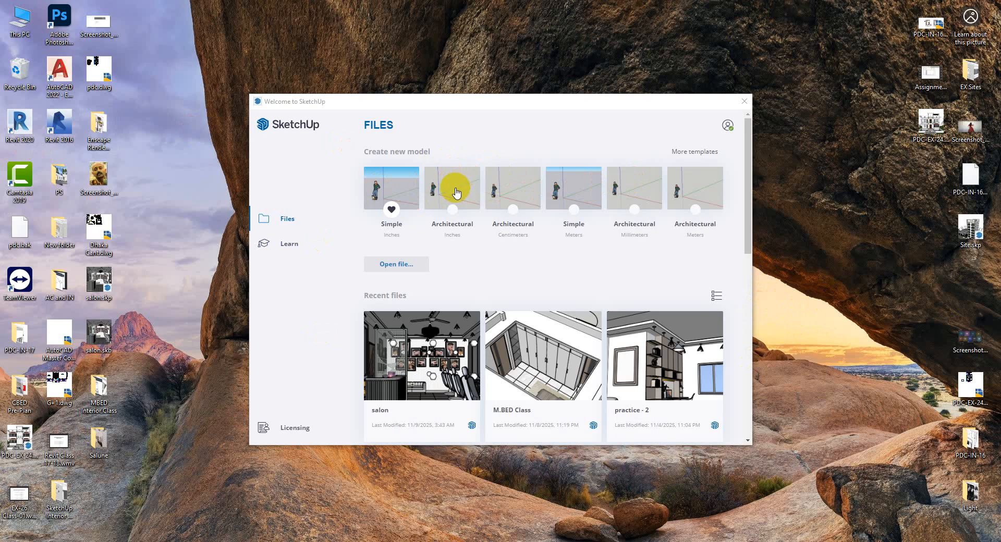
Create a new model from the Architectural template in inches
click(459, 190)
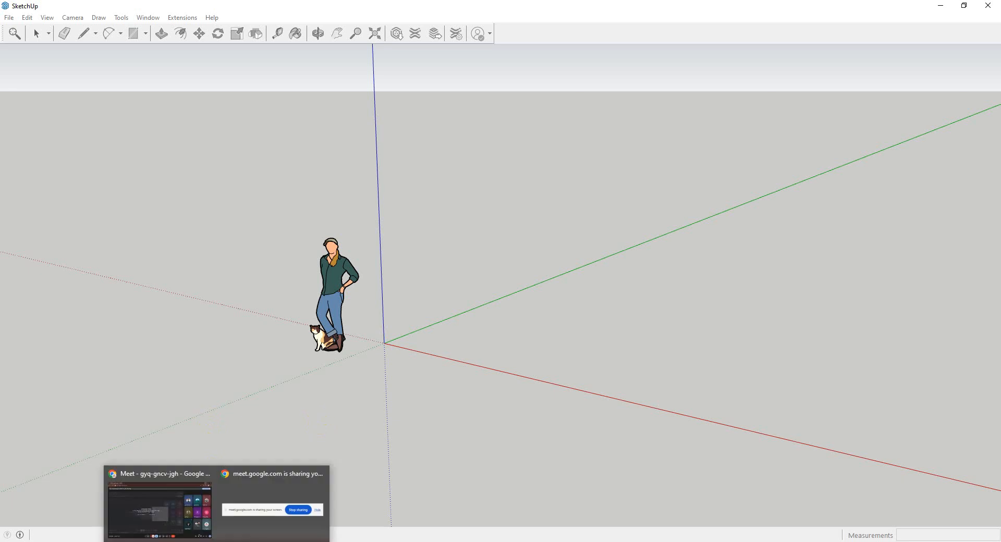
click(246, 502)
click(940, 492)
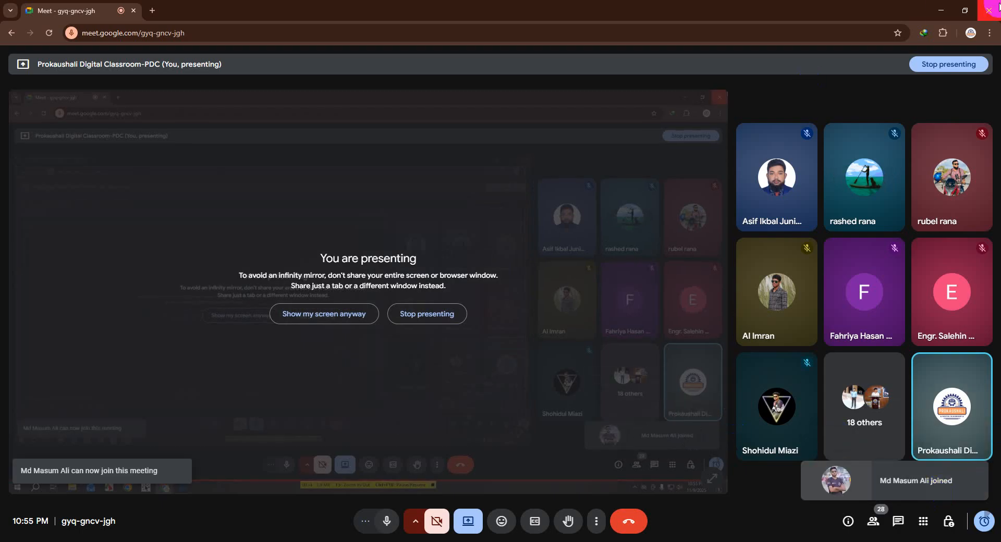
click(941, 11)
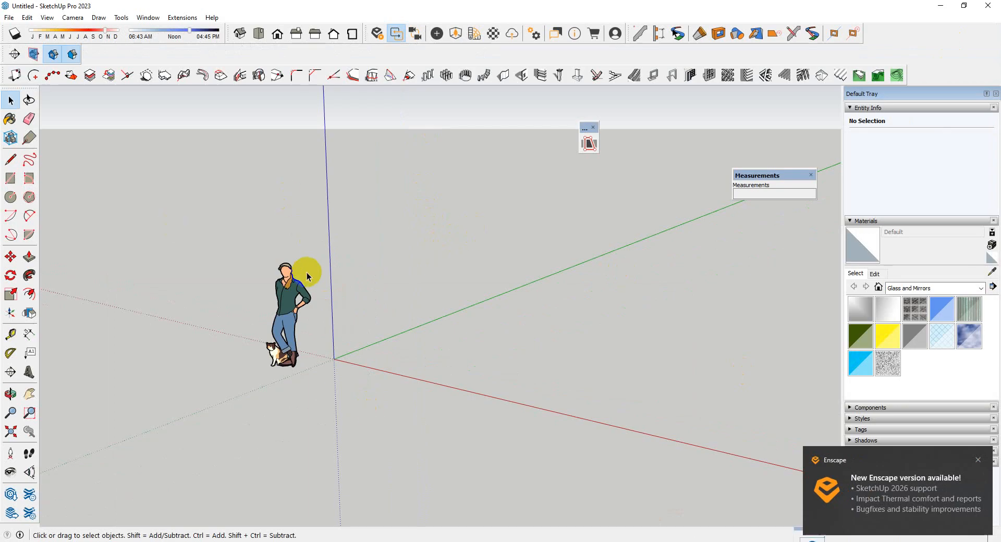
middle_drag(307, 273, 462, 415)
scroll(346, 399, up, 5)
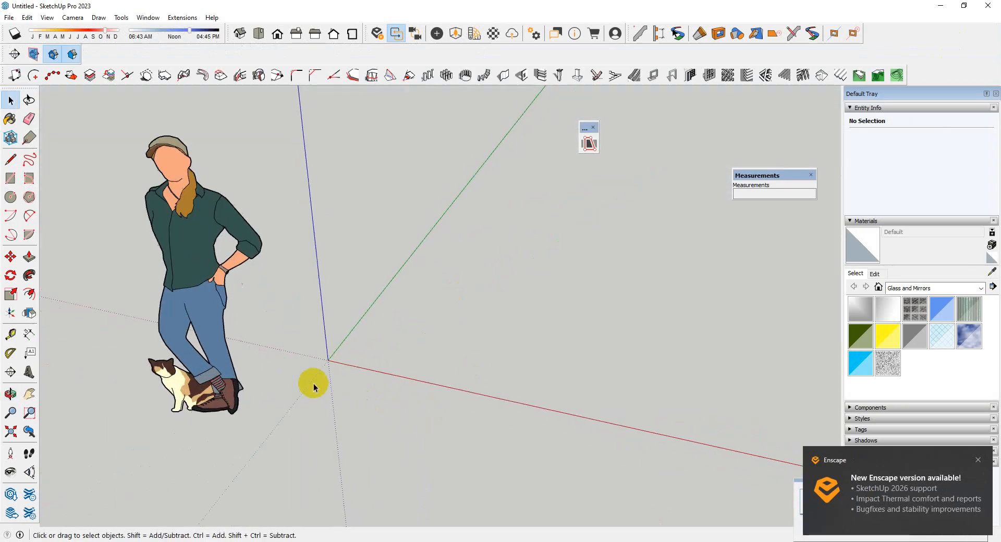
middle_drag(495, 375, 369, 326)
scroll(326, 320, down, 3)
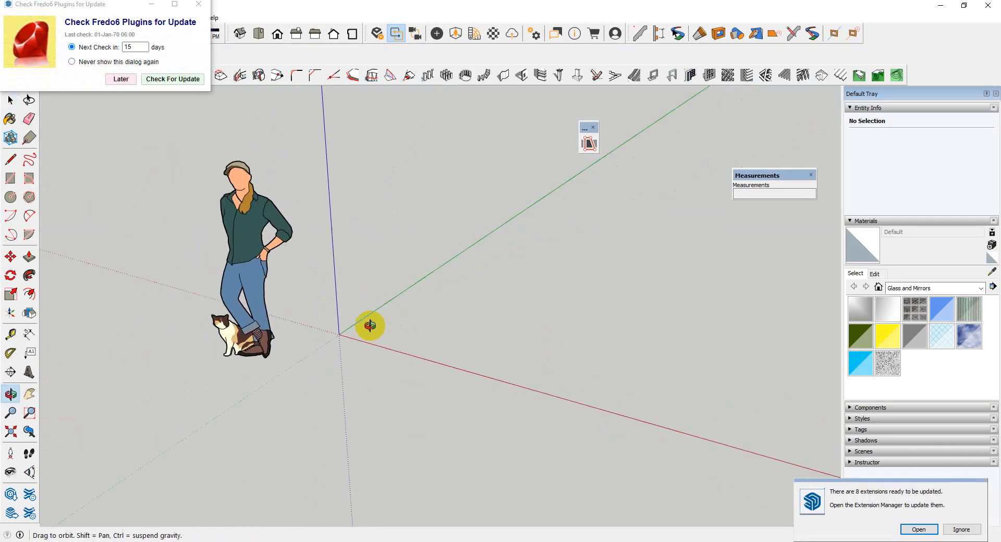
Dismiss the Fredo6 plugin update notice and import the drawing pdc.dwg from the Desktop
click(197, 4)
click(10, 18)
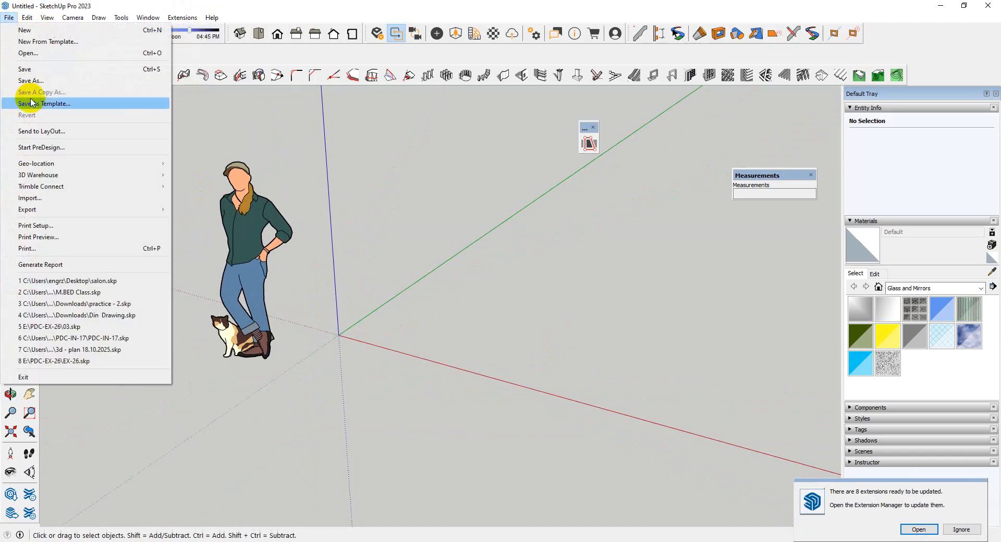
click(46, 197)
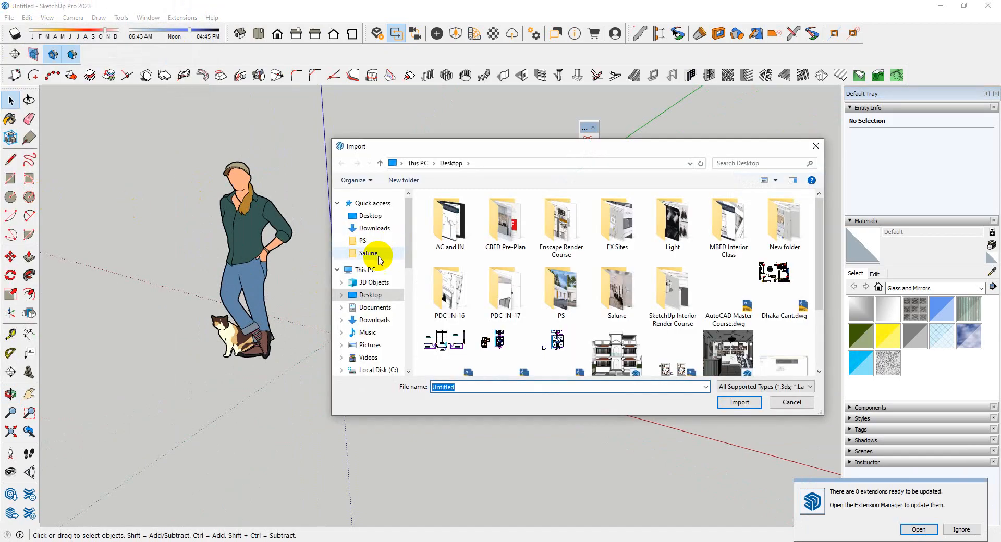
click(382, 217)
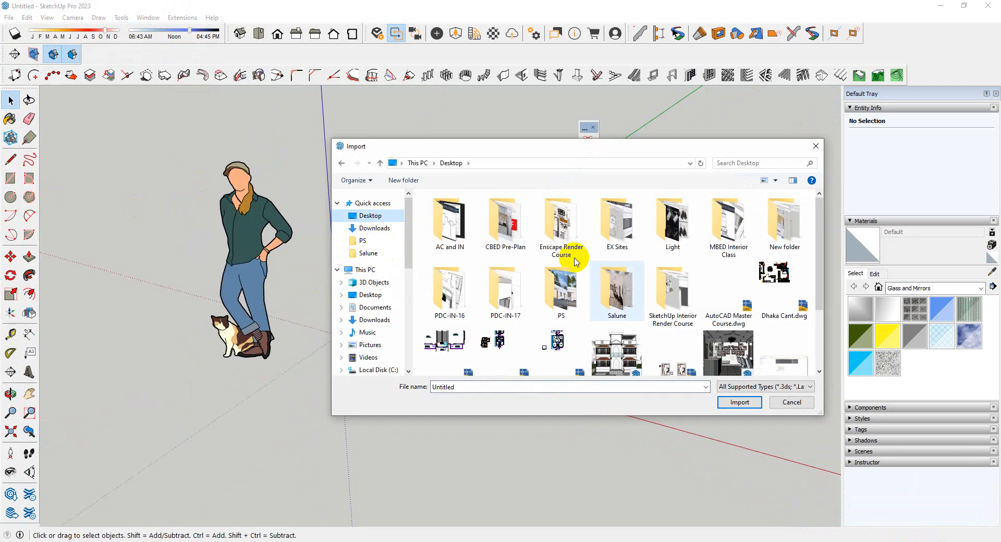
scroll(671, 282, down, 1)
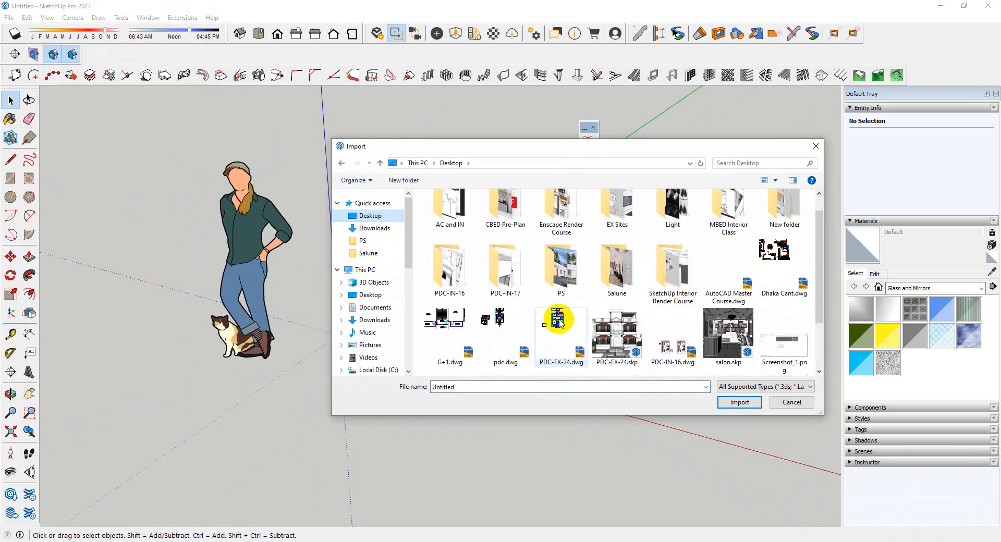
click(500, 320)
click(555, 321)
click(502, 332)
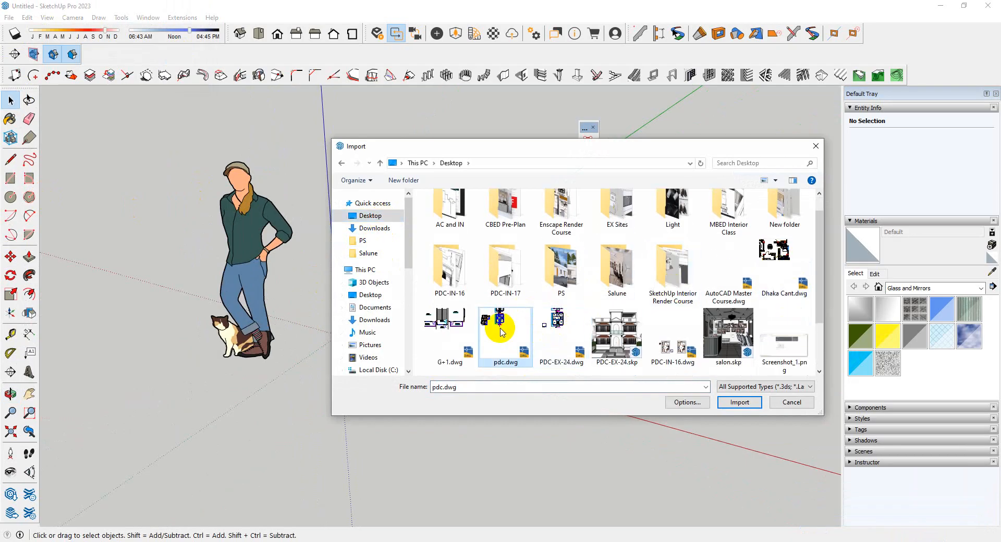
click(738, 403)
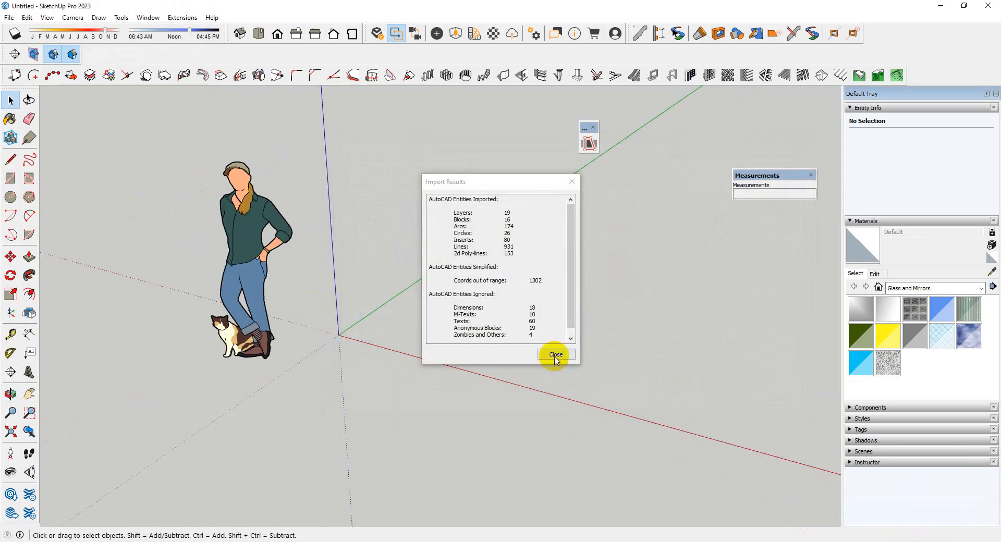
click(556, 355)
Delete the separate furnished apartment plan from the imported drawing, keeping the two stacked floor plans with the staircase
middle_drag(386, 284, 478, 380)
scroll(321, 312, up, 5)
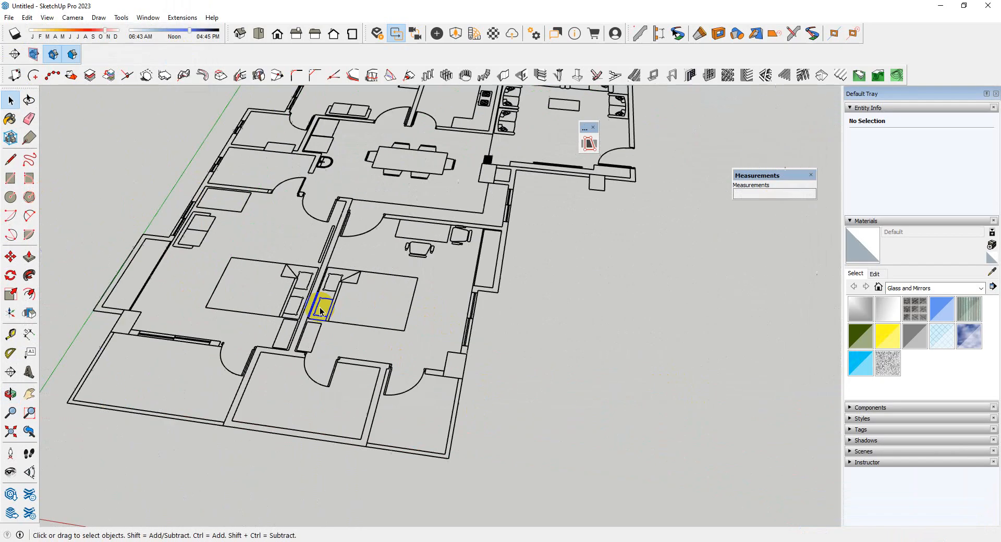
scroll(160, 330, down, 5)
scroll(657, 322, up, 4)
scroll(482, 282, up, 4)
scroll(475, 297, down, 6)
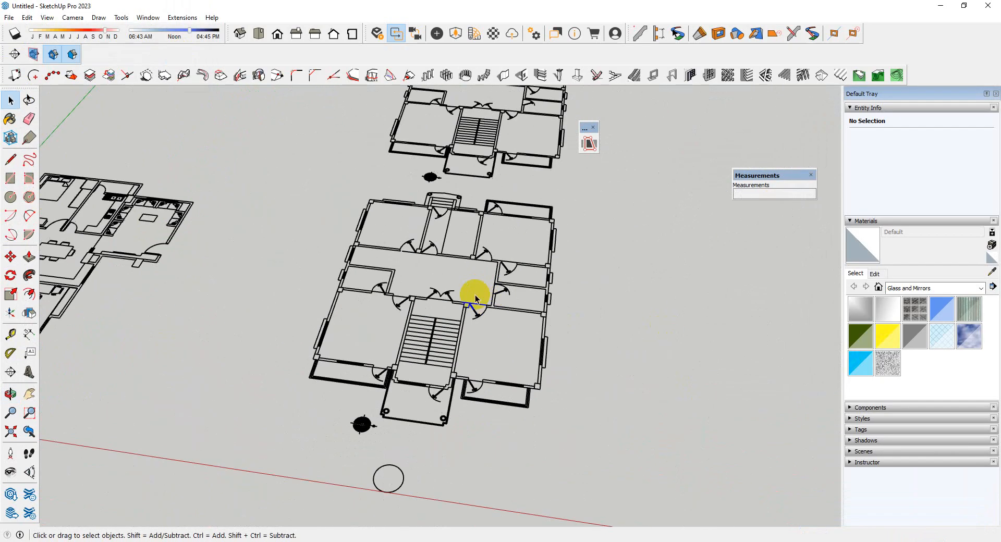
scroll(470, 364, down, 8)
scroll(358, 336, up, 10)
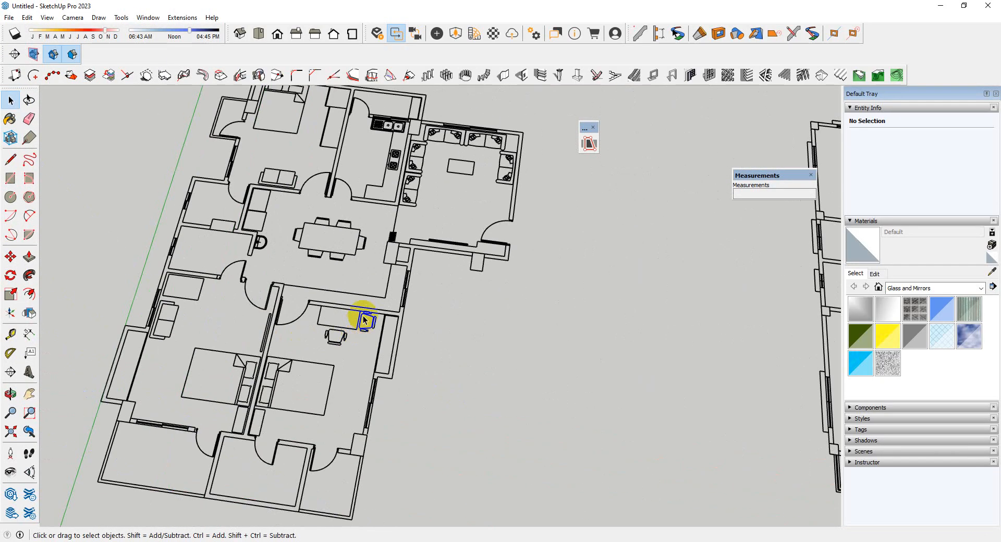
scroll(359, 302, down, 10)
drag(261, 151, 454, 460)
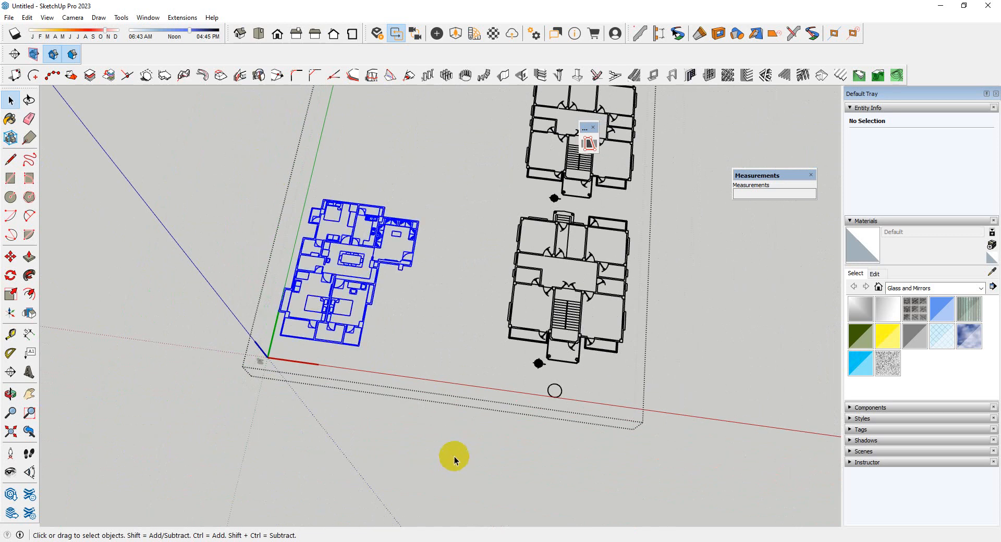
key(Delete)
Move the imported pdc.dwg component by its front plot-boundary corner onto the axes origin
scroll(626, 317, up, 2)
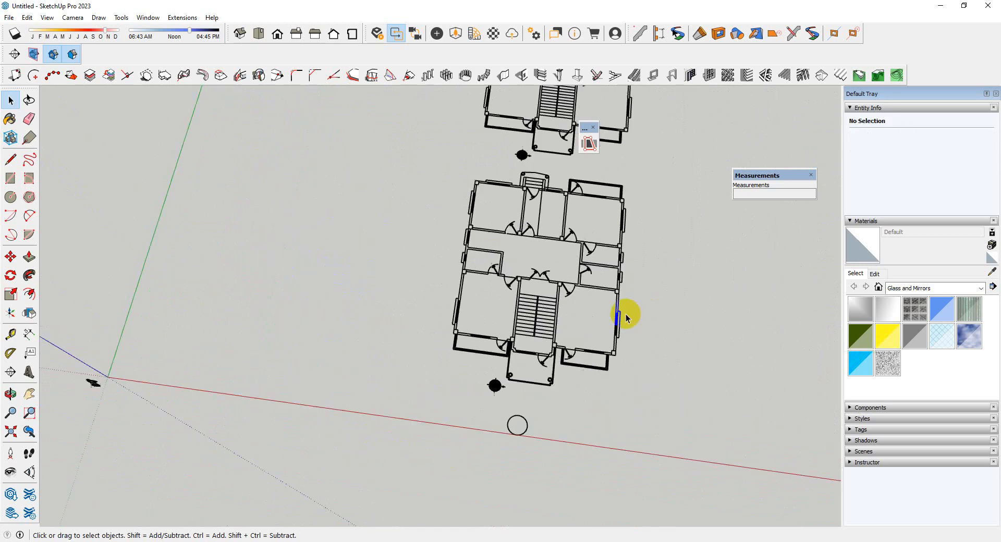
click(509, 320)
scroll(491, 342, up, 3)
scroll(365, 397, down, 2)
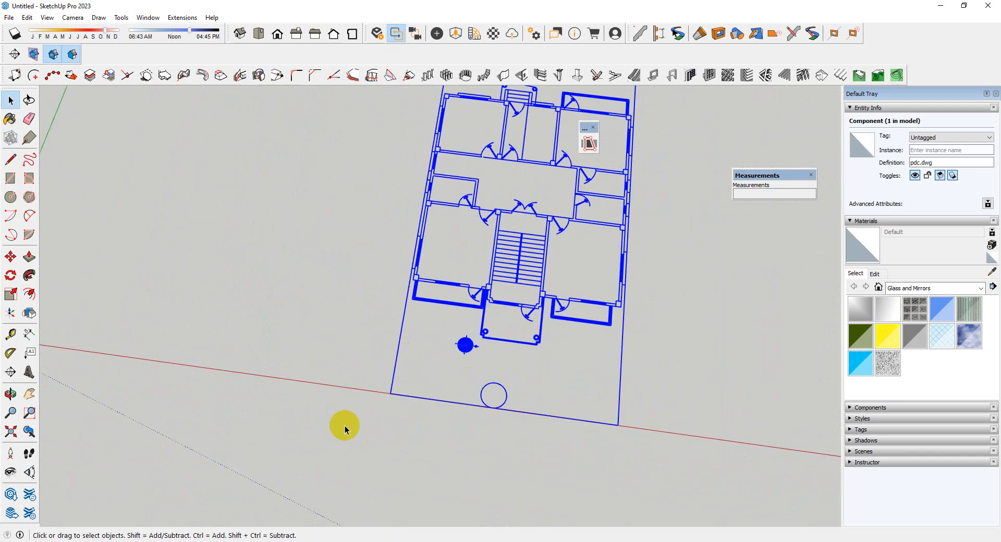
scroll(345, 429, up, 1)
key(m)
click(406, 382)
scroll(615, 383, down, 2)
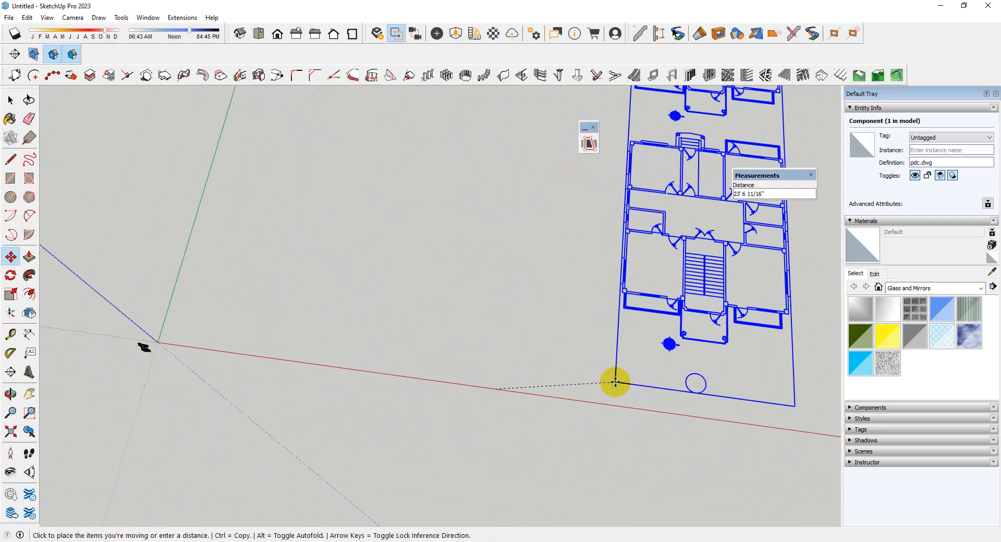
scroll(282, 313, up, 5)
click(270, 296)
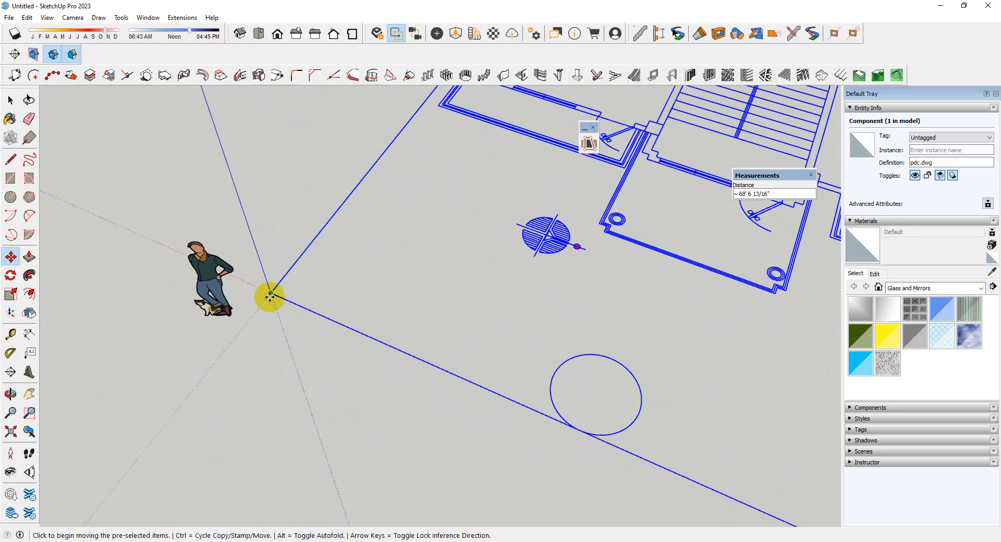
scroll(312, 354, down, 4)
key(space)
Inspect the repositioned floor plans from several angles, including the front balcony, staircase and plot boundary
scroll(600, 323, up, 5)
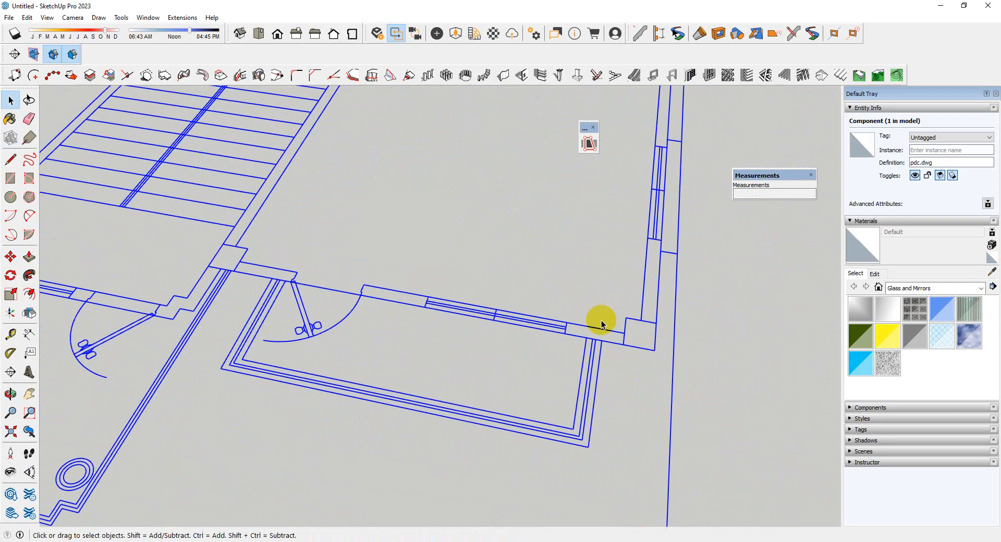
middle_drag(697, 376, 710, 386)
scroll(492, 298, down, 5)
mouse_move(536, 341)
middle_down()
mouse_move(526, 242)
mouse_move(531, 352)
middle_up()
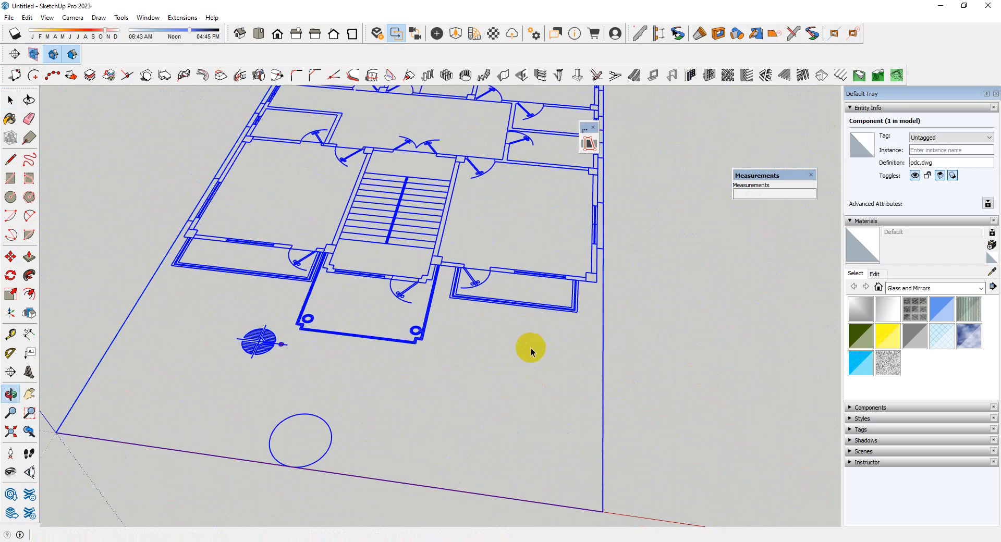
scroll(501, 360, down, 4)
middle_drag(476, 368, 531, 240)
scroll(532, 235, up, 5)
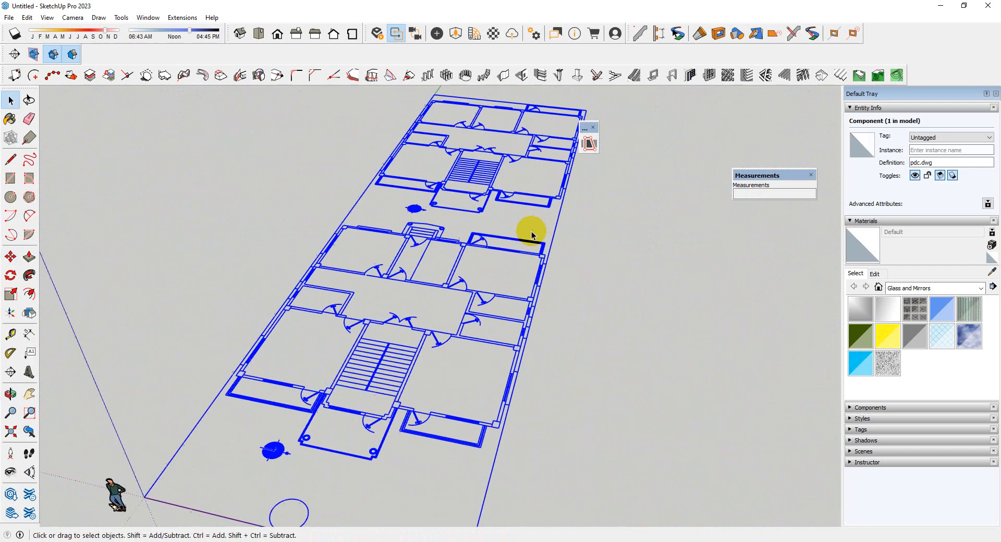
scroll(532, 234, down, 2)
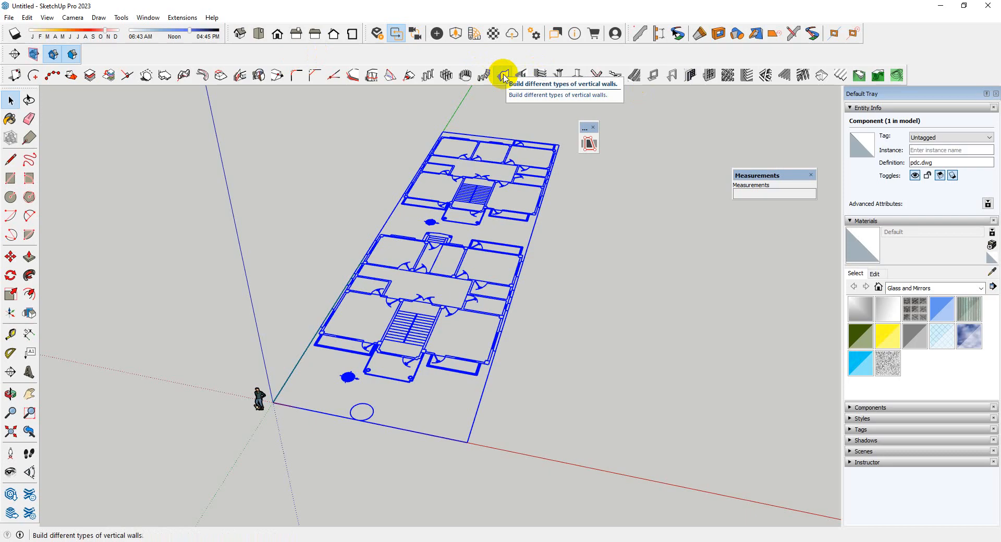
Measure the exterior wall's thickness where it meets the front corner column of the lower plan
scroll(485, 354, up, 10)
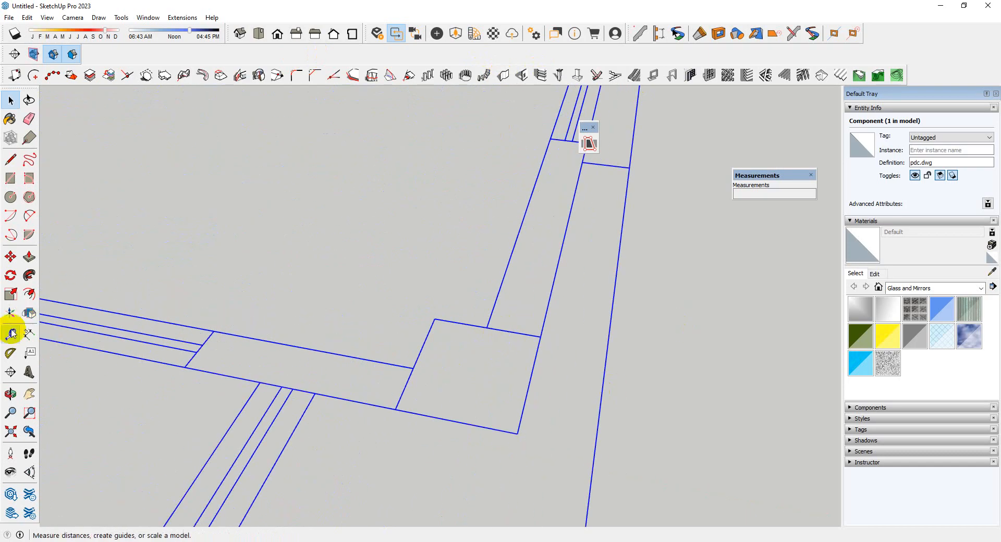
click(10, 334)
click(487, 327)
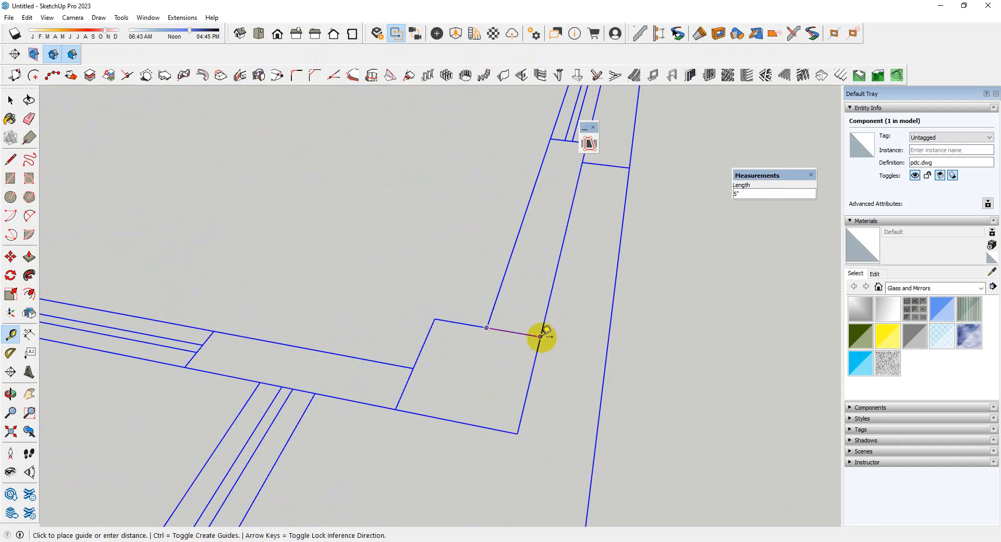
key(space)
scroll(541, 340, down, 10)
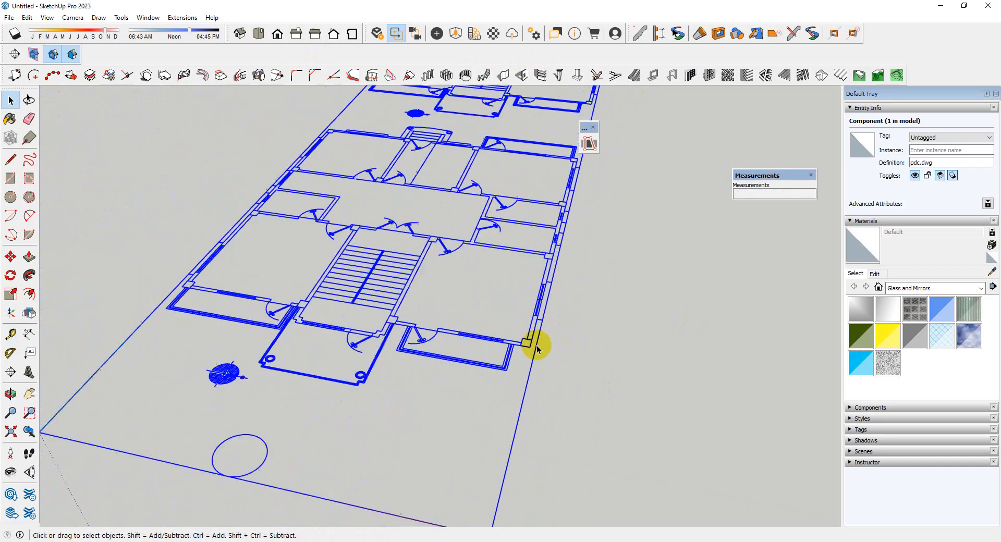
Set up a 1001bit vertical wall of type 1, right-aligned and grouped, with thickness 5 and height 9'6
mouse_move(534, 348)
middle_down()
mouse_move(400, 297)
mouse_move(551, 340)
middle_up()
scroll(525, 313, up, 3)
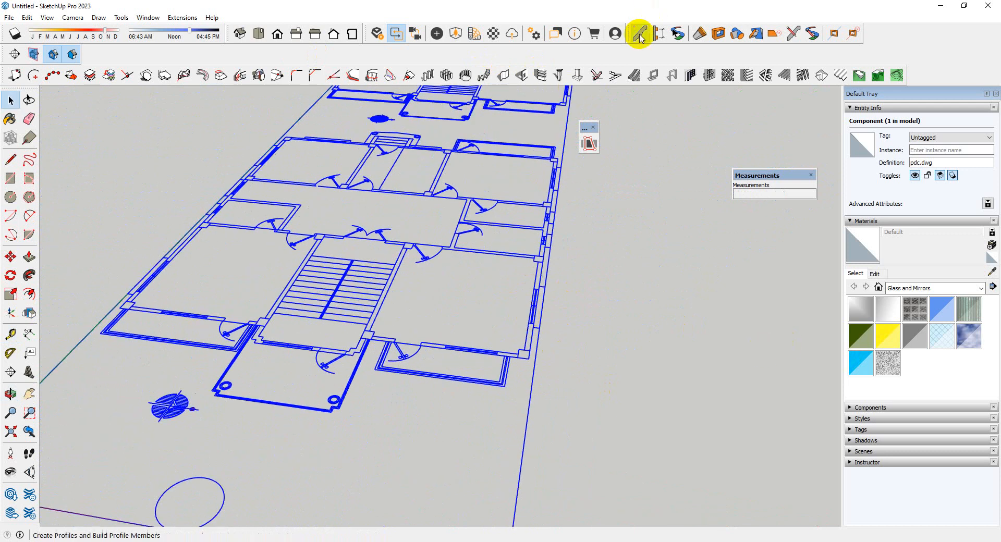
click(504, 77)
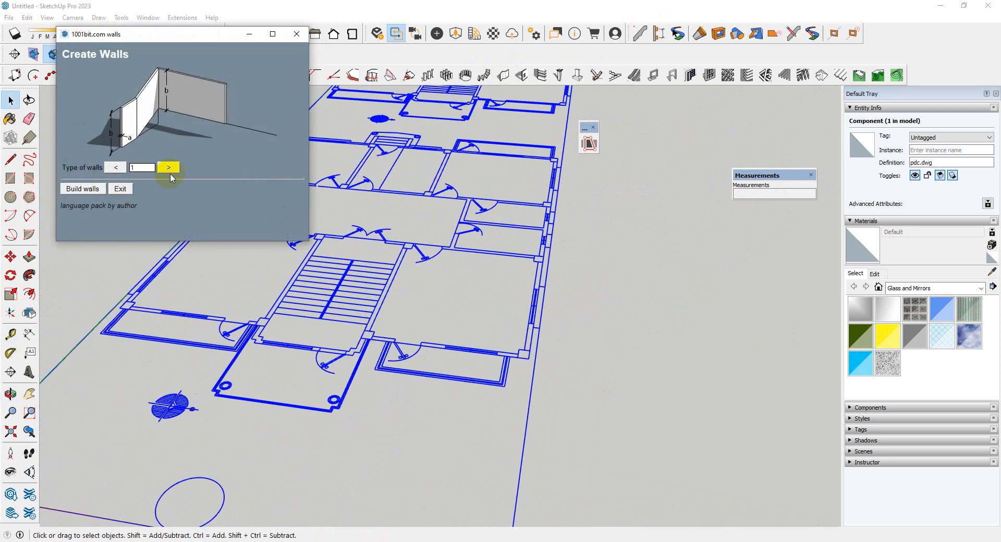
click(91, 189)
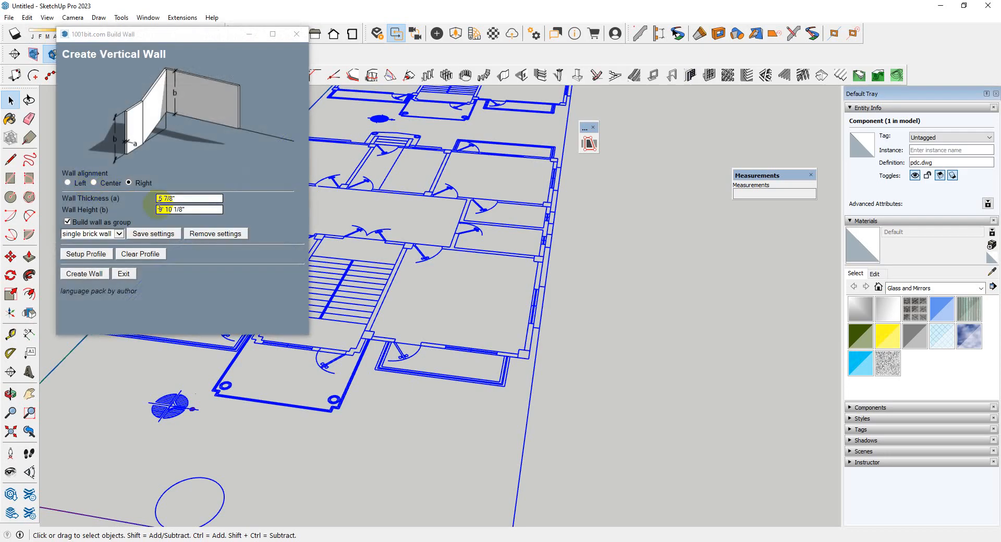
click(188, 198)
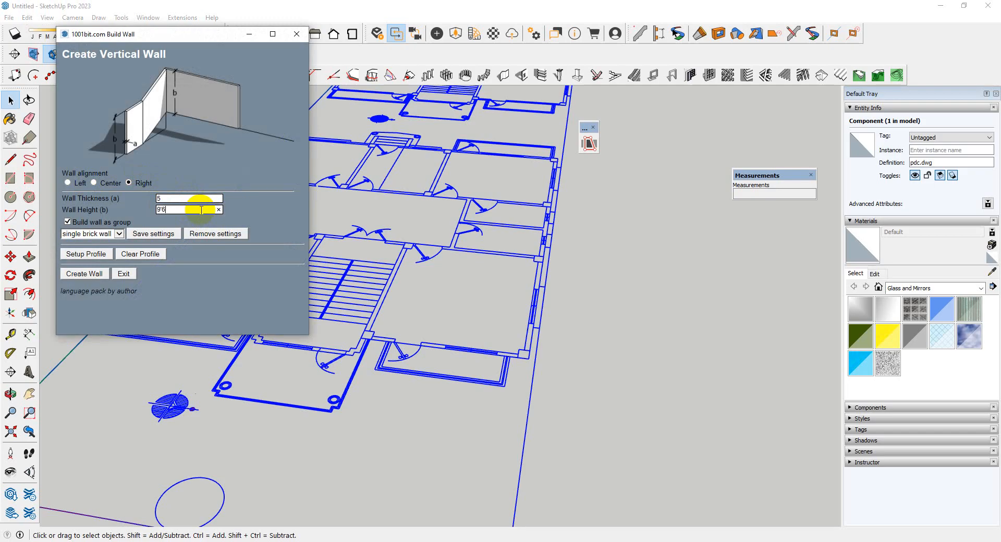
click(93, 277)
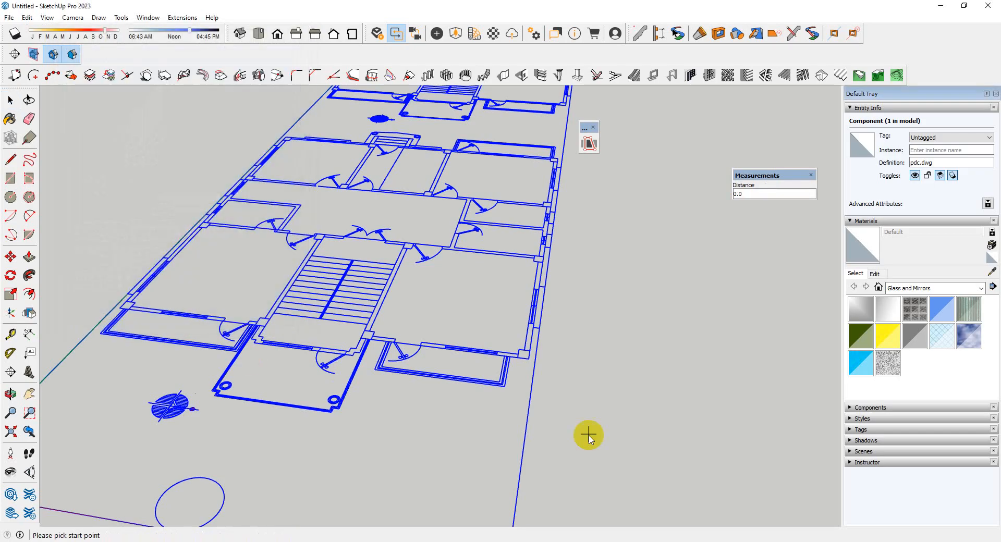
Start the exterior wall at the staircase bay's right-hand return and carry it past the column to the building's front-right corner
scroll(400, 341, up, 5)
middle_drag(322, 349, 362, 435)
scroll(340, 136, down, 5)
scroll(368, 324, up, 10)
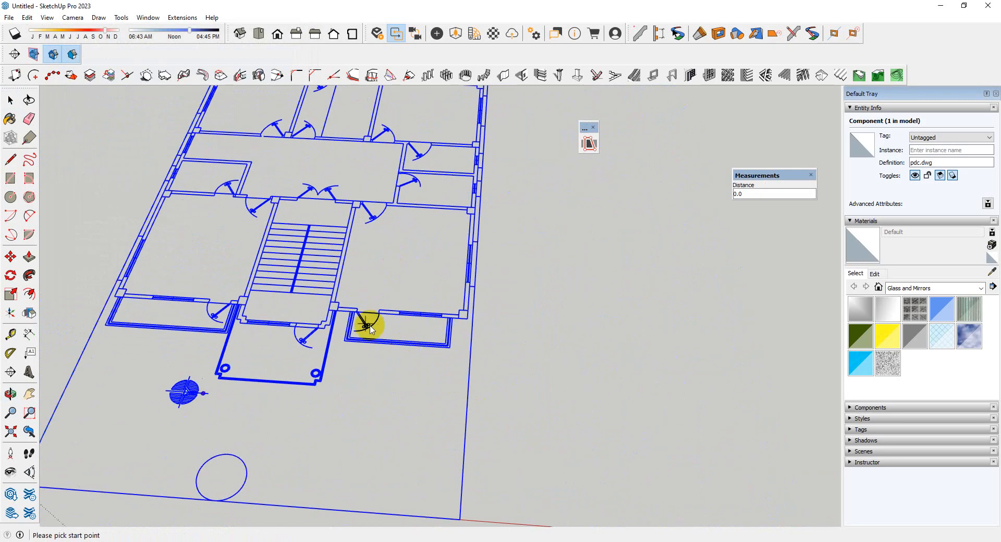
scroll(252, 370, up, 2)
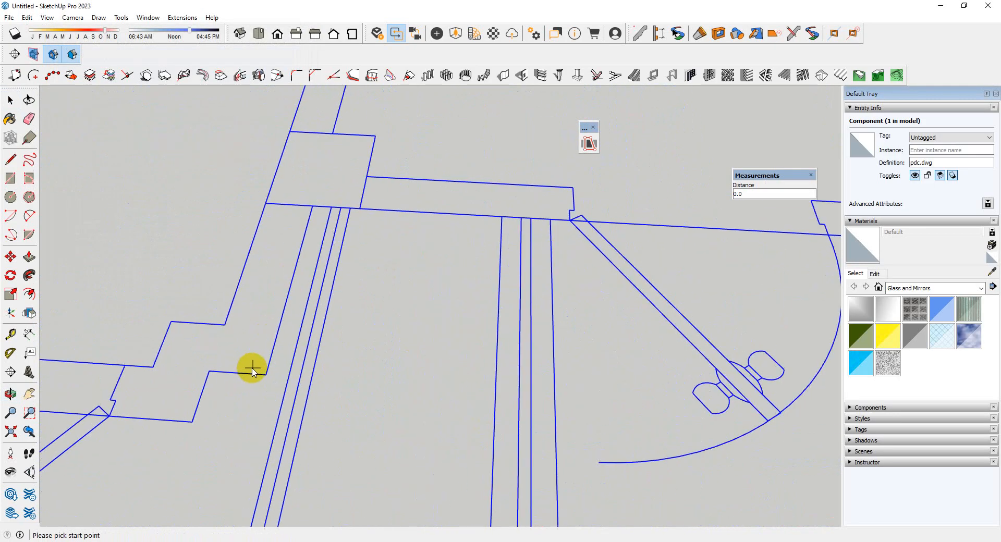
click(266, 373)
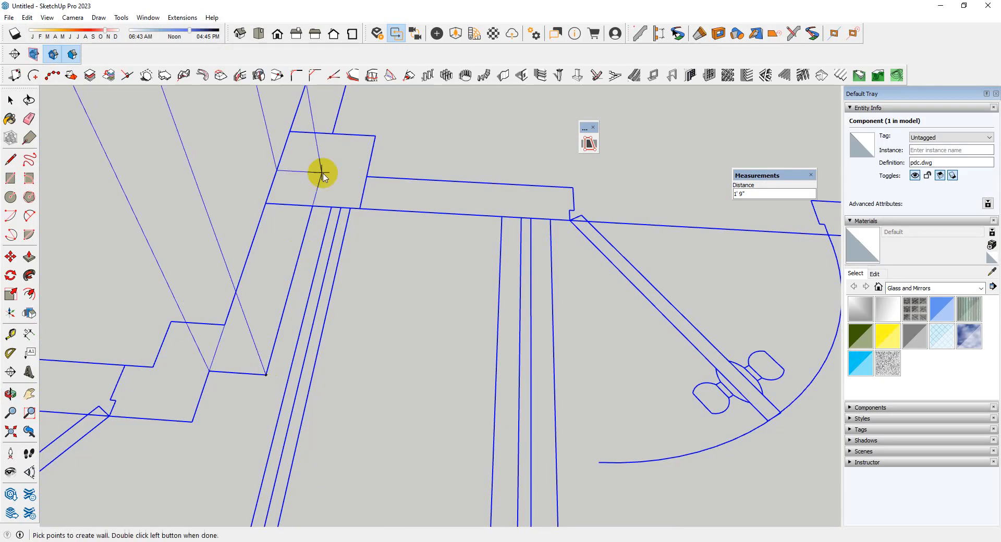
click(312, 207)
scroll(236, 189, down, 10)
scroll(745, 224, up, 5)
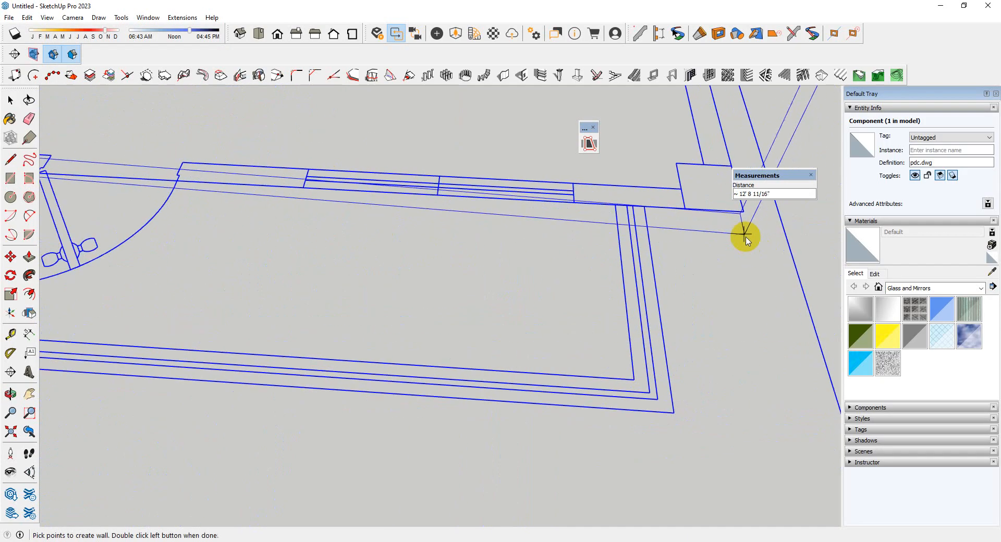
click(743, 214)
scroll(190, 408, down, 11)
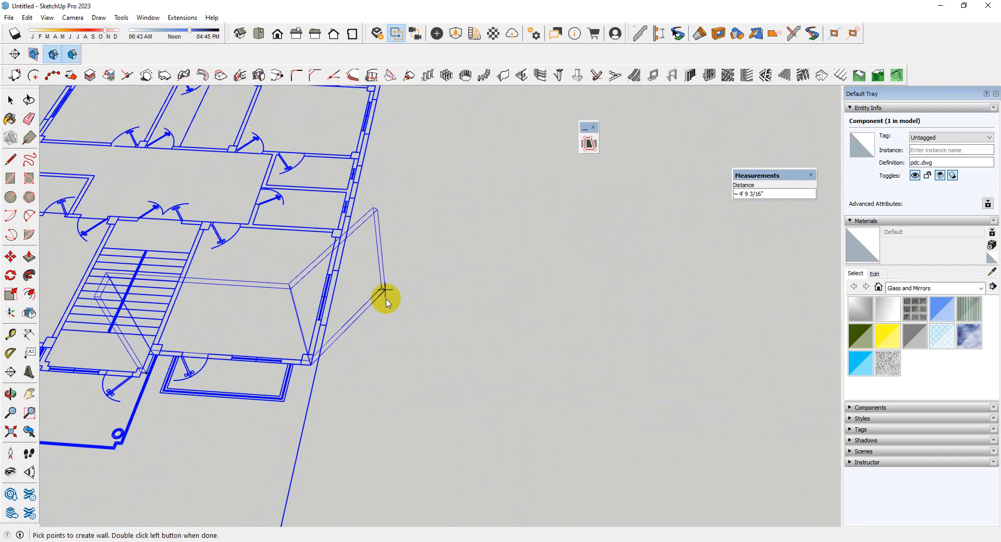
Continue the exterior wall along the building's right side, across the rear and back along the left side to the front-left corner
scroll(358, 196, up, 2)
scroll(344, 217, up, 8)
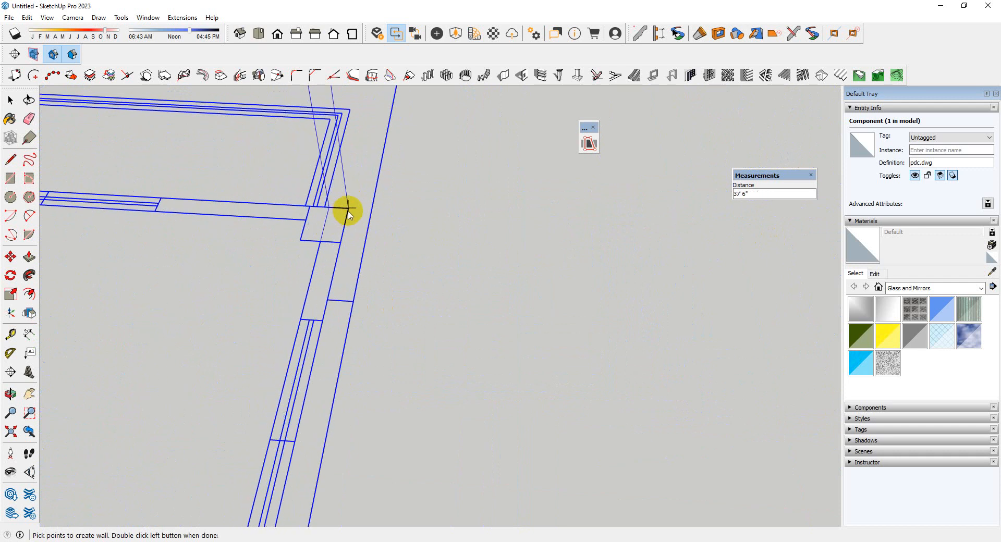
click(347, 210)
scroll(681, 336, down, 3)
scroll(681, 337, down, 5)
scroll(313, 282, up, 8)
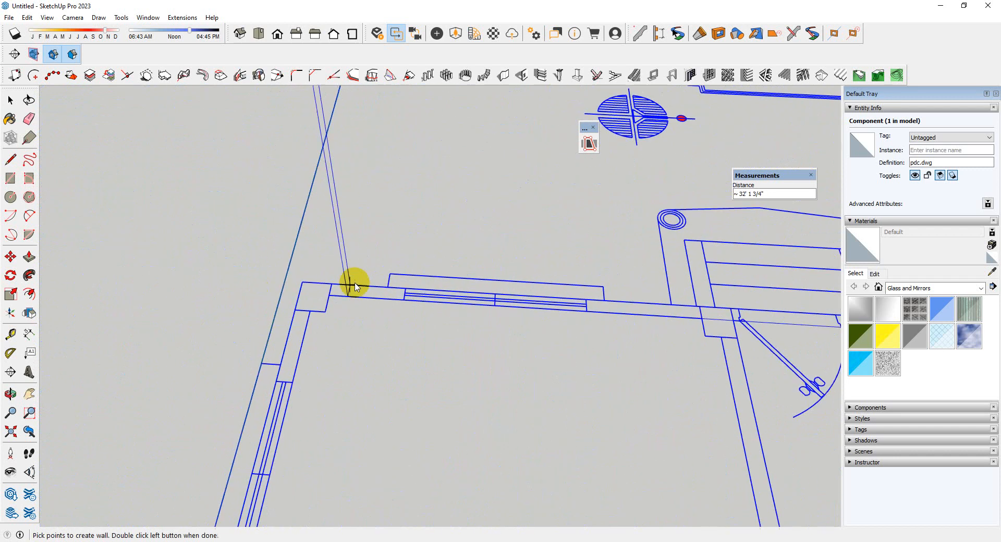
click(300, 282)
scroll(395, 224, down, 6)
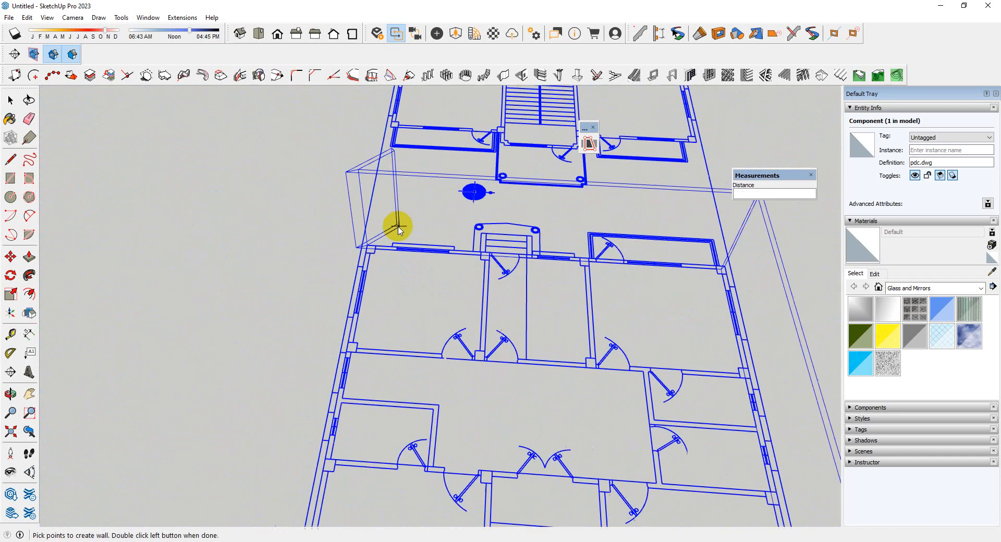
scroll(383, 347, up, 8)
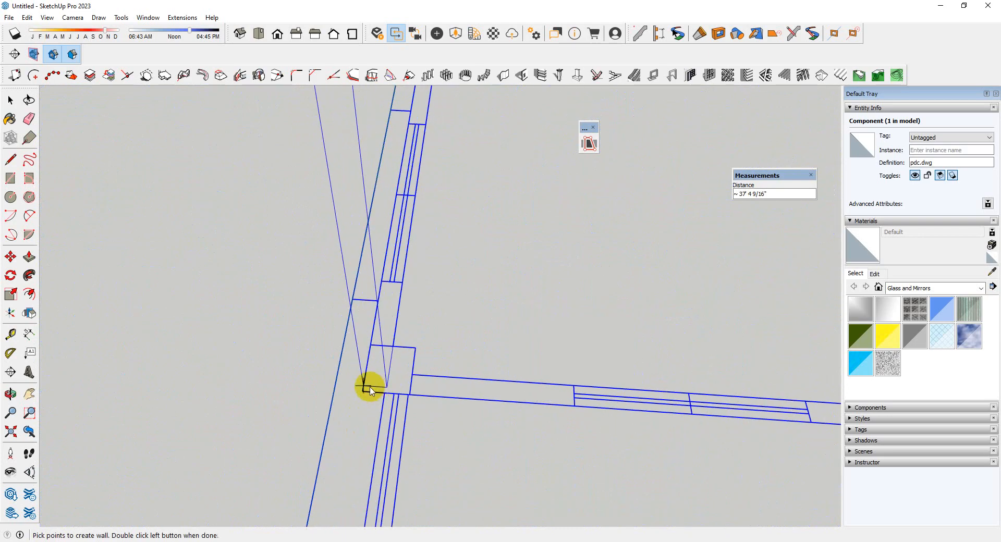
click(364, 394)
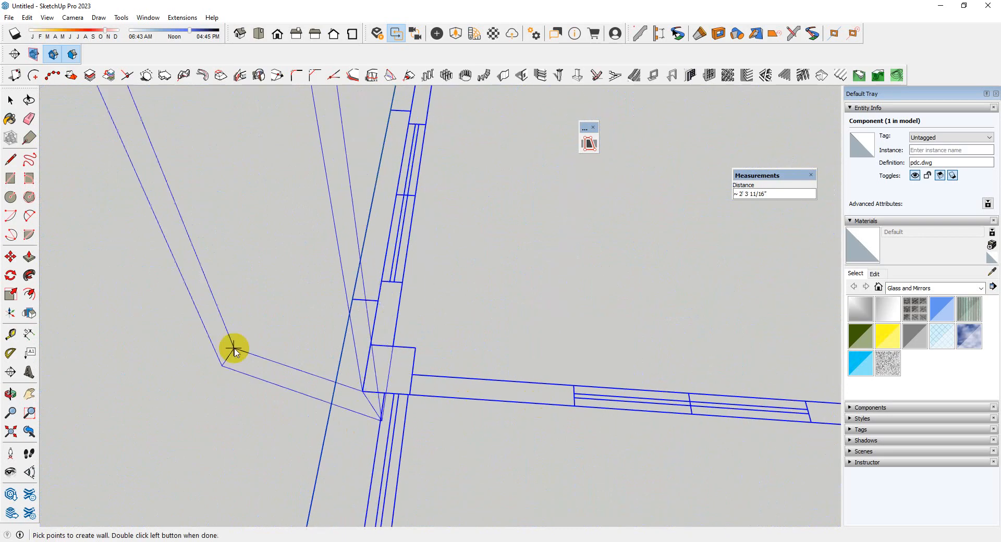
Run the wall along the left front to the staircase bay, add the 1'9" return and finish building the wall
scroll(361, 364, down, 5)
scroll(625, 417, up, 5)
scroll(622, 416, up, 3)
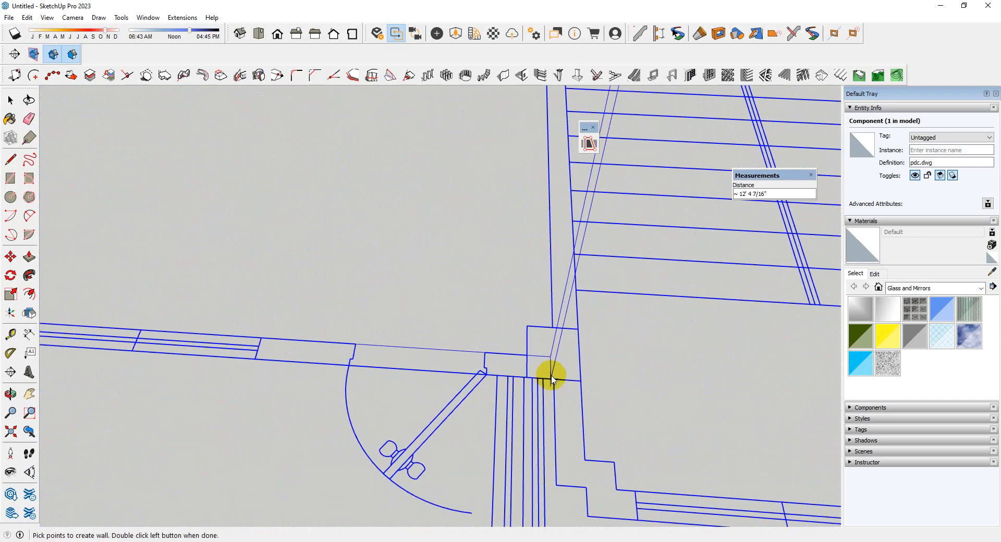
click(552, 376)
scroll(521, 312, down, 3)
scroll(526, 365, up, 2)
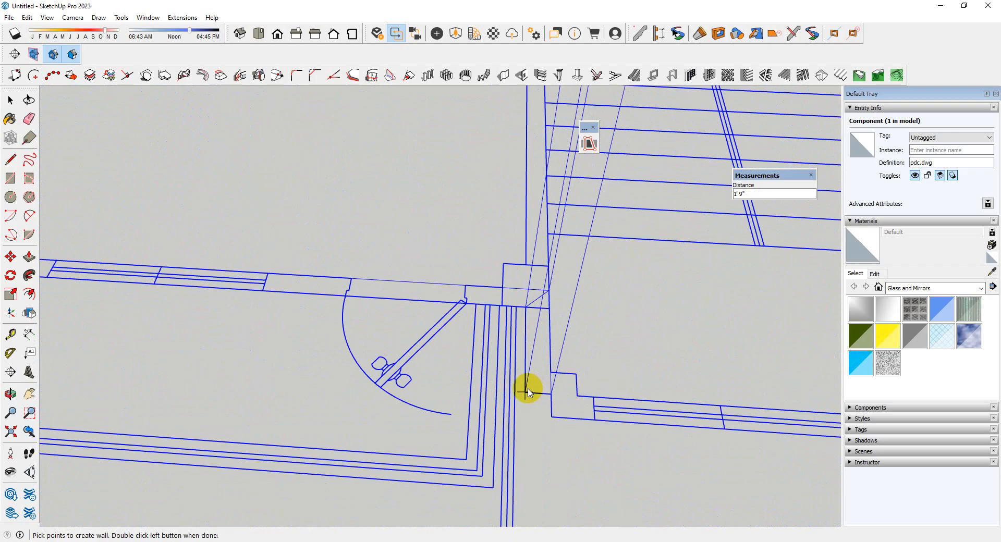
double_click(527, 392)
scroll(320, 353, down, 5)
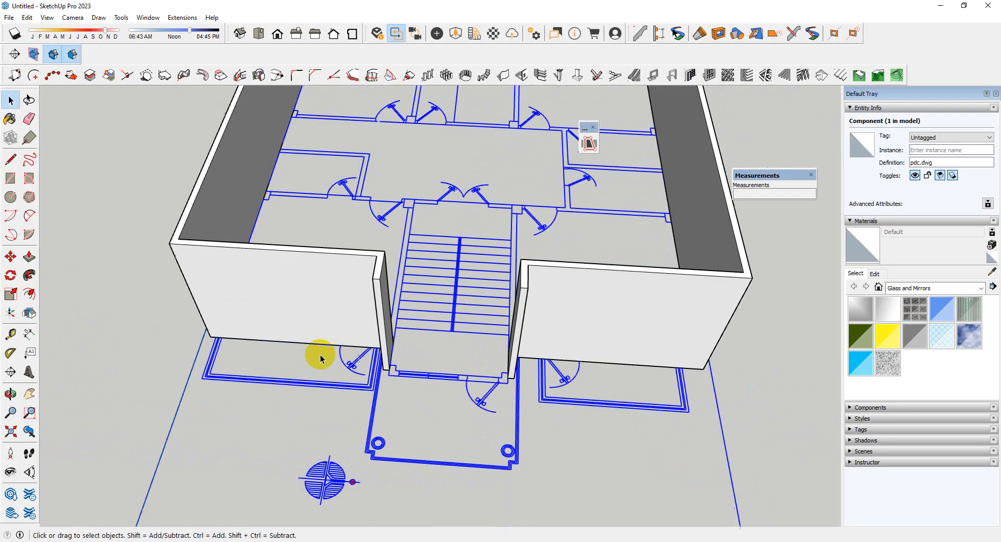
Hide the new exterior wall to expose the floor plan lines around the staircase bay's front-left corner
middle_drag(320, 353, 492, 320)
scroll(398, 373, up, 10)
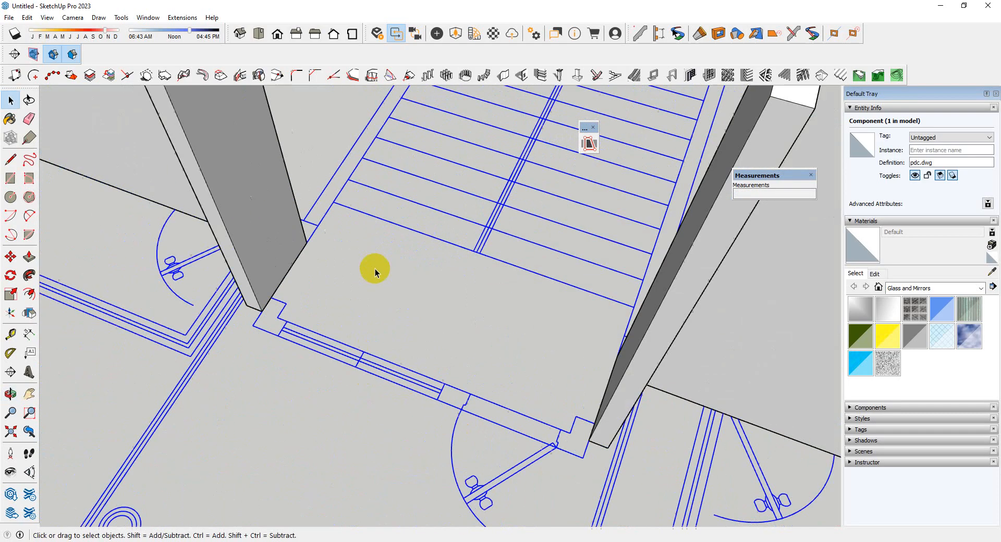
scroll(305, 278, up, 2)
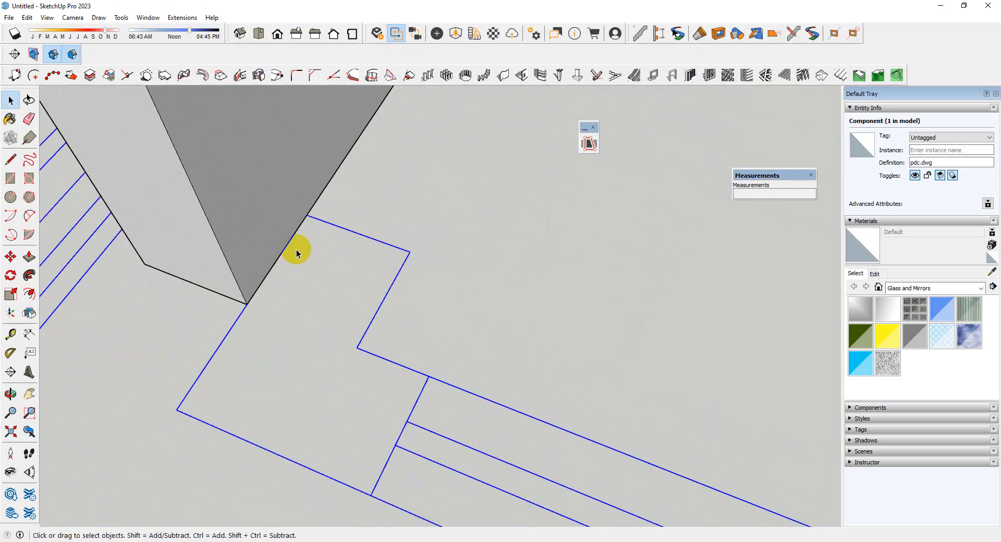
middle_drag(277, 255, 332, 290)
scroll(411, 261, down, 8)
scroll(547, 339, up, 10)
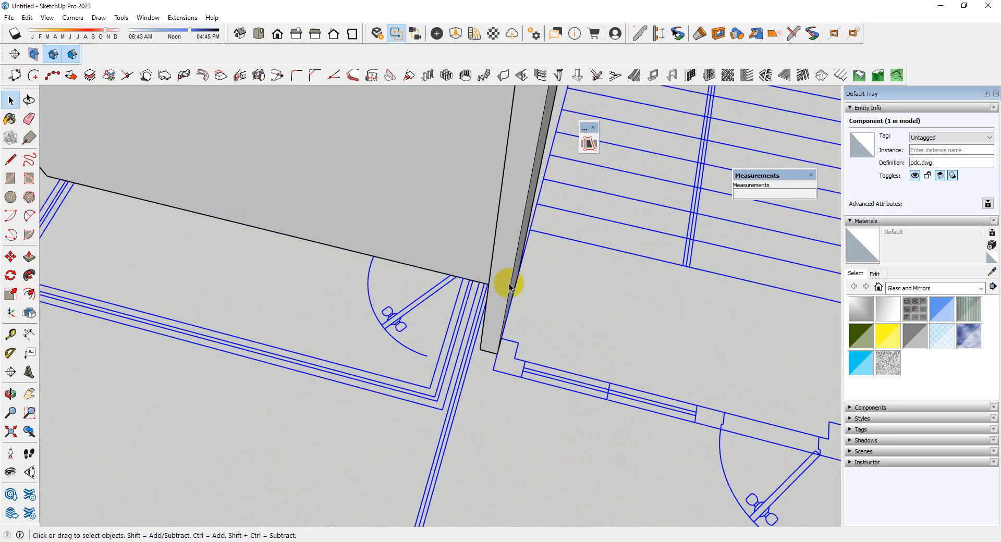
right_click(508, 287)
click(546, 315)
scroll(500, 349, up, 3)
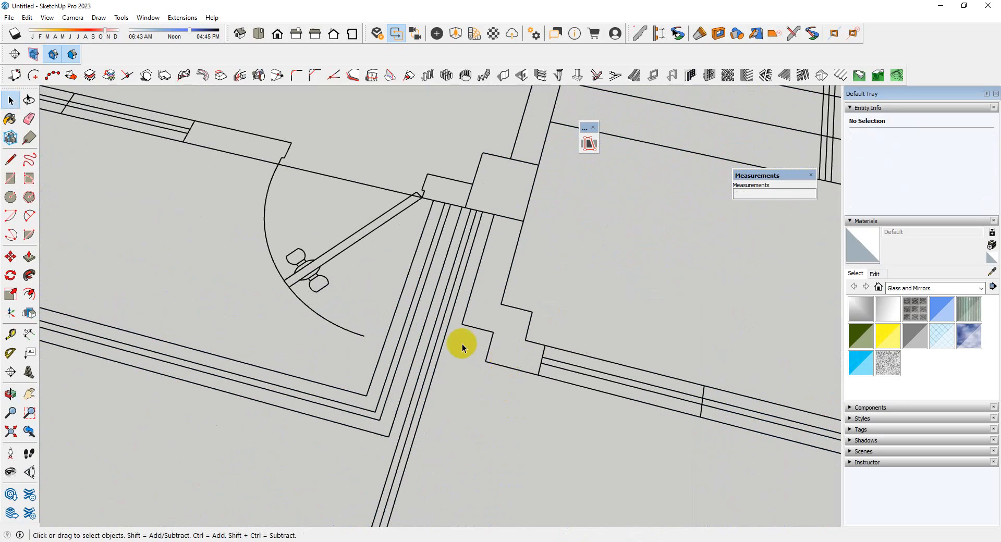
middle_drag(462, 346, 672, 313)
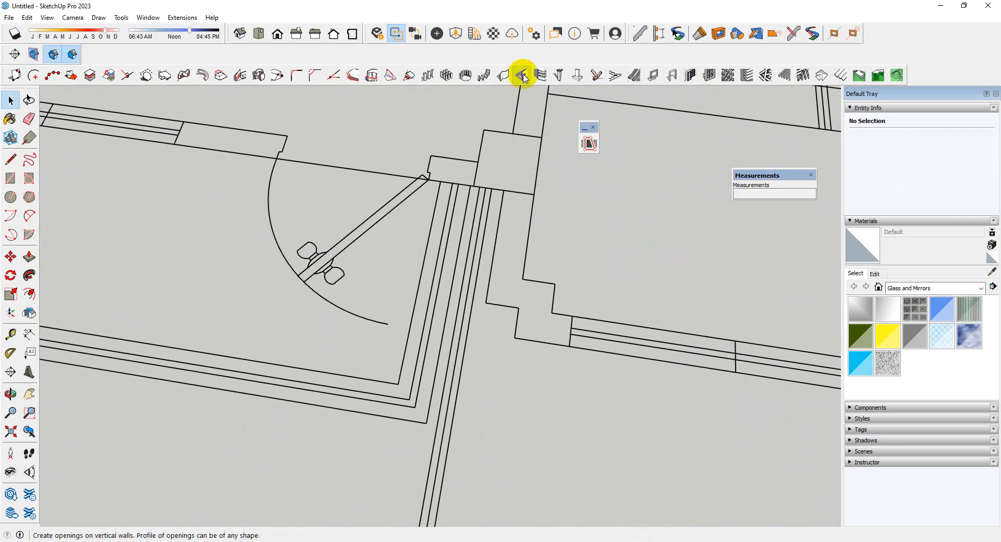
click(503, 75)
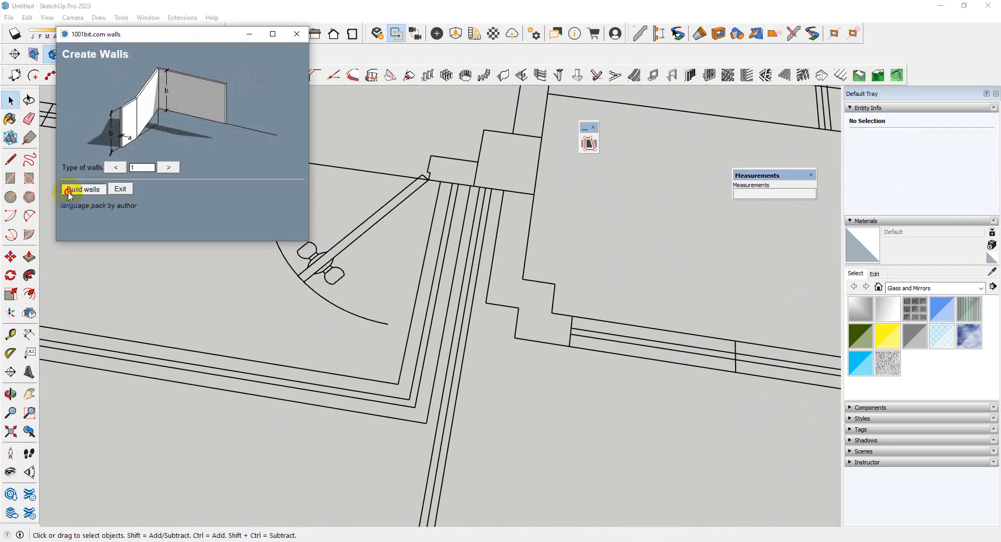
click(70, 191)
click(79, 274)
scroll(593, 246, up, 2)
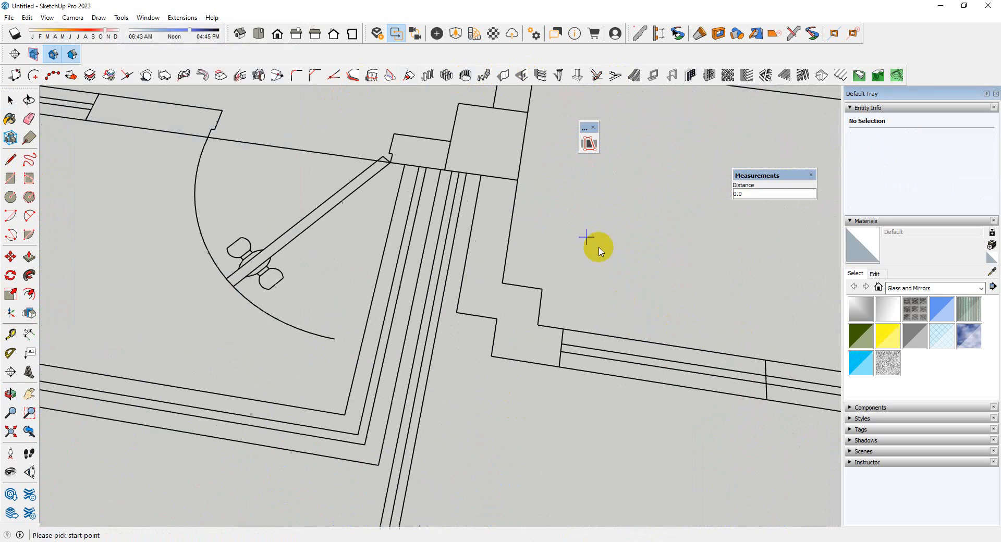
click(473, 173)
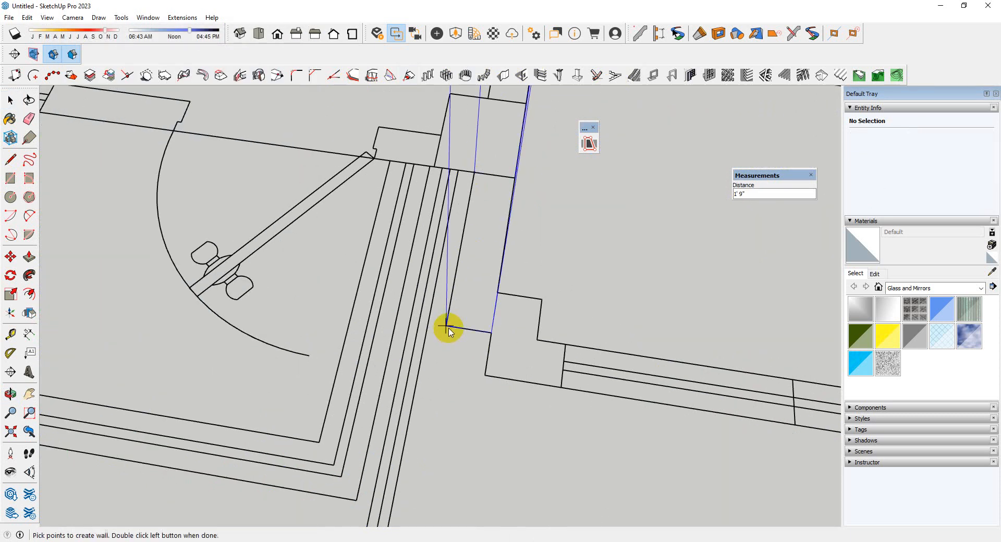
click(491, 333)
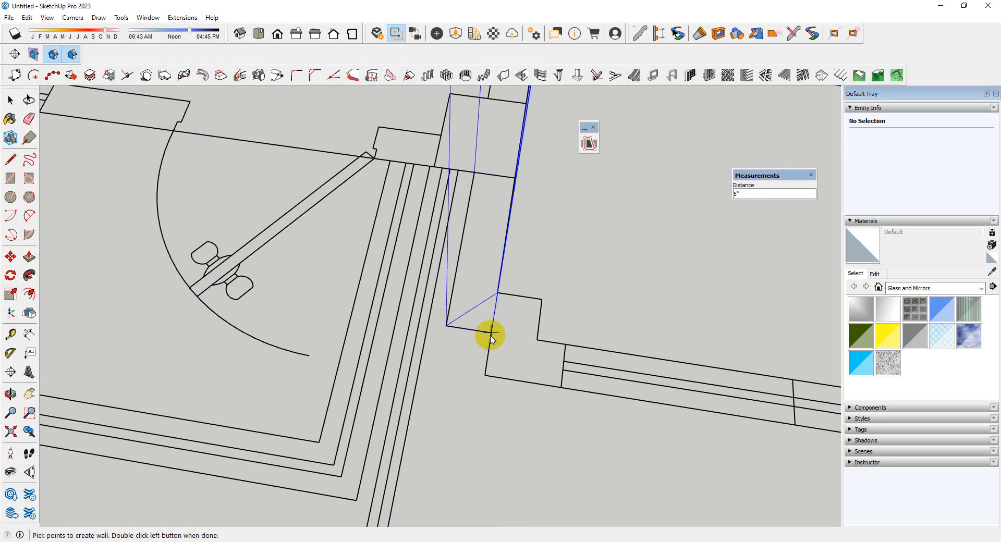
click(484, 376)
scroll(234, 339, down, 6)
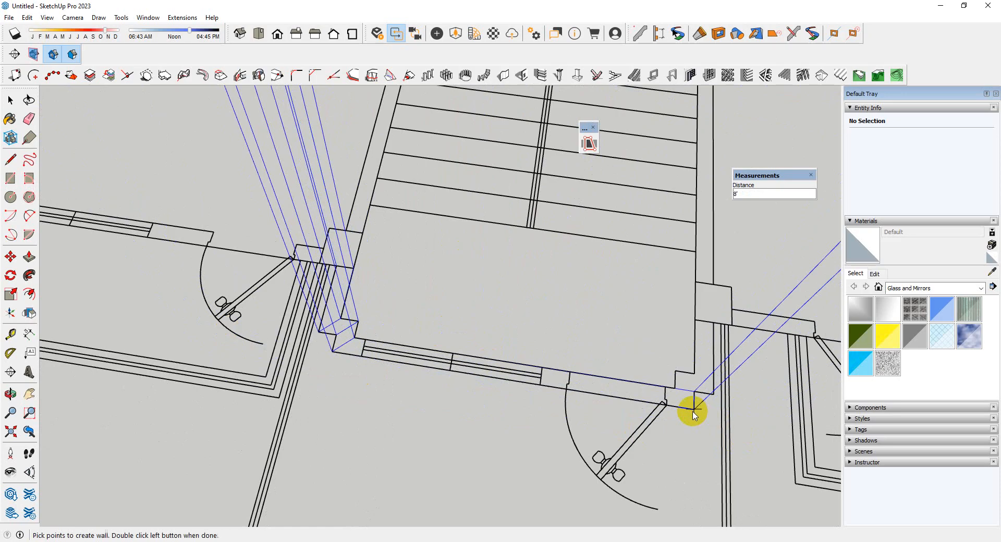
key(Print)
drag(244, 272, 516, 476)
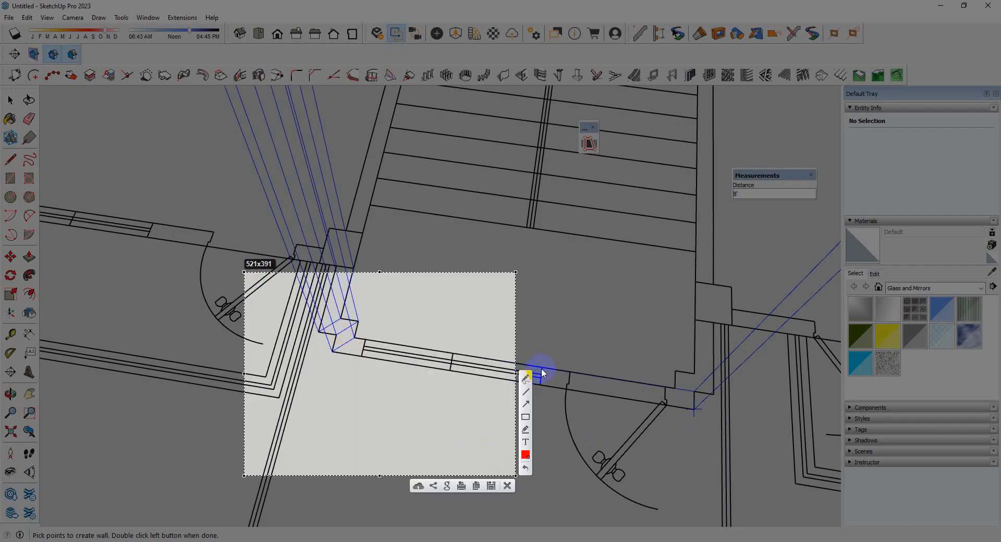
click(345, 319)
mouse_move(345, 323)
mouse_down()
mouse_move(332, 337)
mouse_move(360, 329)
mouse_move(338, 332)
mouse_up()
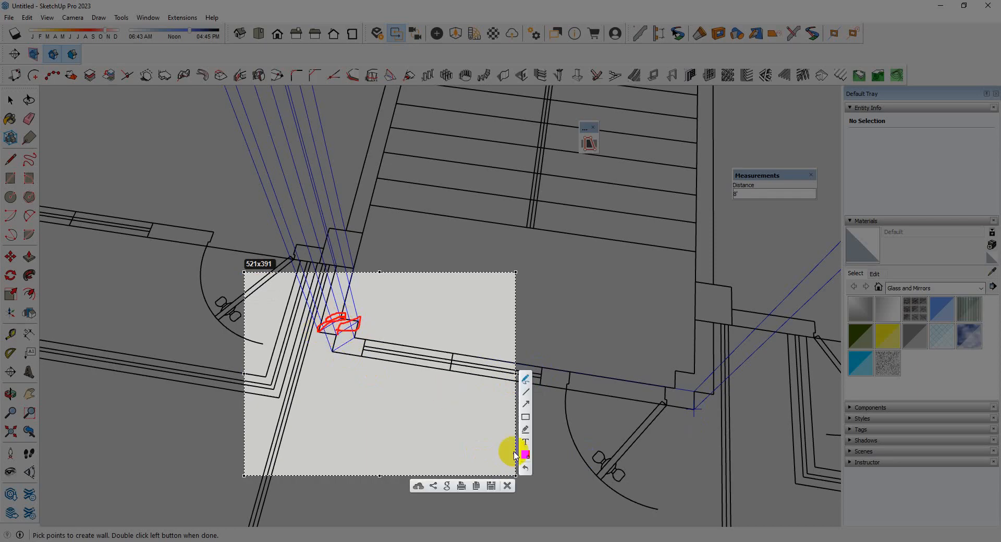
click(507, 486)
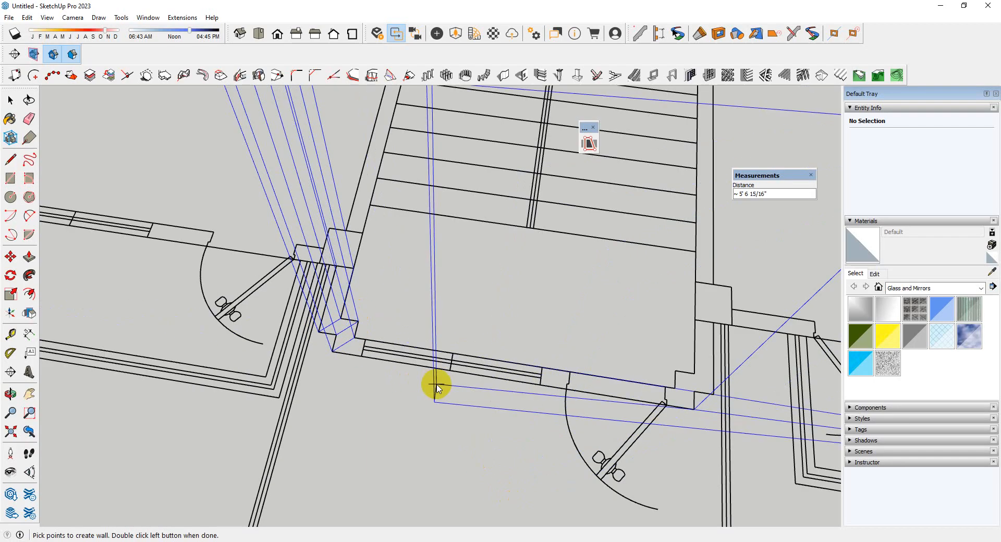
key(space)
Unhide the last hidden object, the exterior wall around the staircase bay
scroll(436, 383, down, 4)
scroll(353, 335, up, 3)
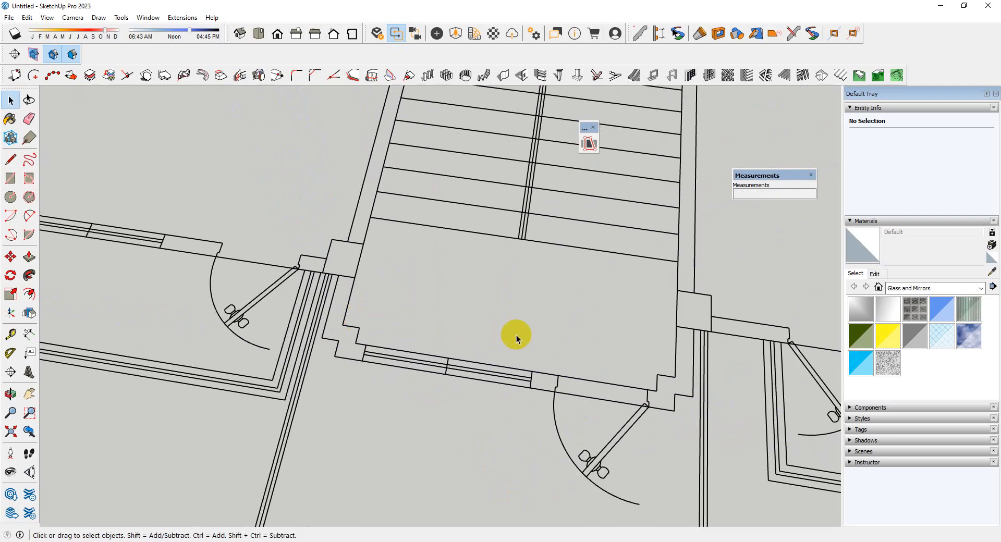
click(27, 19)
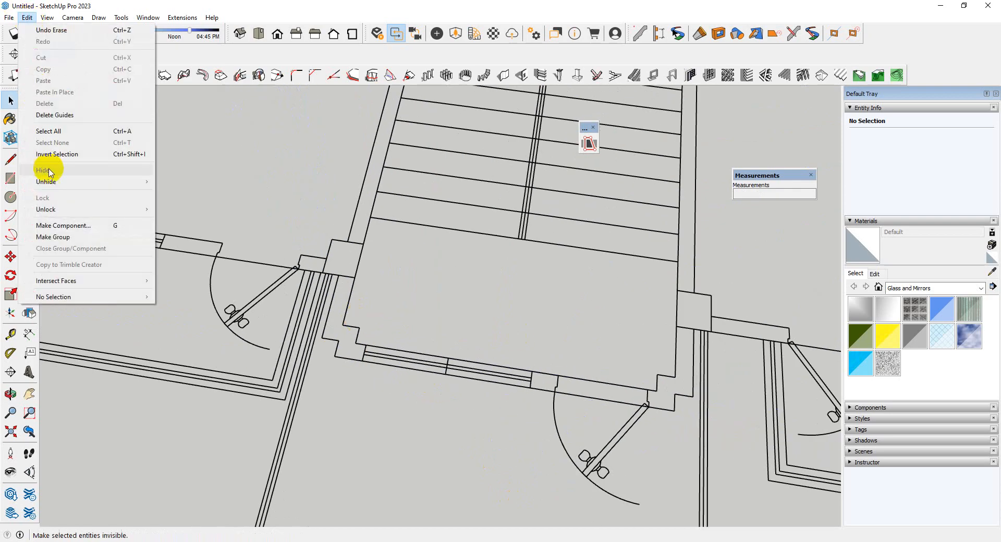
mouse_move(45, 180)
click(175, 193)
middle_drag(203, 245, 488, 358)
scroll(330, 341, up, 5)
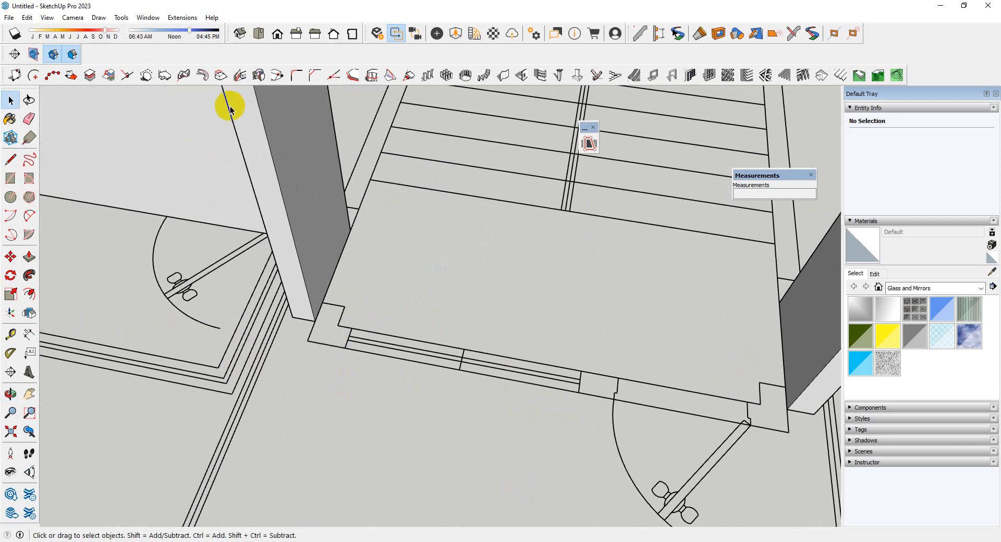
Build the staircase bay's front wall from the left corner column's inner corner, with a 10" return and an 8' run to the right-hand outer corner
click(504, 75)
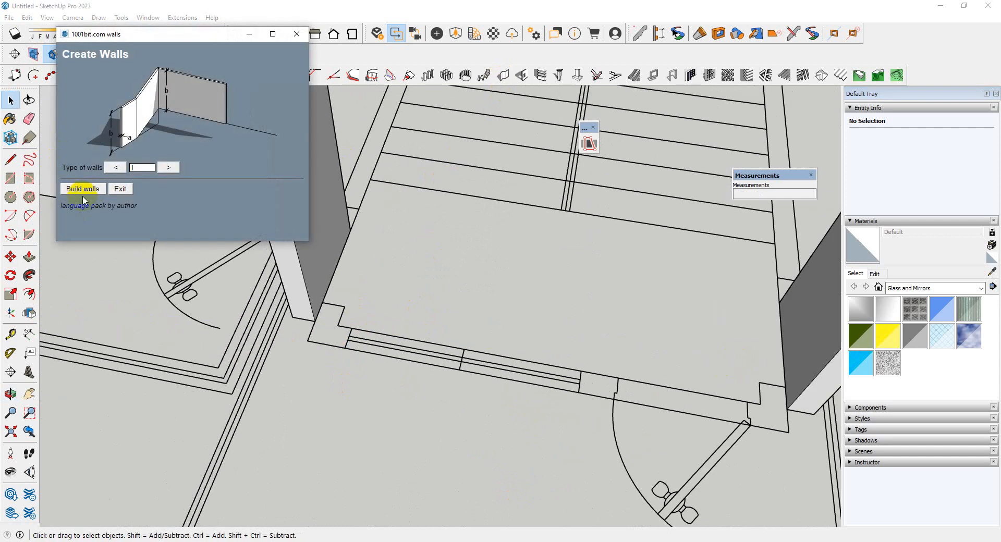
click(82, 199)
click(83, 273)
scroll(322, 329, up, 3)
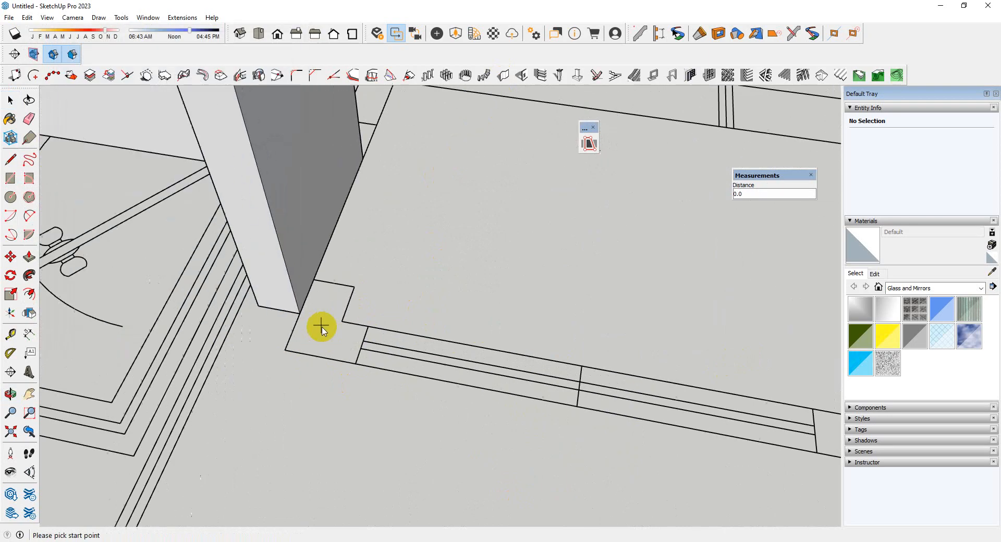
click(315, 280)
click(285, 350)
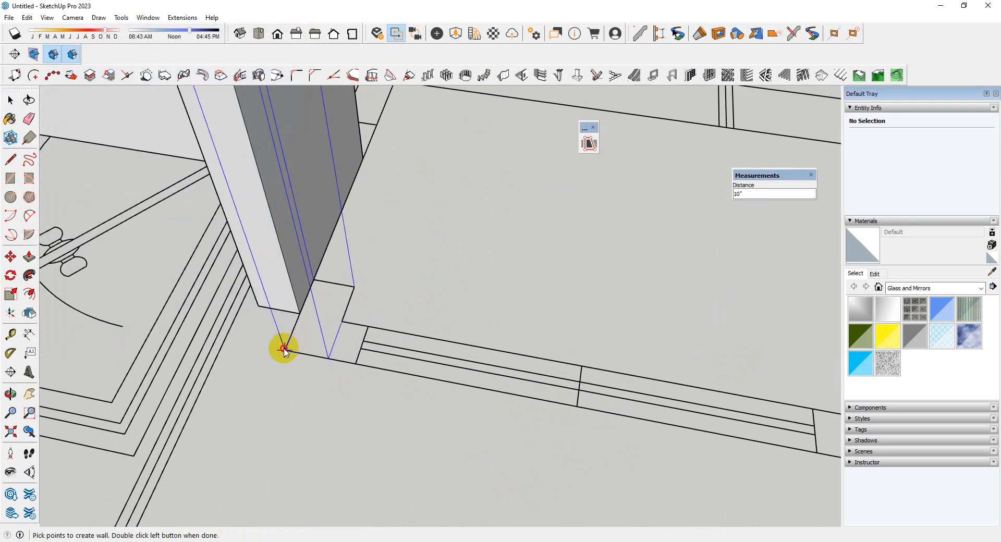
scroll(221, 308, down, 4)
scroll(688, 408, up, 2)
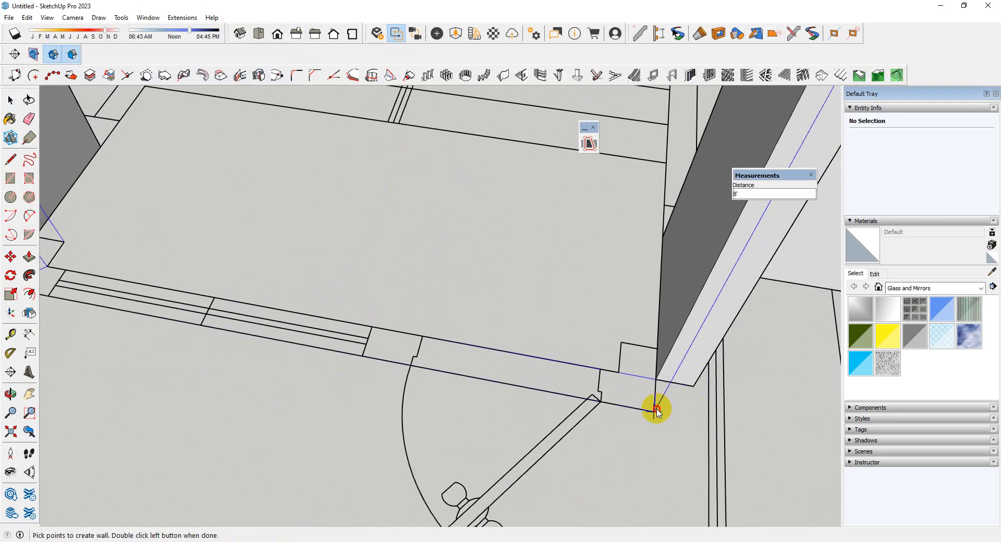
click(656, 410)
key(space)
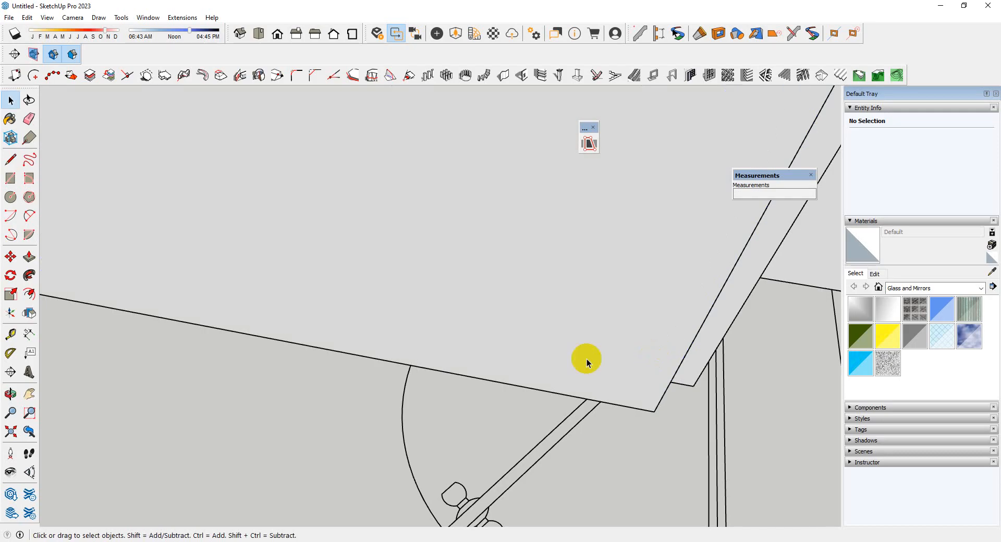
scroll(537, 364, down, 5)
middle_drag(492, 369, 600, 338)
scroll(508, 305, up, 3)
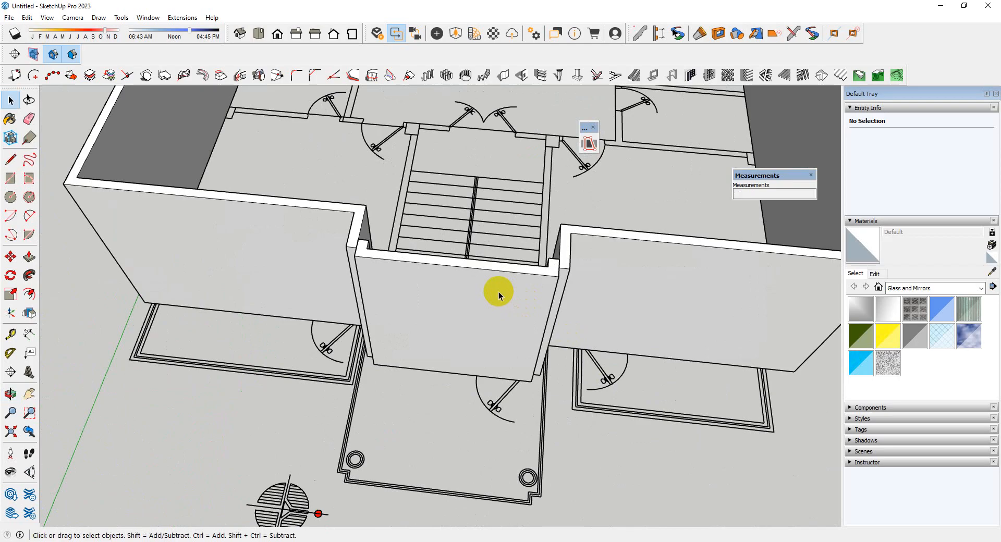
Combine the exterior wall and the staircase bay's front wall into one group
scroll(499, 292, down, 3)
middle_drag(499, 232, 483, 336)
scroll(504, 303, up, 4)
shift+click(545, 308)
scroll(323, 337, down, 4)
scroll(412, 328, up, 3)
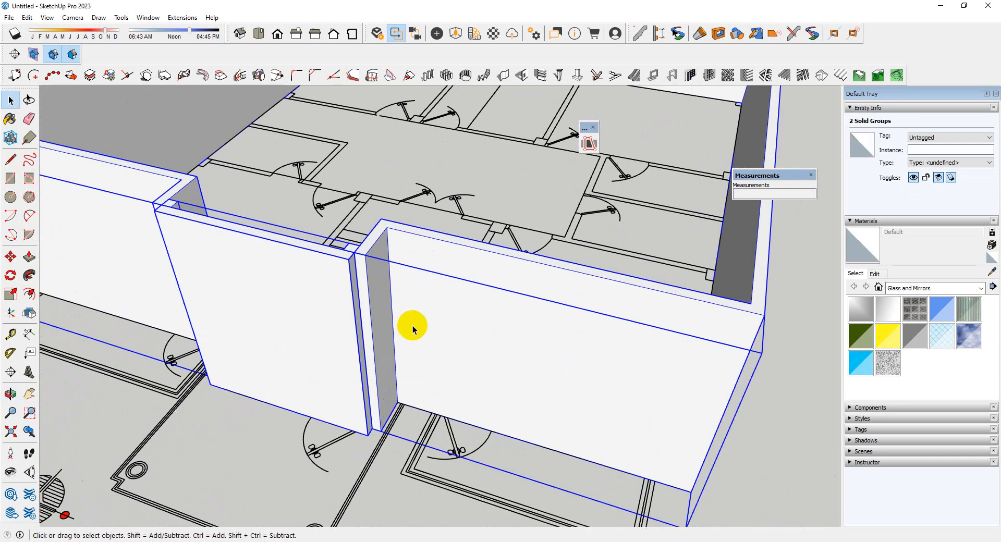
right_click(414, 325)
click(462, 166)
Open the combined wall group for editing and explode both nested wall groups inside it
double_click(380, 292)
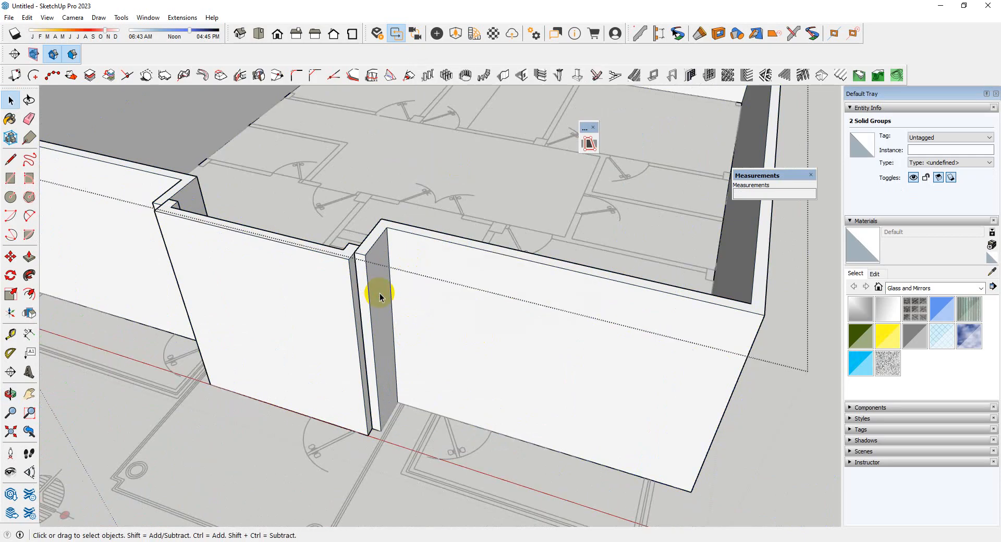
scroll(391, 302, down, 6)
drag(245, 138, 590, 386)
scroll(413, 271, up, 4)
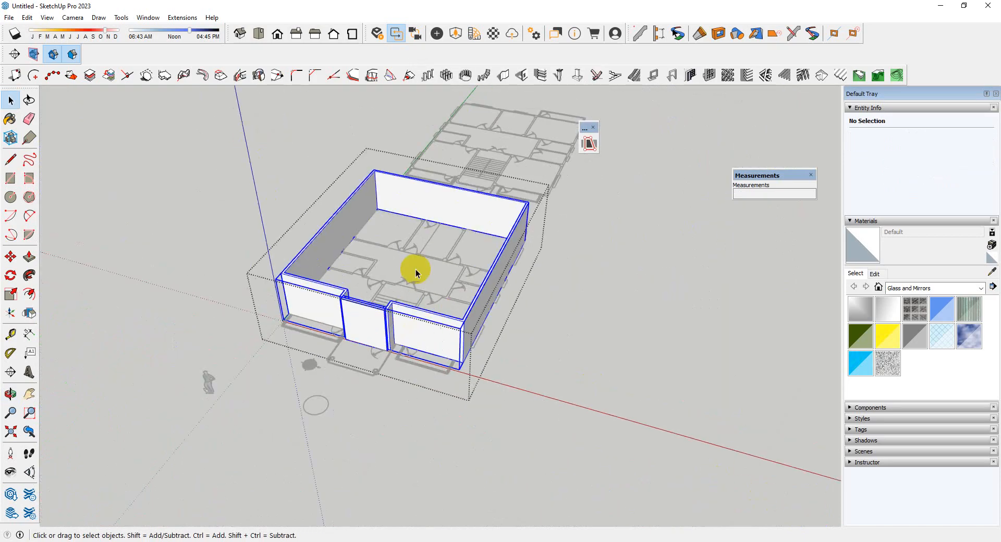
right_click(488, 329)
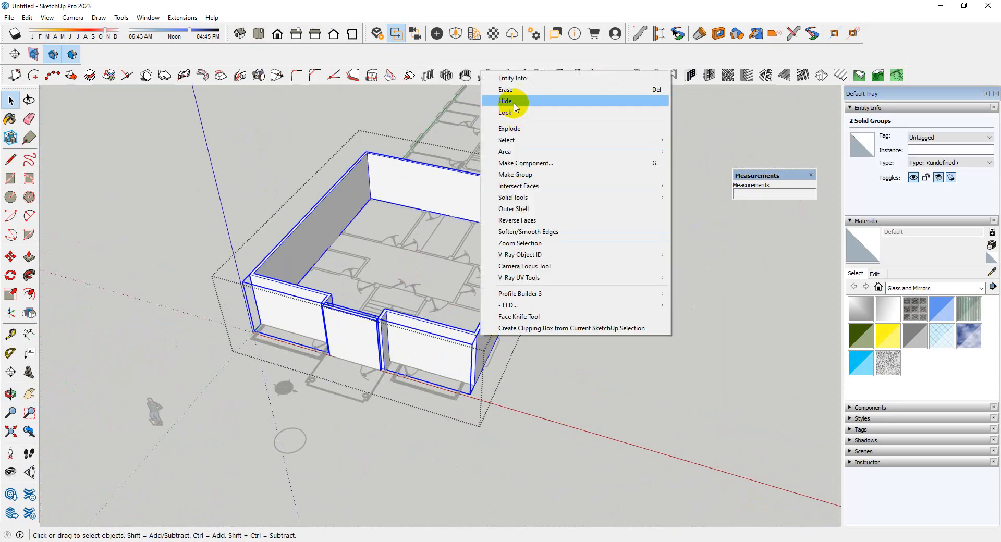
click(509, 128)
Erase the seam edge between the merged walls on the top face at the staircase bay's right-hand corner
scroll(384, 323, up, 3)
scroll(384, 324, up, 5)
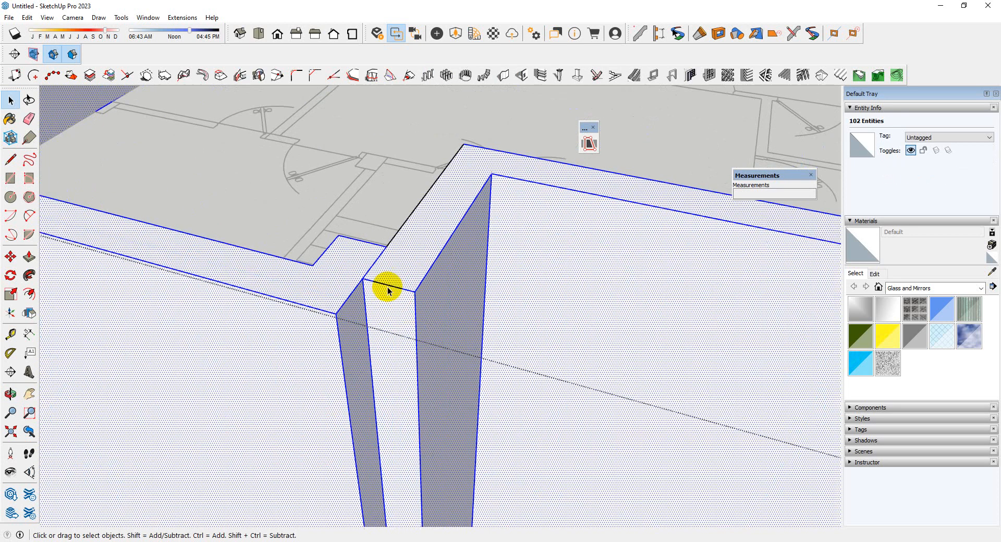
scroll(371, 274, up, 2)
key(e)
click(374, 273)
scroll(537, 353, down, 7)
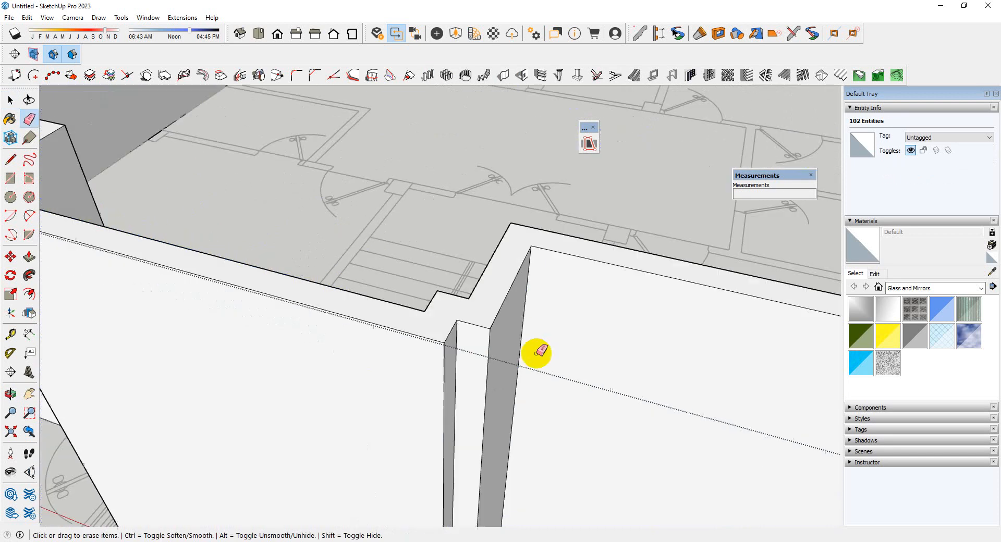
scroll(252, 240, up, 2)
scroll(290, 264, down, 6)
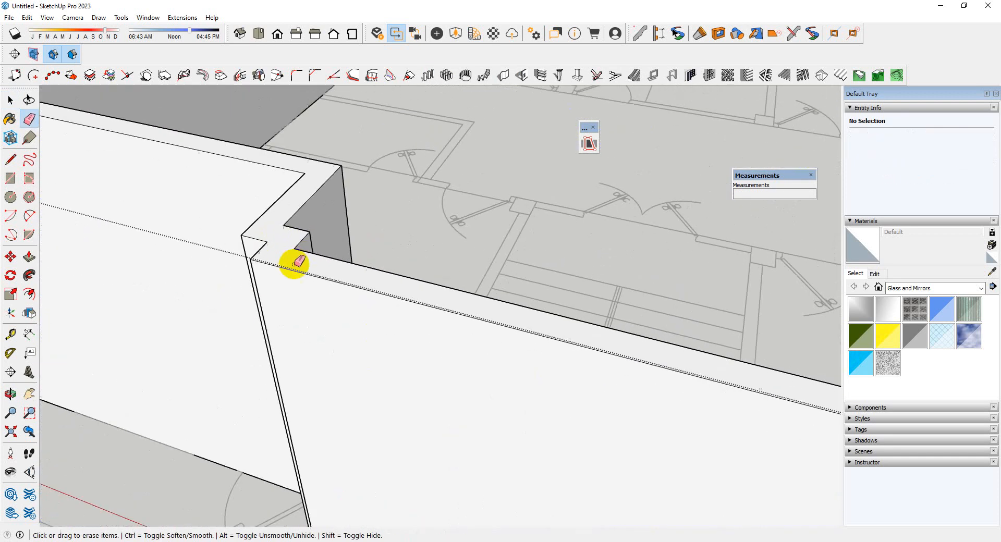
Inside the wall group, Push/Pull the narrow recessed face at the bay's right-hand corner 5" to align with the bay front
key(space)
scroll(443, 422, down, 5)
mouse_move(443, 422)
middle_down()
mouse_move(183, 360)
mouse_move(599, 373)
middle_up()
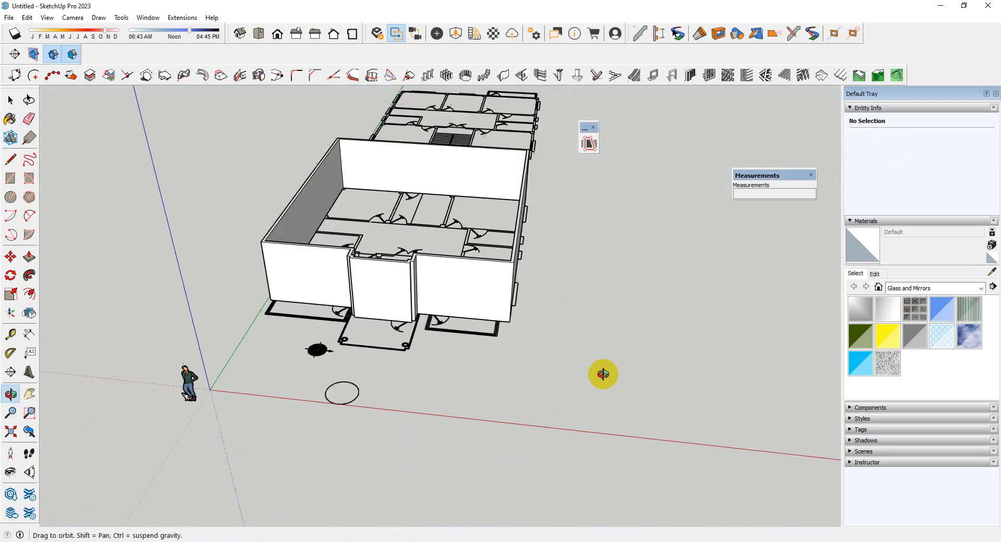
scroll(460, 304, up, 5)
scroll(359, 247, up, 3)
middle_drag(327, 228, 407, 317)
scroll(390, 255, up, 3)
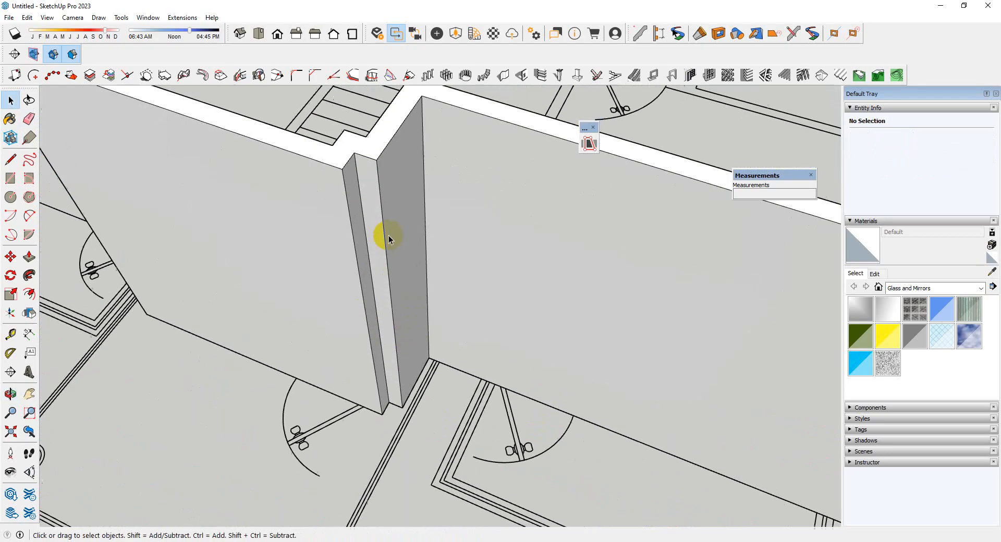
double_click(393, 275)
scroll(424, 349, down, 4)
middle_drag(424, 349, 391, 330)
scroll(401, 304, up, 4)
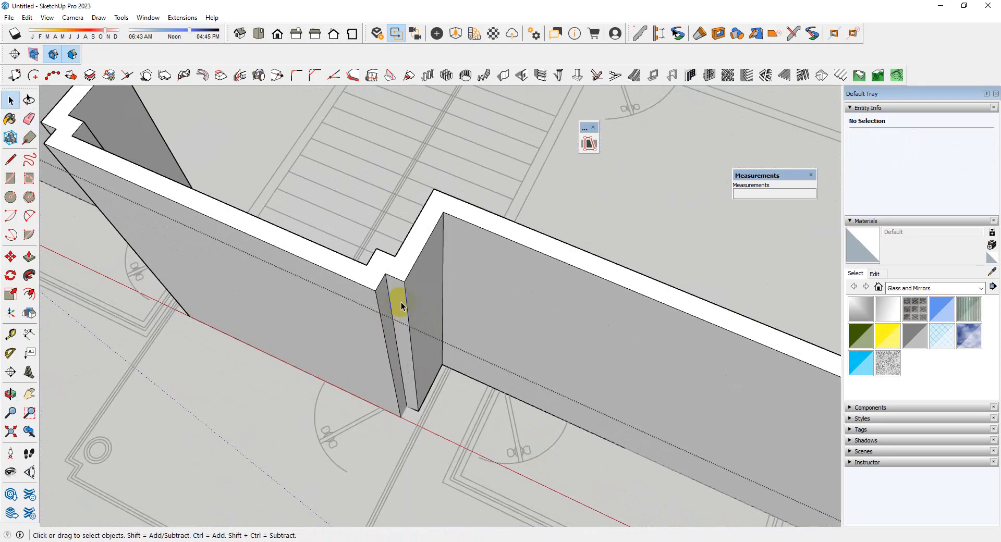
key(p)
click(397, 311)
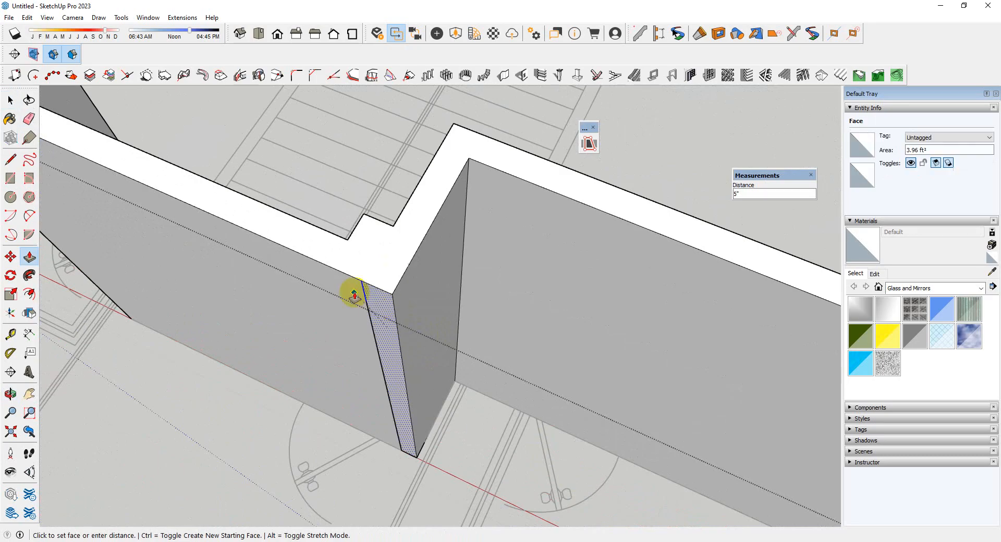
click(354, 289)
Extend the bay's left-hand recessed face flush with the front wall and erase the leftover vertical edges on the bay's front
scroll(397, 313, down, 3)
scroll(397, 313, down, 3)
middle_drag(242, 215, 313, 257)
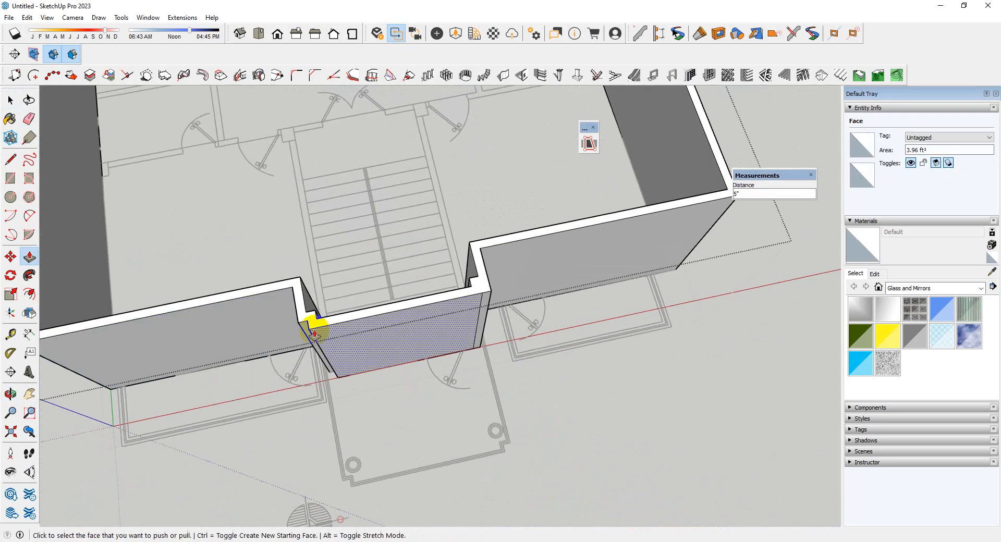
scroll(295, 320, up, 4)
click(311, 327)
click(329, 328)
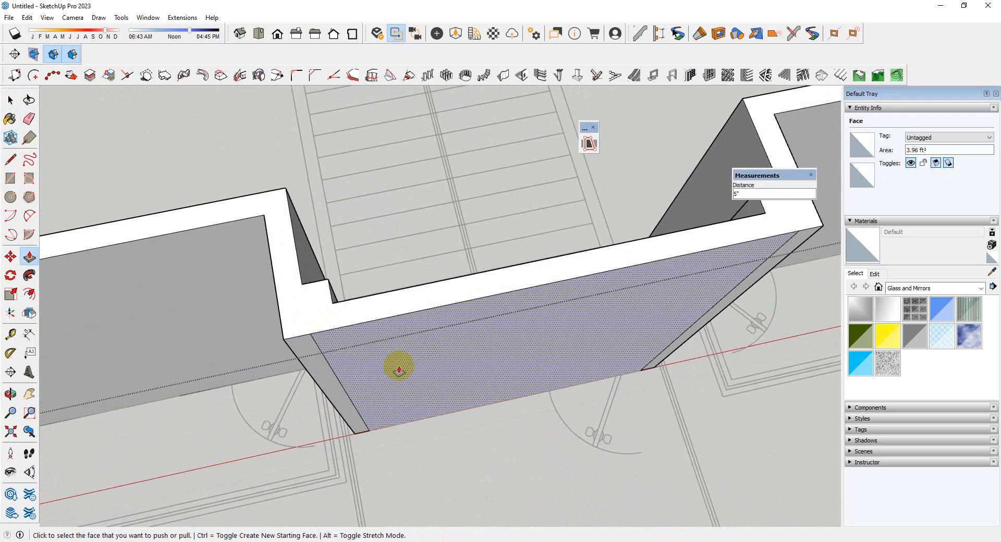
key(e)
drag(726, 369, 706, 320)
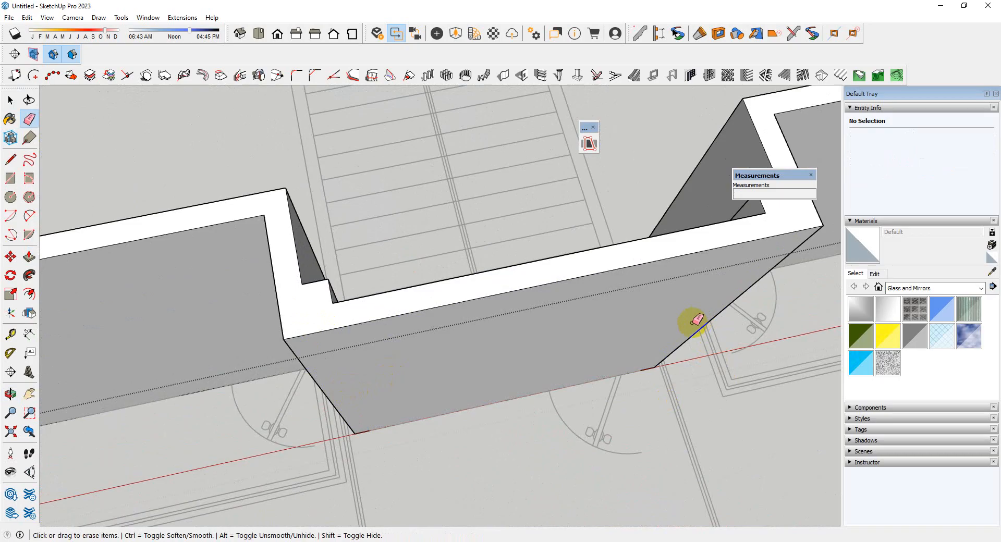
mouse_move(628, 354)
middle_down()
mouse_move(570, 336)
mouse_move(527, 364)
mouse_move(496, 235)
mouse_move(507, 287)
mouse_move(493, 283)
mouse_move(527, 427)
mouse_move(558, 433)
mouse_move(414, 224)
mouse_move(510, 91)
mouse_move(485, 335)
mouse_move(496, 339)
mouse_move(500, 156)
middle_up()
click(503, 306)
right_click(496, 163)
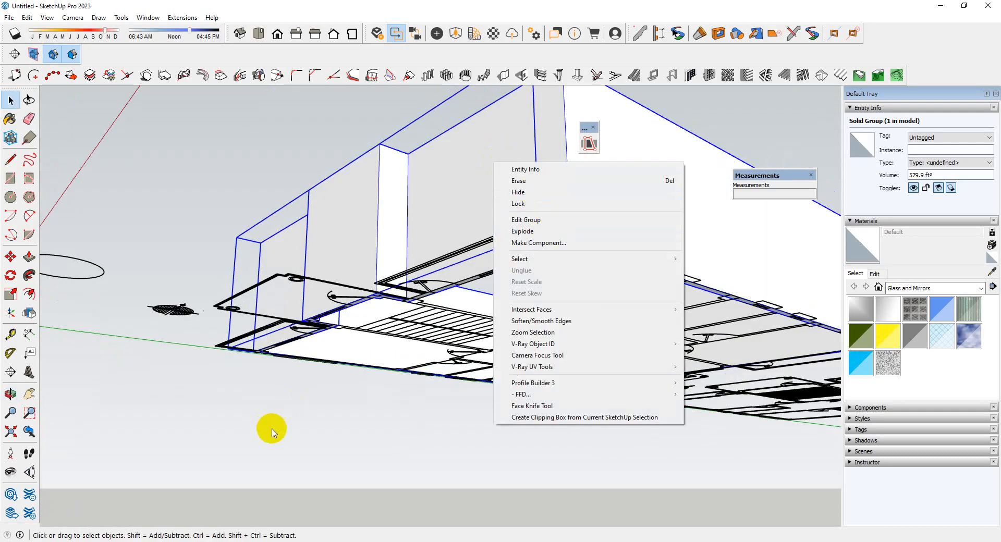
click(334, 434)
Start a 1001bit wall opening with width 30 and height 4'6 for the windows, working from beneath the floor plan
scroll(274, 342, down, 3)
middle_drag(275, 341, 425, 194)
scroll(425, 196, up, 5)
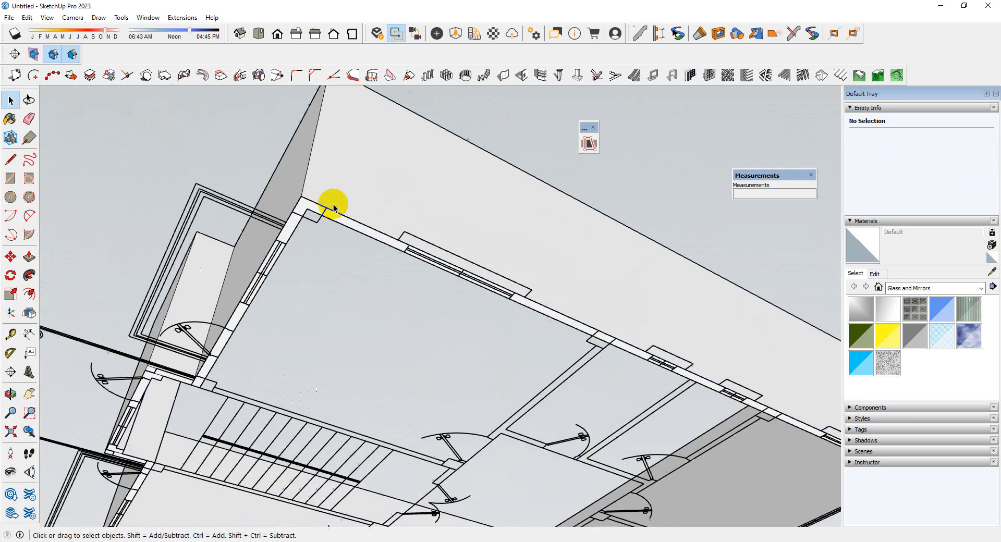
middle_drag(333, 204, 459, 247)
scroll(314, 216, up, 3)
scroll(400, 245, down, 3)
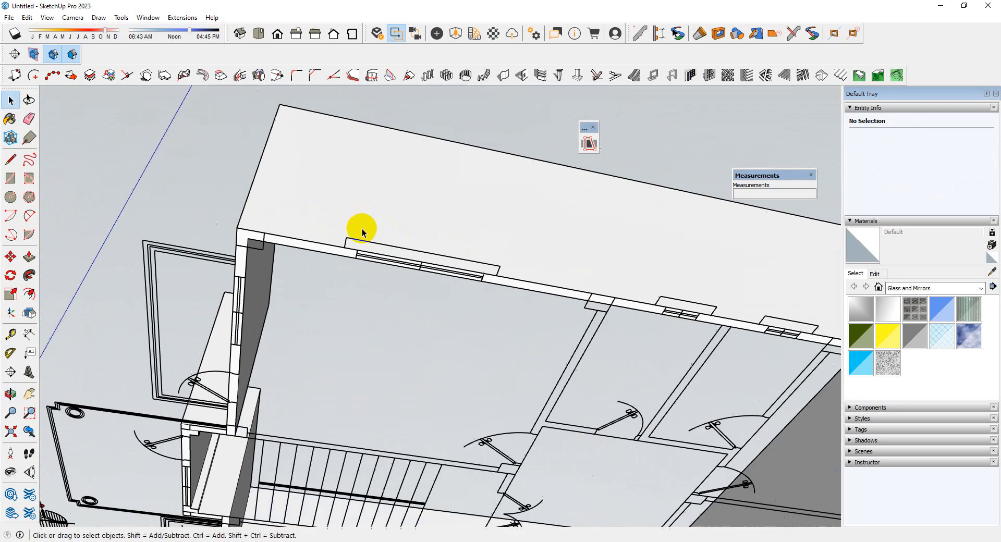
middle_drag(358, 223, 480, 230)
scroll(429, 236, up, 3)
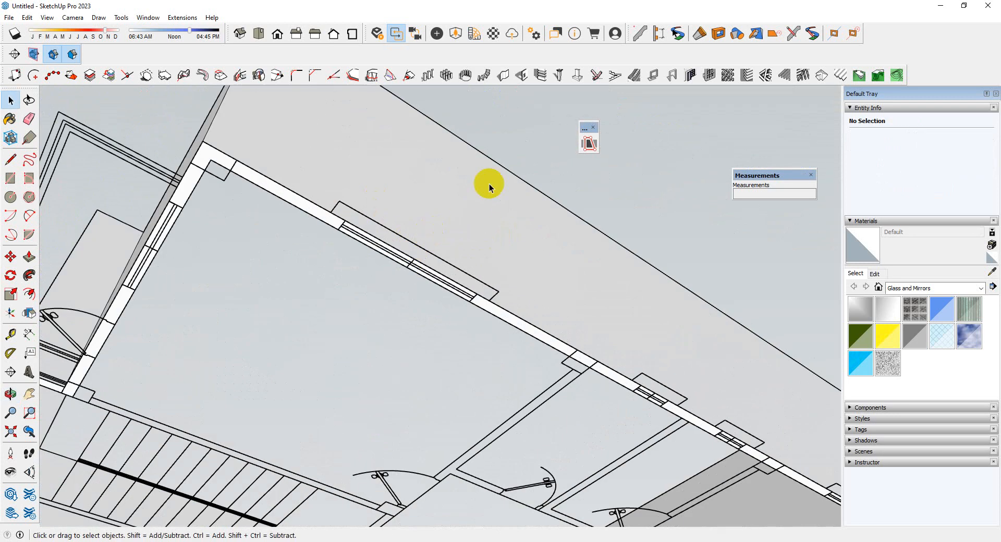
click(521, 76)
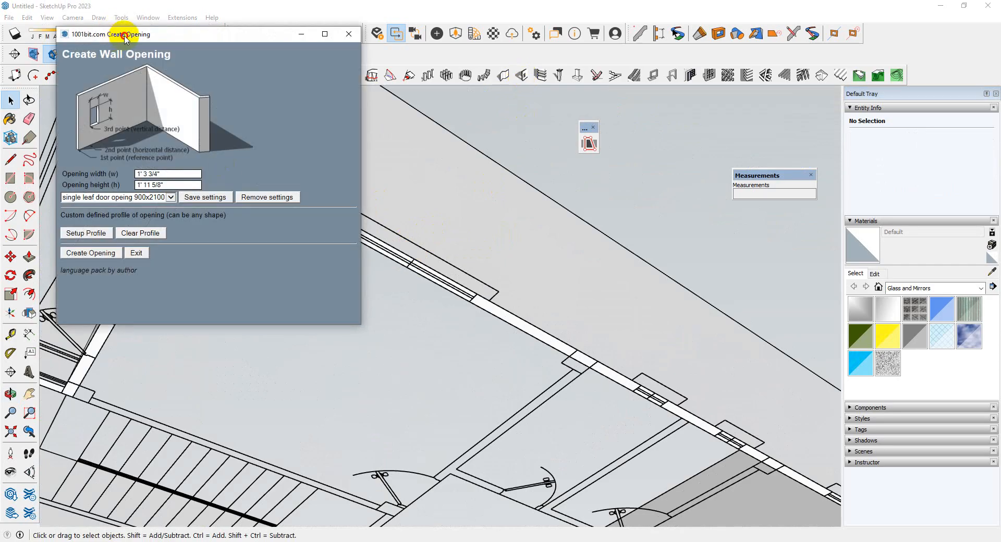
drag(125, 39, 172, 98)
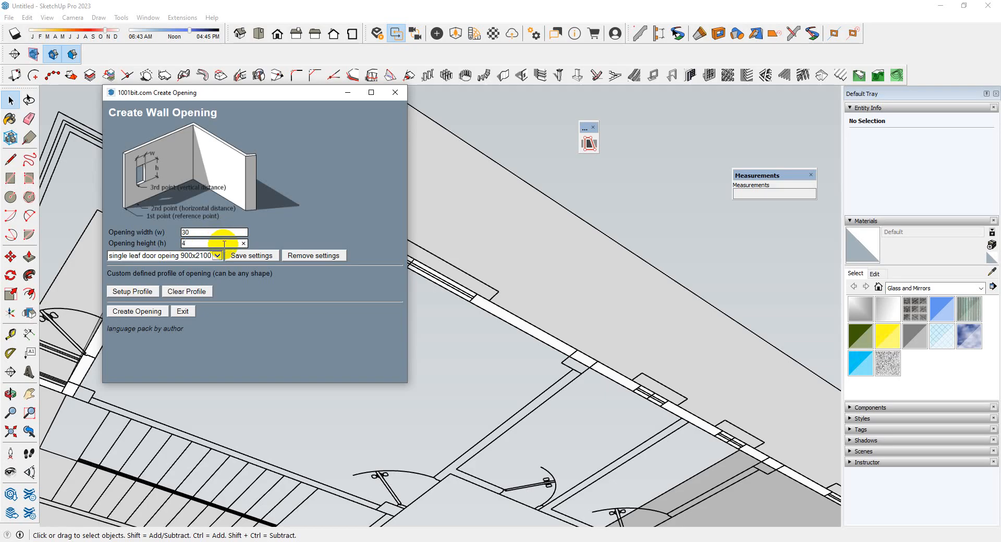
click(163, 311)
Place the opening at the start of the right side wall's window nearest the front corner, with a vertical distance of 30
scroll(391, 195, up, 6)
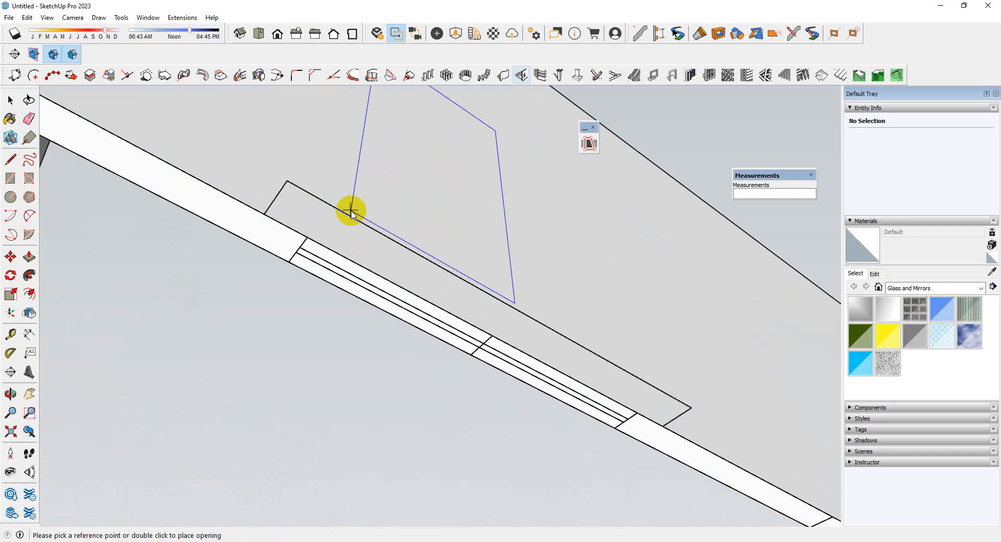
scroll(266, 212, up, 3)
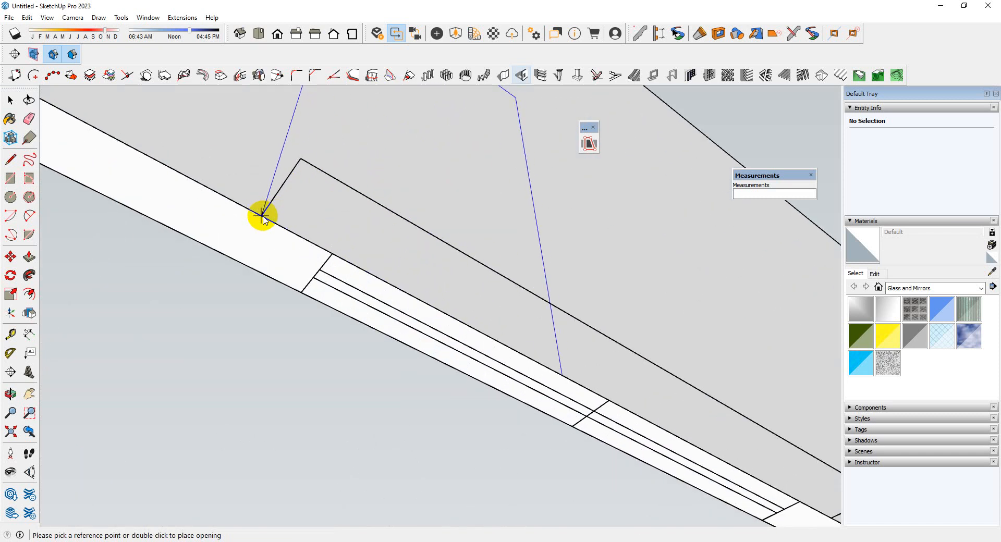
click(261, 216)
click(332, 254)
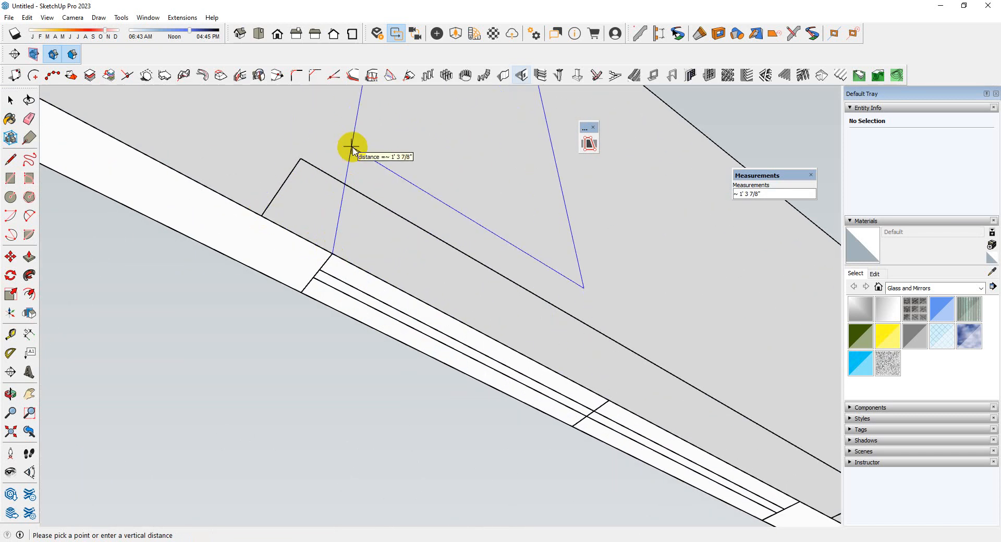
click(353, 148)
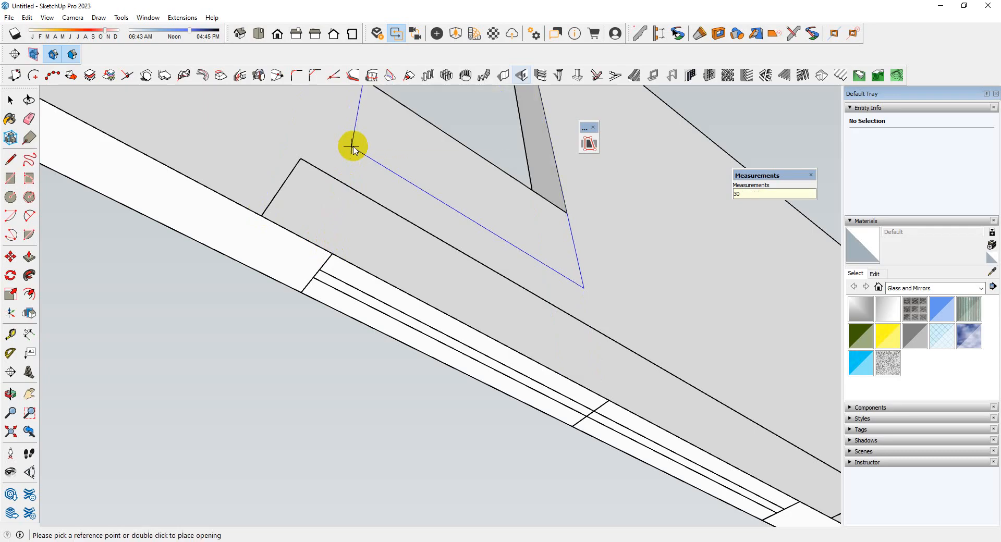
scroll(228, 179, down, 5)
Place another opening at the right side wall's last window near the back corner, with a vertical distance of 30
scroll(663, 368, up, 3)
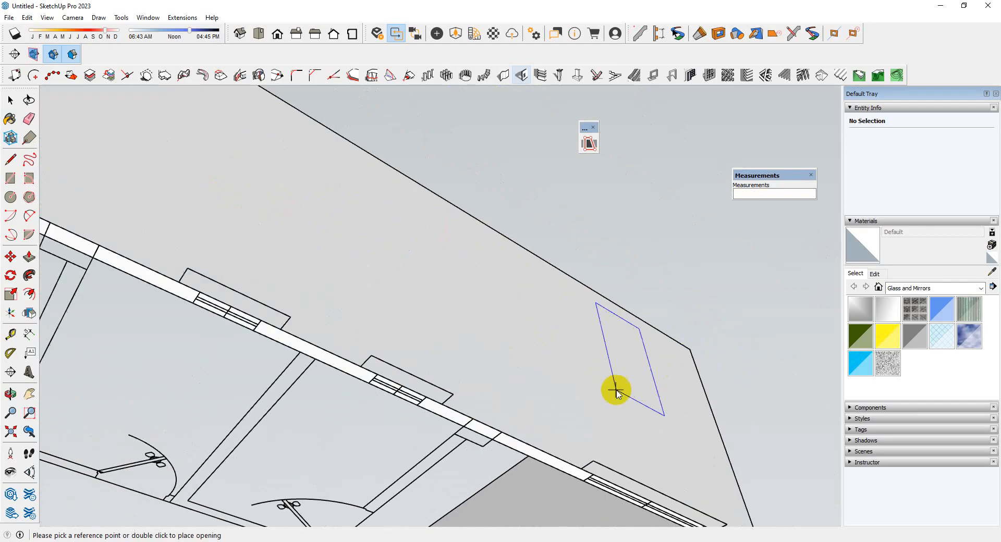
scroll(147, 177, down, 5)
middle_drag(415, 269, 316, 291)
scroll(323, 307, up, 6)
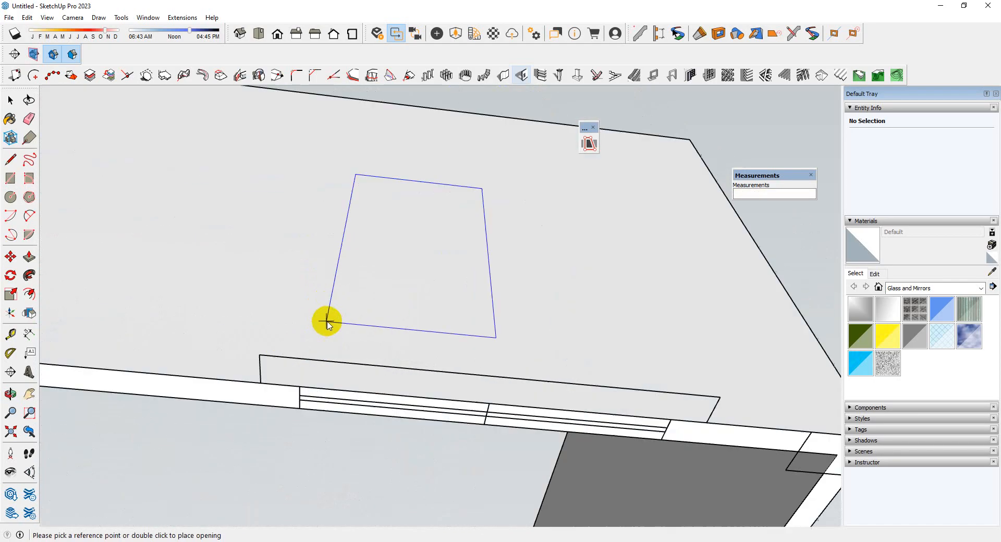
scroll(290, 277, down, 2)
scroll(280, 304, up, 3)
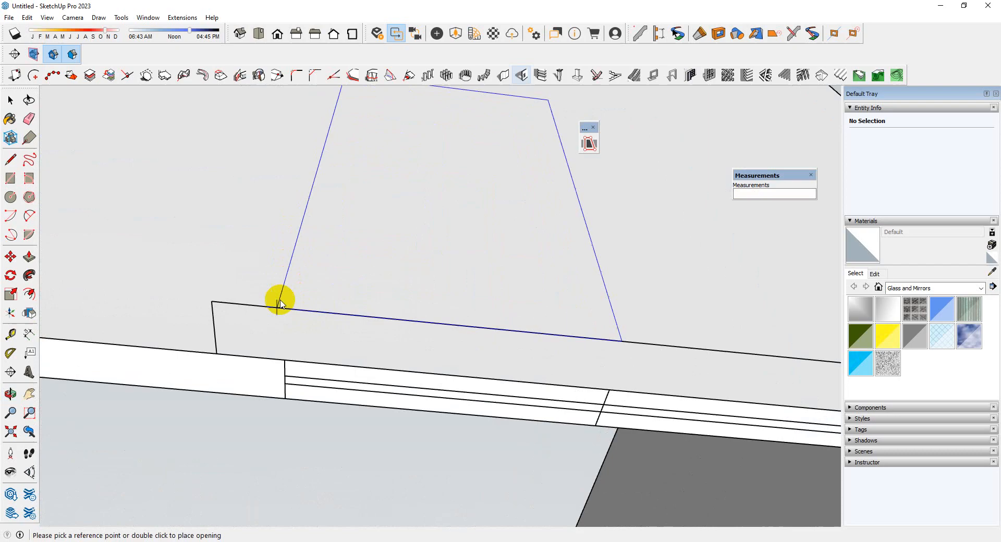
click(218, 354)
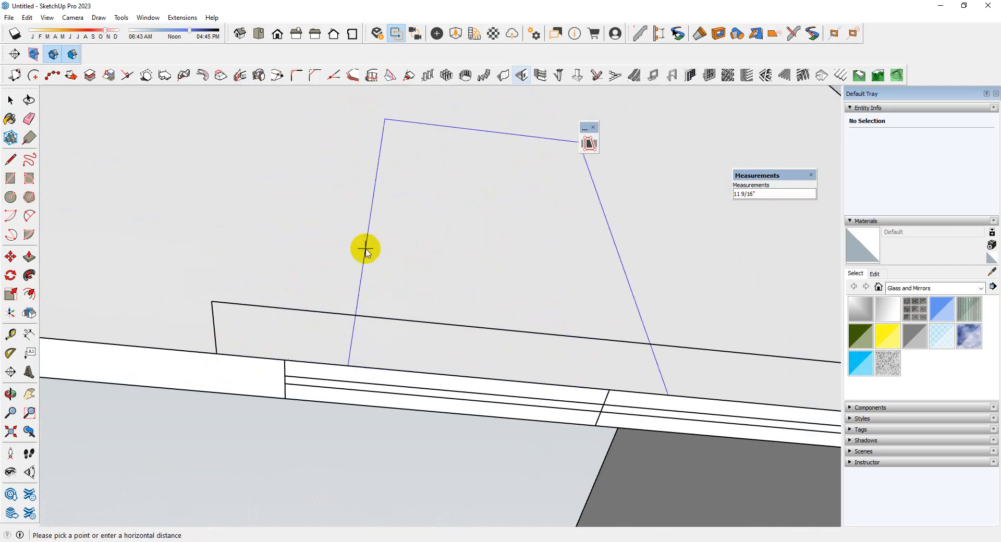
click(284, 362)
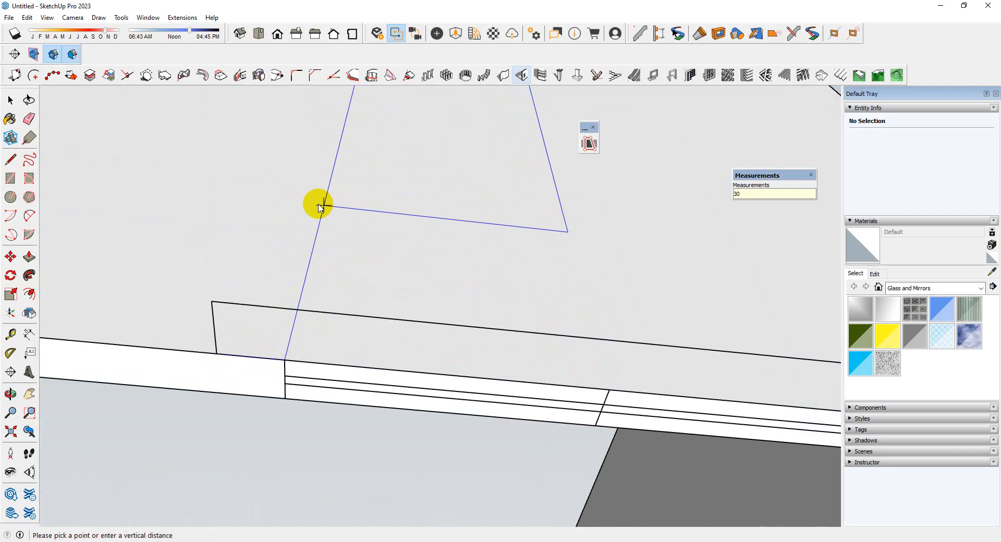
key(Return)
Place an opening at the back wall's window beside the back-right corner, with a vertical distance of 30
middle_drag(290, 187, 208, 287)
scroll(463, 292, up, 6)
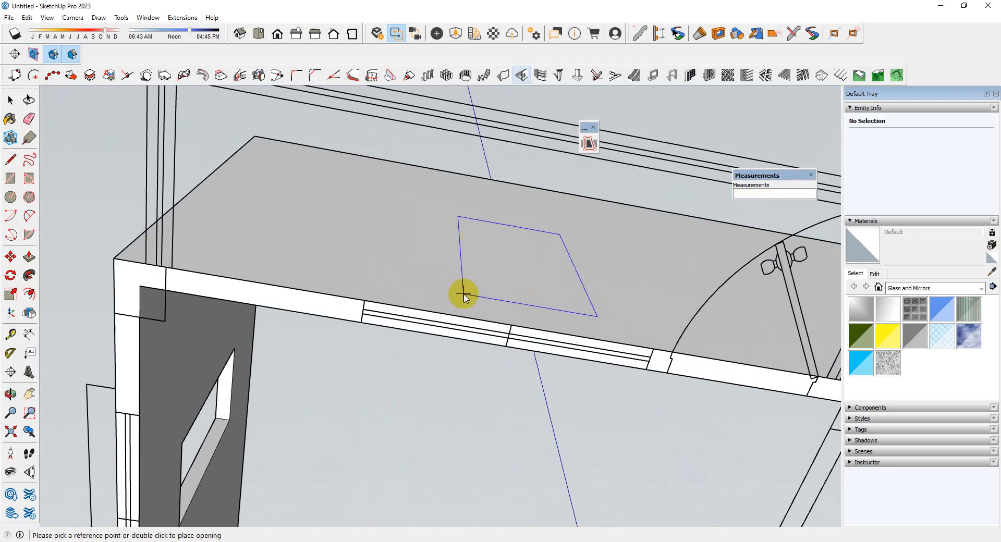
click(341, 297)
click(365, 305)
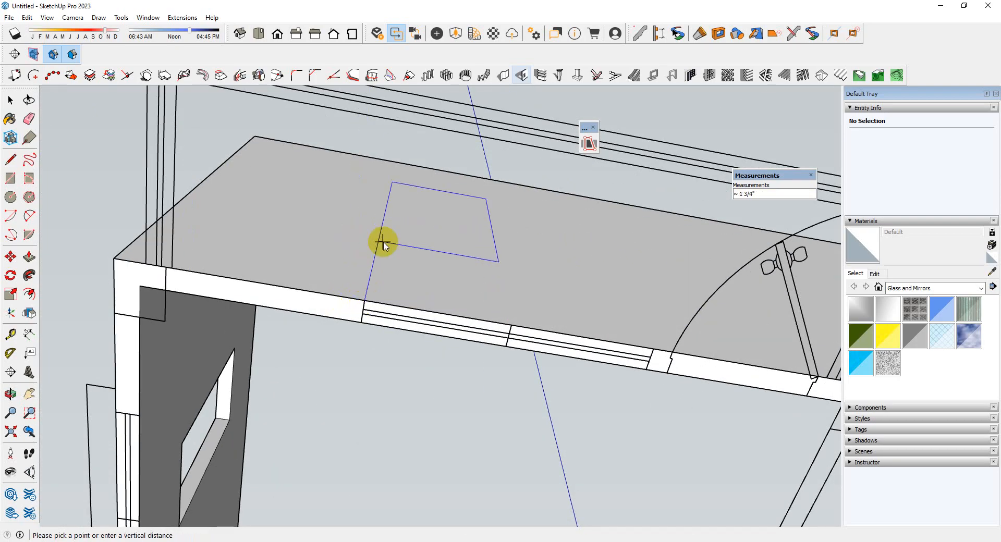
click(384, 243)
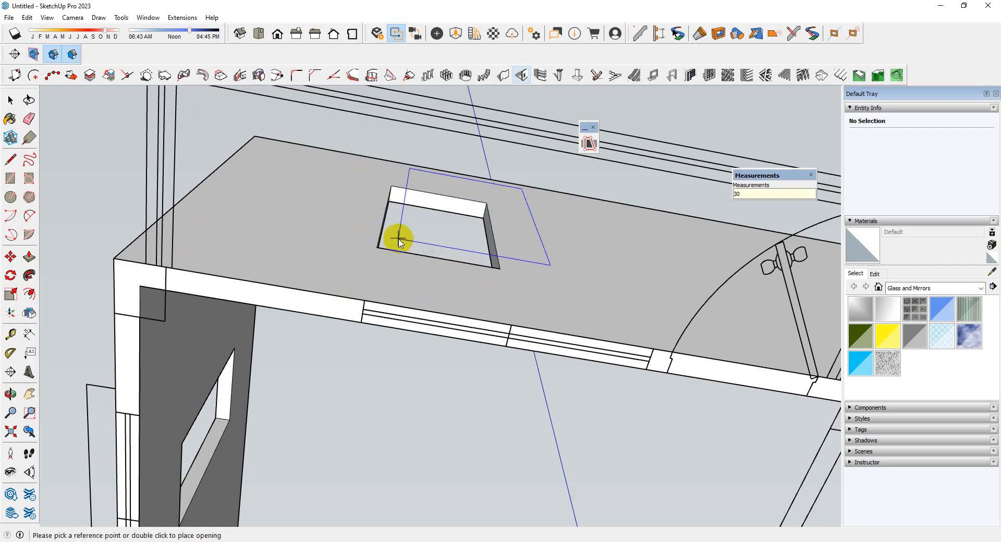
Place an opening at the front wall's window between the left corner and the projecting stair bay, with a vertical distance of 30
middle_drag(393, 234, 523, 280)
scroll(523, 279, down, 5)
middle_drag(323, 308, 835, 441)
scroll(340, 279, up, 3)
scroll(405, 324, up, 4)
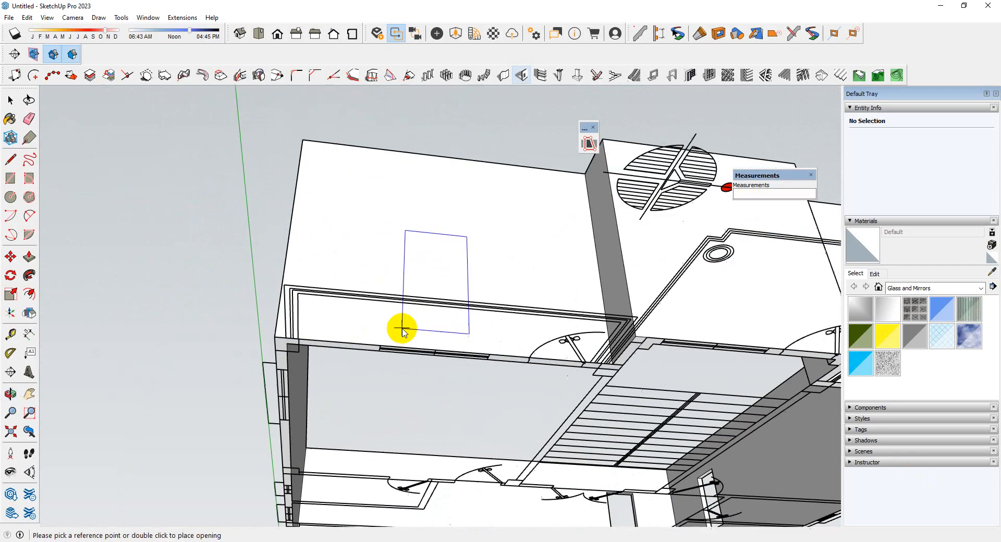
middle_drag(405, 328, 411, 249)
scroll(407, 313, up, 3)
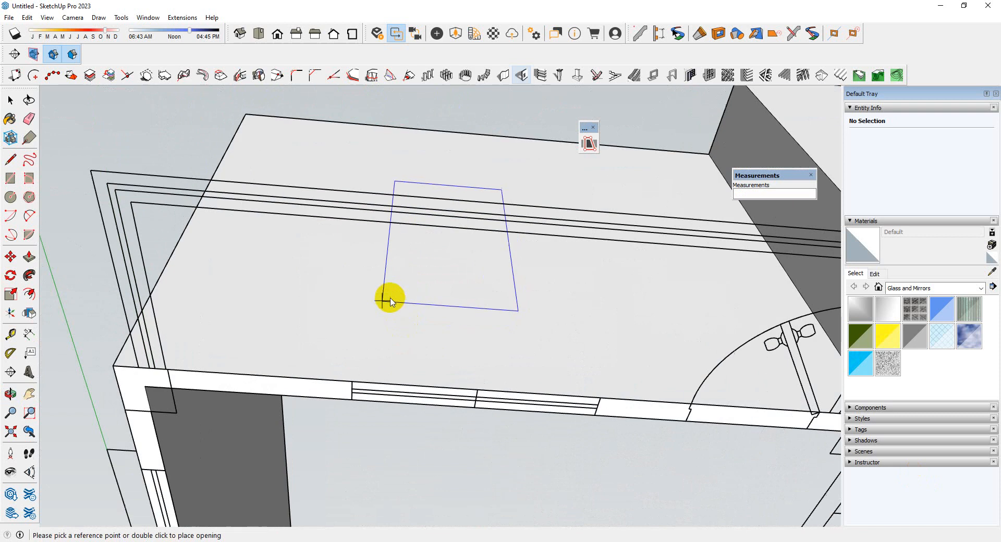
click(329, 379)
click(351, 380)
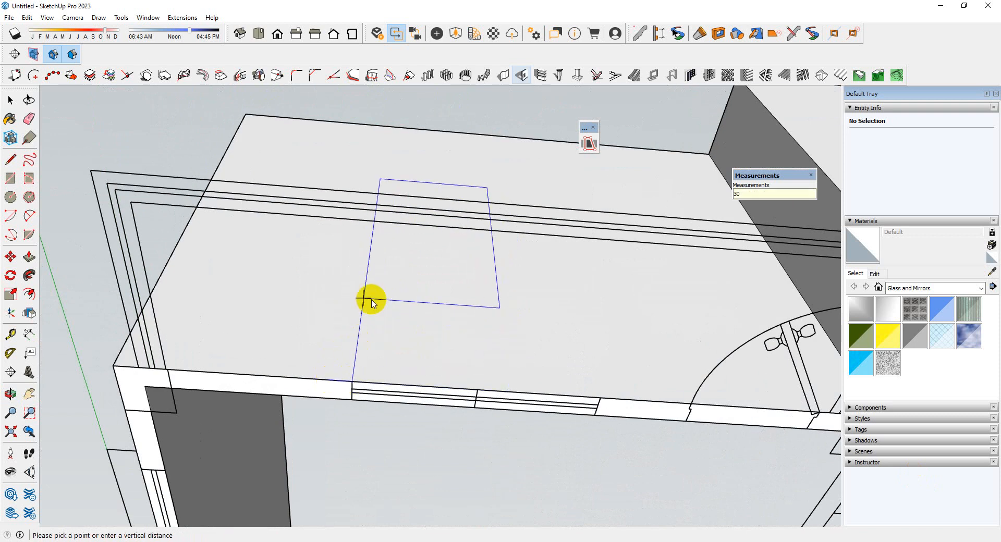
key(Return)
Place another opening at the front wall's window near the front-right corner, with a vertical distance of 30, and end the opening command
scroll(250, 254, down, 6)
scroll(684, 284, up, 5)
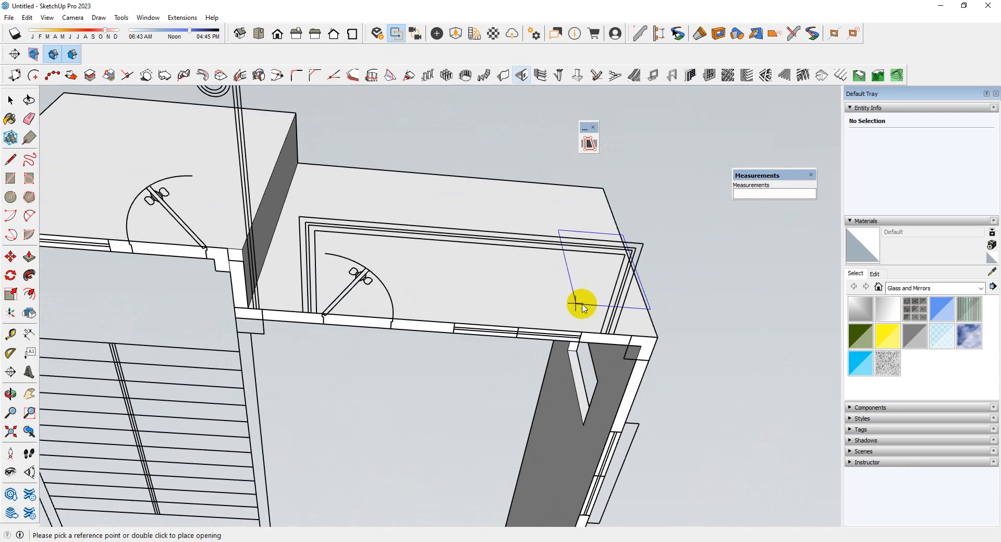
scroll(582, 306, up, 3)
click(292, 357)
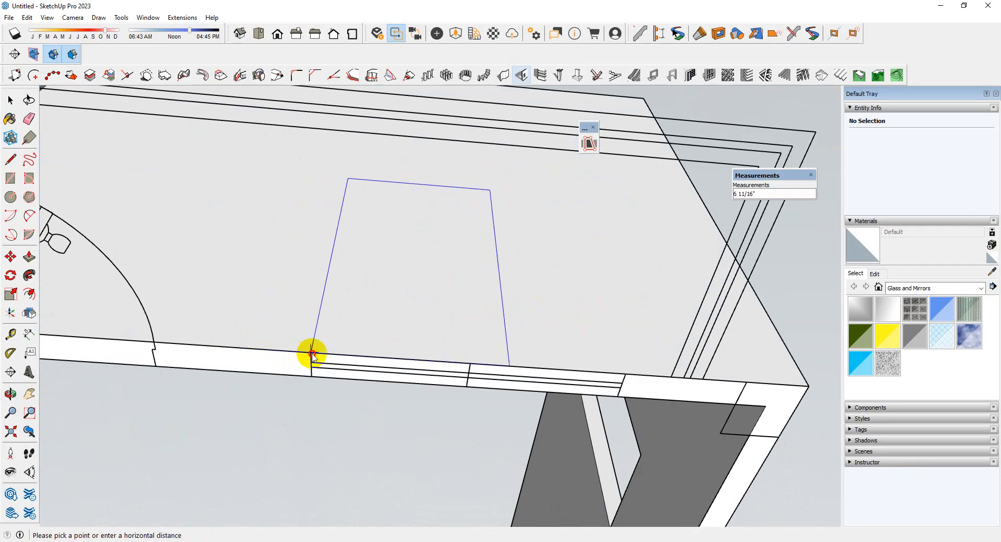
click(311, 355)
key(Return)
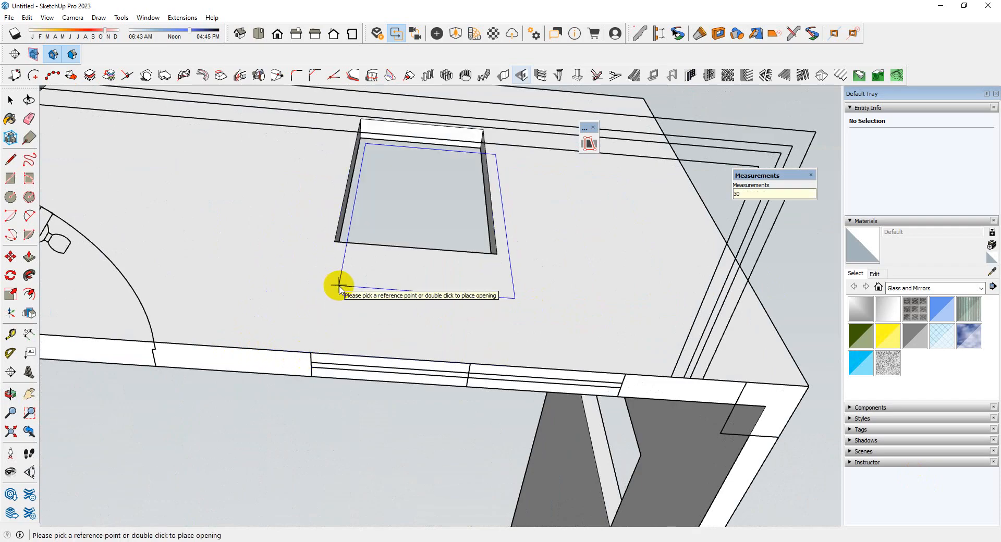
scroll(333, 285, down, 8)
middle_drag(503, 245, 397, 395)
scroll(659, 311, down, 3)
middle_drag(560, 337, 549, 281)
scroll(537, 323, up, 6)
key(space)
Open the wall group and widen the front wall's right opening with Push/Pull to the end of its window in the plan
scroll(599, 340, down, 3)
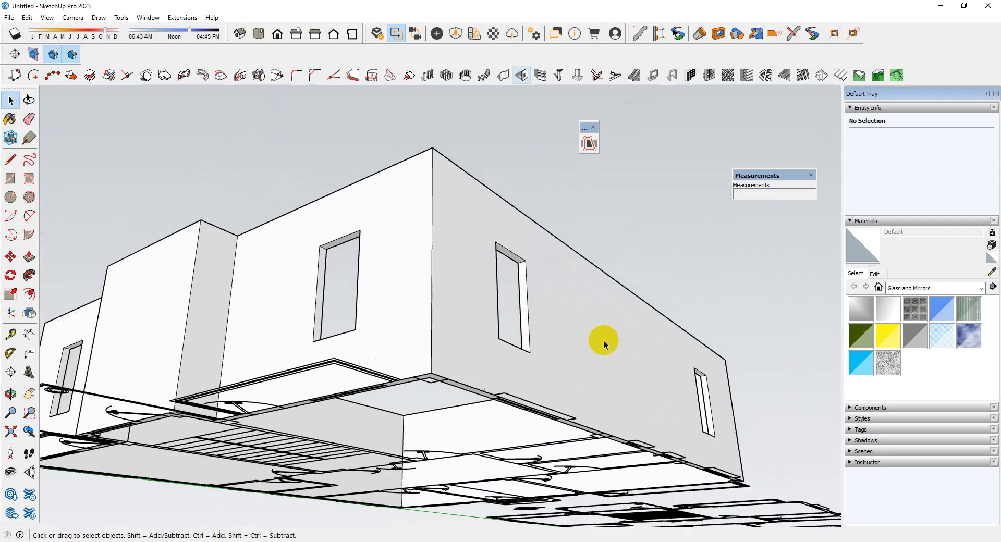
middle_drag(599, 340, 527, 217)
scroll(483, 296, up, 5)
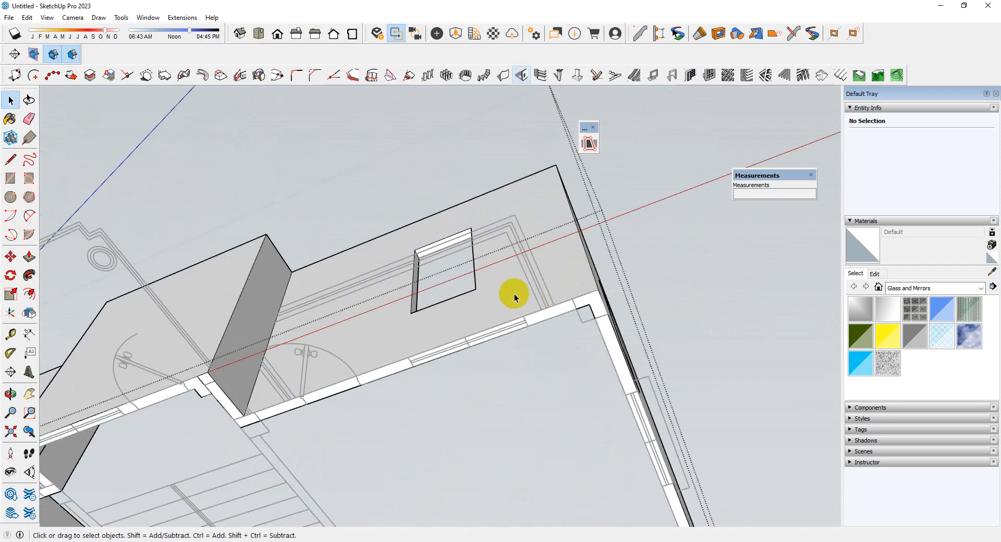
scroll(514, 293, up, 3)
middle_drag(514, 293, 645, 314)
scroll(389, 324, up, 3)
middle_drag(390, 324, 459, 318)
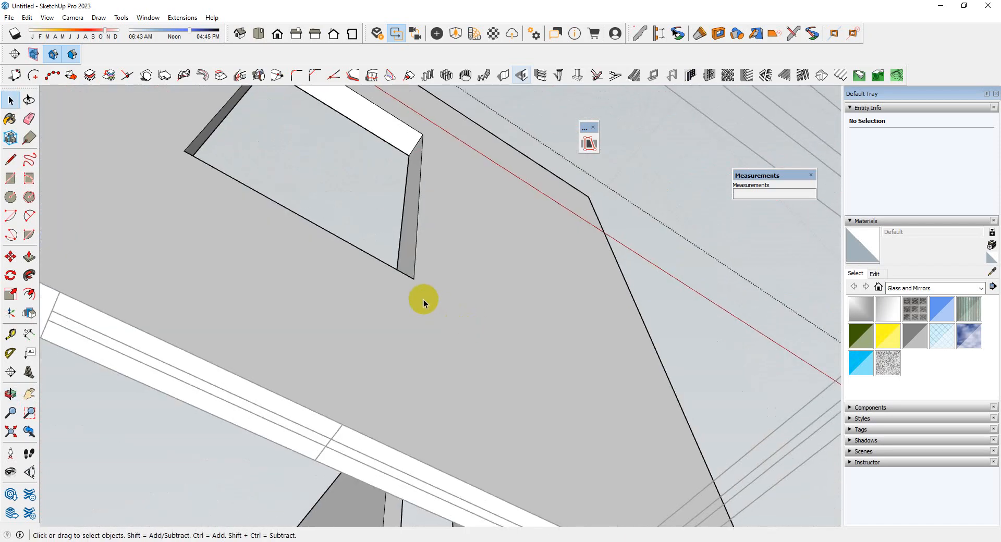
key(p)
click(415, 256)
middle_drag(422, 286, 570, 356)
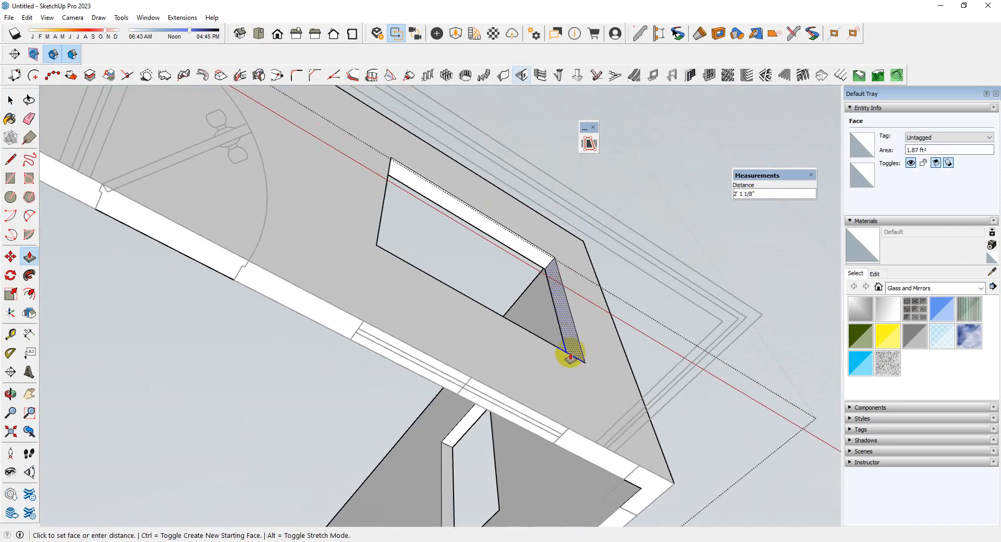
click(573, 437)
Widen the front wall's left opening by pushing its side face to the end of the plan's window
scroll(658, 417, down, 8)
scroll(388, 280, up, 10)
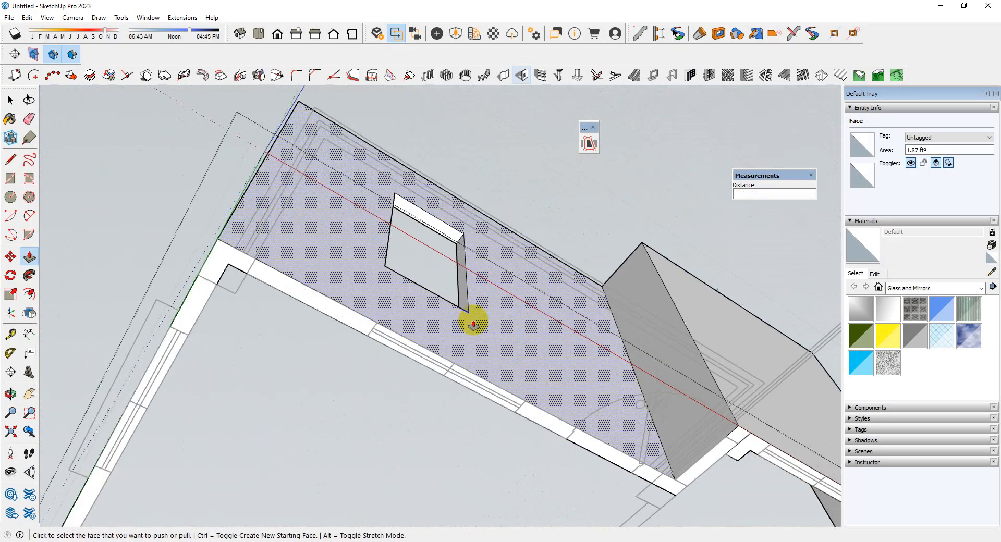
click(465, 302)
click(525, 402)
Widen the right side wall's opening nearest the front corner to the far edge of its window in the plan
scroll(312, 189, down, 6)
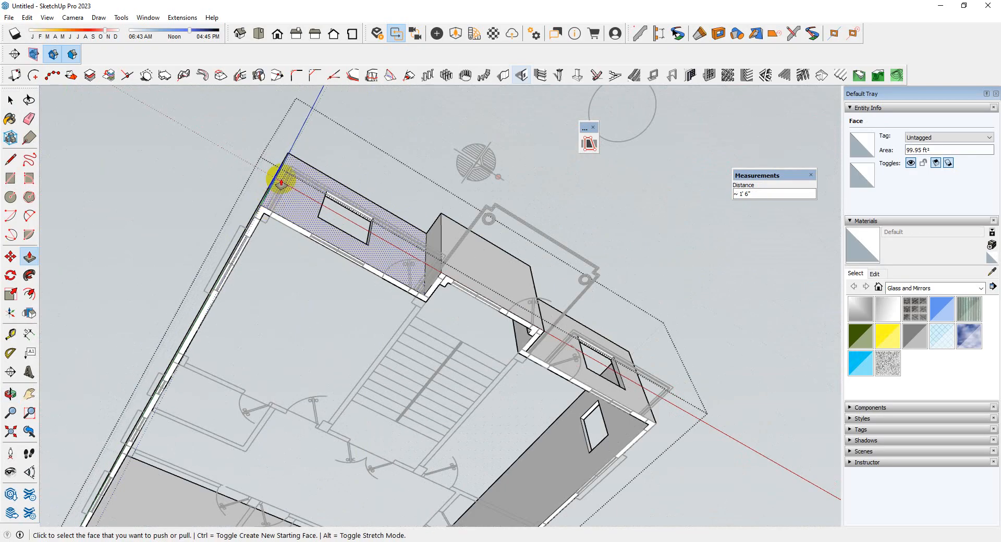
middle_drag(279, 174, 519, 264)
scroll(464, 312, up, 8)
scroll(464, 312, up, 3)
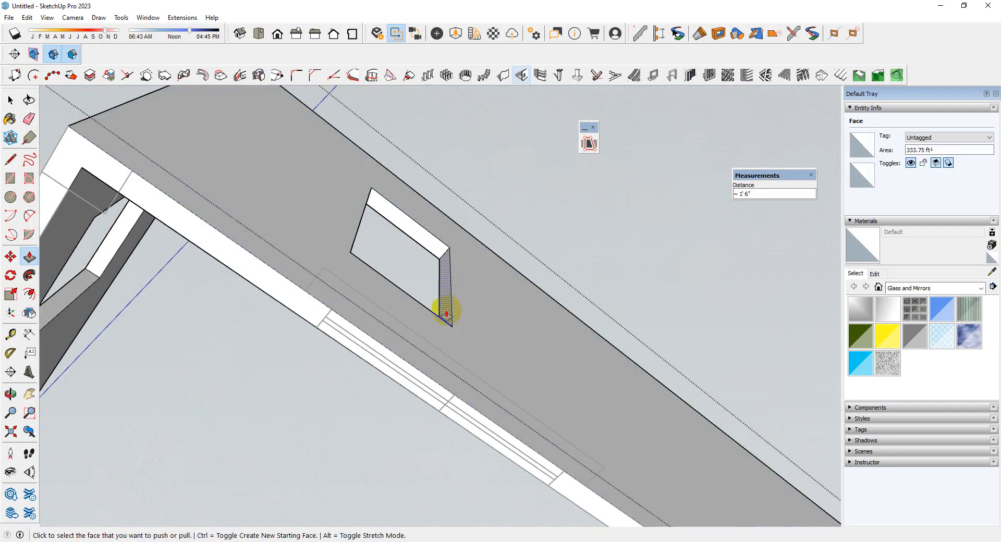
click(445, 308)
click(556, 472)
scroll(369, 281, down, 7)
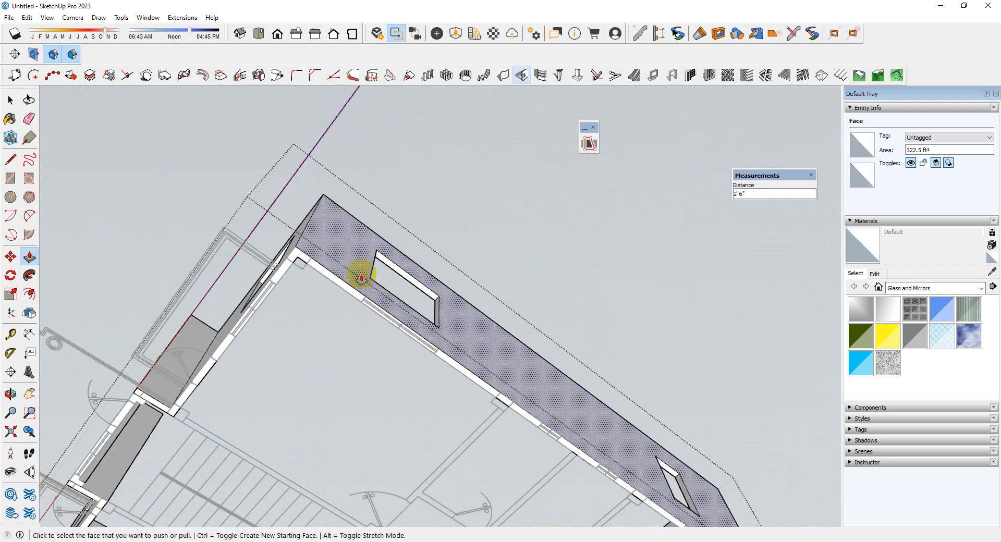
Push the side face of the right side wall's opening near the back corner to the end of its plan window
middle_drag(362, 272, 506, 416)
scroll(555, 428, up, 7)
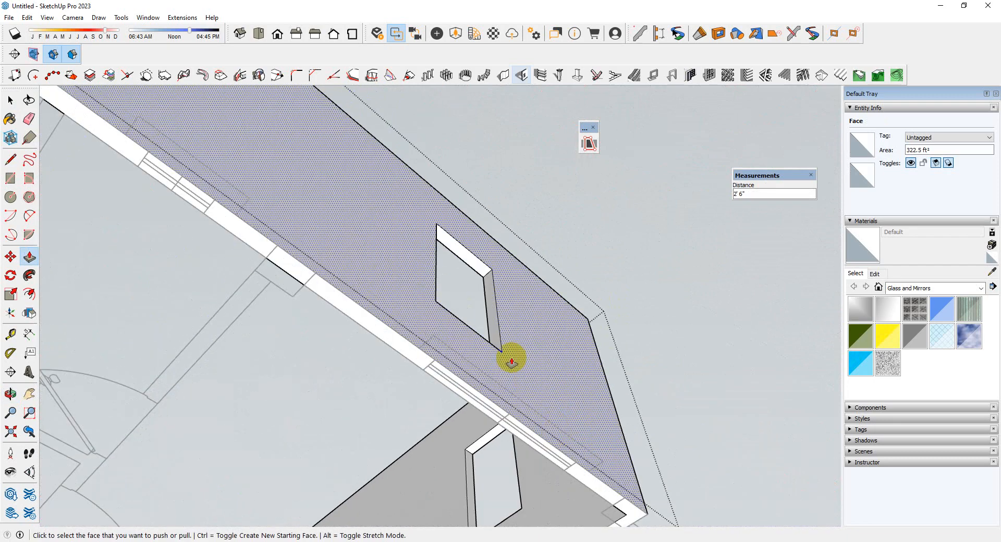
click(488, 334)
click(576, 463)
Widen the back wall's opening to the end of its window in the plan and leave the Push/Pull tool
scroll(541, 297, down, 6)
middle_drag(541, 297, 120, 237)
scroll(481, 266, up, 7)
click(445, 254)
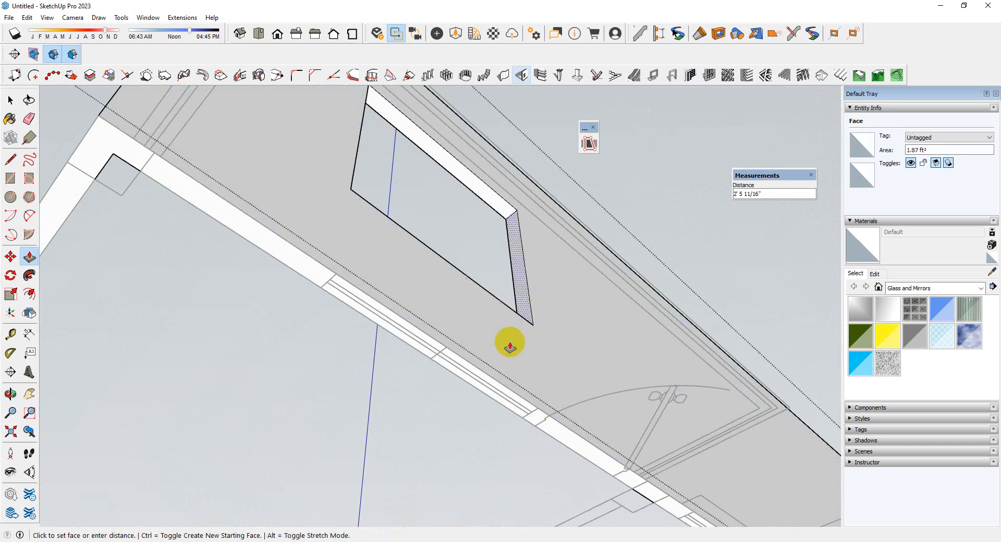
click(532, 409)
scroll(532, 409, down, 6)
middle_drag(641, 337, 791, 351)
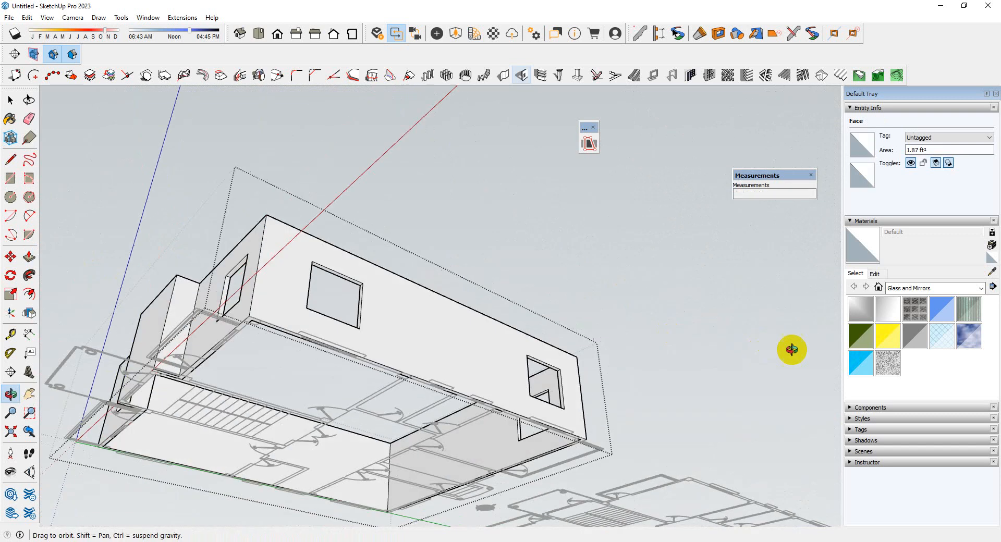
key(space)
Measure the width of a small window in the middle of the right side wall's plan with the Tape Measure
scroll(409, 387, up, 3)
scroll(444, 313, down, 4)
middle_drag(472, 245, 391, 232)
scroll(302, 214, up, 6)
middle_drag(343, 255, 409, 331)
scroll(406, 327, up, 2)
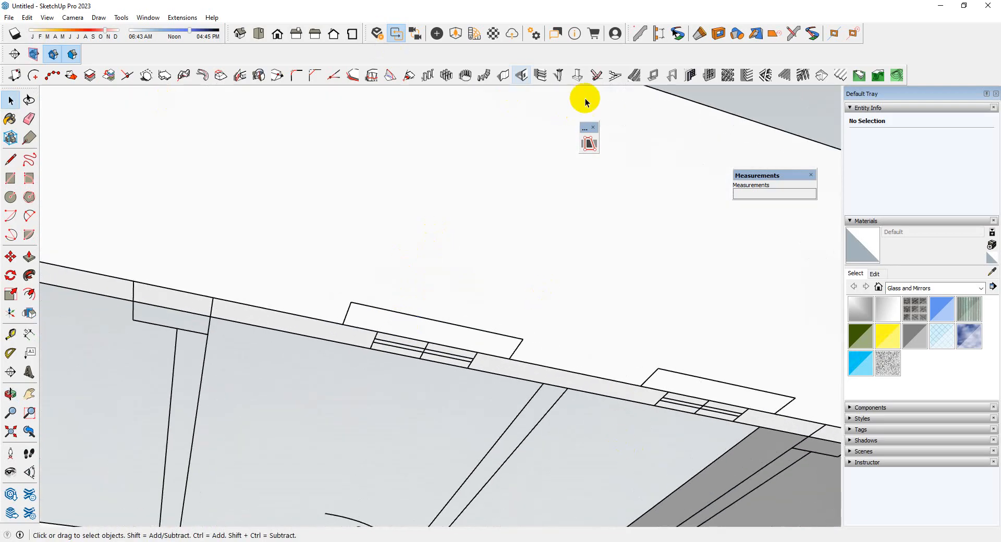
click(523, 77)
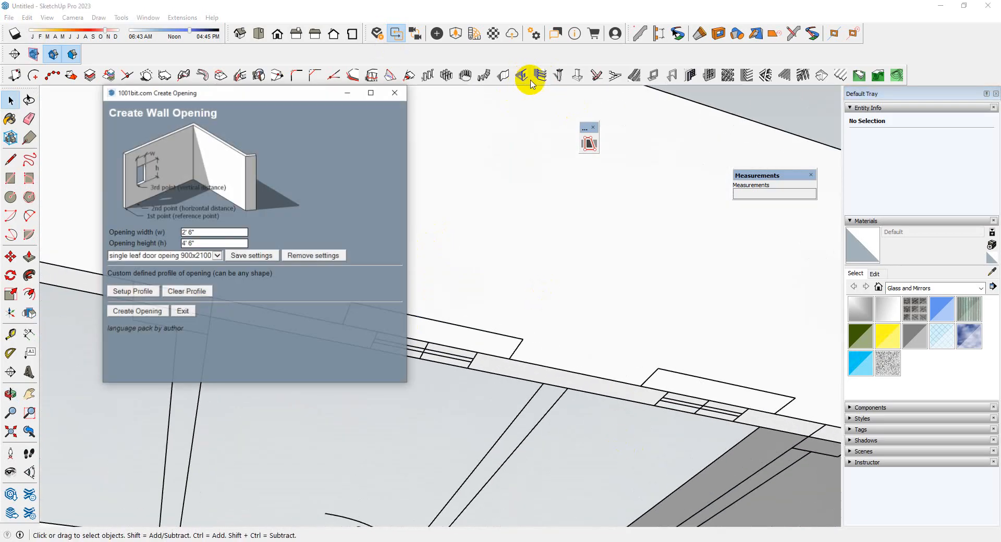
click(394, 93)
click(18, 337)
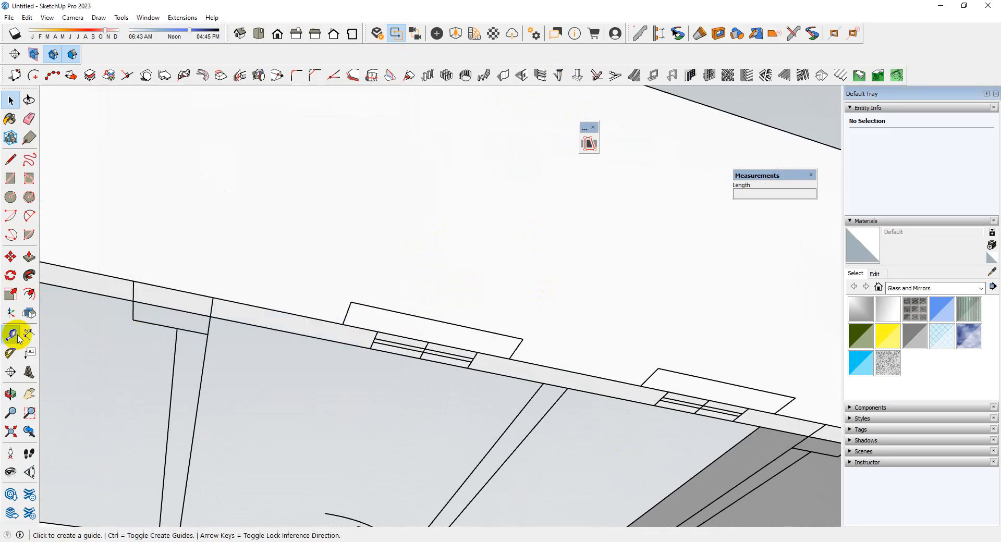
click(377, 331)
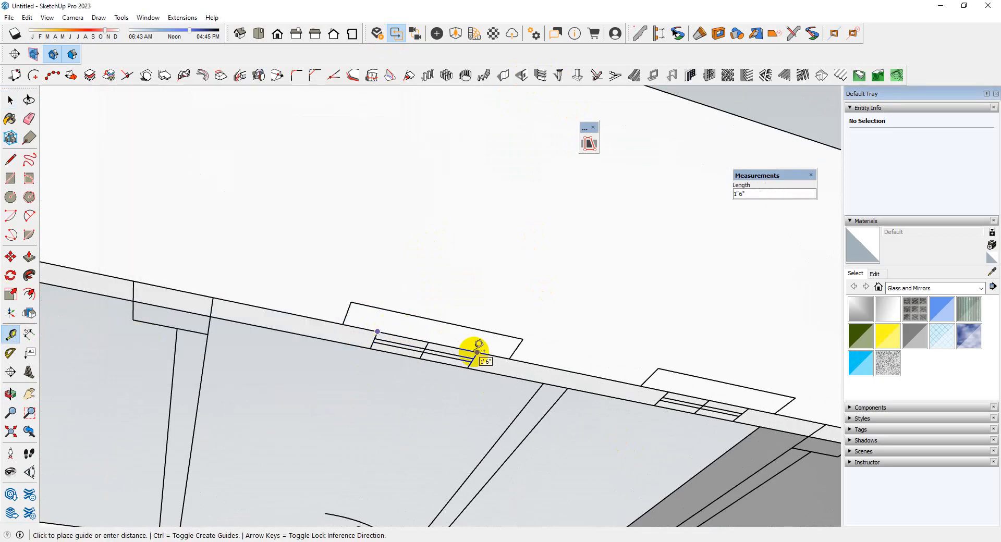
key(space)
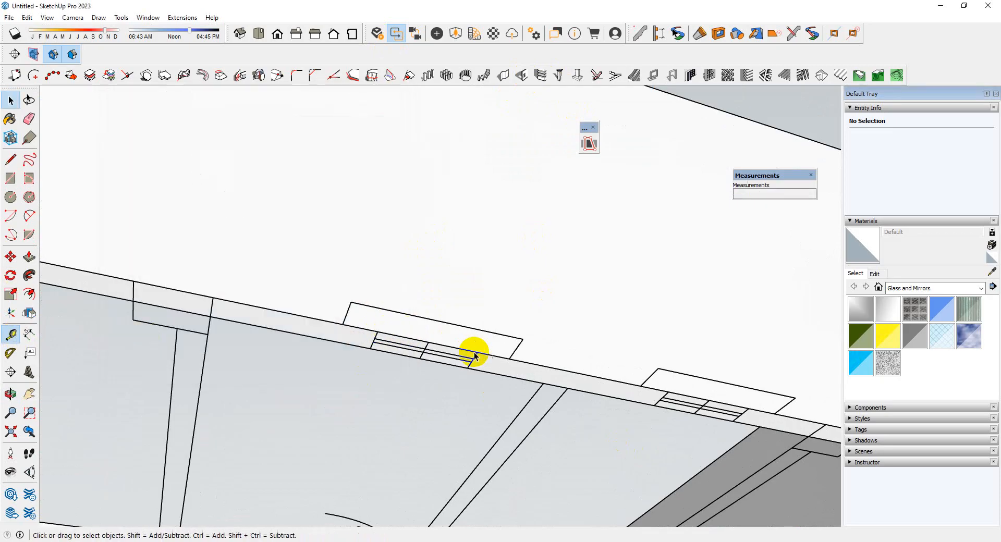
Create an 18 wide, 18 high wall opening at the right side wall's first small window, with a vertical distance of 5'6
click(520, 76)
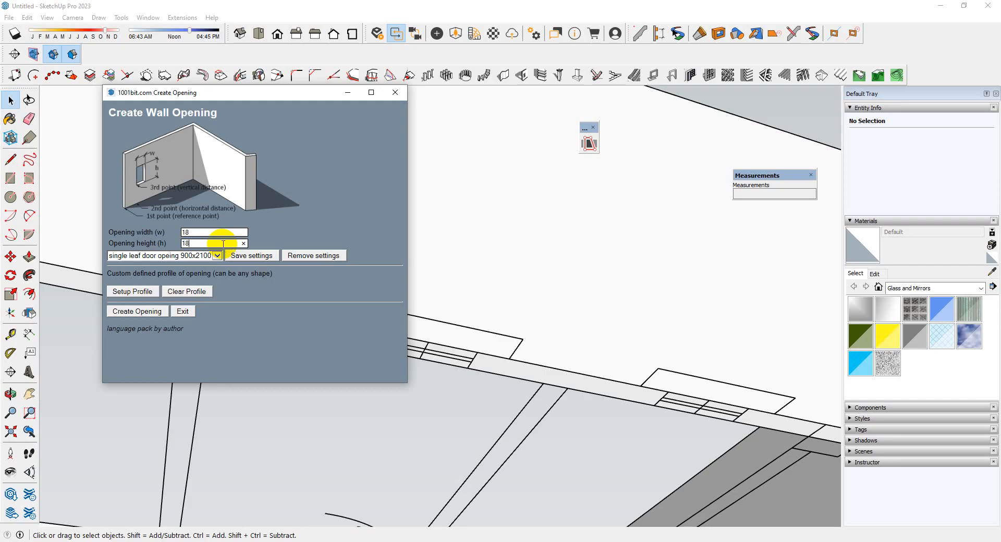
click(127, 312)
scroll(360, 323, up, 3)
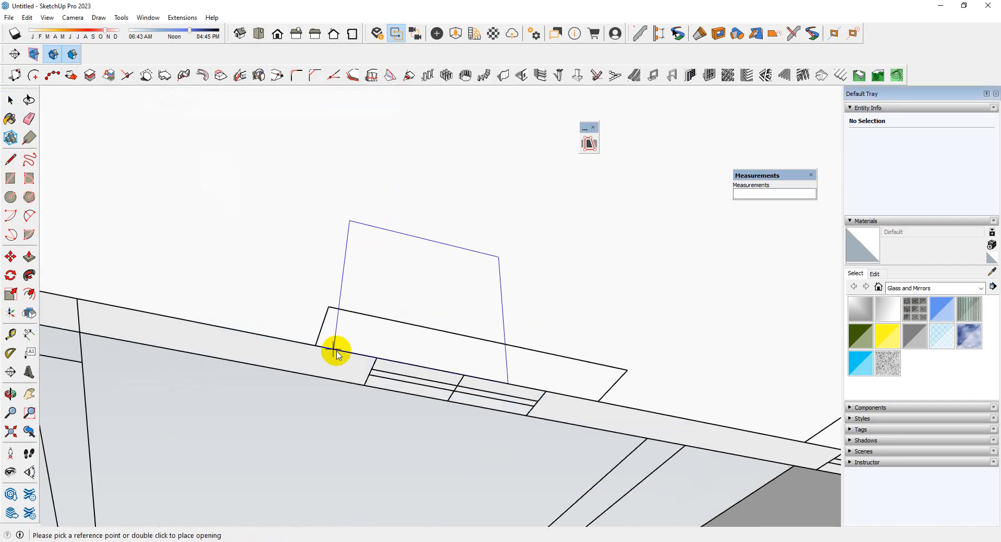
click(316, 346)
click(377, 358)
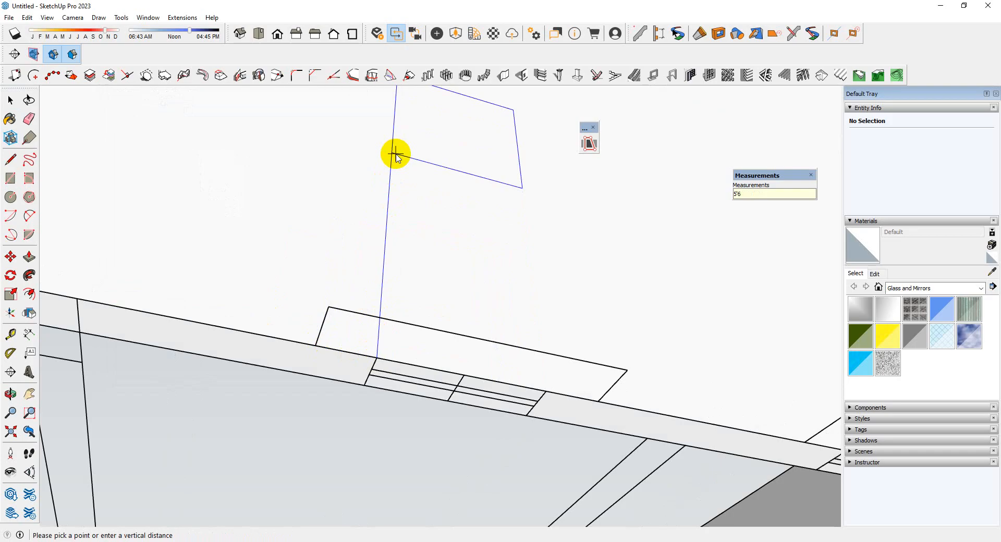
Place a matching opening at the right side wall's second small window, with a vertical distance of 5'6, and end the command
scroll(272, 261, down, 6)
middle_drag(389, 259, 412, 219)
scroll(457, 261, up, 3)
click(433, 302)
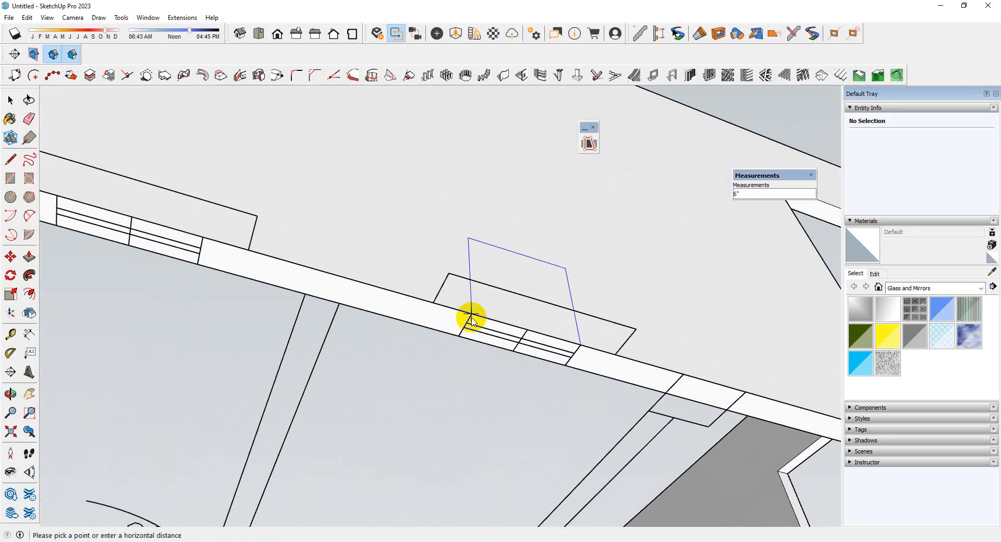
click(471, 315)
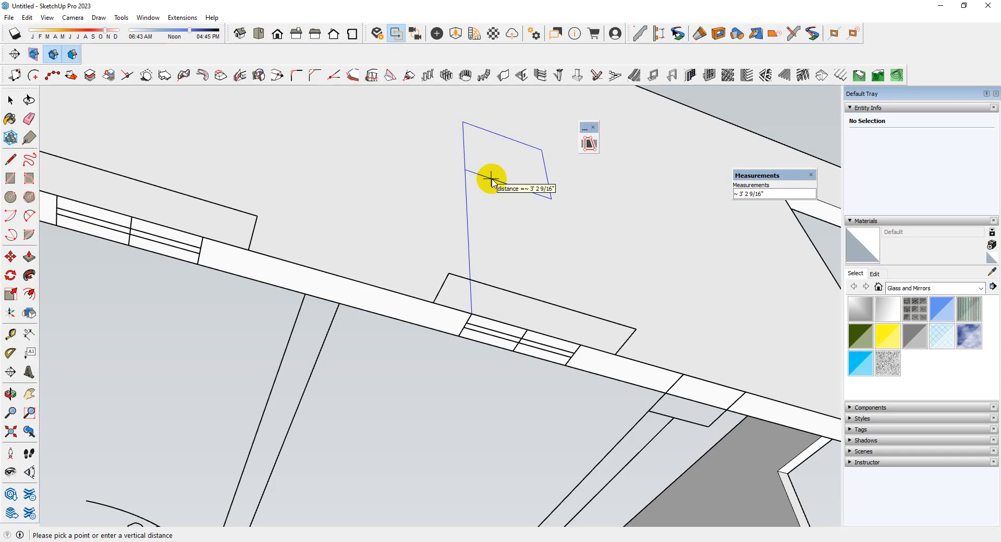
key(Return)
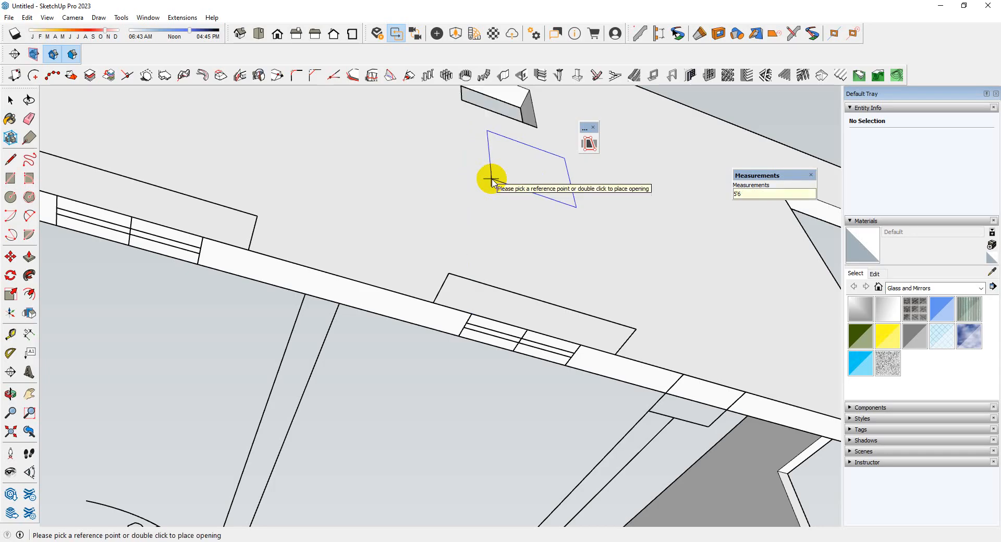
scroll(492, 185, down, 6)
middle_drag(471, 280, 686, 444)
scroll(592, 353, down, 4)
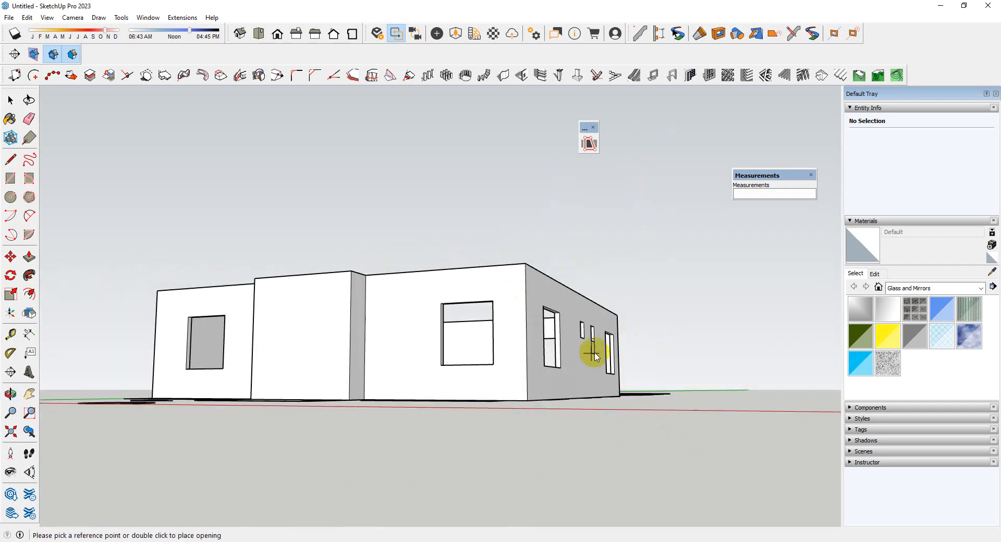
middle_drag(592, 353, 596, 395)
key(space)
Examine the projecting stair bay's wall and its window and door in the plan from below and above, selecting the pdc.dwg component
middle_drag(540, 455, 671, 323)
scroll(344, 308, up, 4)
middle_drag(344, 308, 407, 237)
scroll(293, 265, up, 4)
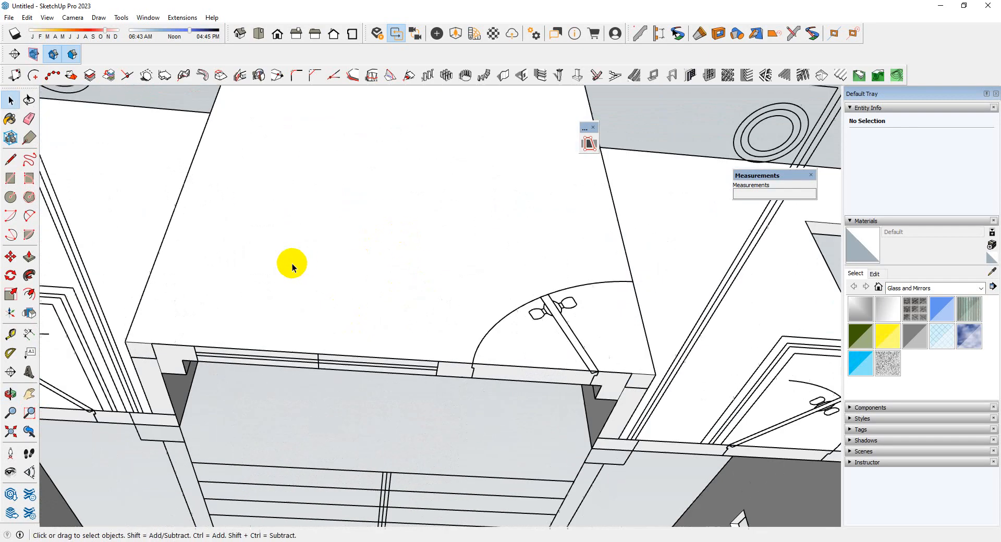
scroll(259, 281, down, 3)
scroll(228, 318, up, 4)
middle_drag(365, 322, 521, 321)
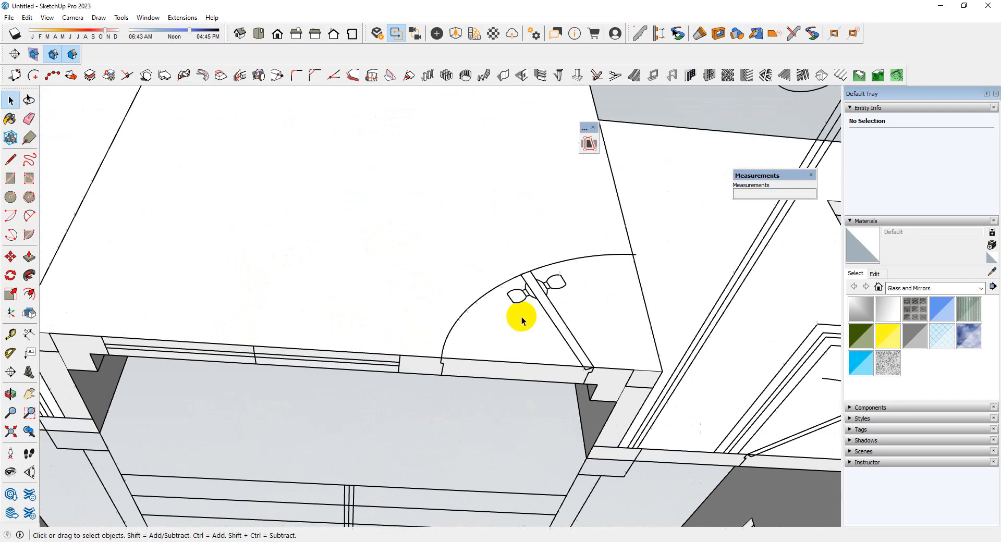
click(531, 291)
scroll(259, 353, down, 3)
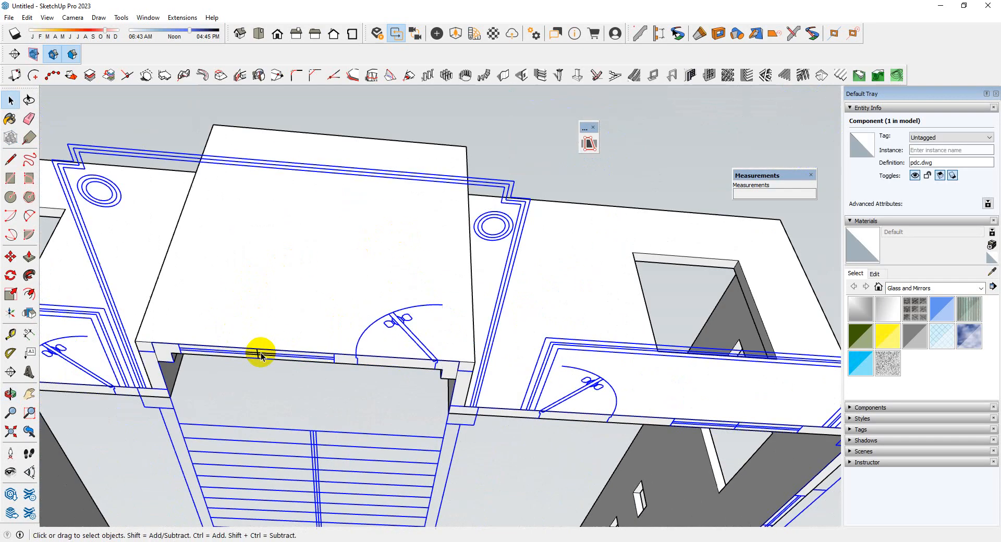
middle_drag(343, 280, 385, 386)
scroll(383, 259, down, 4)
middle_drag(371, 273, 396, 413)
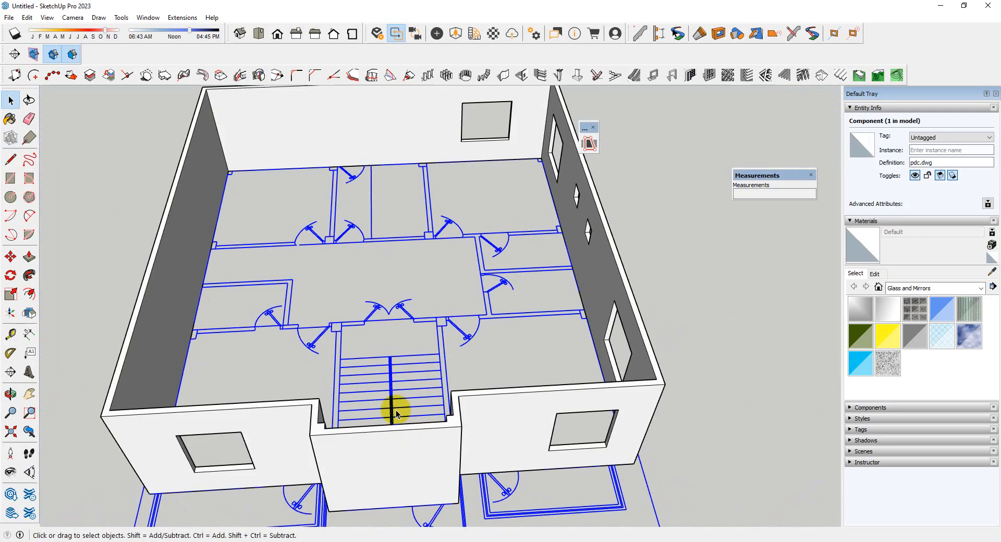
scroll(395, 399, down, 3)
scroll(388, 390, up, 3)
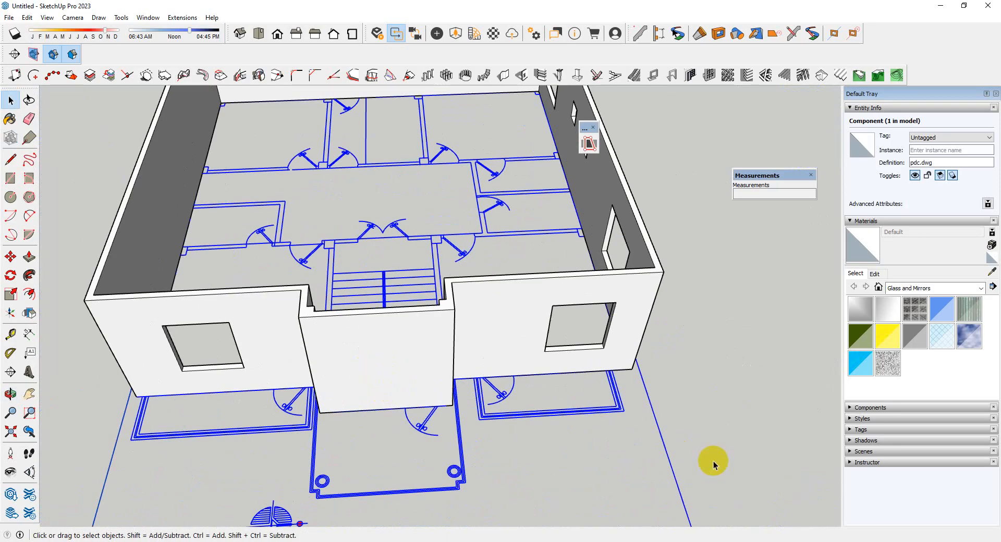
middle_drag(713, 464, 405, 174)
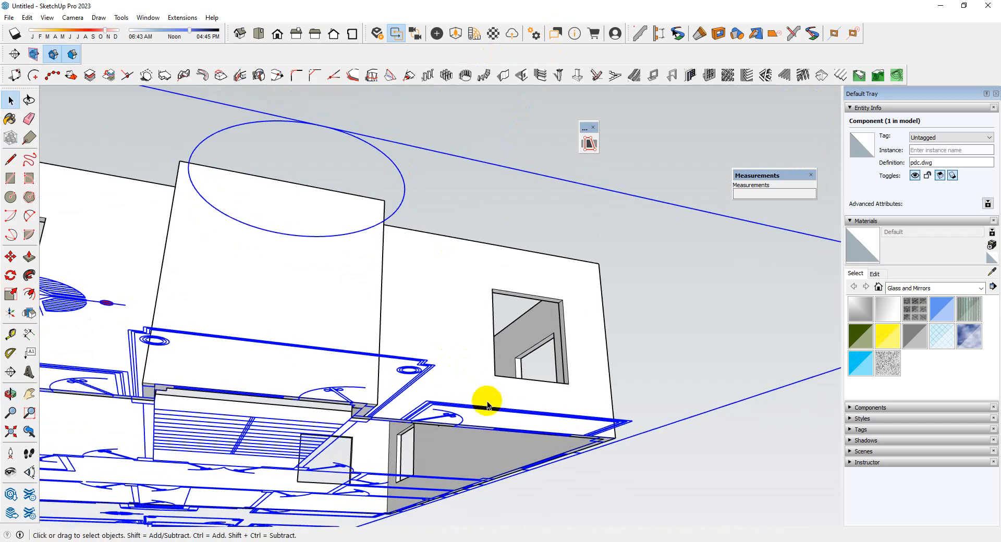
Create a 30 wide, 7' high wall opening at the balcony door on one side of the stair bay
middle_drag(486, 404, 467, 240)
scroll(432, 344, up, 8)
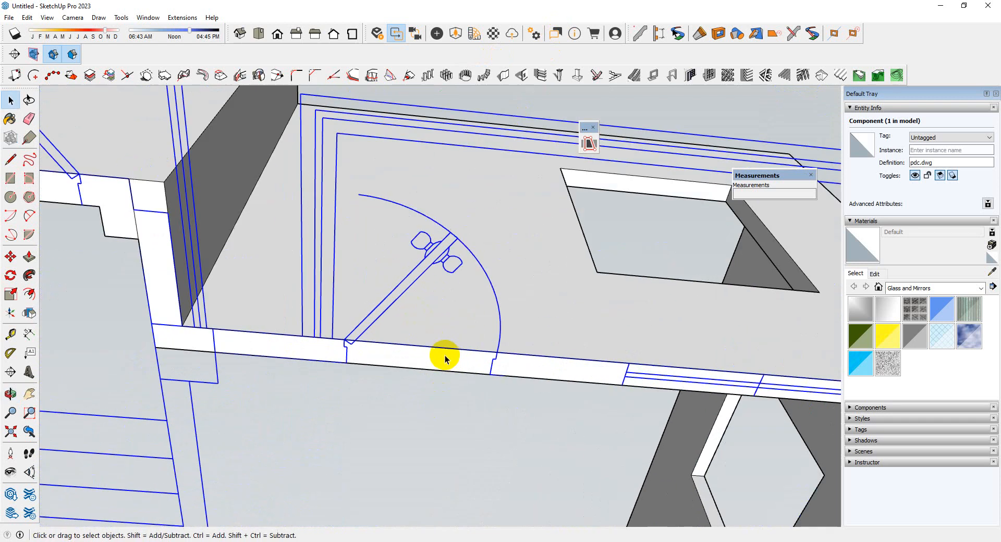
scroll(458, 315, down, 3)
scroll(448, 310, up, 3)
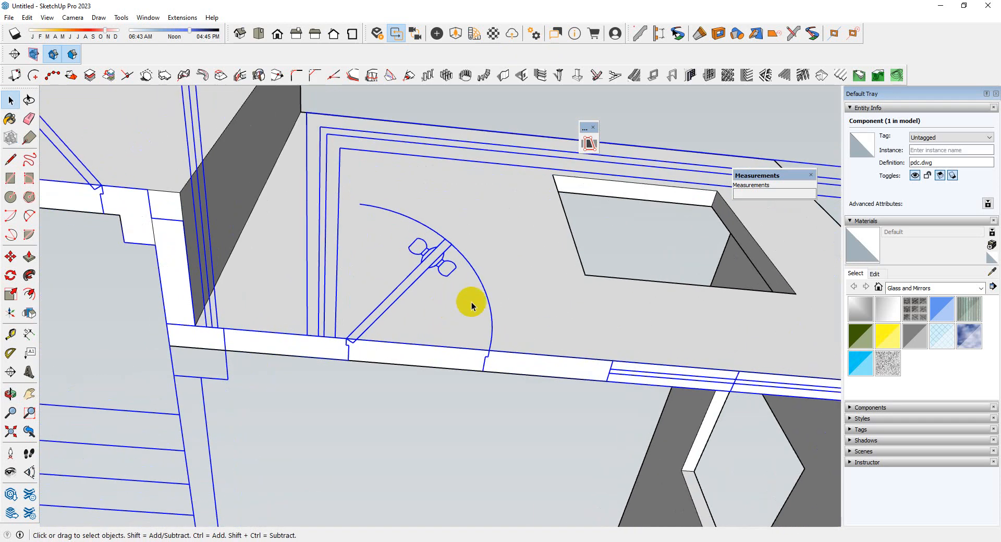
click(520, 75)
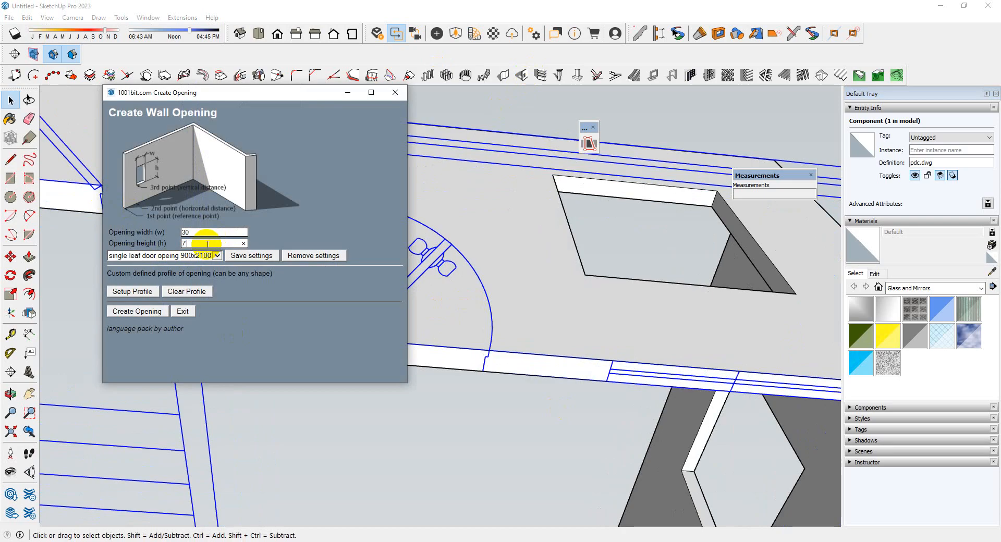
click(138, 312)
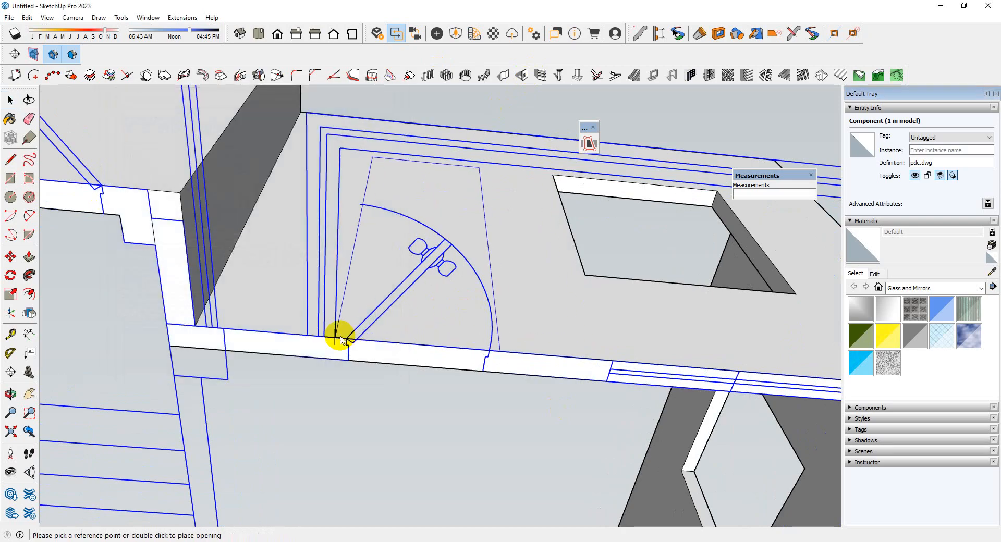
scroll(420, 308, down, 5)
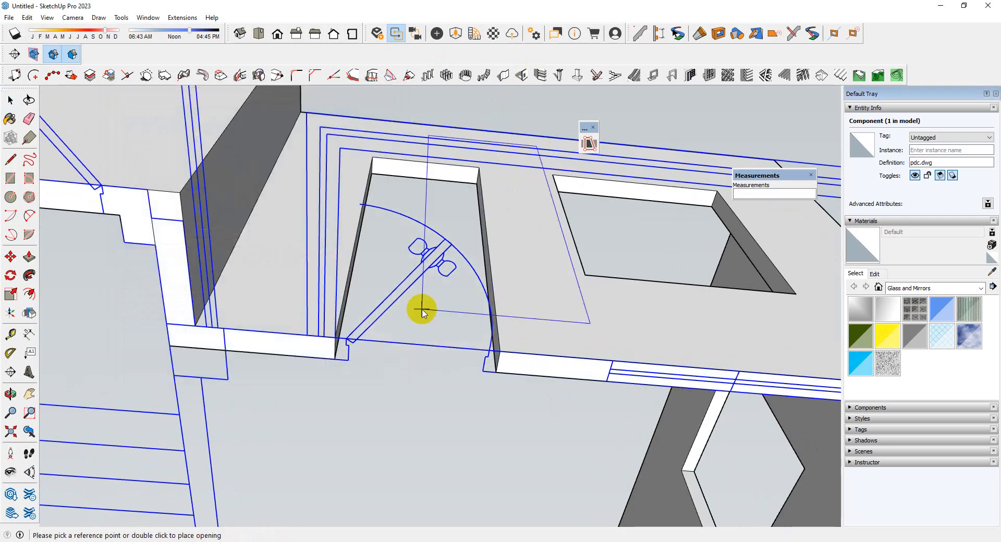
Place a matching door opening at the balcony door on the other side of the stair bay
scroll(357, 274, up, 5)
scroll(478, 245, up, 3)
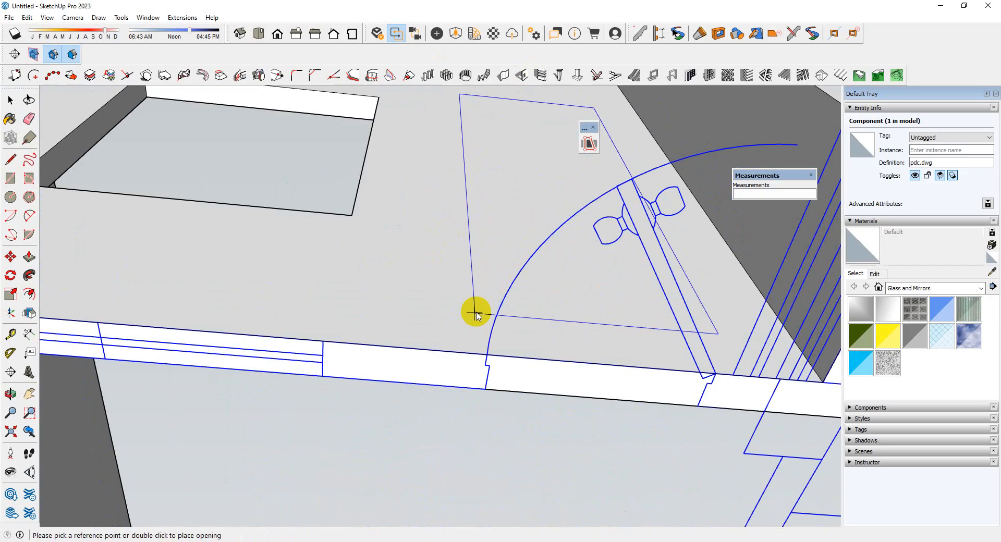
double_click(485, 356)
Inspect the door openings on both sides and the stair bay's door and window in the plan from above and below, clearing the selection
scroll(508, 343, down, 2)
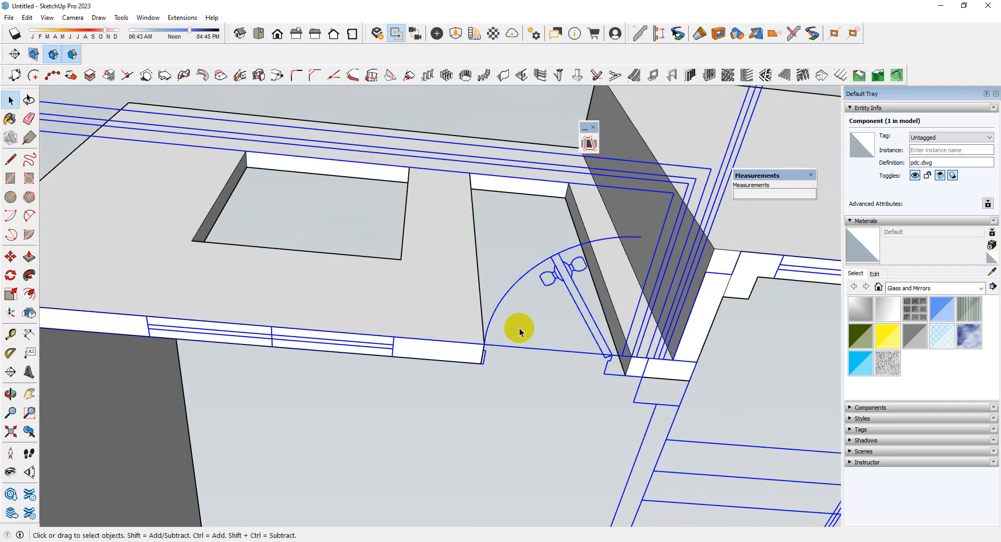
middle_drag(518, 329, 600, 520)
scroll(412, 373, down, 4)
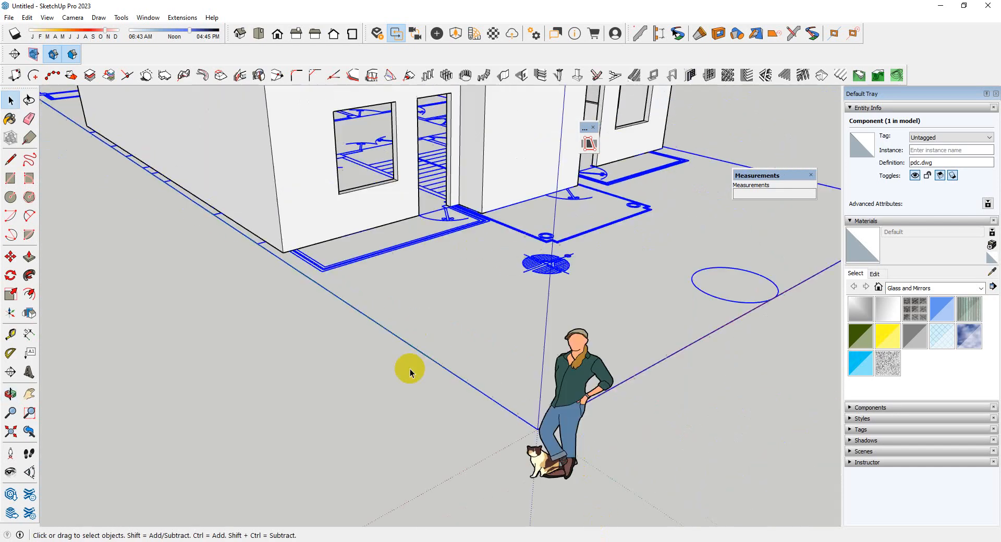
middle_drag(438, 292, 412, 339)
scroll(480, 241, up, 7)
scroll(412, 240, down, 6)
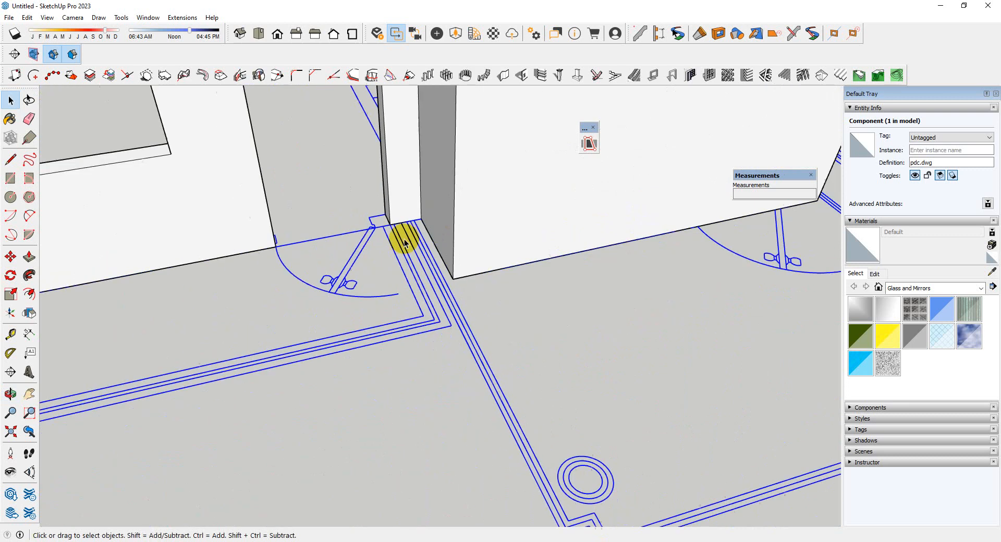
middle_drag(430, 261, 470, 271)
click(625, 435)
scroll(400, 363, down, 4)
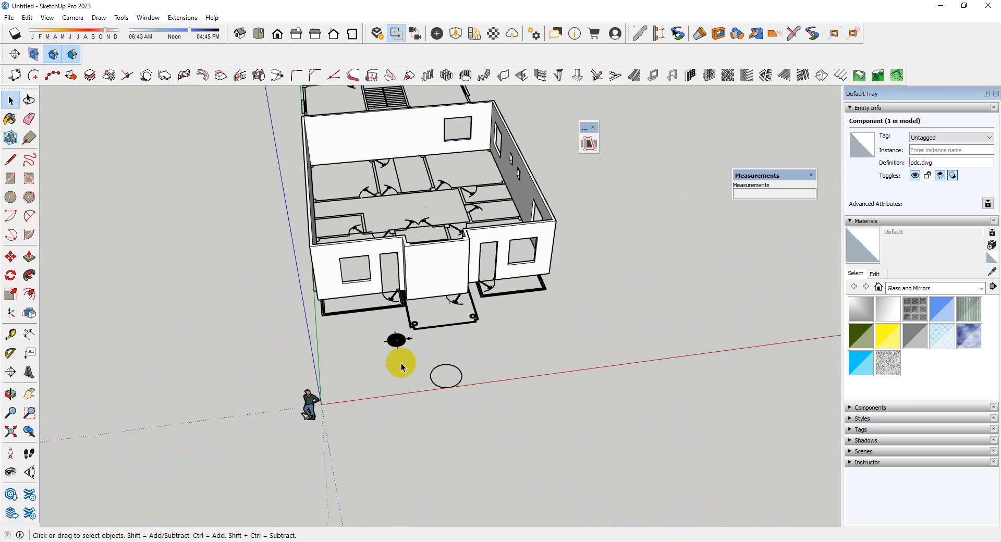
middle_drag(400, 363, 208, 224)
scroll(619, 309, up, 5)
middle_drag(345, 325, 558, 98)
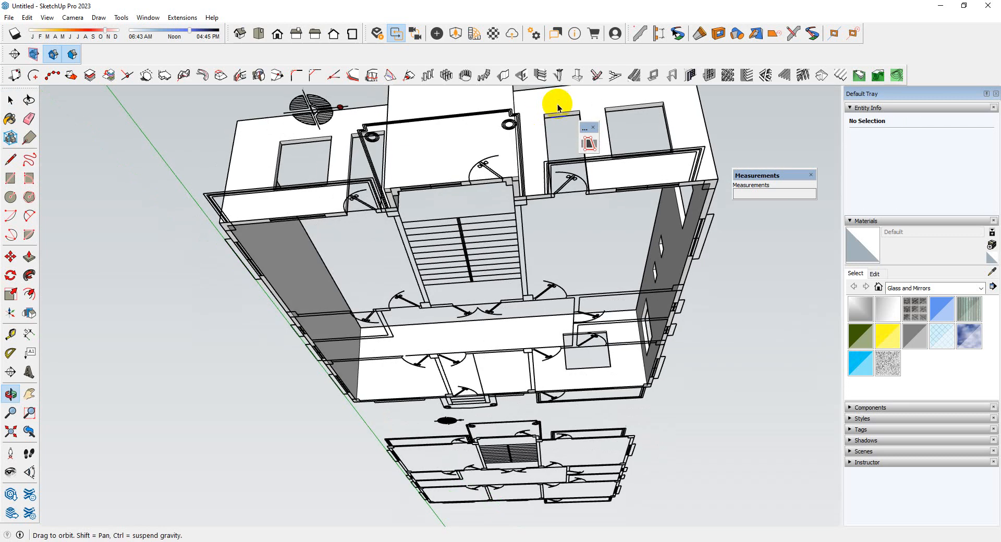
scroll(346, 156, up, 5)
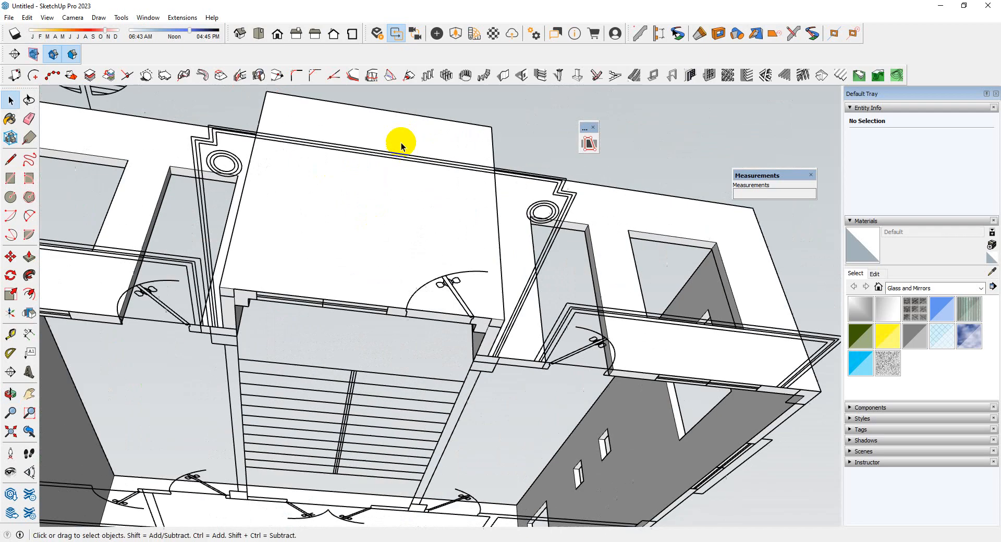
middle_drag(401, 144, 444, 172)
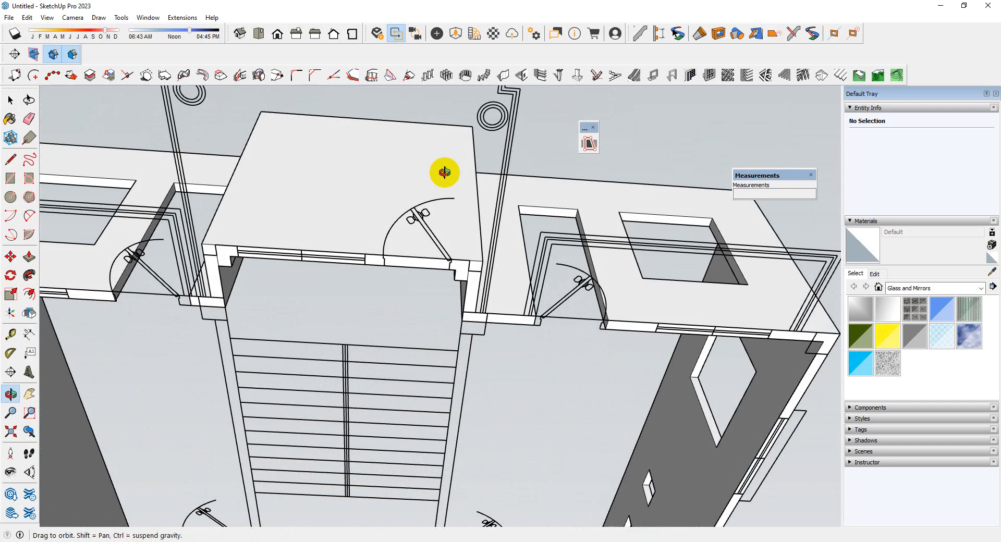
Copy the stair bay front face's vertical corner edge to the middle of the face
middle_drag(334, 156, 399, 380)
scroll(399, 380, up, 3)
click(507, 359)
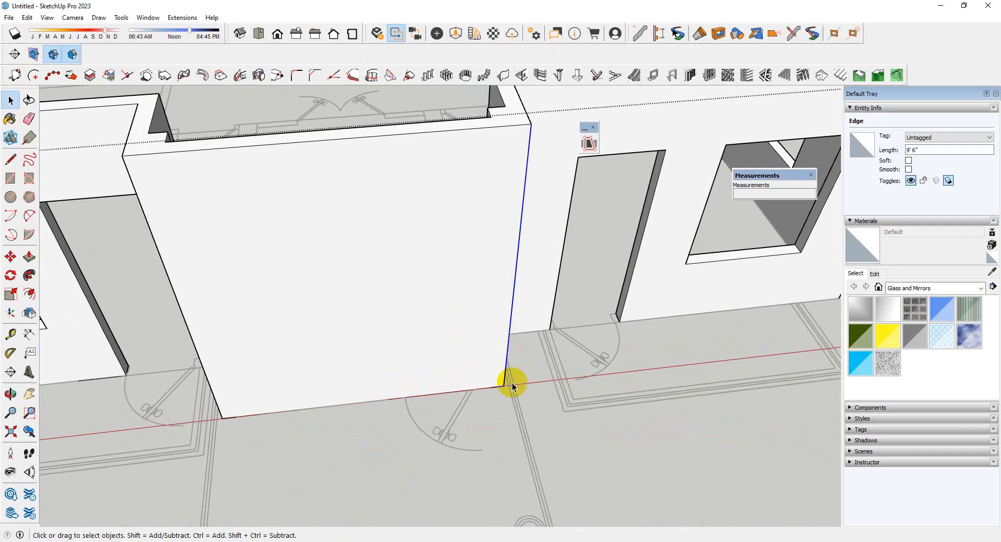
key(m)
click(500, 385)
key(ctrl)
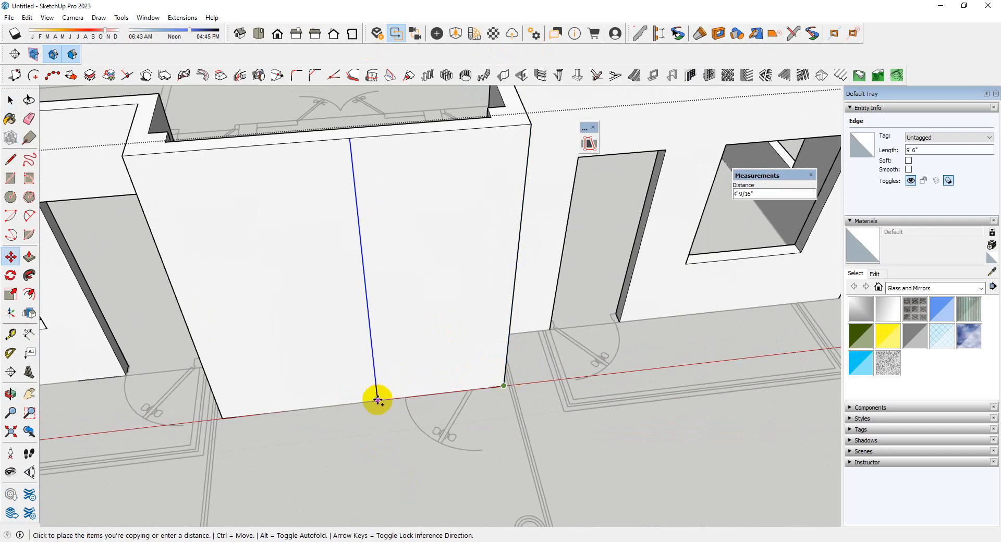
click(362, 402)
scroll(447, 375, down, 2)
scroll(448, 374, down, 1)
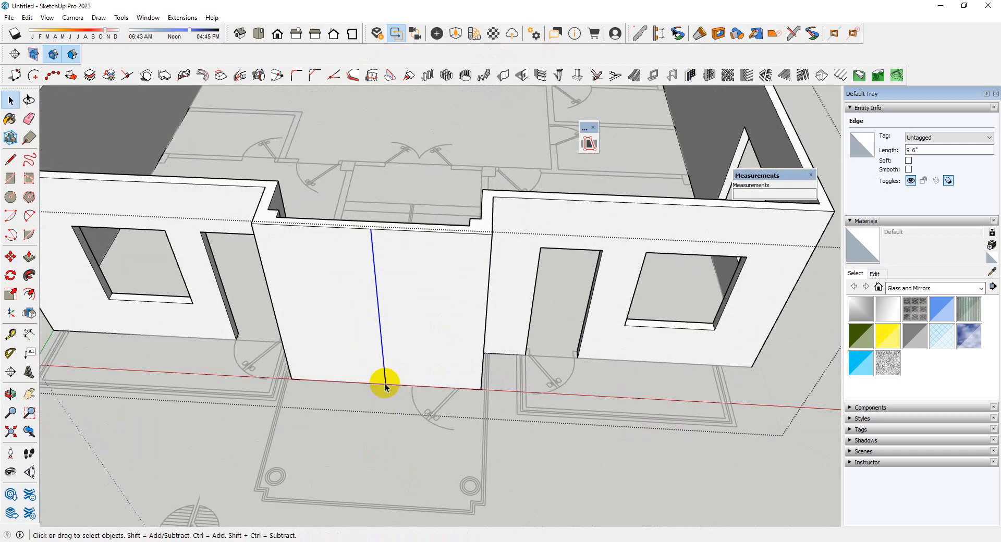
Copy the center line on the stair bay's front face 26" towards the plan's entrance door
scroll(385, 380, up, 2)
click(384, 385)
key(ctrl)
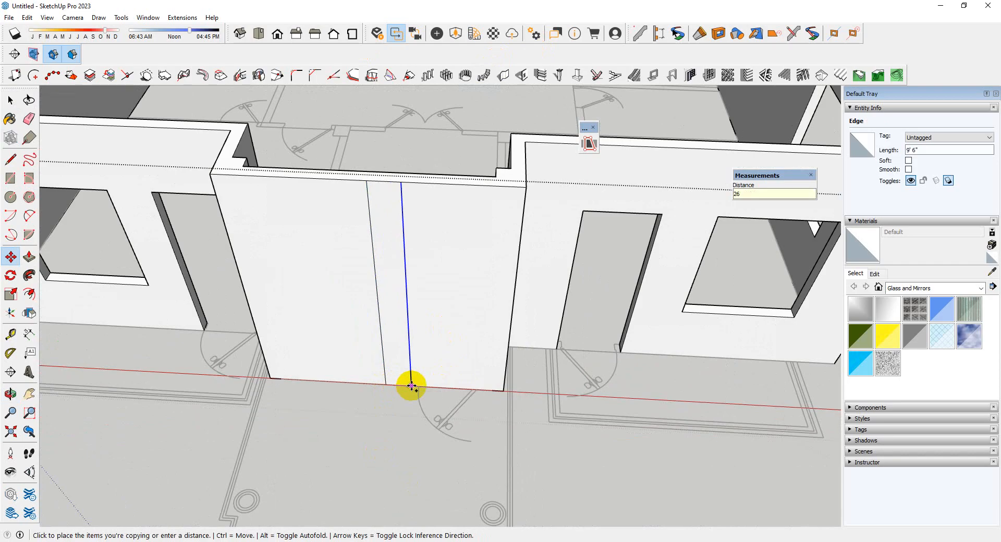
key(Return)
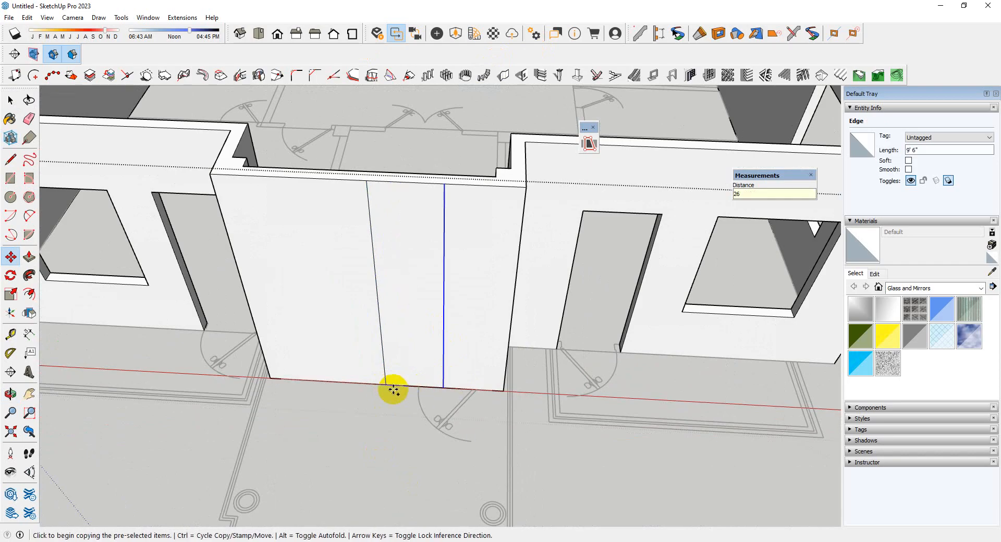
Copy the center line 26" to the opposite side on the stair bay's front face
key(ctrl)
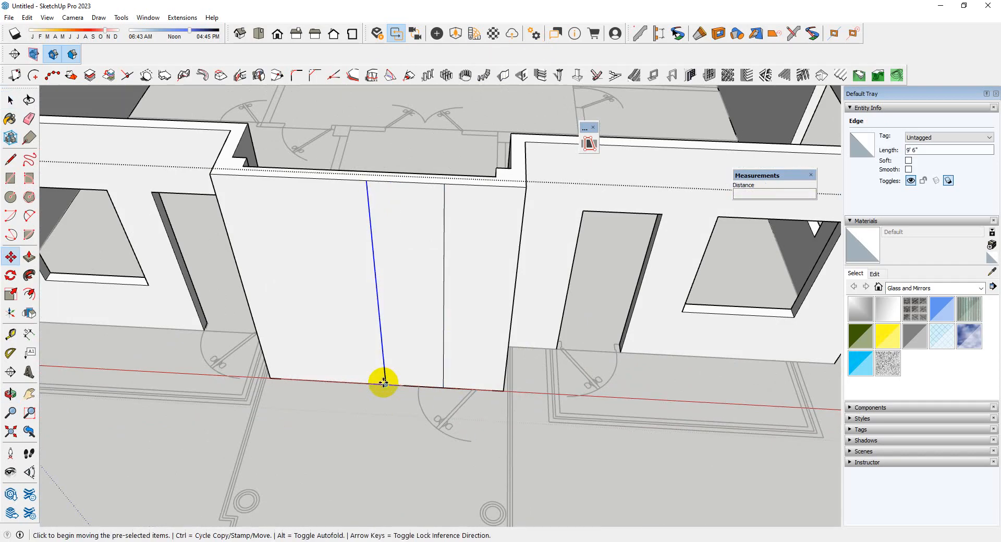
key(ctrl)
click(383, 385)
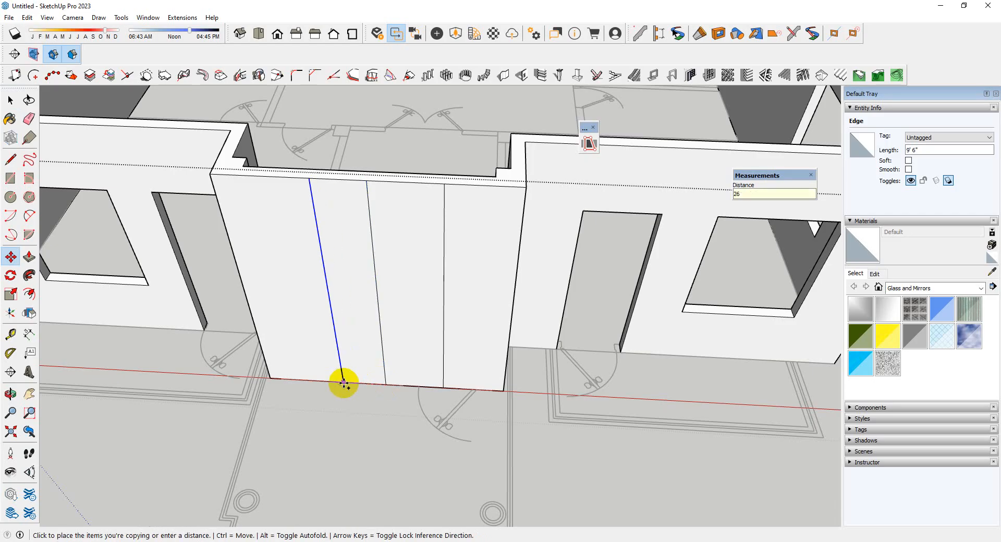
key(Return)
Measure the distance between the two outer vertical lines on the stair bay's front face
key(t)
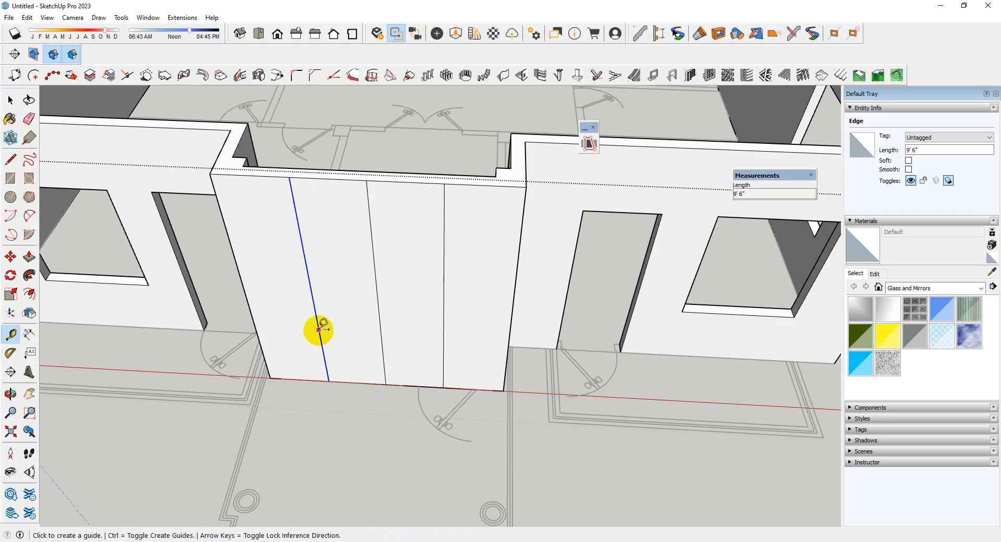
click(319, 330)
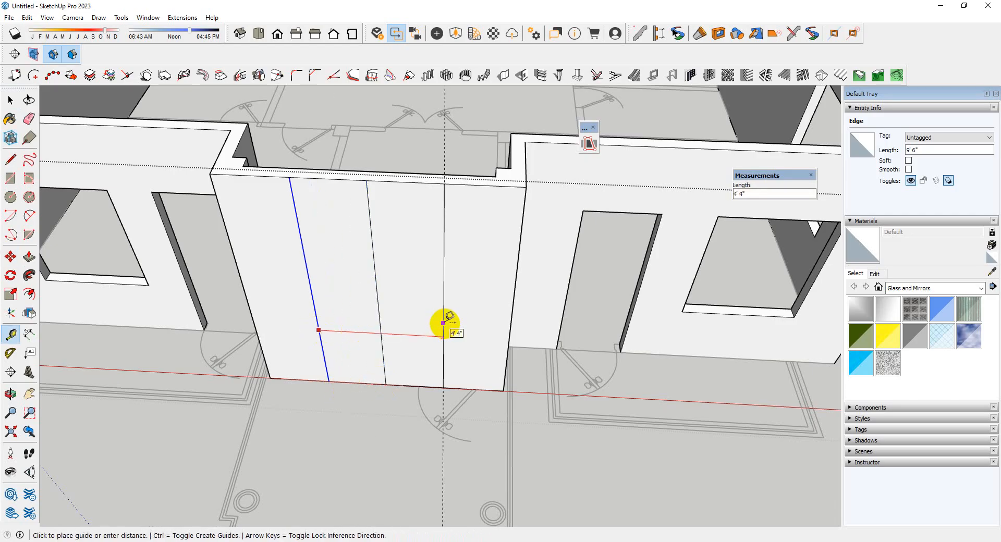
key(space)
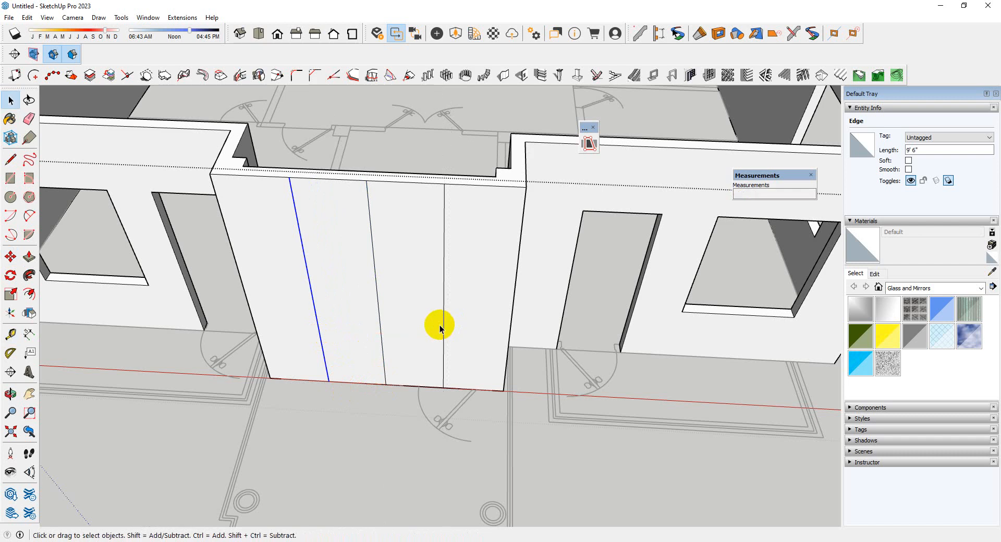
Copy the two base edges between the outer vertical lines 7' up the stair bay's front face
scroll(413, 384, up, 4)
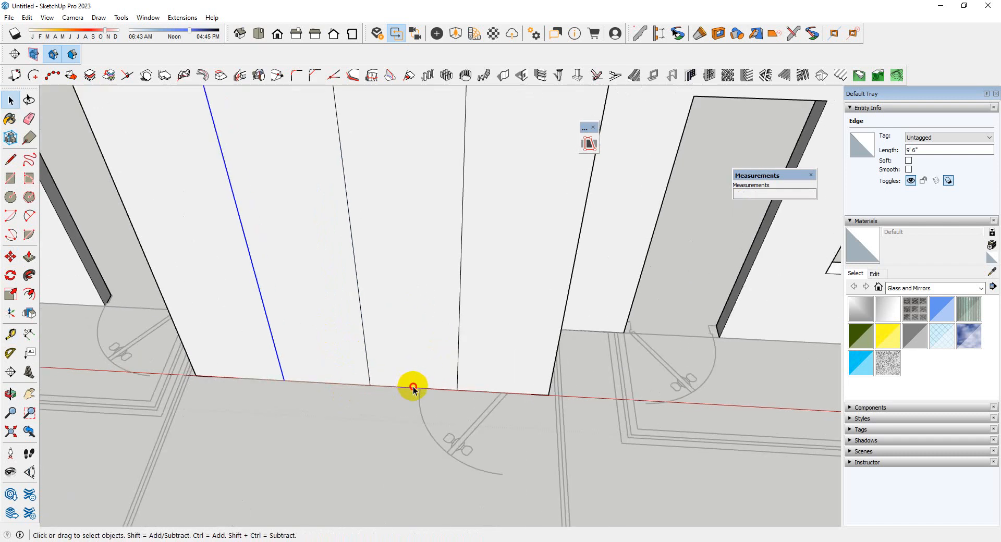
click(412, 387)
click(374, 387)
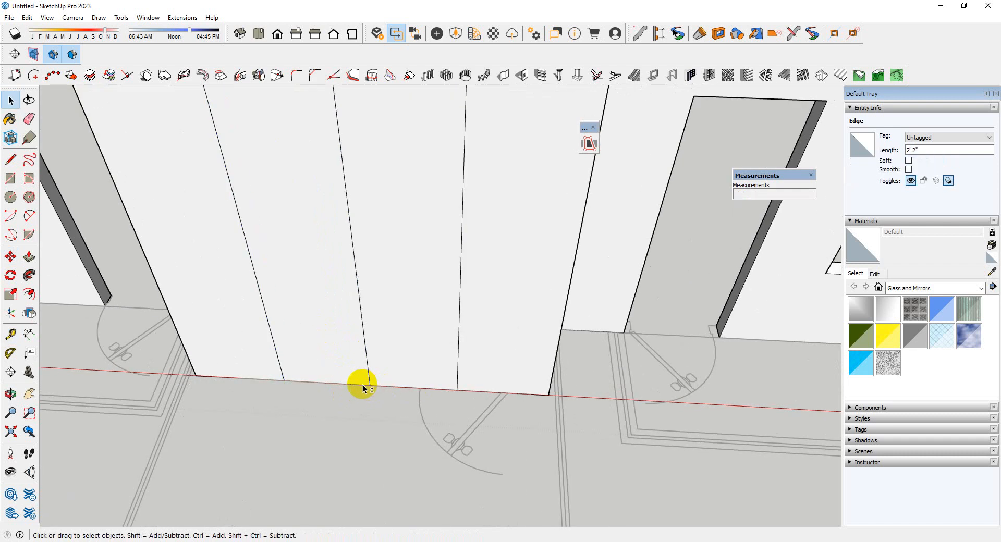
mouse_move(444, 391)
middle_down()
mouse_move(374, 228)
mouse_move(476, 4)
mouse_move(414, 481)
mouse_move(459, 394)
middle_up()
key(m)
click(456, 358)
key(ctrl)
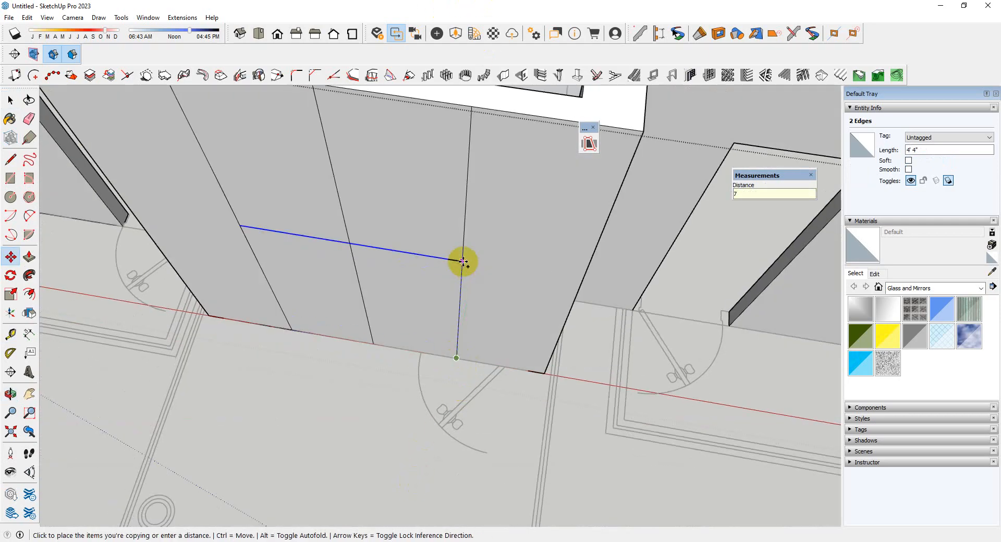
text(7)
key(Return)
Erase the center line and the vertical line segments above the door outline on the stair bay's front face
middle_drag(458, 259, 365, 201)
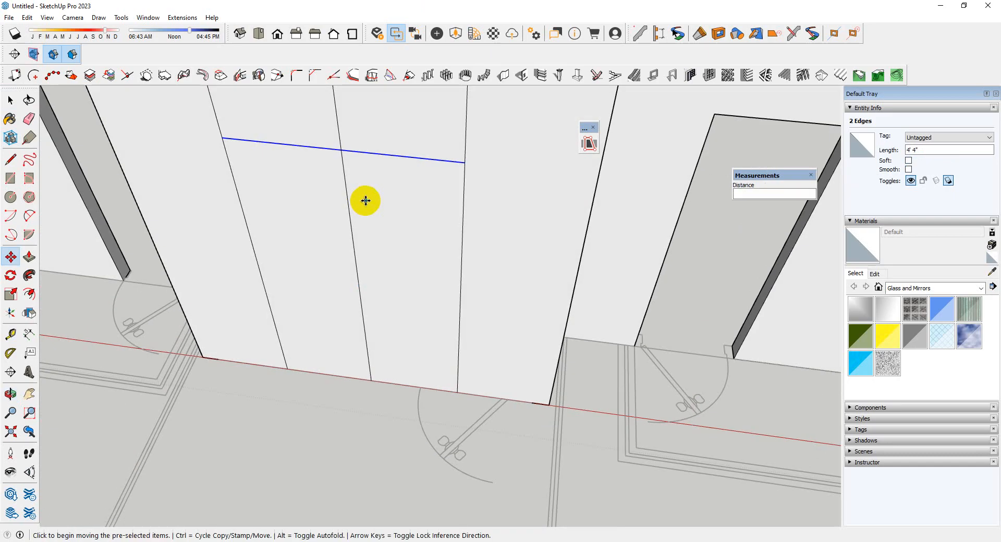
key(e)
click(351, 234)
scroll(384, 286, down, 3)
middle_drag(384, 286, 345, 230)
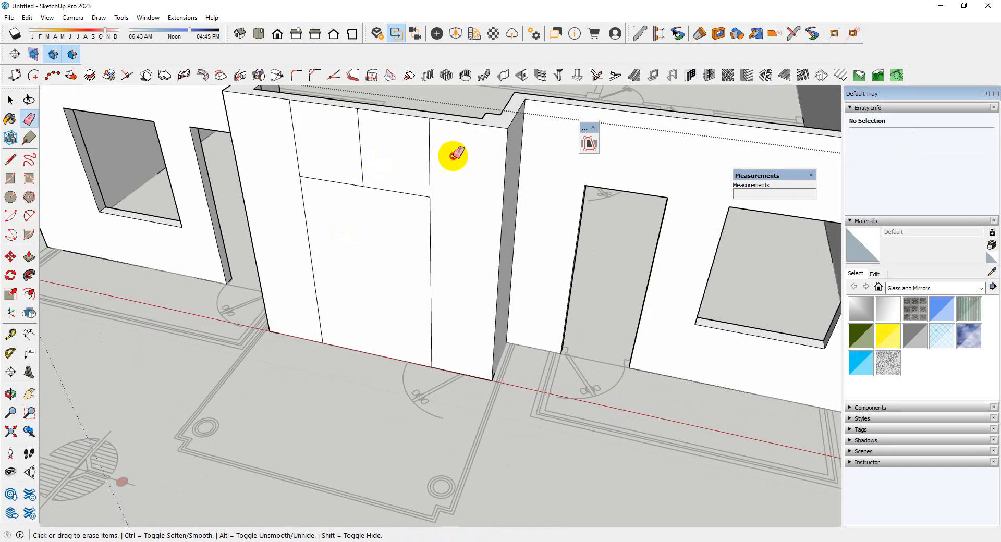
drag(454, 155, 273, 151)
Push the door outline's face through the stair bay wall to cut the entrance opening, and leave the group
key(space)
click(390, 244)
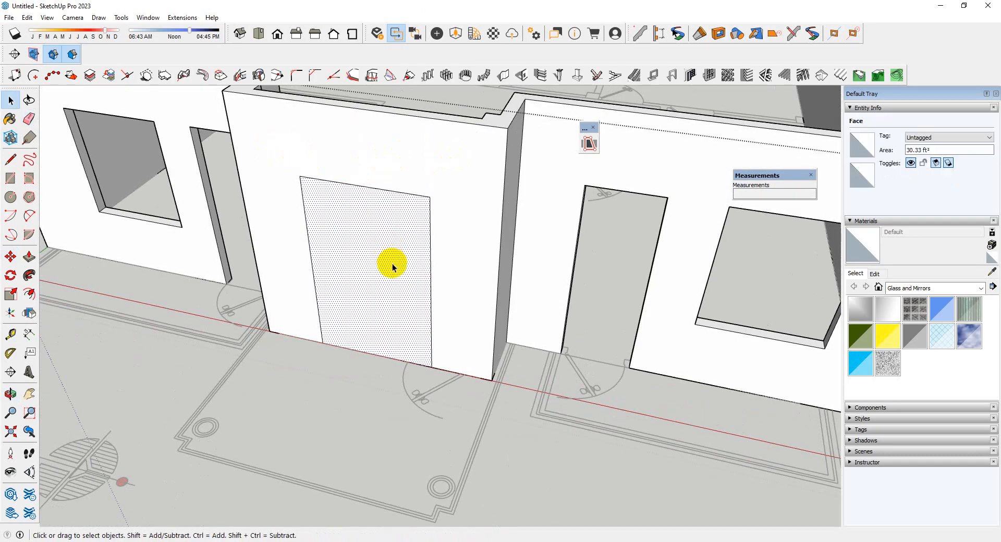
key(p)
click(389, 258)
click(362, 240)
scroll(362, 248, down, 5)
middle_drag(362, 249, 617, 386)
click(617, 386)
Inspect the building's front openings and outer walls from several angles
scroll(609, 344, down, 3)
middle_drag(607, 337, 521, 292)
scroll(433, 277, up, 4)
scroll(433, 277, down, 4)
middle_drag(436, 287, 443, 386)
click(442, 389)
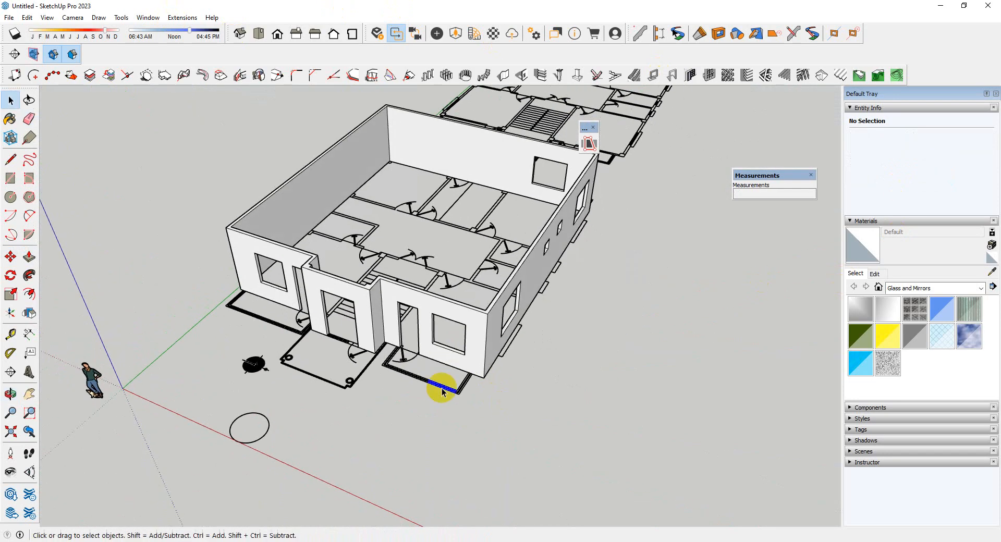
scroll(443, 392, up, 4)
click(538, 346)
scroll(538, 346, down, 3)
middle_drag(540, 348, 537, 333)
scroll(538, 345, up, 4)
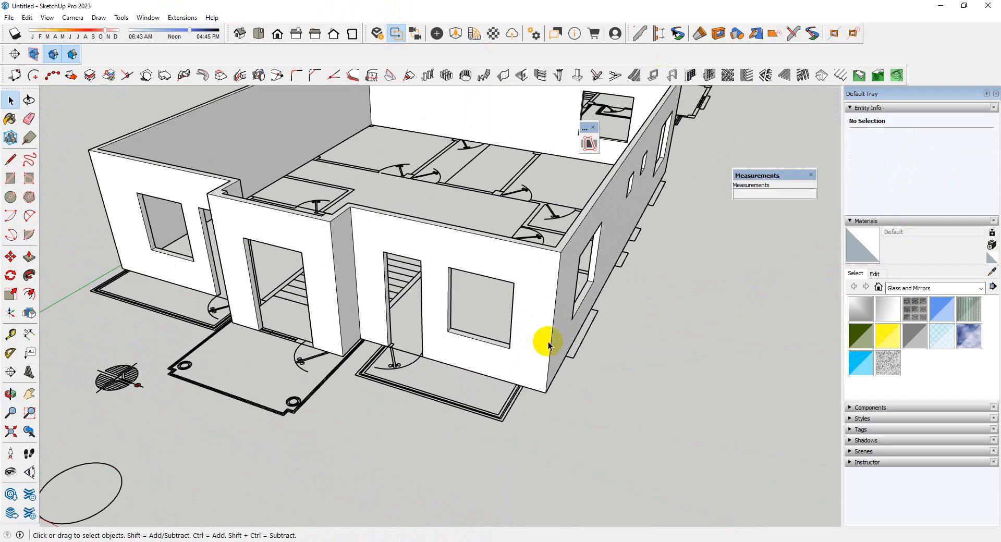
Hide the building's solid wall group
right_click(542, 344)
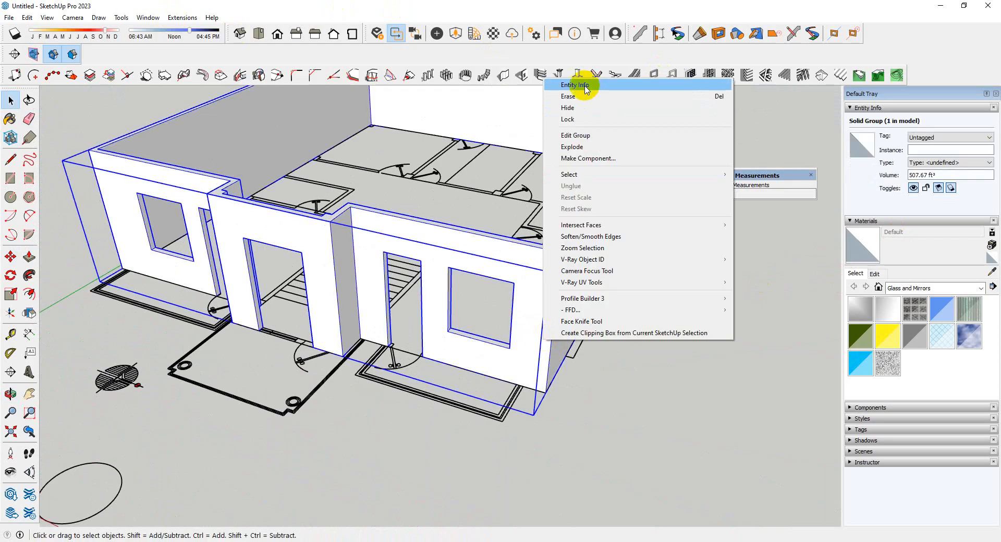
click(569, 106)
scroll(443, 301, down, 4)
middle_drag(443, 301, 498, 432)
scroll(406, 334, down, 3)
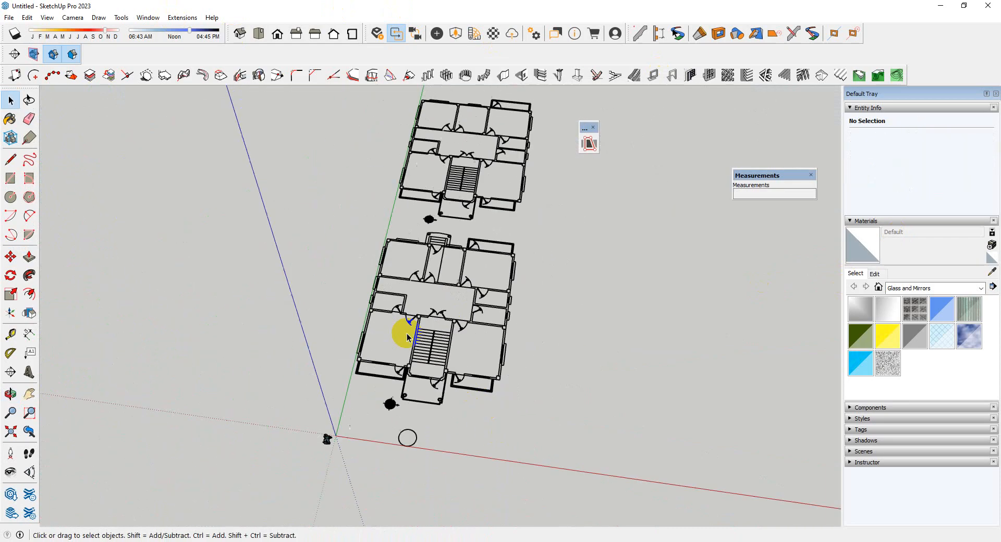
Start a Line outline of the lower floor plan around the front right balcony's outer edge, ending at the building's front right corner
middle_drag(405, 334, 440, 369)
scroll(440, 368, up, 4)
click(368, 245)
scroll(368, 259, down, 4)
scroll(456, 330, up, 5)
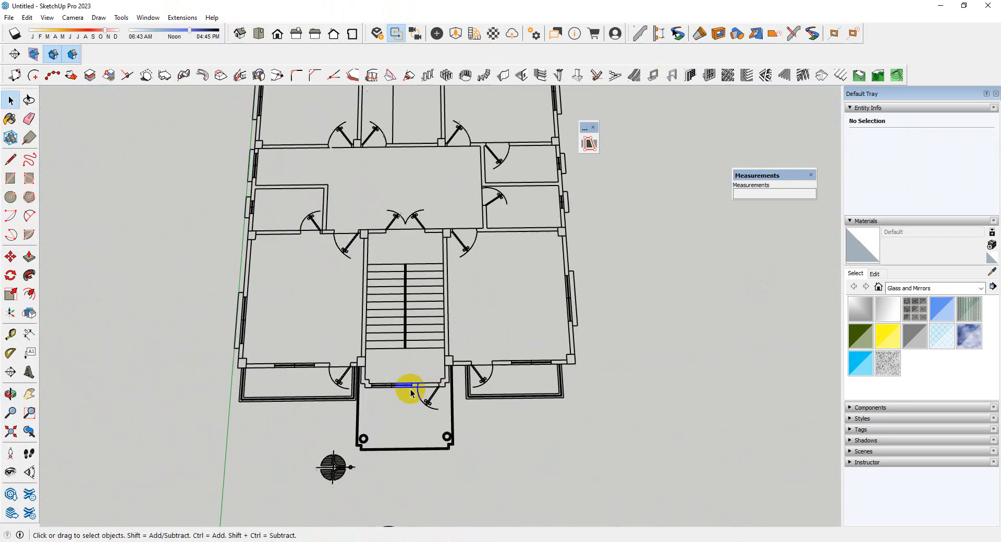
scroll(410, 390, down, 4)
scroll(344, 182, up, 4)
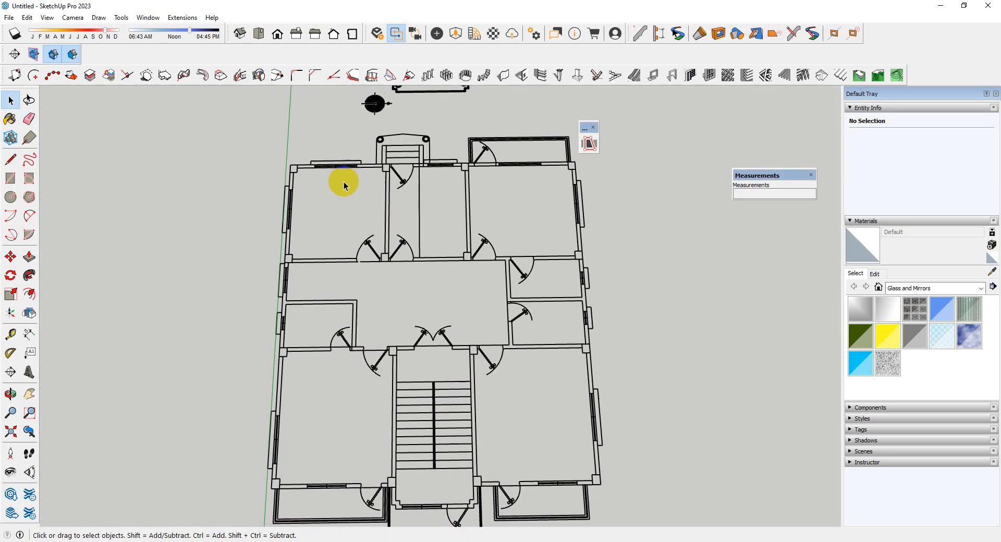
key(l)
scroll(465, 447, down, 4)
scroll(467, 395, up, 7)
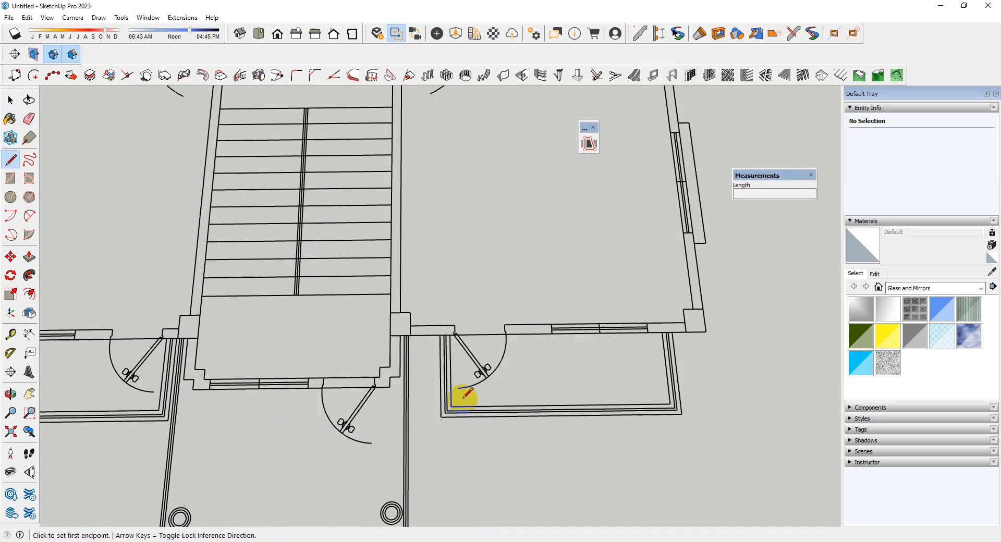
scroll(446, 356, up, 3)
click(433, 316)
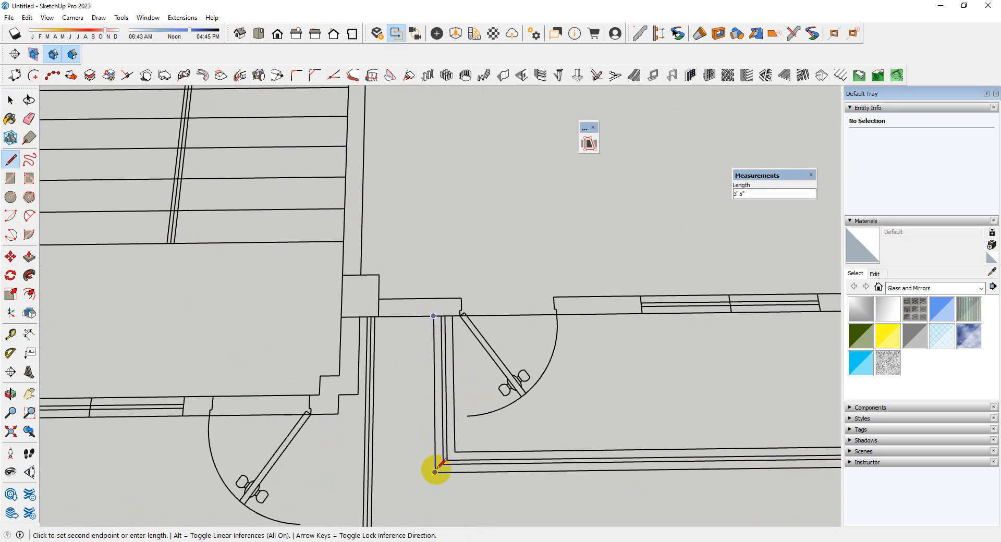
click(436, 472)
scroll(365, 443, down, 3)
scroll(553, 404, up, 2)
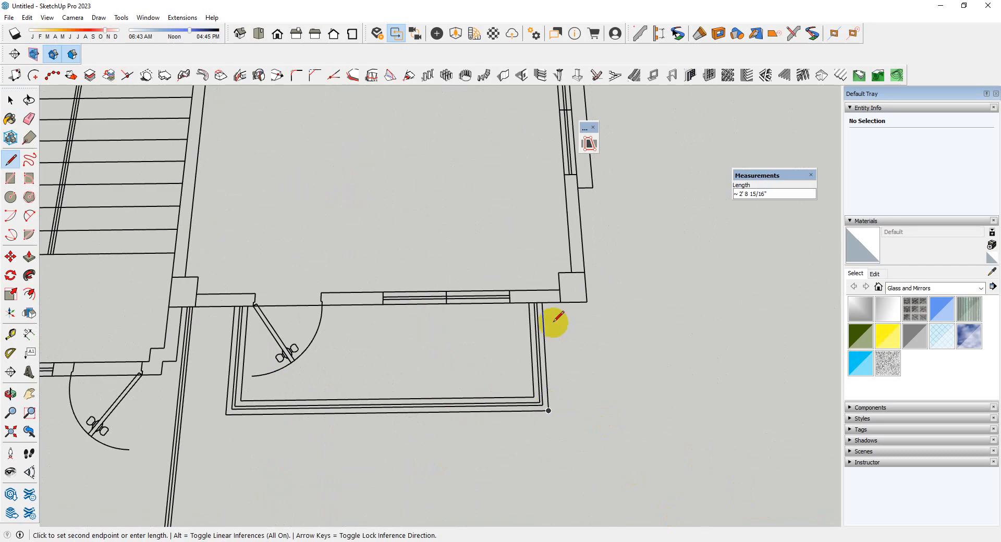
scroll(576, 469, down, 5)
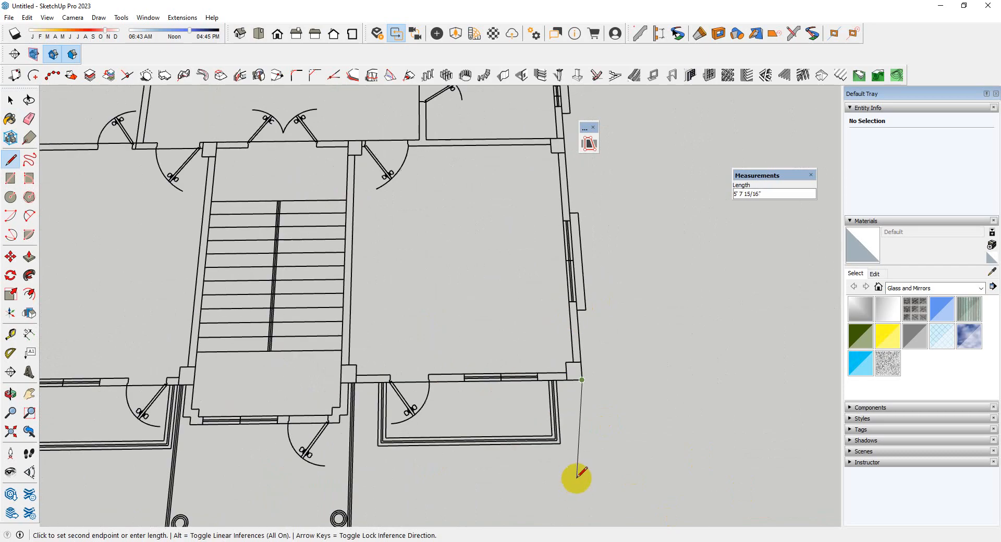
Continue the outline along the right side wall and around the outer edge of the rear right balcony
scroll(571, 292, up, 5)
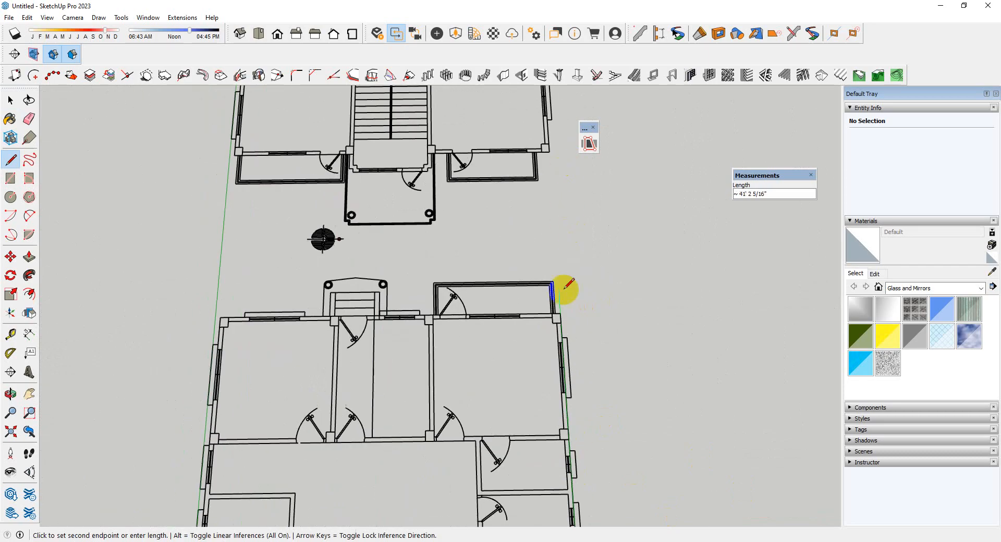
click(561, 315)
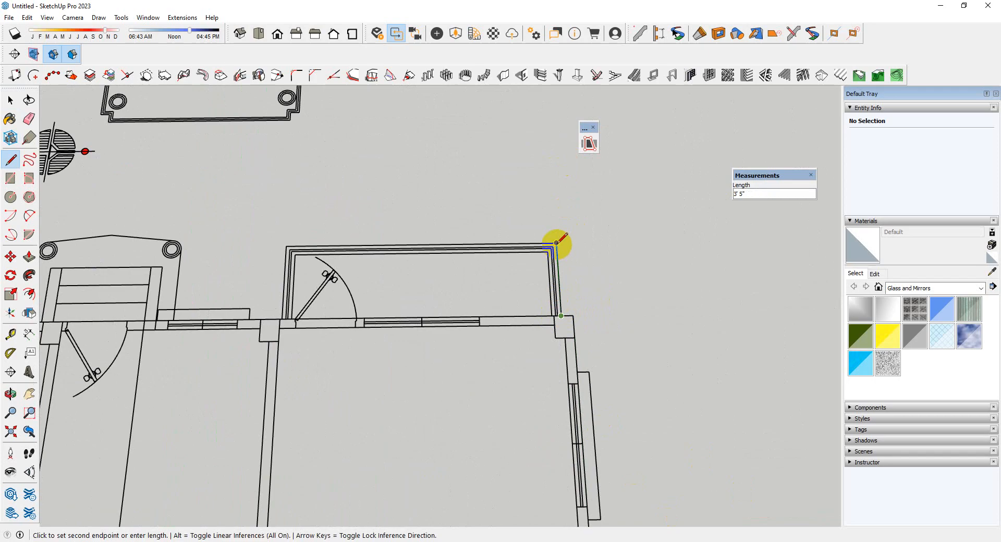
click(287, 245)
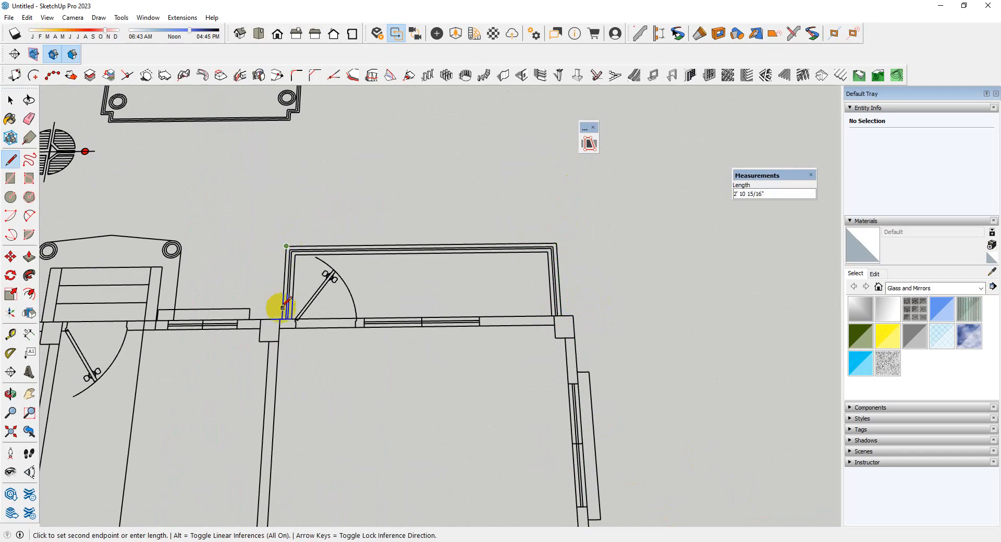
click(281, 318)
Continue the outline along the rear wall to the rear left corner and down the left side to the front left corner
scroll(365, 310, down, 3)
scroll(287, 316, up, 1)
scroll(474, 284, down, 3)
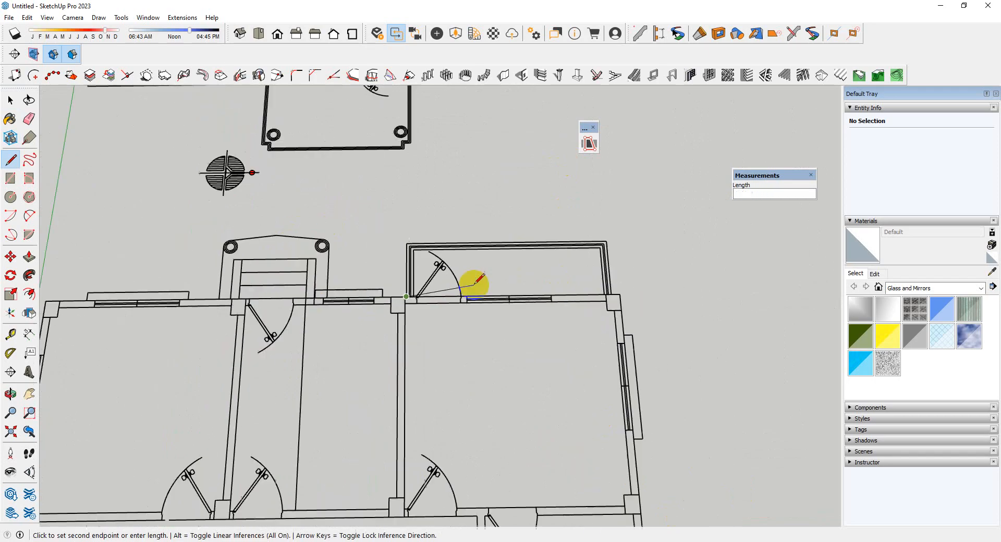
scroll(259, 302, up, 4)
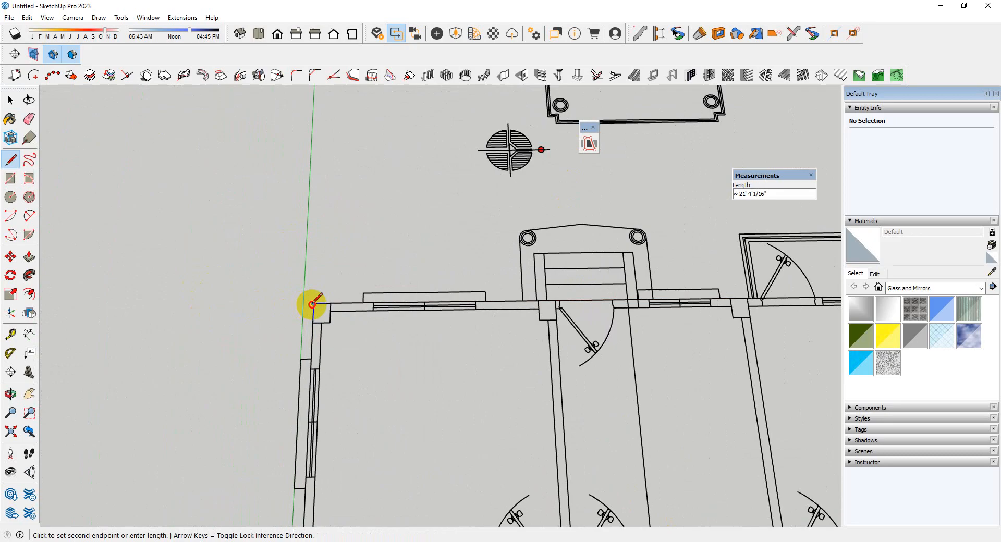
scroll(336, 235, down, 4)
scroll(327, 393, up, 5)
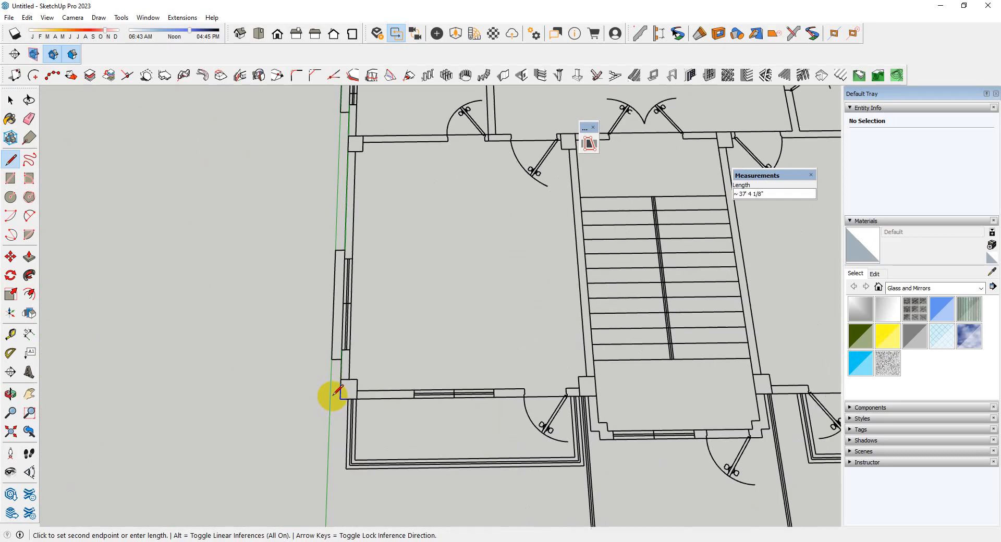
click(340, 399)
Trace the front left balcony's outer edge and return the outline to the front wall beside the stair bay
scroll(340, 401, up, 4)
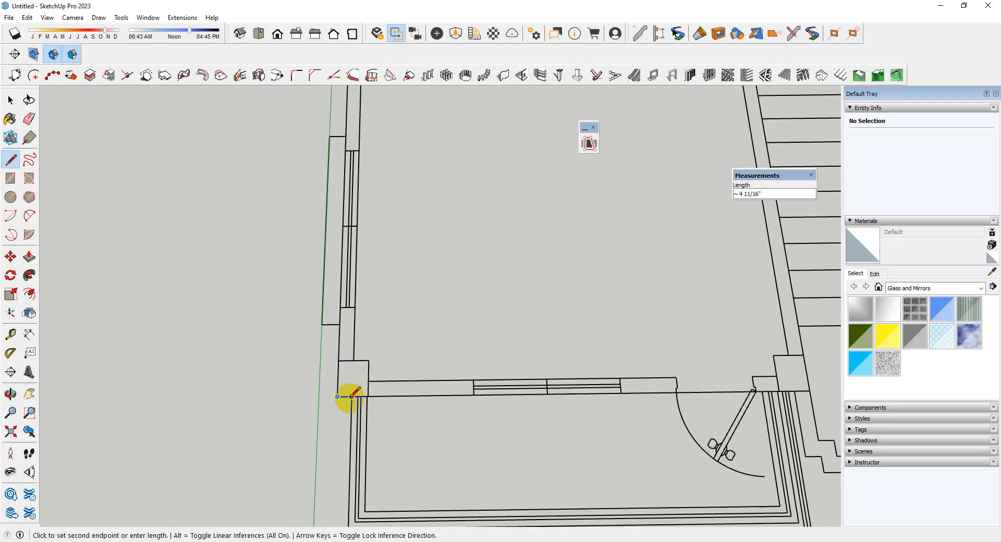
scroll(599, 424, down, 3)
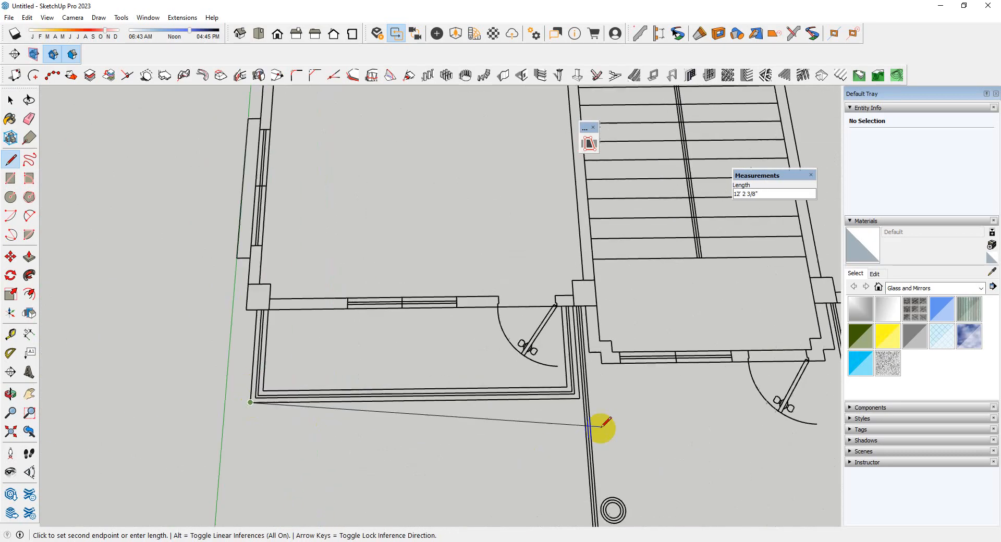
scroll(570, 398, up, 3)
scroll(571, 279, up, 1)
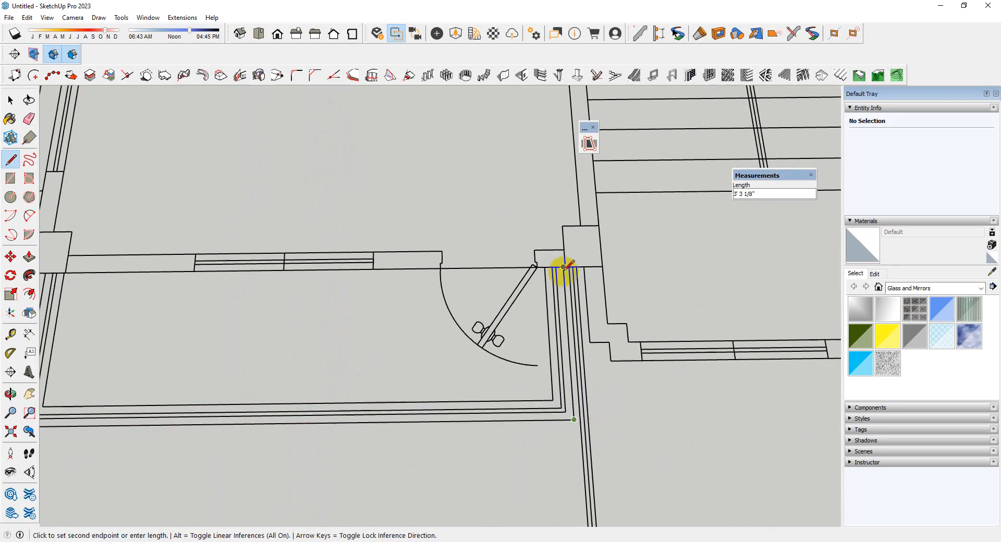
click(563, 267)
scroll(529, 235, down, 3)
scroll(533, 239, up, 4)
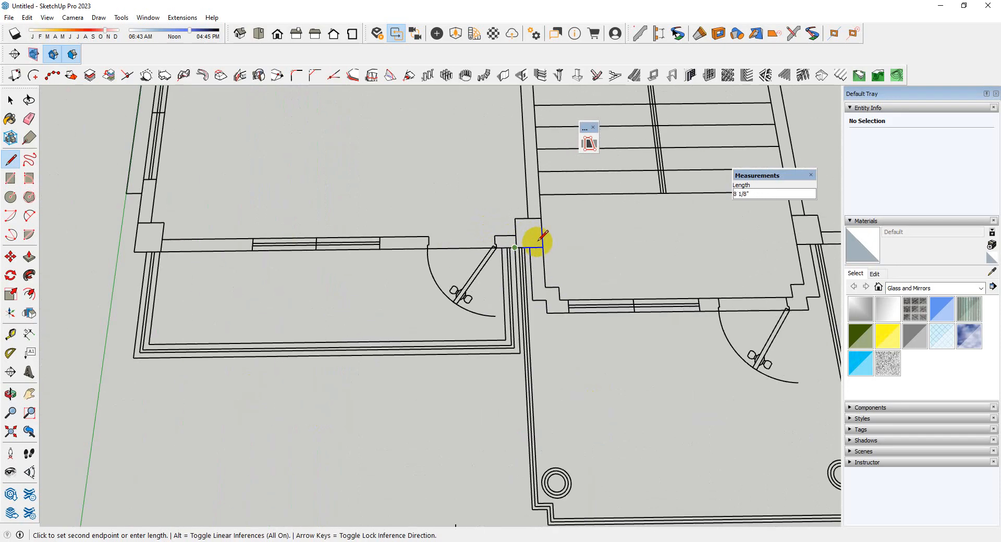
Carry the outline to the porch's left edge and down it, extending past the notch to align with the porch's front edge
scroll(524, 251, down, 3)
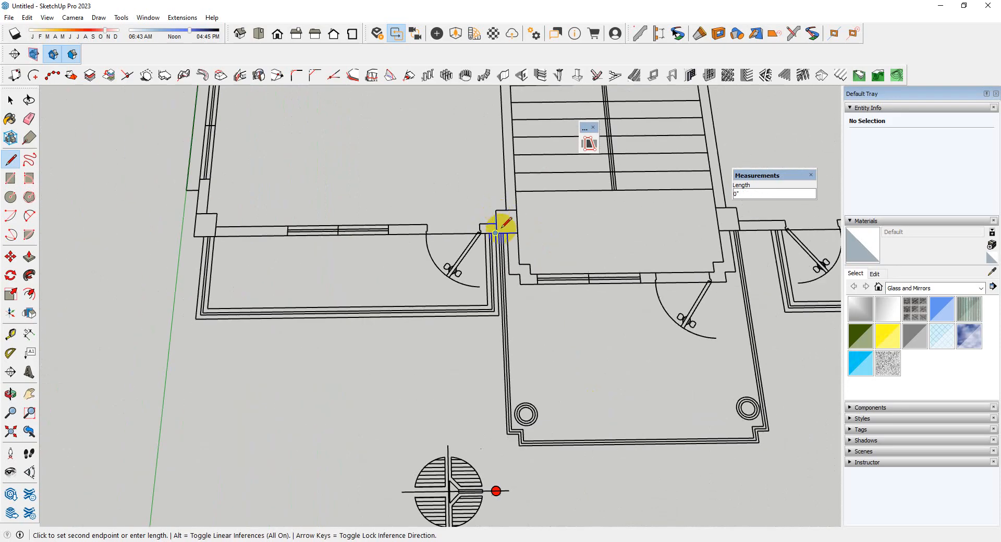
scroll(503, 225, up, 4)
scroll(477, 219, down, 3)
scroll(490, 224, up, 3)
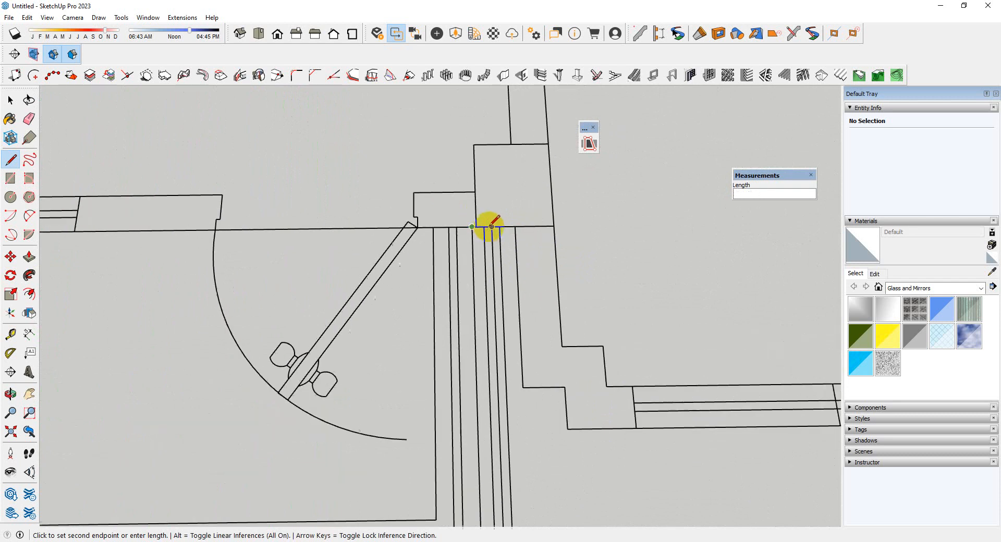
scroll(480, 156, down, 3)
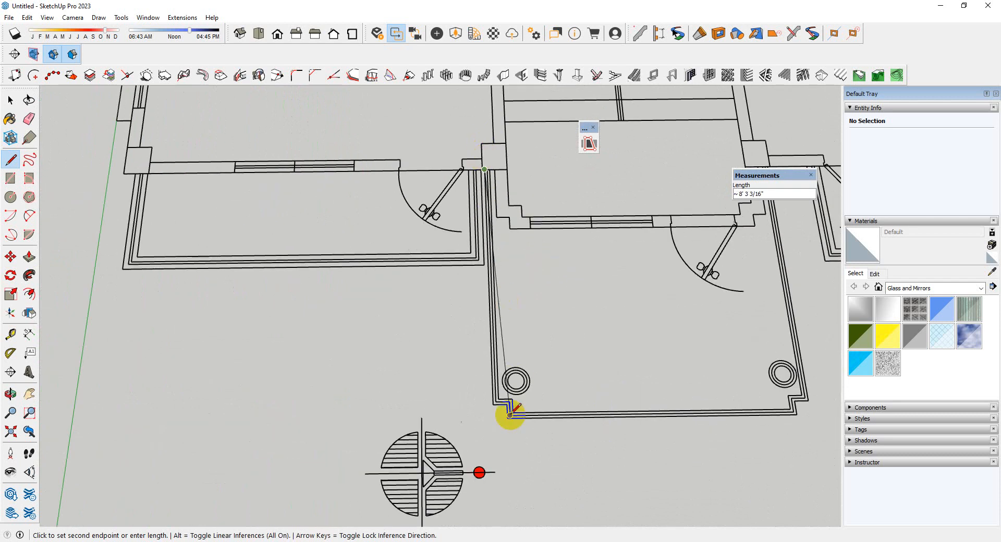
scroll(500, 409, up, 3)
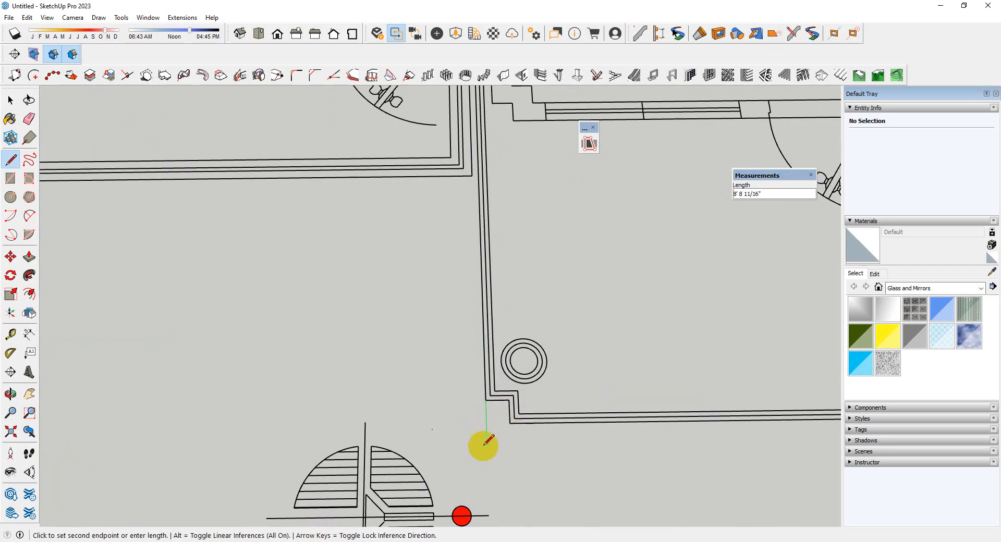
scroll(518, 428, up, 2)
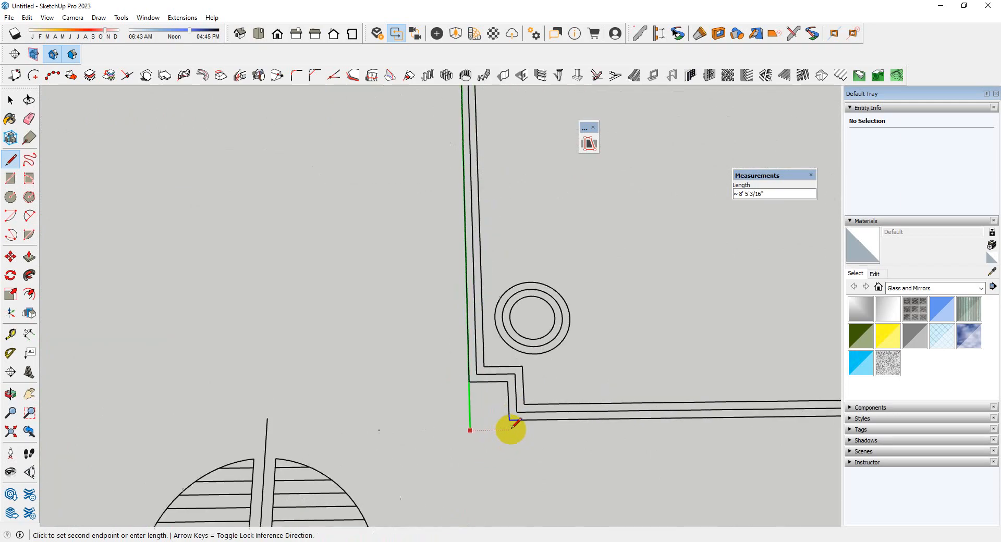
Trace the porch's front edge and right side with square corners, closing the floor outline at the front wall
scroll(297, 396, down, 3)
scroll(600, 385, up, 4)
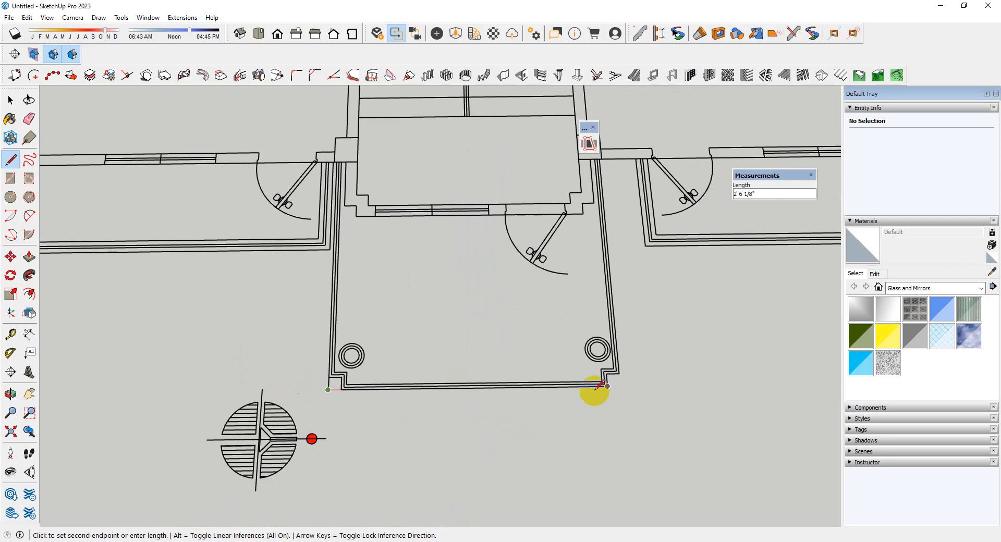
key(shift)
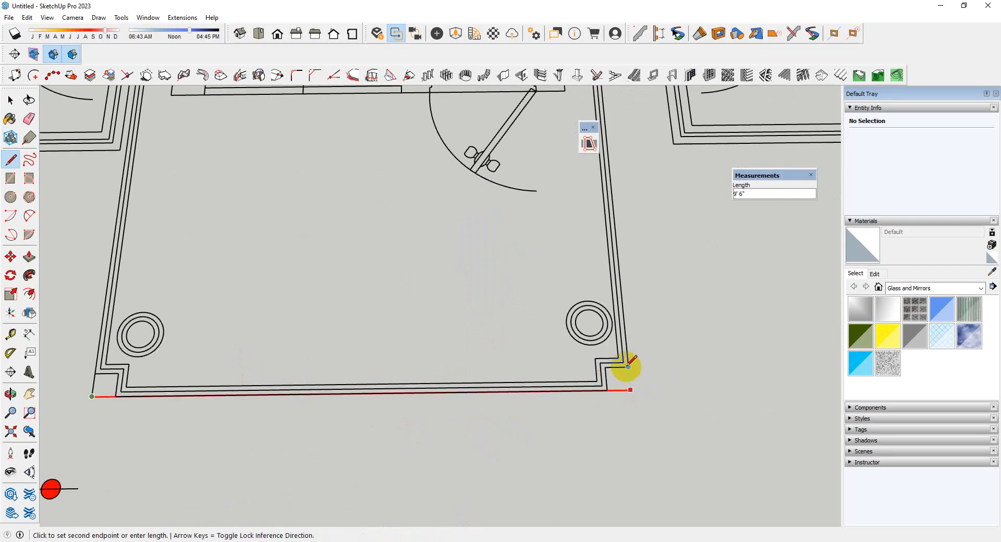
click(628, 367)
scroll(573, 417, down, 3)
scroll(572, 168, up, 3)
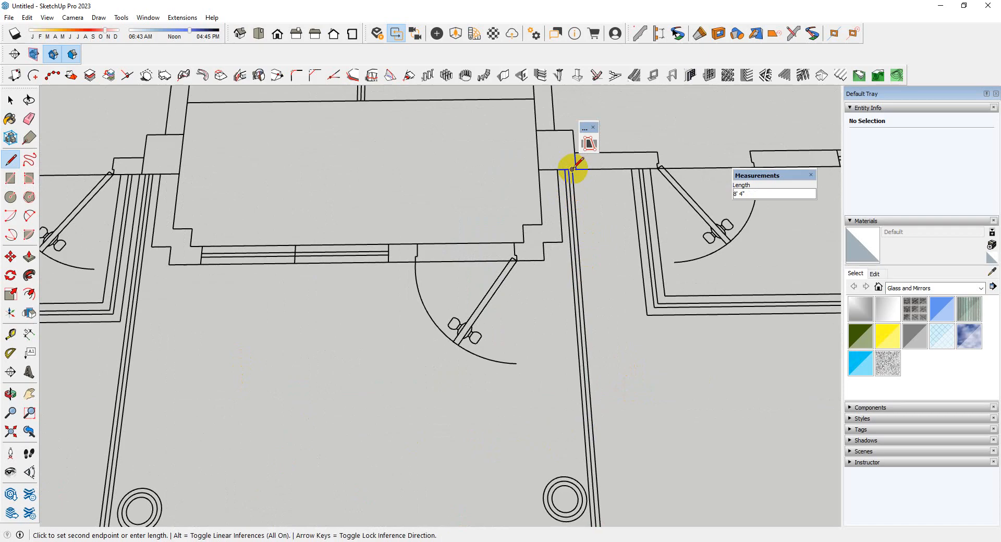
scroll(631, 168, down, 6)
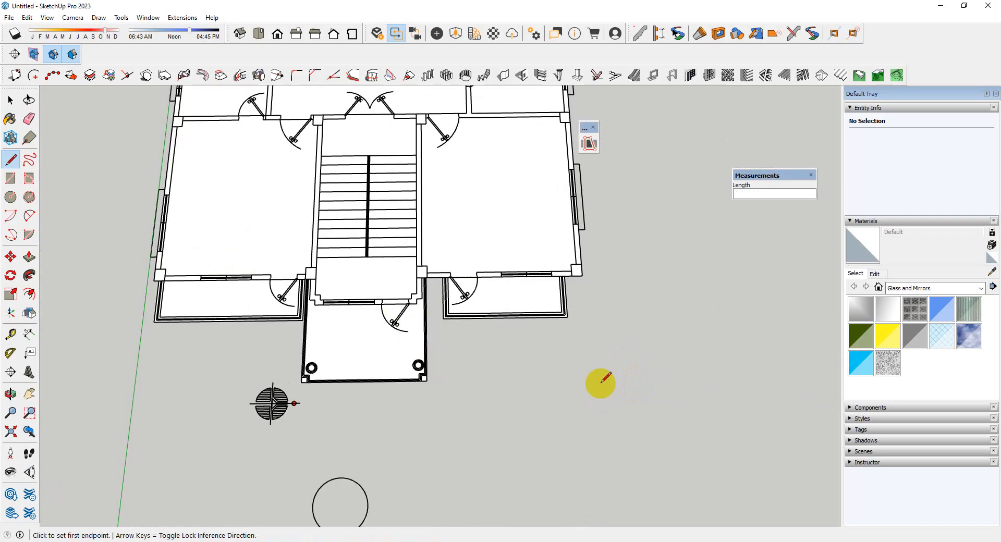
middle_drag(599, 382, 441, 275)
key(space)
scroll(441, 275, down, 3)
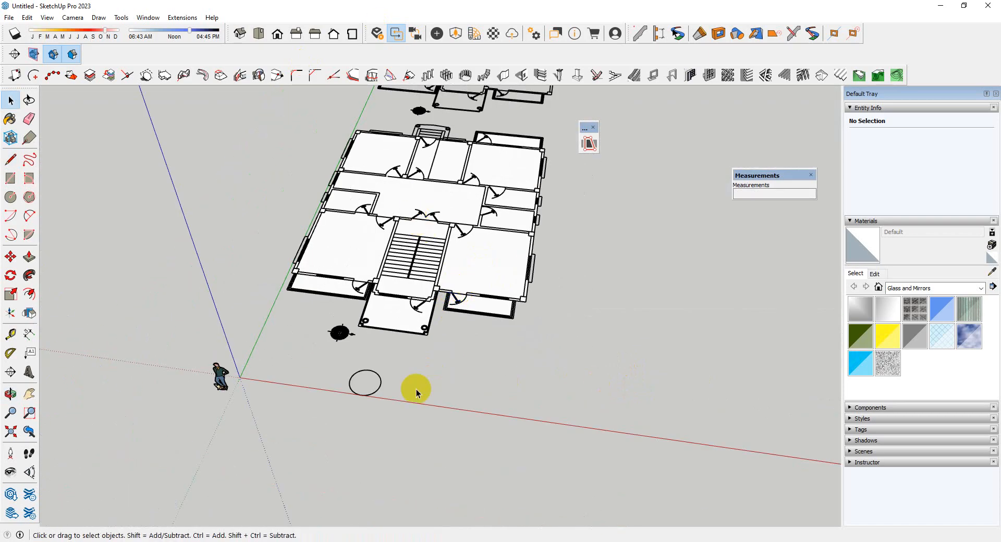
scroll(429, 343, down, 3)
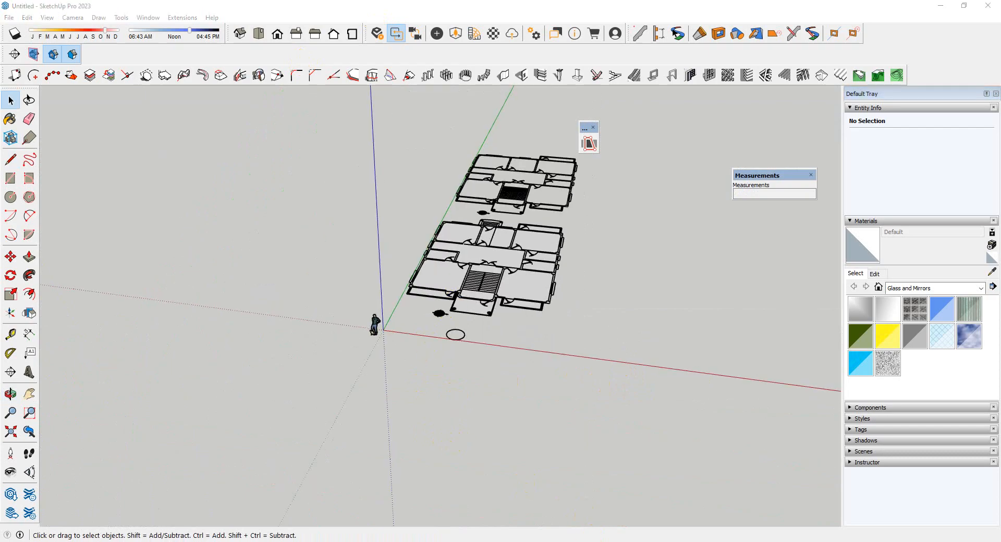
click(299, 461)
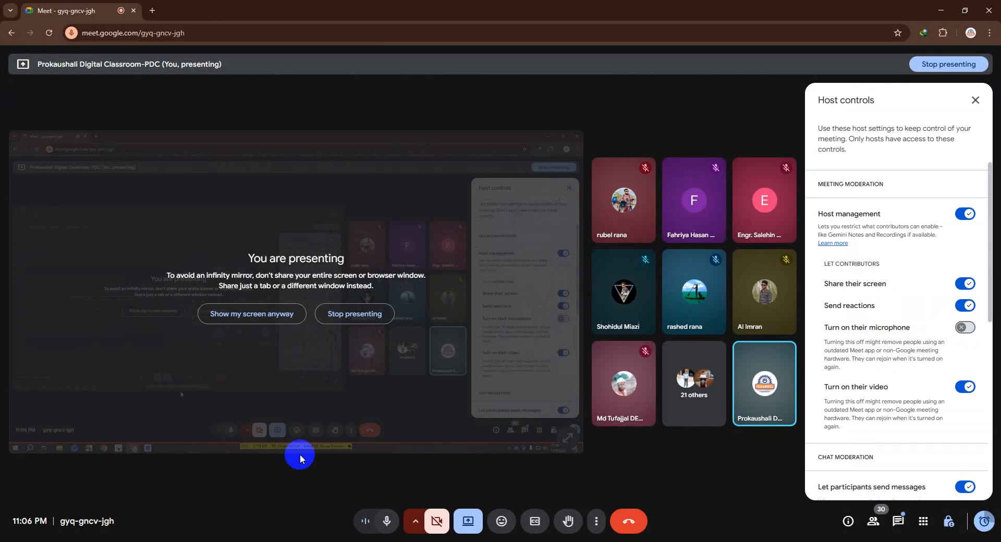
click(943, 15)
Make a group from the new floor face and its boundary edges
middle_drag(532, 288, 458, 247)
scroll(496, 307, up, 7)
middle_drag(498, 324, 576, 475)
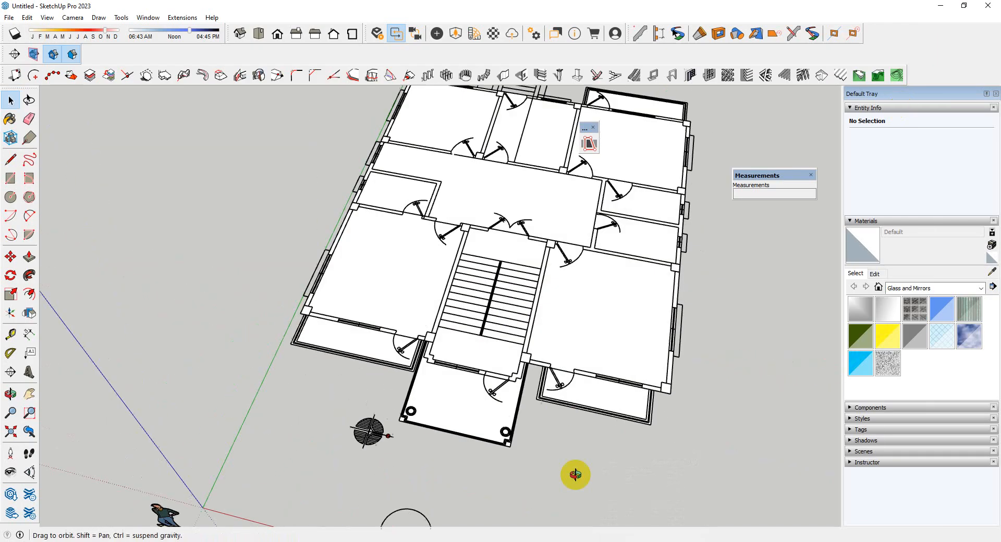
scroll(585, 324, up, 2)
scroll(474, 284, down, 4)
triple_click(493, 284)
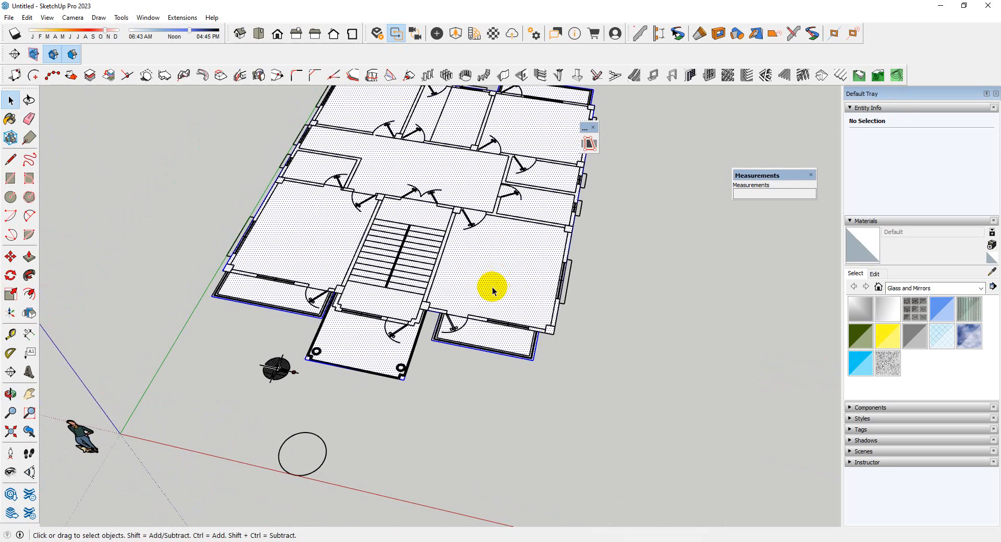
scroll(493, 290, up, 3)
scroll(492, 289, down, 2)
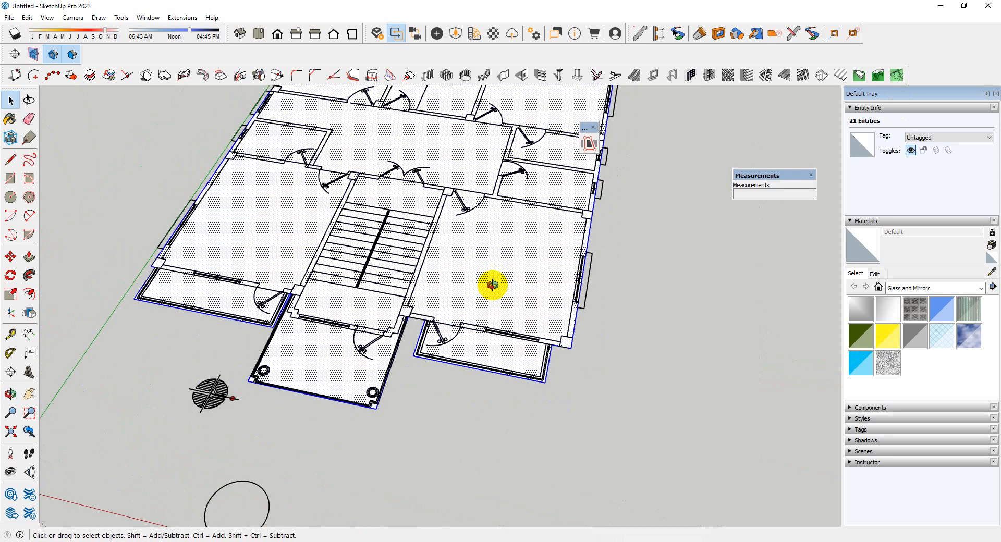
mouse_move(493, 285)
middle_down()
mouse_move(495, 132)
mouse_move(492, 274)
middle_up()
right_click(492, 276)
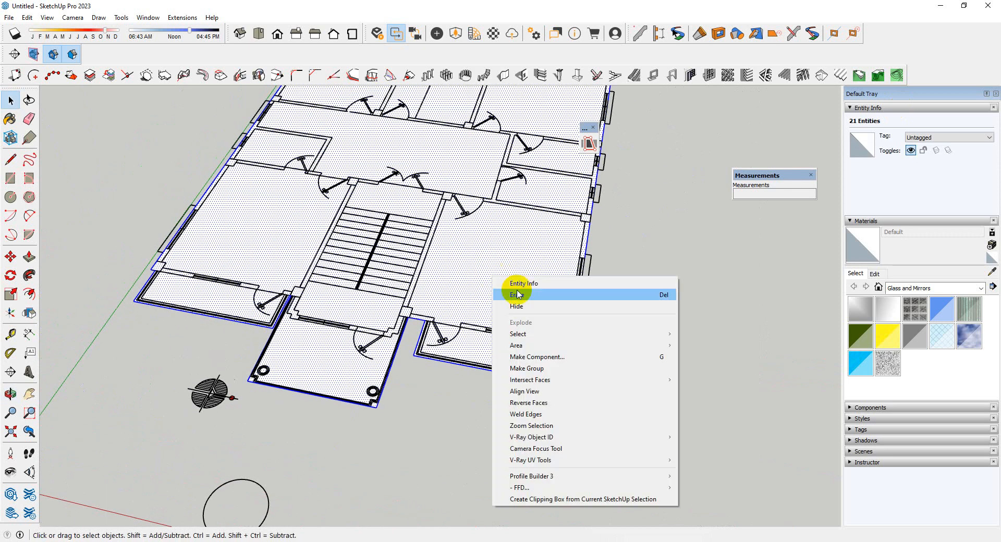
click(526, 368)
Open the floor group and push its face downward 18 inches to form the building's base slab
double_click(518, 353)
key(p)
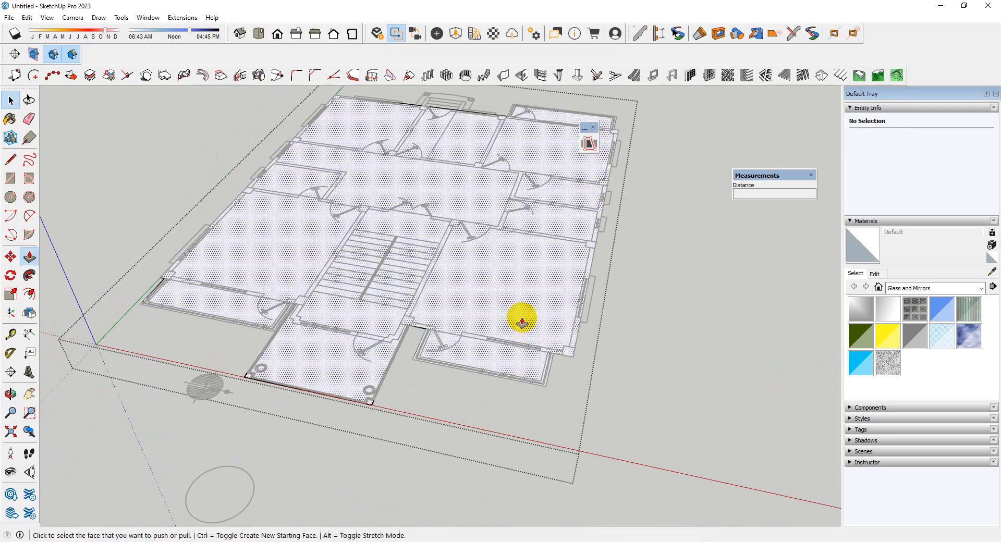
click(521, 321)
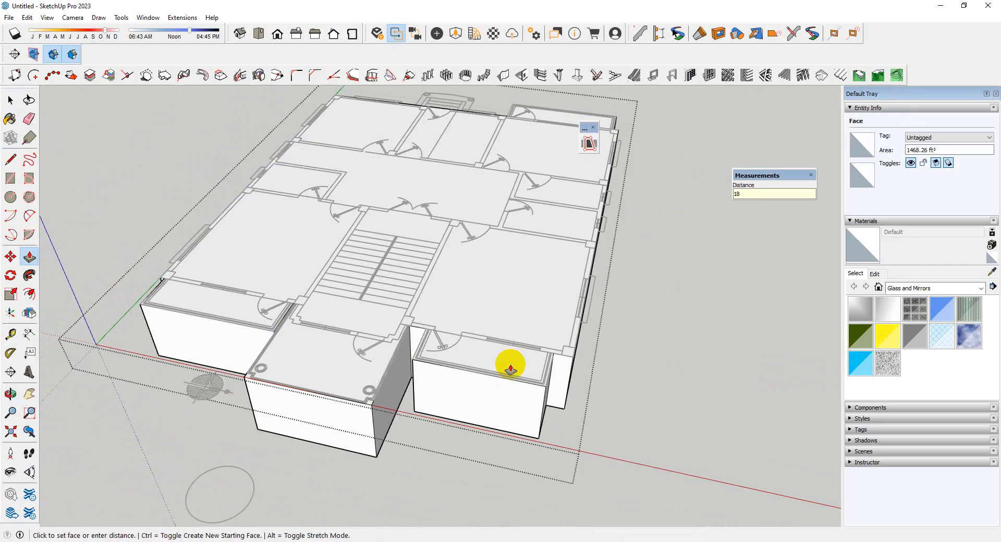
key(Return)
key(space)
middle_drag(481, 353, 464, 402)
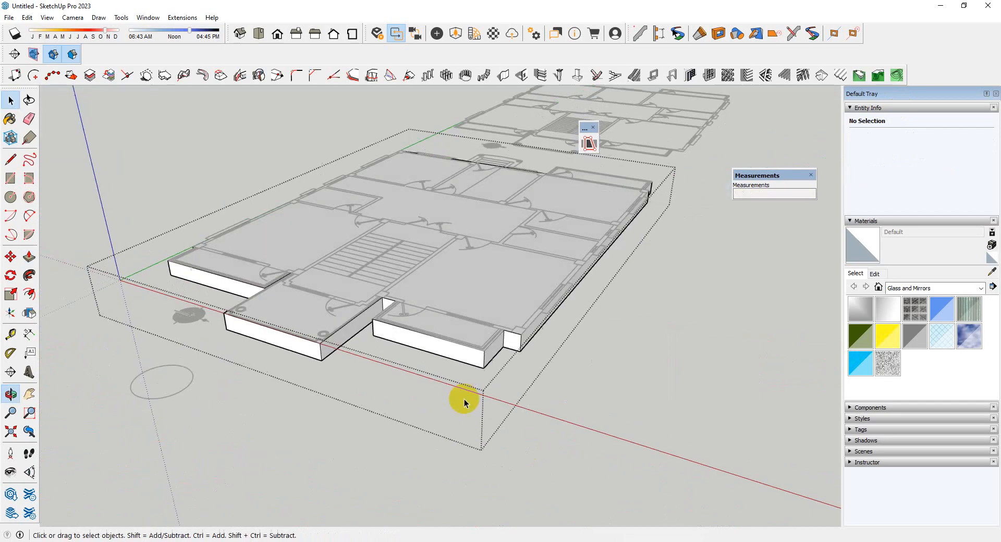
Close the base slab's group, select the slab and unhide all hidden objects
click(537, 406)
scroll(511, 376, up, 3)
click(484, 347)
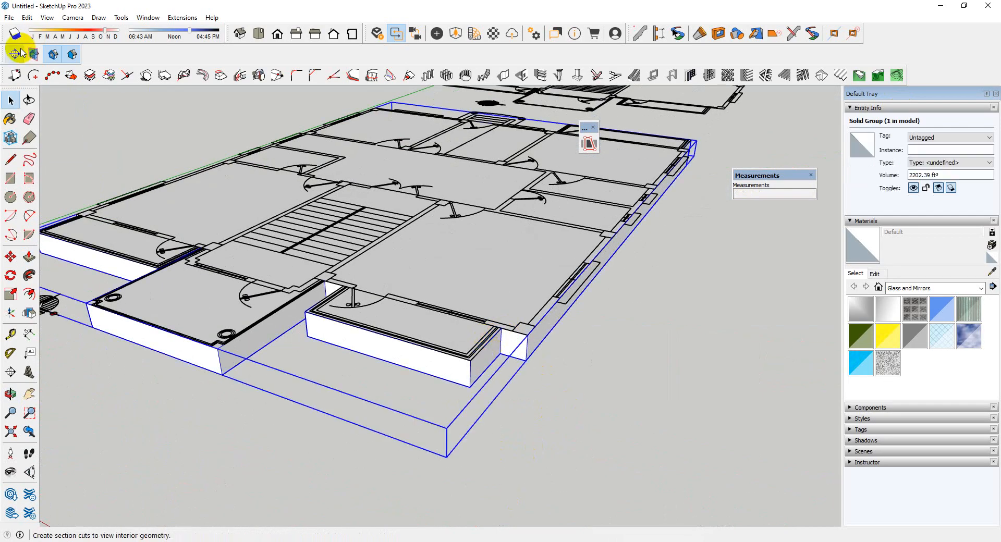
click(27, 18)
mouse_move(47, 182)
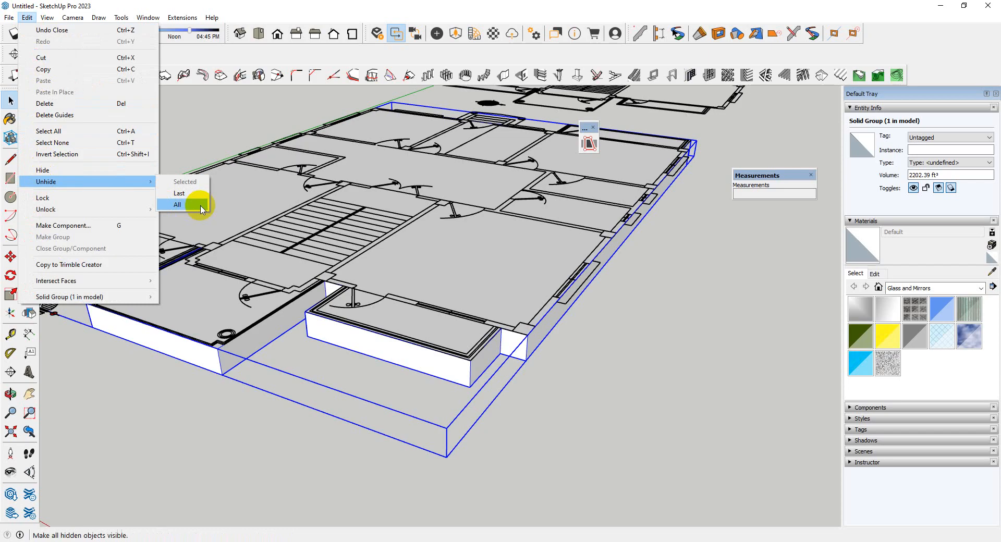
click(191, 205)
Copy the base slab from its lower front corner up onto the matching top corner of the walls as a roof slab
middle_drag(293, 315, 455, 373)
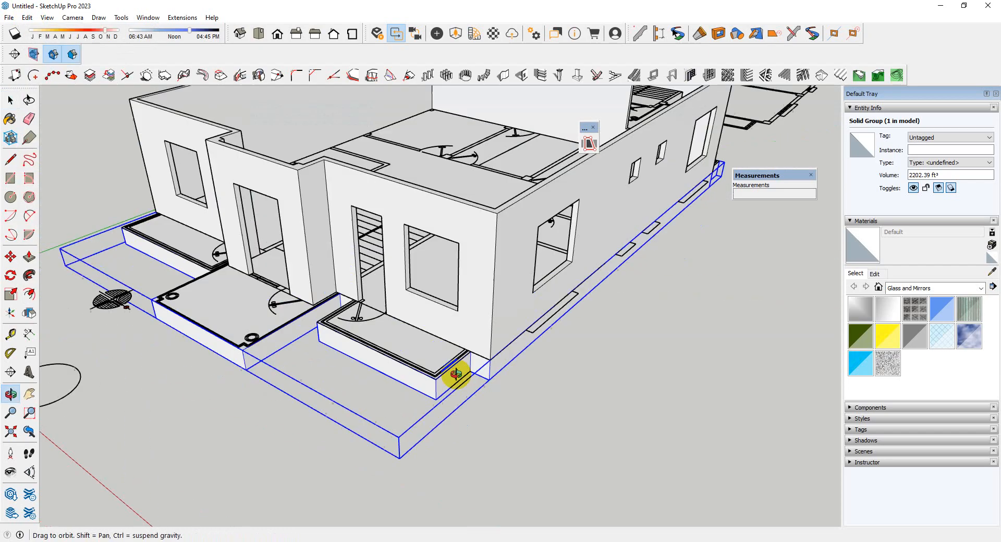
scroll(496, 381, up, 4)
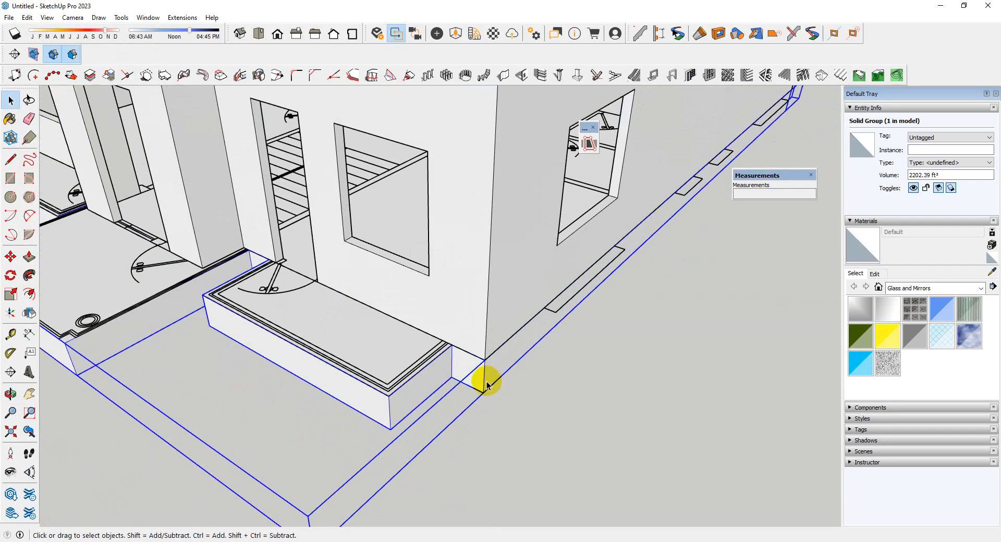
key(m)
click(485, 387)
key(ctrl)
scroll(391, 406, down, 6)
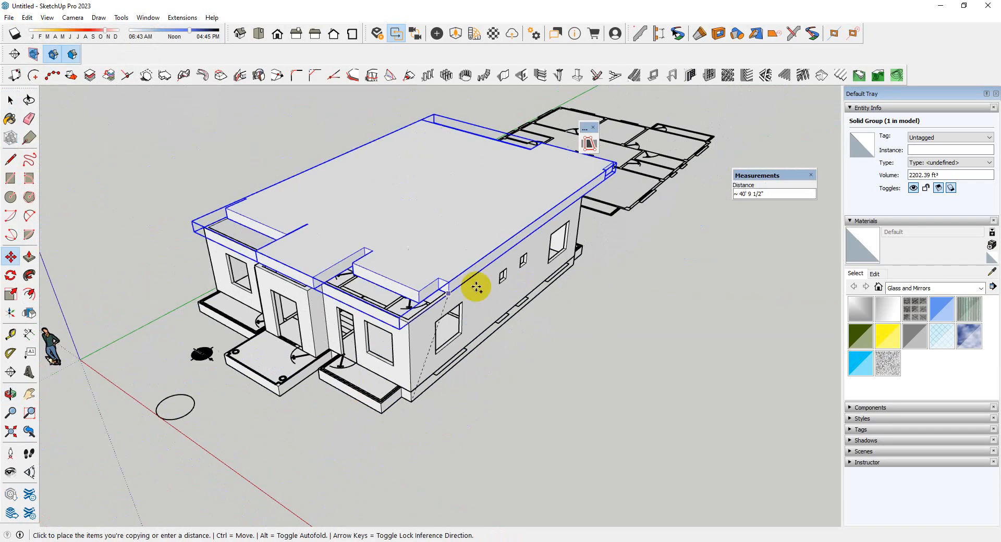
scroll(412, 305, up, 4)
click(393, 389)
scroll(427, 336, down, 4)
Open the roof slab group and push its top face down 1 foot
middle_drag(441, 392, 486, 306)
key(space)
double_click(462, 267)
scroll(460, 268, up, 4)
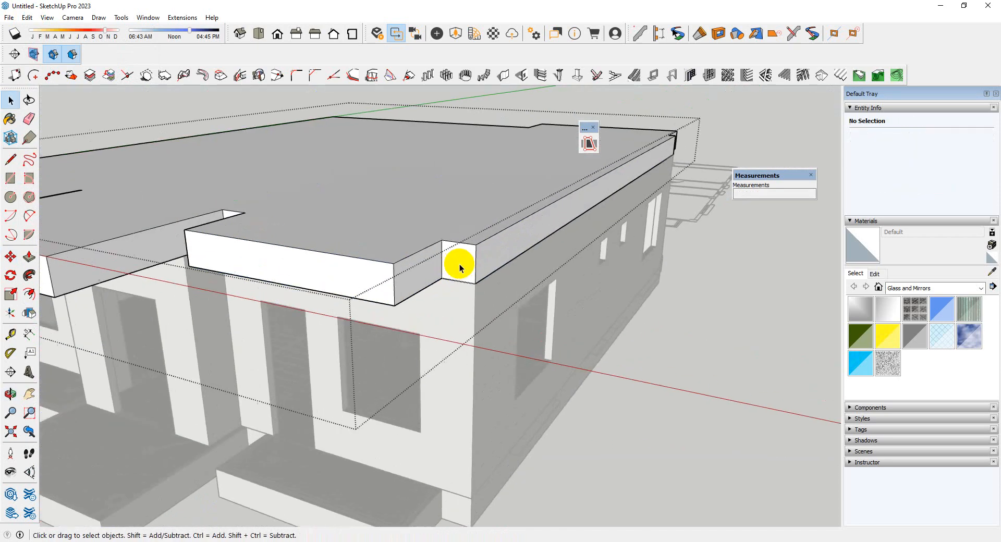
scroll(460, 268, up, 2)
key(p)
click(468, 213)
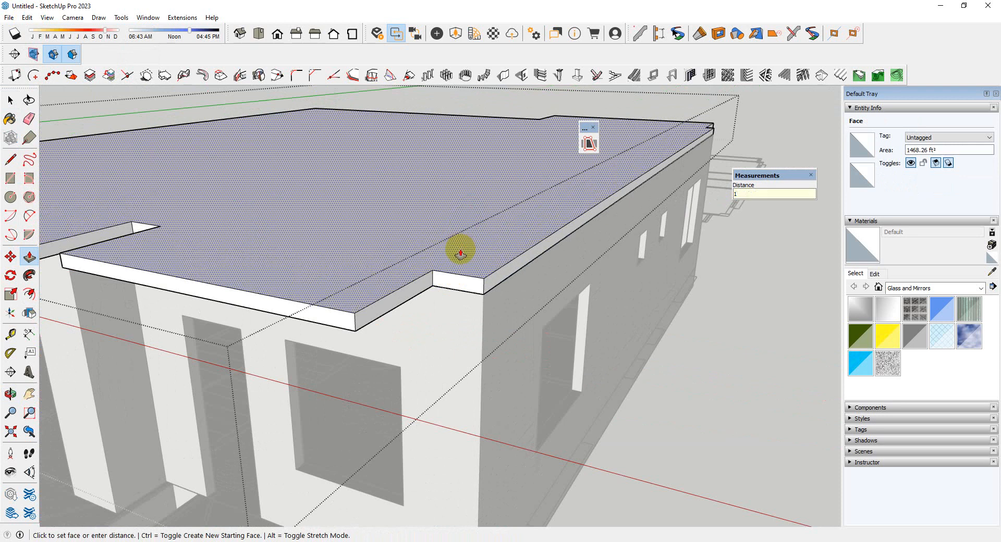
key(Return)
Measure the roof slab's thickness and the front corner wall's height, and close the slab group
scroll(428, 148, down, 3)
scroll(416, 223, up, 3)
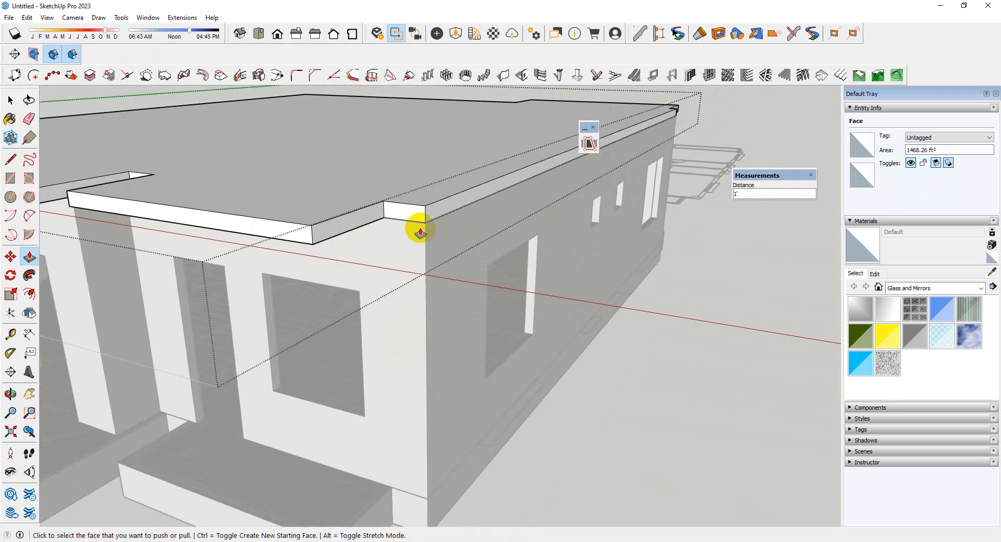
key(t)
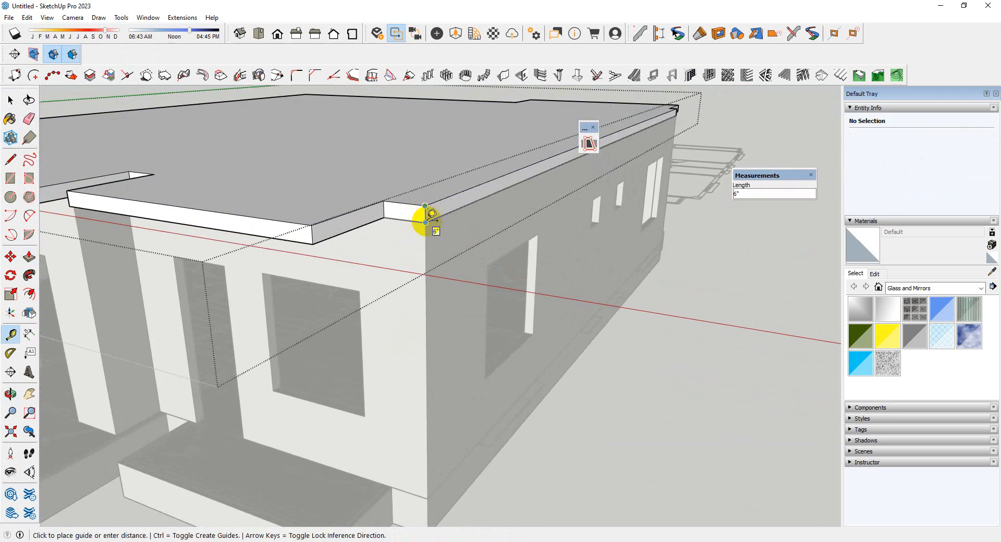
scroll(410, 177, down, 3)
scroll(419, 354, up, 3)
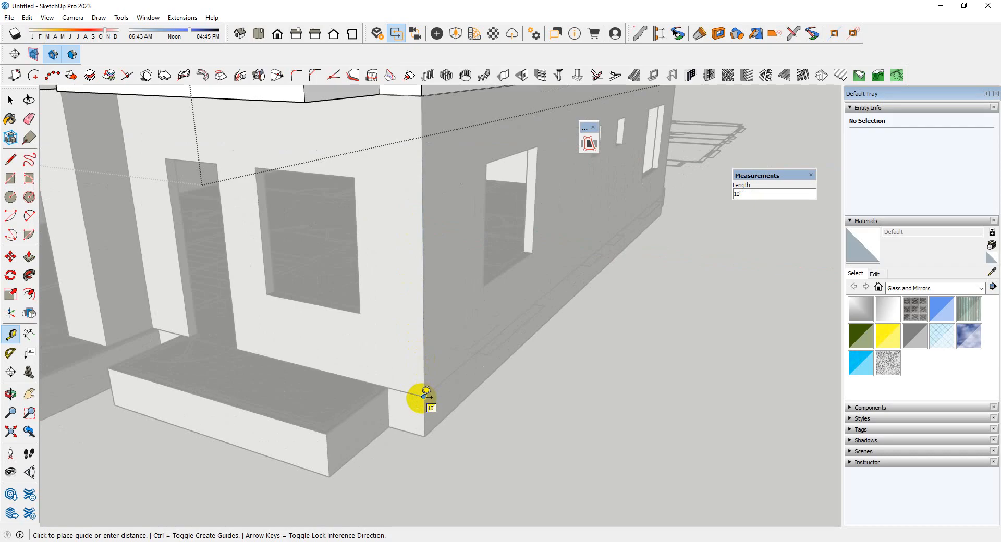
key(space)
scroll(419, 369, down, 4)
middle_drag(549, 361, 529, 460)
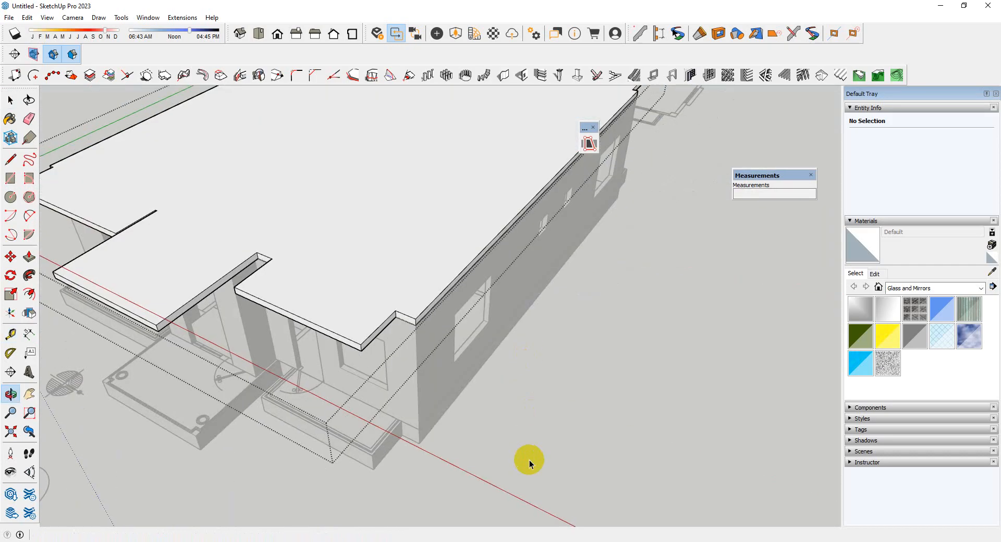
click(630, 325)
Examine the roof overhangs above the front porches and wall openings
scroll(463, 382, down, 5)
middle_drag(463, 383, 546, 386)
scroll(456, 313, up, 3)
scroll(545, 384, up, 3)
scroll(283, 308, up, 4)
scroll(284, 307, down, 4)
scroll(240, 315, down, 3)
middle_drag(493, 292, 499, 178)
scroll(365, 287, up, 3)
scroll(573, 274, down, 2)
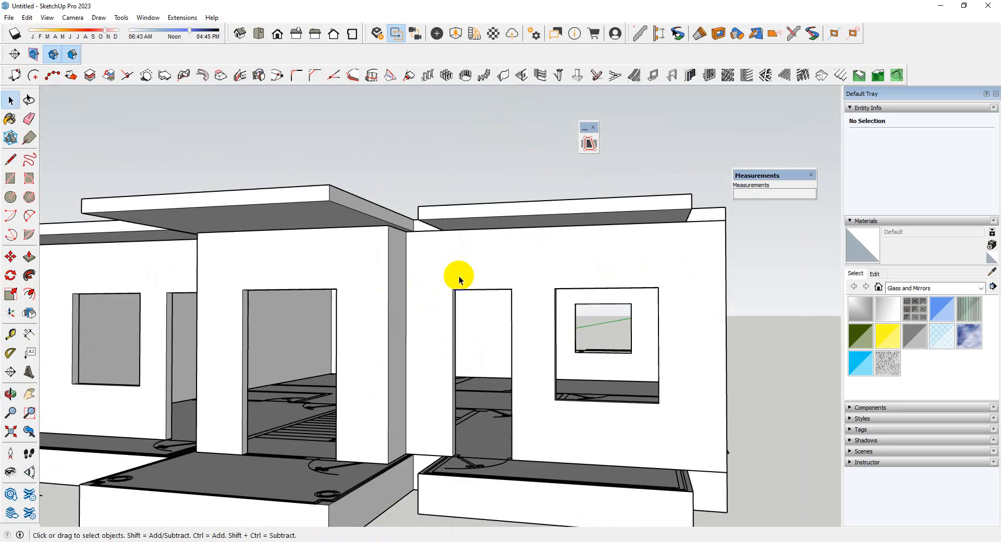
Draw a rectangle over the right front porch, from its outer front corner back to the wall
middle_drag(650, 285, 704, 455)
scroll(476, 330, up, 5)
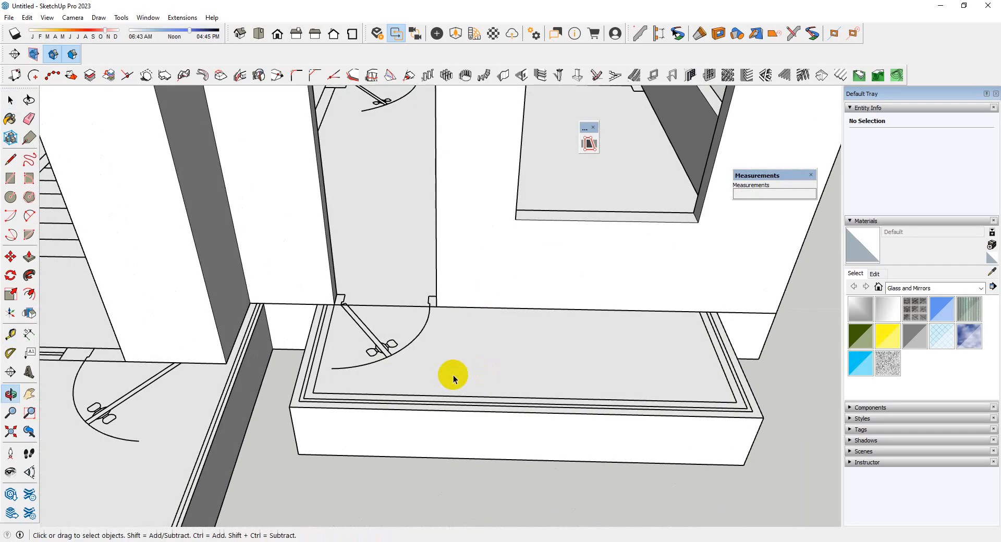
key(r)
scroll(275, 399, up, 2)
click(295, 409)
scroll(140, 412, down, 4)
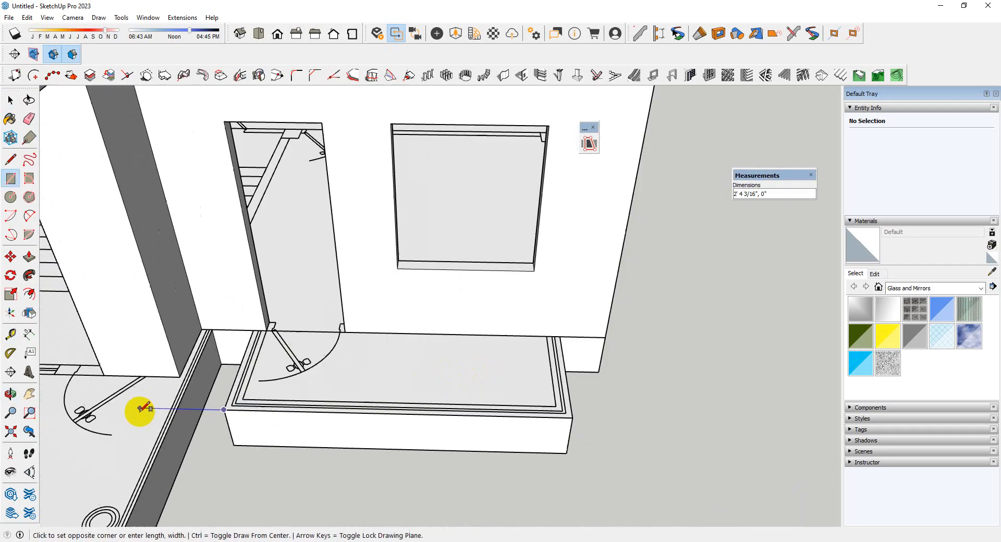
scroll(572, 341, up, 4)
scroll(422, 332, down, 4)
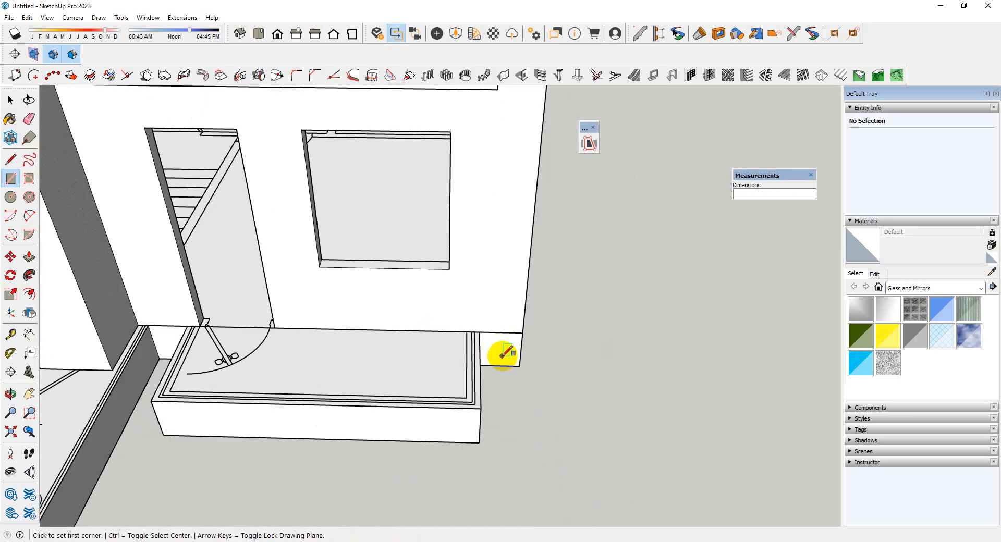
Make a group from the right porch rectangle's face and edges
key(space)
double_click(438, 357)
right_click(438, 355)
click(485, 220)
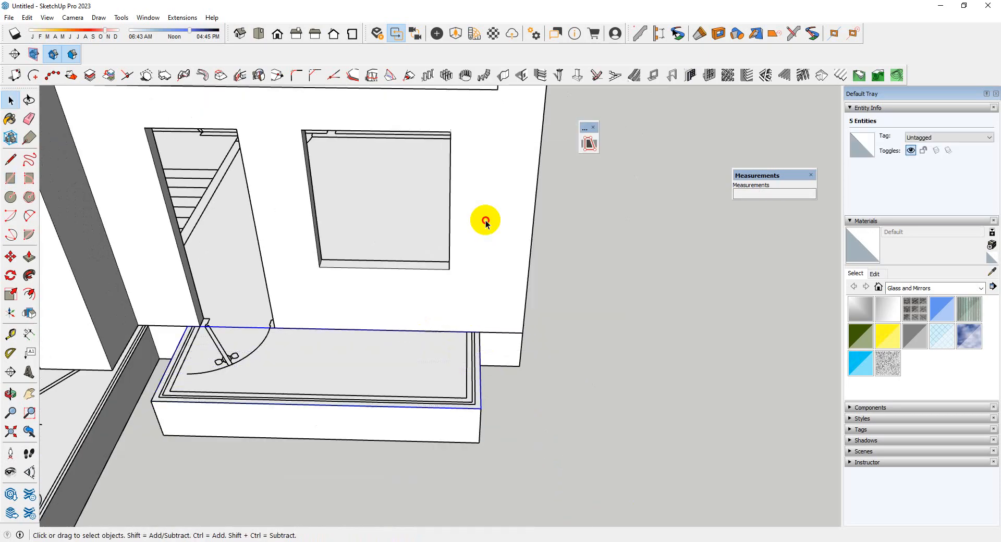
Open the right porch rectangle's group, pull its face up 5 inches and close the group
double_click(389, 379)
middle_drag(389, 379, 455, 381)
key(p)
click(453, 373)
text(5)
key(Return)
scroll(457, 346, down, 3)
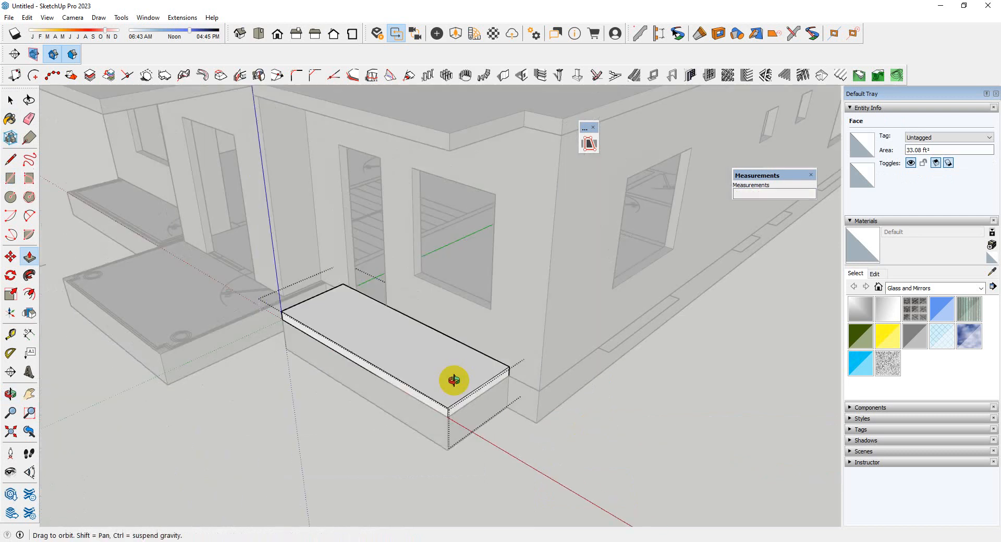
key(space)
click(467, 473)
Move the thin right porch slab straight up the front wall to form a canopy above the door and window
scroll(483, 395, up, 3)
click(484, 397)
scroll(542, 362, up, 5)
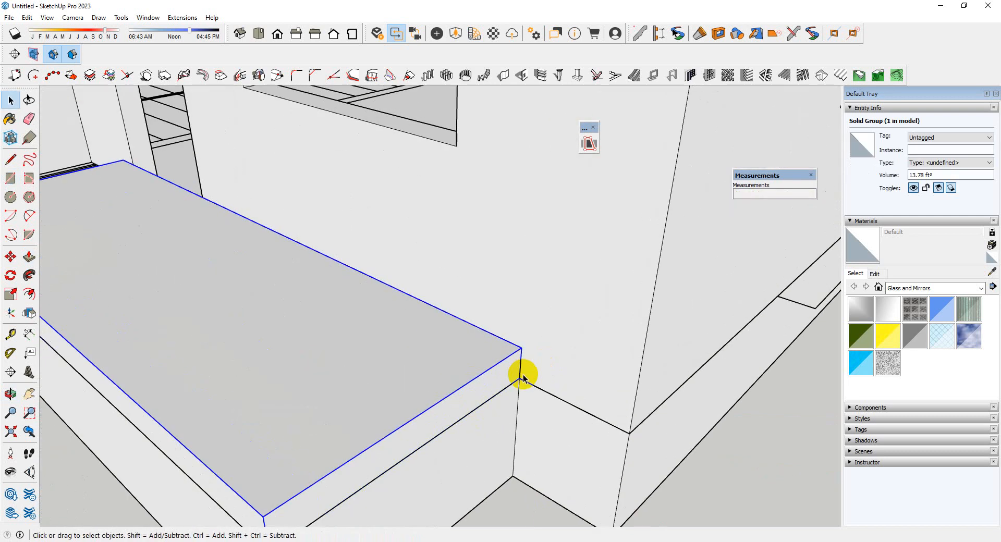
click(521, 377)
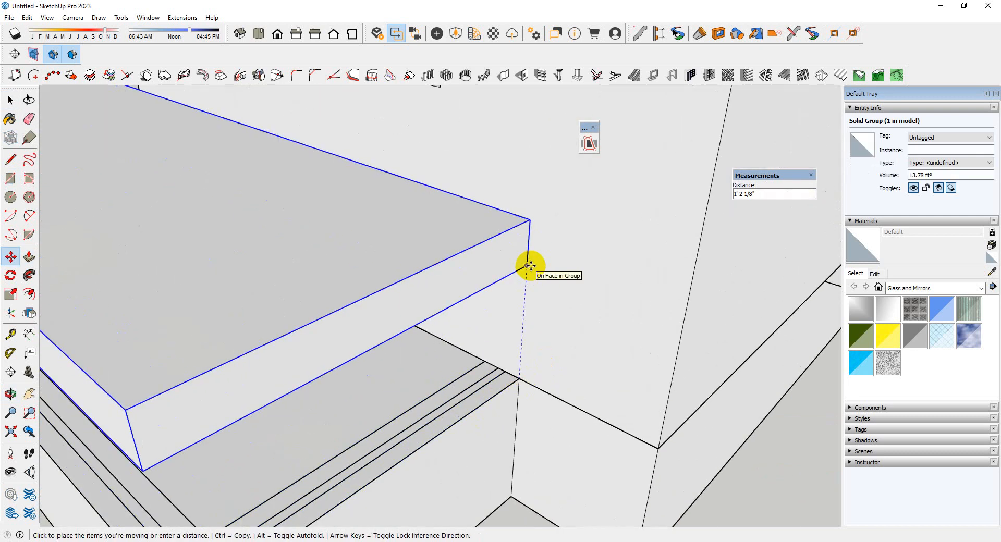
key(Return)
scroll(532, 374, down, 6)
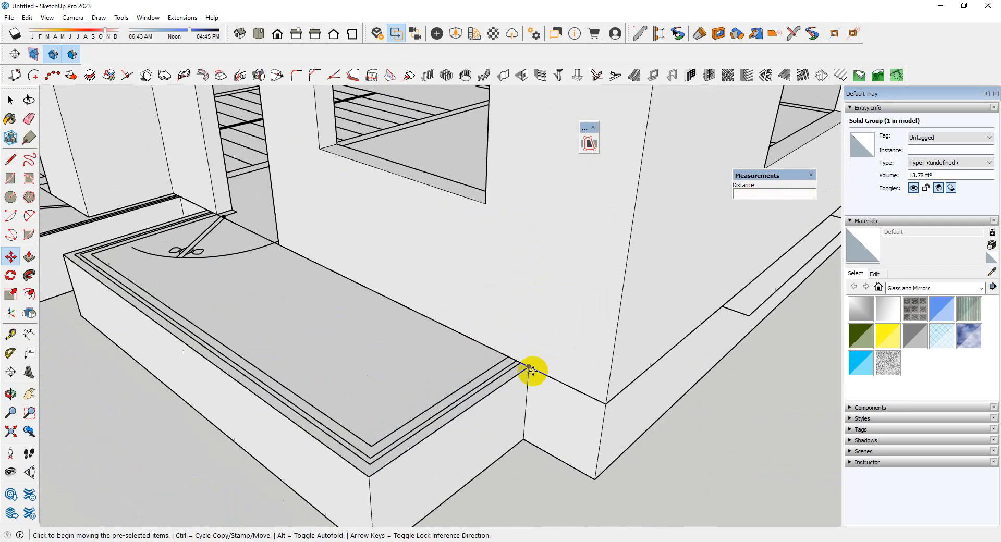
middle_drag(518, 367, 556, 196)
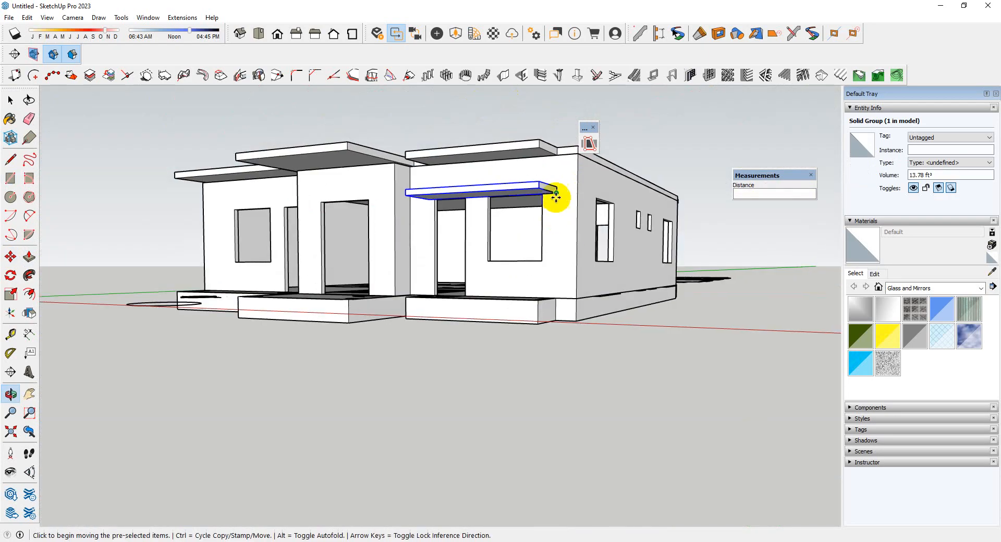
Draw a rectangle over the left front porch, from its outer front corner to the wall beside the door
scroll(425, 268, up, 3)
middle_drag(424, 268, 561, 333)
scroll(590, 246, down, 5)
middle_drag(590, 245, 558, 380)
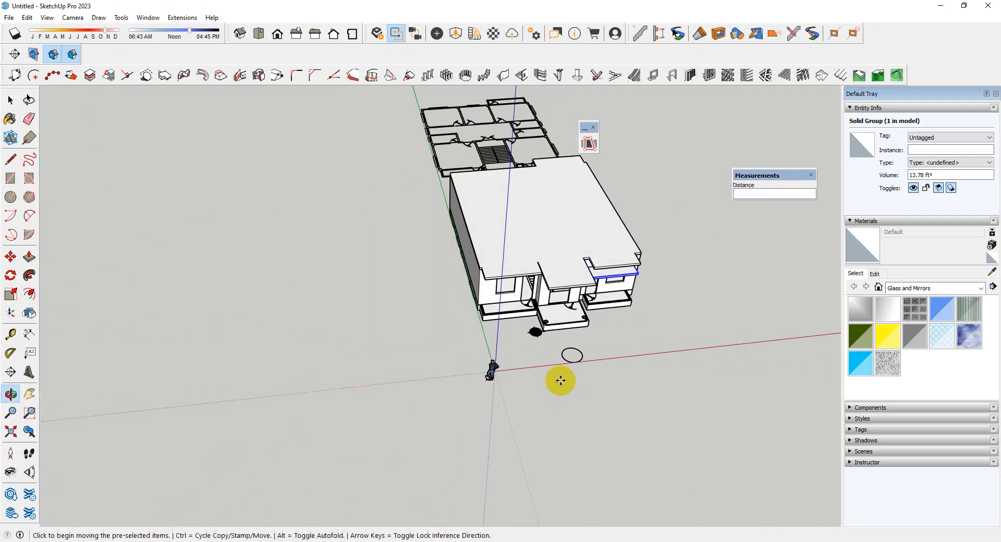
key(space)
scroll(521, 335, up, 8)
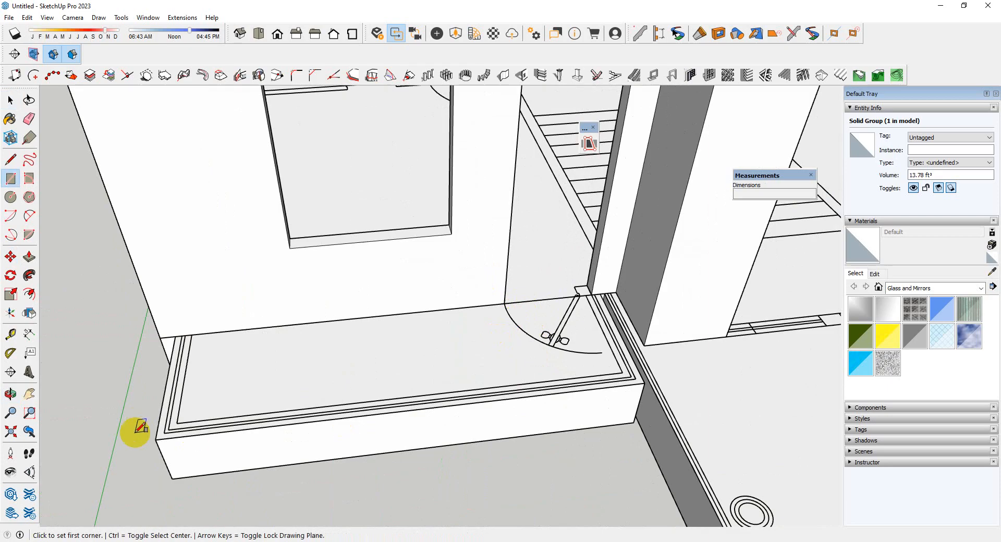
scroll(602, 300, up, 5)
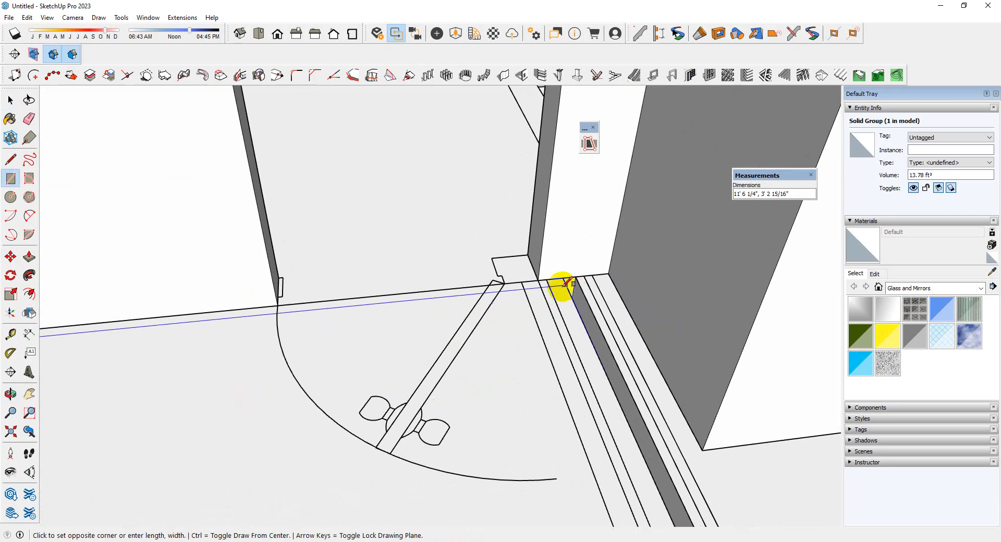
scroll(526, 266, down, 6)
Make a group from the left porch rectangle's face and edges
key(space)
double_click(424, 324)
right_click(425, 325)
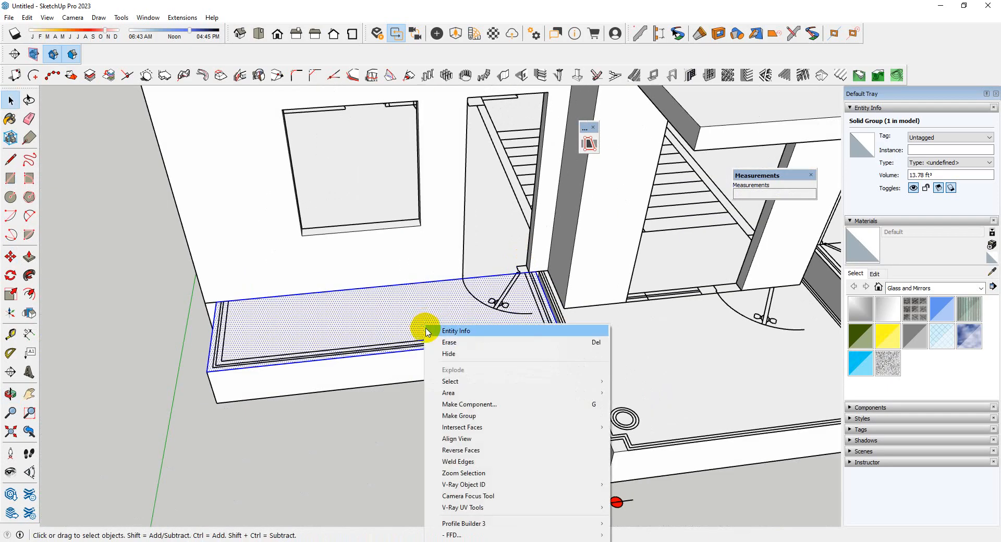
click(458, 416)
Open the left porch rectangle's group, pull its face up to the right canopy's thickness and close the group
double_click(427, 331)
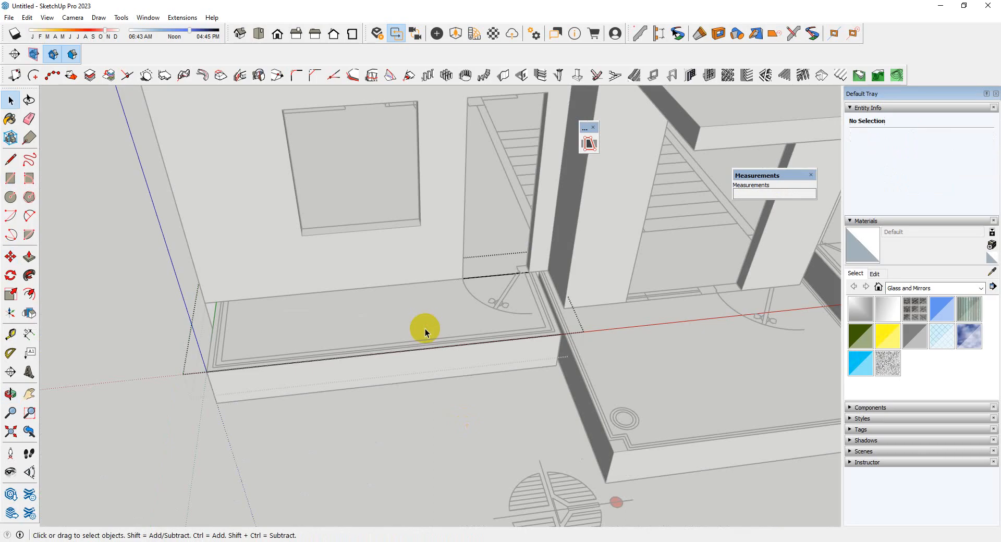
key(p)
click(425, 327)
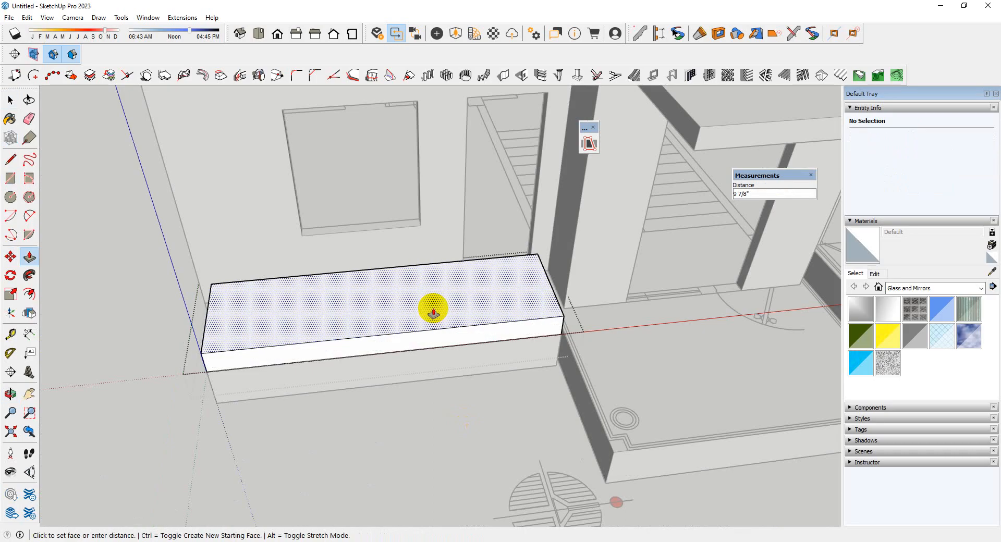
text(6)
key(Return)
scroll(438, 344, down, 4)
key(space)
click(399, 413)
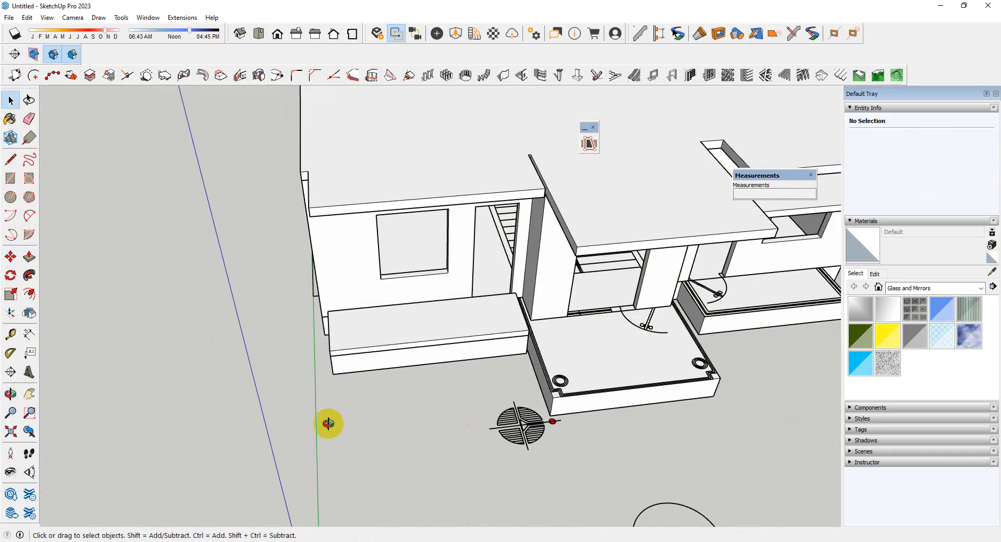
Move the left porch slab vertically up the wall to form a canopy above the left door and window
middle_drag(329, 424, 308, 400)
click(350, 374)
scroll(315, 371, up, 5)
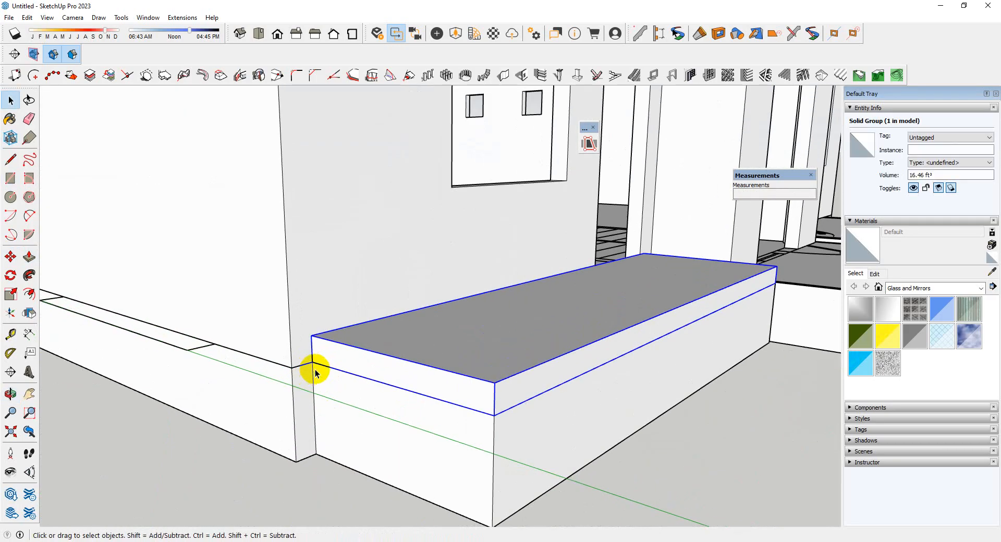
key(m)
click(311, 360)
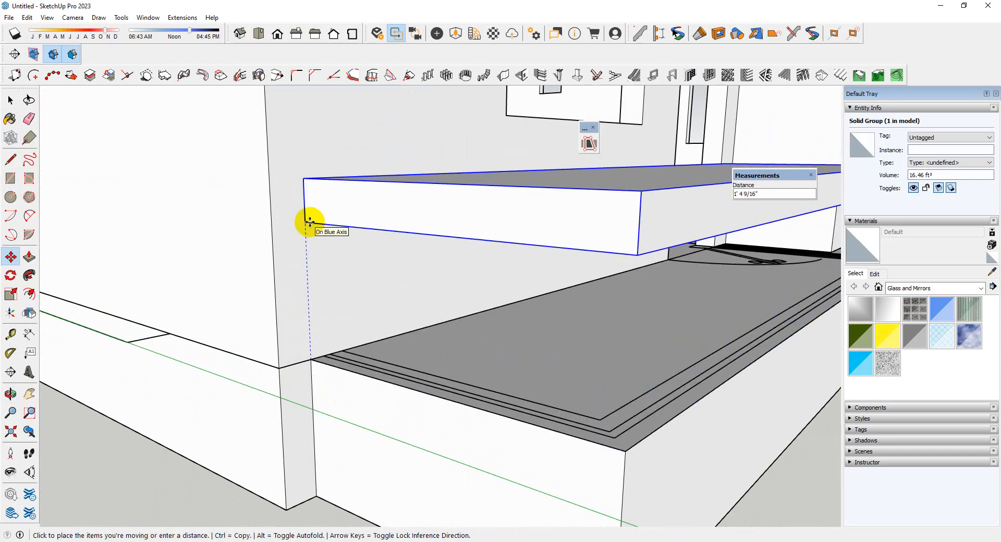
key(Return)
scroll(316, 395, down, 10)
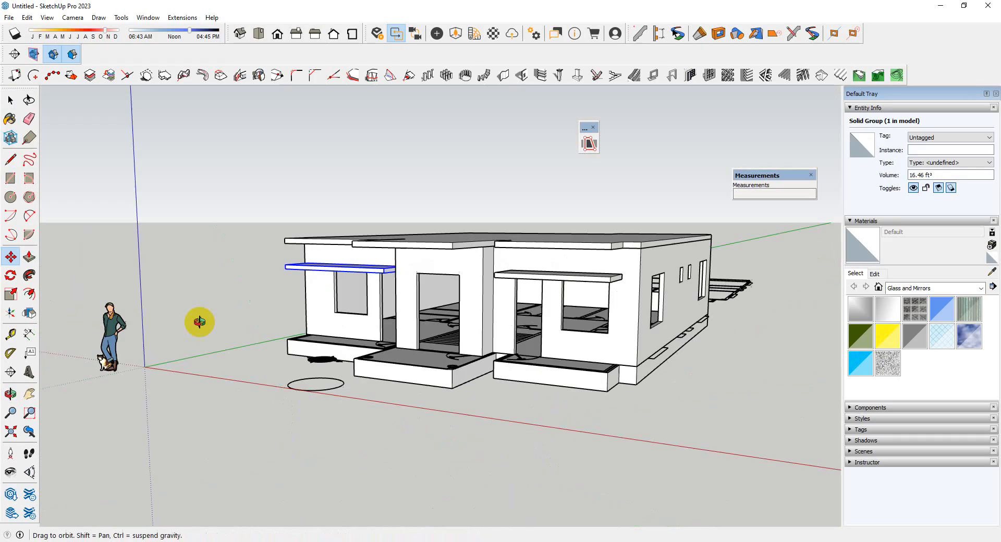
Make one group from the roof slab and the two front canopies
middle_drag(197, 320, 474, 394)
scroll(615, 270, up, 5)
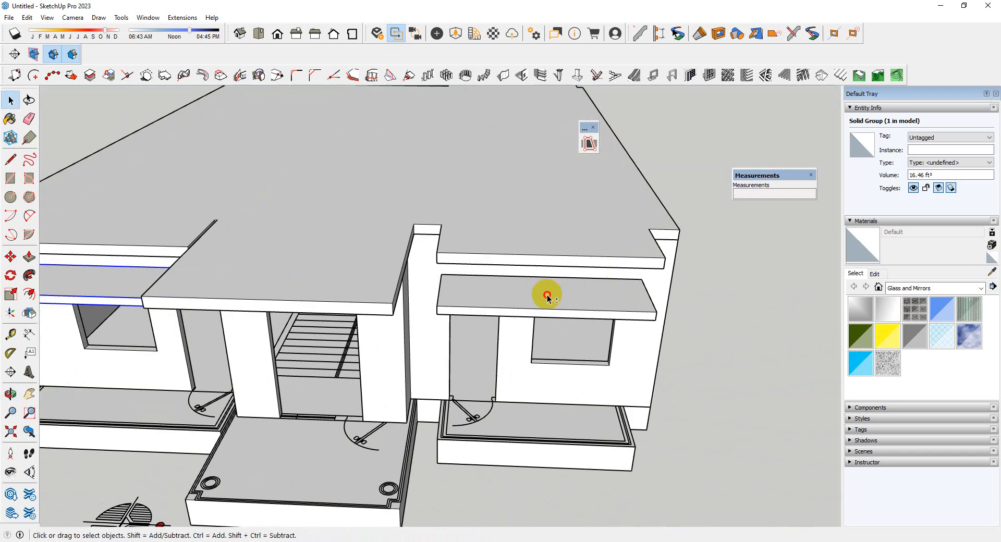
shift+click(548, 297)
scroll(584, 301, down, 4)
shift+click(423, 289)
right_click(420, 285)
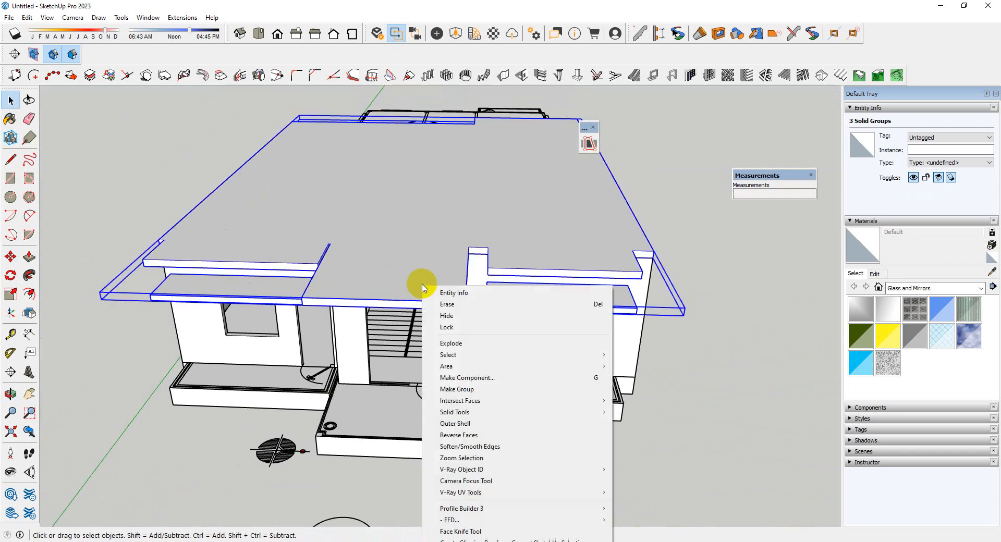
click(458, 390)
Inspect the single-storey building from the front, the side and above, checking the walls, roof slab and canopies
scroll(436, 315, down, 3)
middle_drag(436, 315, 520, 298)
scroll(537, 340, up, 5)
scroll(537, 340, down, 3)
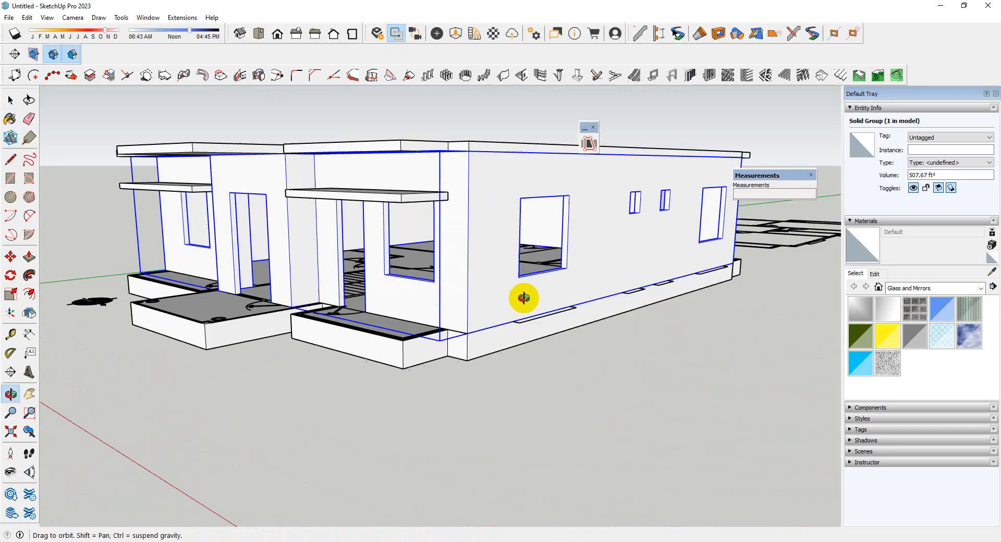
scroll(458, 318, up, 4)
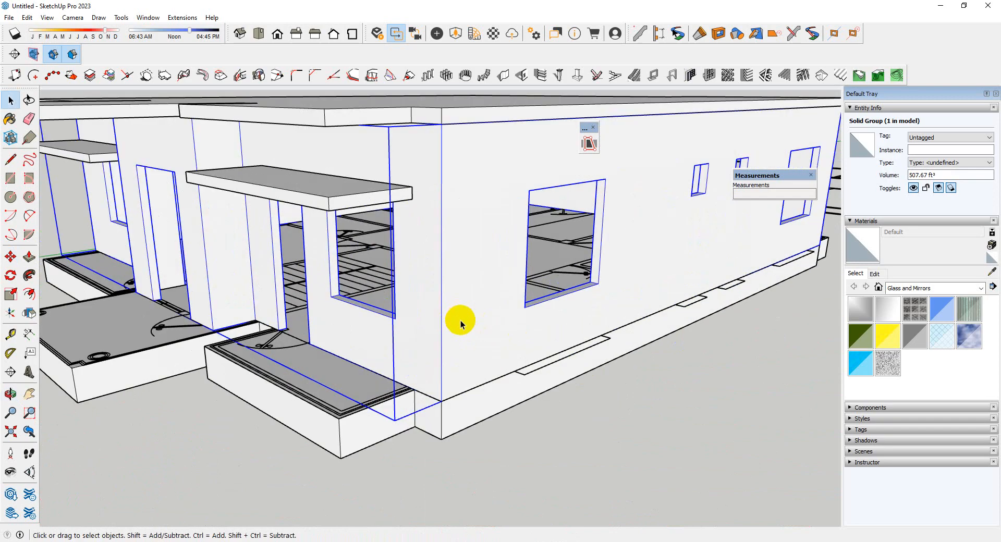
scroll(418, 338, down, 5)
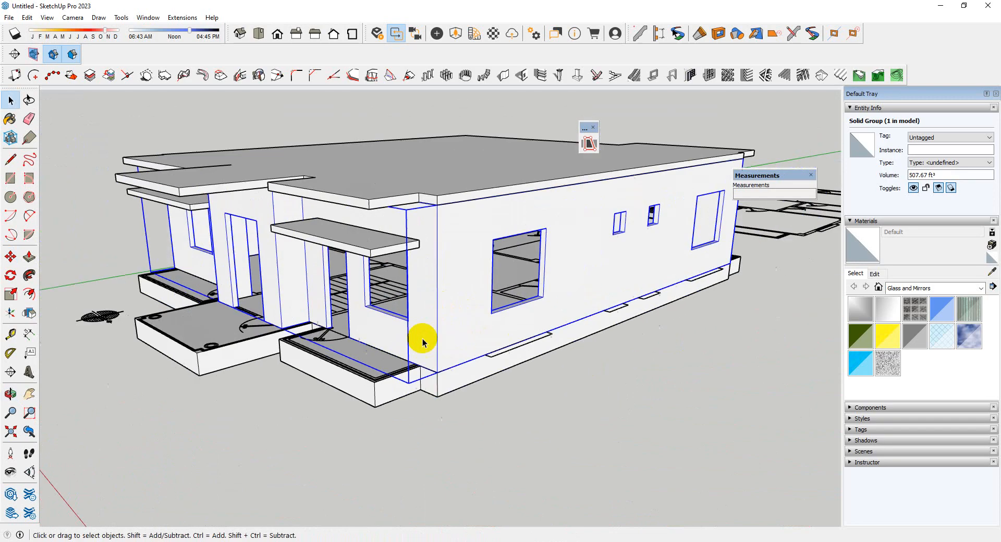
middle_drag(514, 243, 290, 311)
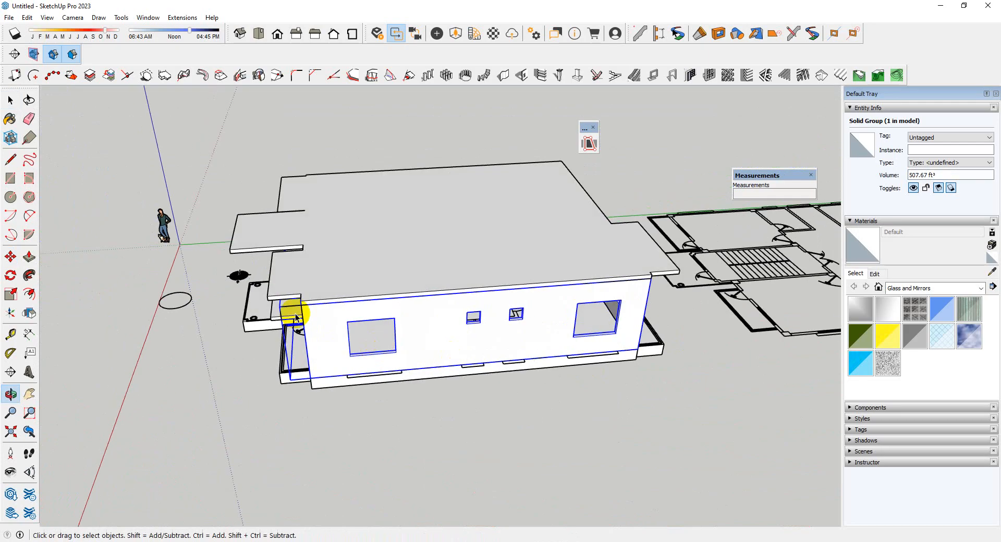
scroll(291, 311, down, 3)
scroll(708, 326, up, 6)
scroll(687, 310, down, 3)
scroll(688, 310, down, 4)
Convert the wall group into a component, keeping the default definition settings
middle_drag(522, 292, 647, 311)
scroll(398, 414, down, 2)
scroll(449, 375, up, 5)
right_click(471, 359)
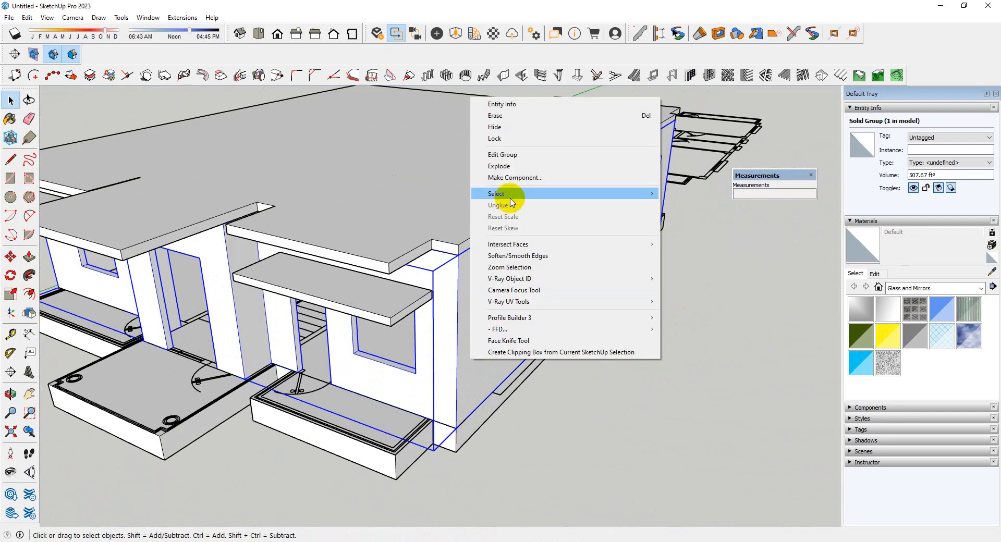
click(517, 177)
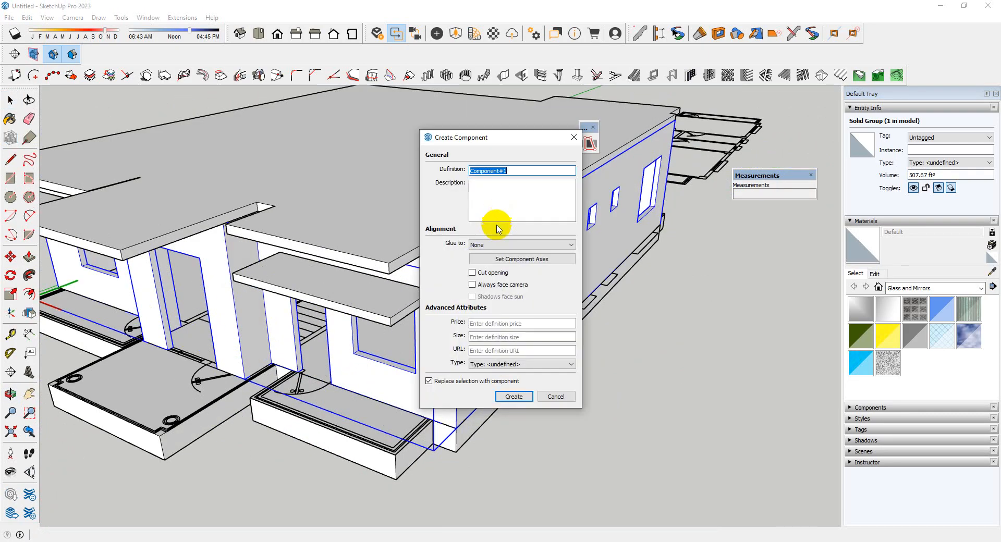
click(504, 398)
Copy the walls component together with the roof and canopy group 9' 6" straight up to form a second storey
scroll(429, 391, down, 4)
scroll(419, 278, up, 5)
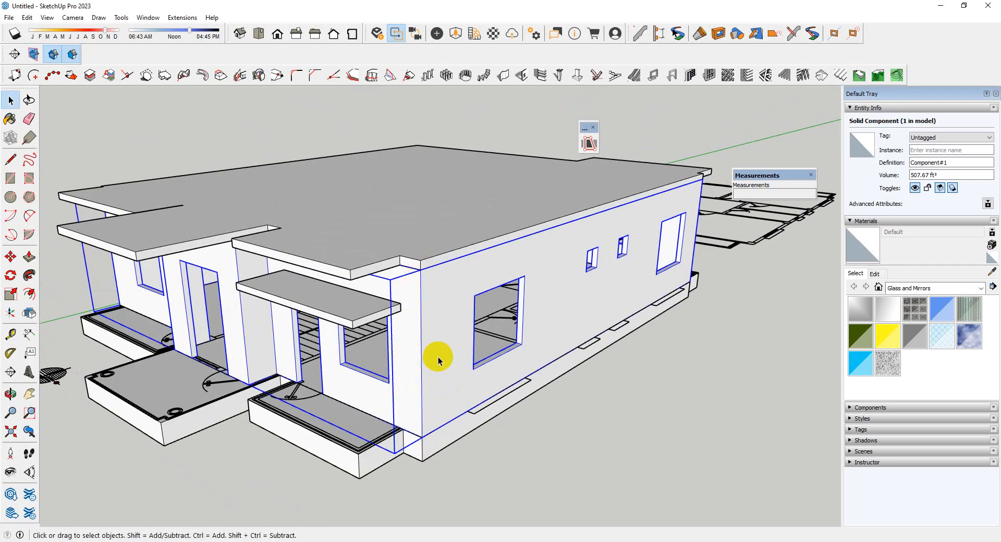
shift+click(438, 249)
scroll(429, 418, up, 4)
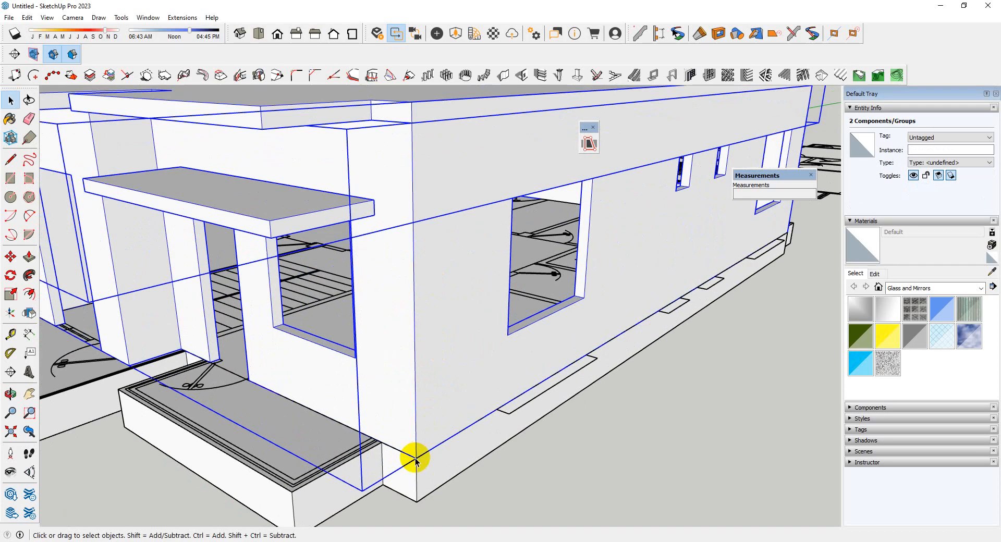
key(m)
click(416, 459)
key(ctrl)
scroll(389, 460, down, 4)
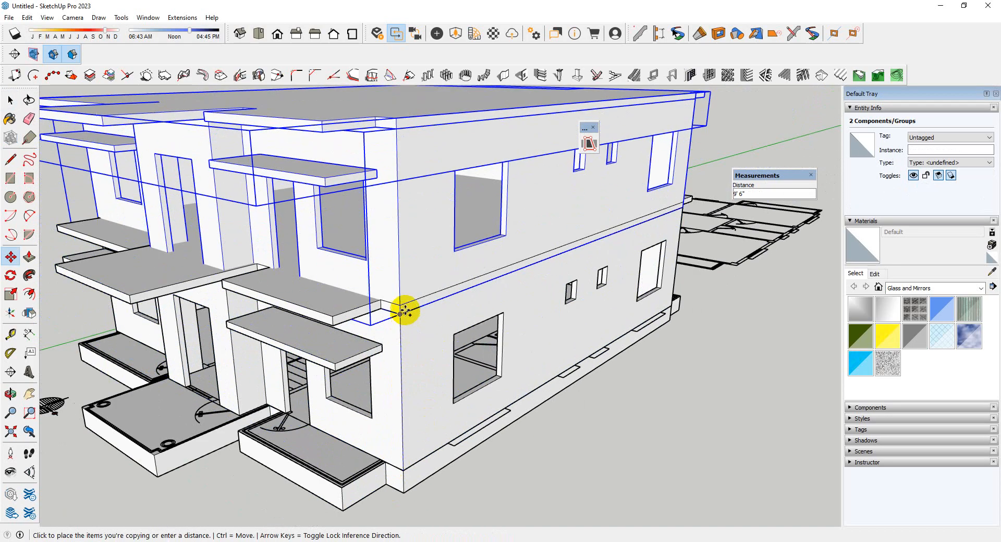
click(403, 316)
scroll(403, 316, down, 5)
middle_drag(346, 402, 537, 381)
key(space)
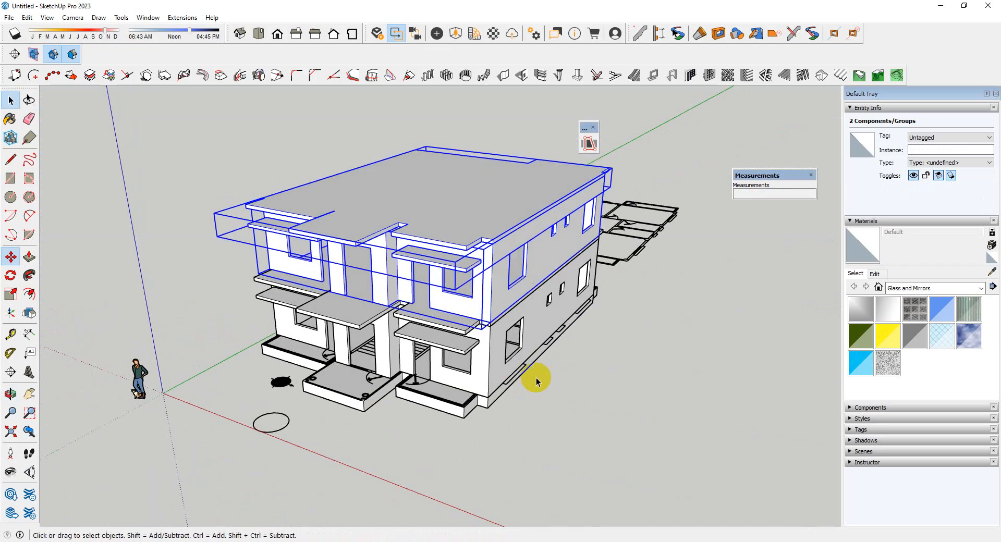
middle_drag(591, 434, 474, 412)
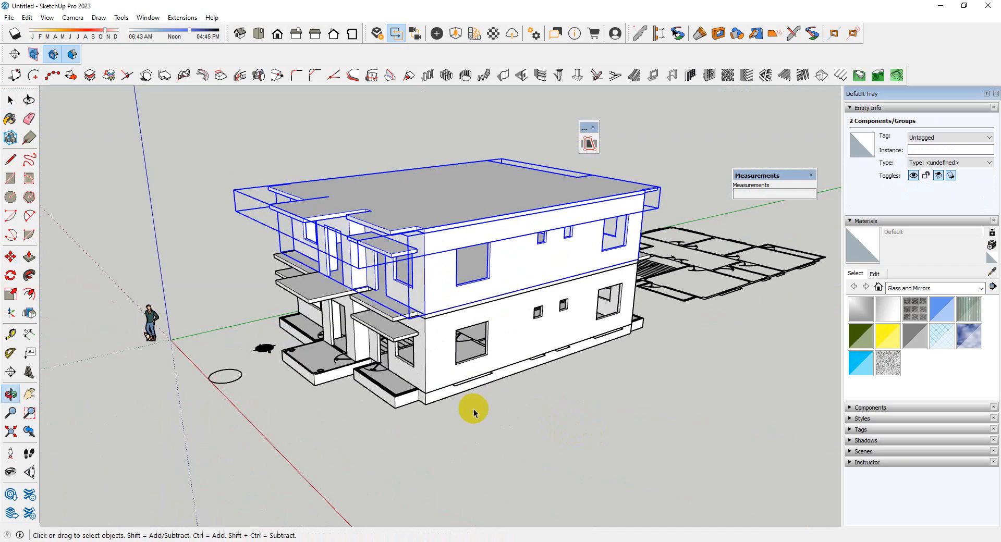
click(459, 439)
Inspect the two-storey building's front and side, checking how the upper walls, slabs and canopies line up with the lower ones
scroll(299, 131, up, 3)
scroll(298, 132, up, 2)
middle_drag(334, 282, 506, 338)
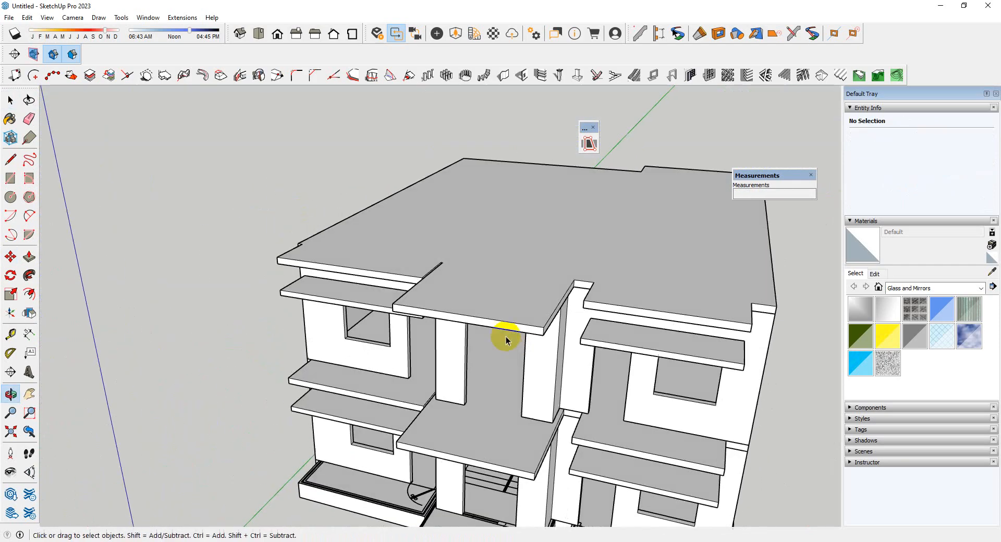
scroll(340, 277, down, 5)
middle_drag(340, 277, 442, 320)
scroll(442, 320, up, 2)
scroll(442, 323, up, 5)
middle_drag(570, 344, 476, 293)
scroll(505, 347, down, 4)
scroll(408, 234, up, 3)
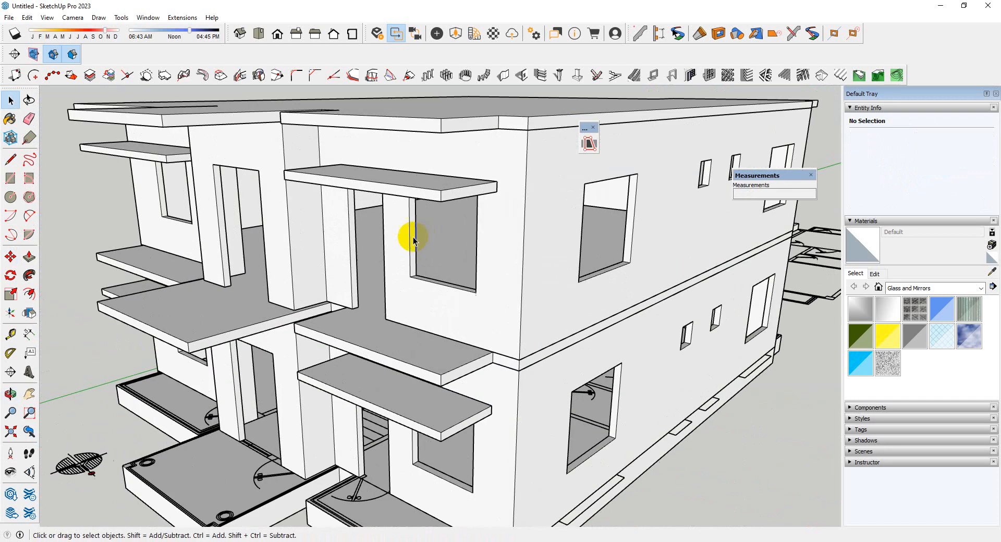
scroll(409, 235, down, 4)
middle_drag(409, 235, 473, 318)
scroll(473, 318, up, 2)
scroll(518, 342, up, 3)
Draw a rectangle filling the ground-floor window opening beside the right porch's door
middle_drag(519, 342, 610, 397)
scroll(610, 398, up, 3)
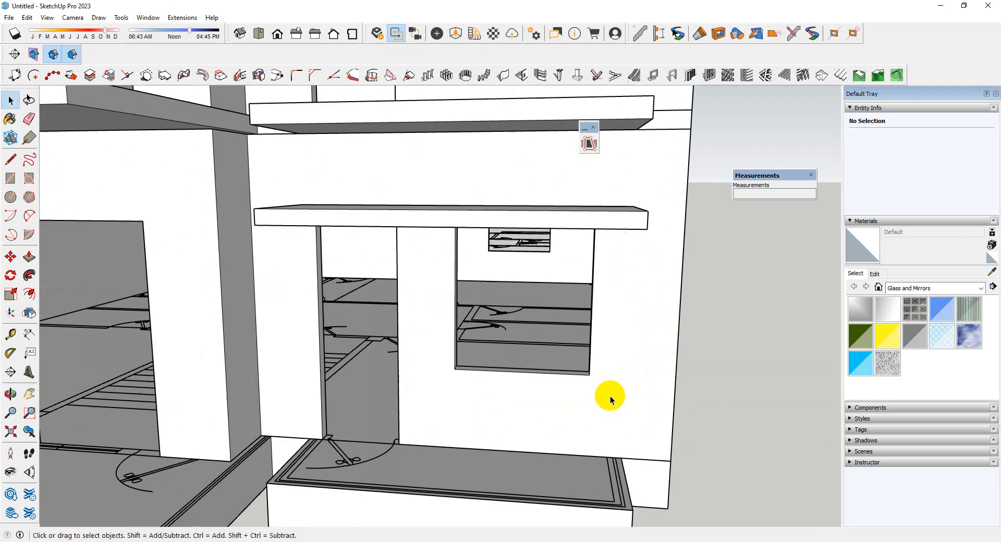
scroll(368, 346, down, 4)
middle_drag(367, 346, 515, 303)
scroll(543, 263, up, 5)
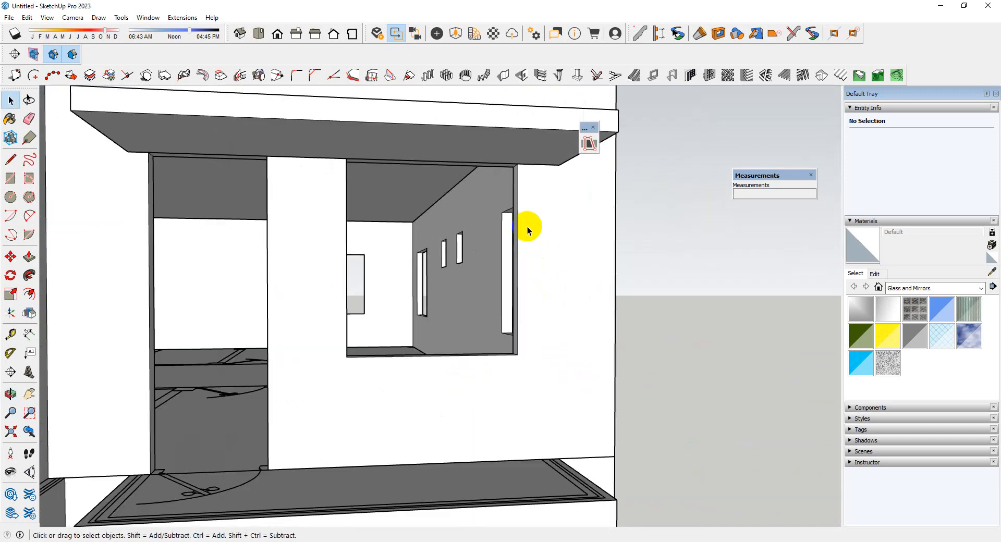
key(r)
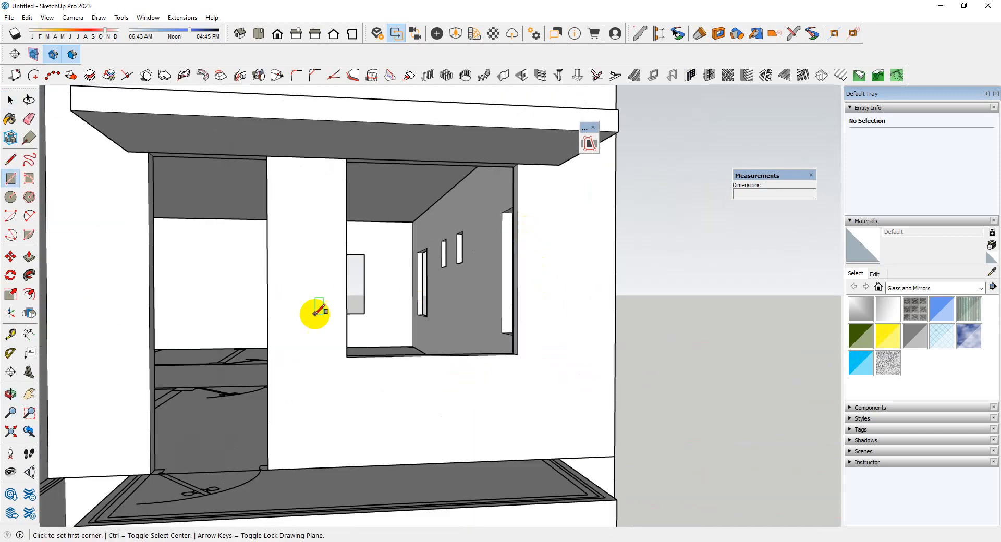
click(347, 357)
click(517, 164)
key(space)
Make a group from the window rectangle's face and edges
double_click(442, 268)
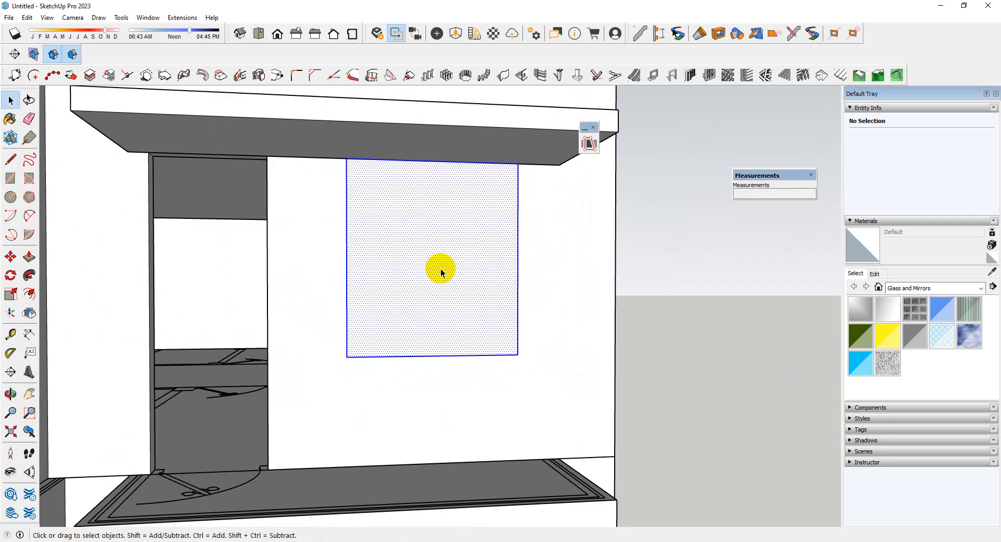
right_click(441, 269)
click(484, 363)
Open the window rectangle's group, hide the rest of the model and select the face with its edges
double_click(438, 253)
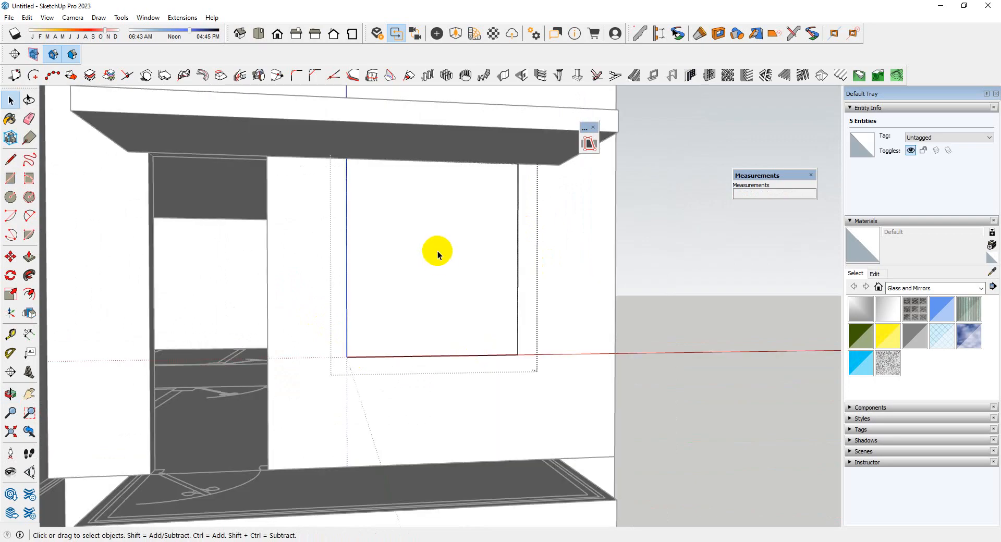
key(i)
scroll(197, 293, down, 3)
drag(215, 167, 729, 487)
scroll(339, 273, up, 4)
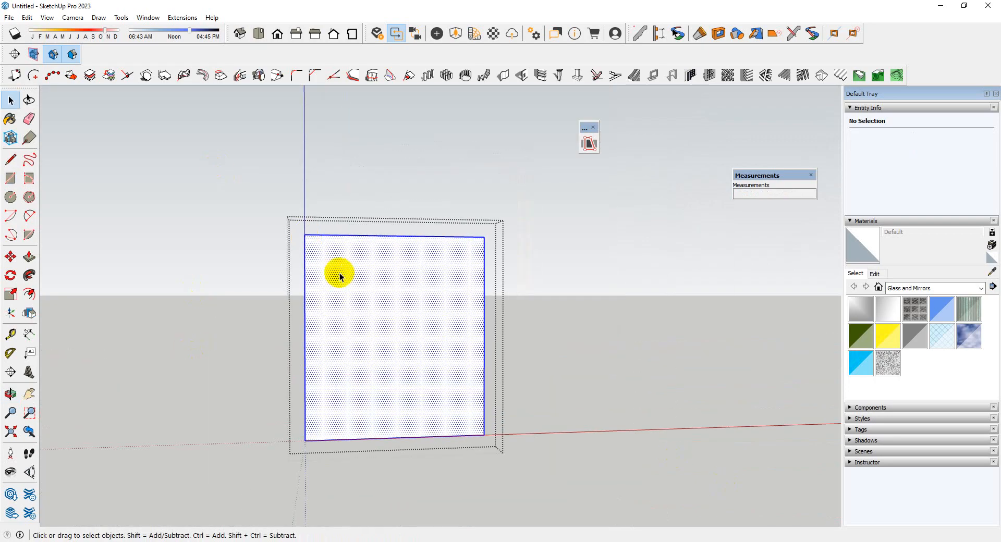
Start dividing the selected window face into panels
scroll(433, 289, down, 2)
middle_drag(440, 300, 469, 302)
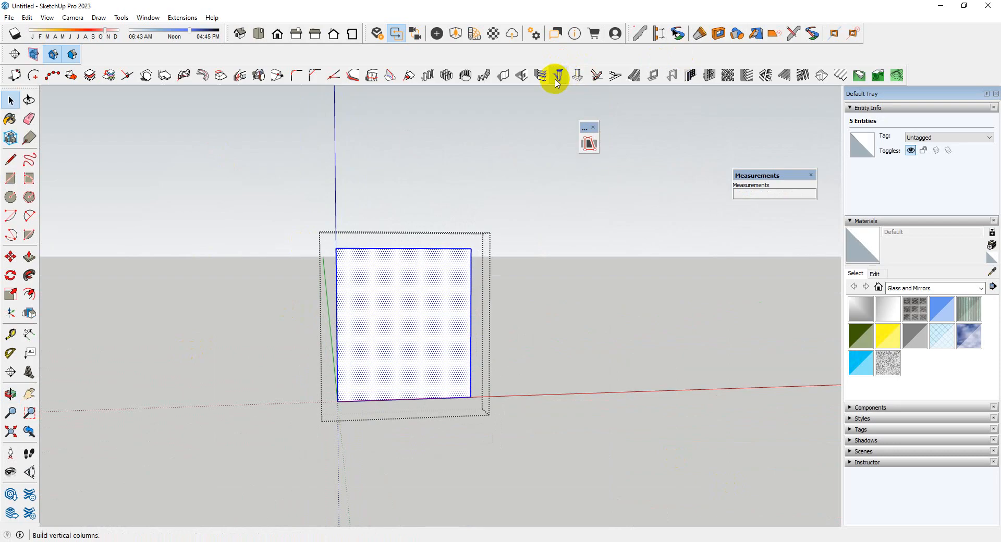
click(709, 76)
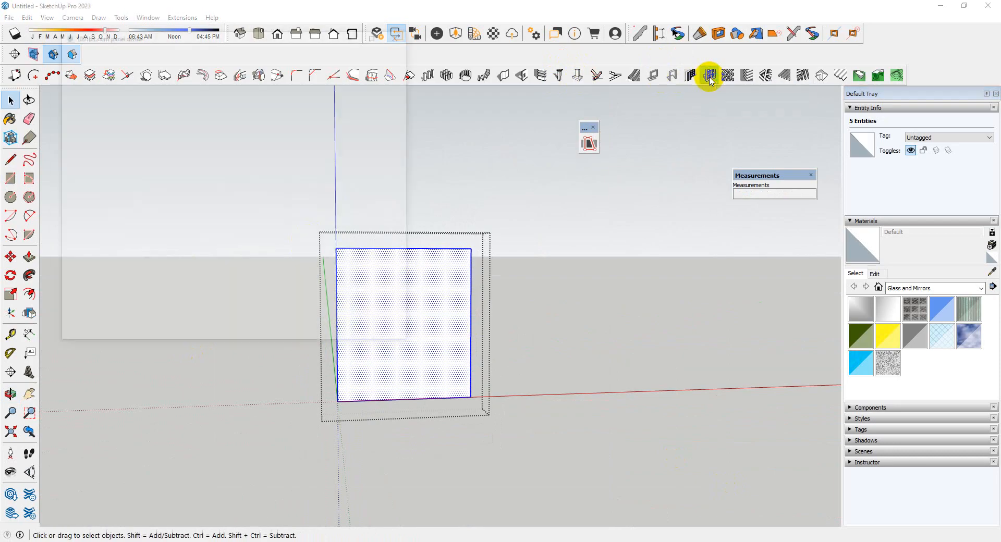
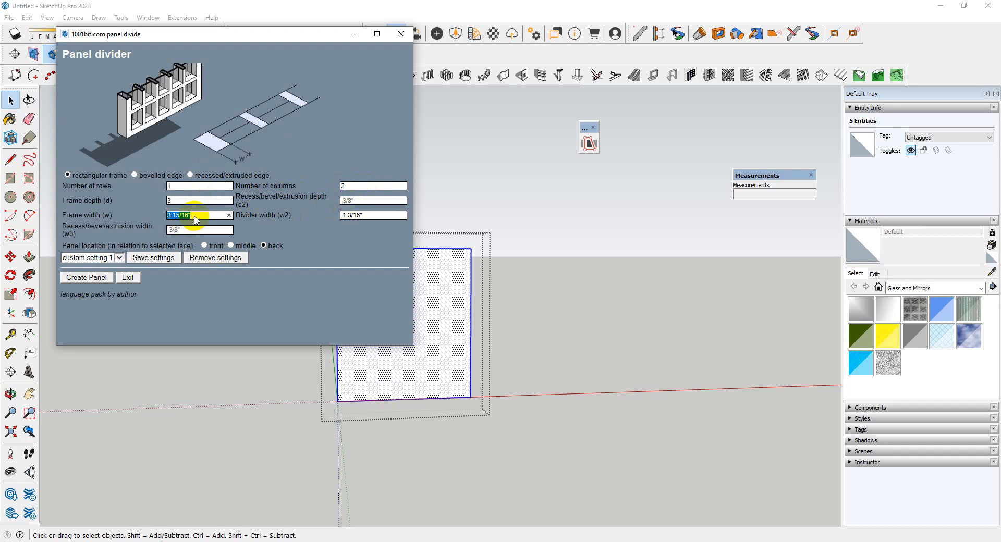
Create the panels in 1 row and 2 columns, frame depth 3, frame and divider width 2, located at the back, and close the window group
click(96, 276)
click(463, 399)
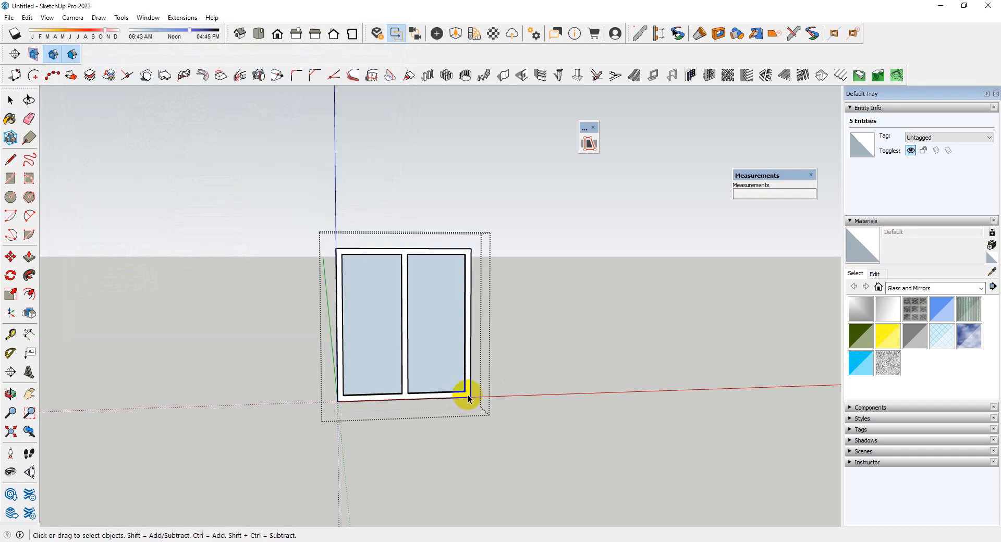
scroll(409, 310, down, 3)
click(468, 382)
middle_drag(469, 383, 275, 351)
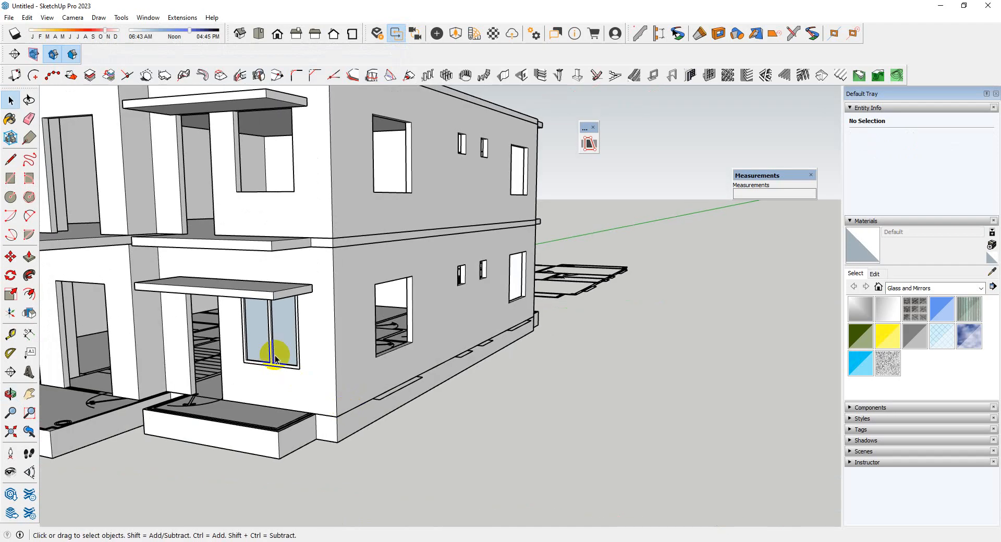
Convert the ground-floor window group beside the right porch into a component
scroll(290, 353, up, 3)
right_click(290, 355)
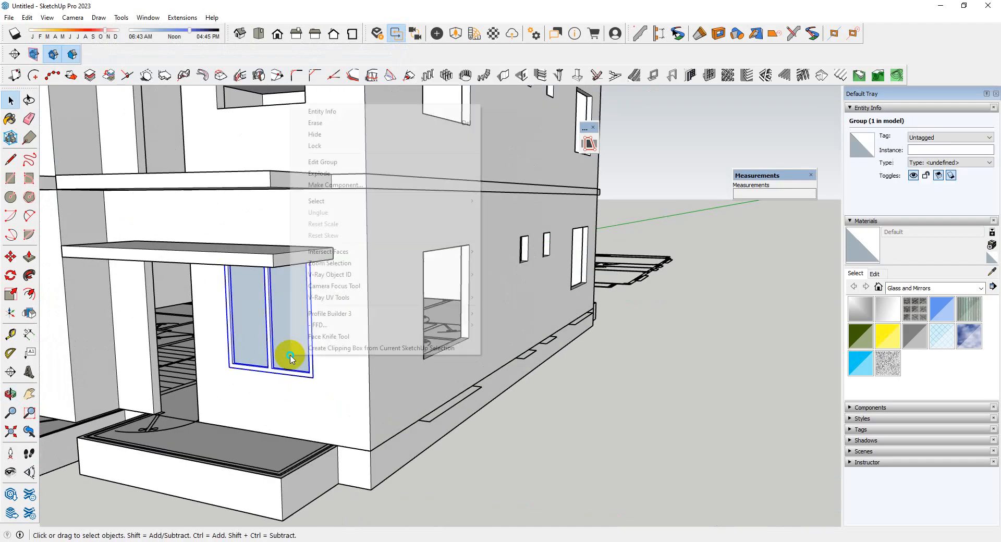
click(344, 185)
click(513, 396)
Copy the ground-floor window component straight up into the upper-floor opening above it
scroll(346, 380, up, 4)
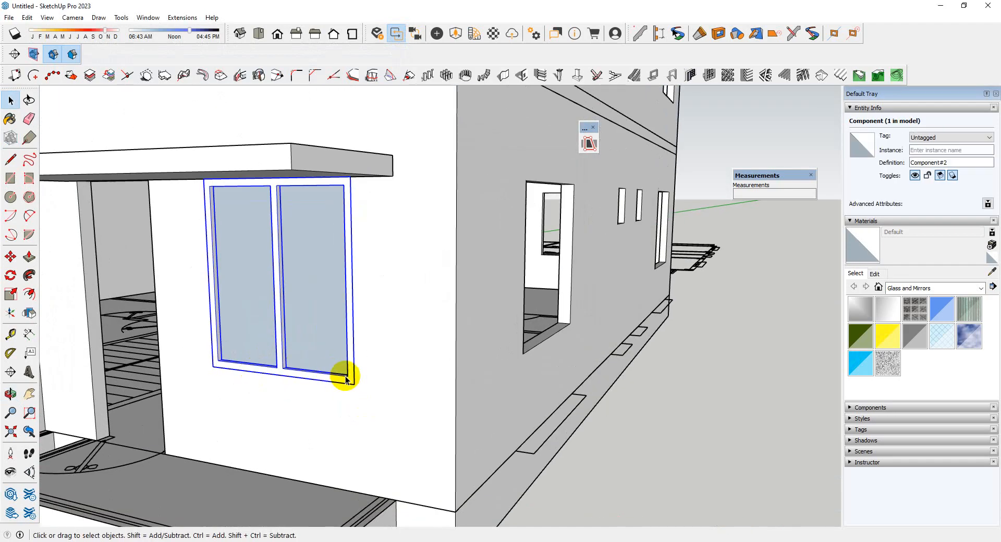
key(m)
key(ctrl)
click(354, 385)
scroll(355, 387, down, 3)
scroll(360, 393, down, 1)
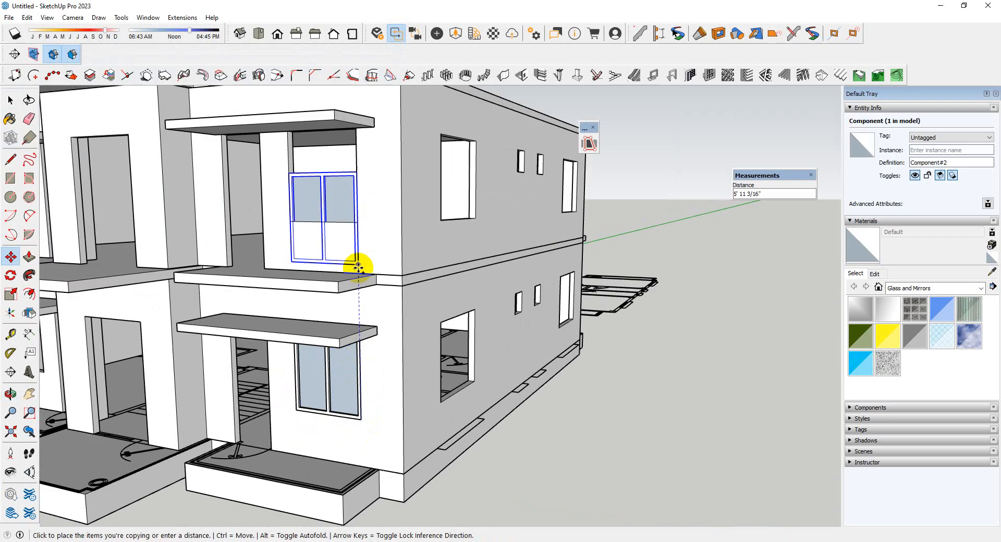
scroll(358, 260, up, 2)
click(359, 202)
scroll(412, 245, down, 5)
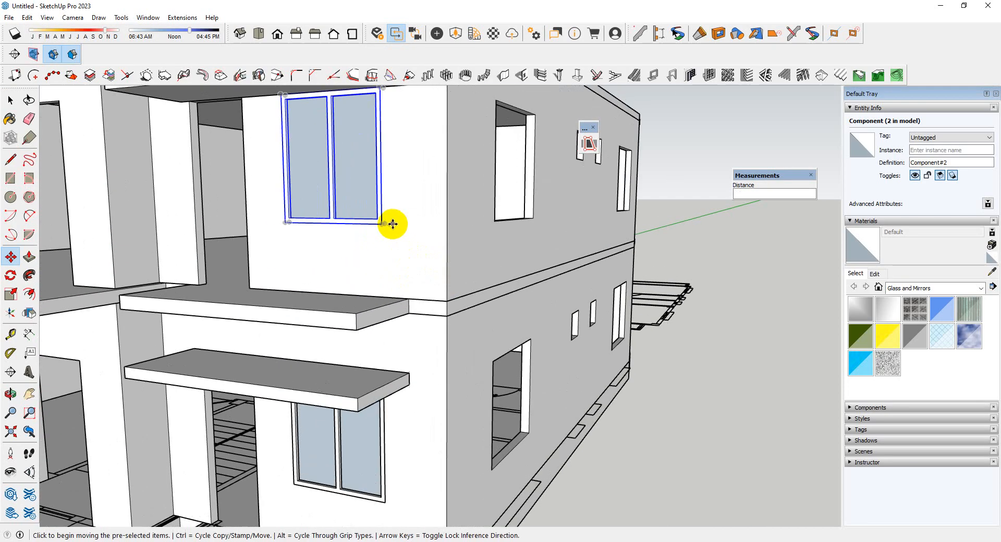
Copy both right-hand windows across the front facade into the matching ground-floor and upper-floor openings of the left wing
key(space)
scroll(394, 407, up, 2)
scroll(404, 281, up, 2)
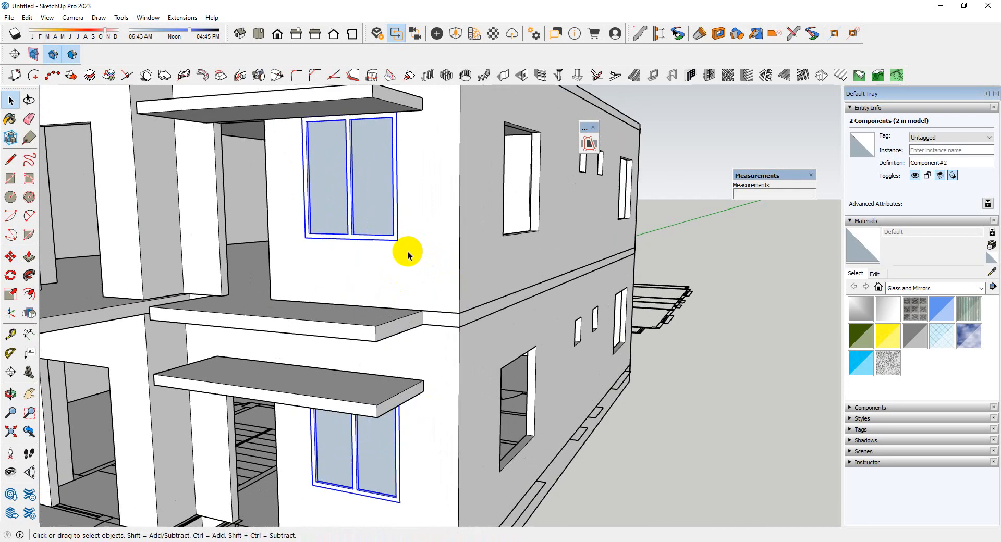
click(398, 240)
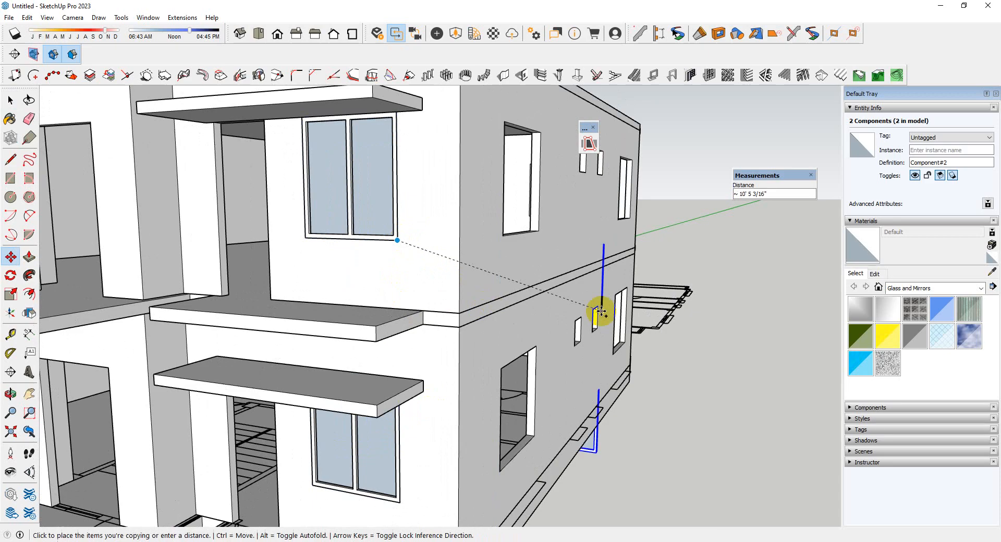
scroll(357, 280, down, 4)
scroll(358, 279, up, 5)
click(354, 277)
scroll(456, 286, down, 4)
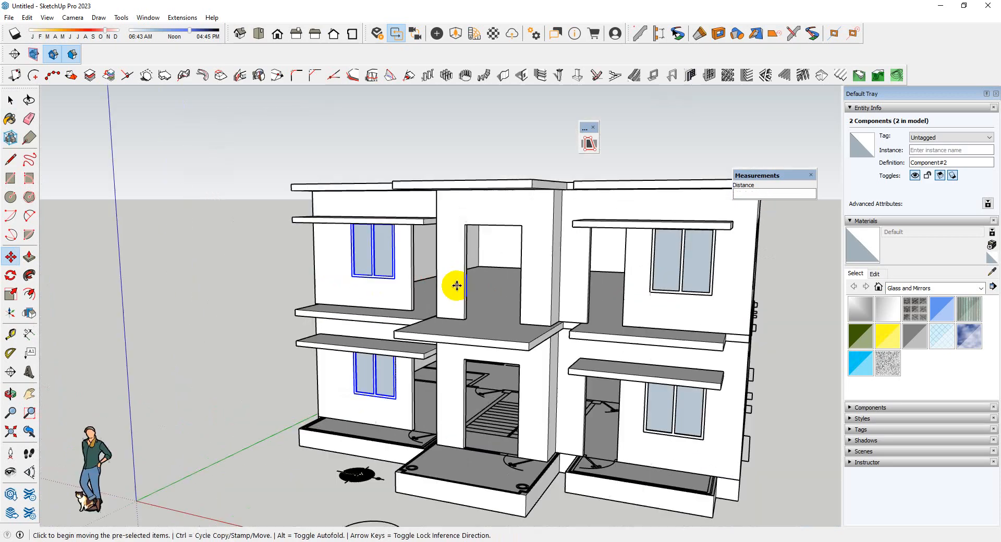
middle_drag(456, 286, 417, 381)
scroll(511, 375, down, 4)
key(space)
click(549, 381)
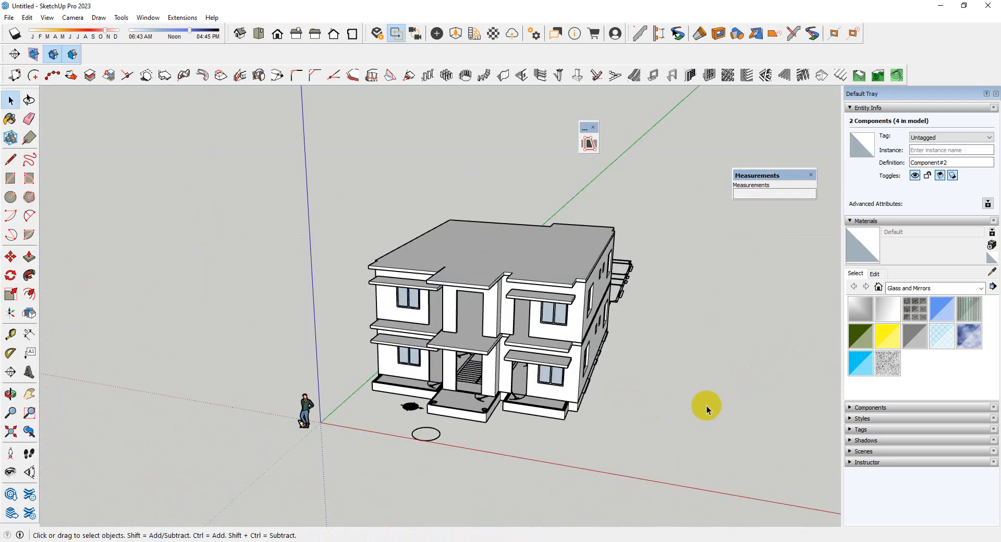
click(707, 409)
Choose Translucent Glass Gray from the Glass and Mirrors materials for painting
middle_drag(706, 410, 603, 405)
scroll(446, 469, up, 4)
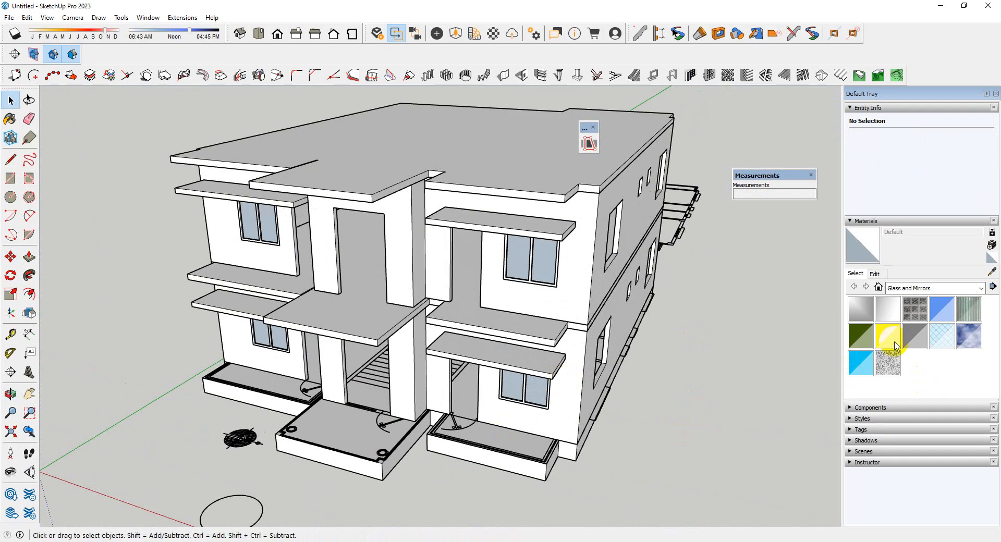
click(916, 288)
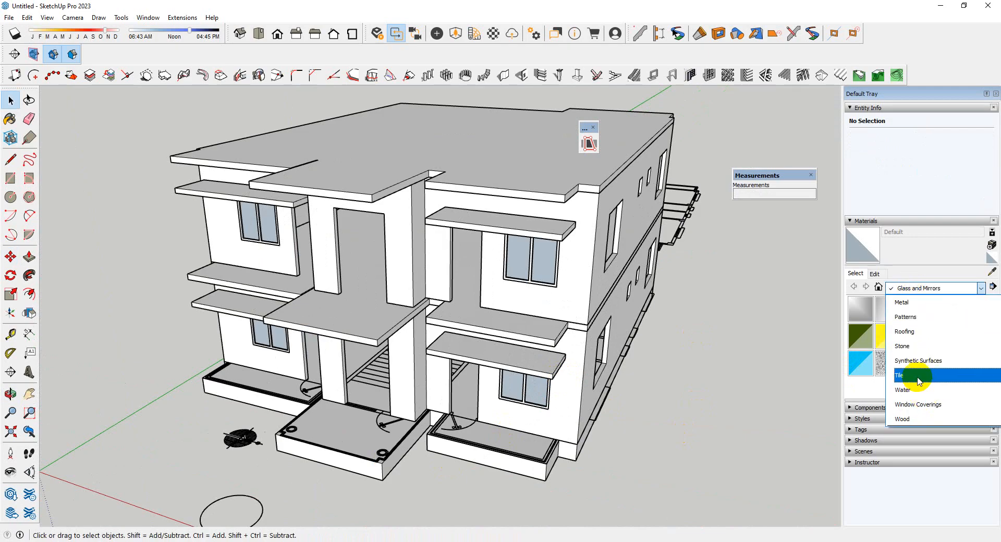
scroll(912, 367, up, 3)
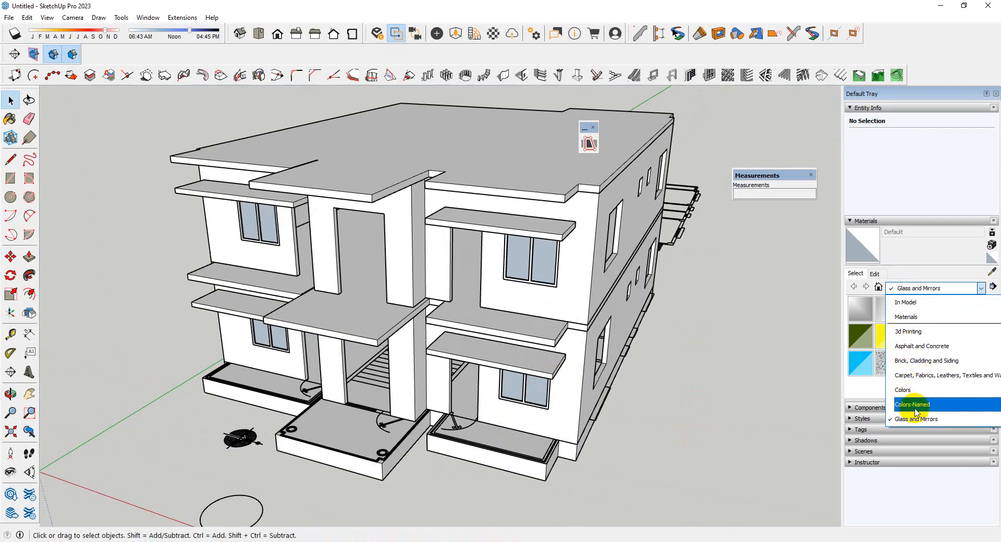
click(916, 420)
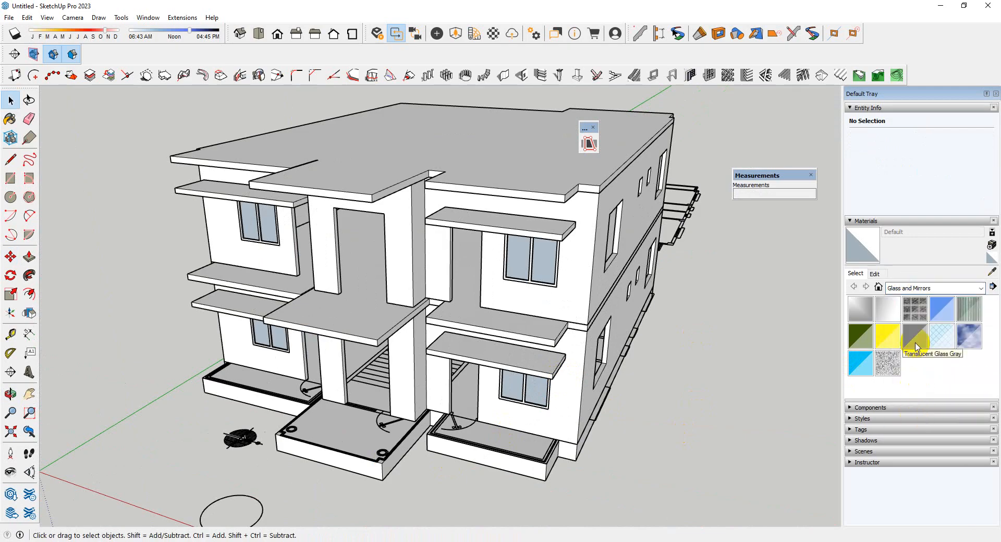
click(917, 347)
Open the window component down to its glass and paint both panes with Translucent Glass Gray
scroll(483, 422, up, 5)
double_click(436, 397)
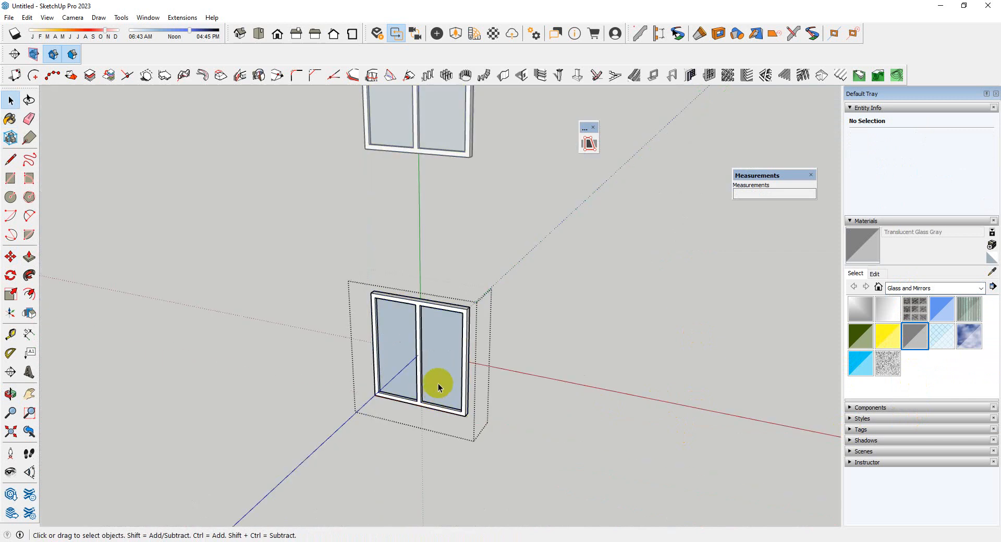
double_click(440, 387)
double_click(439, 383)
drag(311, 253, 653, 507)
scroll(428, 376, up, 3)
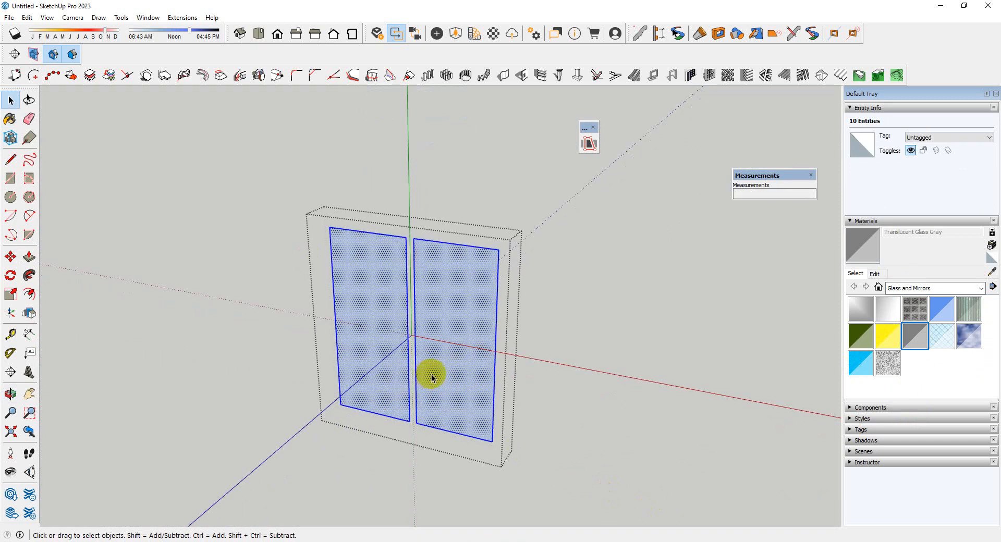
key(b)
click(431, 377)
scroll(448, 365, down, 5)
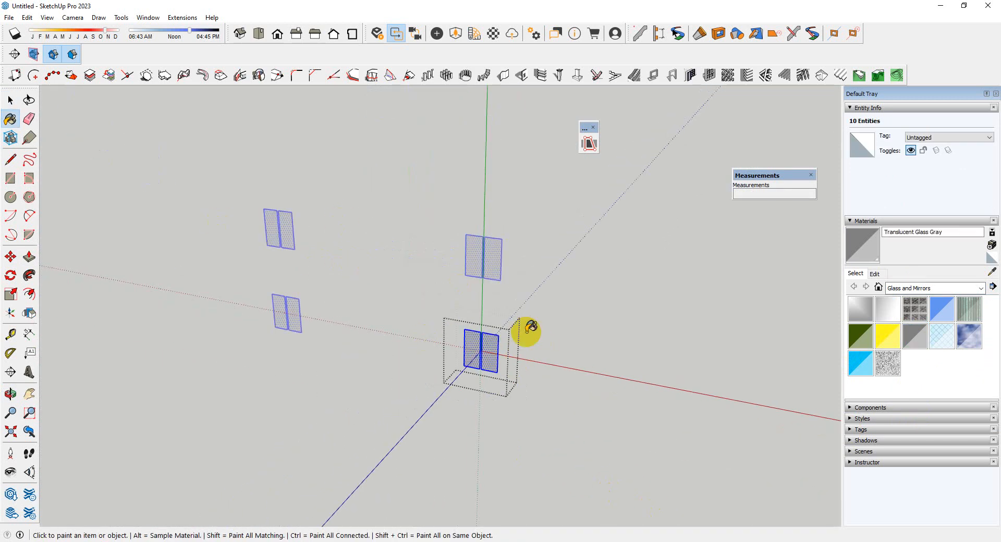
key(space)
click(554, 406)
click(563, 421)
Choose the dark grey Color M06 from the Colors material collection for painting
scroll(482, 360, up, 3)
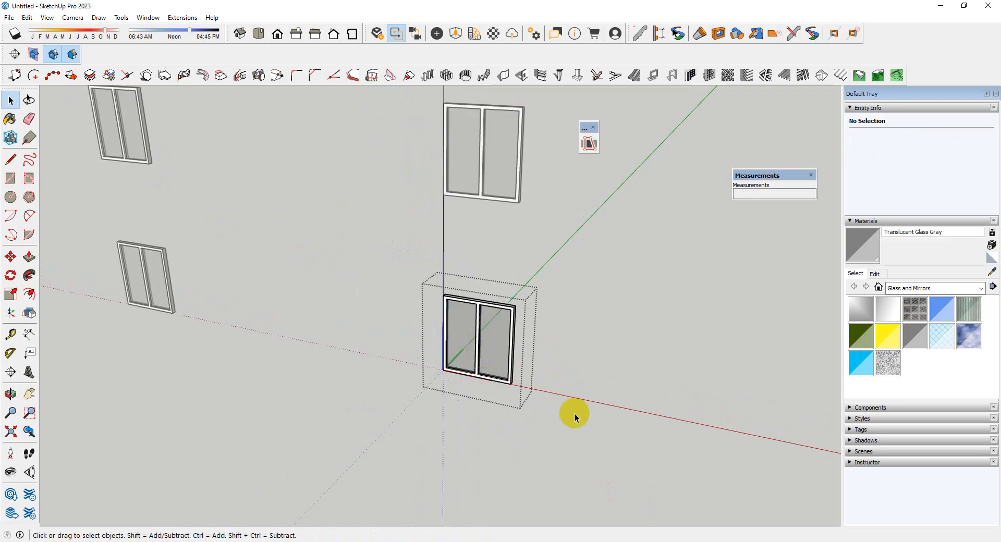
click(950, 290)
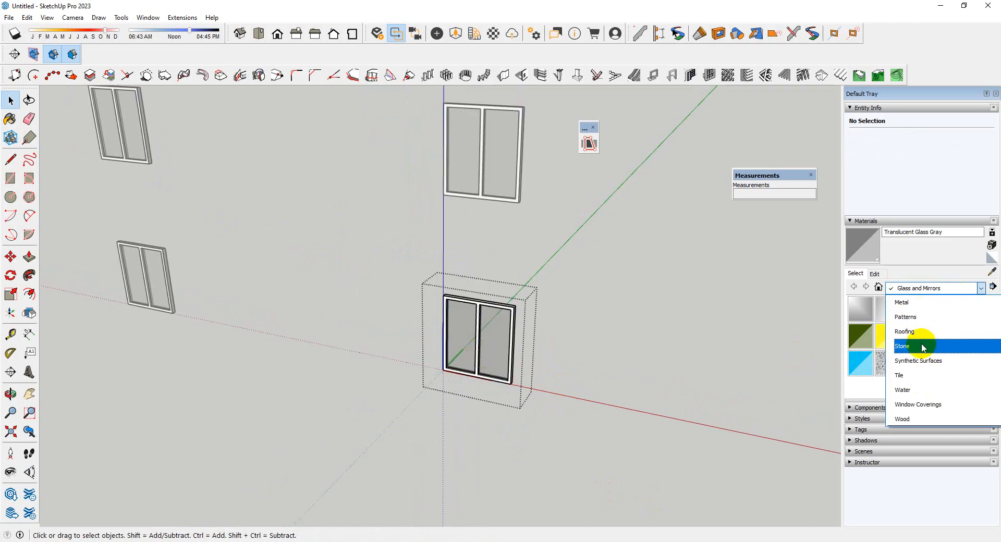
scroll(921, 344, up, 3)
scroll(919, 373, down, 3)
scroll(917, 360, up, 1)
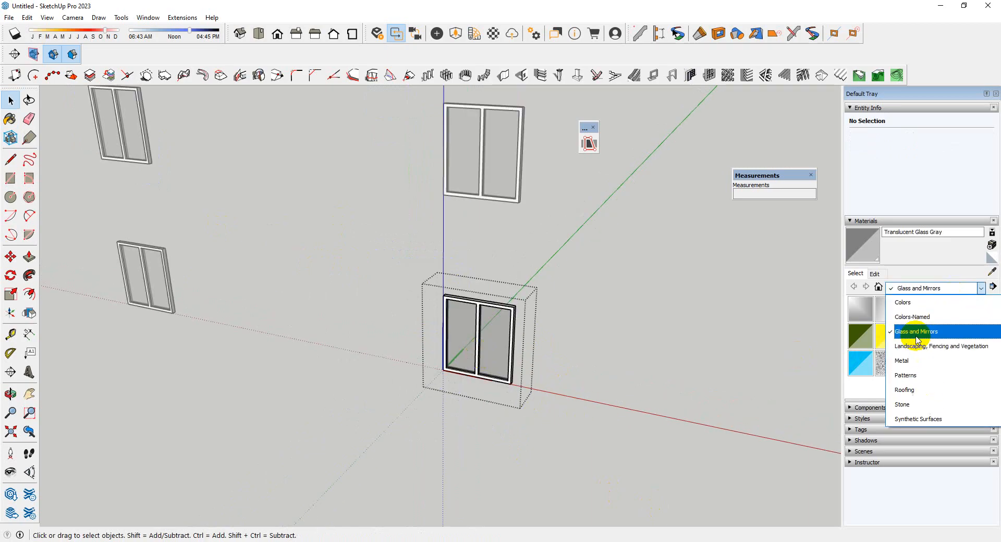
click(913, 306)
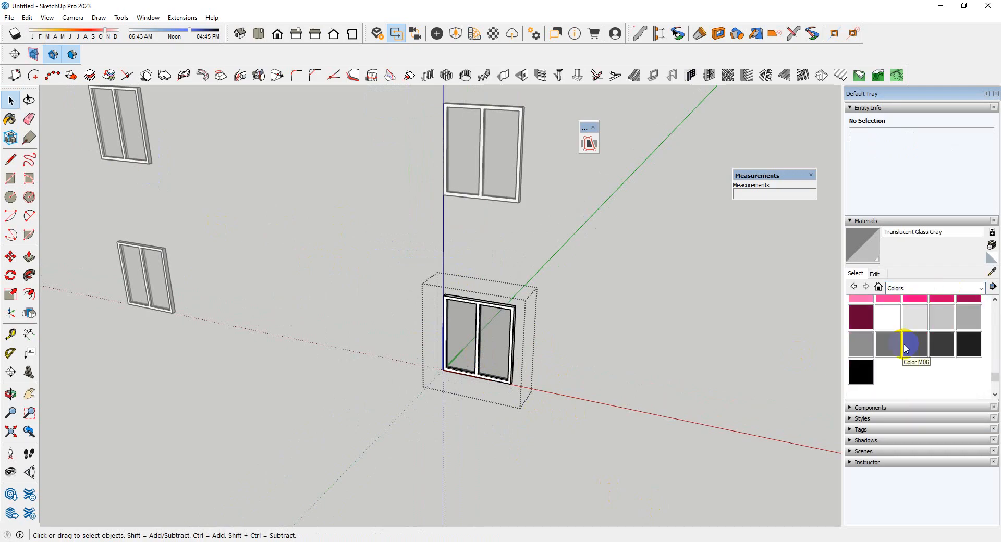
click(908, 350)
scroll(531, 322, up, 8)
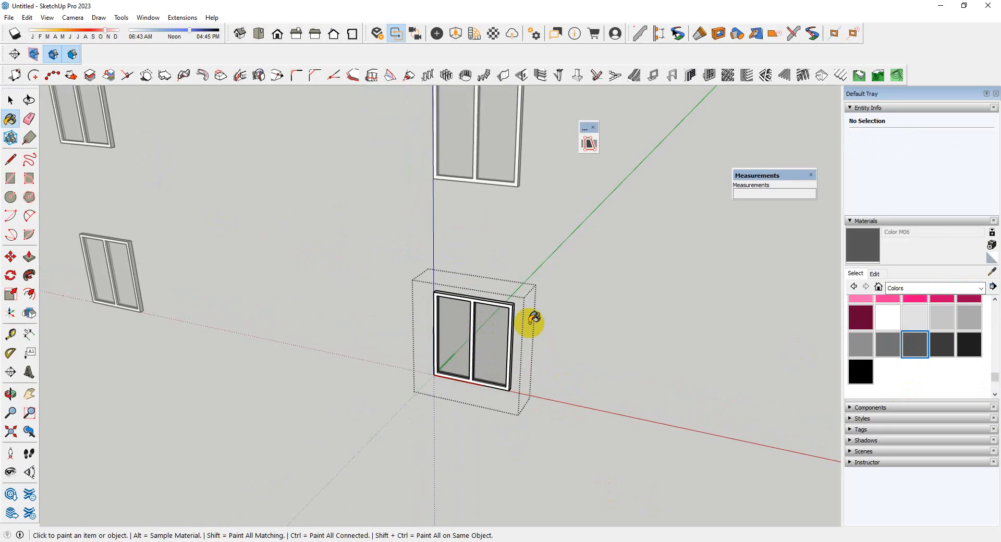
Paint the whole window frame with Color M06 and close the window component
key(space)
triple_click(516, 307)
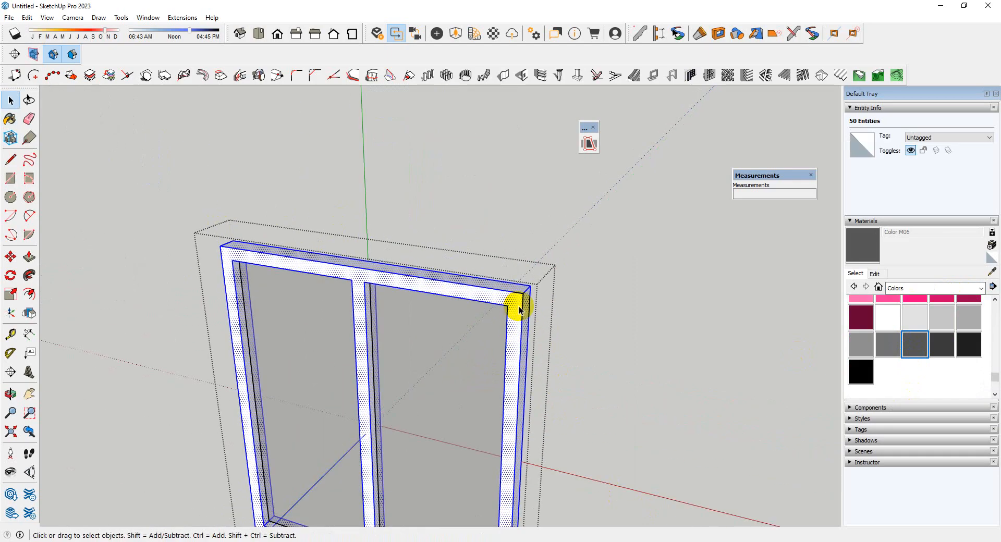
click(519, 305)
scroll(473, 217, down, 3)
key(space)
click(623, 340)
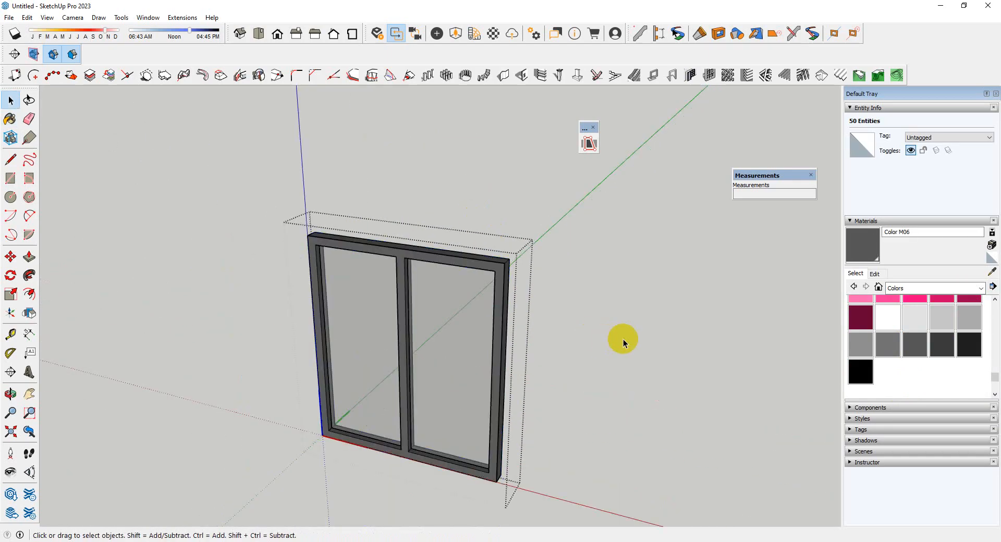
mouse_move(669, 351)
middle_down()
mouse_move(631, 356)
mouse_move(589, 344)
mouse_move(574, 415)
mouse_move(590, 255)
mouse_move(599, 333)
mouse_move(662, 257)
mouse_move(569, 376)
mouse_move(495, 351)
middle_up()
click(566, 312)
scroll(566, 311, down, 5)
scroll(599, 334, down, 3)
scroll(496, 351, up, 4)
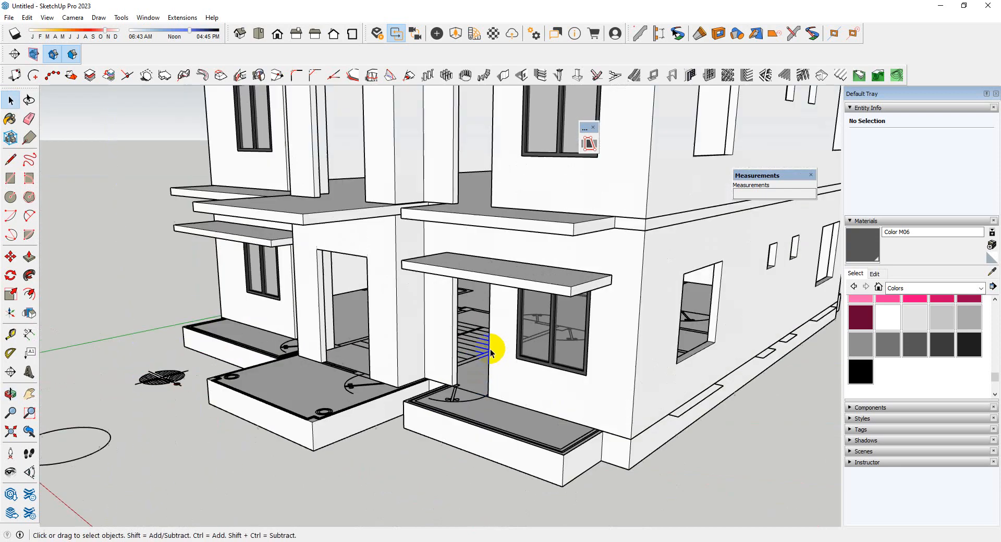
scroll(484, 354, down, 3)
Switch to the Chrome browser, search for cgtips in a new tab and open the CGTIPS free SketchUp models site
mouse_move(219, 534)
click(186, 514)
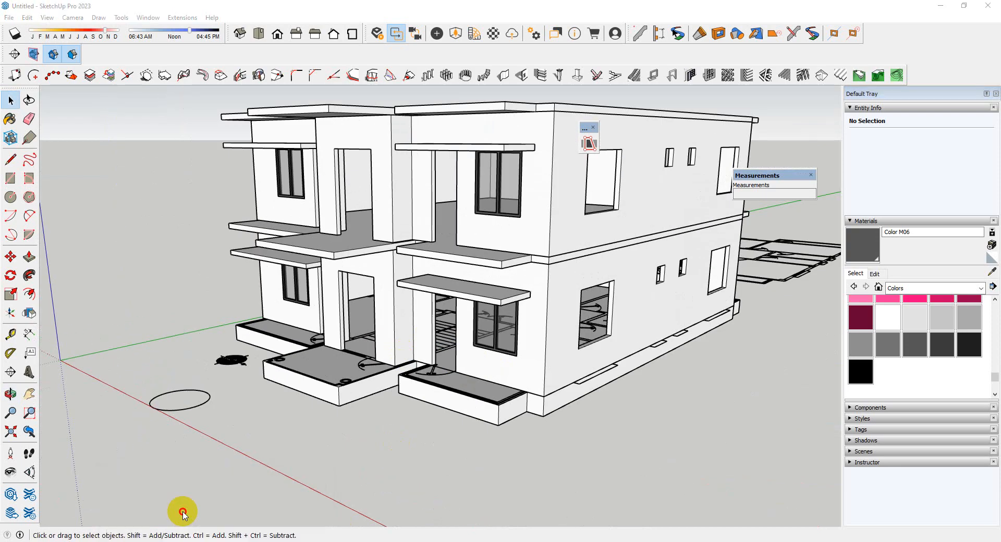
click(972, 101)
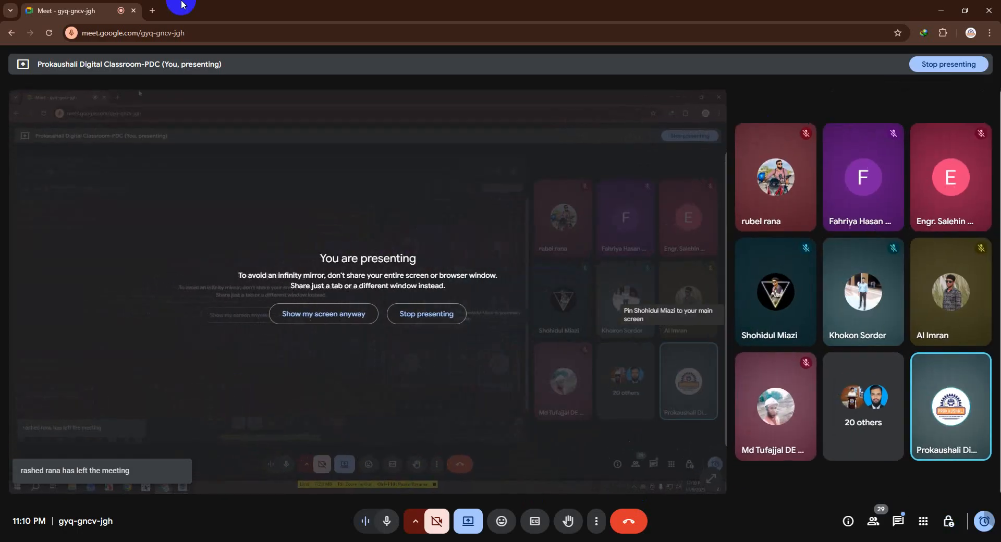
click(151, 11)
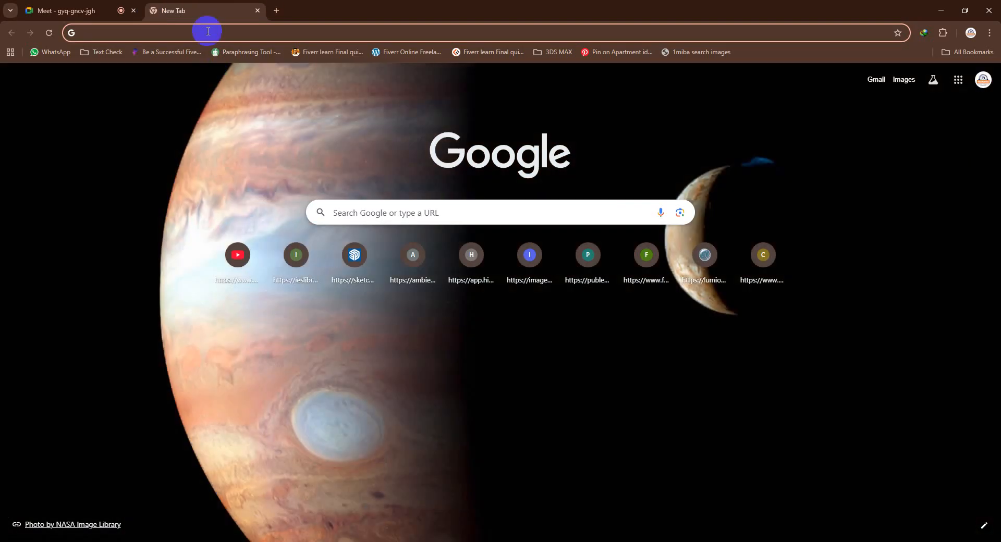
click(207, 31)
click(200, 54)
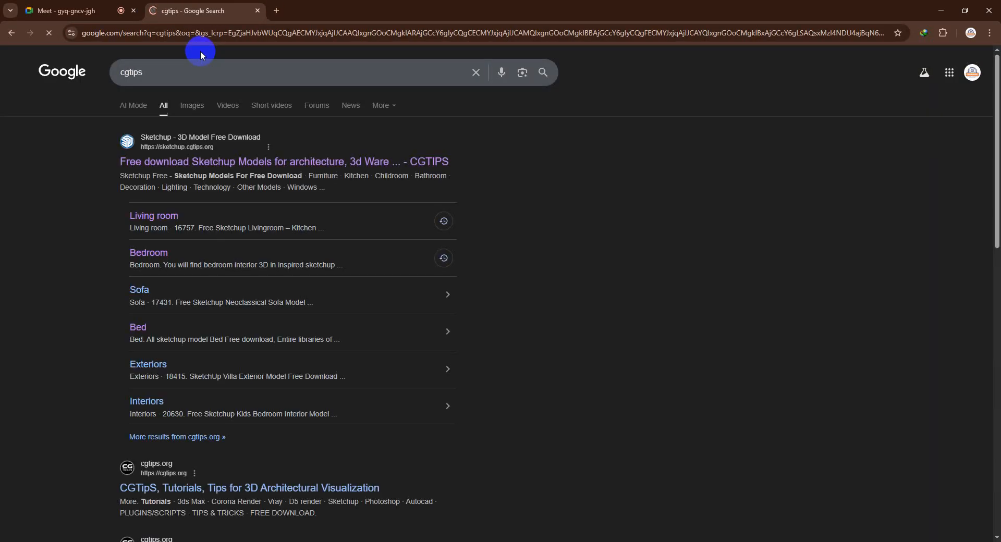
click(221, 159)
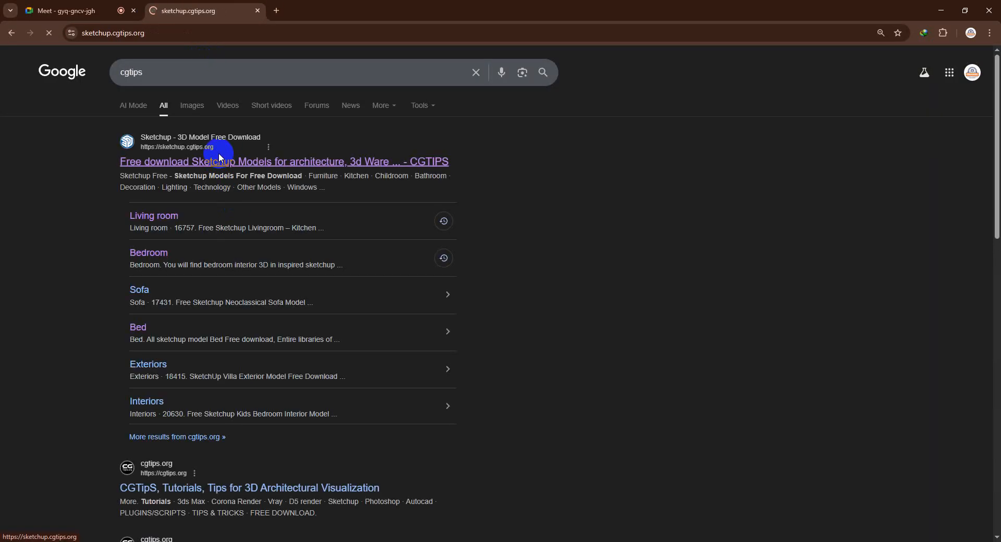
Find the Other Models categories on the CGTIPS site and open the Doors category
scroll(227, 209, down, 5)
scroll(328, 261, down, 3)
scroll(327, 254, up, 2)
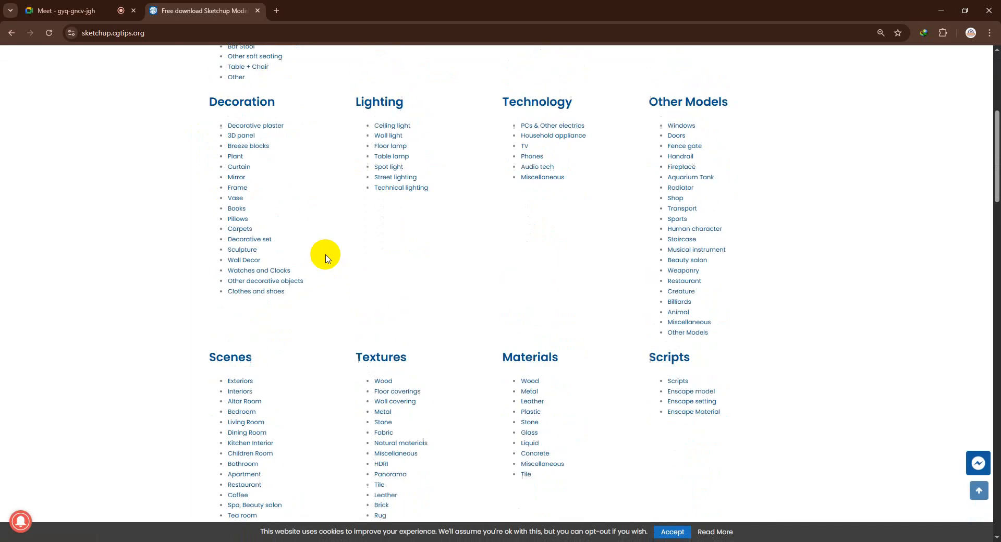
scroll(678, 339, down, 1)
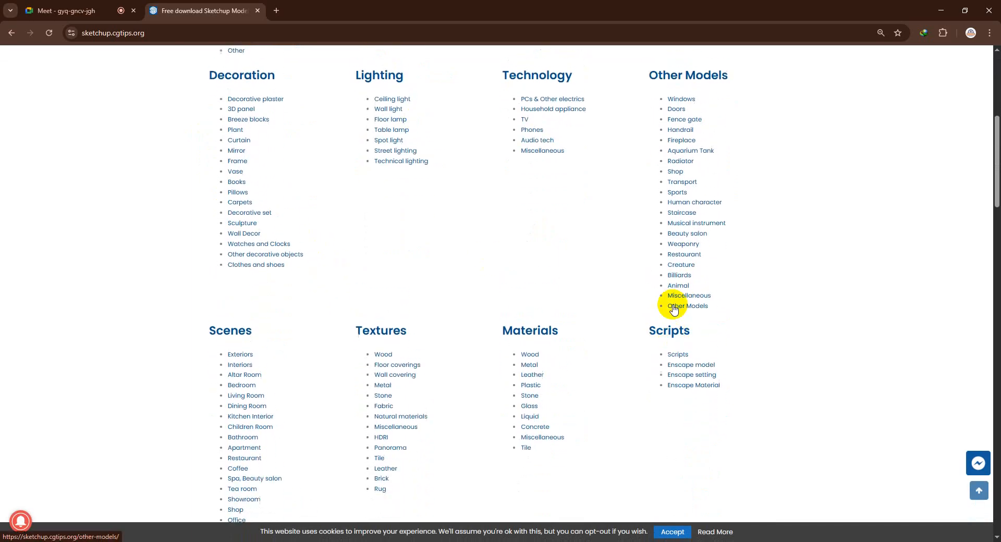
click(674, 105)
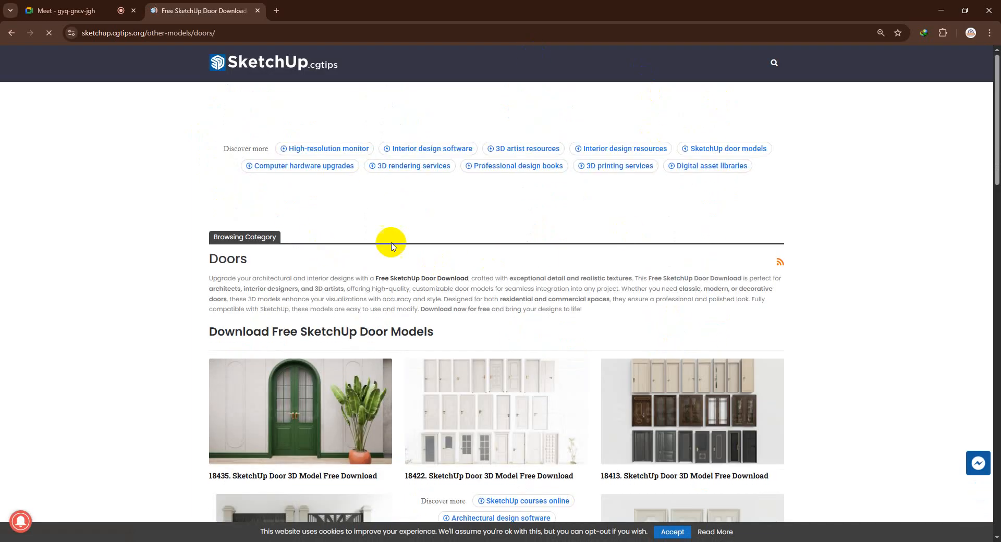
Browse the door models and open the page for 18148. SketchUp Door 3D Model Free Download
scroll(391, 241, down, 4)
scroll(515, 271, down, 5)
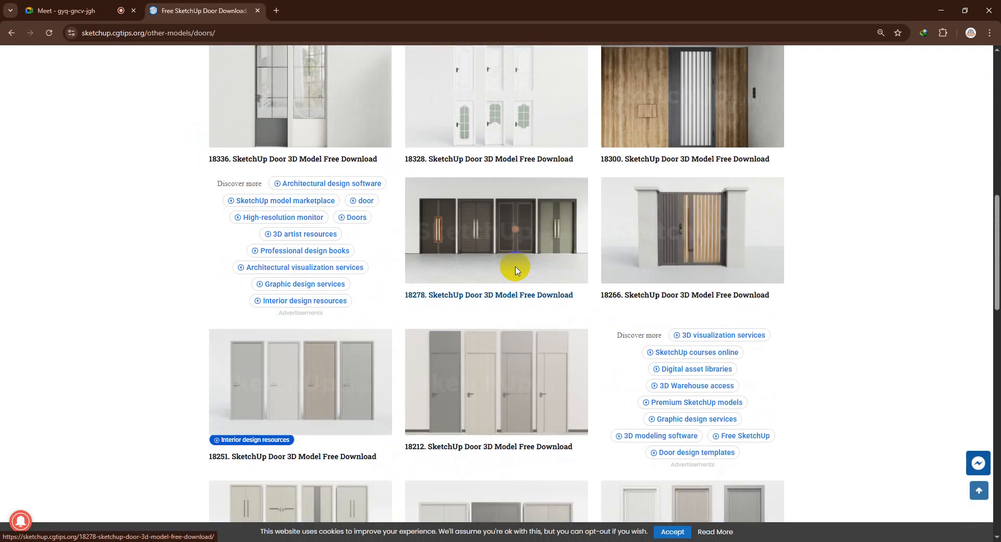
scroll(553, 232, down, 3)
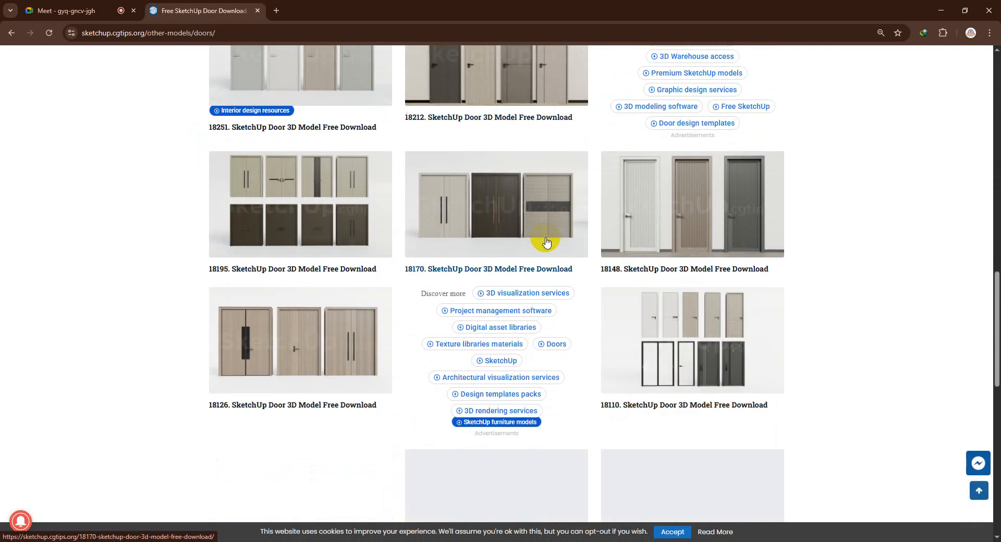
scroll(597, 212, down, 1)
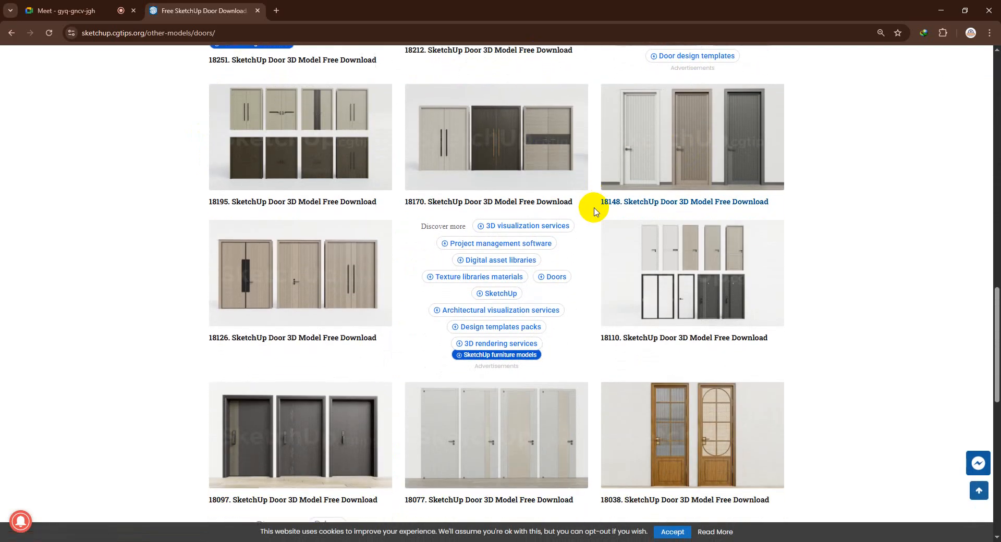
click(687, 143)
click(522, 326)
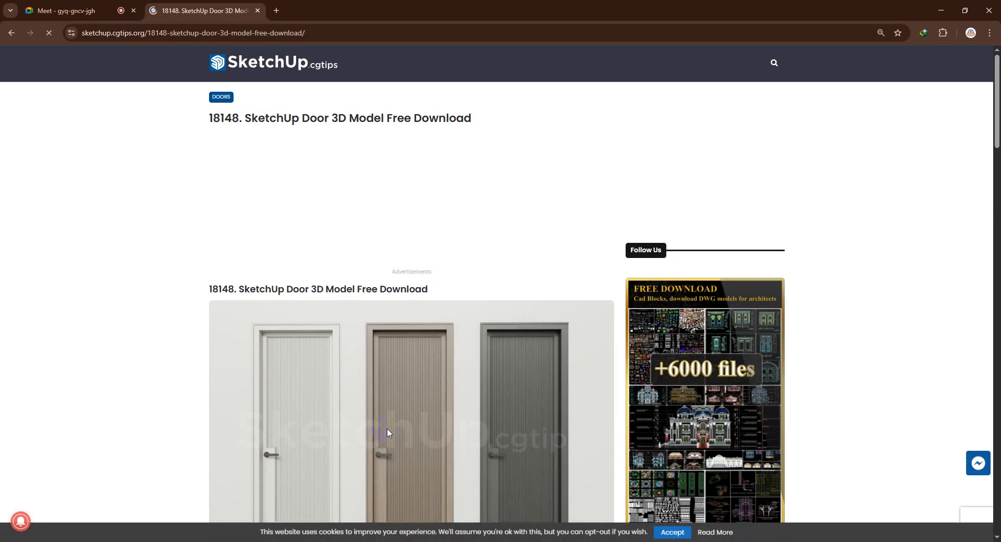
Copy the 18148 door model's download link from its page and open it in a new tab
scroll(565, 339, down, 12)
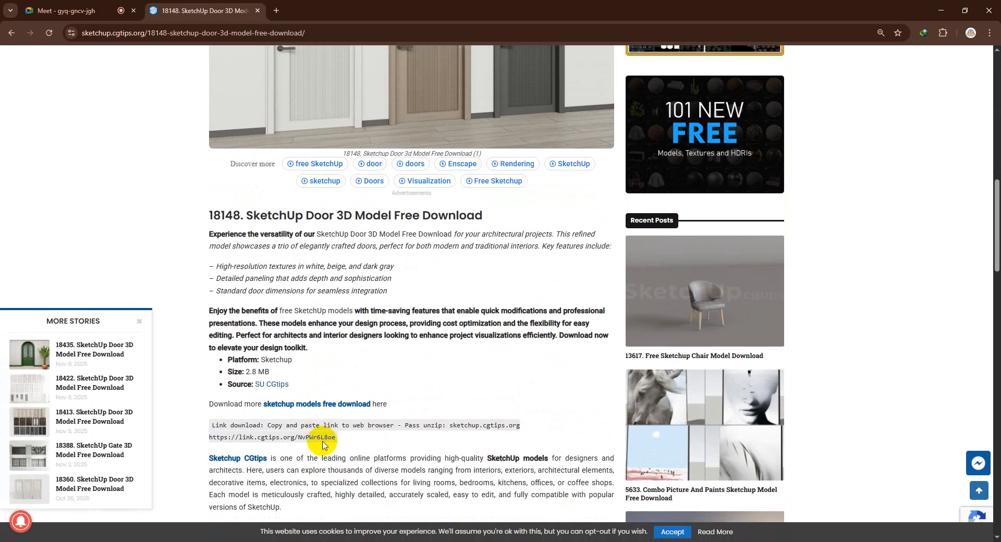
triple_click(324, 443)
key(ctrl+c)
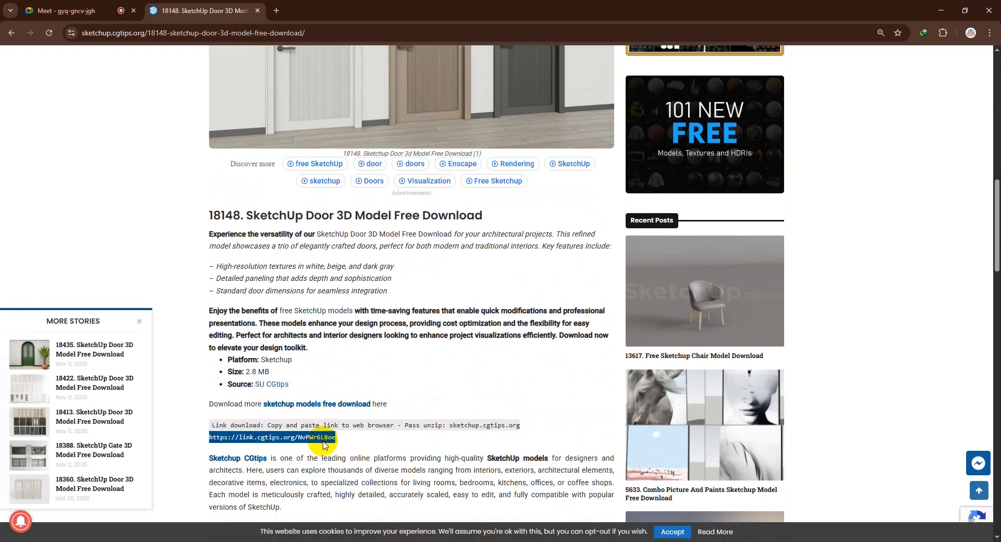
right_click(327, 438)
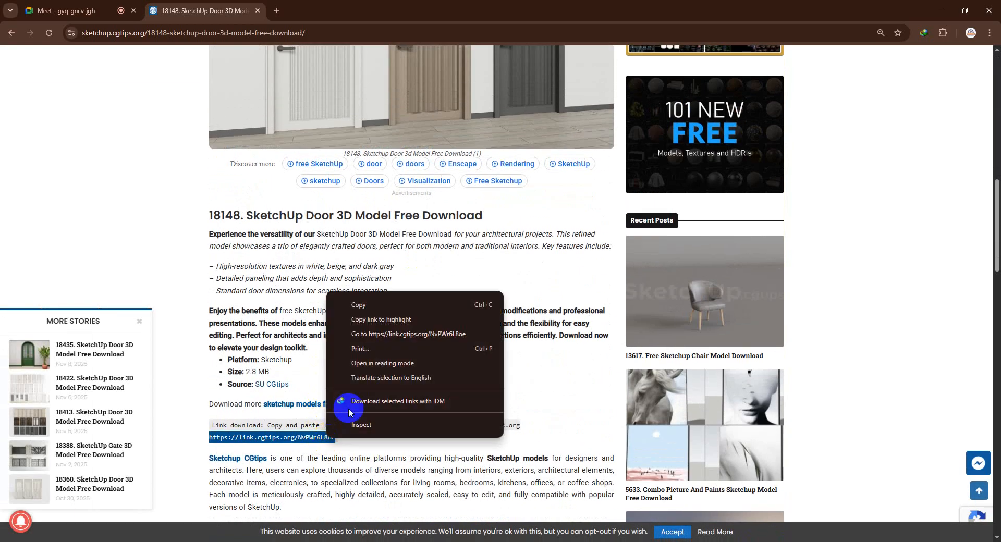
click(372, 308)
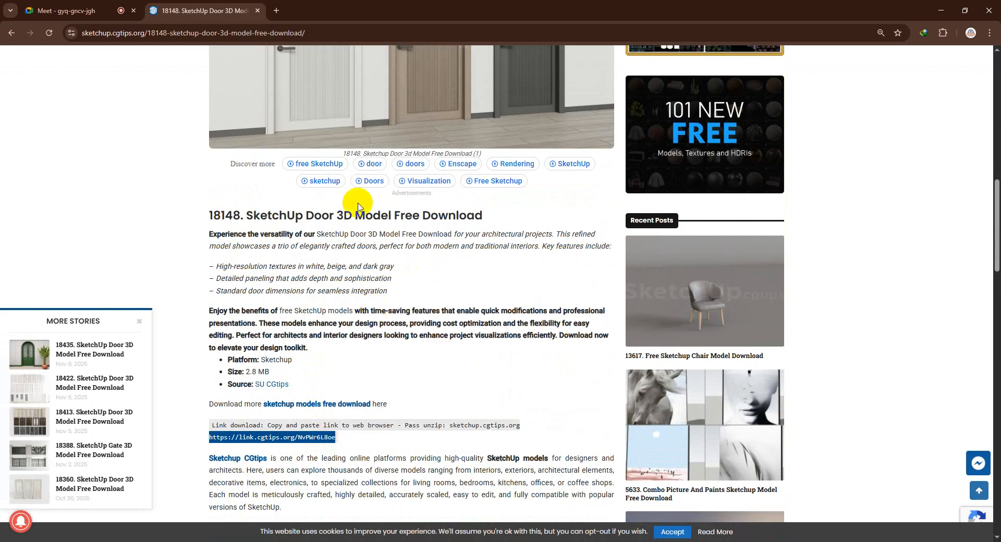
click(276, 11)
key(ctrl+v)
key(Return)
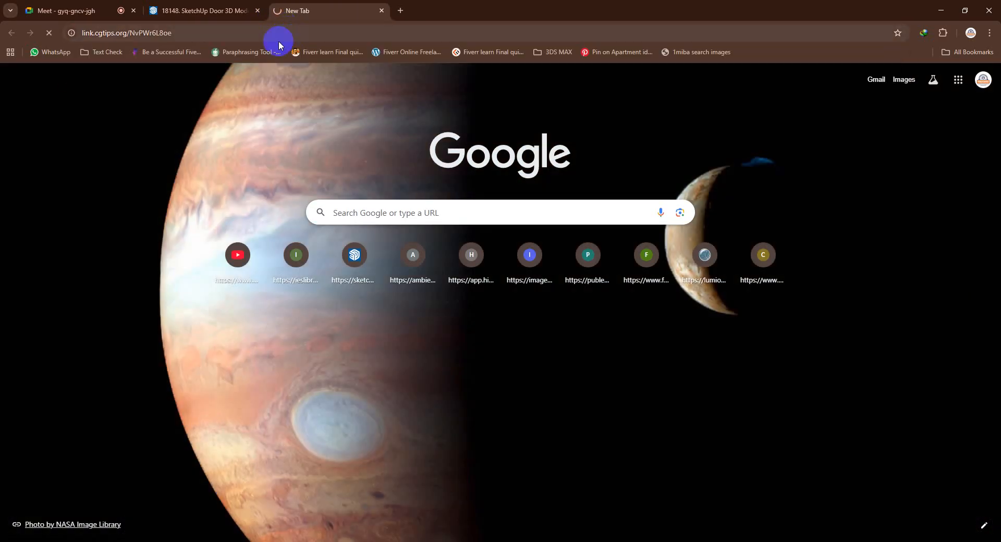
Return to the 18148 door page and load its address in a new Incognito window
key(ctrl+shift+Tab)
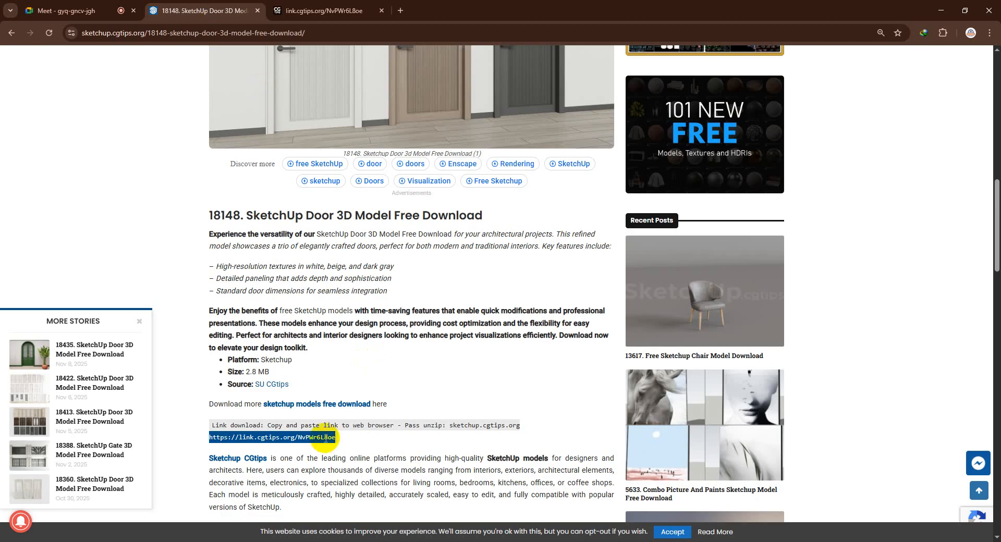
right_click(327, 438)
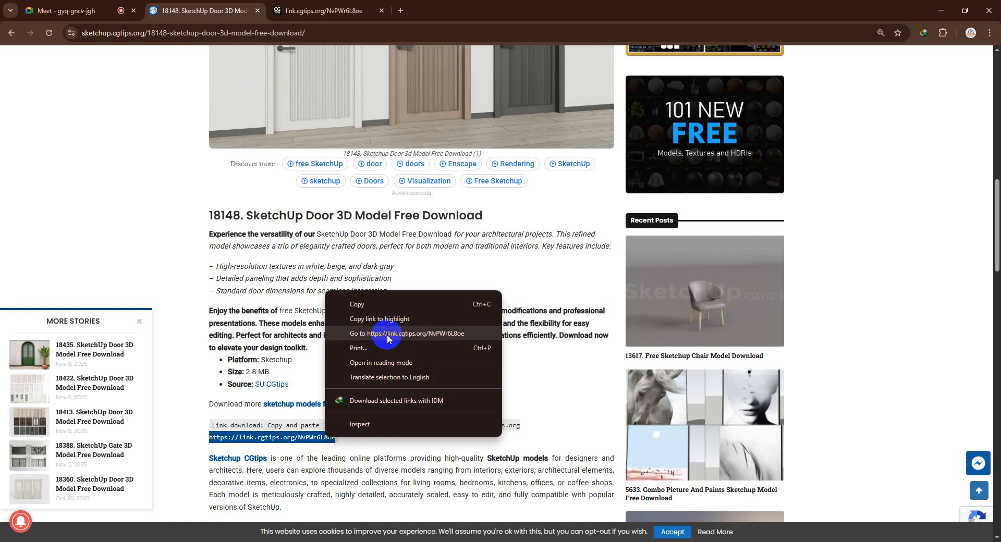
key(Escape)
scroll(328, 210, down, 7)
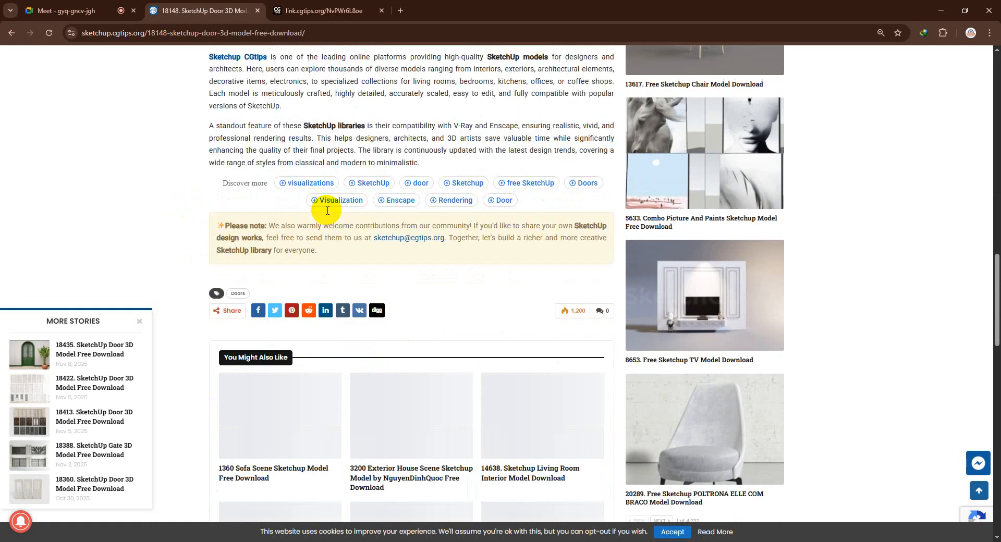
scroll(327, 211, up, 8)
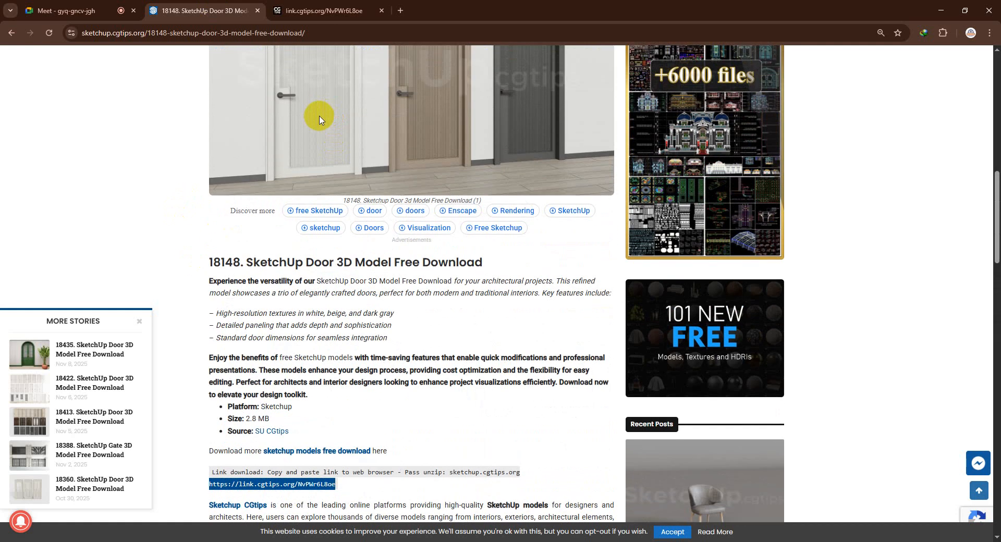
click(314, 38)
key(ctrl+c)
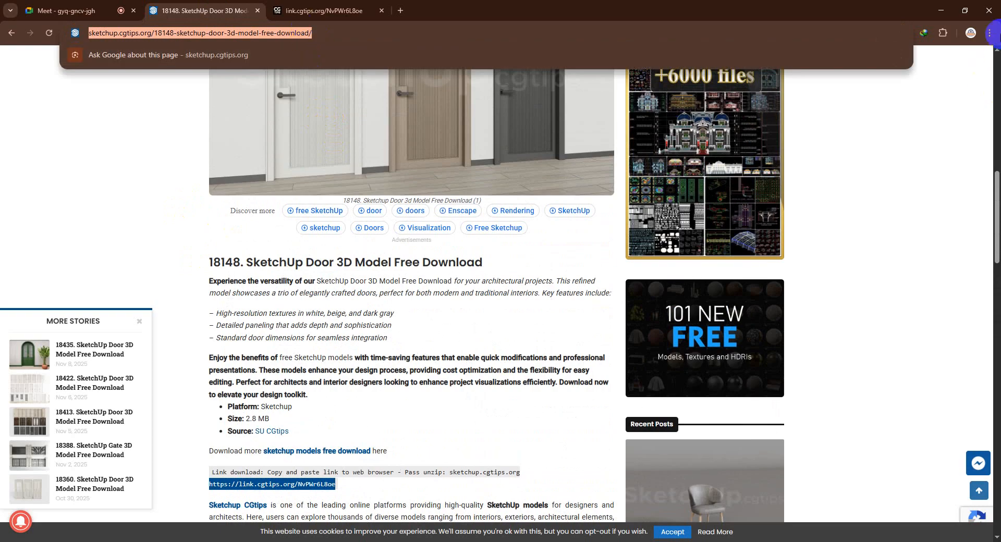
click(990, 33)
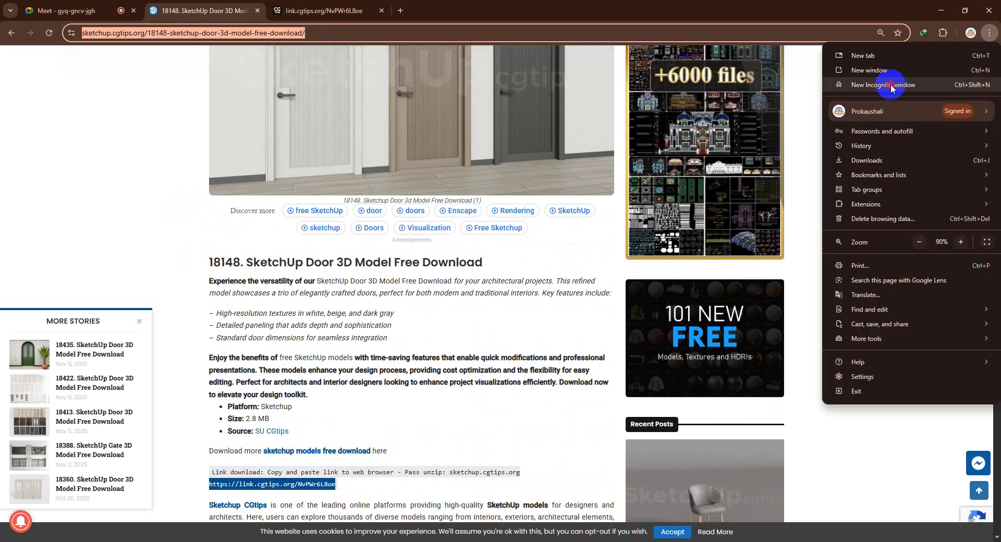
click(890, 85)
key(ctrl+v)
key(Return)
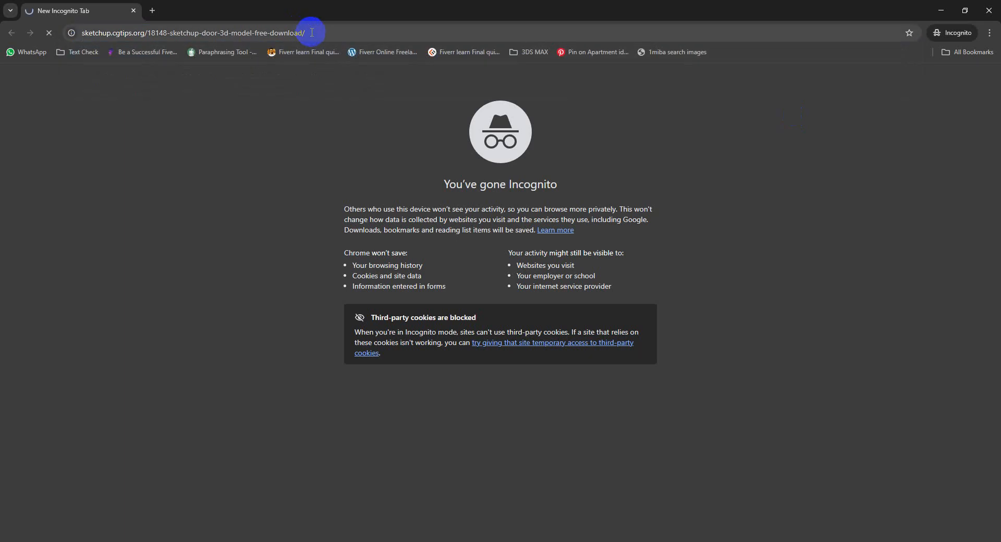
Examine the sign-in section on the Incognito door page, decline the site's notifications and minimize that window
scroll(329, 101, down, 7)
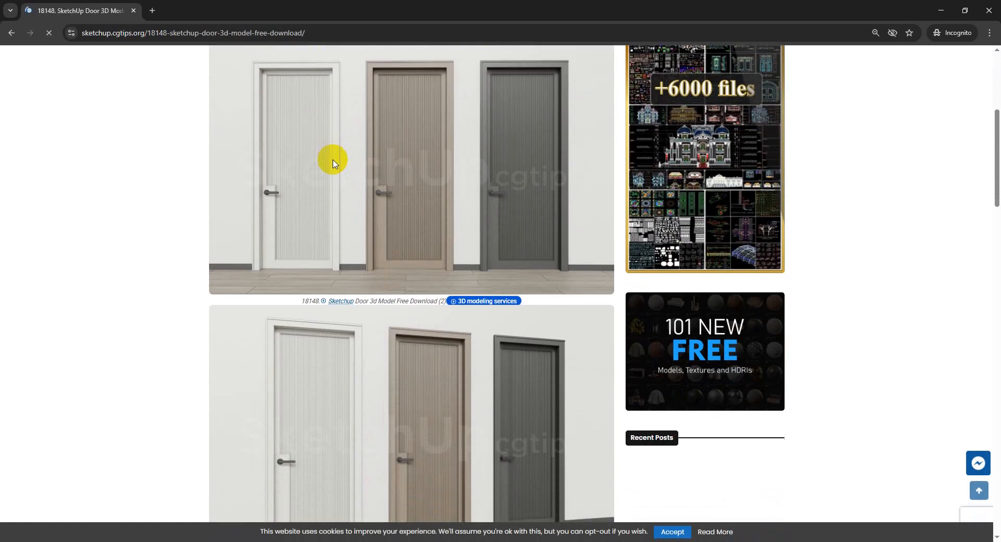
scroll(333, 164, down, 20)
scroll(335, 167, up, 12)
scroll(345, 250, down, 3)
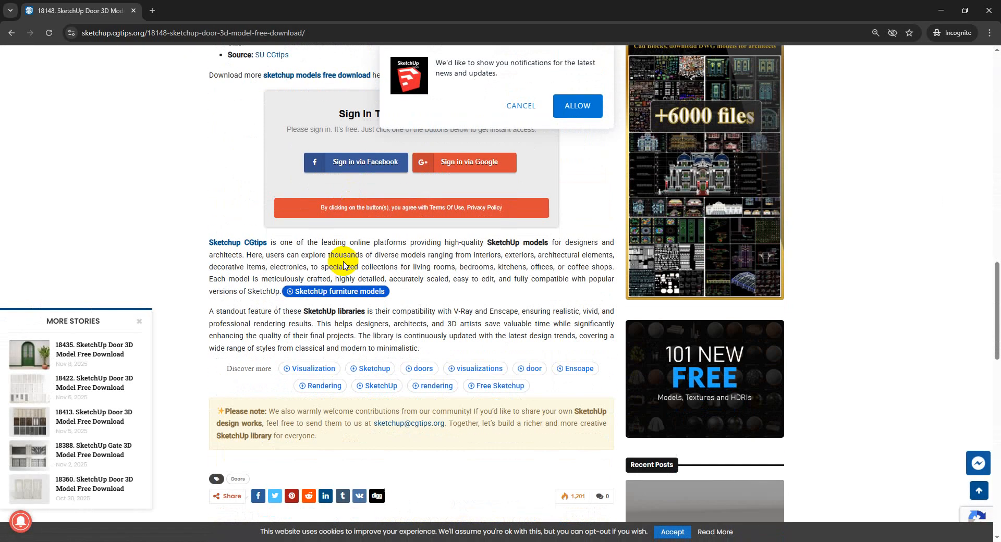
scroll(361, 209, up, 2)
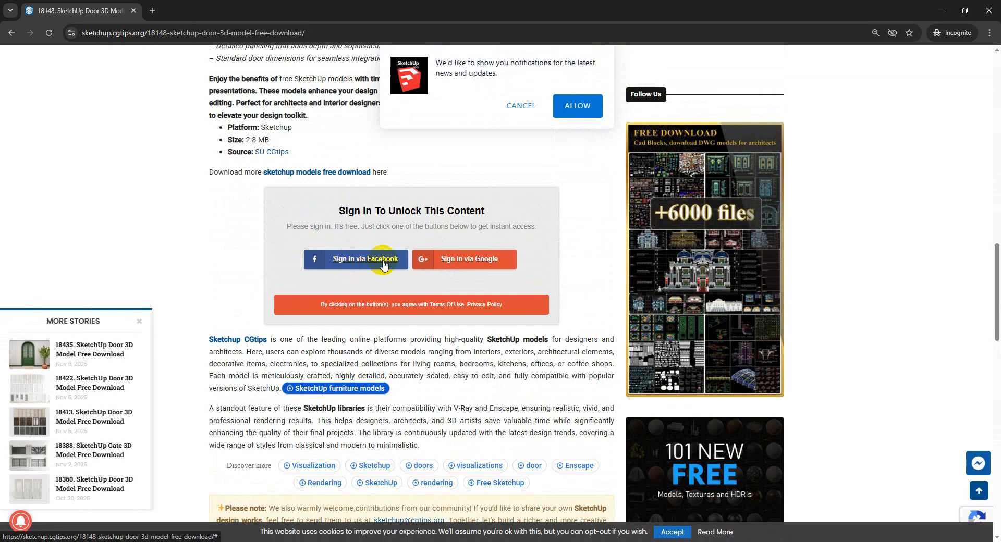
click(463, 265)
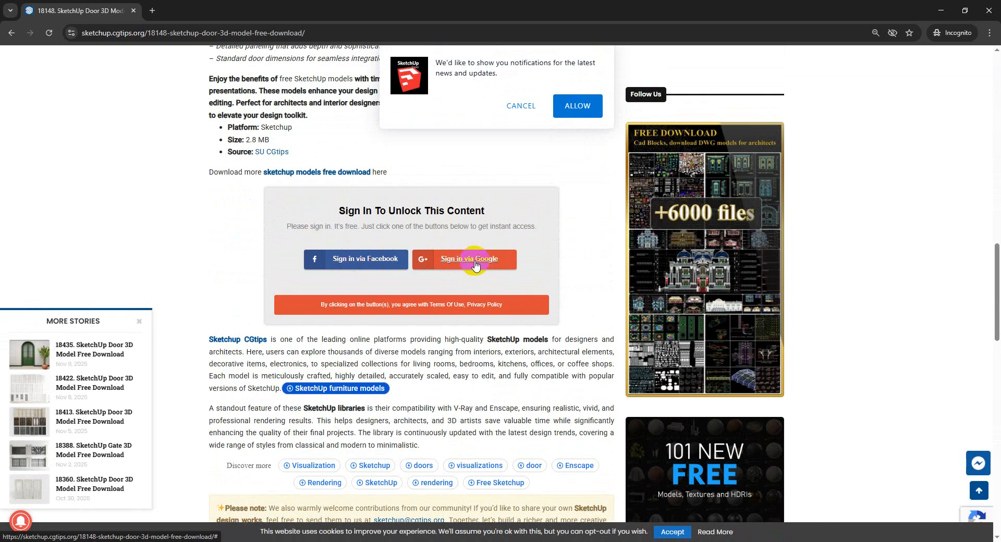
click(520, 108)
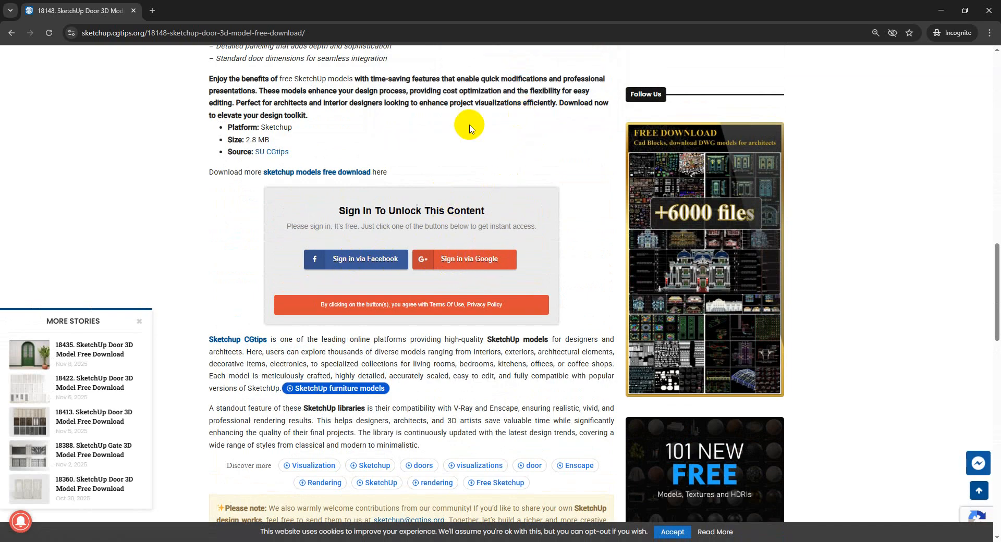
click(949, 9)
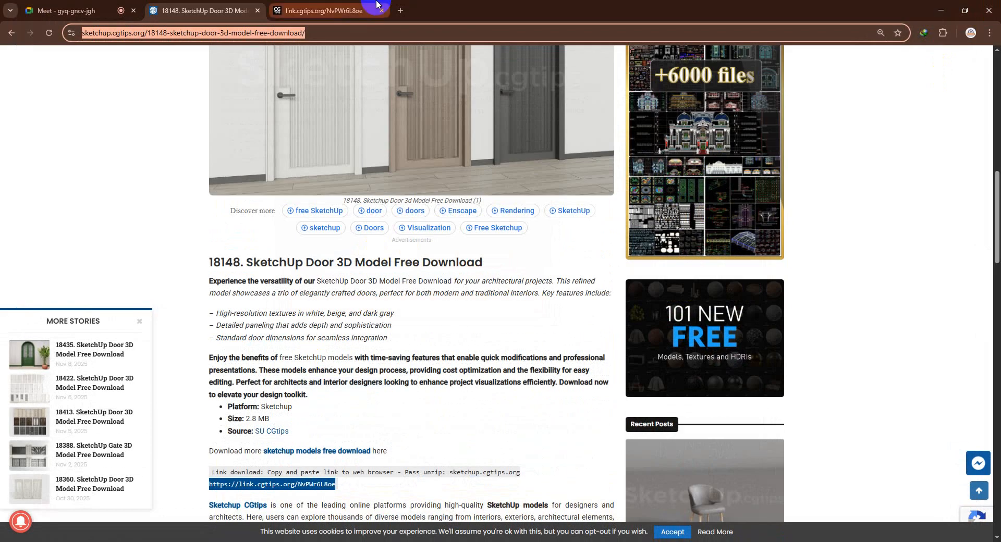
Unlock the download link page by viewing the short ad muted, and proceed to the door zip in Google Drive
click(377, 5)
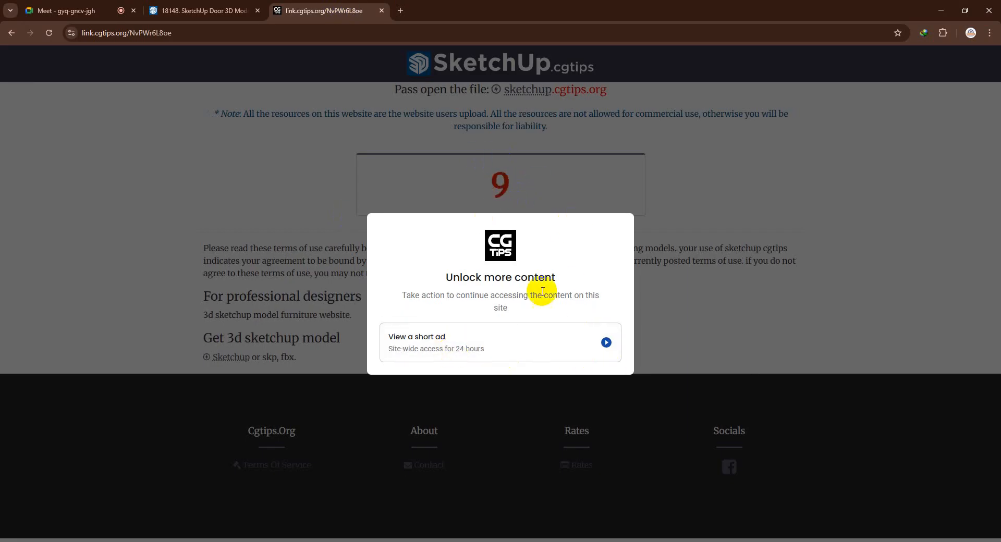
click(605, 344)
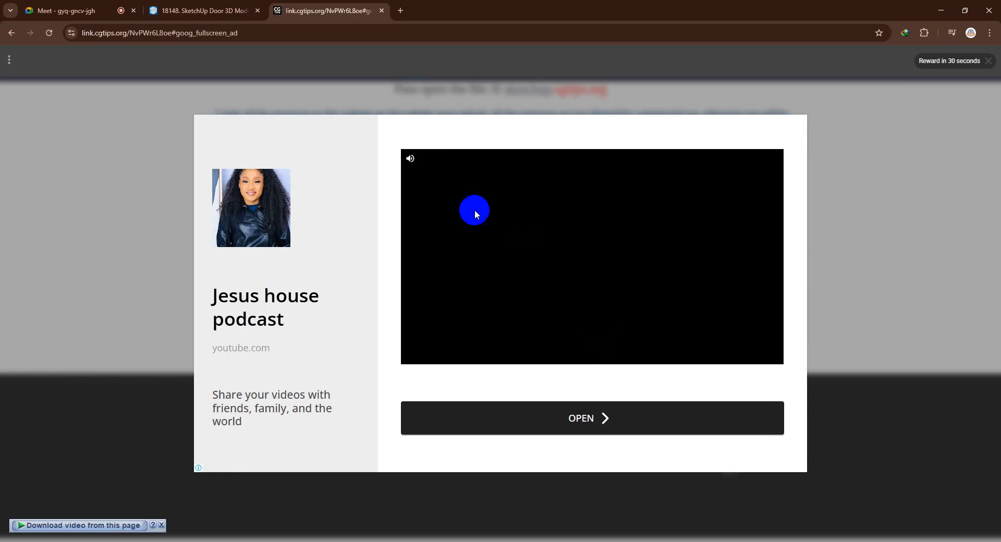
click(410, 162)
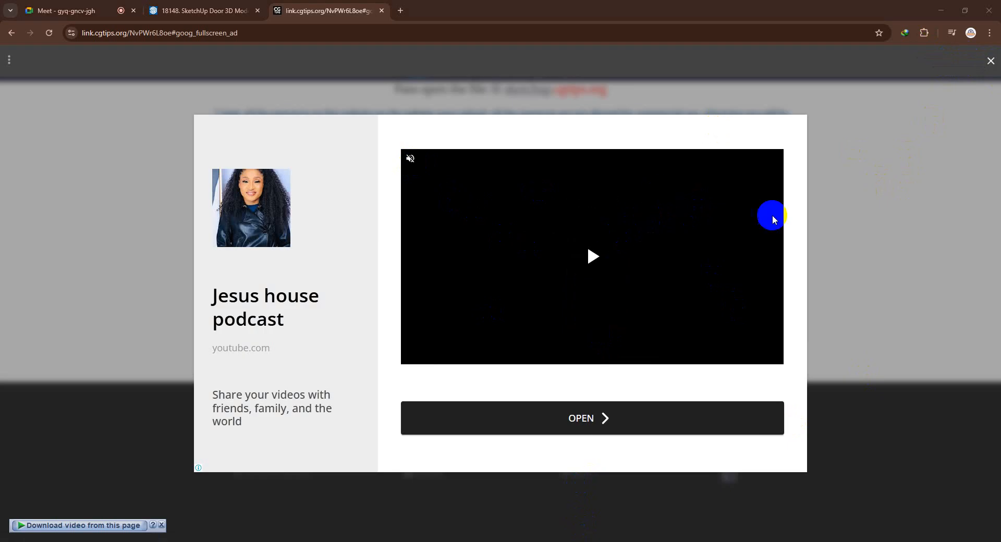
click(990, 62)
click(500, 208)
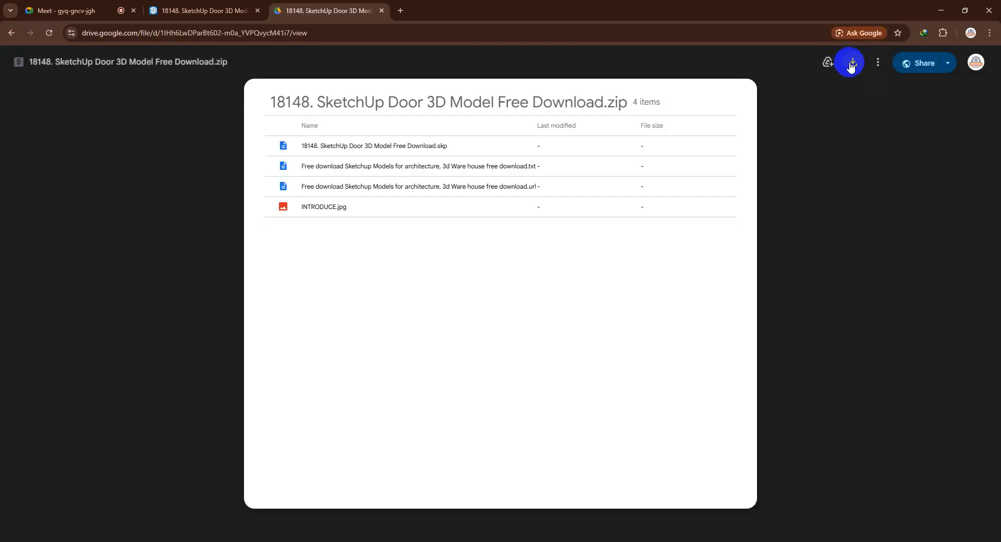
Try to download 18148. SketchUp Door 3D Model Free Download.zip from Google Drive and read the response page
click(852, 63)
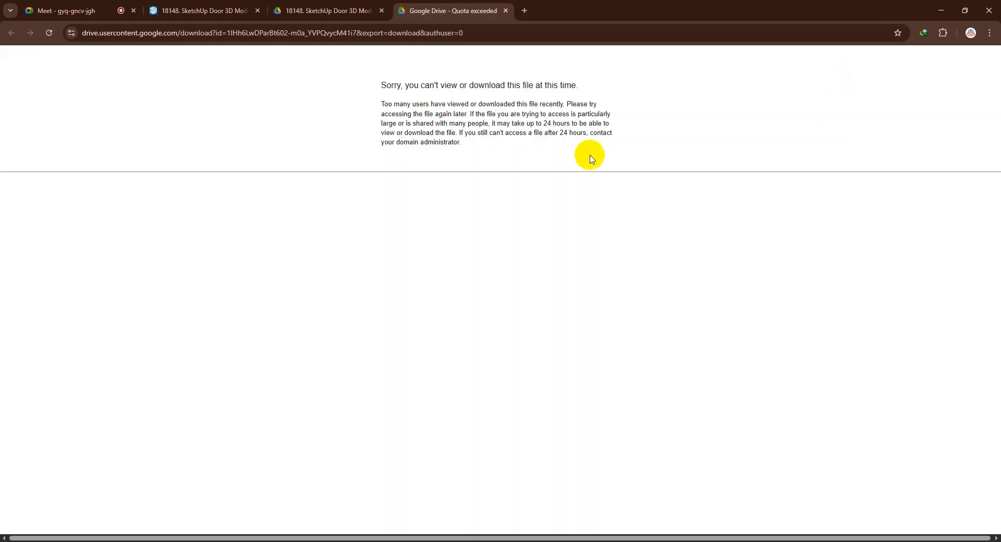
drag(365, 86, 612, 163)
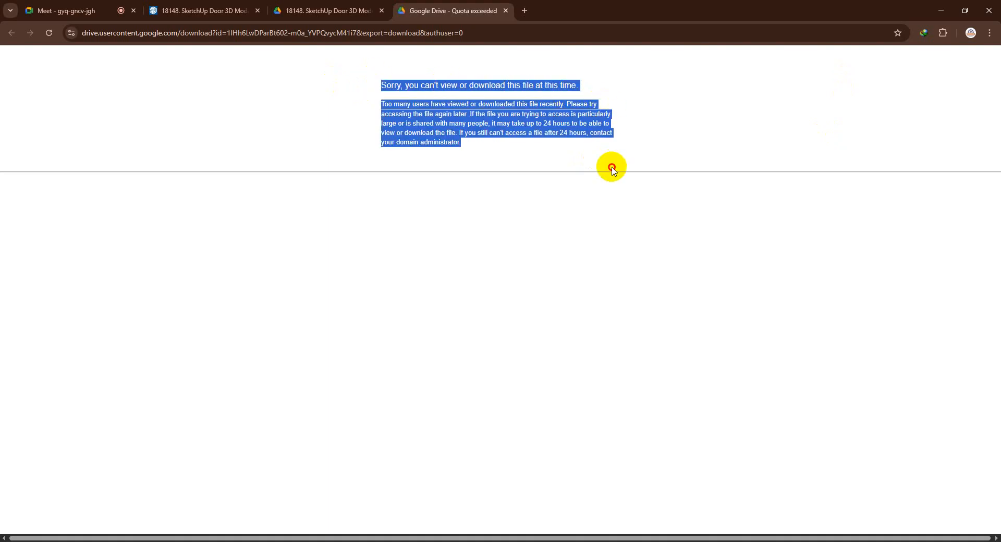
click(404, 124)
Return to the door zip in Google Drive and reopen it under the asset account, closing the surplus tab from the other account
click(351, 12)
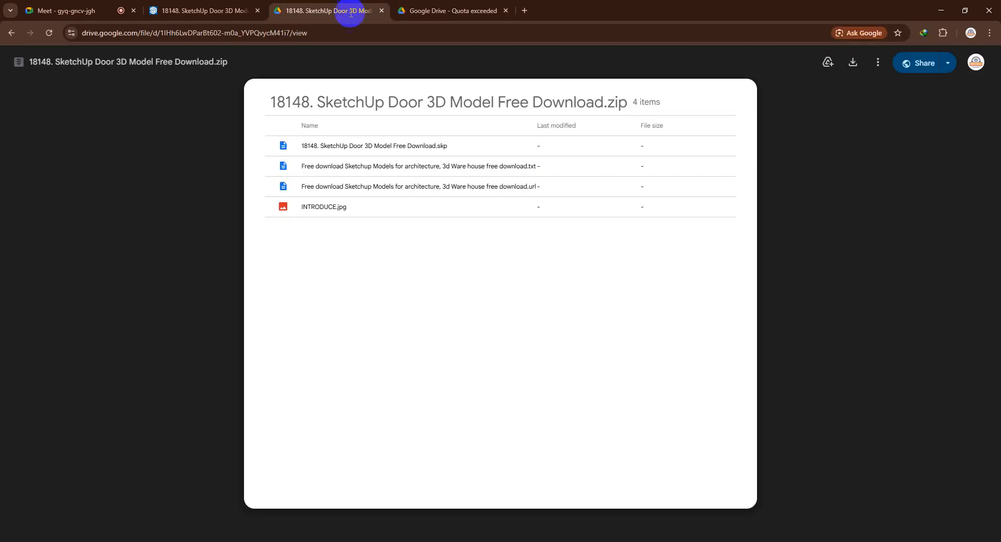
click(976, 62)
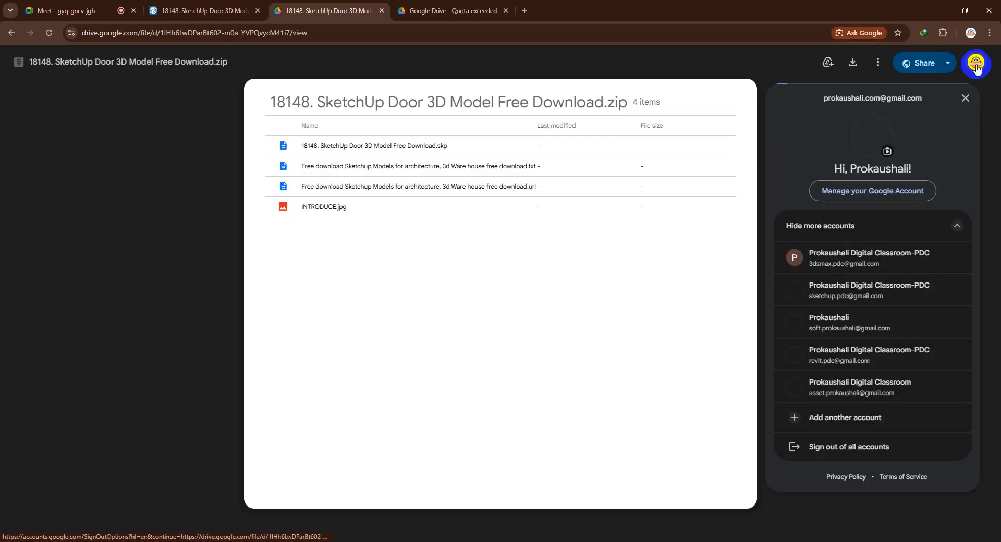
click(845, 333)
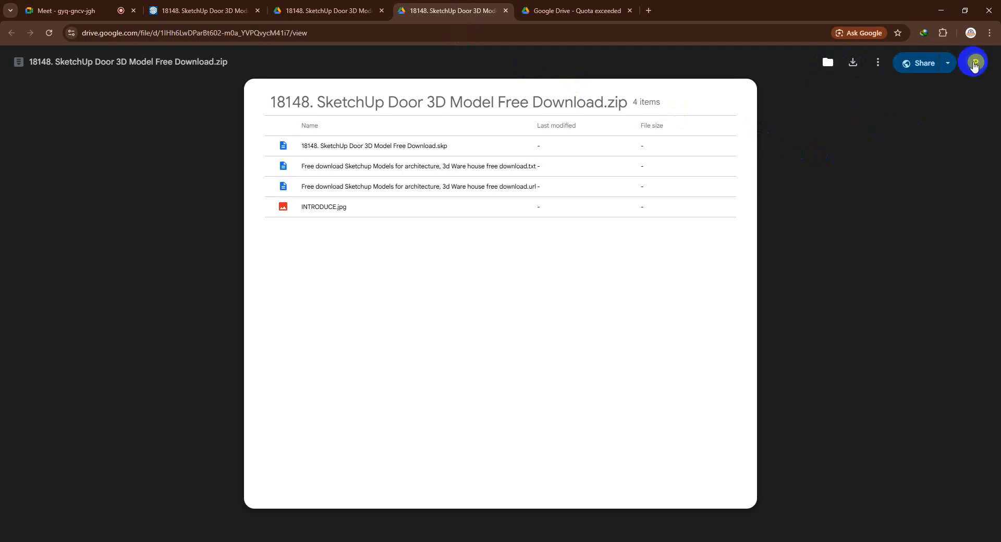
click(975, 62)
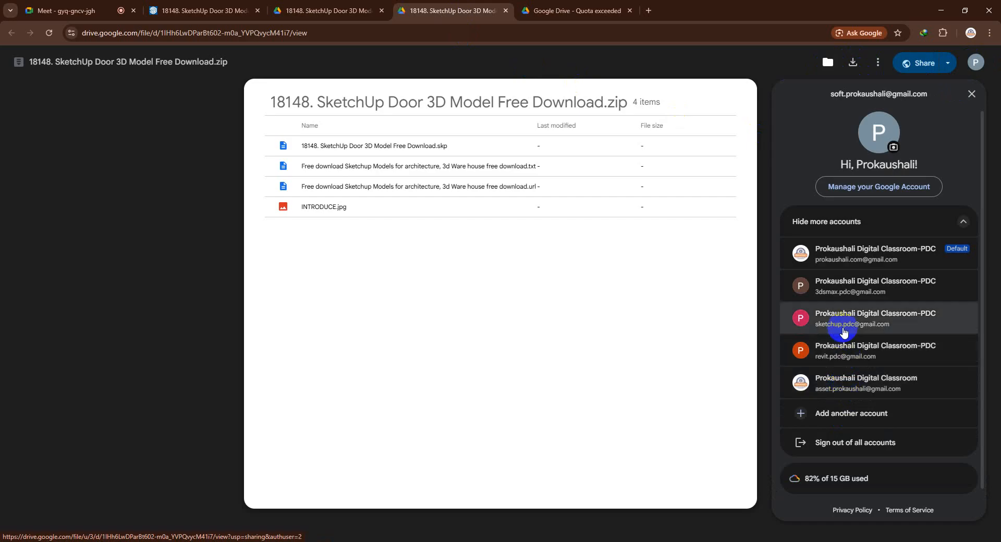
click(846, 385)
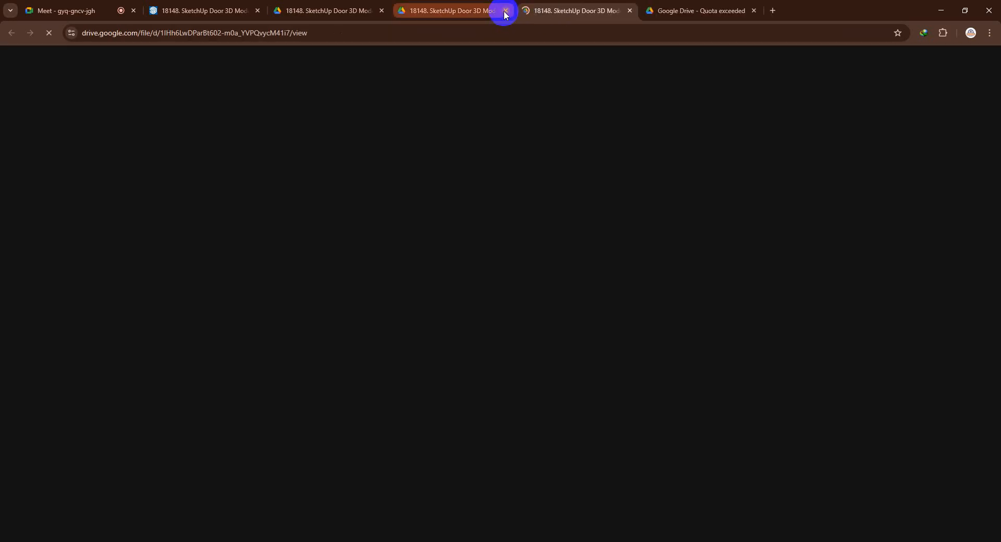
click(506, 11)
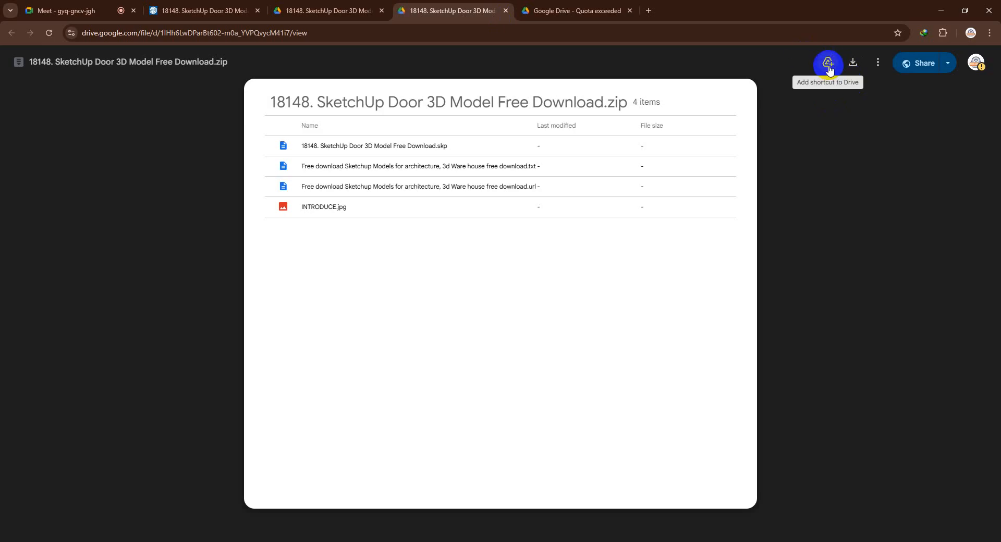
Add a shortcut to the 18148 door zip in a new My Drive folder named Door
click(828, 63)
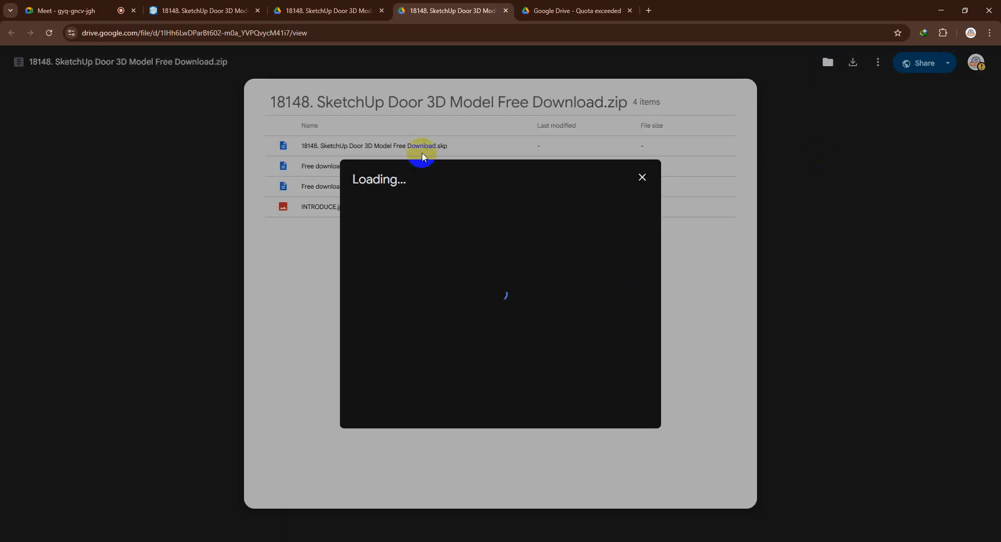
click(465, 219)
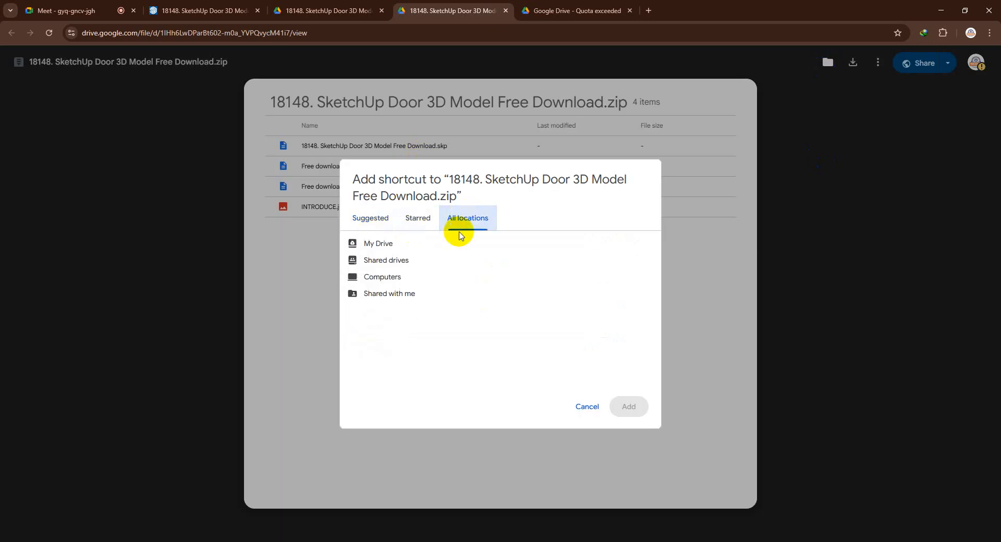
double_click(413, 241)
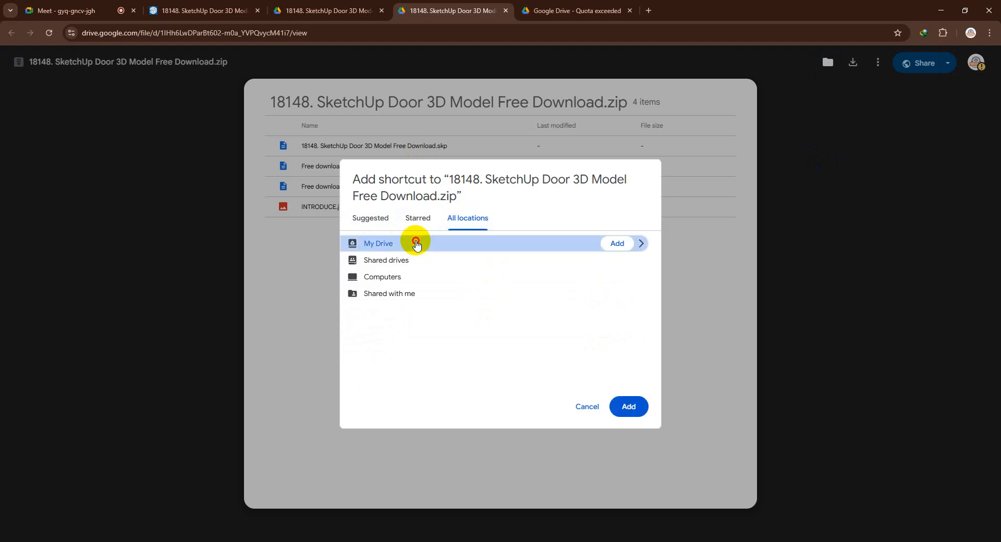
click(353, 407)
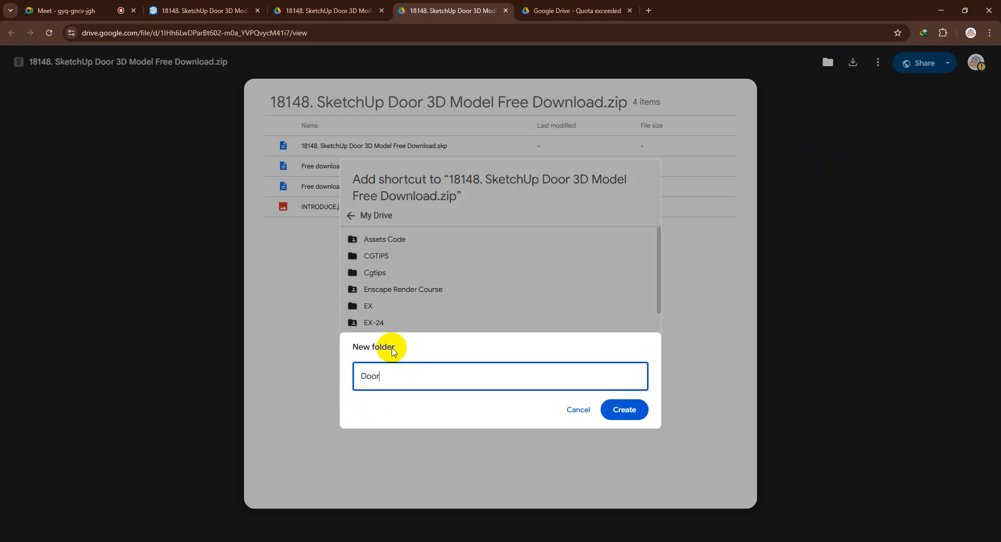
click(618, 410)
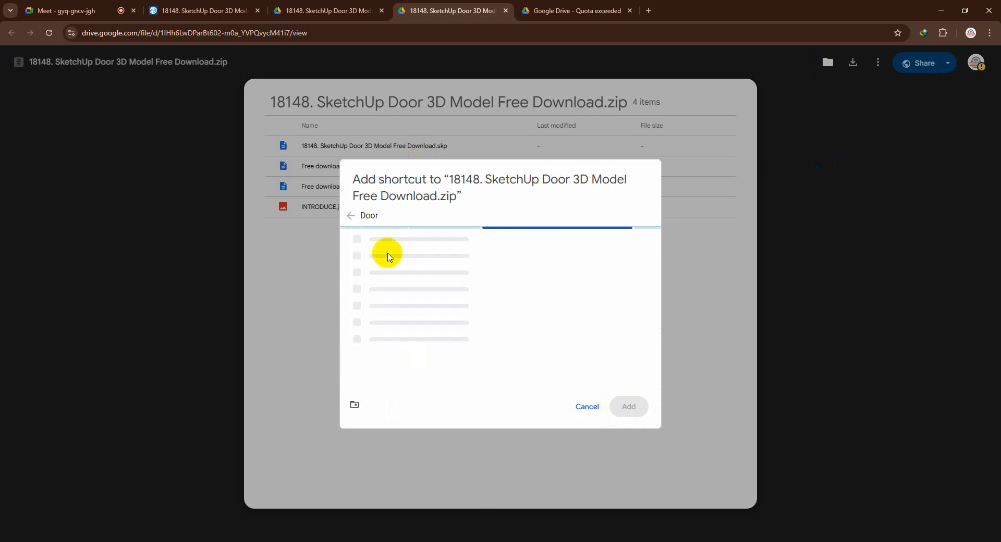
click(630, 406)
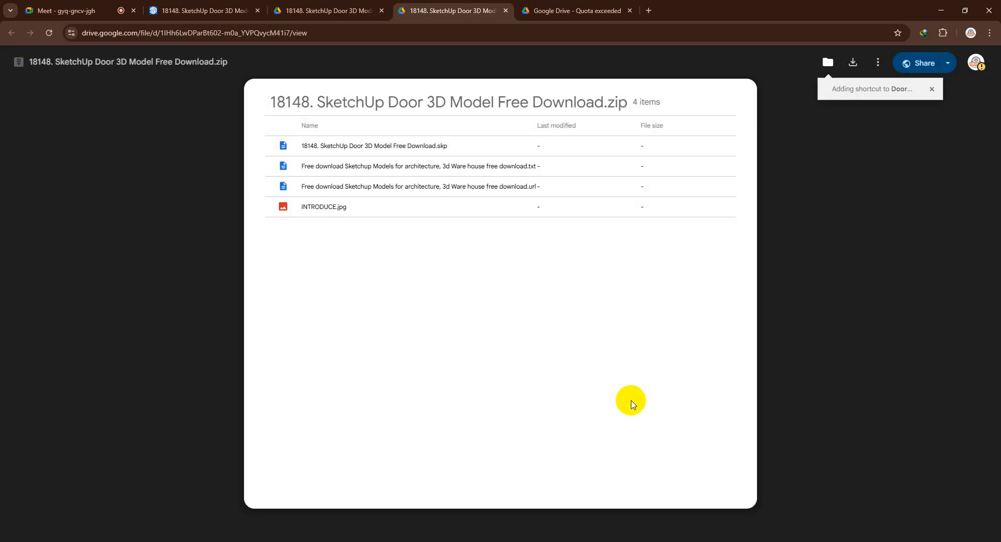
Open Google Drive for the same asset account in a new tab and enter the Door folder
click(648, 11)
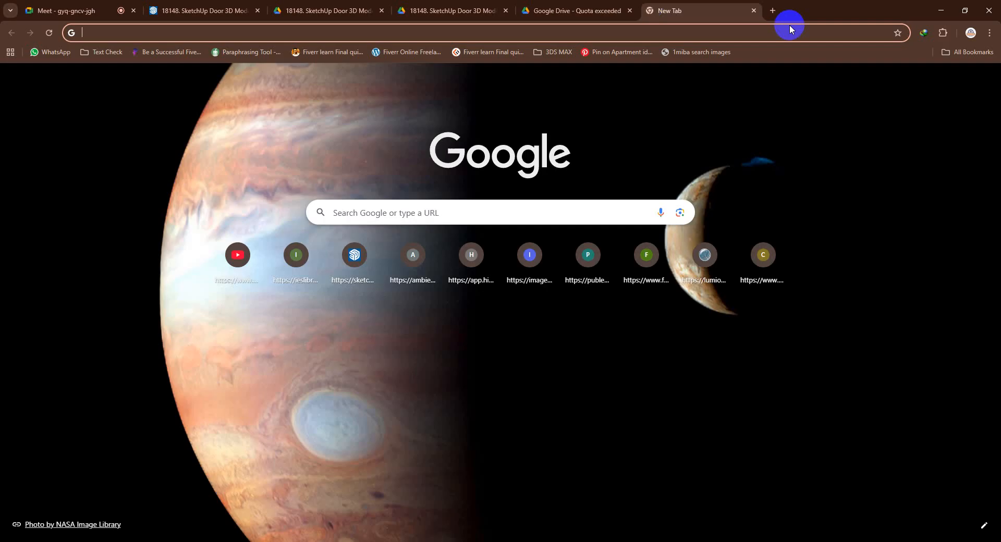
click(984, 80)
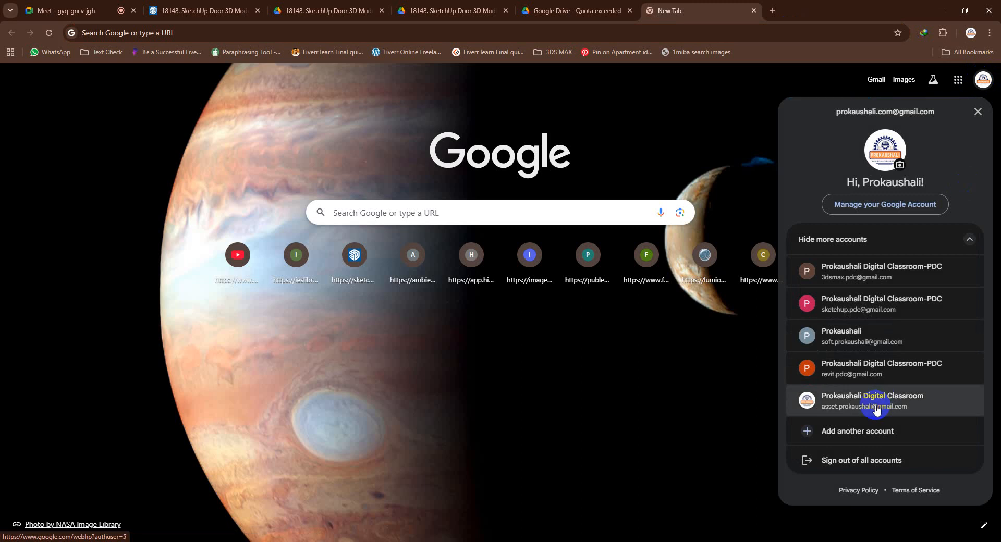
click(876, 410)
click(960, 61)
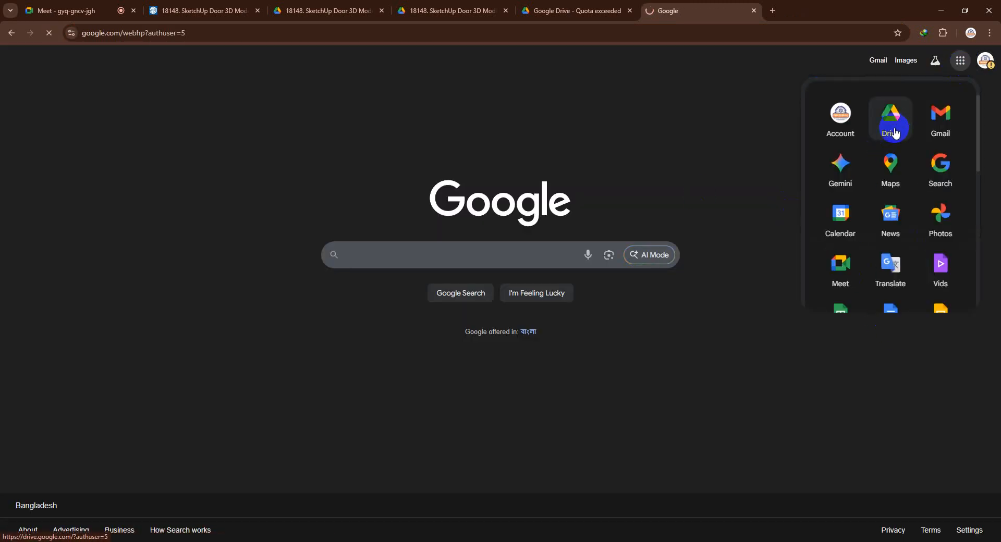
click(893, 130)
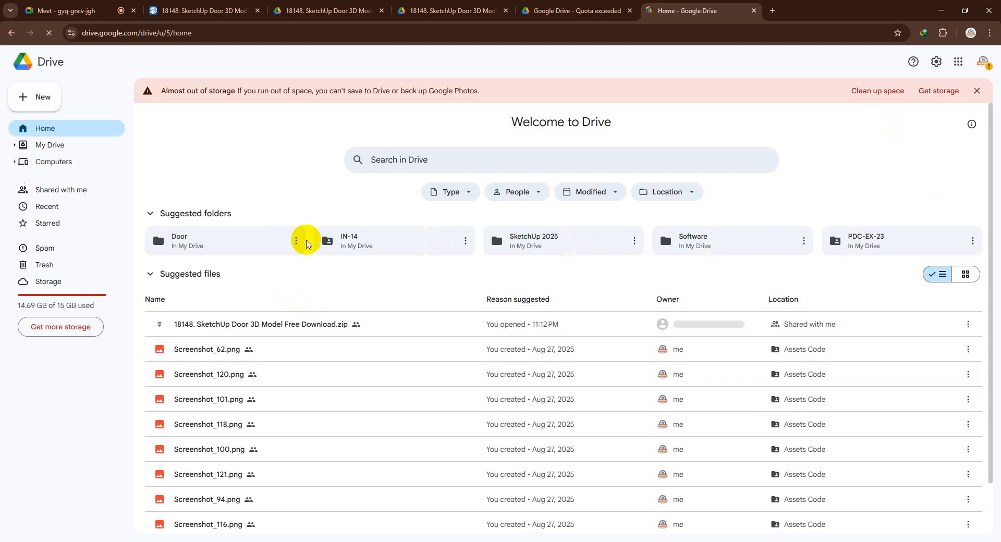
double_click(214, 245)
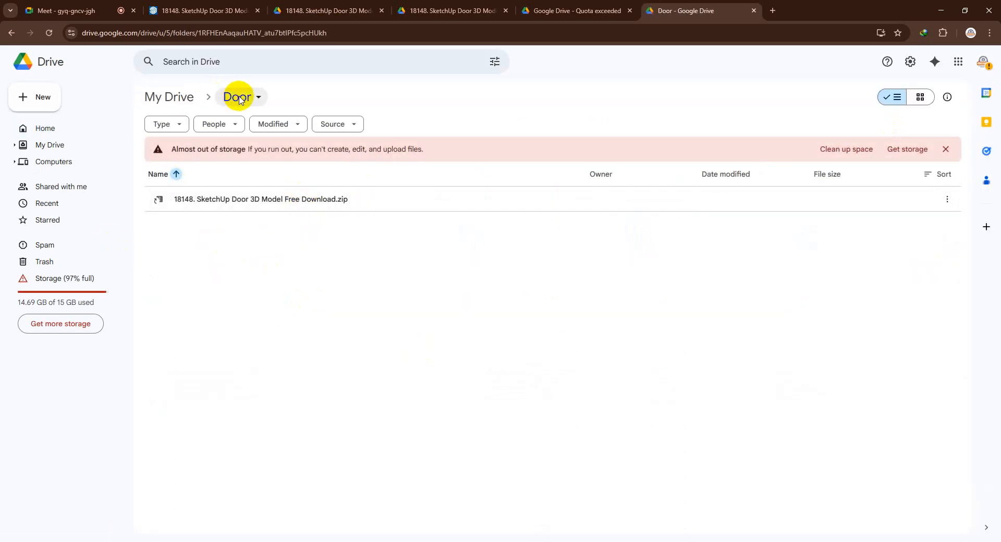
Download the whole Door folder from Drive as Door-20251109T171256Z-1-001.zip into Downloads\Compressed
click(240, 99)
click(245, 365)
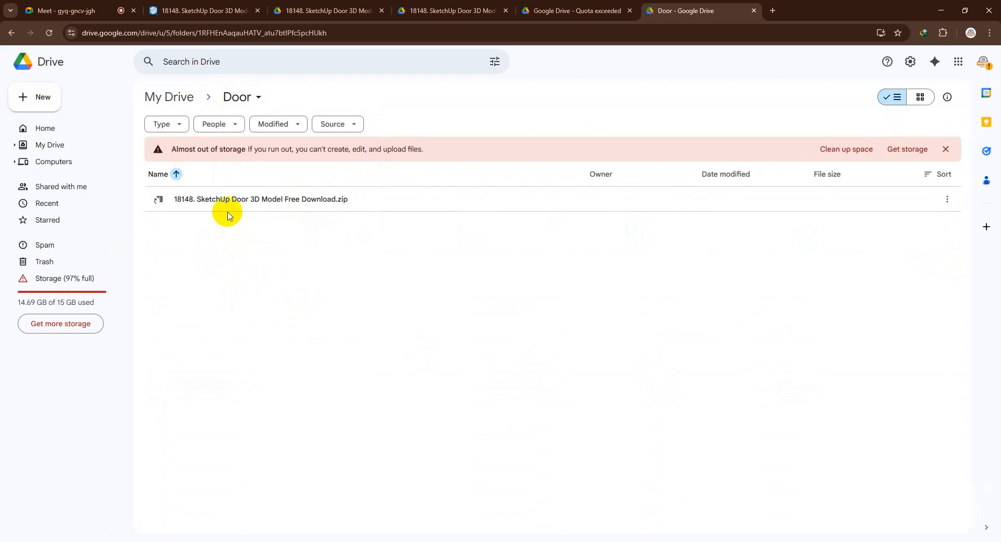
click(227, 206)
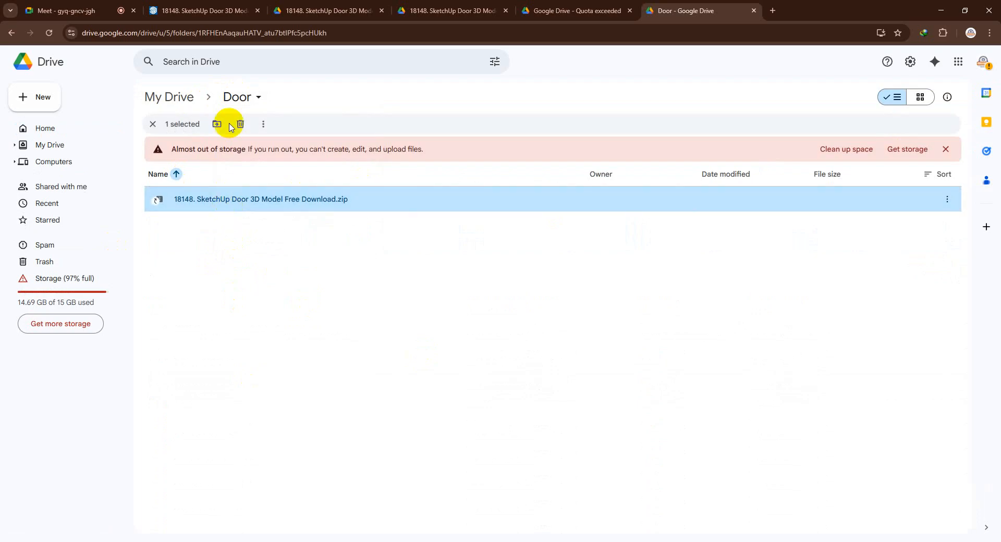
click(239, 99)
click(243, 138)
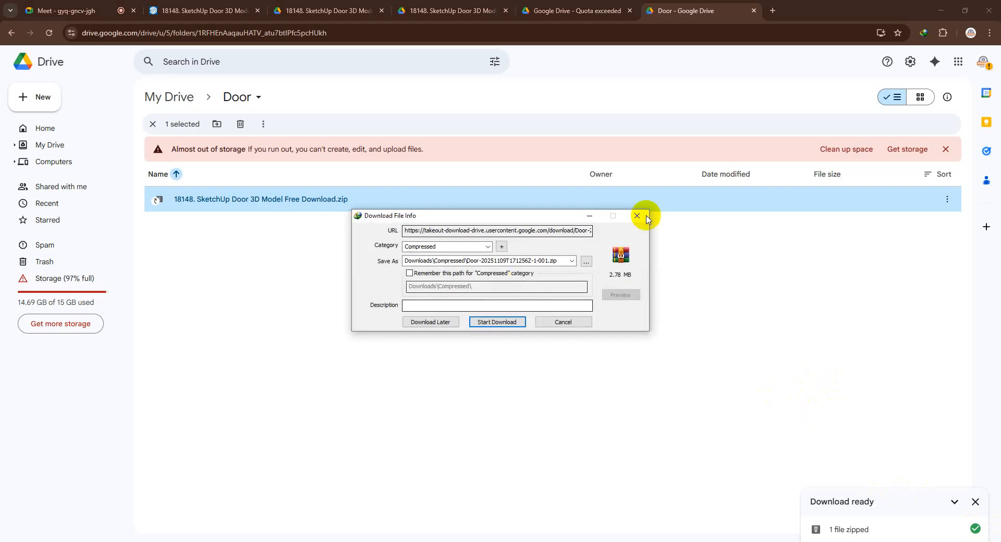
click(498, 322)
Open the downloaded archive and launch the 18148 door model from its nested zip, dismissing the WinRAR licence notice and the SketchUp 2025 pop-up
click(412, 308)
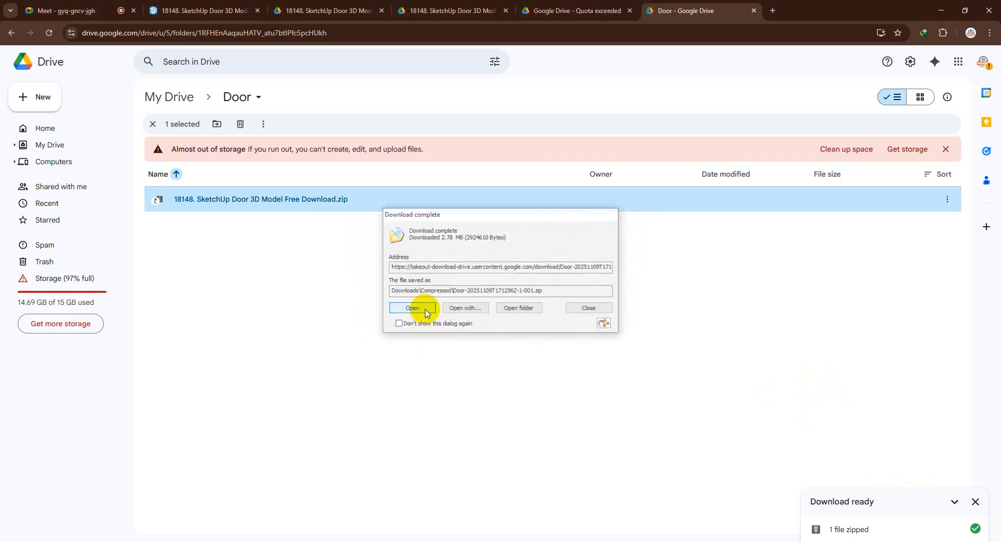
click(695, 112)
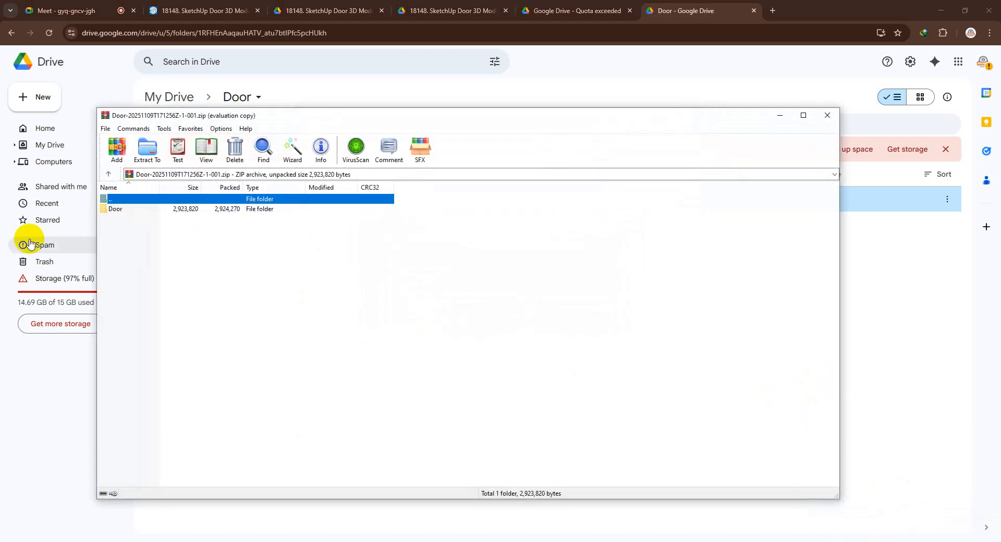
double_click(129, 211)
double_click(129, 210)
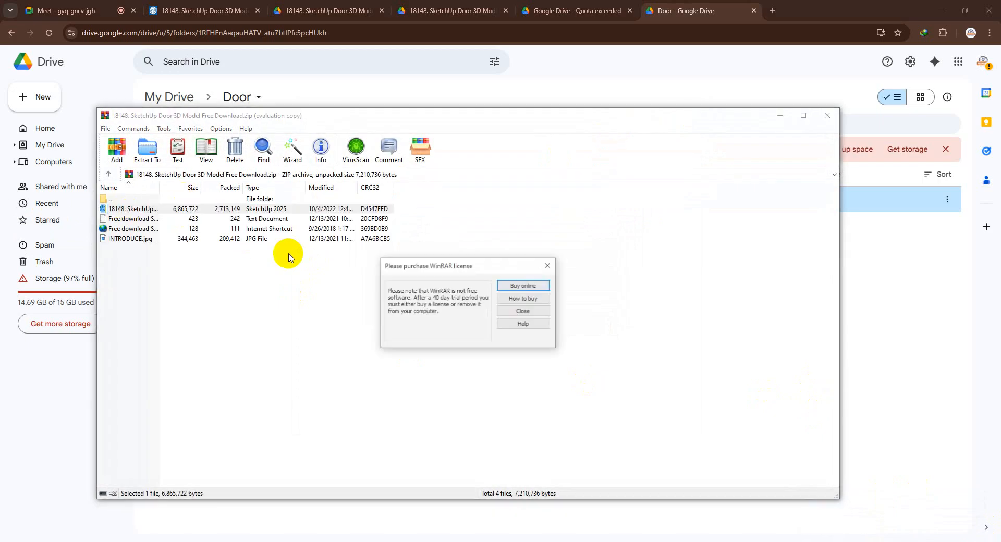
click(548, 266)
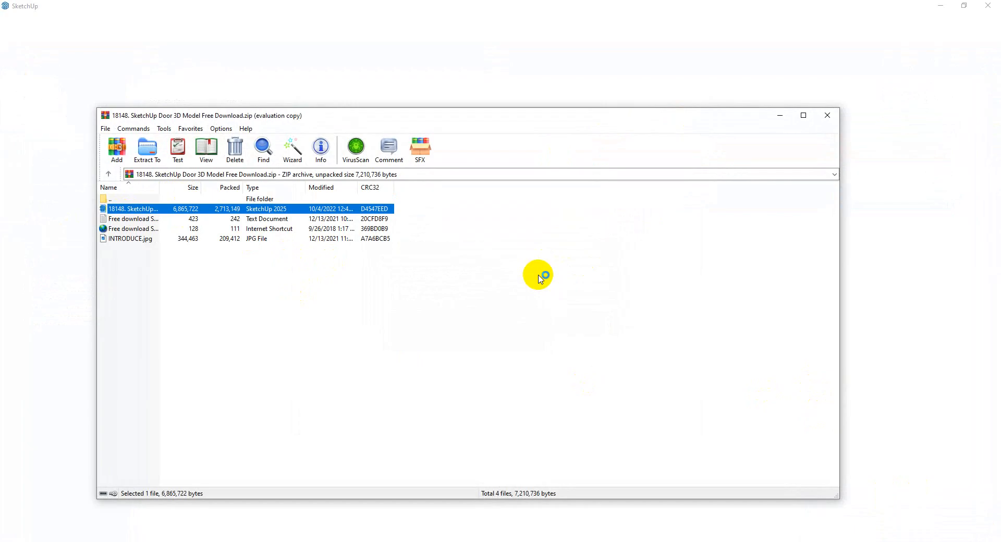
click(775, 117)
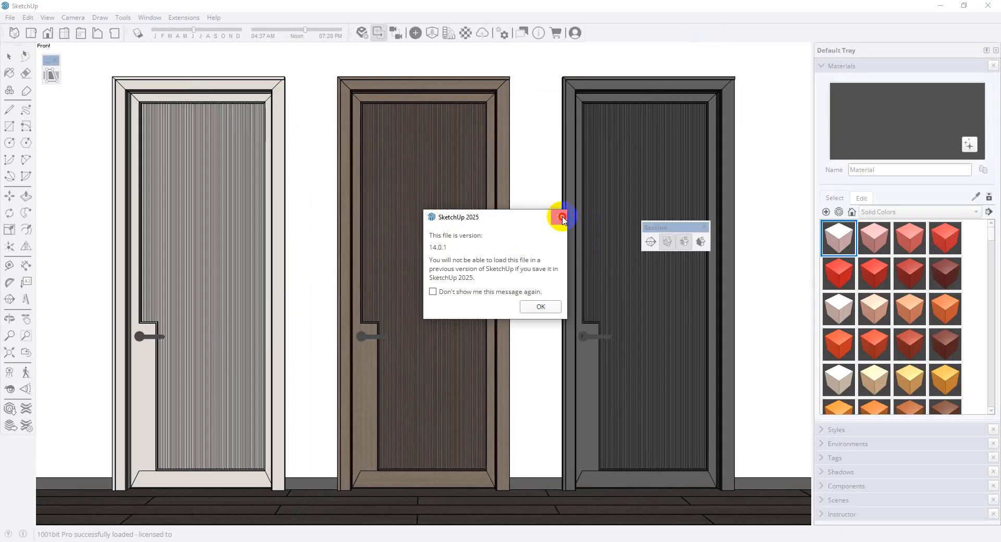
click(562, 217)
Compare the three doors in the downloaded model and copy the dark grey one
scroll(351, 273, down, 4)
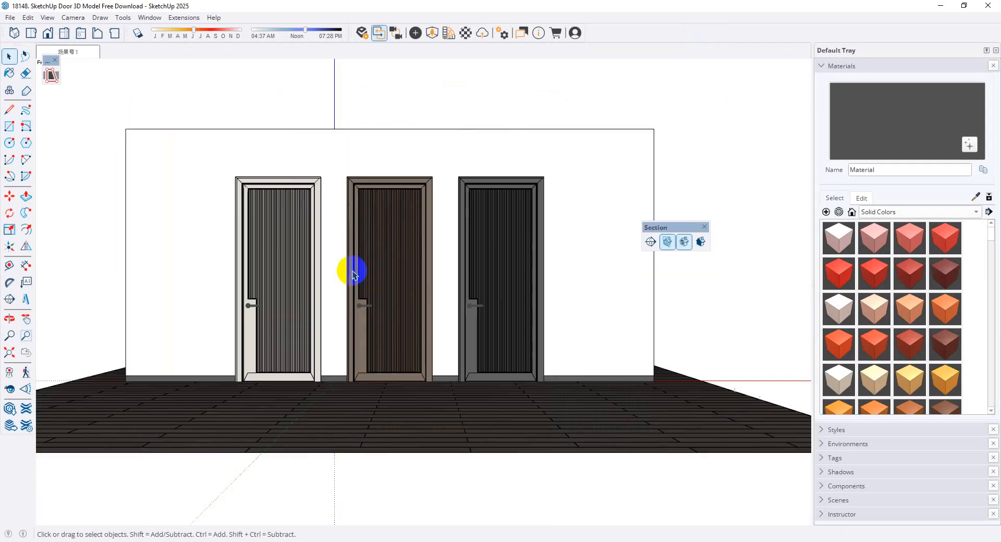
middle_drag(445, 247, 172, 389)
scroll(427, 252, up, 5)
middle_drag(427, 253, 544, 326)
click(385, 316)
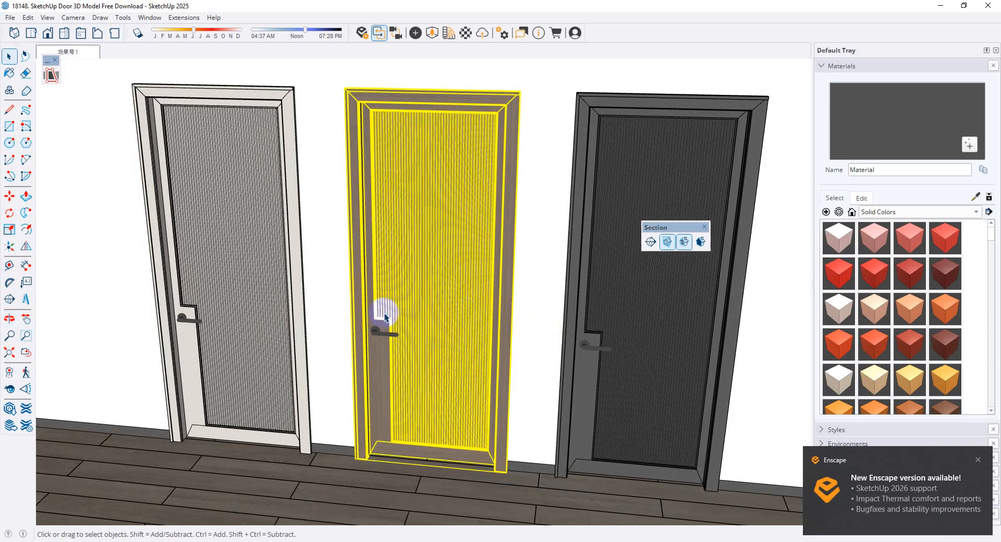
scroll(209, 319, down, 3)
click(537, 320)
scroll(574, 396, up, 5)
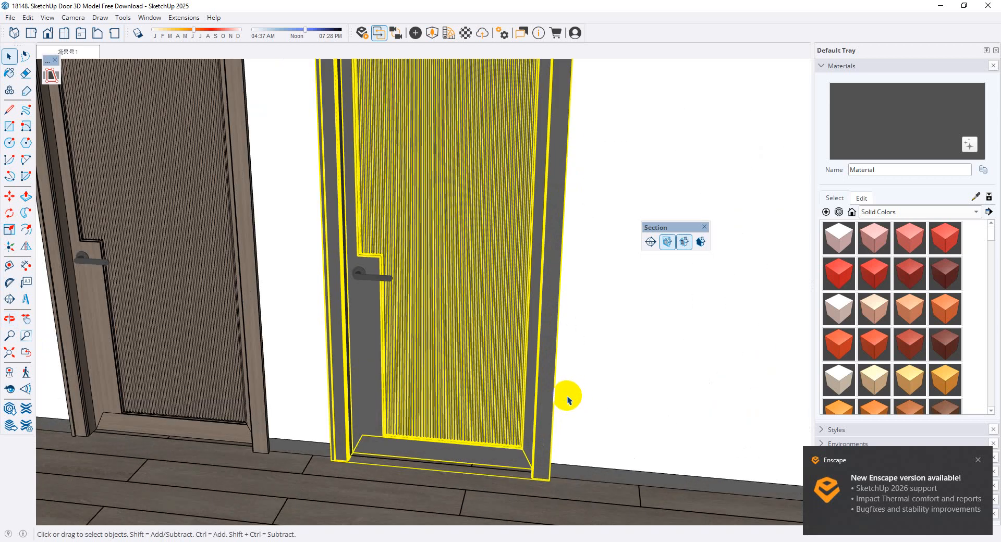
scroll(515, 351, down, 3)
scroll(521, 400, up, 5)
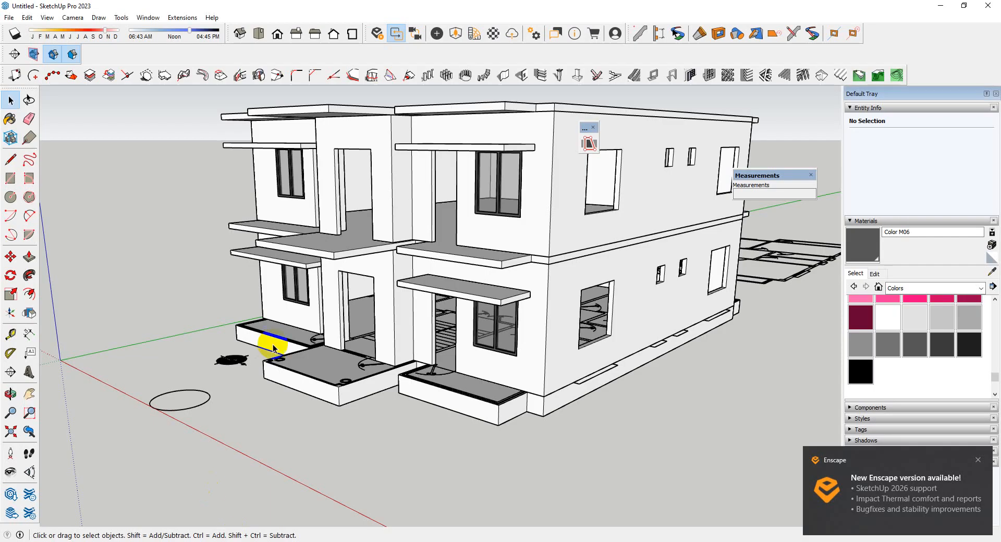
Switch to the building model in SketchUp Pro 2023 and paste the dark grey door at the lower left corner of the doorway beside the window
scroll(274, 344, down, 3)
scroll(548, 343, up, 4)
scroll(417, 325, up, 4)
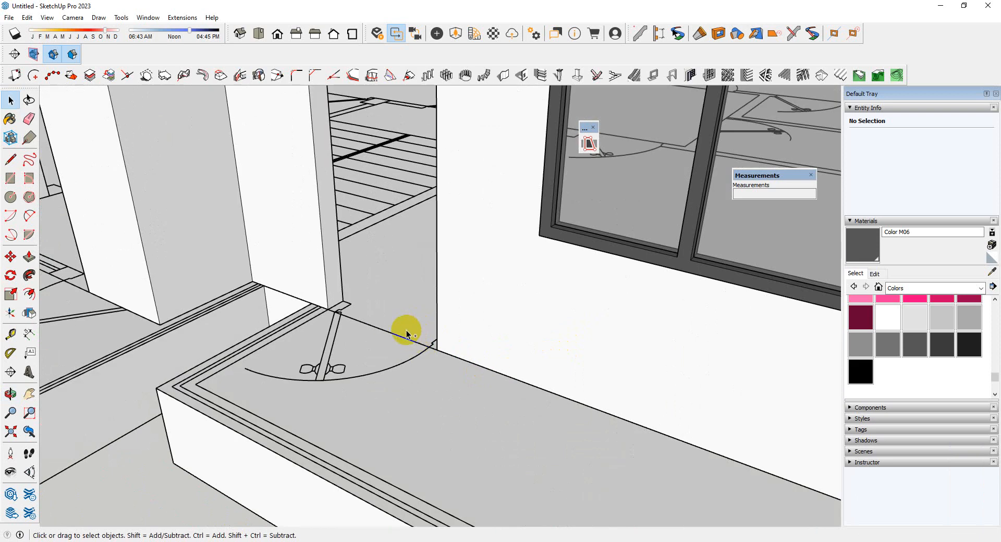
key(ctrl+v)
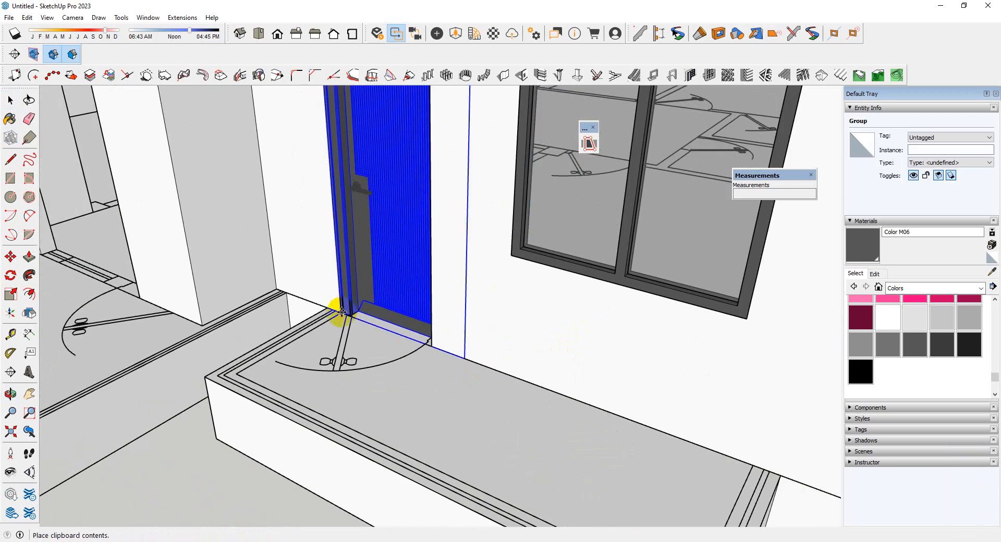
click(340, 312)
Scale the pasted door along the red axis by about 0.75 so its width fits the doorway
middle_drag(367, 355, 499, 396)
scroll(499, 396, down, 3)
scroll(433, 285, up, 3)
scroll(503, 236, down, 3)
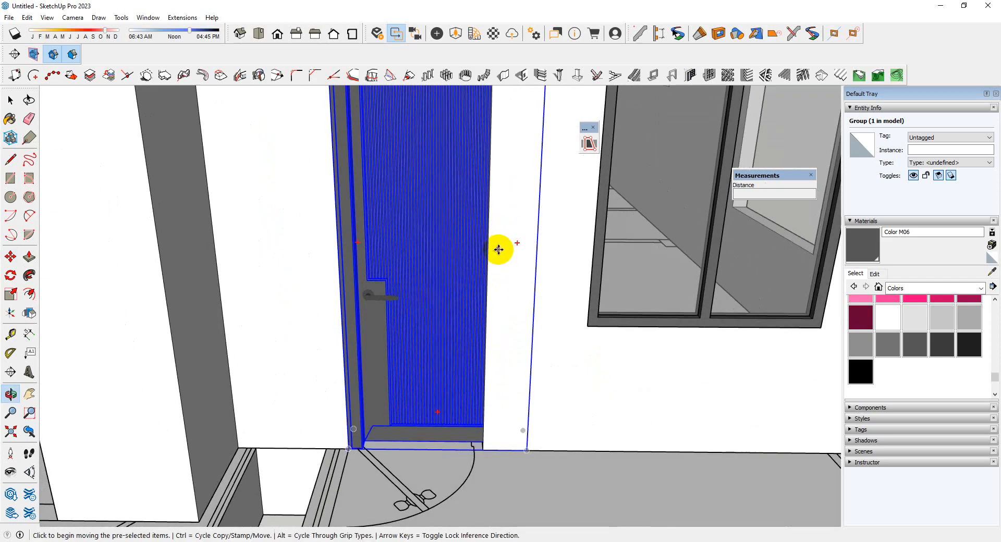
key(s)
scroll(446, 179, down, 2)
middle_drag(446, 179, 280, 437)
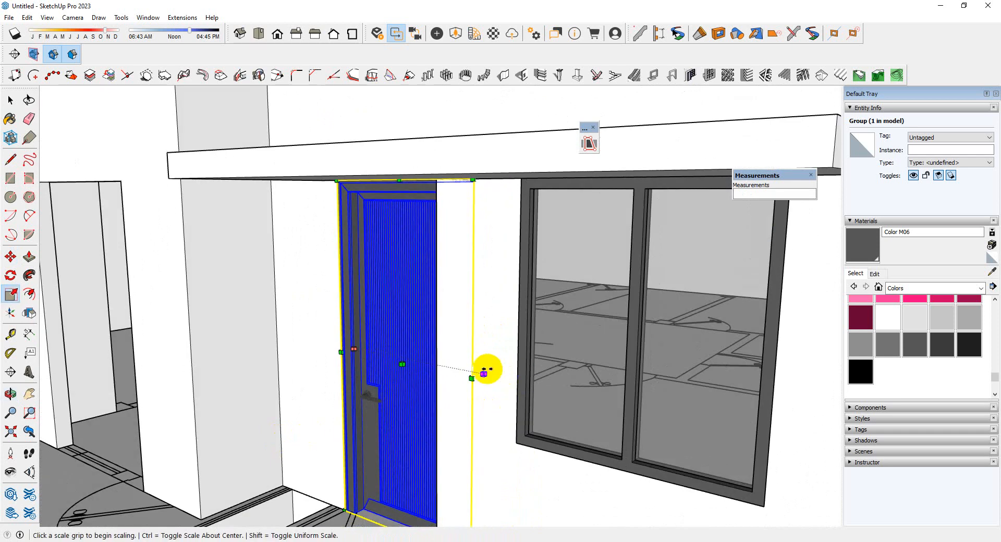
click(480, 371)
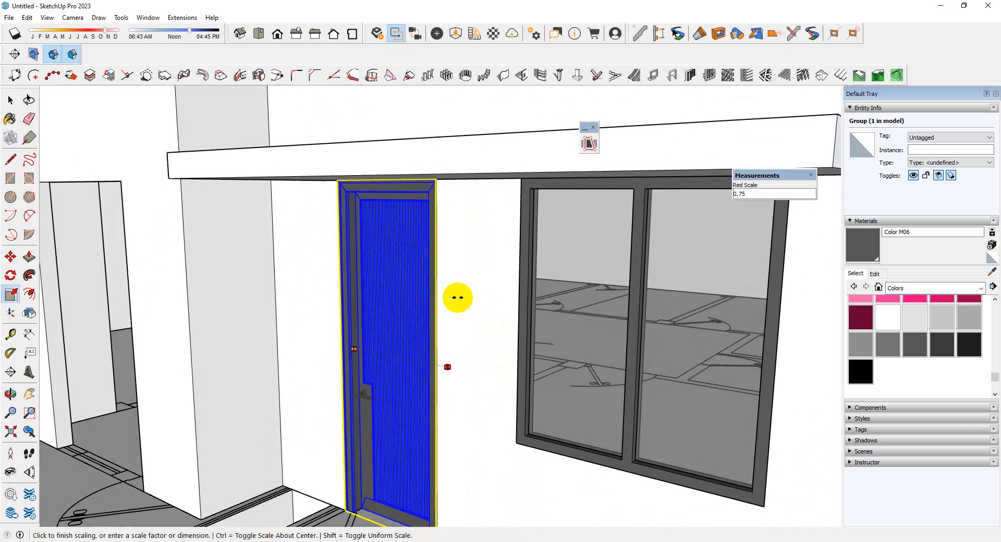
click(439, 273)
scroll(484, 319, down, 3)
middle_drag(484, 322, 441, 313)
key(space)
scroll(441, 300, up, 3)
scroll(431, 251, down, 2)
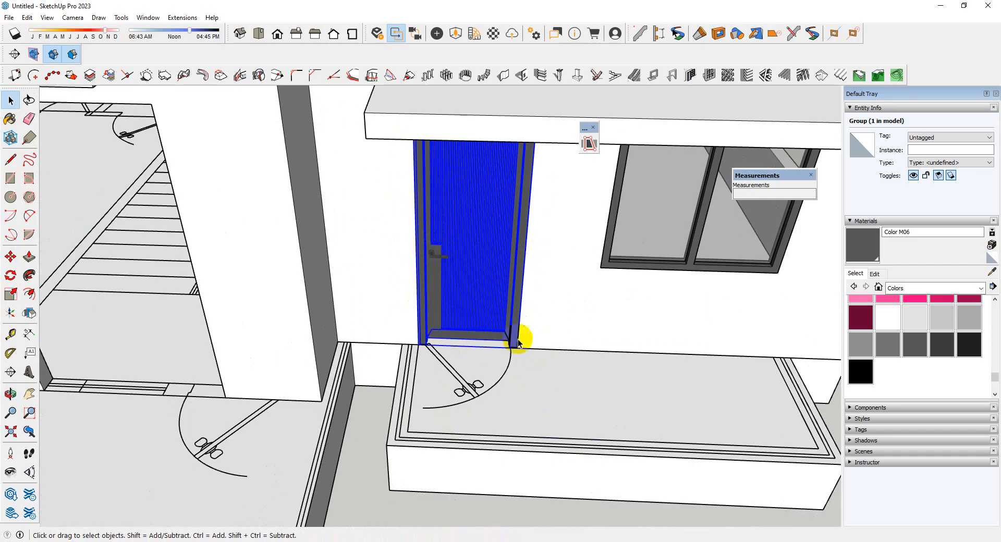
Flip the pasted door horizontally so its handle sits on the side facing the window
scroll(518, 342, up, 3)
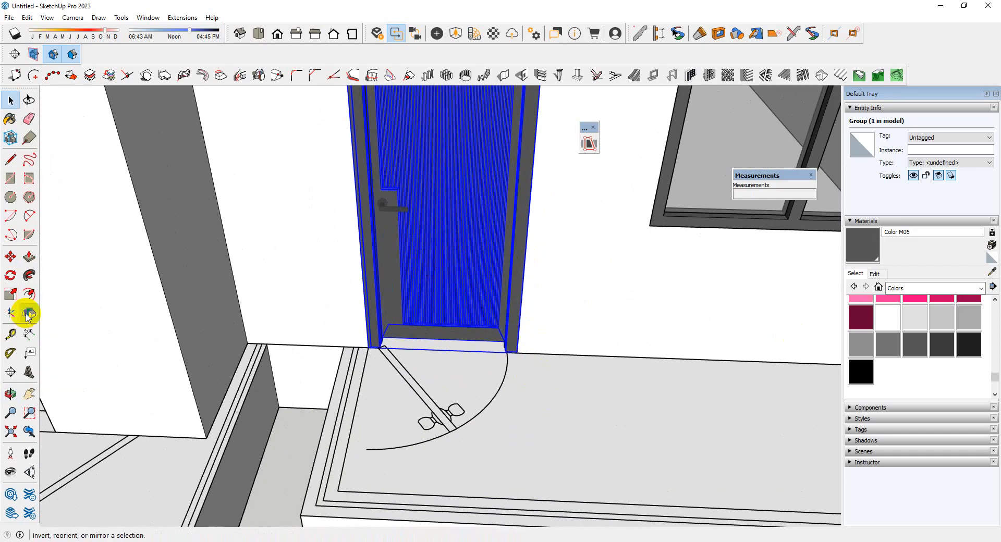
middle_drag(360, 341, 451, 220)
middle_drag(641, 255, 461, 230)
scroll(314, 348, down, 3)
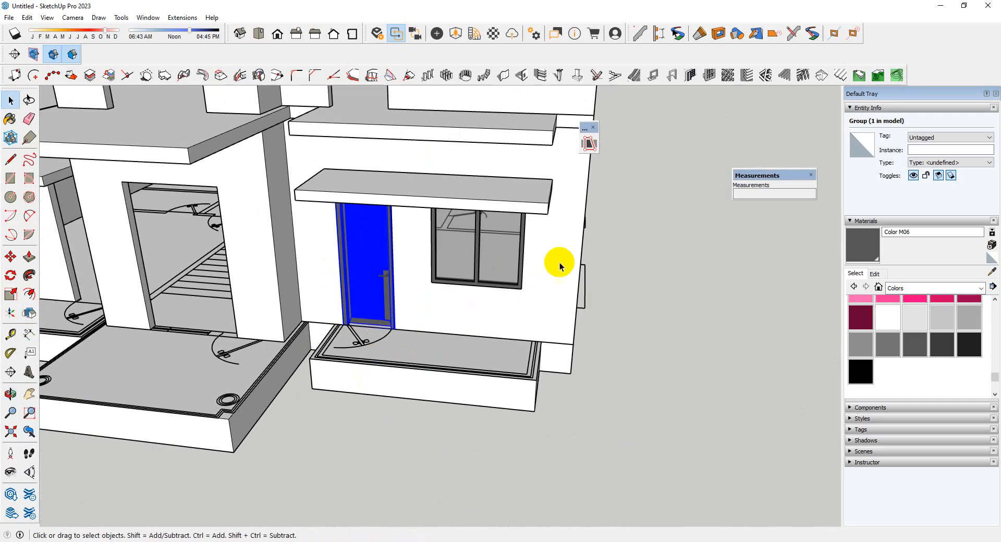
scroll(496, 313, up, 8)
scroll(496, 320, up, 2)
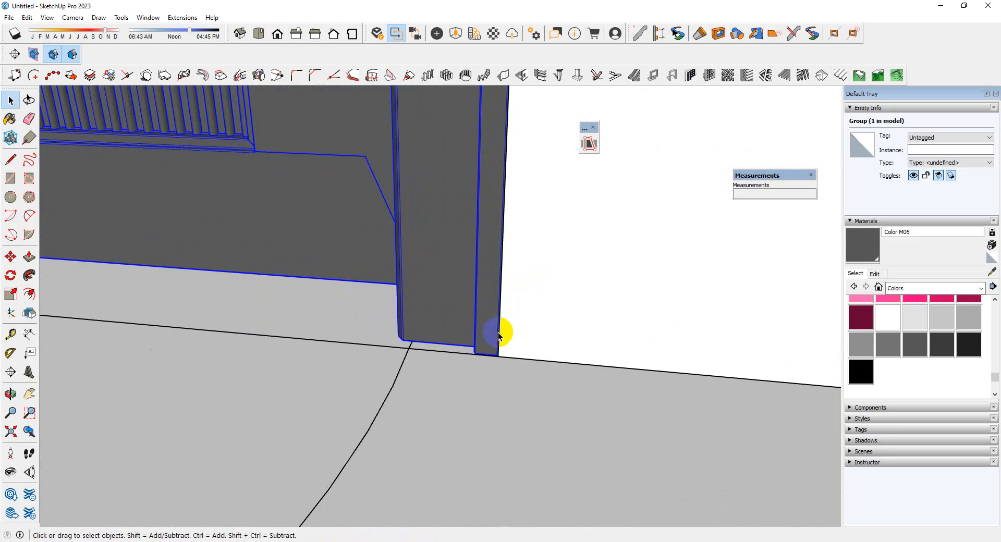
click(501, 358)
key(ctrl)
scroll(503, 375, down, 6)
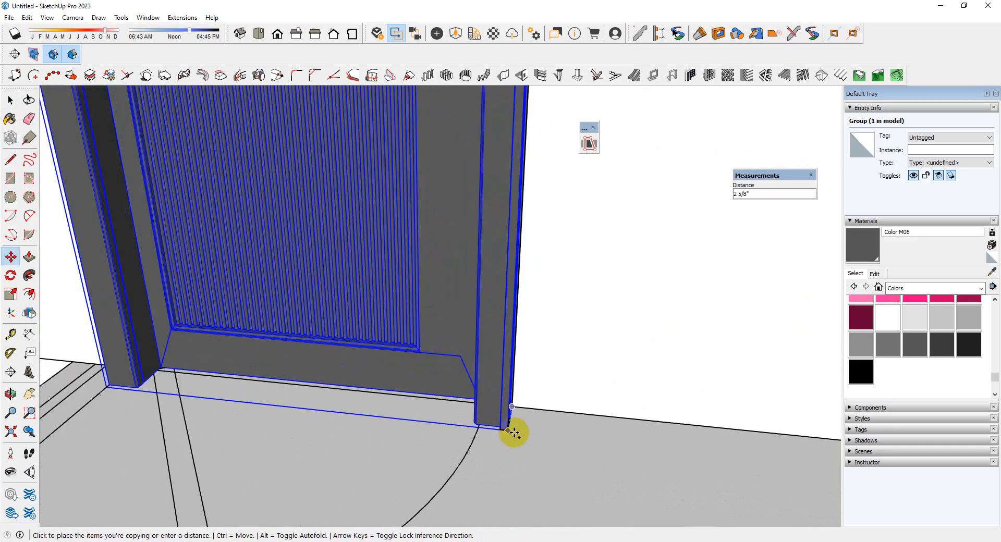
scroll(475, 292, down, 3)
key(space)
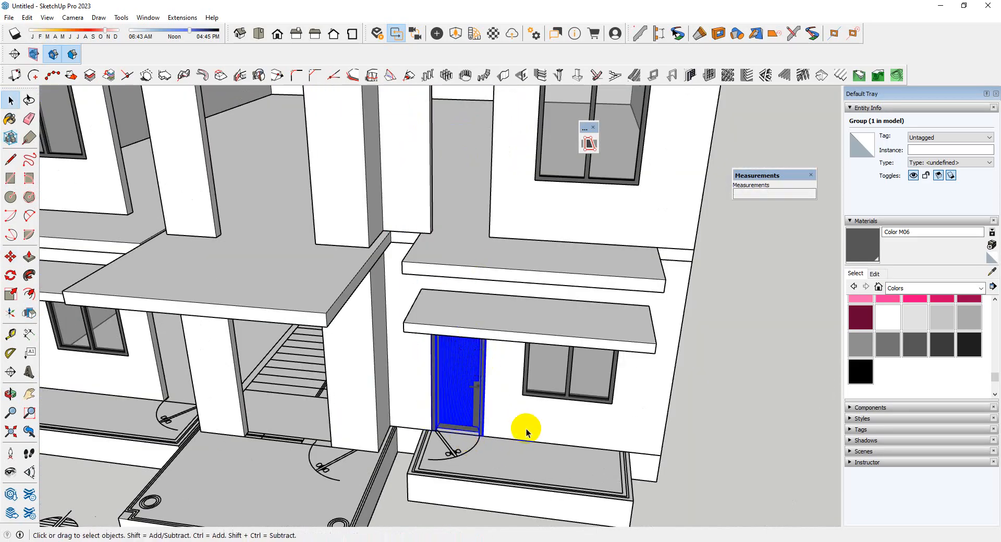
Copy the door by its lower corner to the matching doorway on the other side of the main entrance
scroll(459, 339, up, 6)
scroll(514, 417, down, 4)
scroll(534, 451, up, 5)
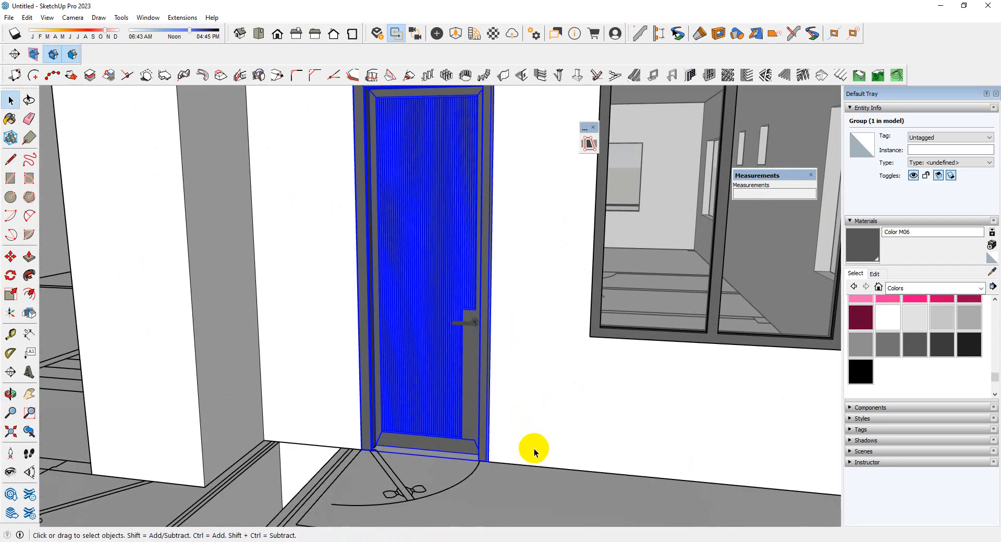
click(491, 459)
key(ctrl)
scroll(521, 454, down, 6)
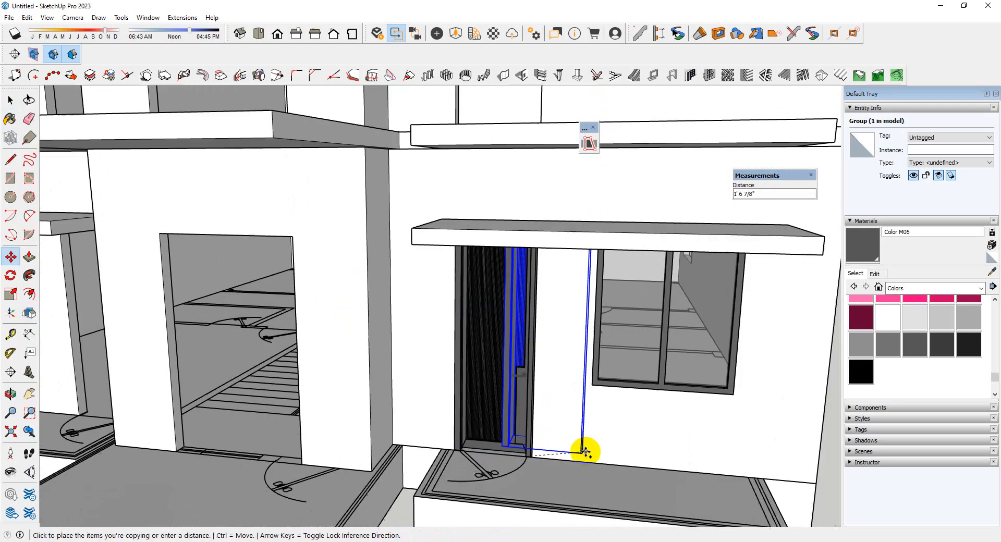
scroll(440, 464, up, 7)
scroll(437, 472, up, 3)
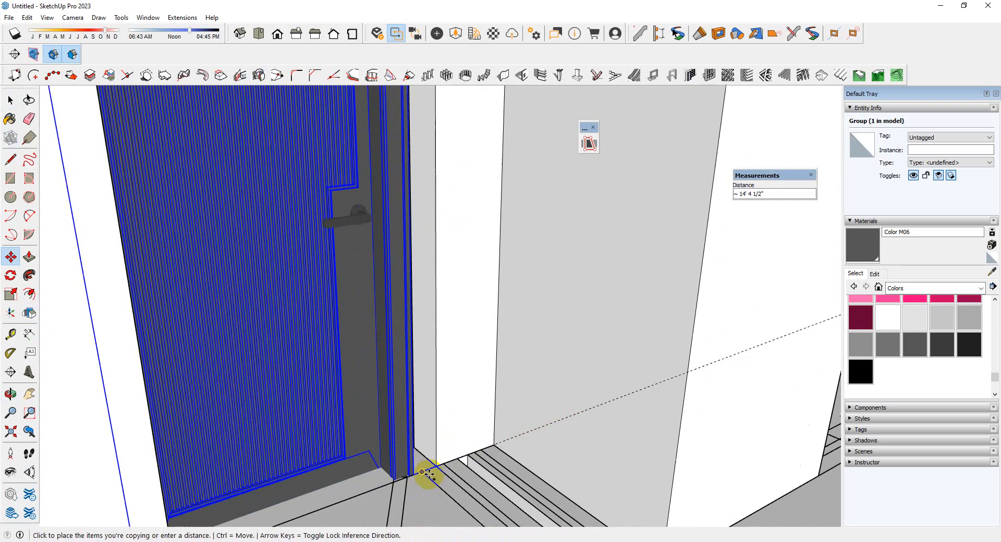
click(437, 462)
Move the copied door about 1 1/8" so its lower corner meets the corner of its doorway
scroll(440, 466, up, 6)
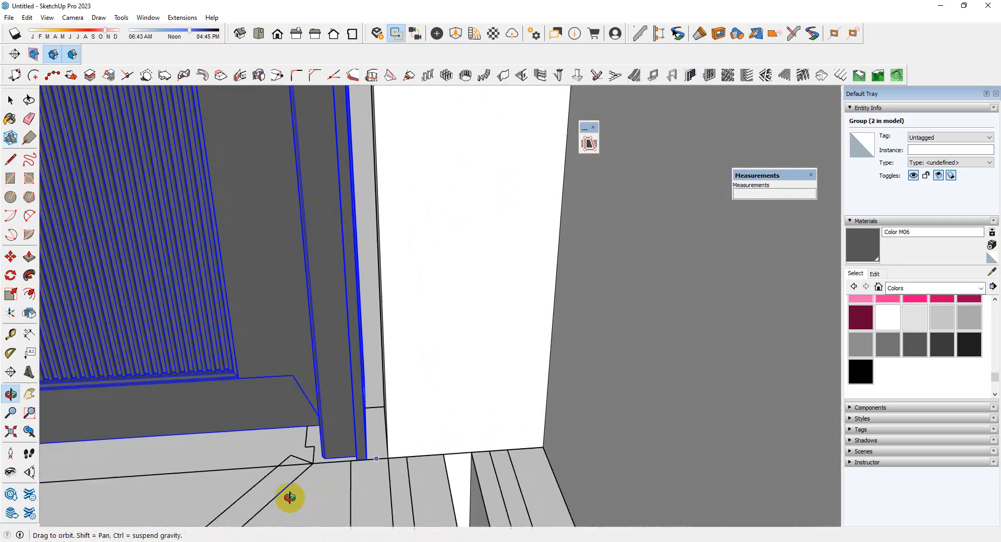
click(359, 458)
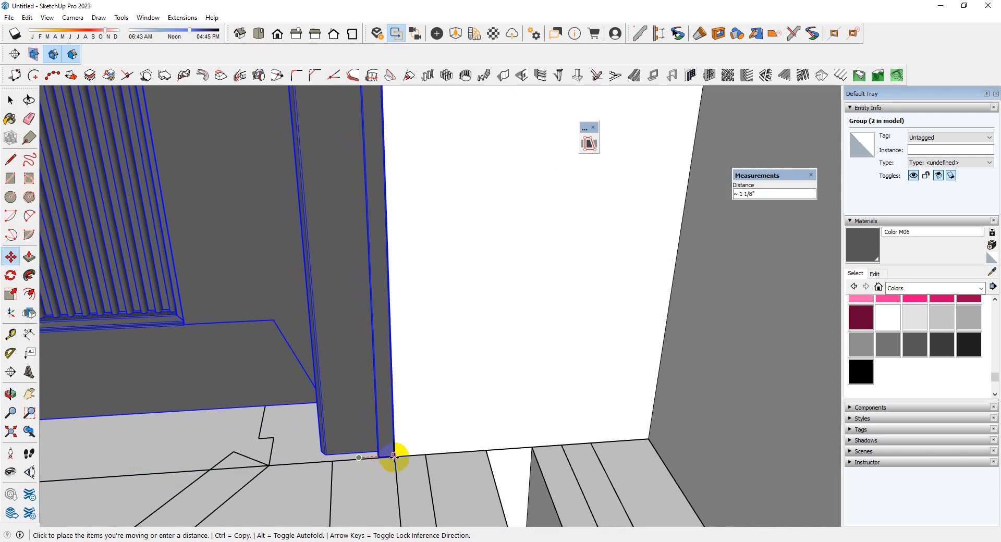
scroll(502, 461, down, 10)
middle_drag(391, 436, 583, 385)
Flip the copied door horizontally so its handle mirrors the door across the entrance
scroll(399, 345, up, 3)
click(33, 317)
scroll(397, 385, down, 4)
middle_drag(397, 385, 228, 360)
key(space)
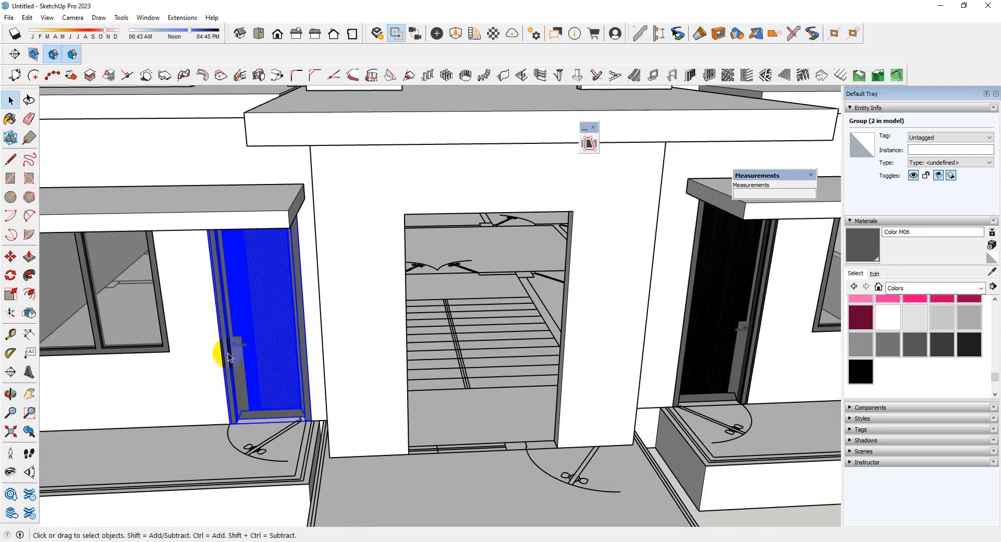
Cut both ground-floor front doors and paste them in place inside the ground-floor wall group
scroll(414, 420, down, 5)
middle_drag(548, 340, 554, 317)
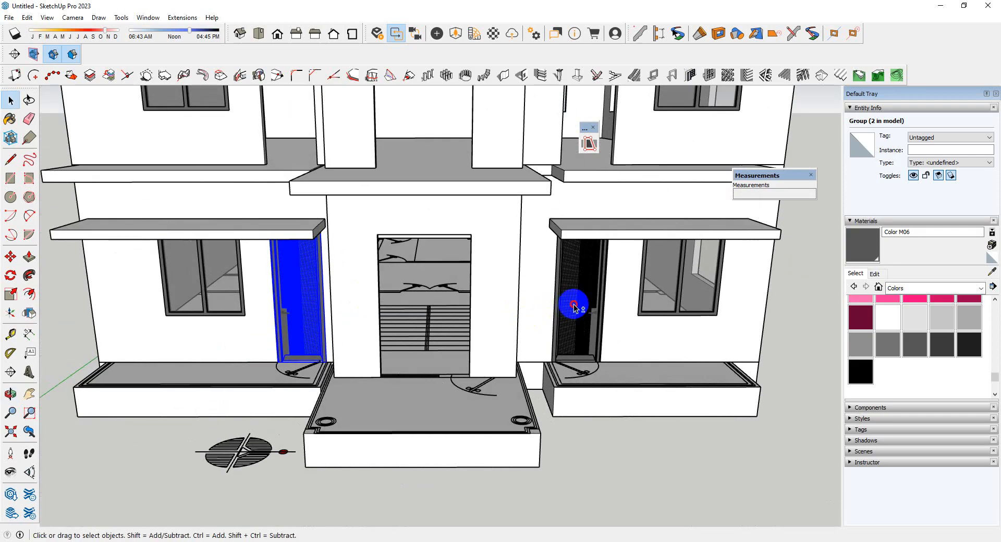
key(ctrl+x)
double_click(607, 315)
scroll(607, 314, down, 3)
middle_drag(607, 315, 595, 340)
click(634, 370)
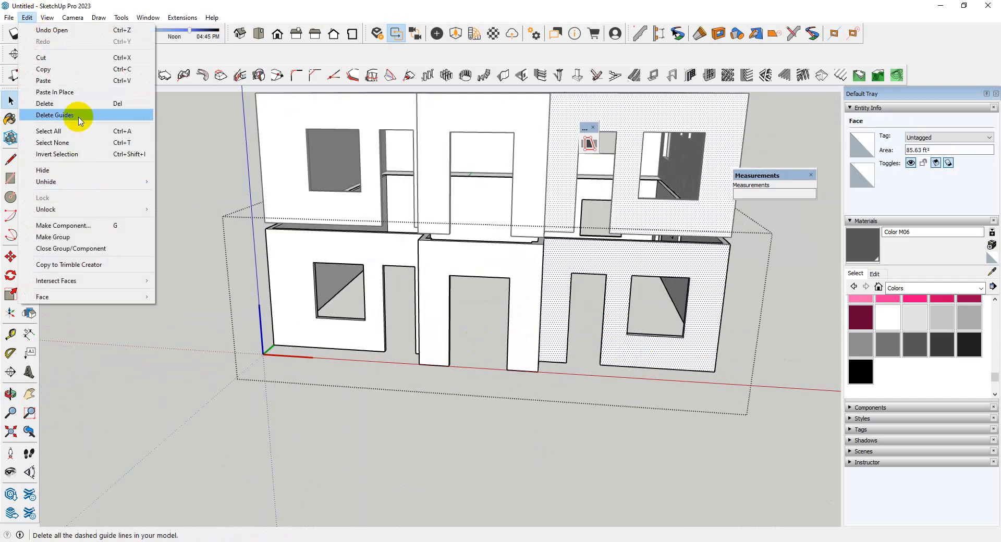
click(80, 93)
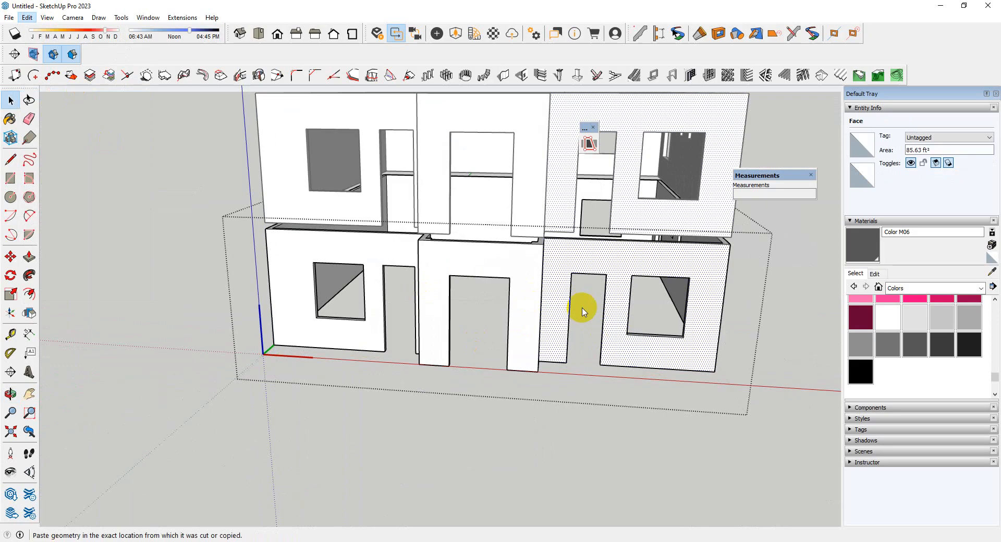
scroll(453, 324, down, 4)
middle_drag(565, 314, 464, 286)
scroll(464, 285, up, 4)
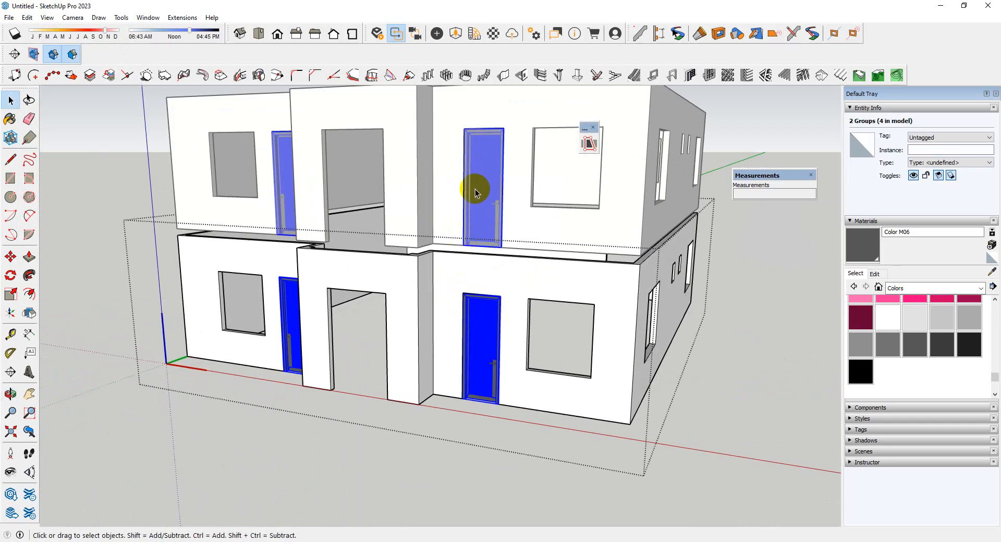
Close the wall group and delete the two separate front windows on the upper storey
scroll(536, 420, down, 4)
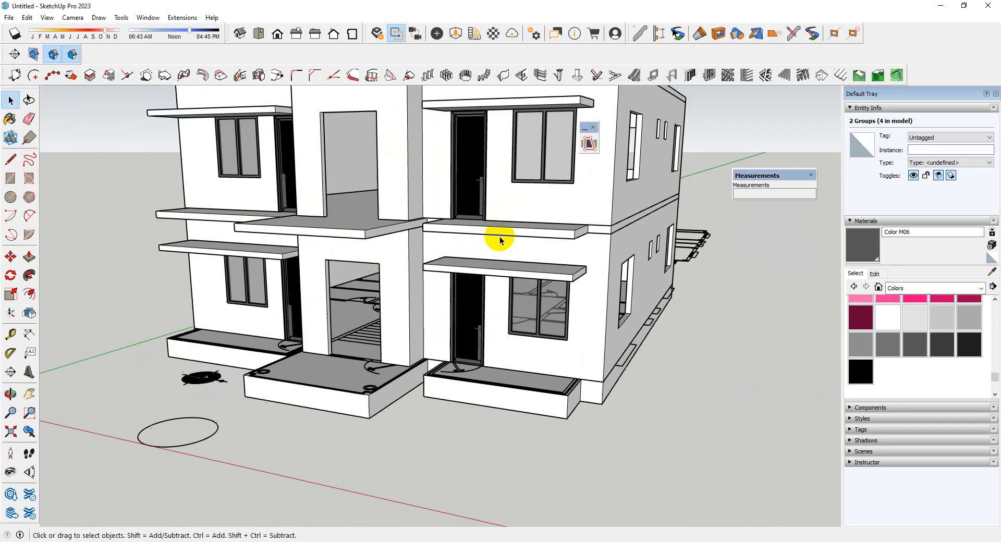
scroll(527, 319, up, 3)
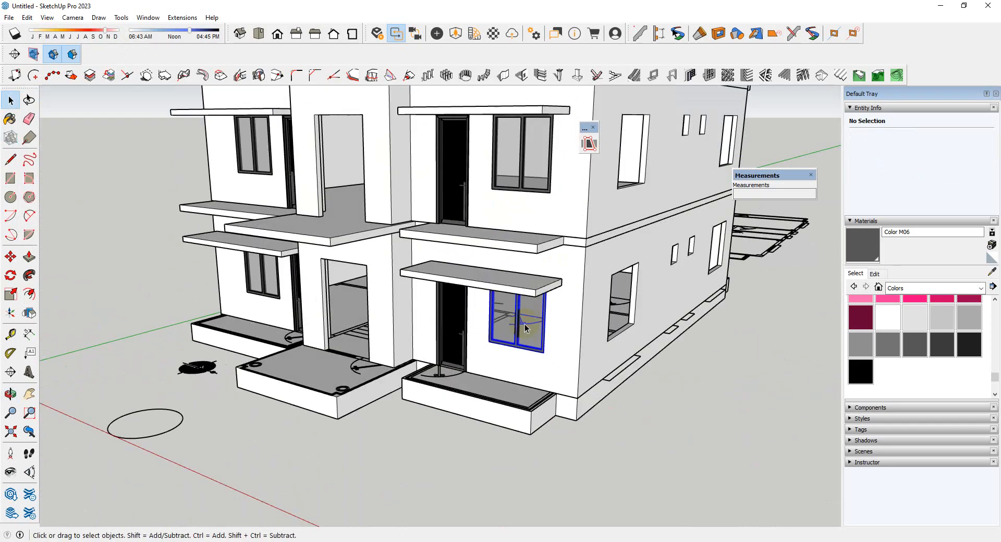
scroll(524, 325, down, 3)
middle_drag(525, 325, 567, 343)
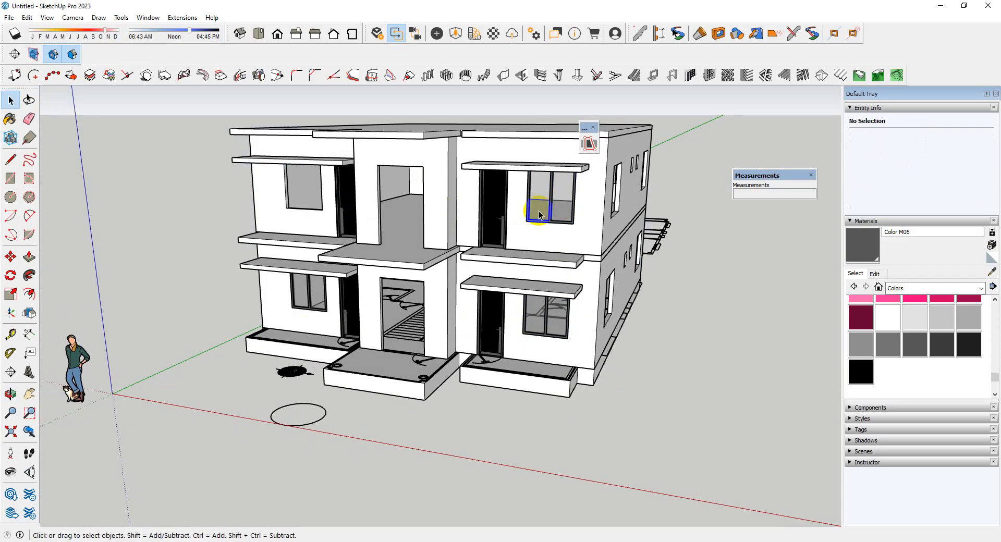
scroll(511, 380, up, 3)
Cut the two ground-floor front windows and paste them in place inside the ground-floor wall group, then close the group
click(474, 312)
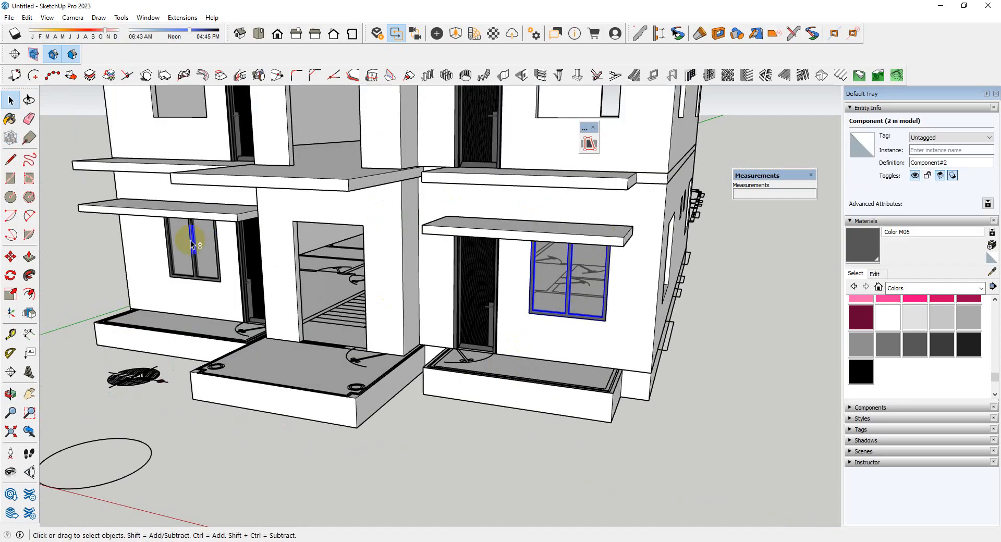
scroll(331, 327, down, 3)
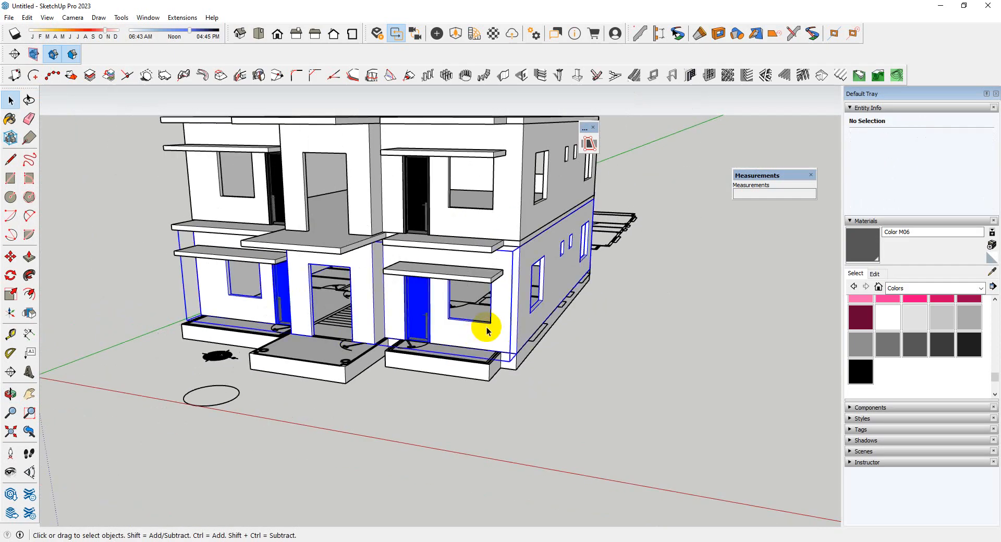
double_click(501, 333)
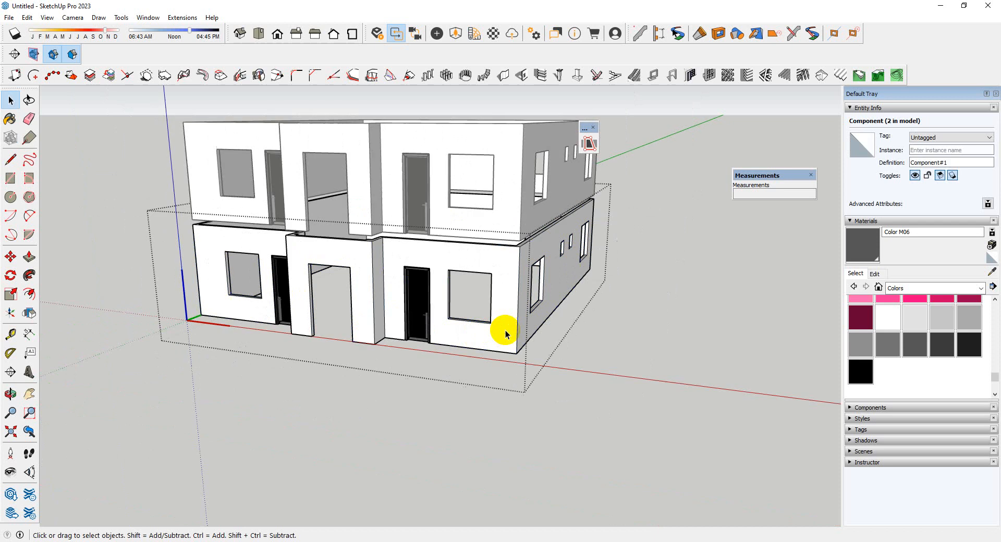
click(34, 18)
click(68, 95)
middle_drag(441, 297, 548, 409)
click(565, 417)
Reopen the ground-floor wall group and paste the two windows beside the building's side wall
middle_drag(626, 389, 503, 297)
scroll(507, 285, up, 3)
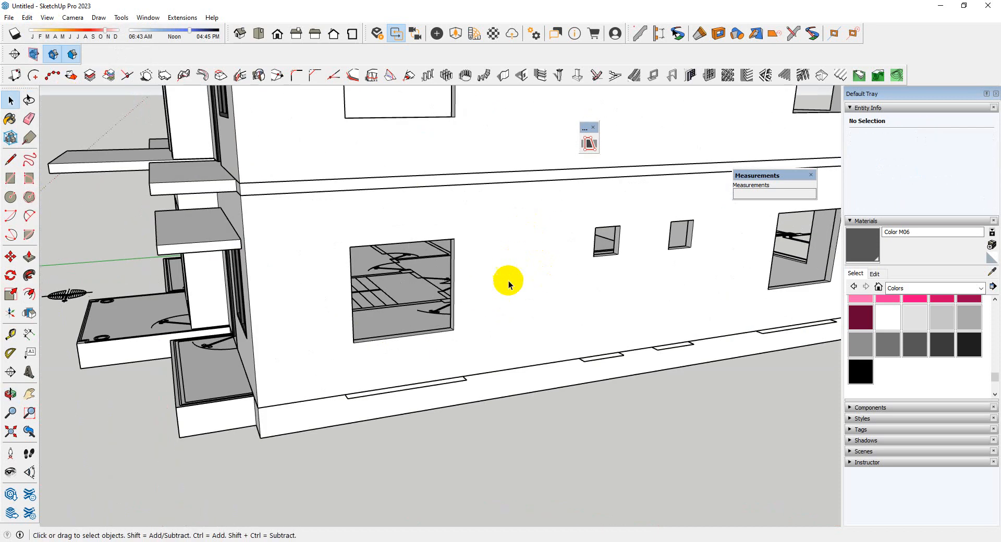
double_click(507, 285)
scroll(431, 273, down, 3)
middle_drag(432, 273, 475, 363)
scroll(434, 289, up, 4)
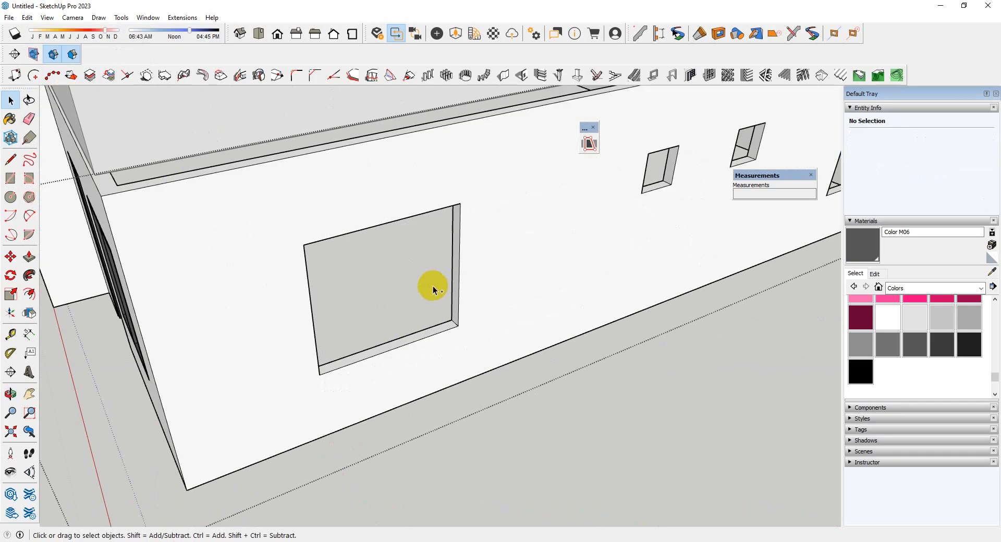
key(ctrl+v)
scroll(423, 281, down, 5)
click(420, 330)
Delete the spare pasted window farther away from the building
key(m)
scroll(430, 337, up, 2)
middle_drag(432, 336, 570, 353)
key(space)
scroll(384, 284, down, 4)
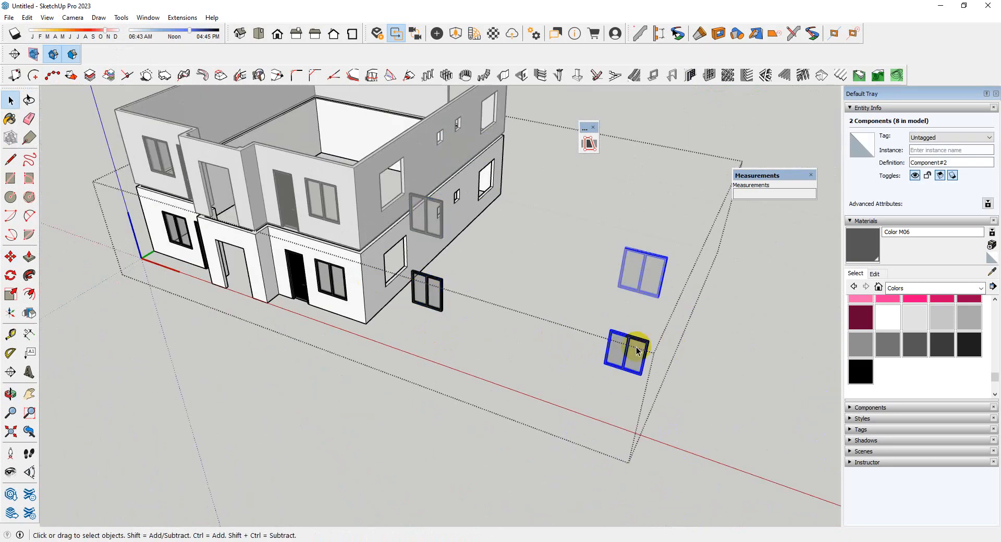
key(Delete)
Rotate the remaining pasted window 90 degrees so it runs parallel to the side wall
scroll(503, 280, up, 2)
middle_drag(502, 279, 380, 301)
click(373, 324)
scroll(368, 330, up, 3)
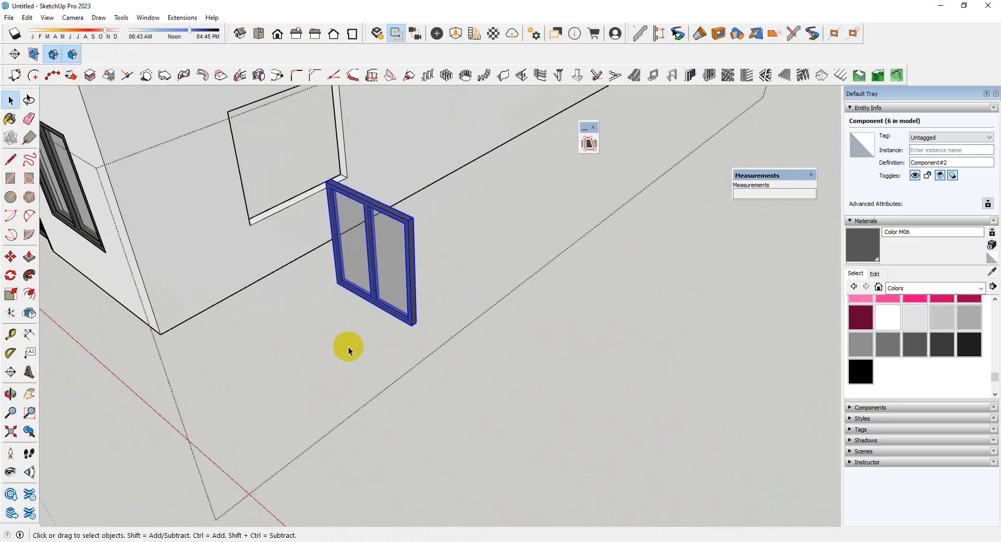
click(288, 354)
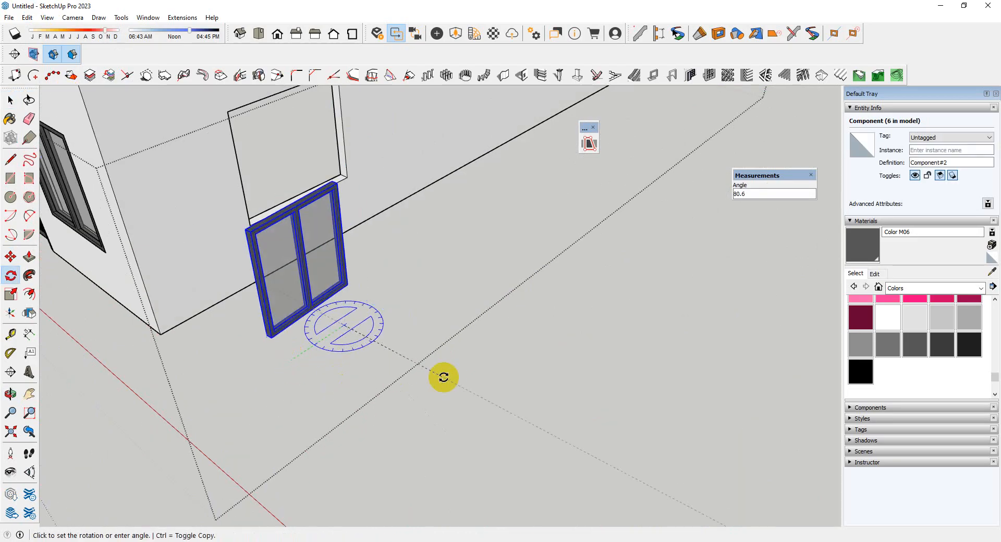
click(447, 385)
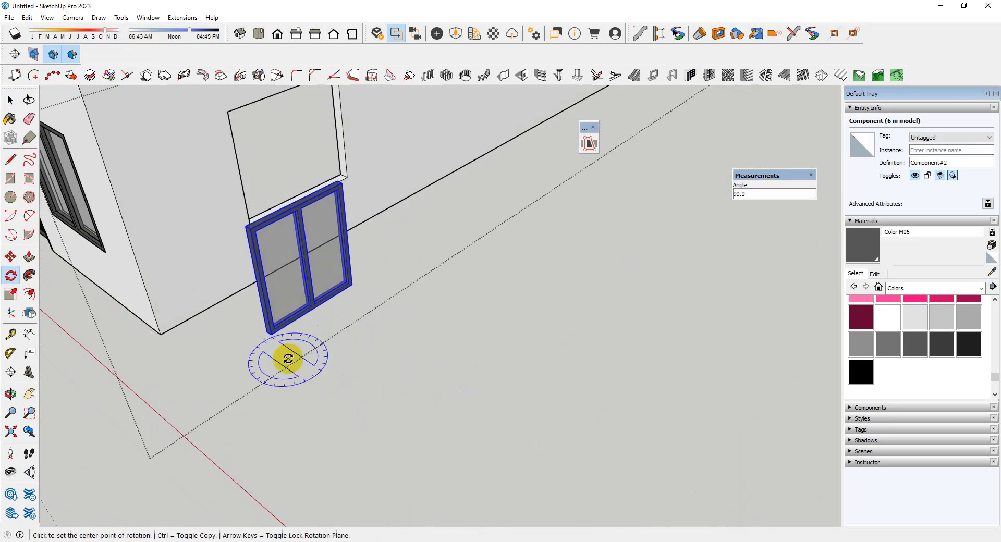
key(space)
Move the rotated window by its lower corner onto the lower corner of the large opening in the side wall
scroll(265, 331, up, 4)
click(270, 319)
scroll(462, 368, down, 5)
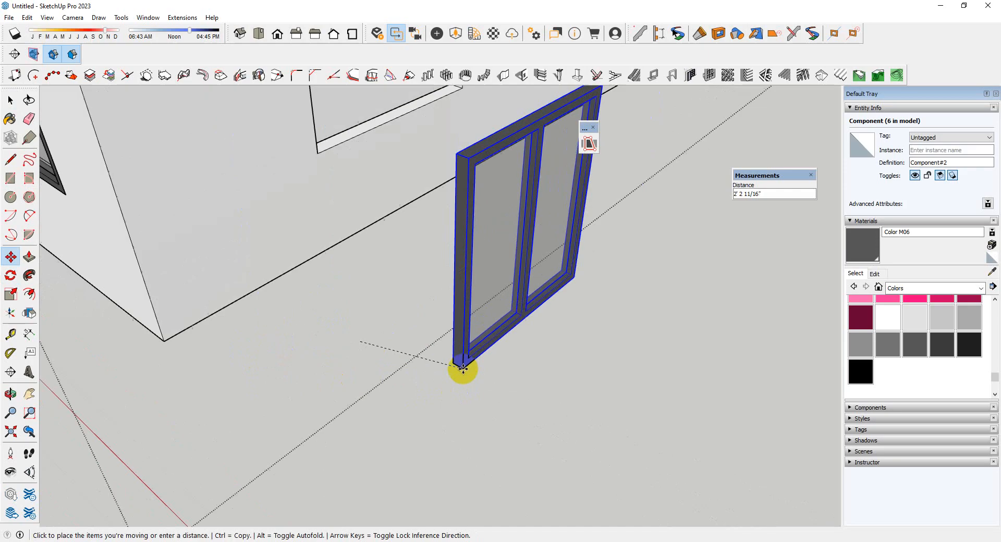
scroll(418, 233, up, 5)
click(337, 255)
scroll(324, 337, down, 5)
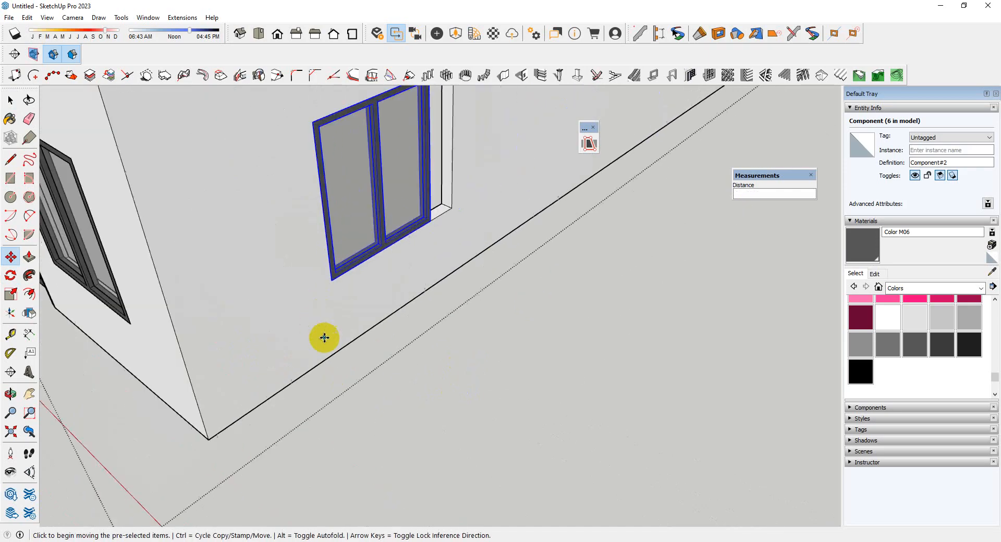
Scale the side window along its red axis by about 1.22 so its width fills the opening
middle_drag(324, 337, 213, 159)
scroll(401, 372, up, 4)
middle_drag(401, 371, 346, 283)
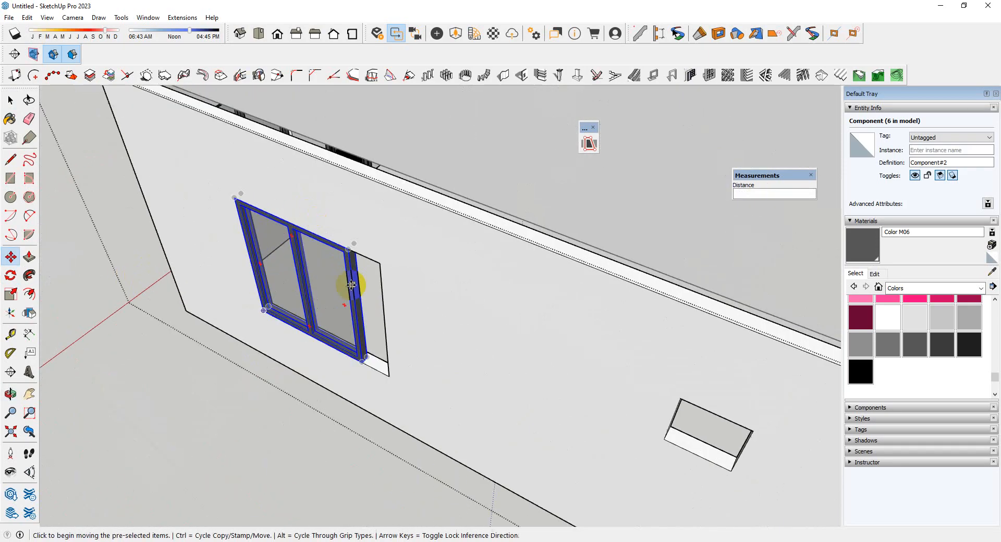
scroll(364, 330, up, 4)
key(s)
click(326, 253)
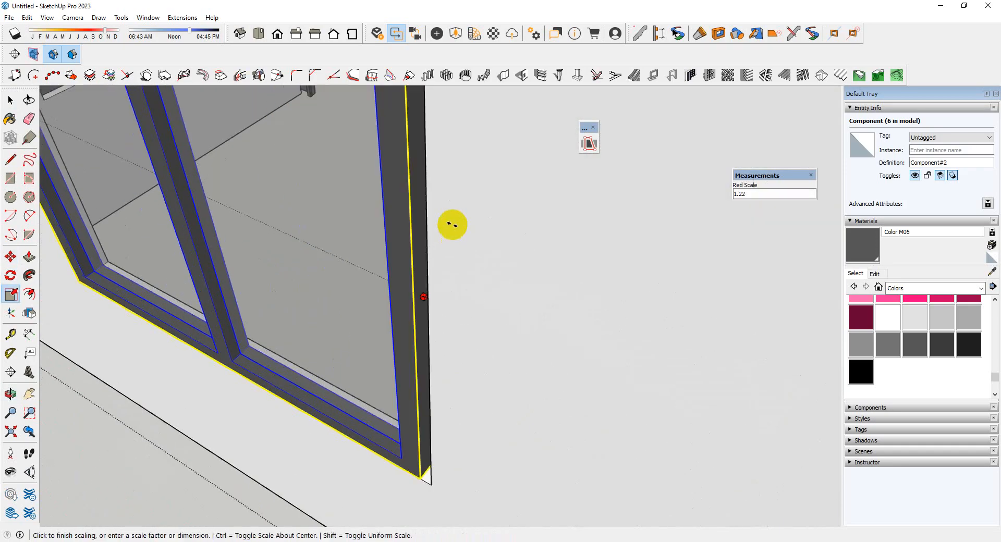
click(427, 193)
scroll(412, 266, down, 4)
middle_drag(343, 260, 599, 260)
scroll(380, 253, down, 6)
key(space)
Copy the fitted side window about 25' along the wall into the large opening at the far end
scroll(416, 323, up, 5)
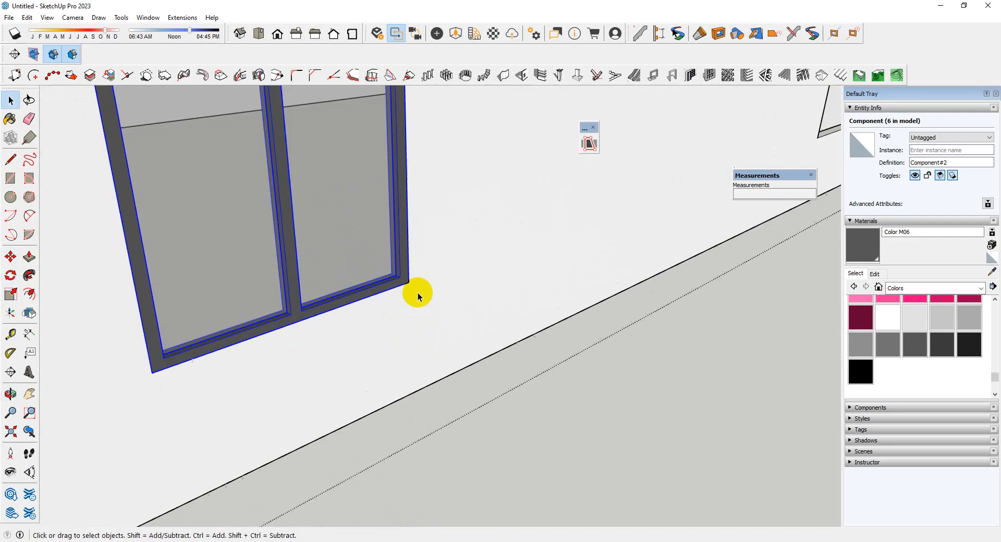
click(411, 289)
key(ctrl)
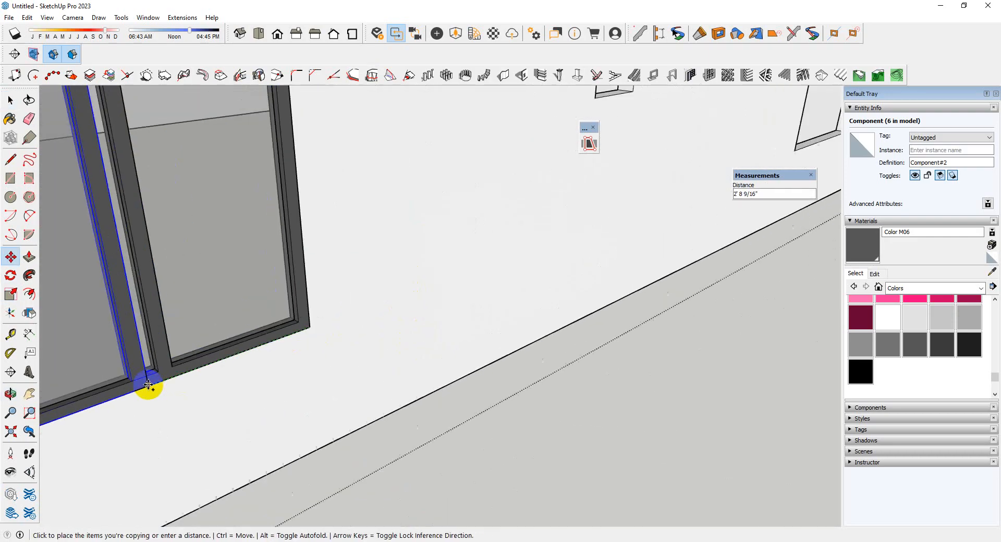
scroll(213, 386, down, 5)
scroll(547, 219, up, 6)
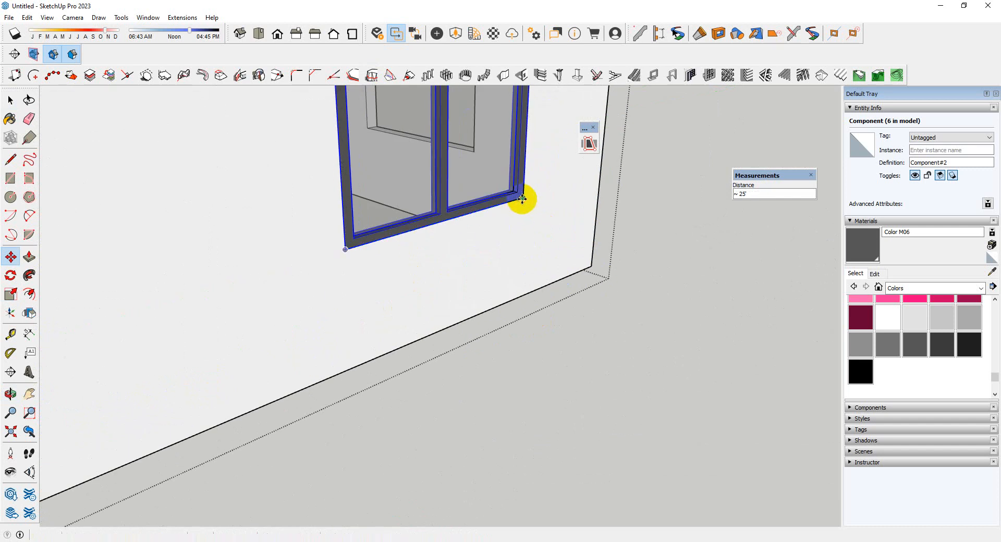
click(522, 199)
scroll(527, 291, down, 5)
middle_drag(527, 291, 436, 377)
key(space)
Close the ground-floor wall group and examine the two small openings between the side wall's windows
scroll(331, 279, up, 5)
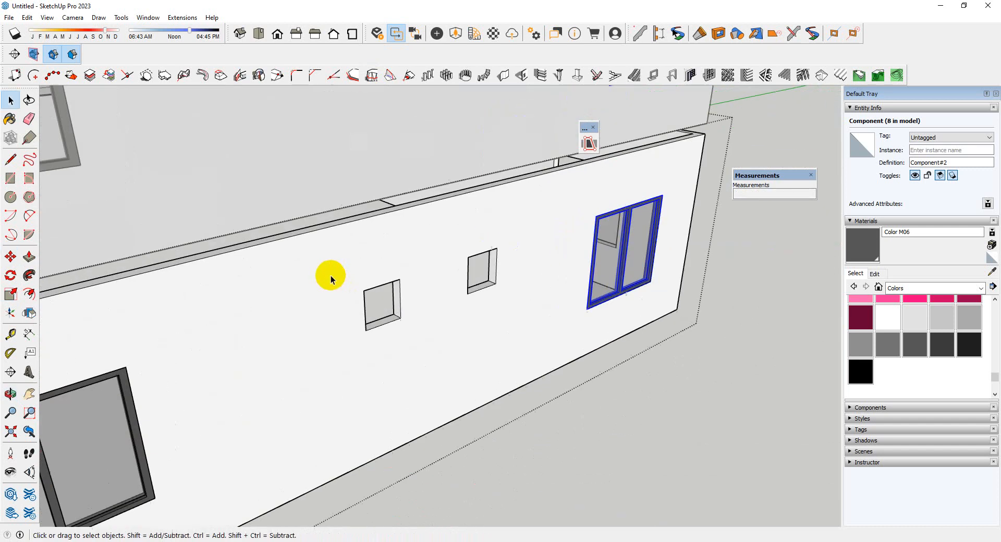
scroll(384, 308, up, 6)
middle_drag(532, 302, 474, 398)
scroll(386, 297, down, 5)
middle_drag(394, 306, 437, 333)
scroll(410, 360, down, 5)
click(436, 470)
scroll(358, 237, up, 4)
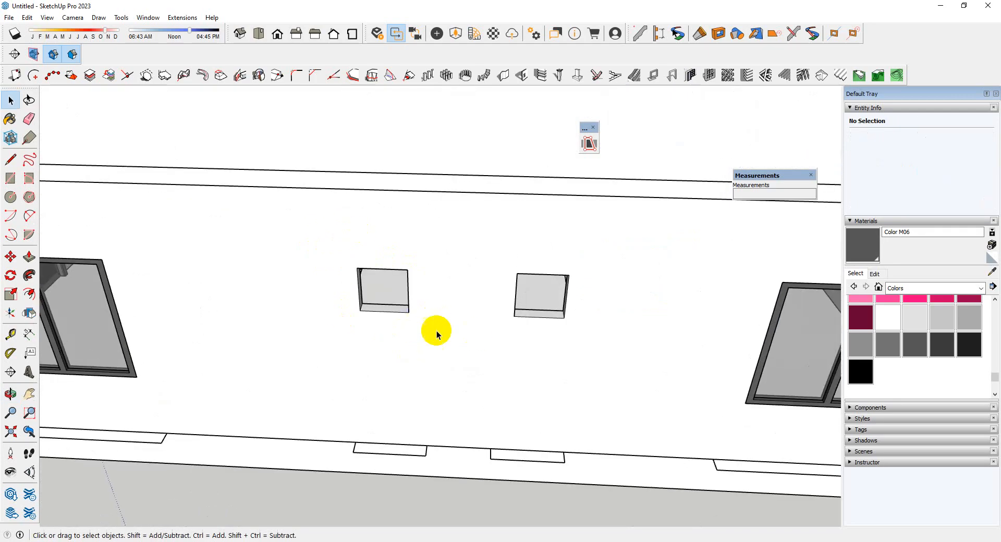
Draw a 1' 6" by 1' 6" rectangle over the first small opening in the side wall and make it a group
click(10, 179)
scroll(452, 307, up, 3)
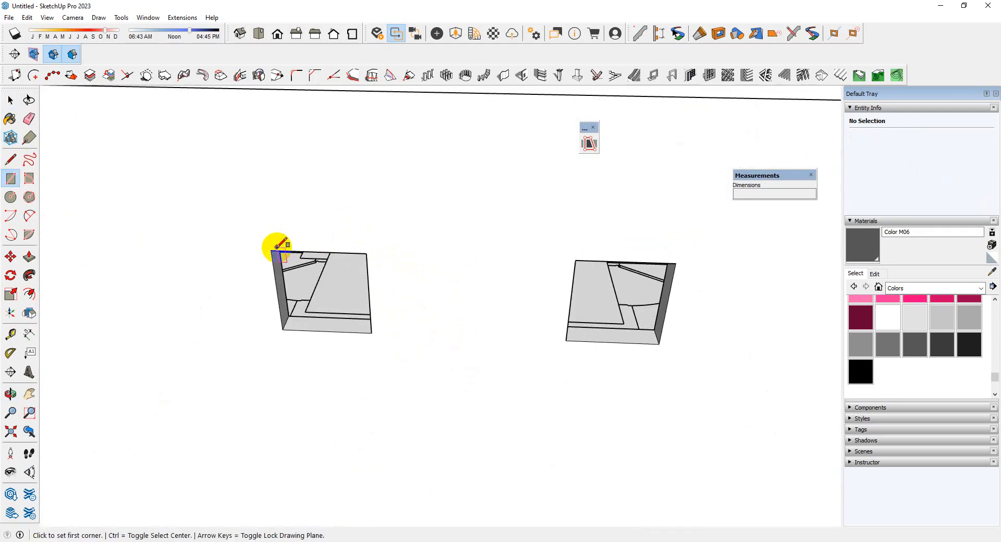
click(371, 332)
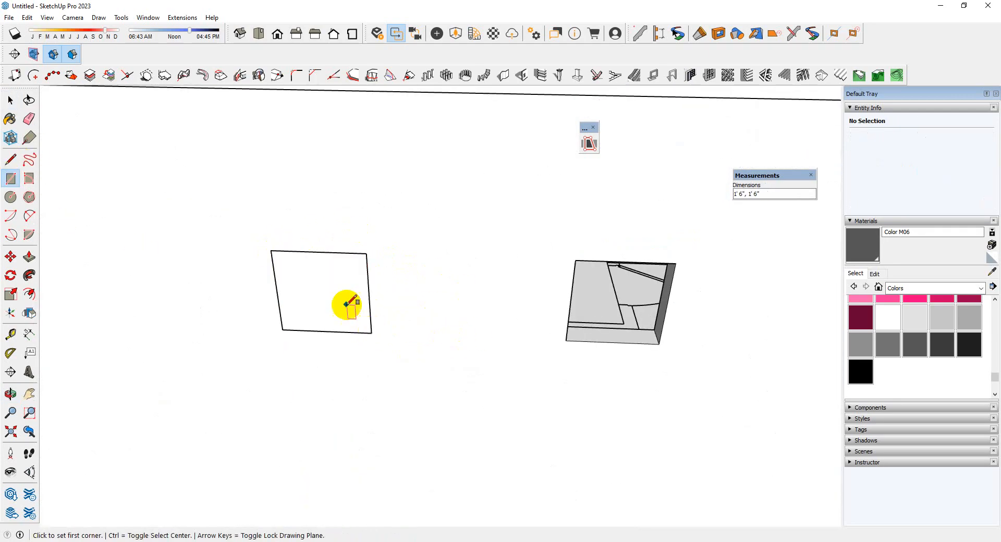
key(space)
double_click(336, 290)
right_click(337, 291)
click(378, 385)
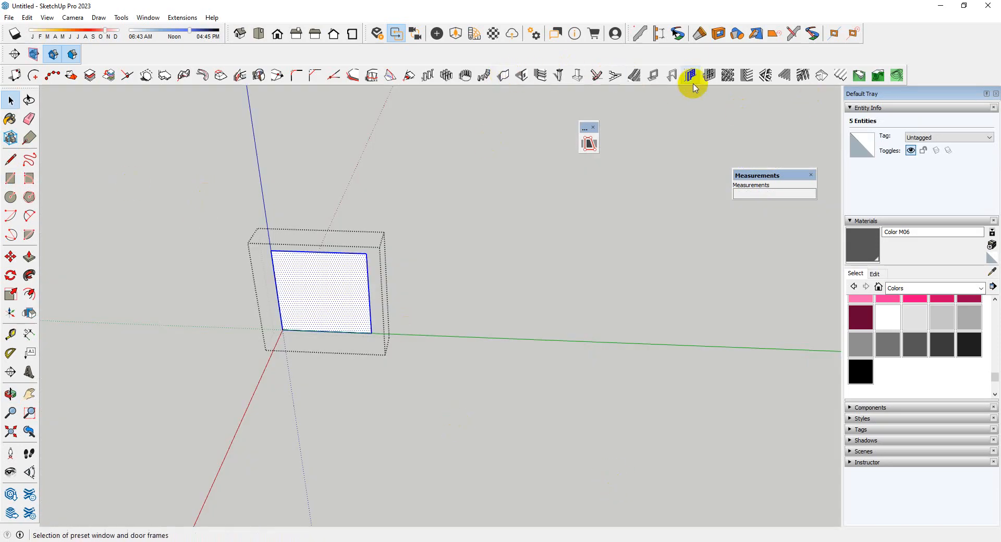
Divide the grouped face into a rectangular-frame panel with 1 row, 2 columns, 3" depth, 2" frame and divider widths, located at back
click(709, 76)
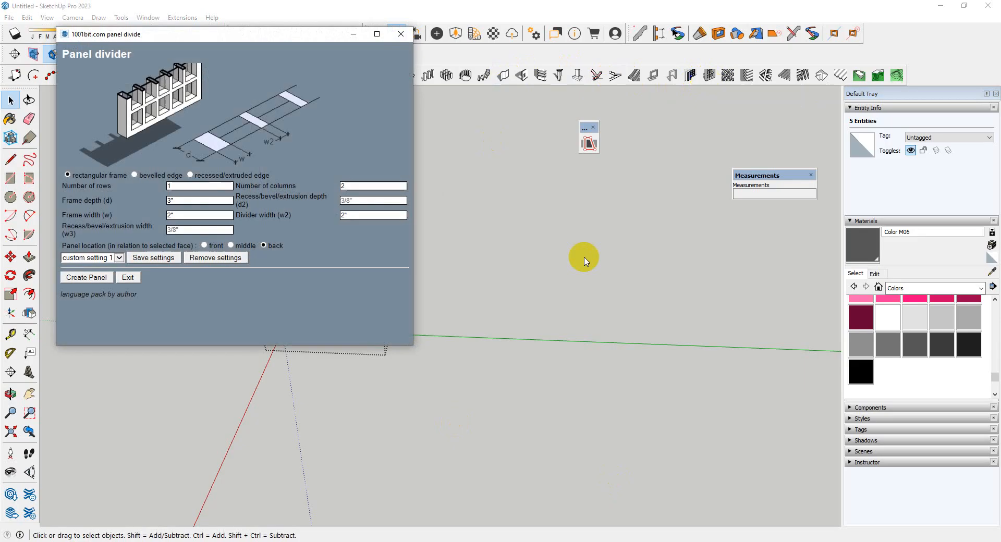
click(68, 277)
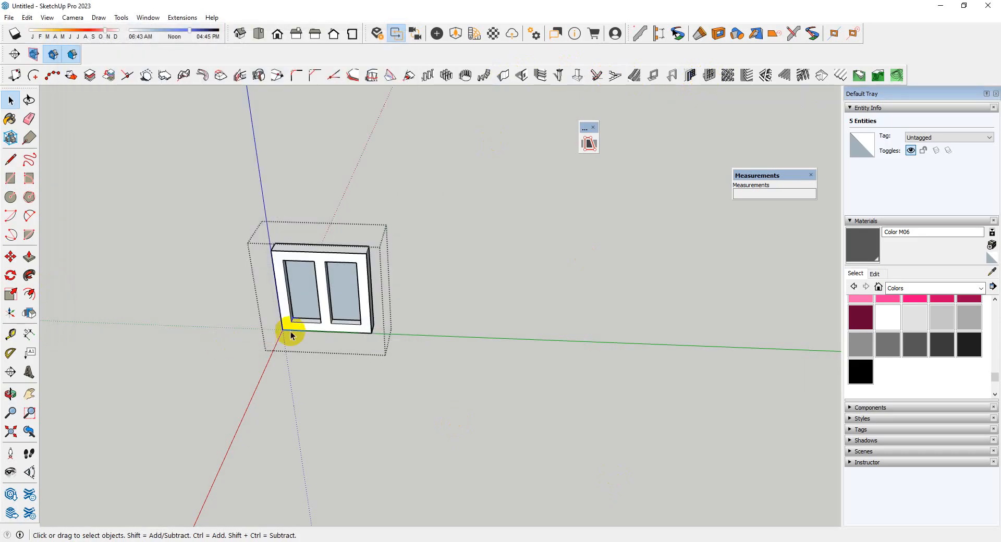
scroll(297, 397, up, 3)
middle_drag(297, 397, 364, 346)
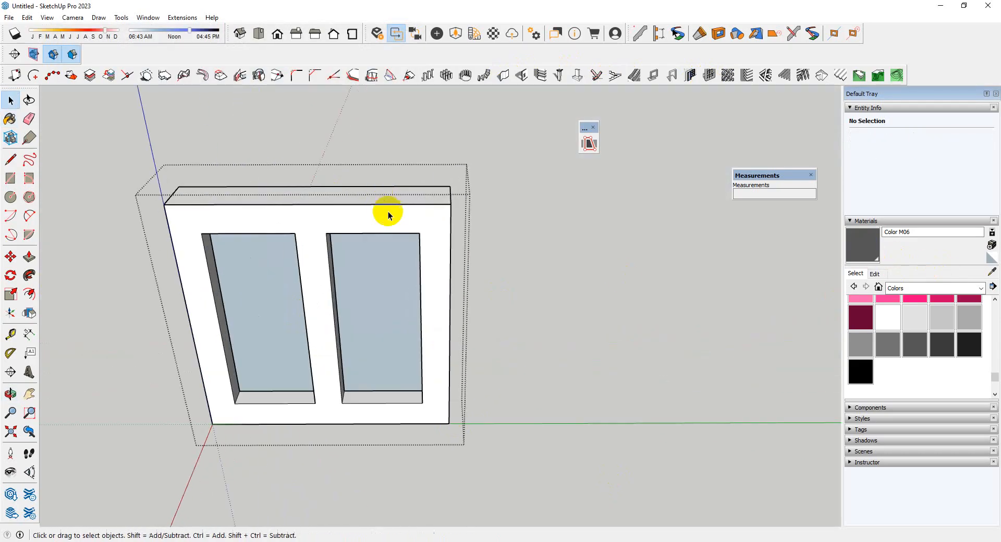
Paint the small window's whole frame with Color M06 and close its group
triple_click(388, 214)
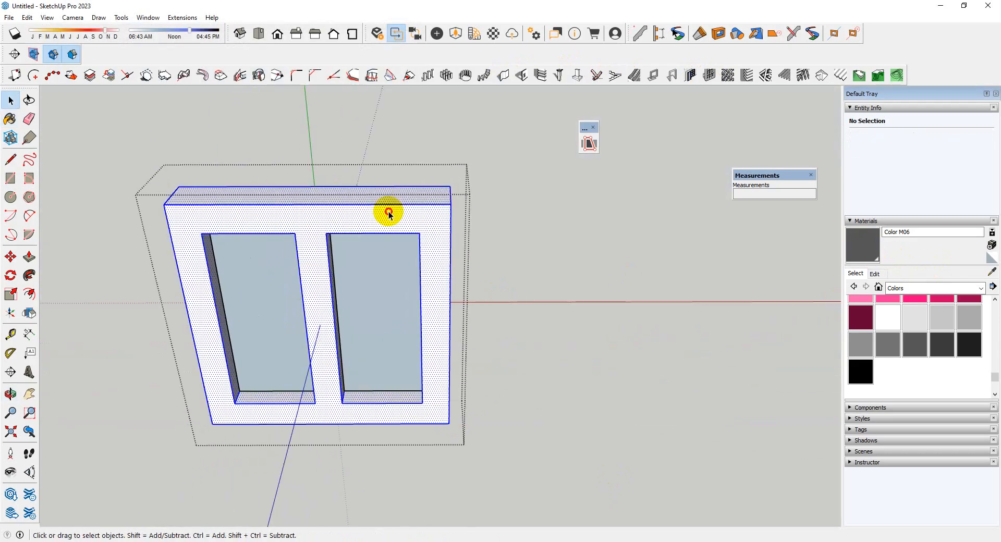
key(b)
click(389, 209)
scroll(500, 348, down, 3)
key(space)
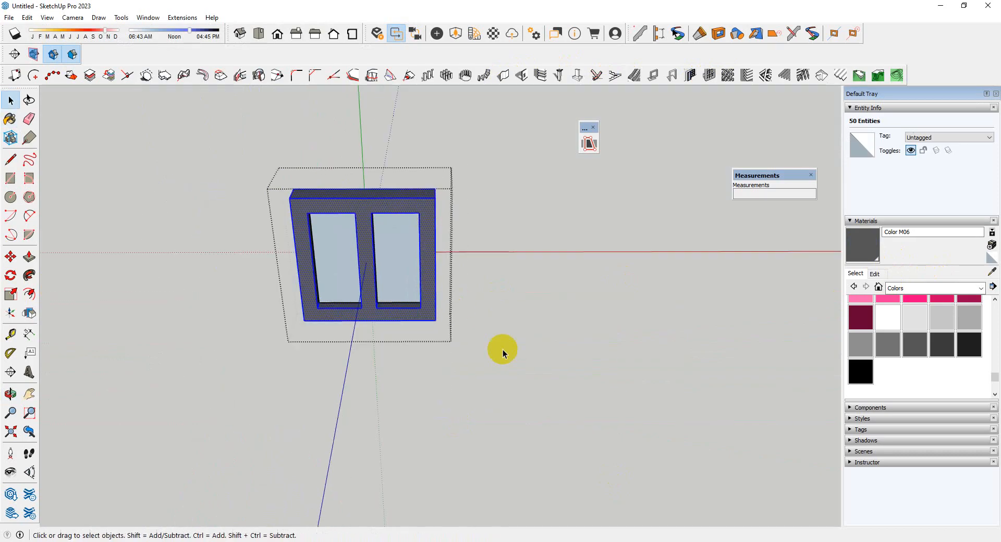
click(488, 300)
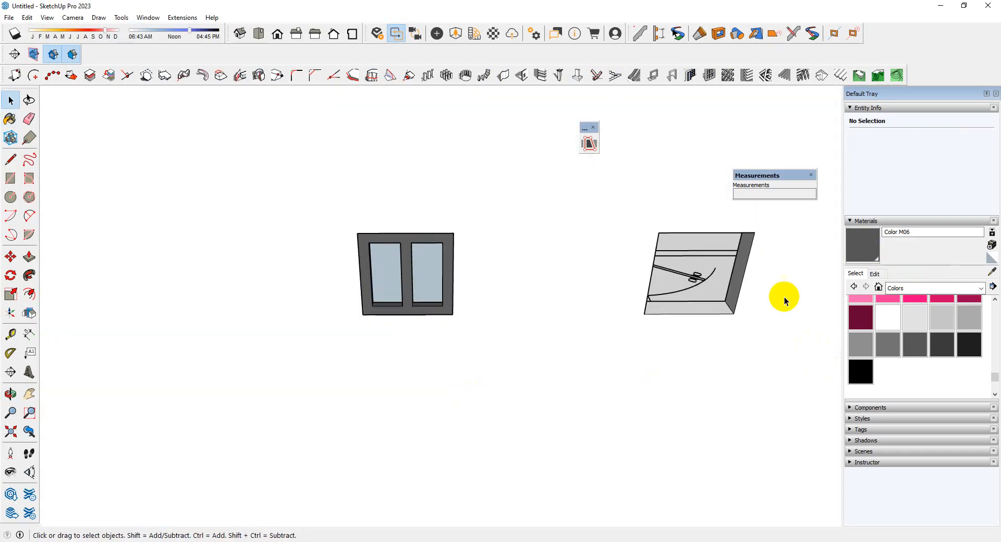
scroll(261, 266, down, 5)
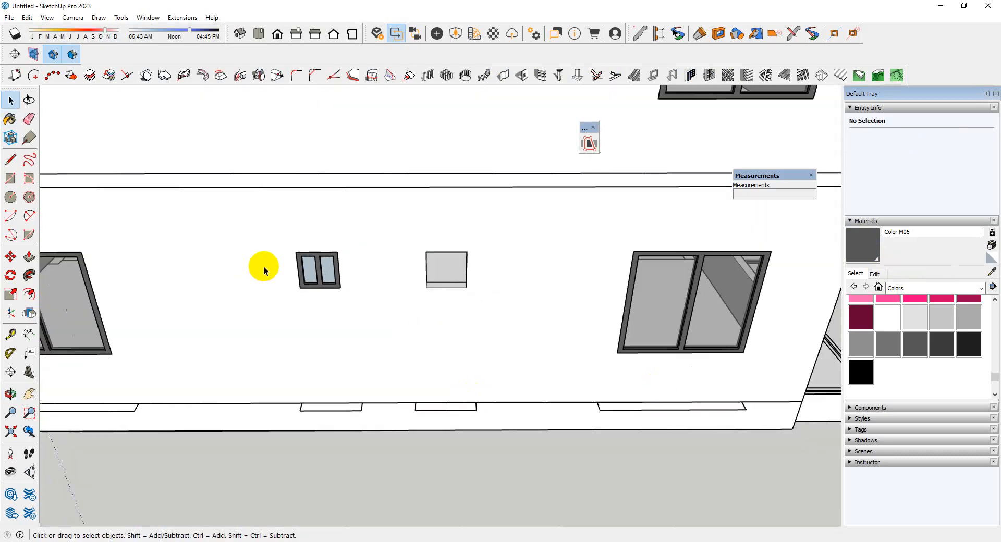
Sample Translucent Glass Gray from the large side window, paint the small window's panes with it, and close the group
click(992, 271)
click(587, 297)
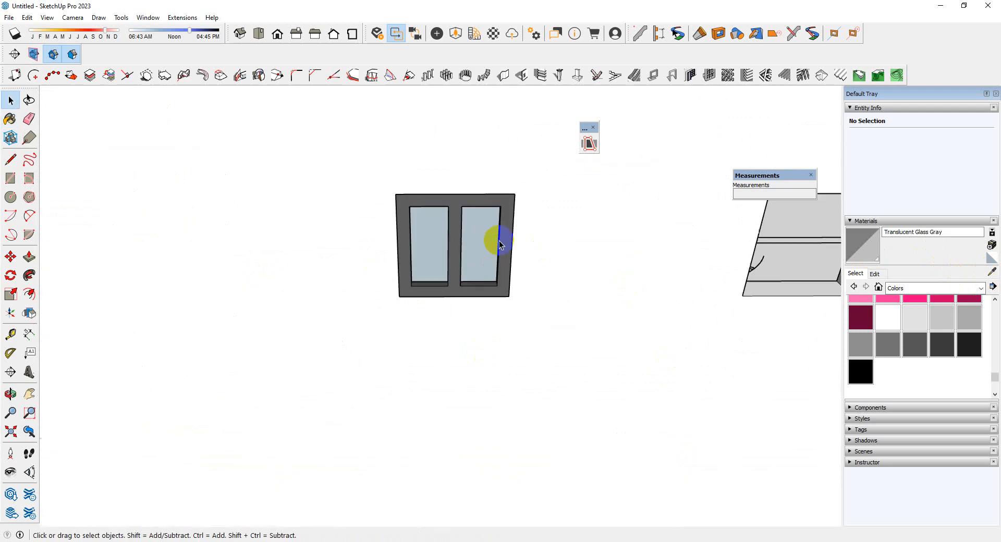
scroll(499, 242, up, 1)
double_click(486, 247)
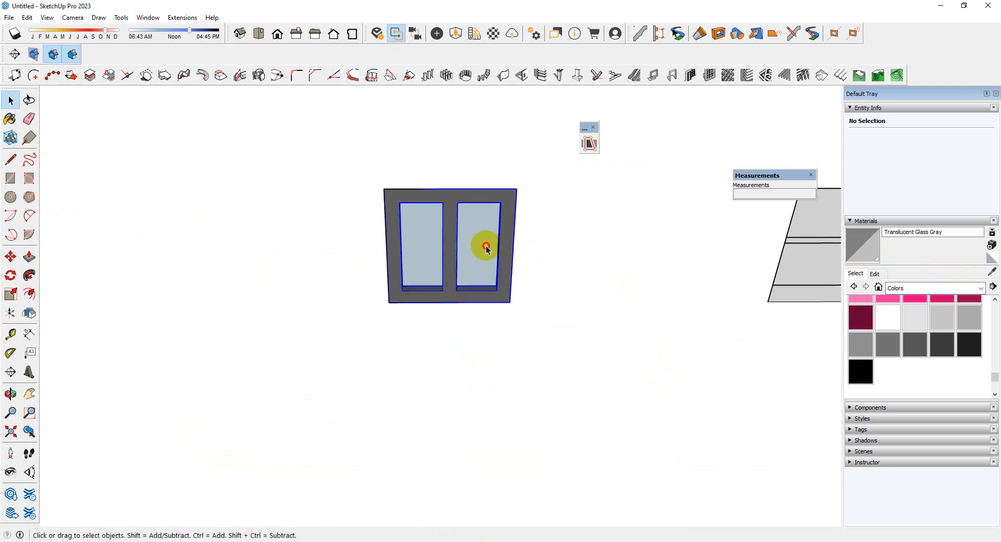
double_click(485, 250)
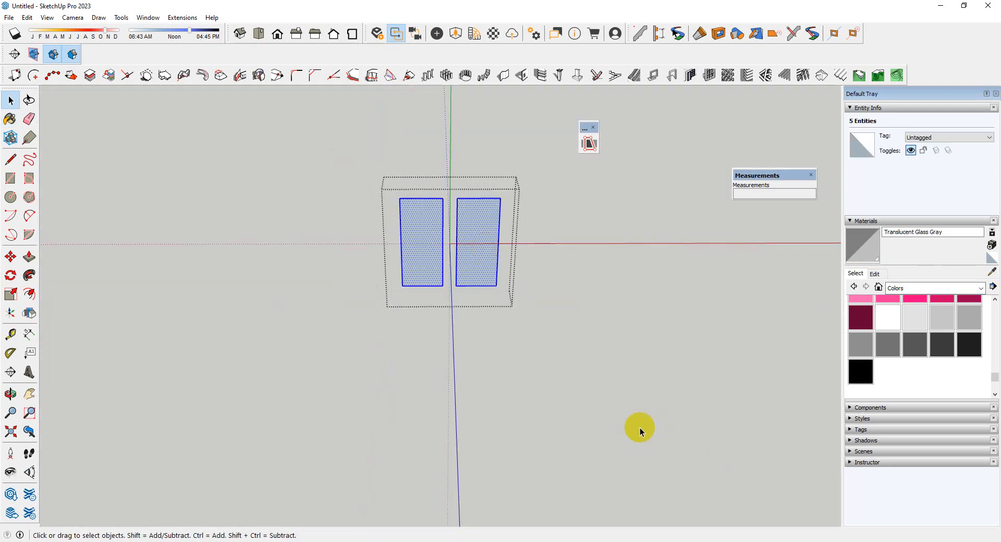
scroll(451, 215, up, 3)
click(402, 269)
key(space)
scroll(402, 269, down, 4)
click(492, 399)
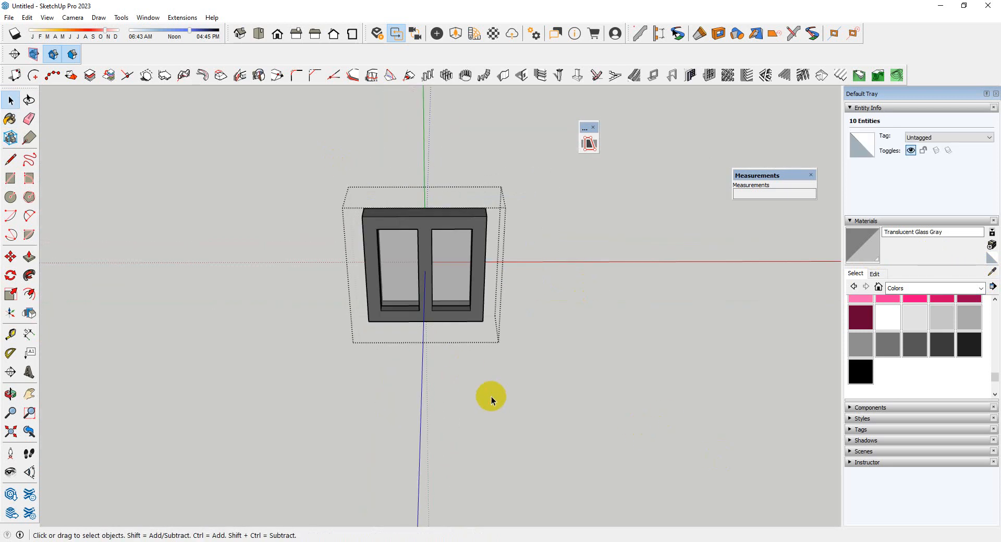
scroll(491, 398, down, 1)
mouse_move(491, 398)
middle_down()
mouse_move(427, 210)
mouse_move(545, 441)
middle_up()
scroll(374, 296, down, 3)
click(386, 379)
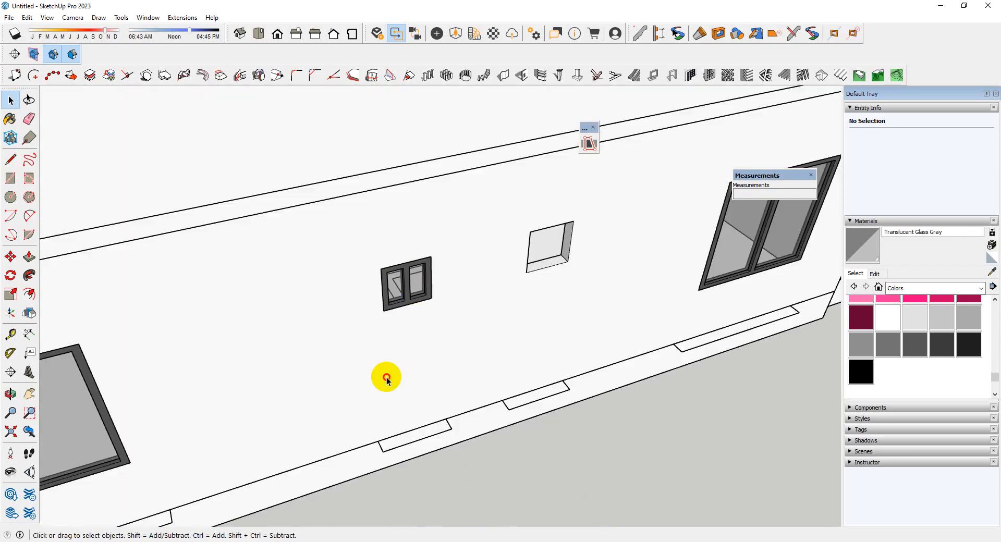
Copy the small window by its lower corner into the second small opening in the side wall
scroll(383, 293, up, 3)
middle_drag(386, 293, 473, 322)
scroll(473, 323, up, 3)
click(495, 323)
scroll(495, 327, up, 2)
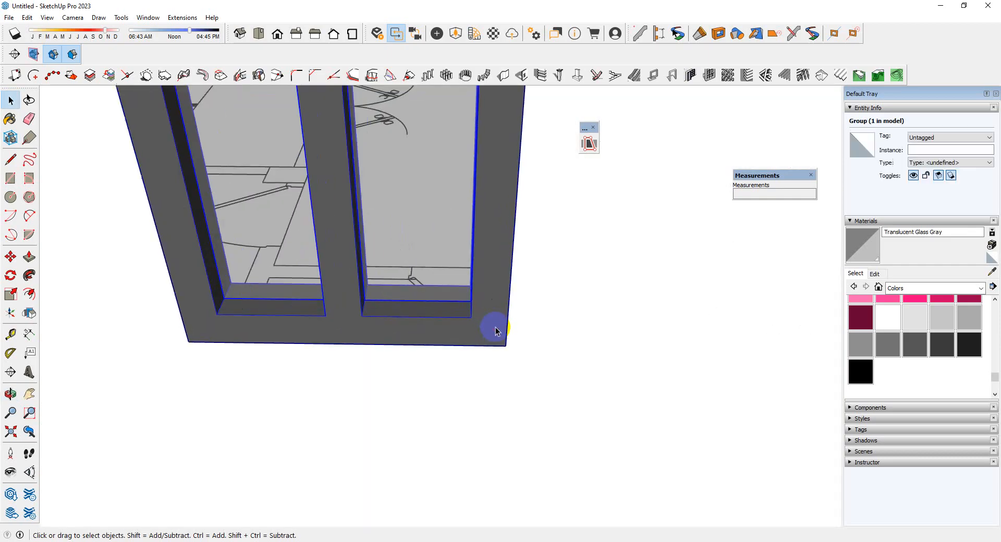
scroll(502, 344, down, 3)
key(ctrl)
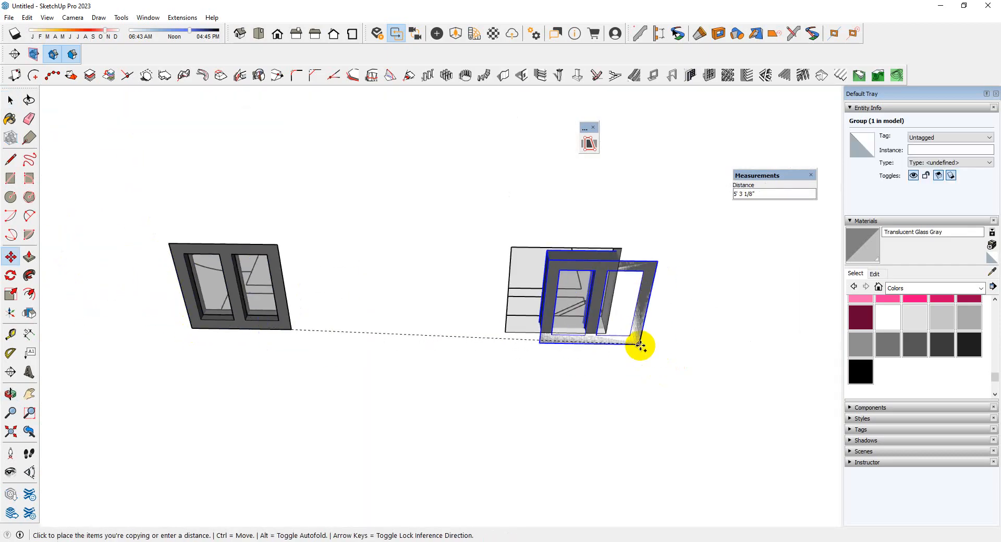
click(579, 348)
key(space)
scroll(495, 337, down, 3)
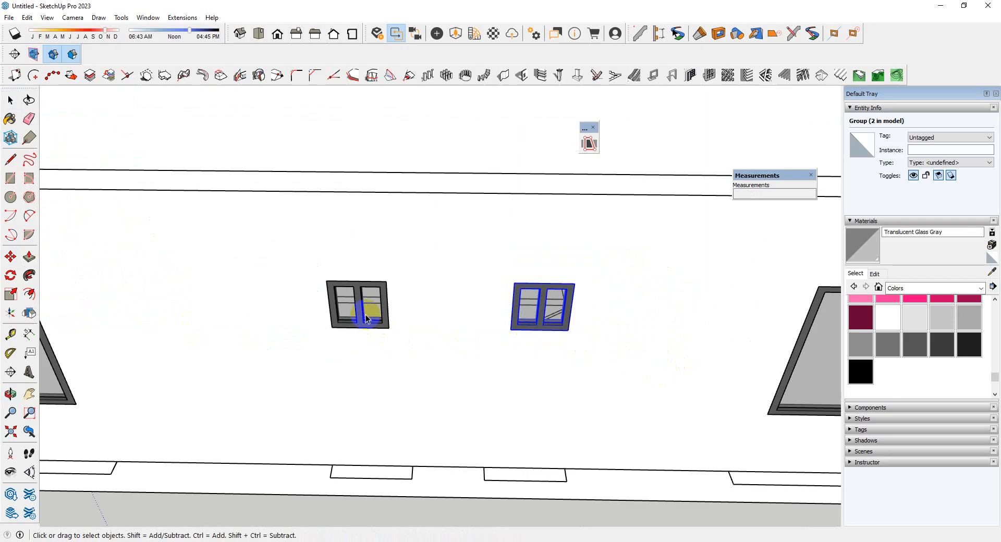
Cut both small windows and paste them in place inside the repeated wall group so both floors receive them
middle_drag(381, 332, 493, 412)
scroll(488, 301, up, 3)
key(Delete)
scroll(474, 339, down, 7)
click(27, 17)
click(77, 93)
scroll(407, 318, down, 3)
scroll(543, 415, down, 3)
click(543, 416)
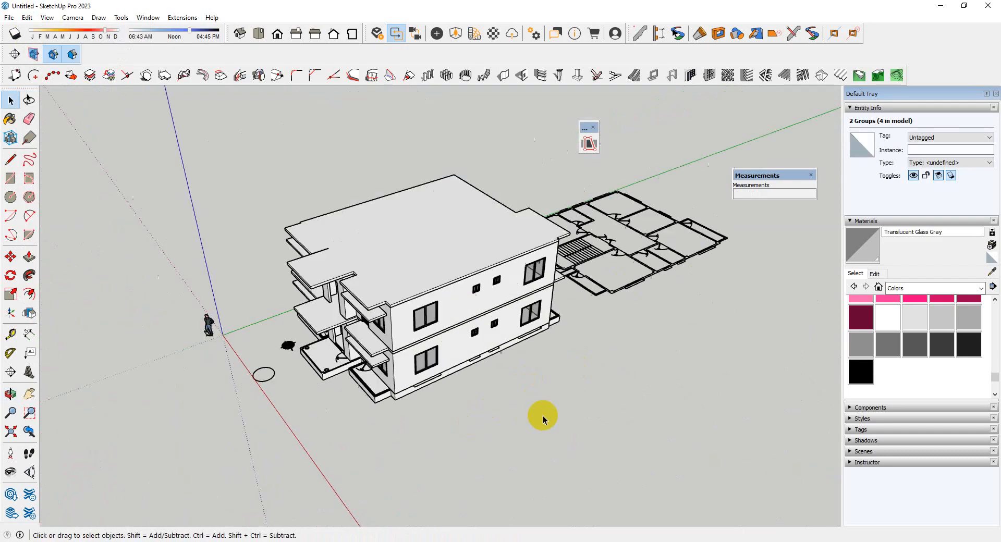
Examine the building's front, roof and side wall with their doors and windows in place
middle_drag(456, 151, 532, 353)
scroll(429, 335, up, 5)
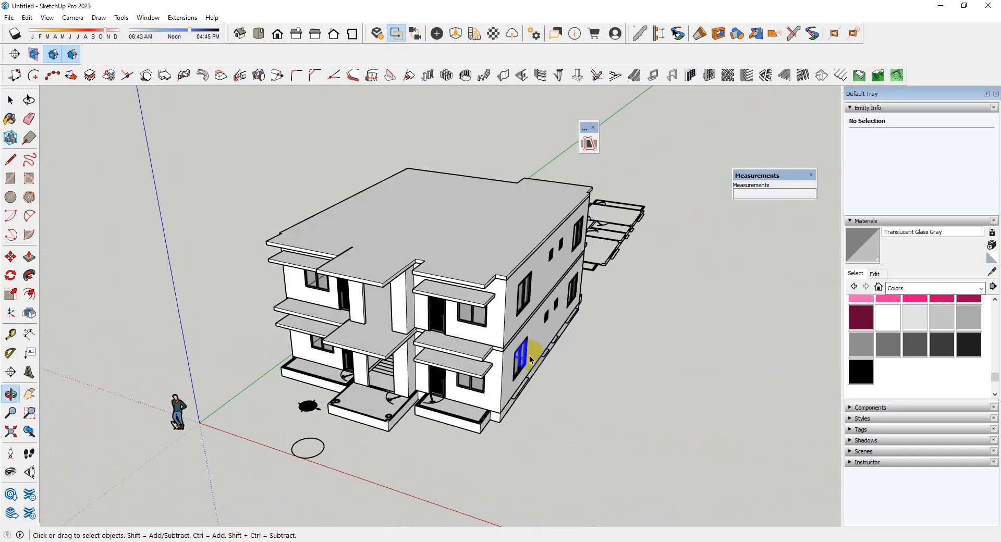
scroll(503, 324, up, 5)
scroll(505, 293, down, 4)
middle_drag(505, 294, 469, 418)
scroll(439, 358, up, 5)
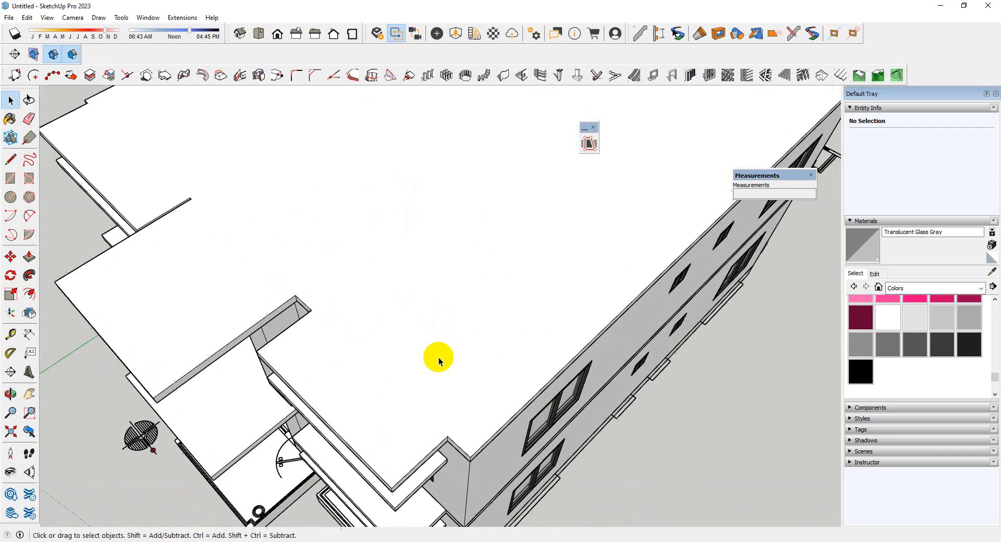
scroll(482, 339, down, 5)
scroll(482, 338, down, 5)
middle_drag(482, 337, 407, 204)
scroll(500, 284, up, 4)
scroll(362, 295, down, 3)
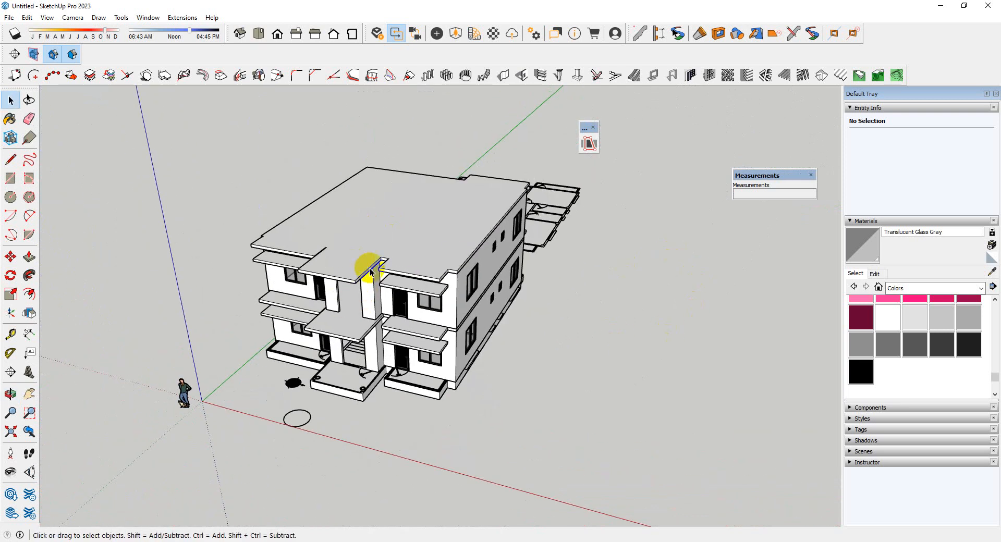
scroll(626, 275, up, 5)
scroll(625, 276, down, 5)
Compare the building's front with the floor plan beside it, focusing on the entrance and staircase area
middle_drag(625, 276, 292, 306)
scroll(408, 283, up, 5)
middle_drag(408, 284, 427, 380)
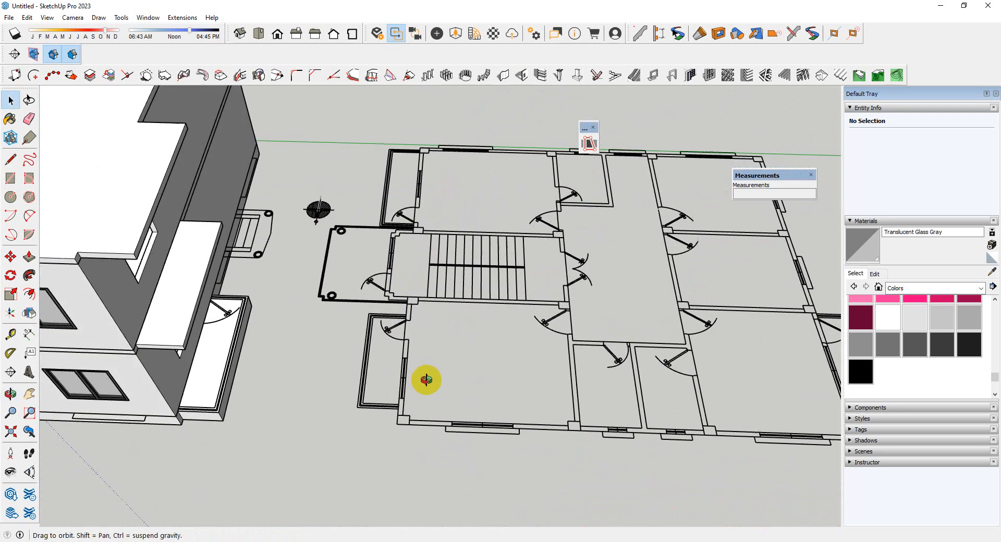
scroll(417, 245, up, 3)
scroll(417, 245, down, 5)
middle_drag(665, 257, 620, 190)
scroll(291, 351, up, 6)
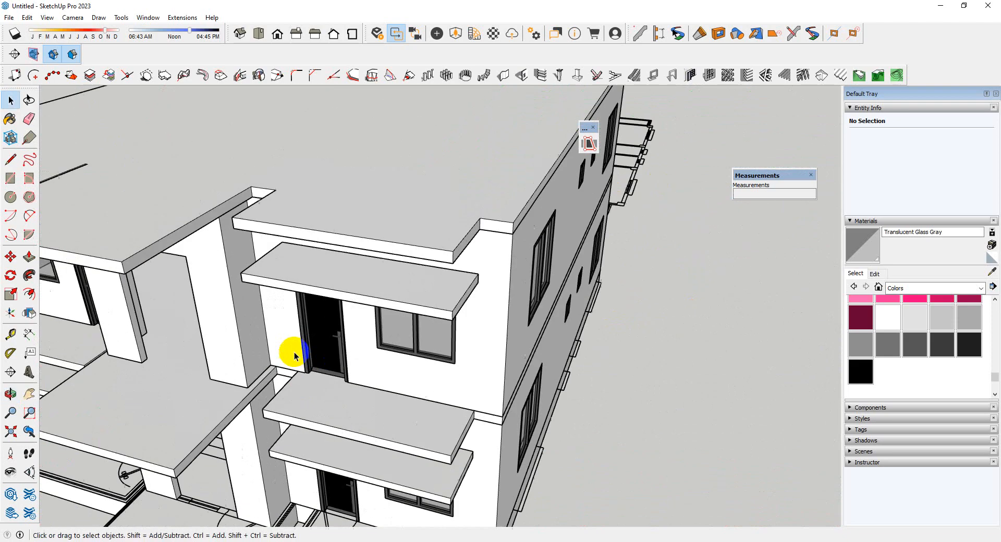
scroll(505, 324, down, 5)
middle_drag(506, 324, 699, 424)
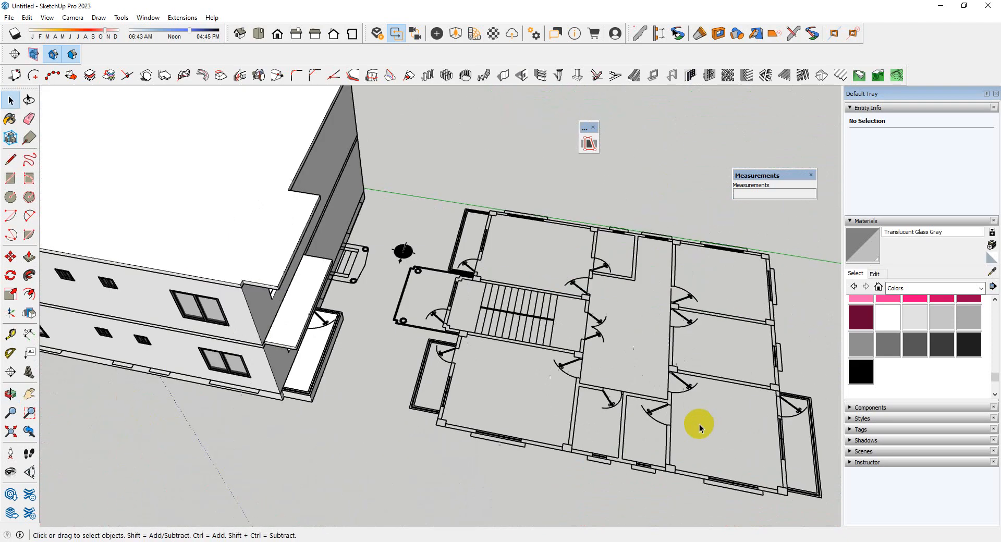
scroll(597, 333, up, 5)
middle_drag(597, 333, 273, 334)
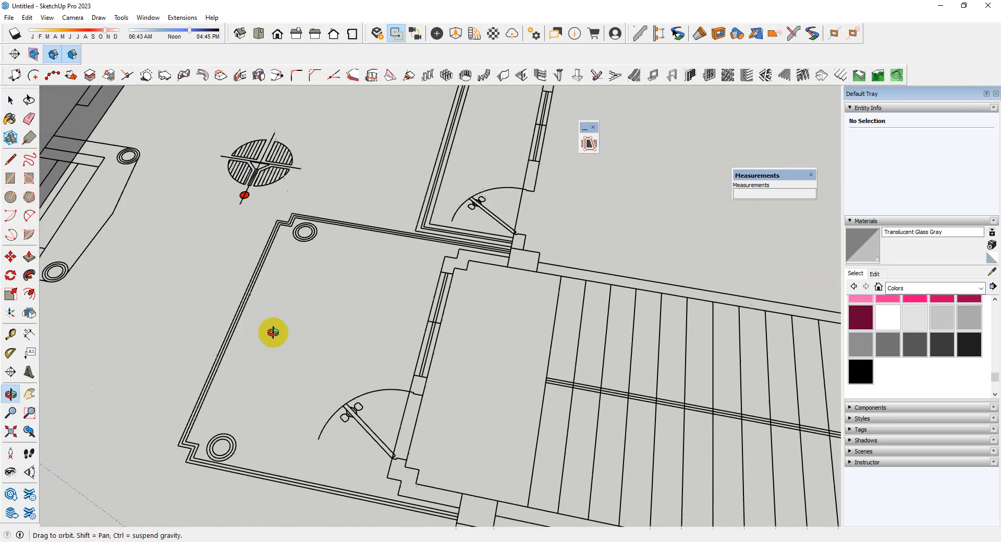
Trace the staircase room outline on the plan with lines: 5" at the front corner, 17' 2" along the wall, and 9' 3" across the inner end
scroll(279, 323, down, 4)
middle_drag(303, 425, 369, 462)
scroll(440, 431, up, 3)
scroll(399, 427, up, 2)
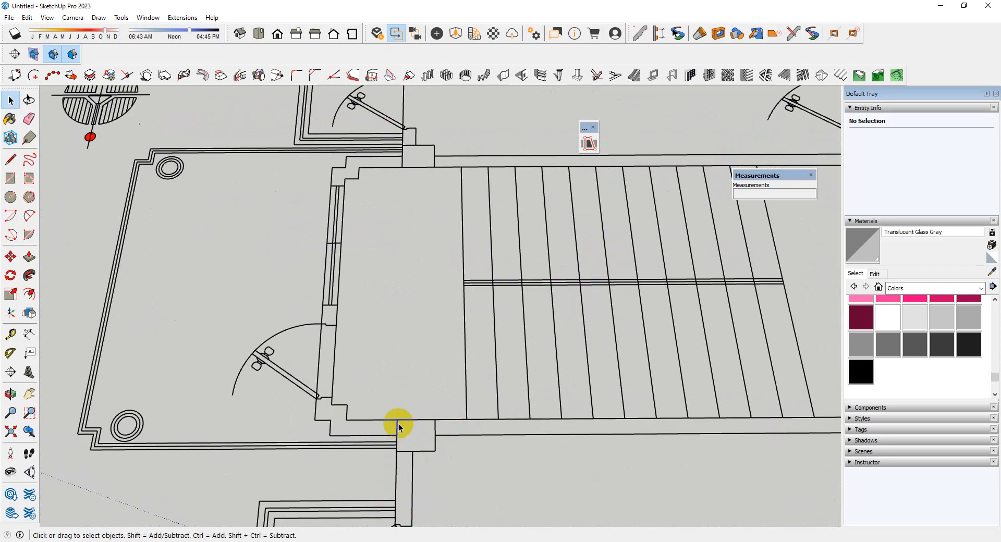
key(l)
scroll(312, 418, up, 2)
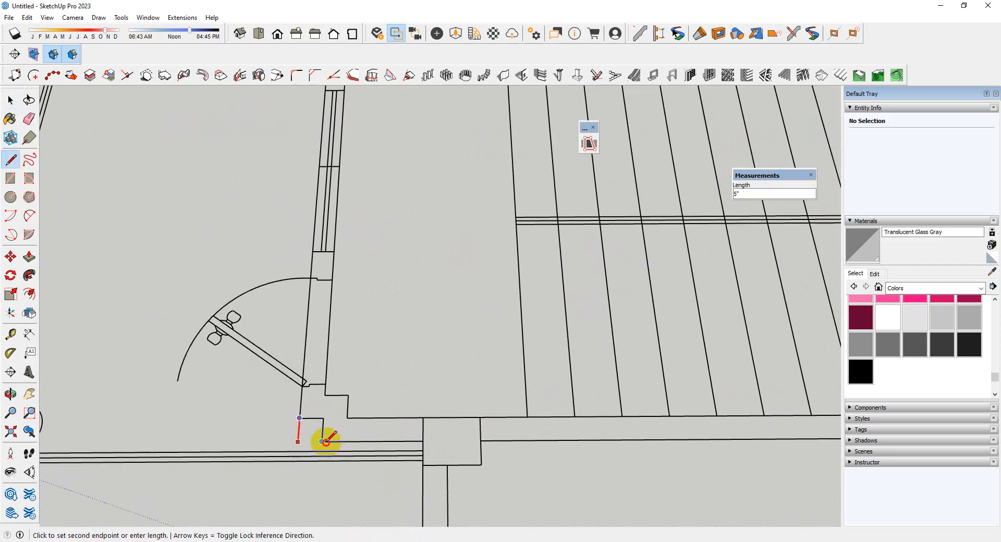
scroll(325, 441, down, 5)
scroll(521, 418, up, 5)
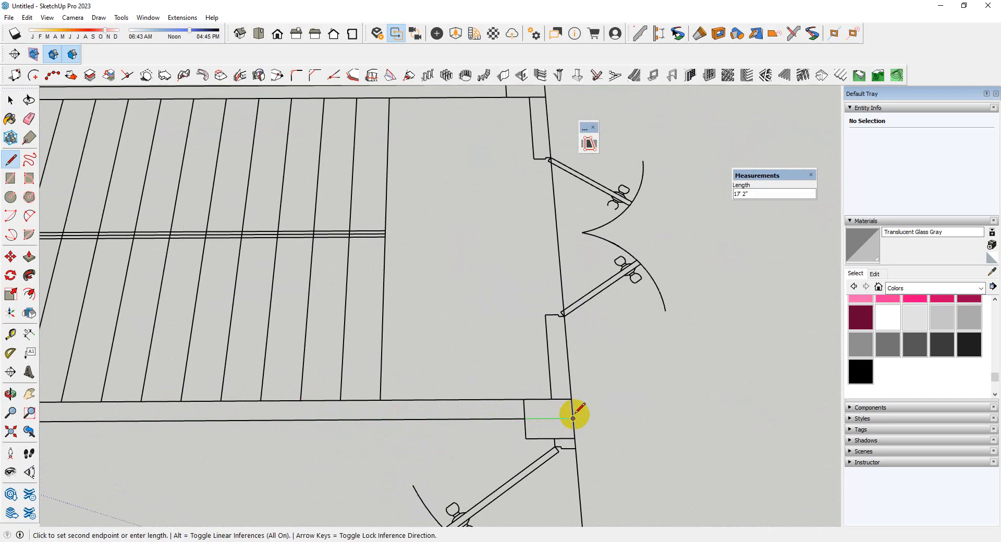
scroll(574, 430, down, 3)
scroll(568, 230, up, 2)
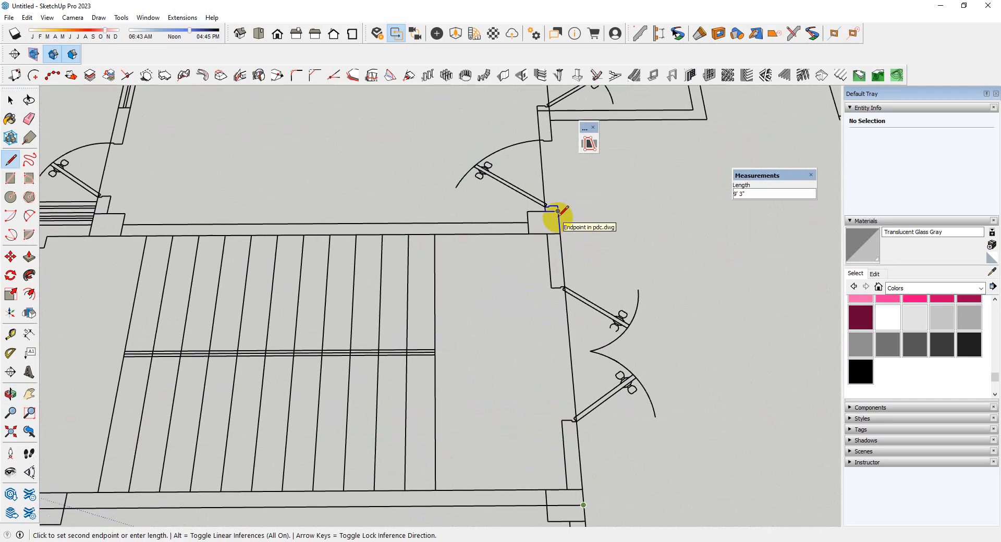
scroll(558, 219, up, 2)
scroll(560, 224, down, 2)
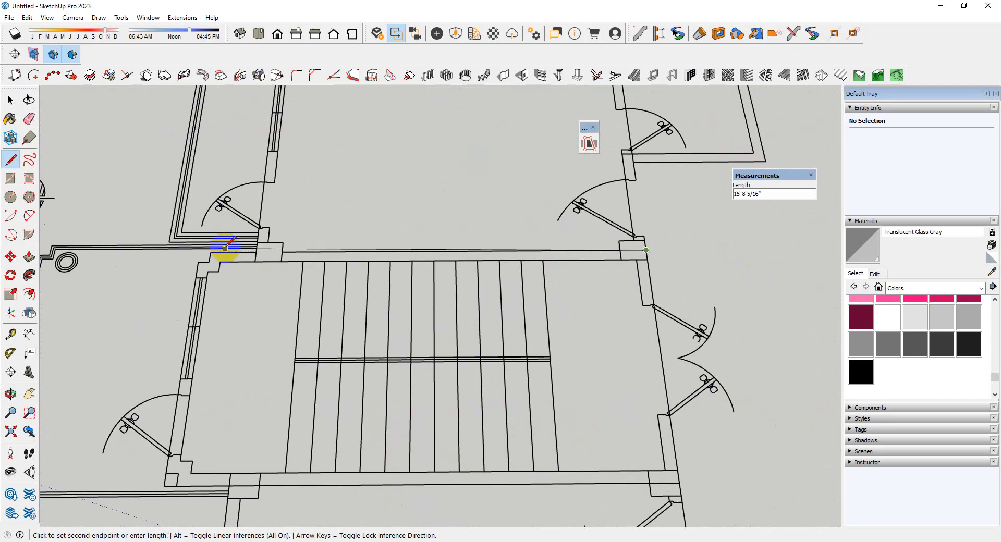
scroll(224, 249, up, 2)
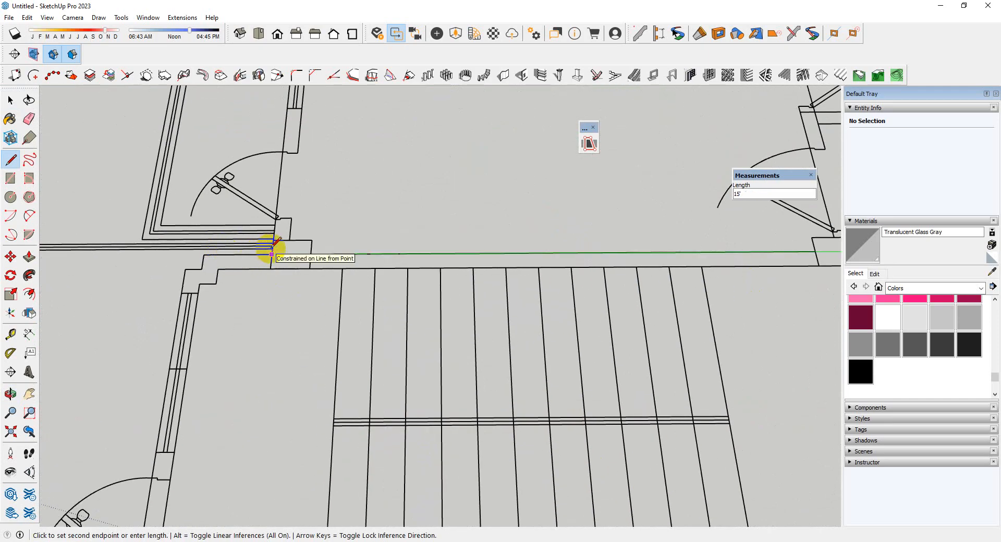
scroll(272, 248, up, 3)
scroll(152, 233, down, 3)
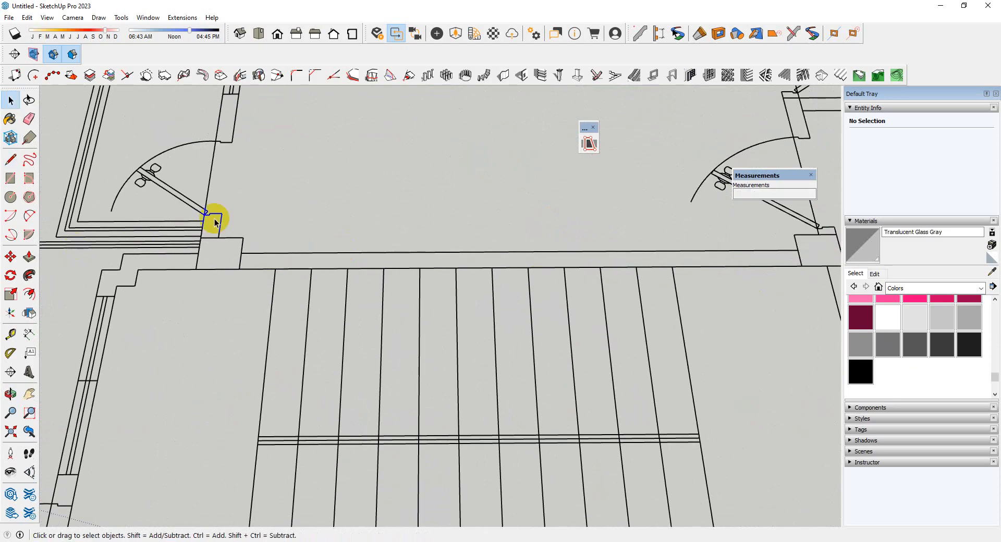
Trace the rest of the staircase room outline with a 17' 2" line along the opposite wall and a closing line across the front
scroll(214, 219, down, 3)
scroll(548, 231, up, 3)
scroll(502, 222, up, 3)
key(l)
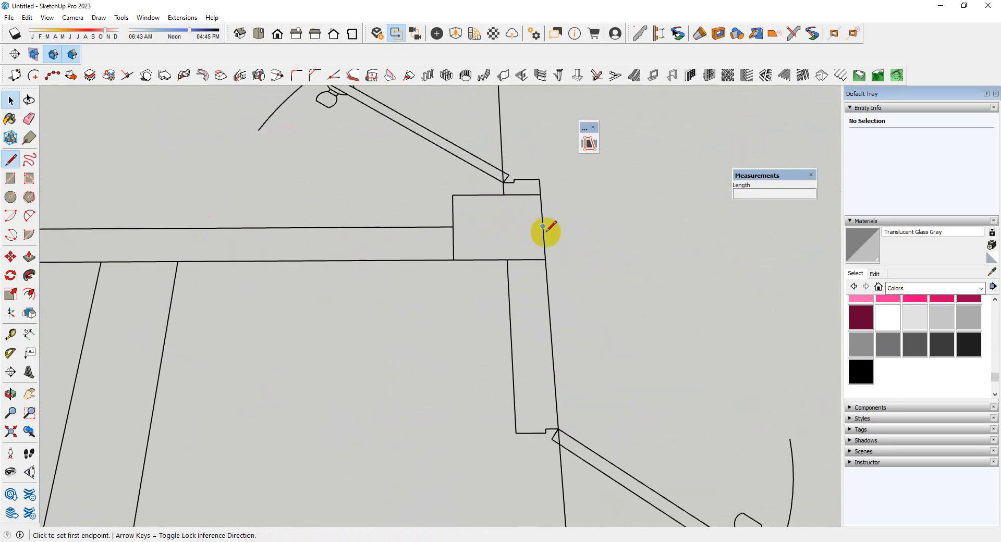
click(454, 227)
scroll(688, 253, down, 5)
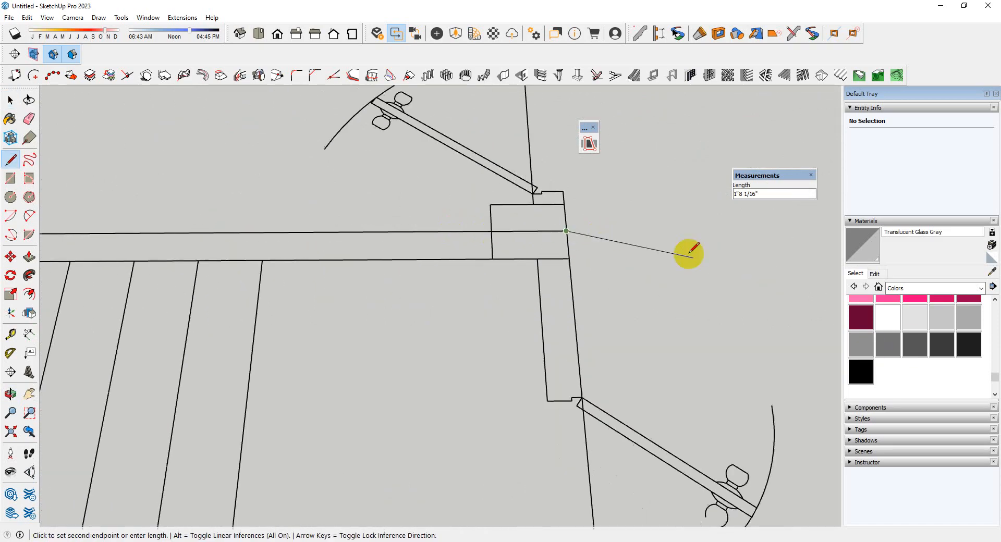
scroll(285, 249, up, 5)
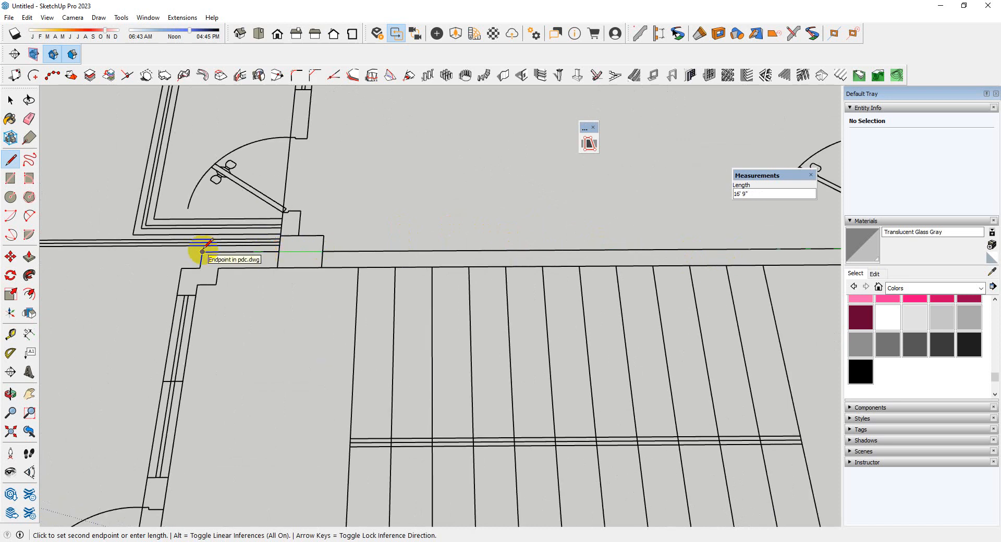
scroll(178, 256, up, 2)
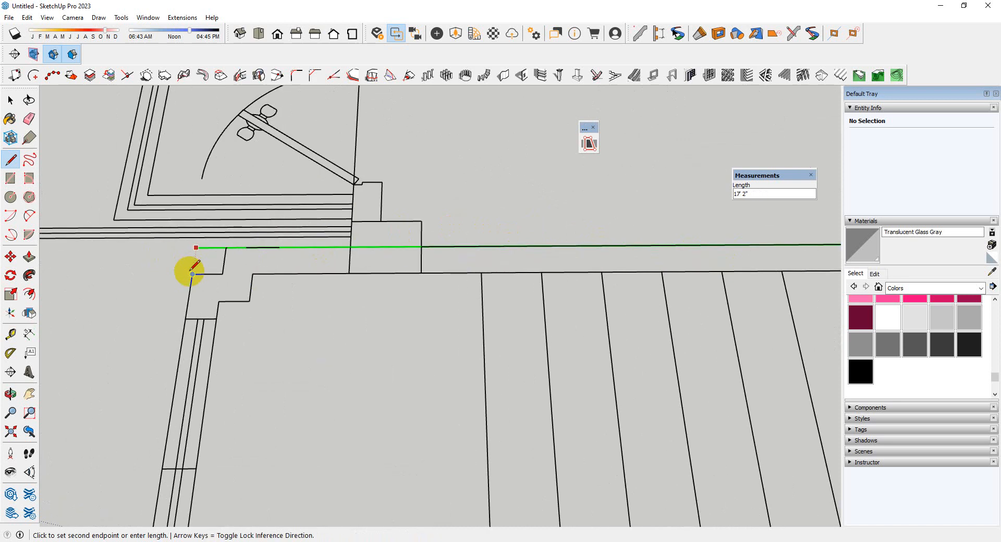
scroll(257, 174, down, 5)
scroll(279, 216, up, 5)
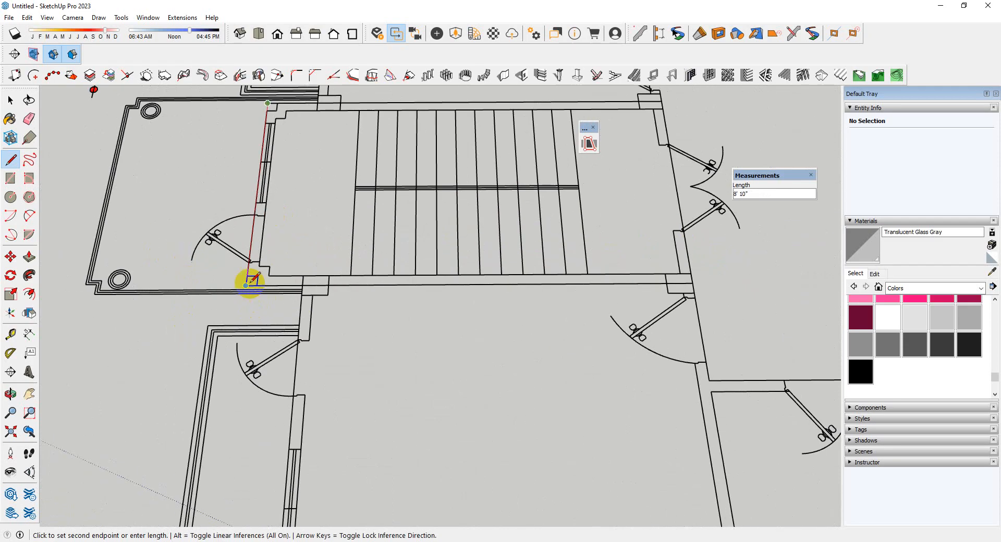
scroll(256, 286, down, 3)
Delete the traced staircase room face together with its boundary lines
key(space)
double_click(290, 276)
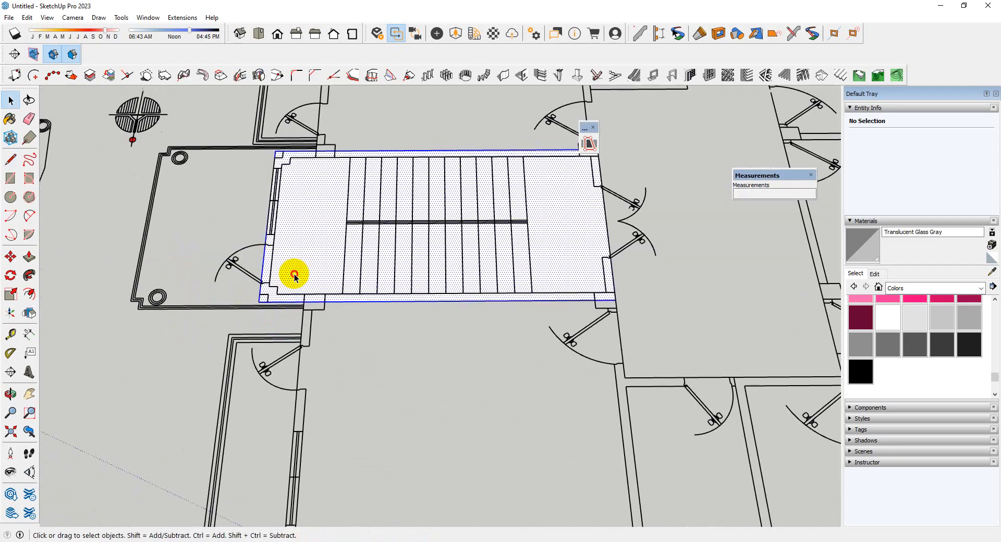
key(Delete)
Set up a right-aligned vertical wall for the staircase room, 5" thick and 8' high, built as a group
scroll(525, 261, down, 4)
middle_drag(404, 235, 447, 230)
scroll(415, 201, up, 4)
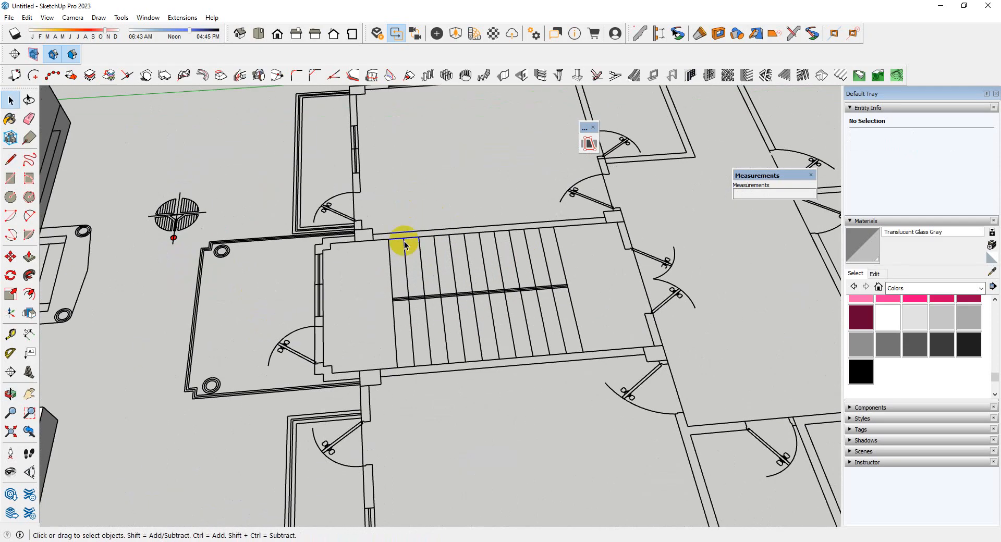
click(504, 74)
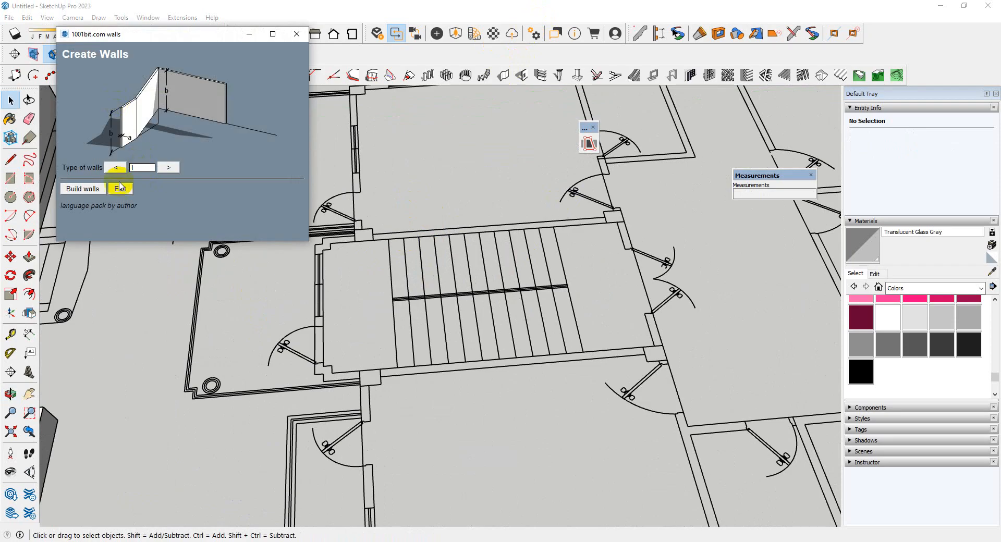
click(87, 189)
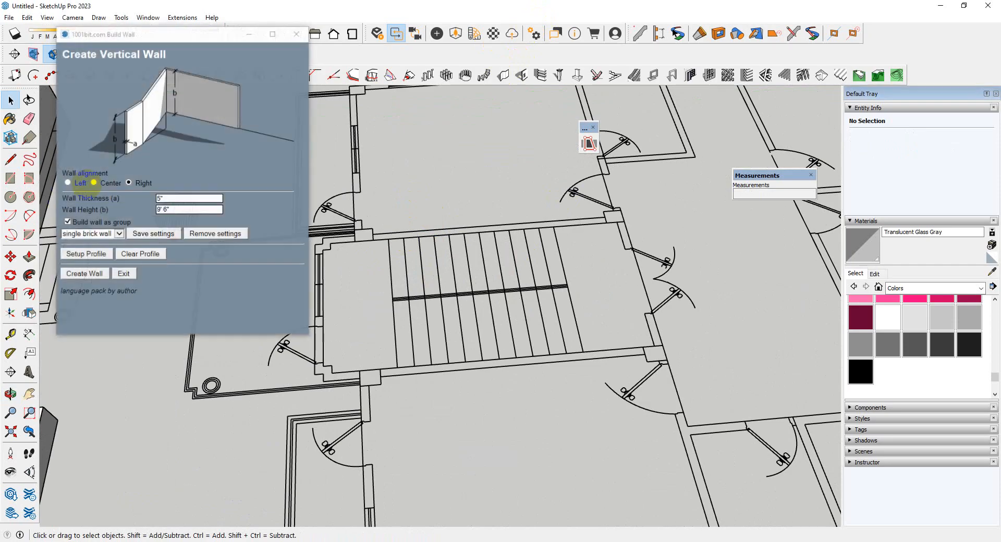
click(183, 211)
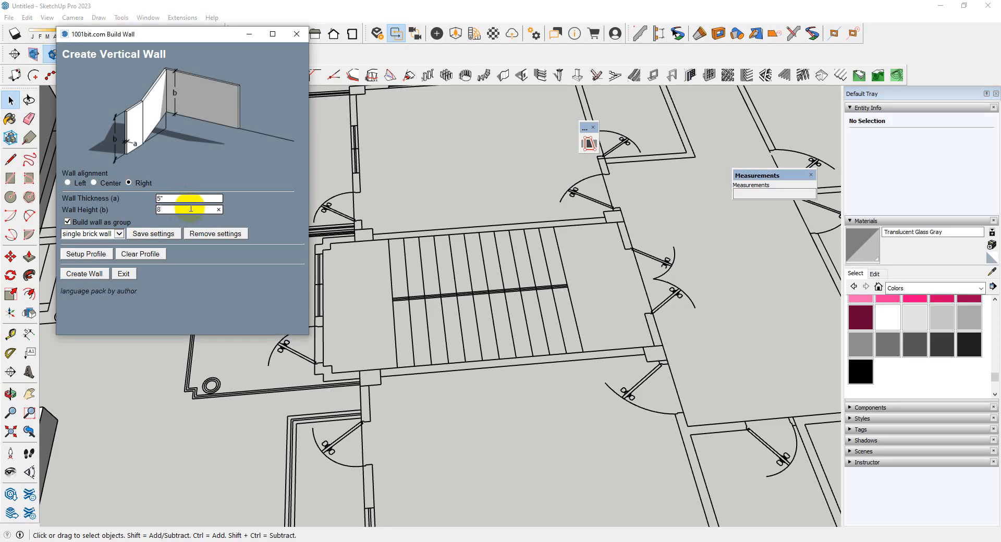
click(81, 274)
scroll(297, 351, up, 5)
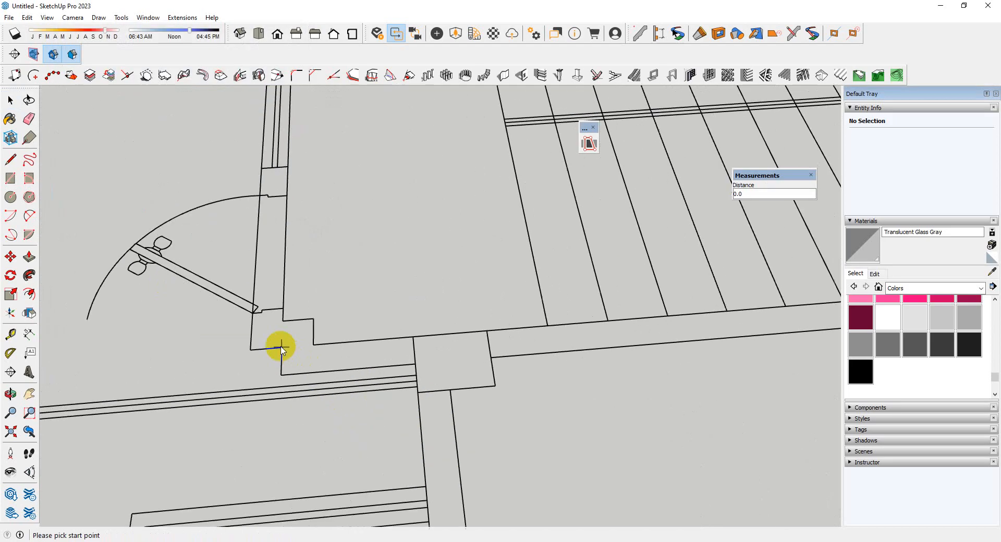
click(251, 350)
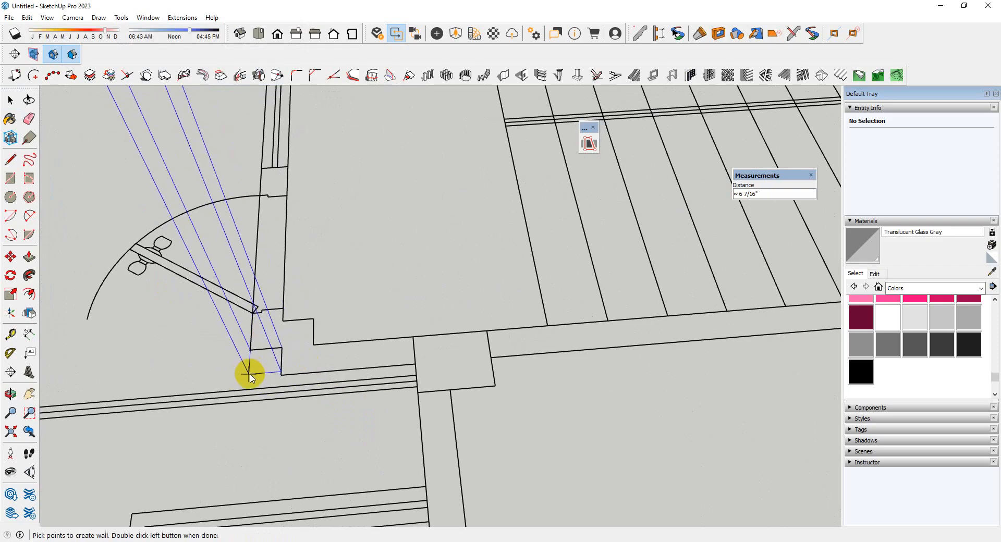
key(space)
Start the 5" thick, 8' high wall at the staircase room's stepped front corner, running it along the side and across the inner end
scroll(252, 368, down, 3)
scroll(521, 225, up, 2)
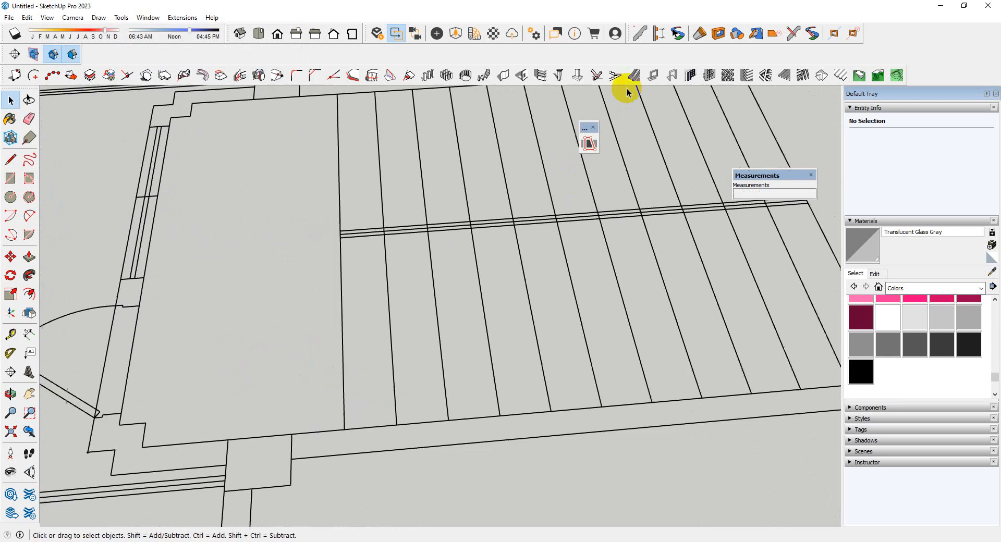
click(505, 77)
click(67, 188)
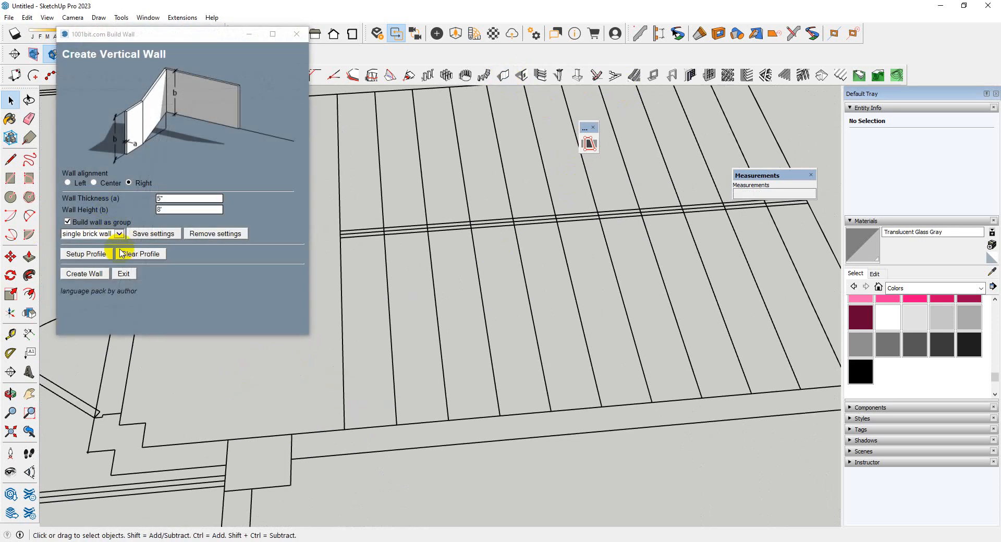
click(82, 274)
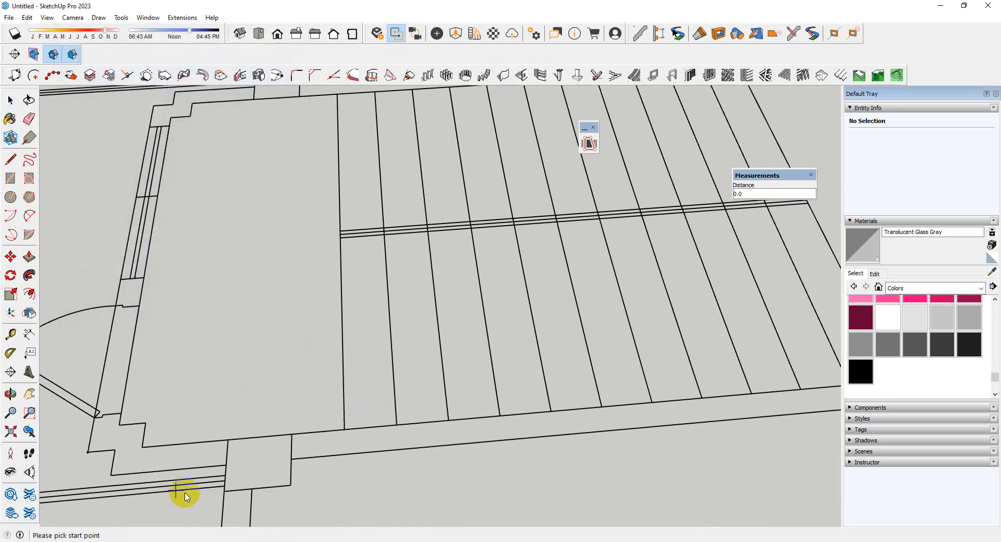
click(113, 475)
scroll(68, 401, down, 3)
scroll(424, 409, up, 5)
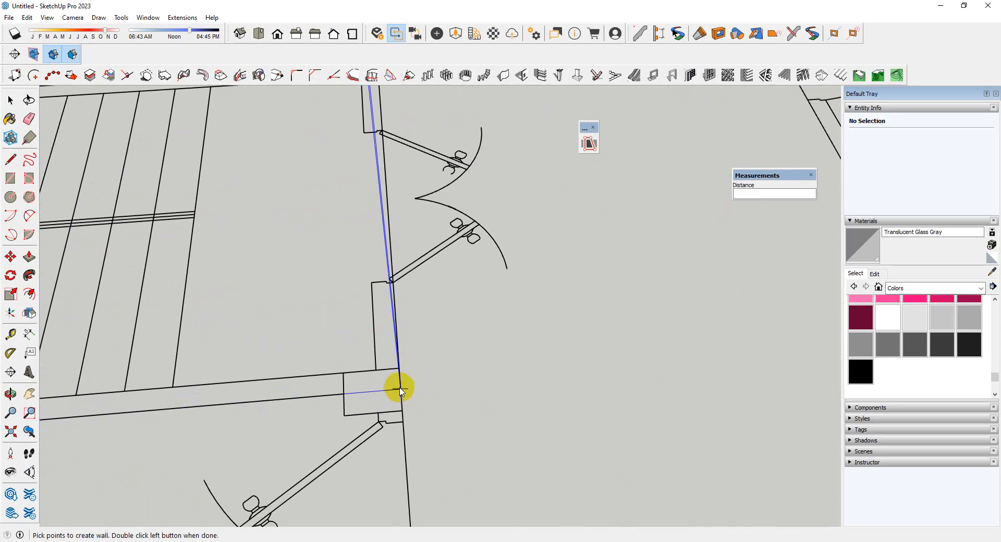
click(399, 390)
scroll(387, 447, down, 3)
scroll(374, 319, up, 5)
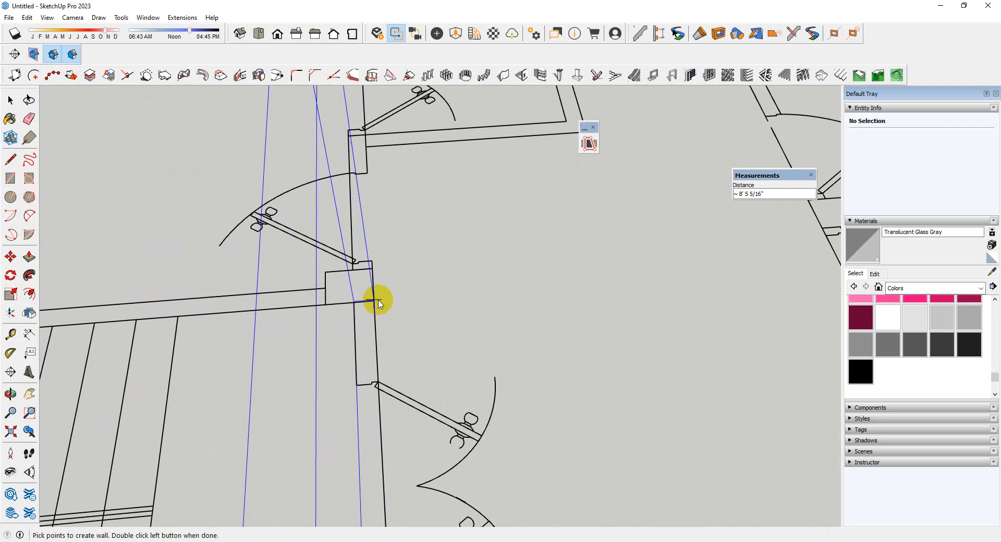
scroll(379, 305, up, 2)
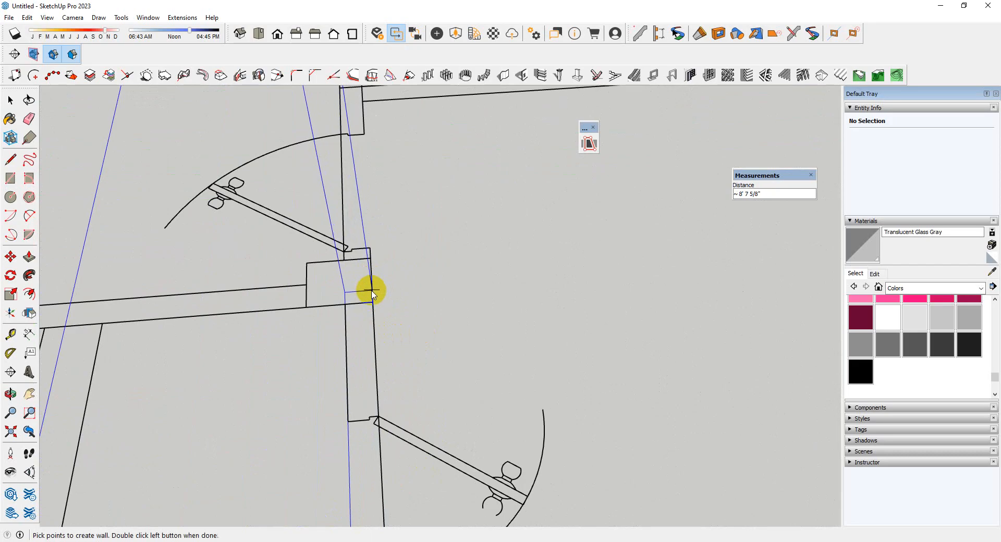
click(373, 302)
Continue the wall 17' 2" along the opposite side and across the front, finishing it past the stepped corner
scroll(580, 325, down, 3)
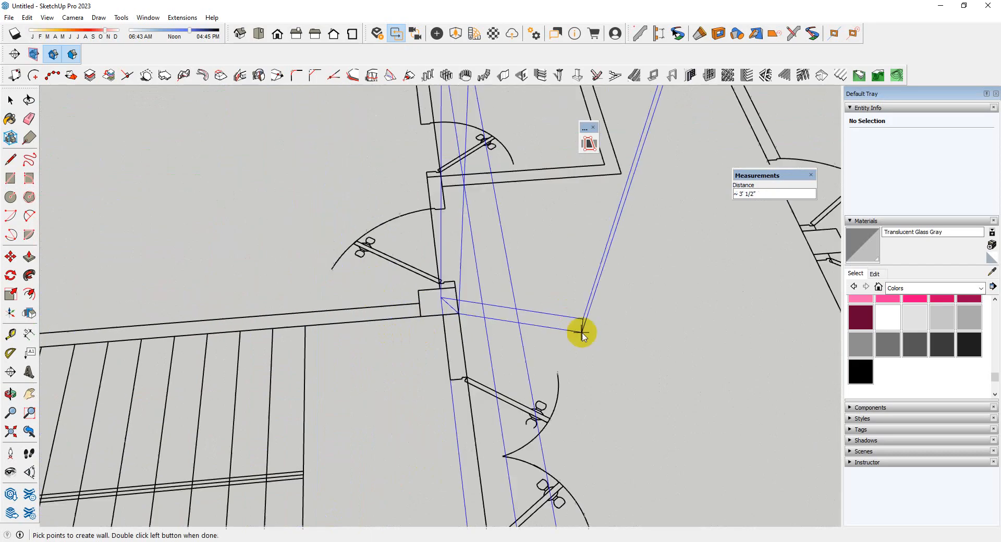
scroll(610, 277, down, 5)
scroll(224, 334, up, 3)
scroll(420, 312, up, 4)
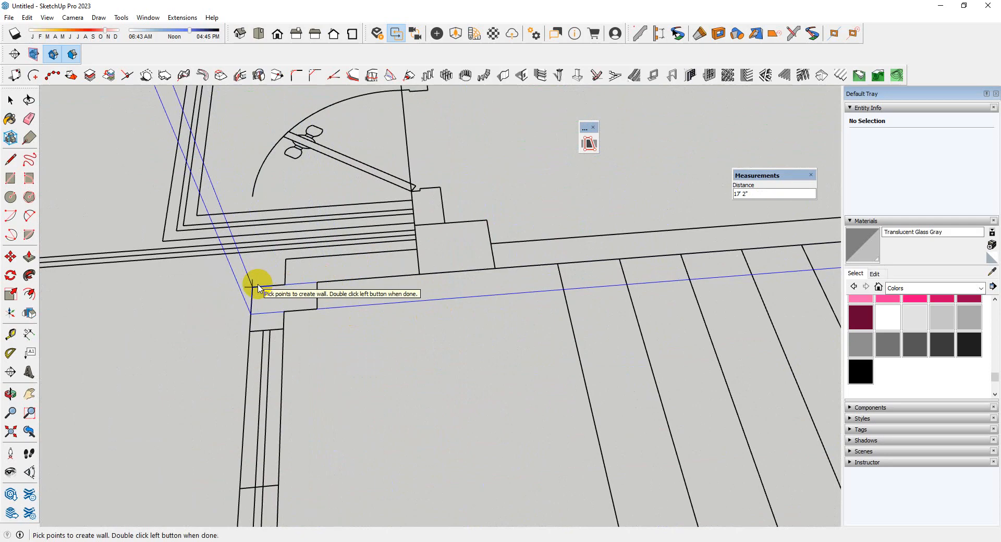
scroll(431, 212, down, 4)
scroll(436, 230, up, 5)
scroll(402, 375, up, 3)
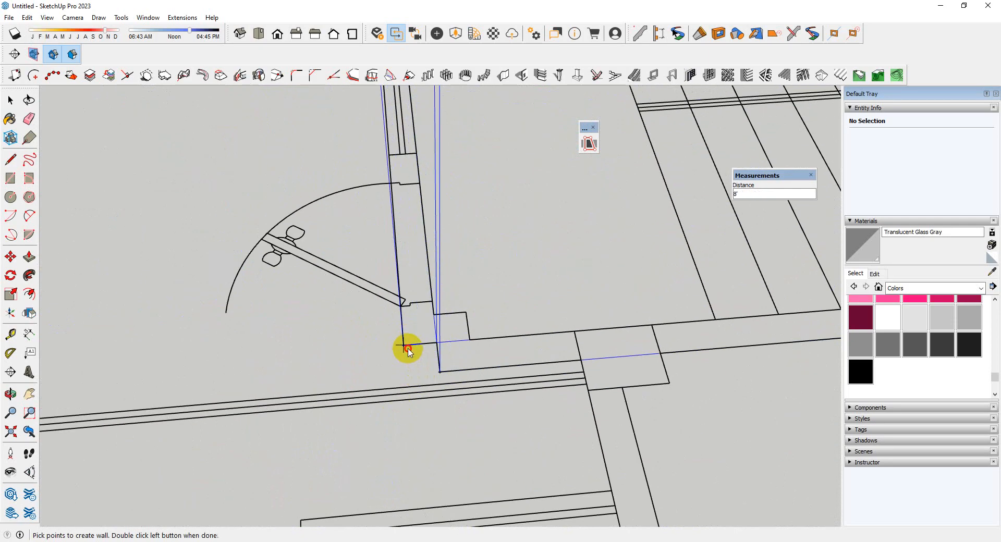
click(404, 345)
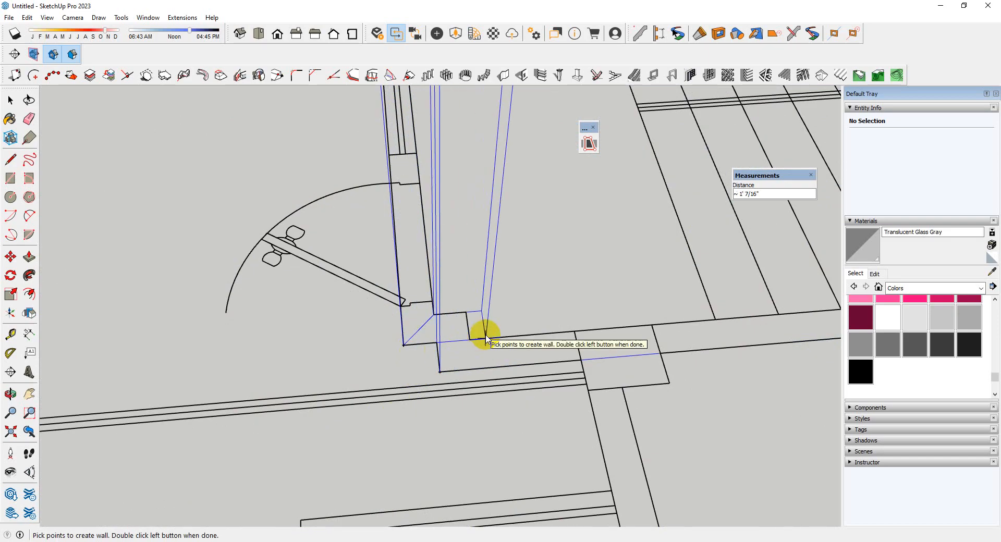
double_click(485, 338)
Push/Pull the open end face of the staircase room's inner wall by 2 1/2" to match the plan
scroll(350, 436, down, 6)
middle_drag(611, 322, 457, 387)
scroll(338, 355, up, 5)
middle_drag(335, 348, 523, 346)
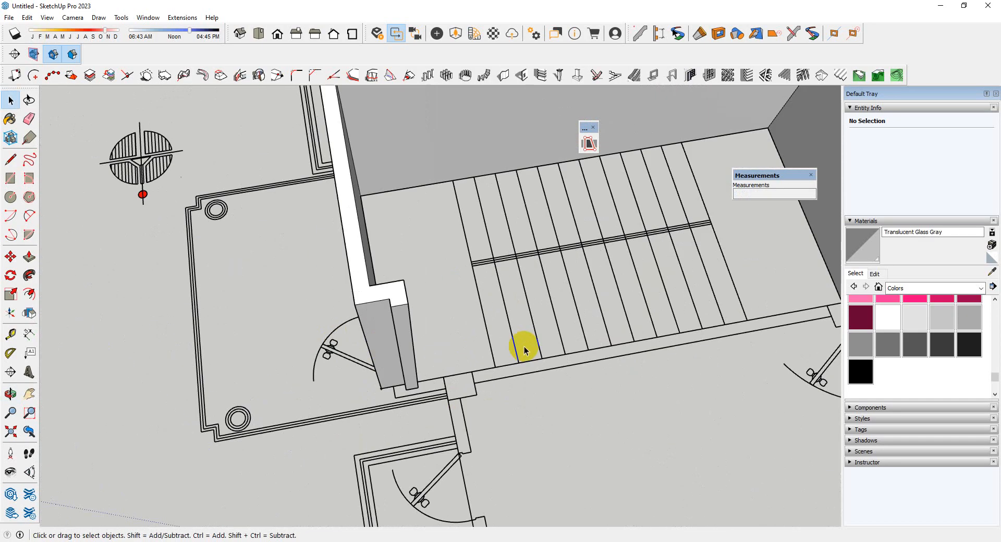
scroll(521, 346, up, 2)
scroll(474, 361, down, 5)
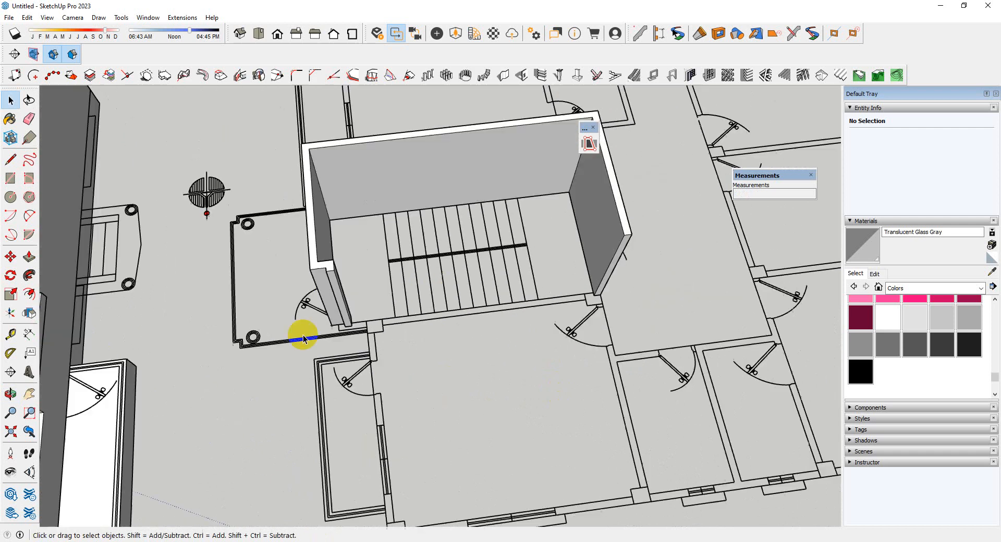
scroll(617, 301, up, 6)
middle_drag(663, 257, 645, 232)
key(p)
click(645, 217)
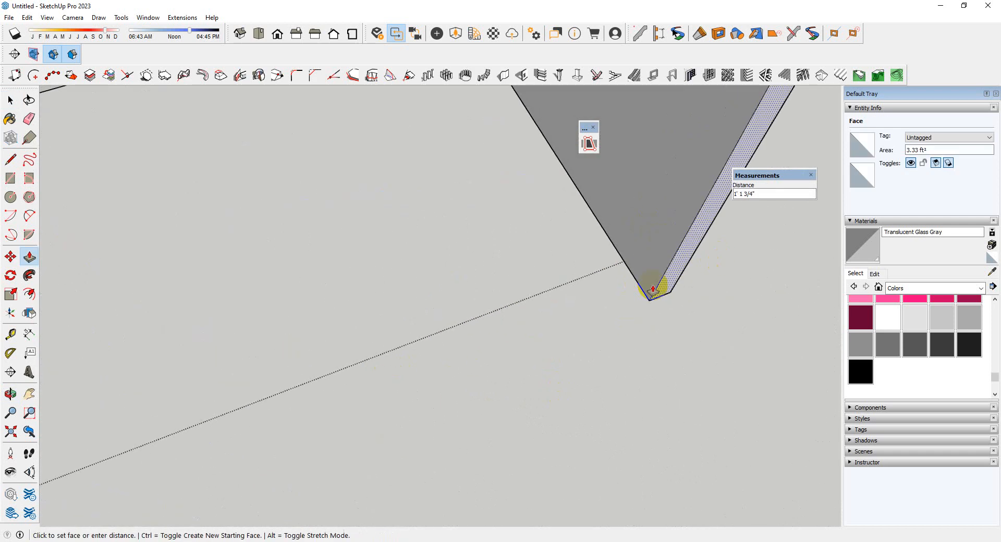
click(597, 276)
scroll(619, 258, up, 2)
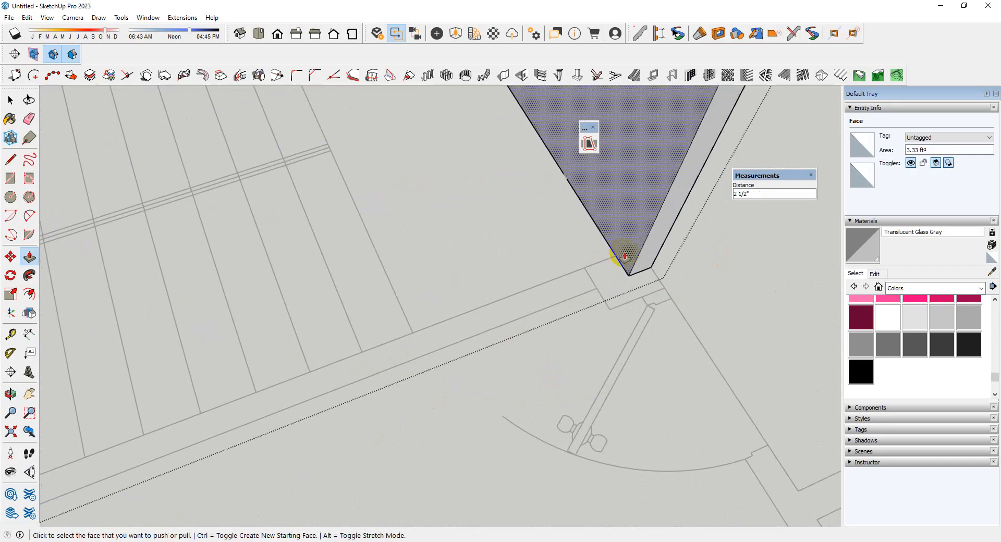
Copy the inner wall's vertical end edge back along its face to mark the missing side wall's thickness
key(space)
scroll(631, 282, up, 1)
key(m)
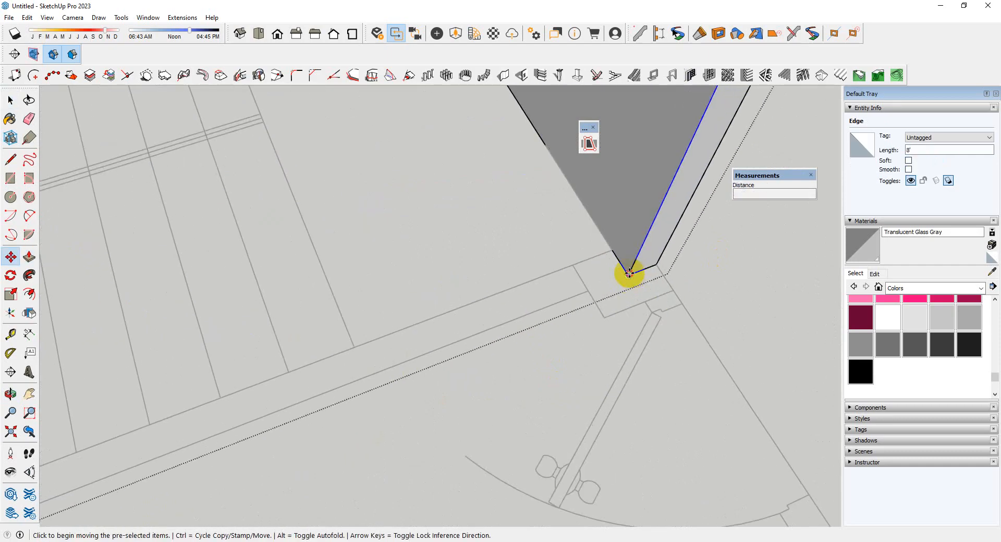
click(629, 272)
key(ctrl)
click(614, 252)
scroll(624, 271, down, 2)
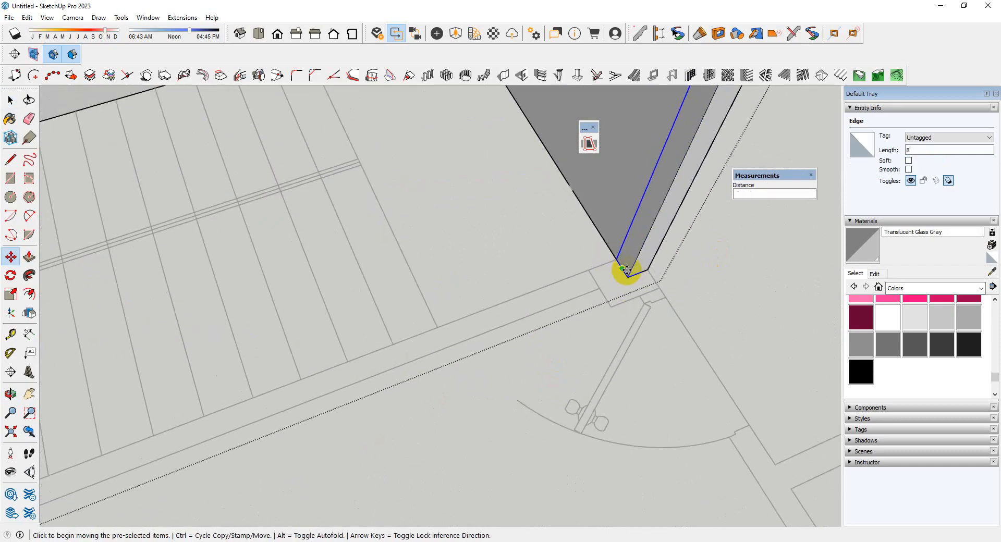
Push/Pull the marked strip across to the front corner to form the missing side wall of the staircase room
key(p)
click(631, 256)
scroll(428, 342, down, 5)
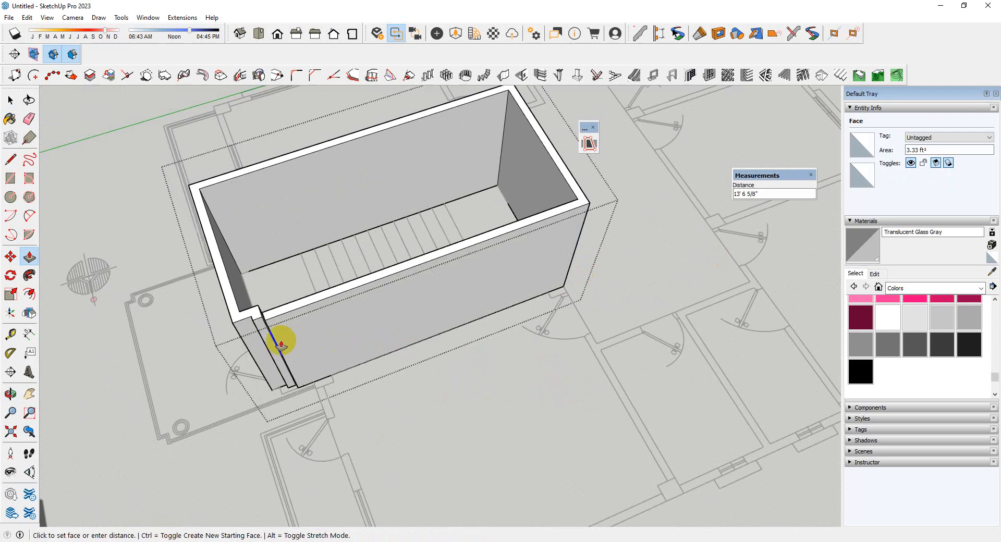
click(264, 322)
Push/Pull the narrow face at the front stepped corner by about 2 1/2" toward the side wall's outer face
scroll(448, 270, down, 3)
middle_drag(449, 270, 383, 386)
scroll(364, 342, up, 9)
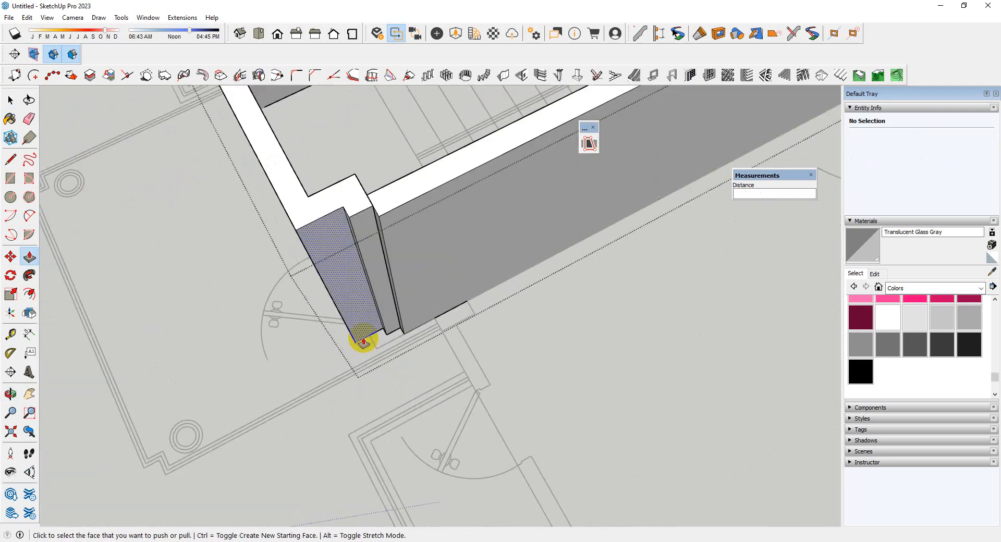
scroll(378, 304, down, 5)
key(space)
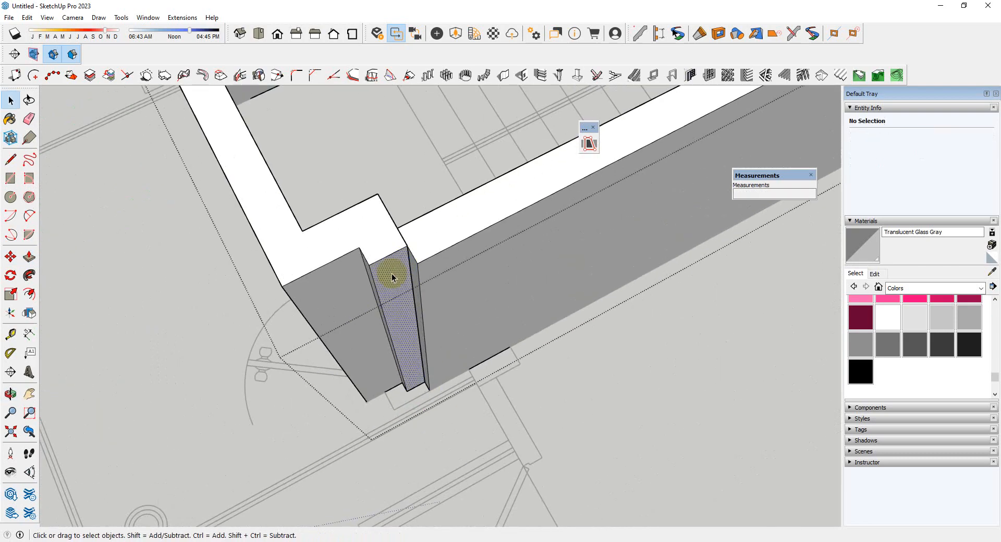
key(p)
click(394, 275)
click(474, 235)
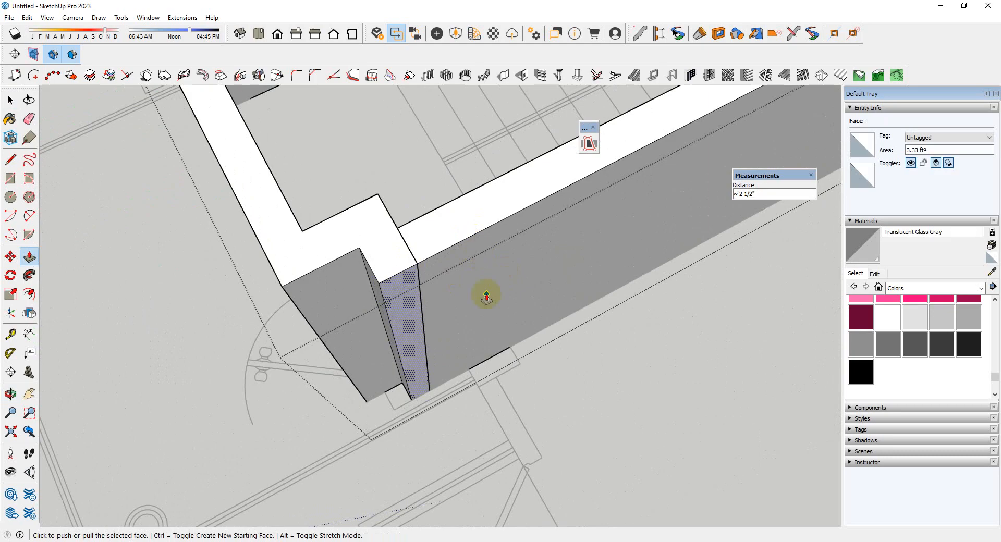
Push/Pull the leftover sliver face at the front stepped corner flush with the side wall's outer face
middle_drag(487, 295, 408, 309)
scroll(375, 292, up, 7)
middle_drag(415, 356, 197, 252)
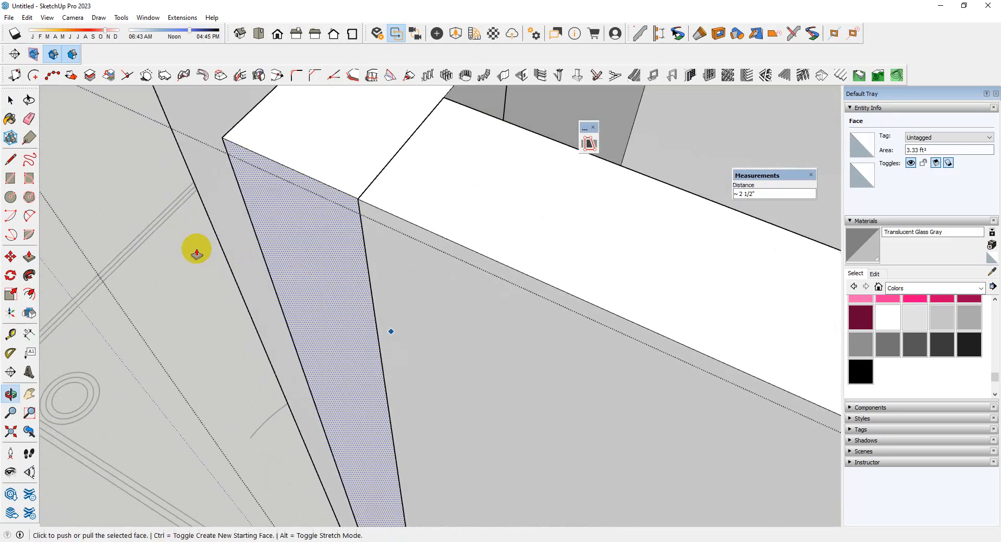
scroll(369, 217, up, 6)
scroll(385, 193, up, 3)
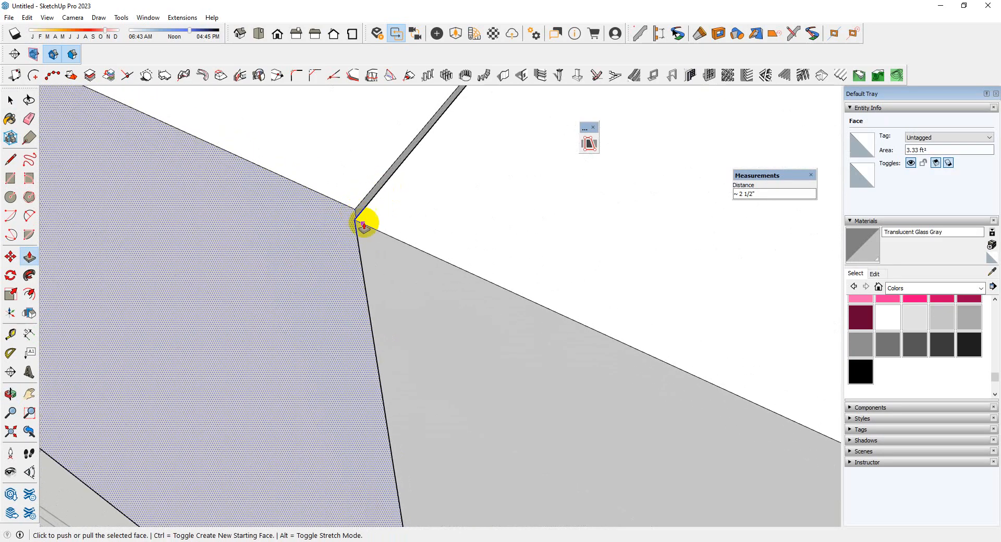
middle_drag(364, 210, 369, 252)
drag(389, 267, 354, 260)
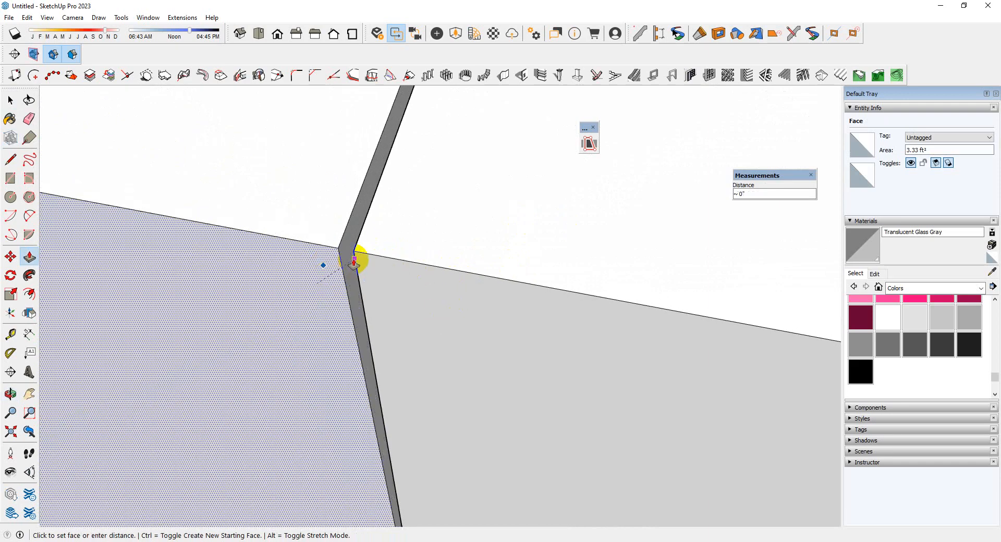
middle_drag(358, 259, 410, 280)
click(360, 307)
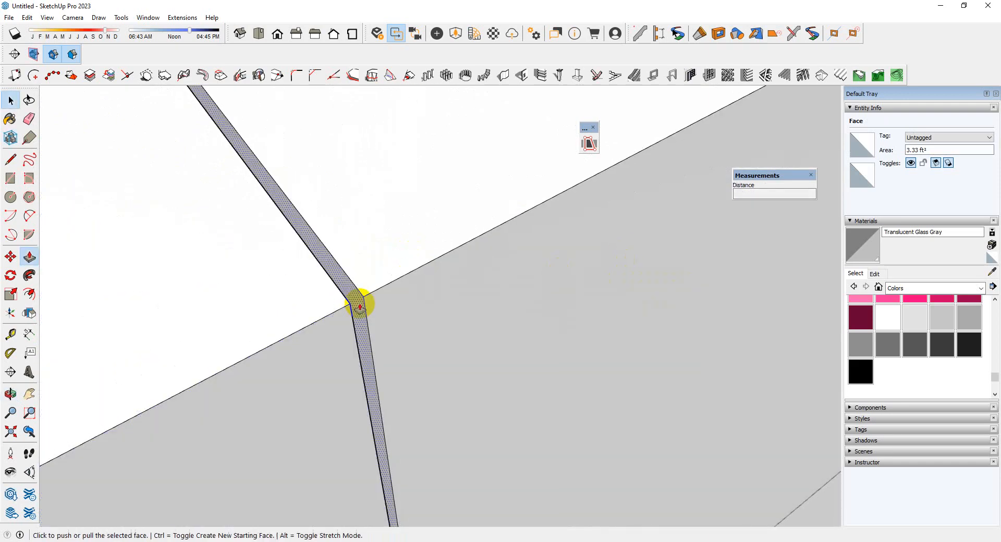
click(360, 307)
scroll(312, 298, down, 3)
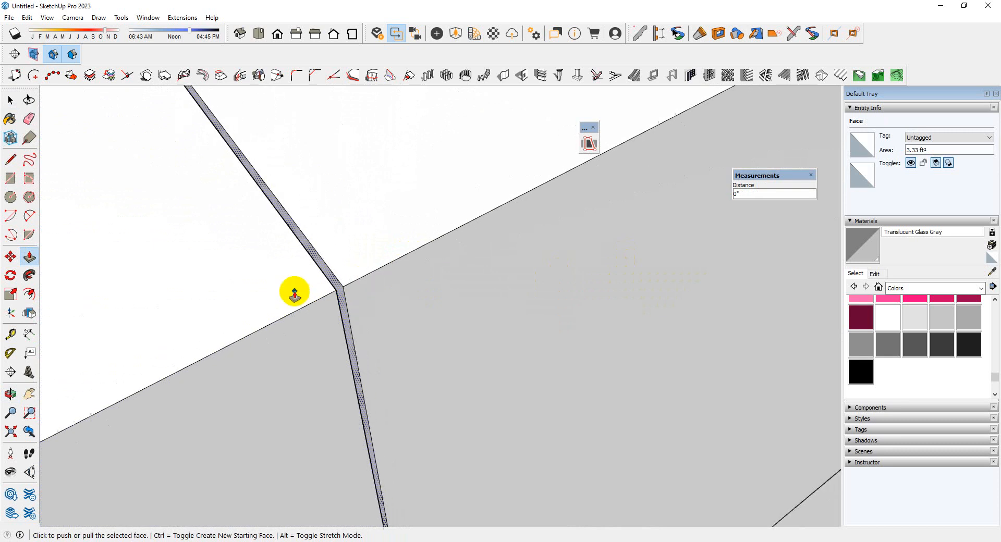
key(space)
scroll(368, 283, down, 8)
scroll(339, 269, down, 5)
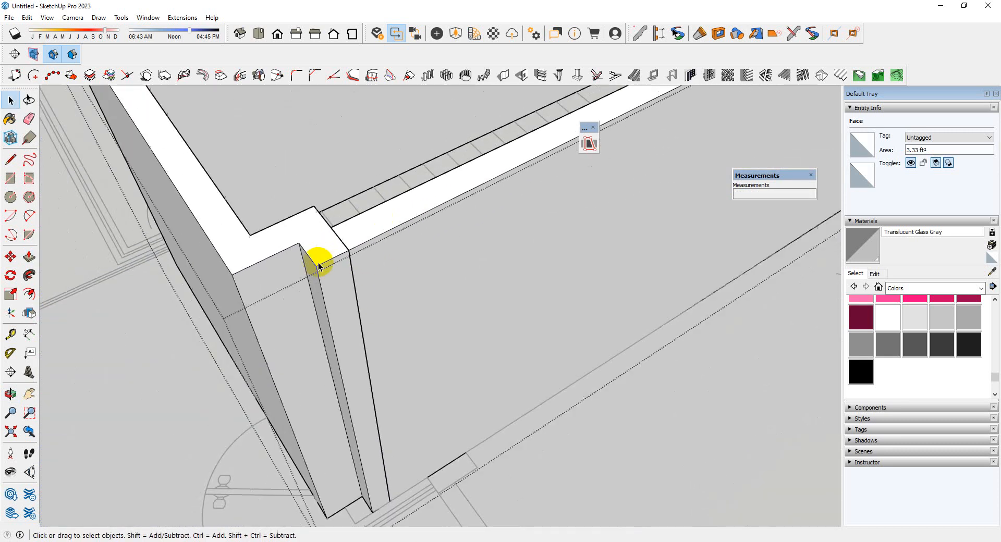
Undo the recent side wall edits and delete the staircase room's wall group
middle_drag(320, 259, 273, 333)
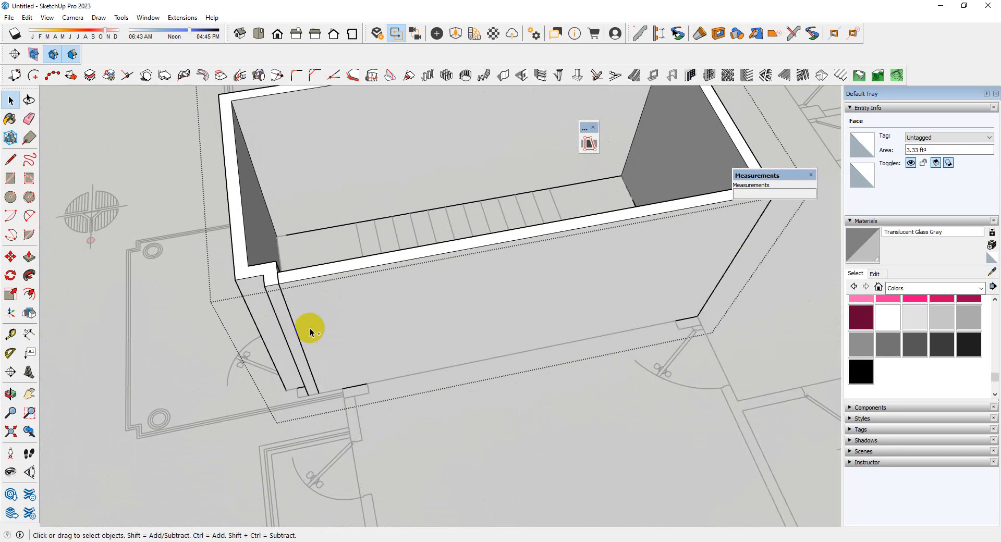
scroll(324, 326, down, 5)
scroll(334, 313, up, 3)
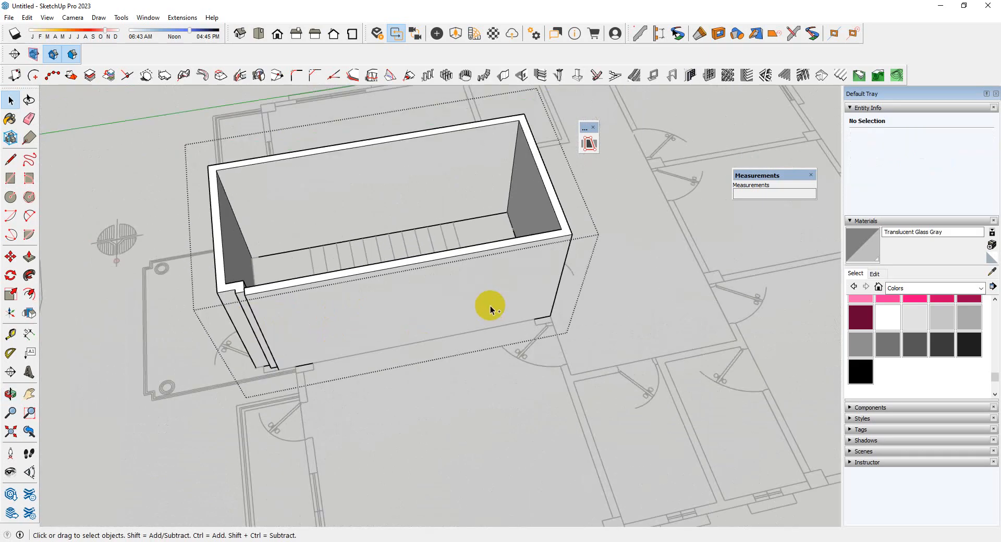
key(ctrl+z)
key(ctrl+z)
key(ctrl+z)
key(ctrl+z)
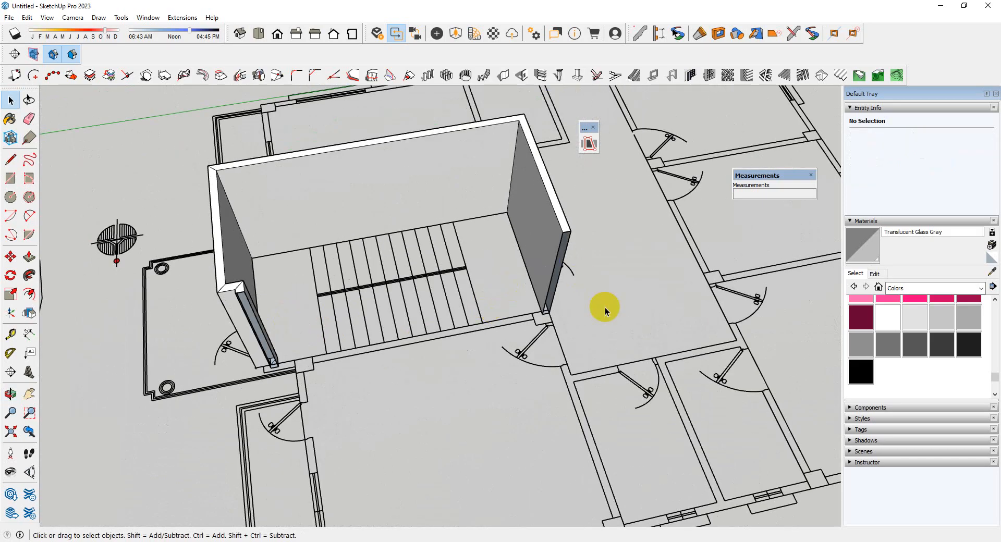
click(564, 241)
key(Delete)
Draw a 5" by 15' 9" rectangle over the staircase room's near side wall on the plan, from front corner to rear column
scroll(565, 248, down, 3)
middle_drag(565, 248, 436, 349)
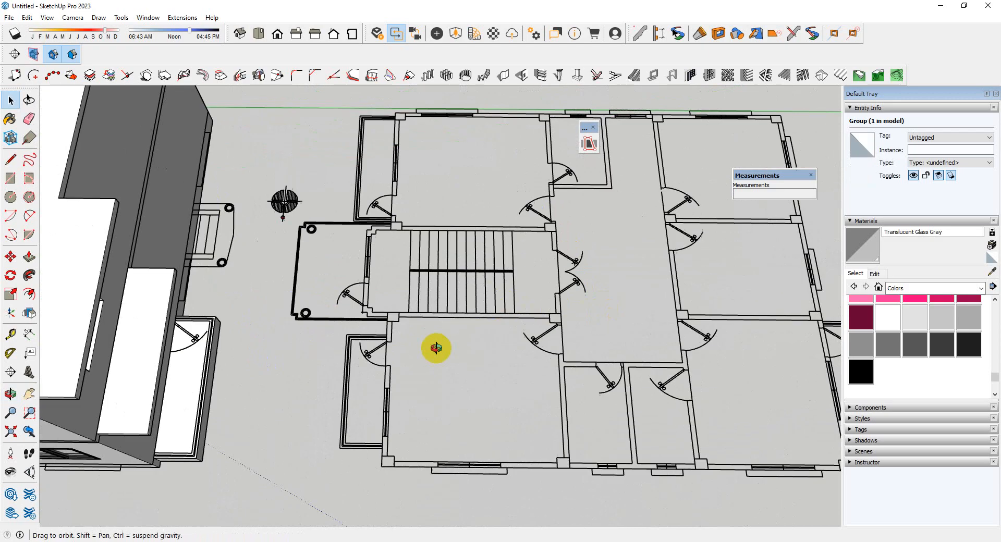
scroll(382, 271, up, 6)
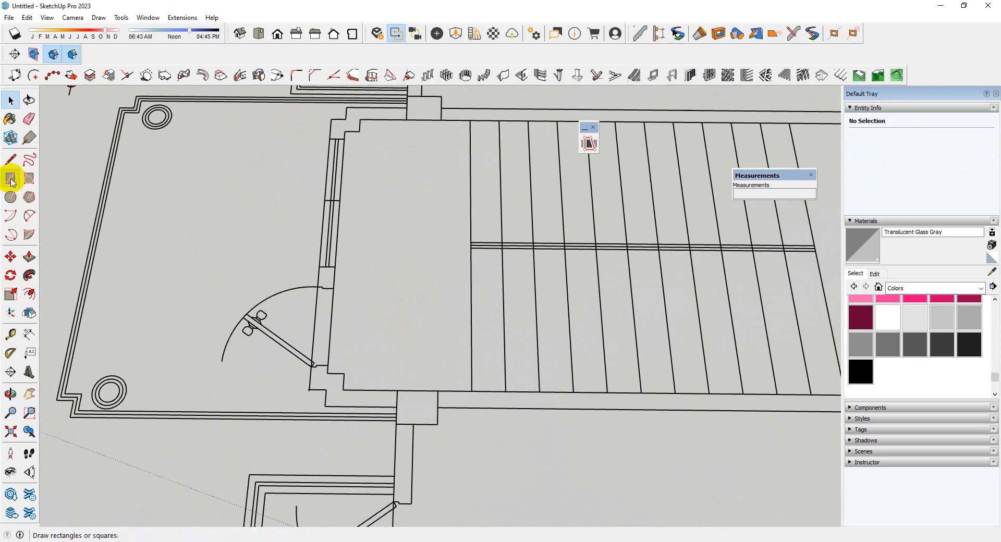
scroll(388, 422, up, 2)
click(292, 391)
scroll(209, 412, down, 5)
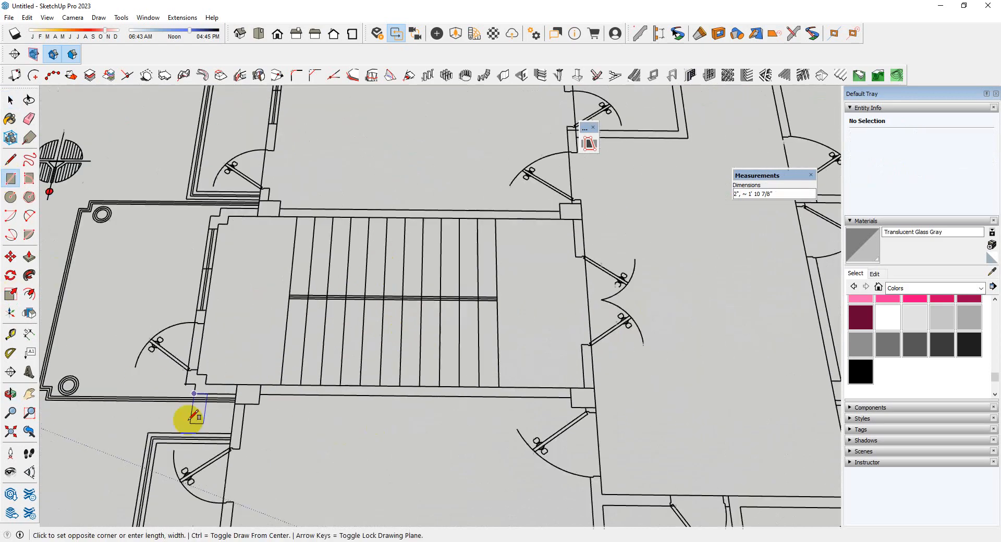
scroll(532, 401, up, 3)
scroll(531, 402, up, 2)
click(516, 411)
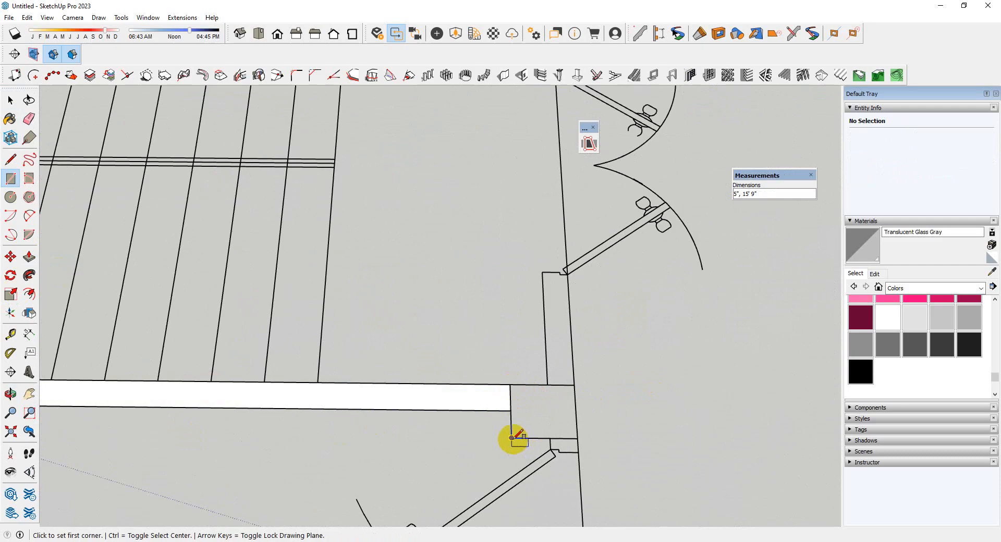
Trace the near rear column with a 10" by 1' rectangle and the short wall from it to the double door
click(574, 385)
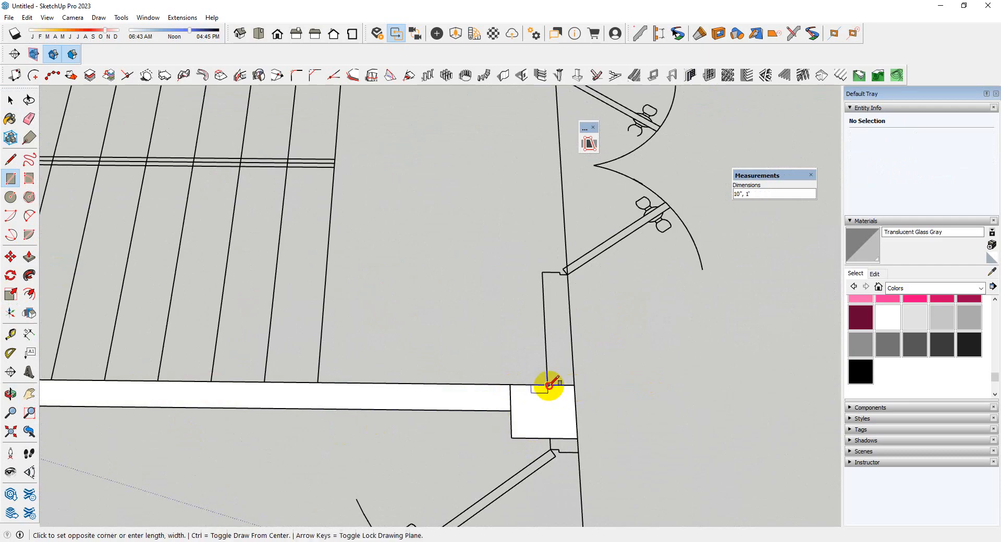
click(568, 283)
scroll(565, 343, down, 5)
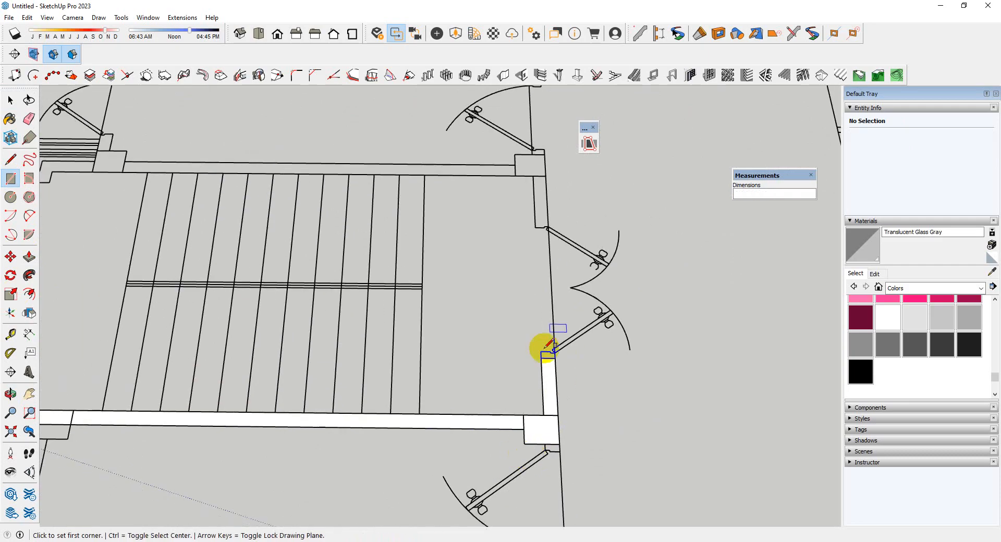
Trace the short wall beyond the double door with a rectangle about 2' 7 3/4" by 5", plus the 10" by 7" rest of the far rear column
scroll(518, 163, up, 5)
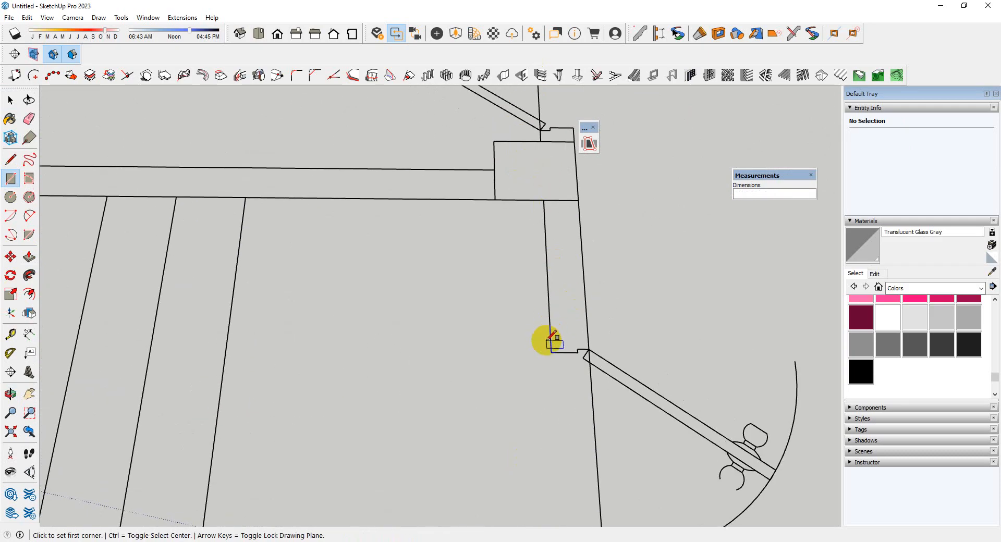
click(551, 343)
scroll(584, 196, up, 1)
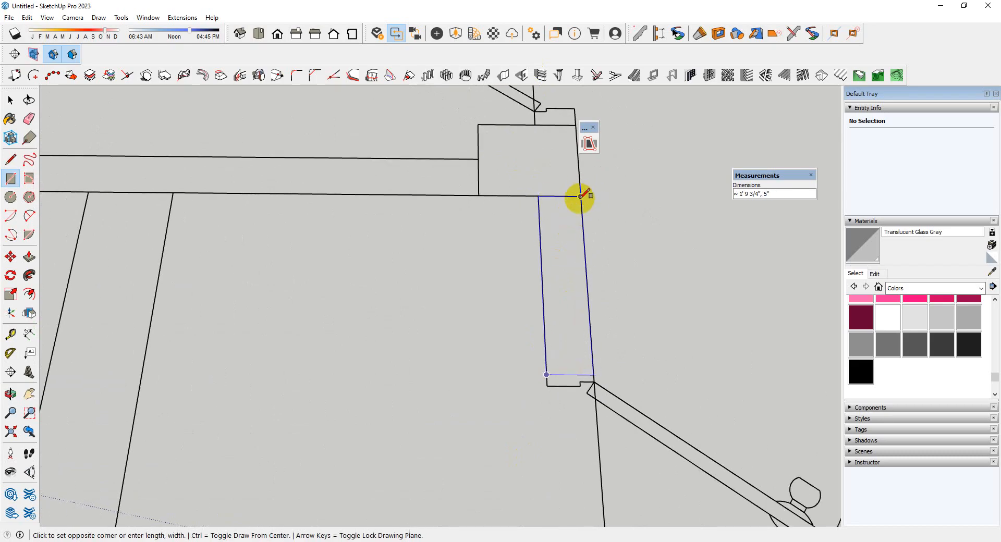
scroll(480, 226, down, 3)
scroll(532, 168, up, 3)
click(536, 170)
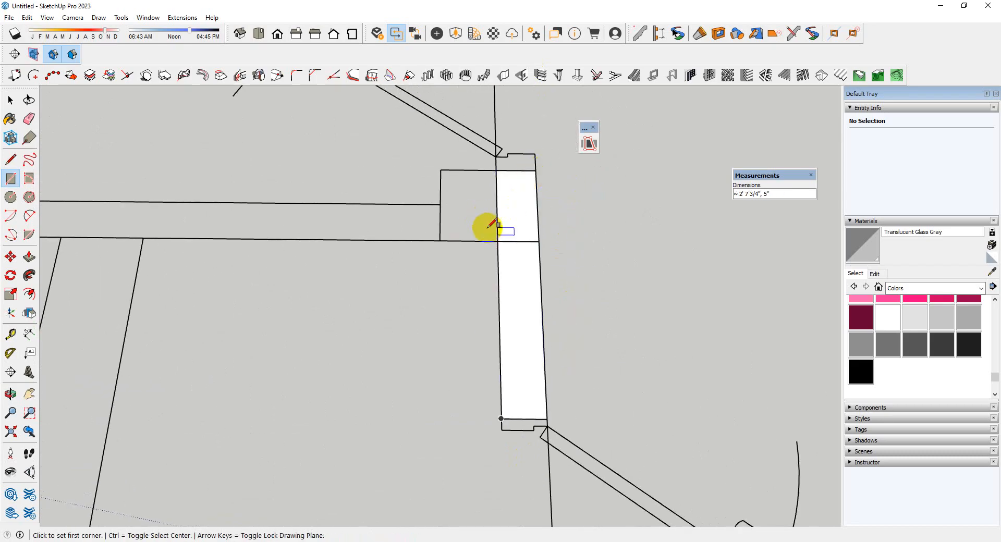
click(498, 241)
click(441, 170)
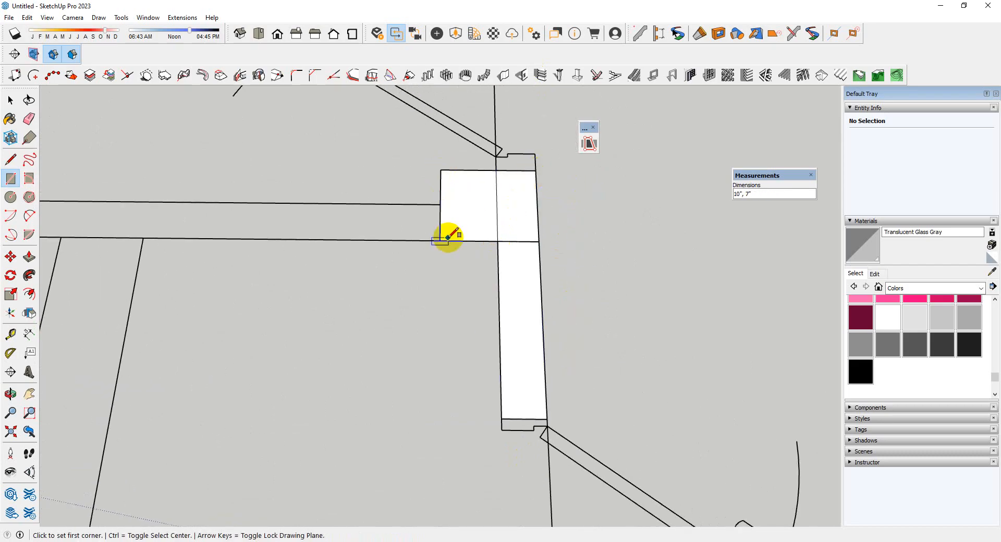
Trace the far side wall between its columns with a rectangle and its front column with a 10" by 1' rectangle
click(440, 241)
scroll(727, 295, down, 5)
scroll(292, 274, up, 5)
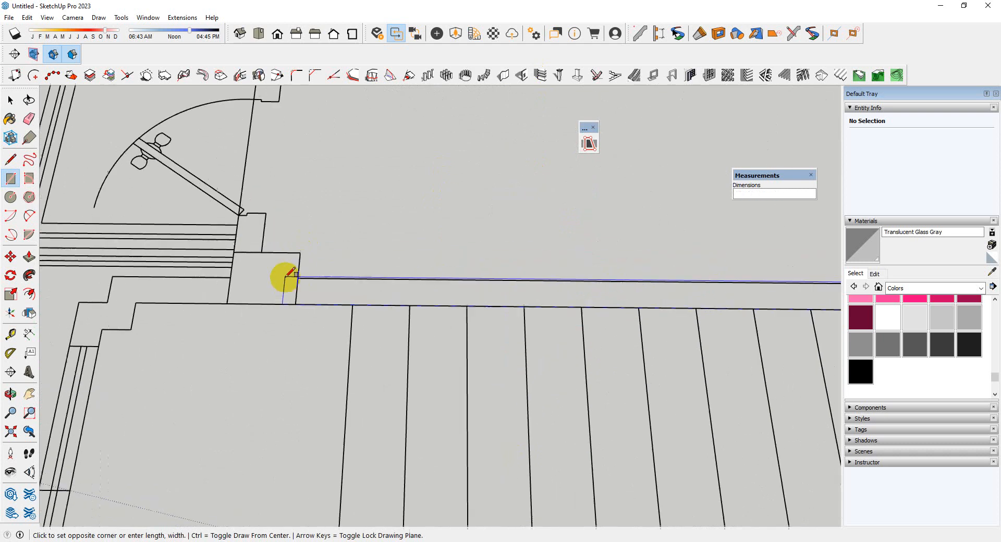
click(300, 278)
click(213, 310)
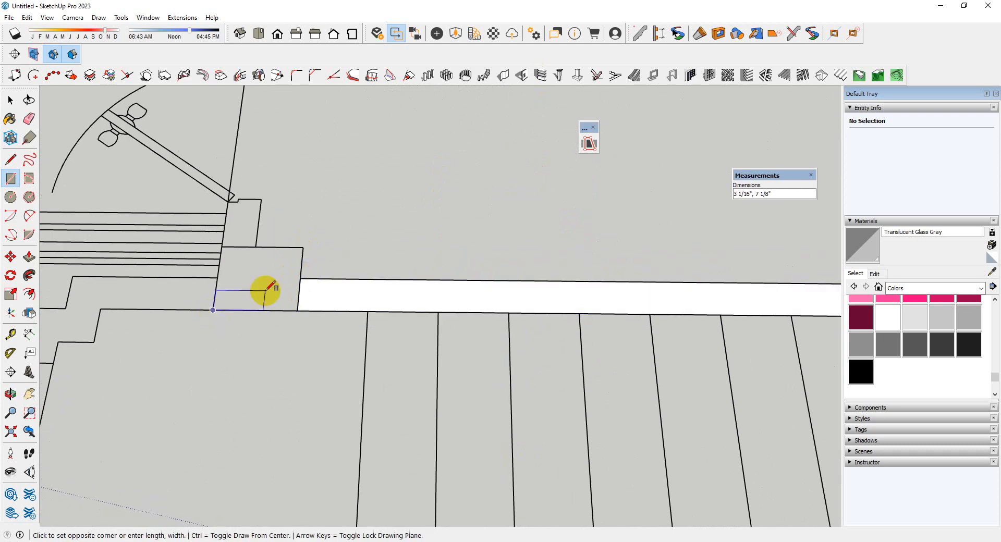
click(303, 247)
Trace the stepped far front corner with rectangles, including pieces of 5" by about 4 1/4" and 5" by 1' 9" up to the column
scroll(557, 261, down, 3)
scroll(312, 292, up, 3)
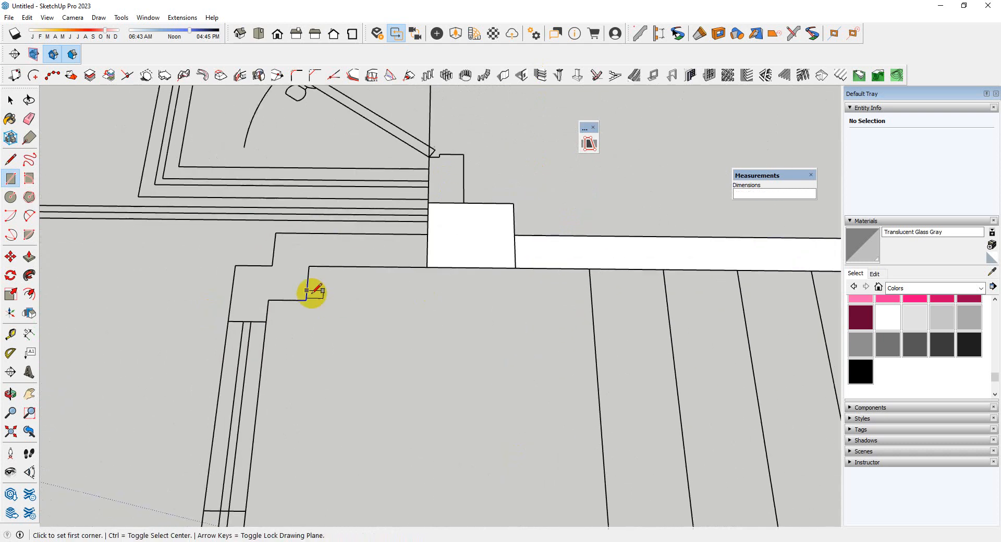
click(228, 321)
click(272, 266)
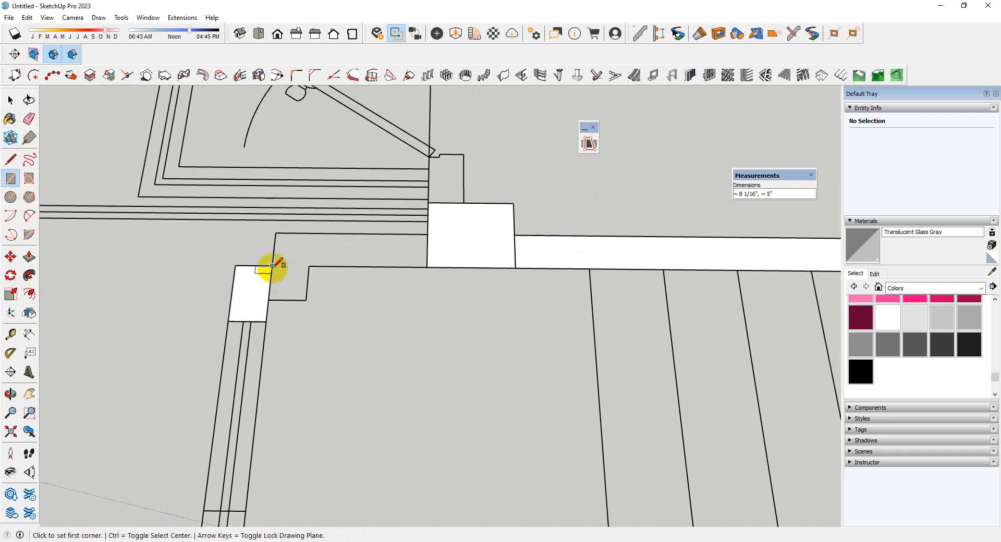
click(309, 266)
click(277, 233)
click(427, 266)
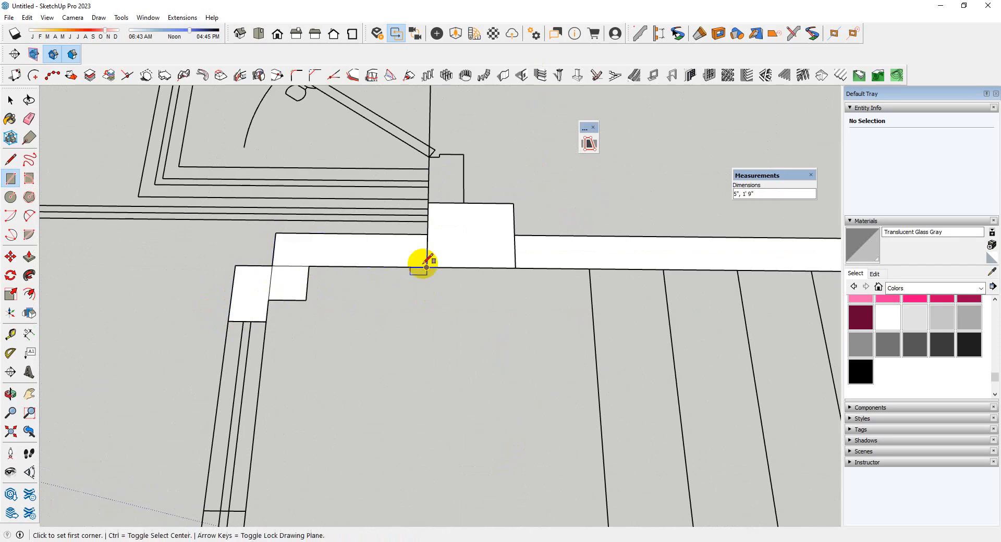
Trace the projecting block at the near front corner, beside the entrance door, with a rectangle
scroll(412, 193, down, 4)
scroll(380, 291, down, 3)
scroll(358, 313, up, 5)
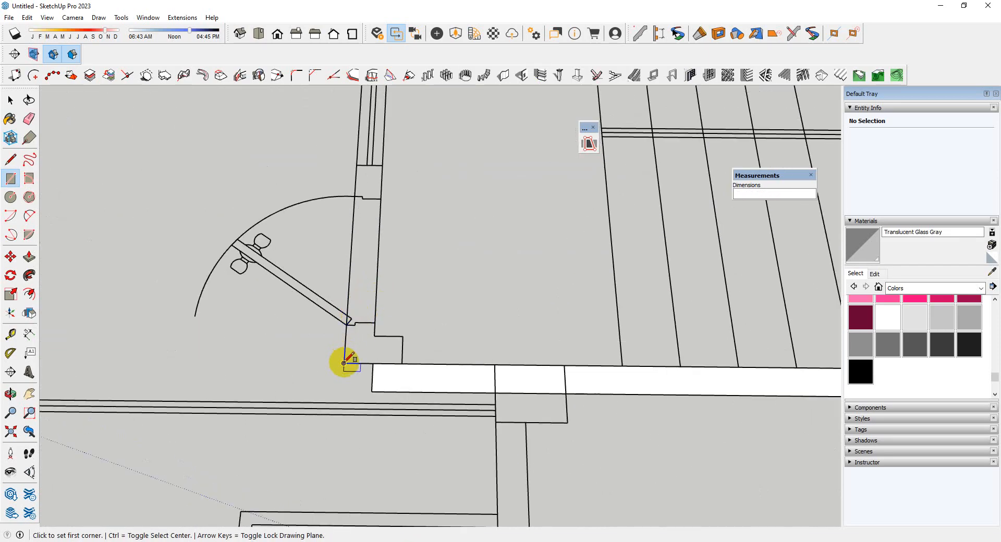
click(402, 337)
scroll(384, 380, down, 5)
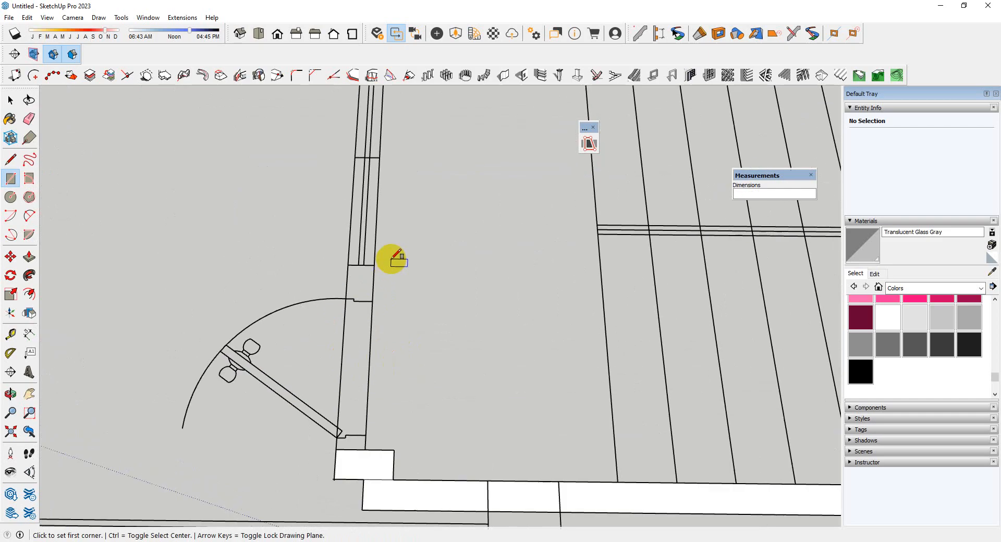
scroll(365, 250, up, 2)
scroll(323, 240, down, 6)
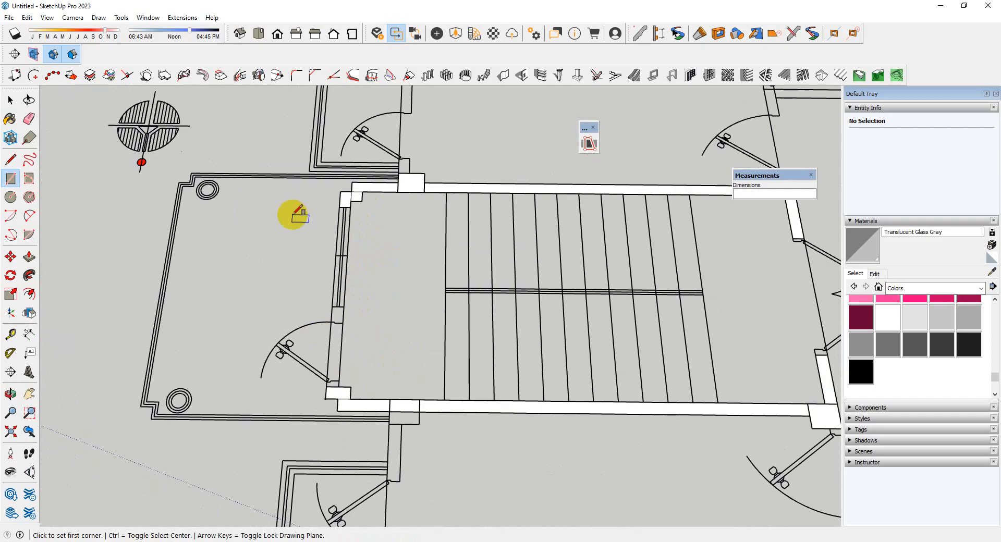
Select all the traced wall faces of the staircase room and make them a group
key(space)
drag(276, 161, 735, 382)
scroll(577, 336, up, 3)
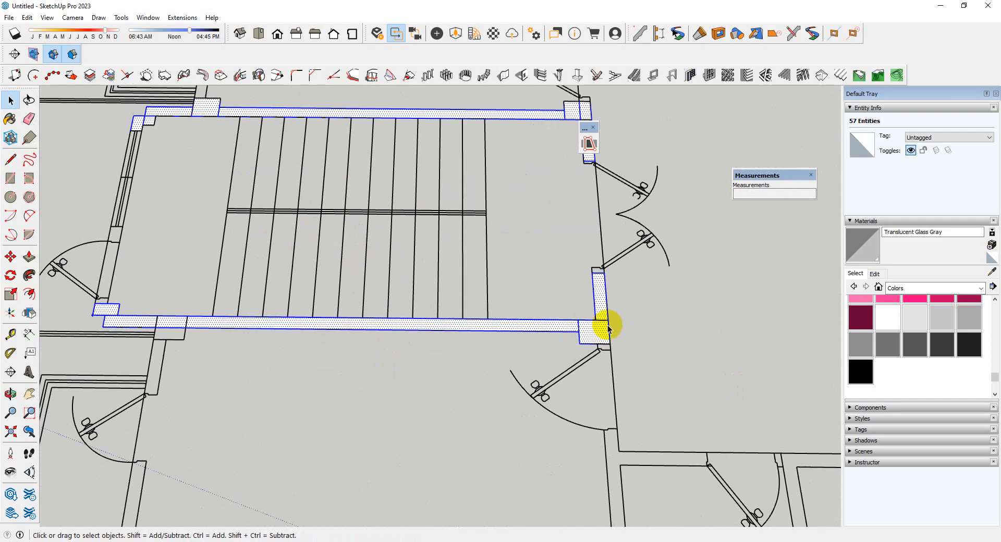
right_click(604, 328)
click(638, 168)
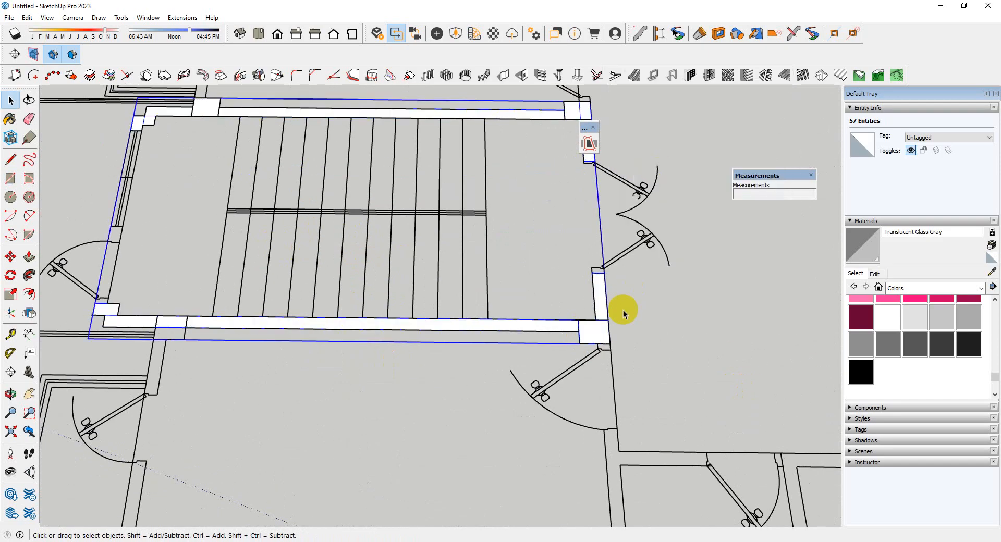
Open the new wall group and erase the dividing edges along the near side wall, at its rear column and front corner
double_click(593, 330)
scroll(588, 367, down, 2)
scroll(588, 368, up, 6)
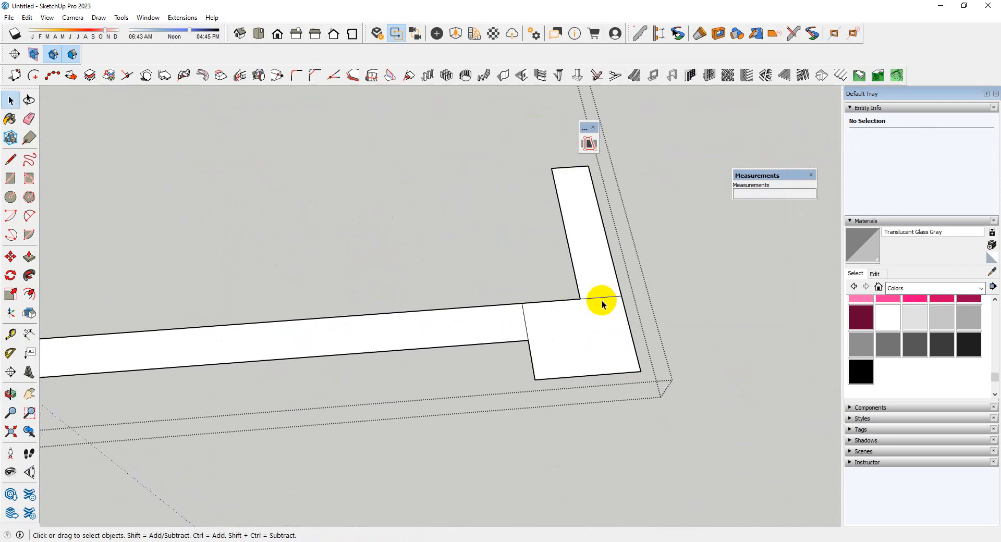
key(e)
scroll(659, 270, down, 5)
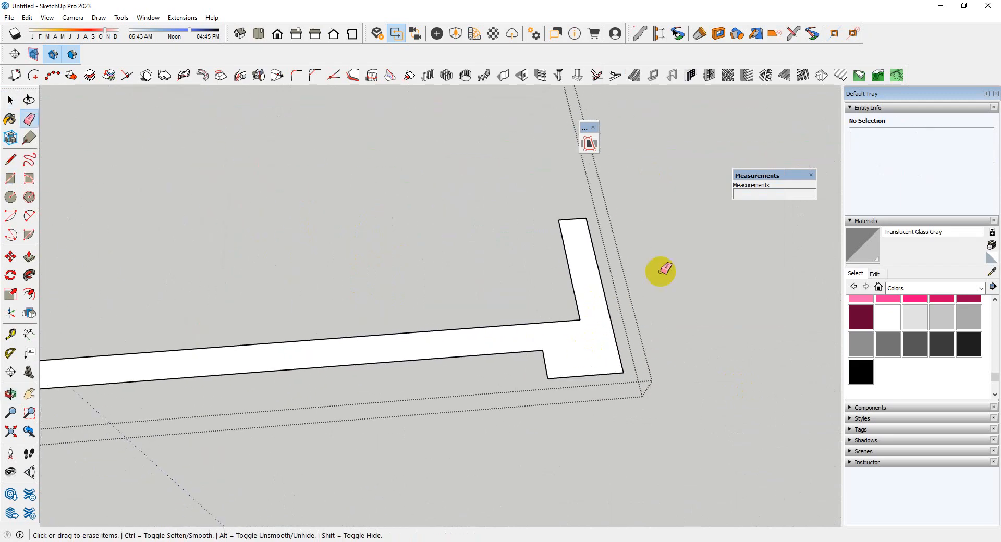
scroll(208, 335, up, 5)
scroll(231, 357, down, 5)
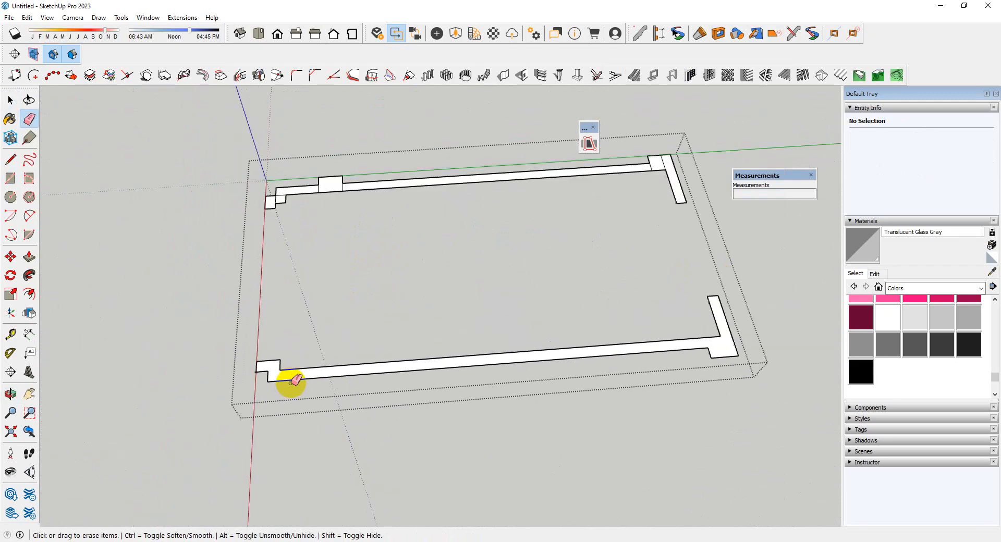
Erase the dividing edges in the far side wall's stepped front corner and around its front column
scroll(277, 241, up, 6)
drag(278, 242, 291, 226)
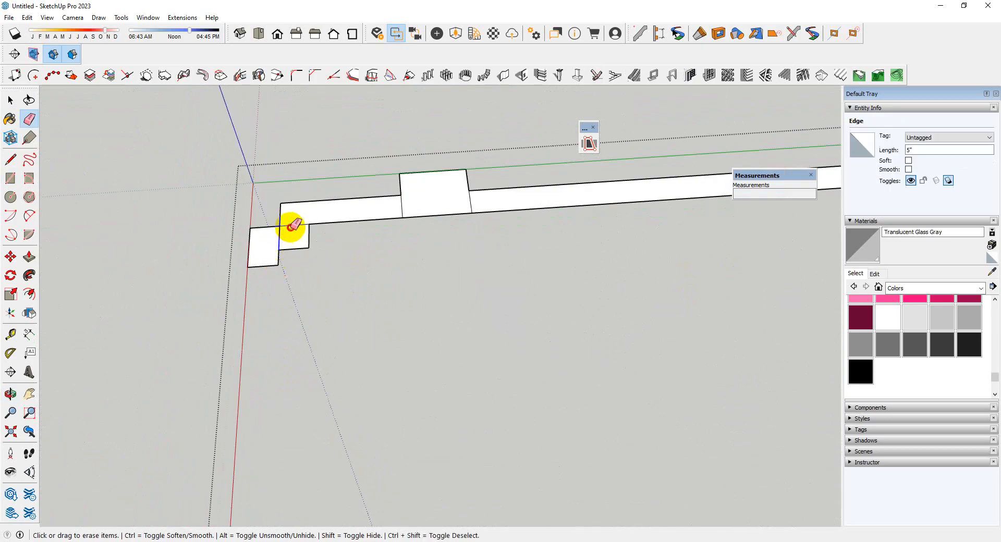
drag(386, 209, 487, 196)
scroll(183, 299, down, 5)
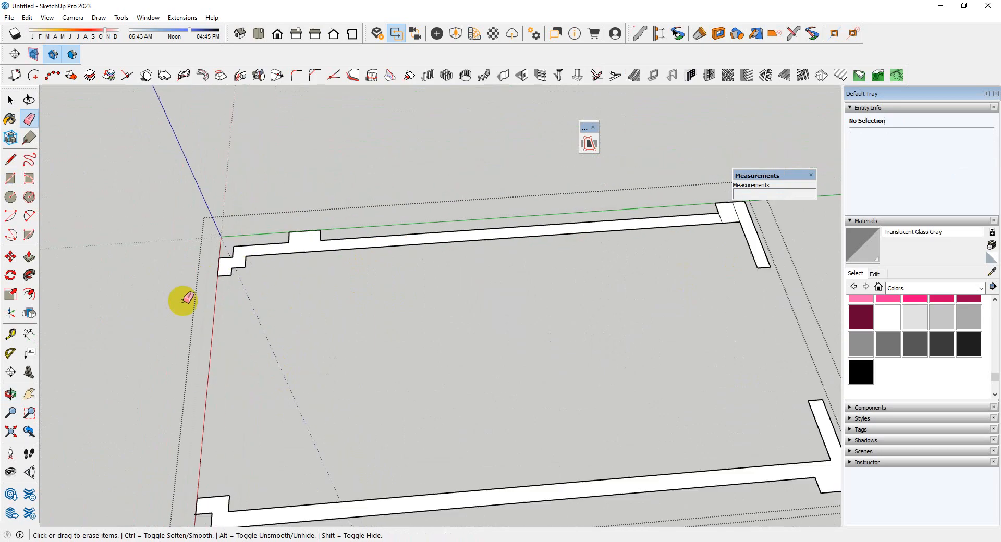
Erase the dividing edges inside the far side wall's rear column to merge its faces
scroll(537, 245, up, 5)
scroll(537, 244, up, 3)
drag(574, 228, 568, 230)
scroll(548, 213, down, 5)
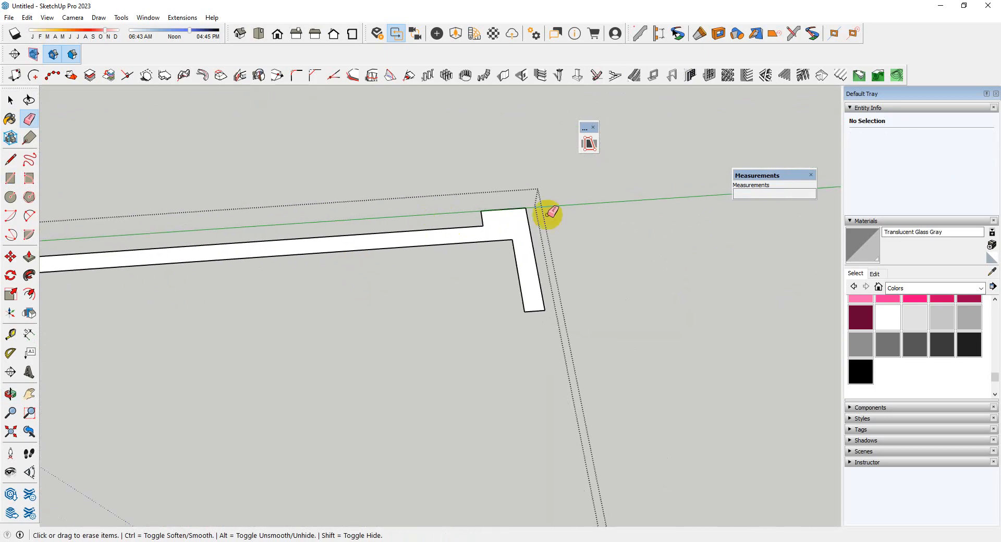
Extrude the near side wall's merged face upward 8' with Push/Pull
key(space)
scroll(550, 405, up, 3)
key(p)
click(553, 396)
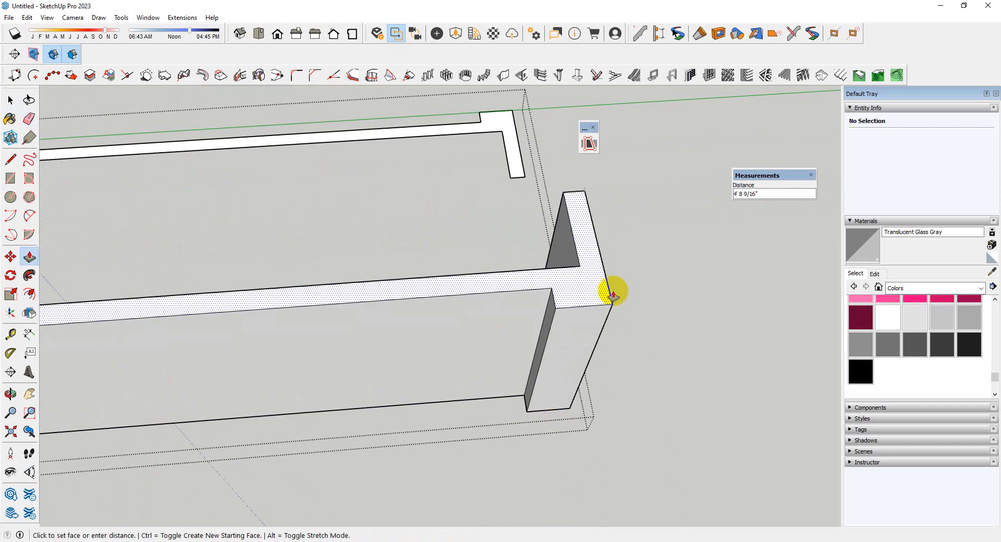
text(8')
key(Return)
scroll(485, 406, down, 4)
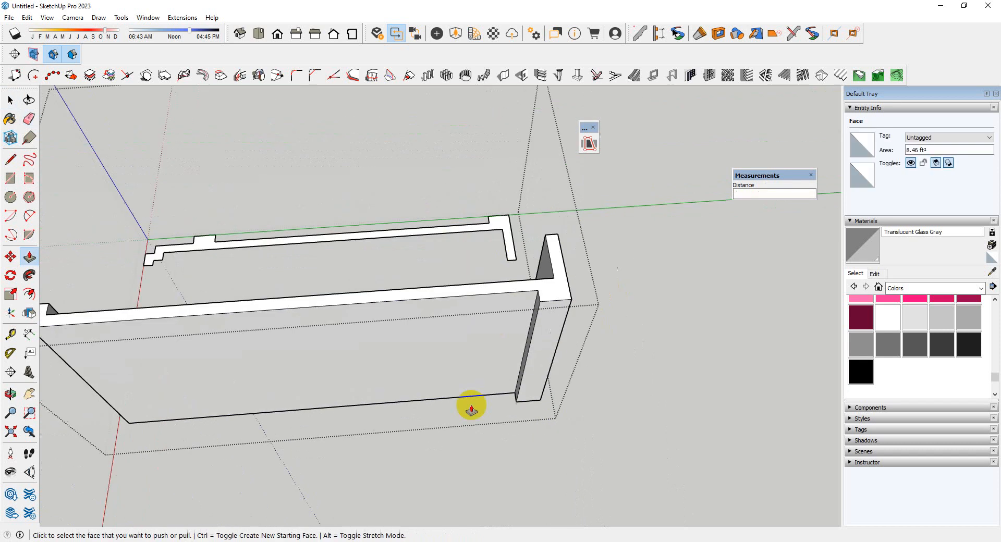
middle_drag(611, 379, 383, 330)
scroll(621, 362, up, 3)
click(648, 361)
drag(648, 361, 644, 361)
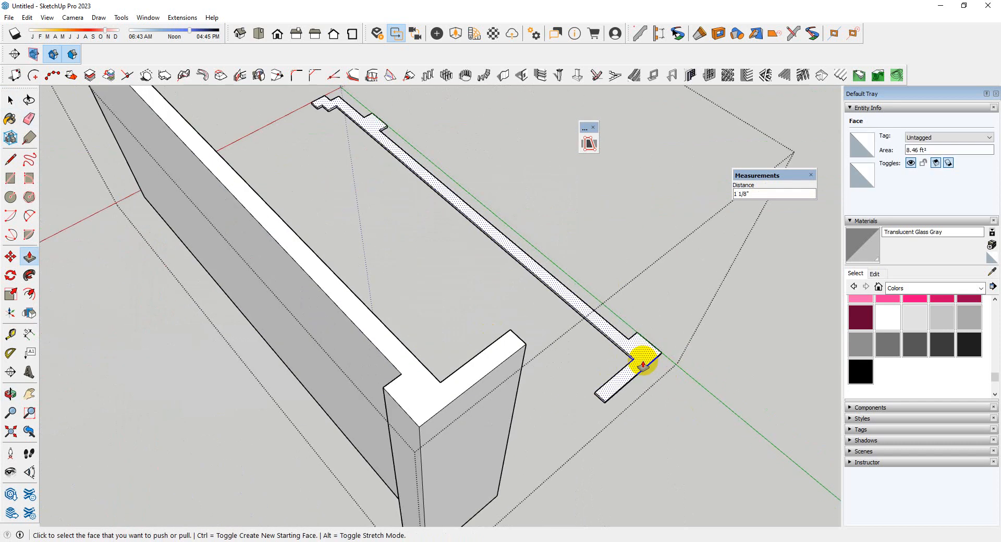
key(ctrl+z)
Extrude the far side wall's face up to the near side wall's top height, and close the wall group
click(646, 361)
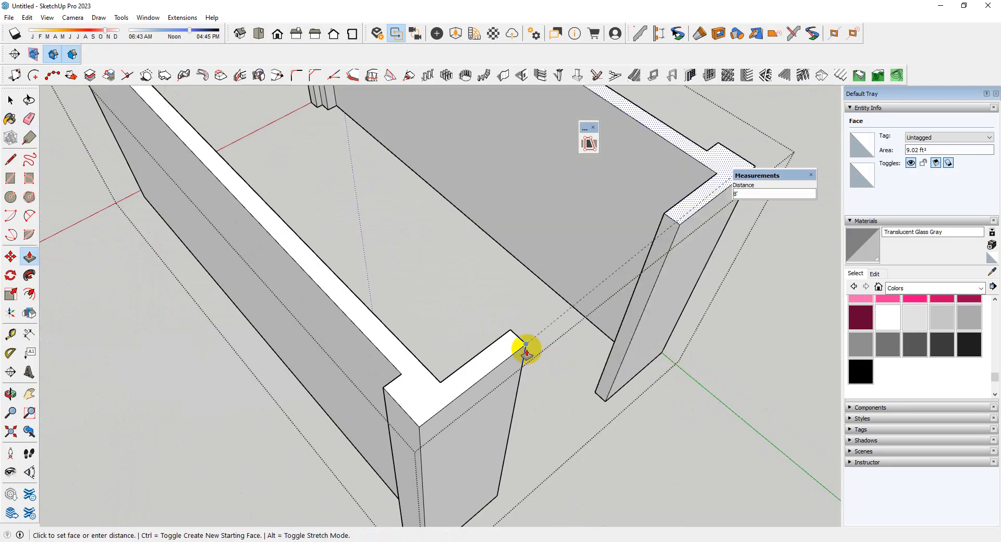
click(527, 345)
scroll(552, 350, down, 4)
key(space)
middle_drag(610, 353, 456, 356)
scroll(456, 357, down, 4)
click(645, 429)
Reopen the wall group and start copying the short bottom edge of the far side wall's front end up its face
scroll(503, 402, up, 10)
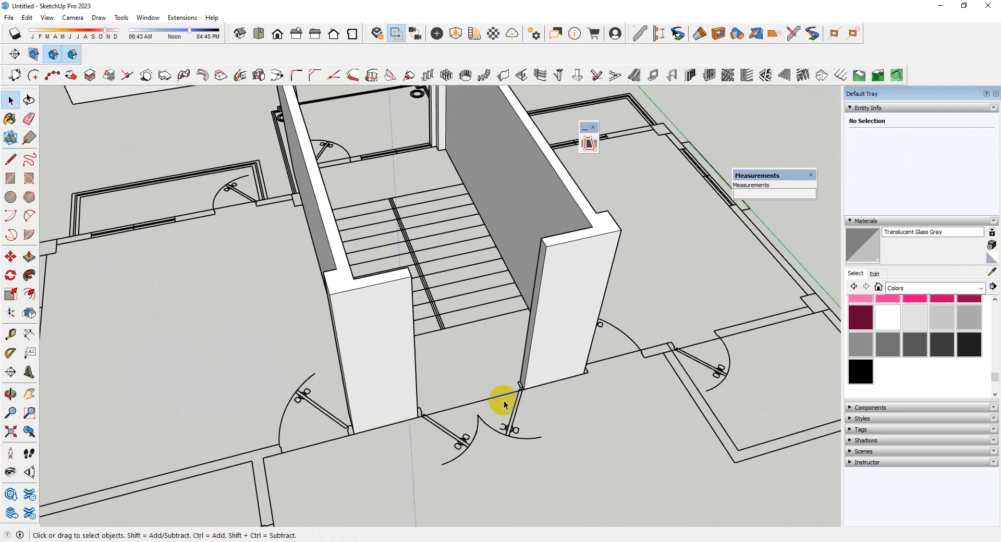
scroll(555, 360, up, 2)
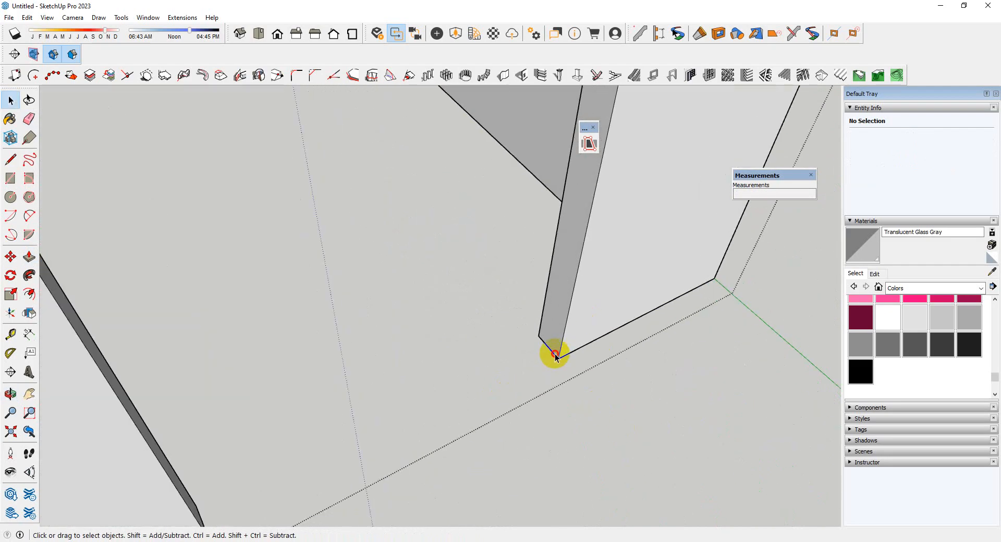
click(556, 359)
key(m)
key(ctrl)
click(559, 359)
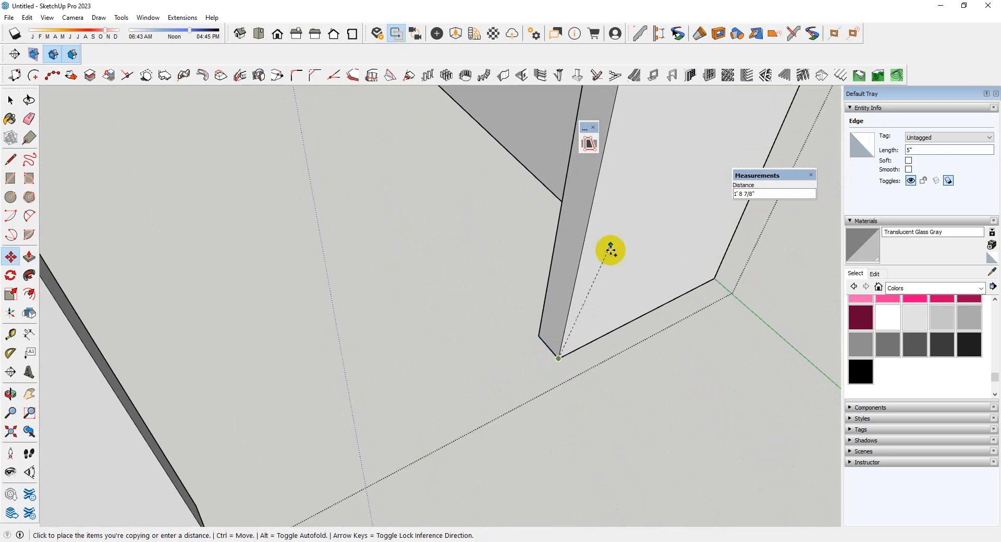
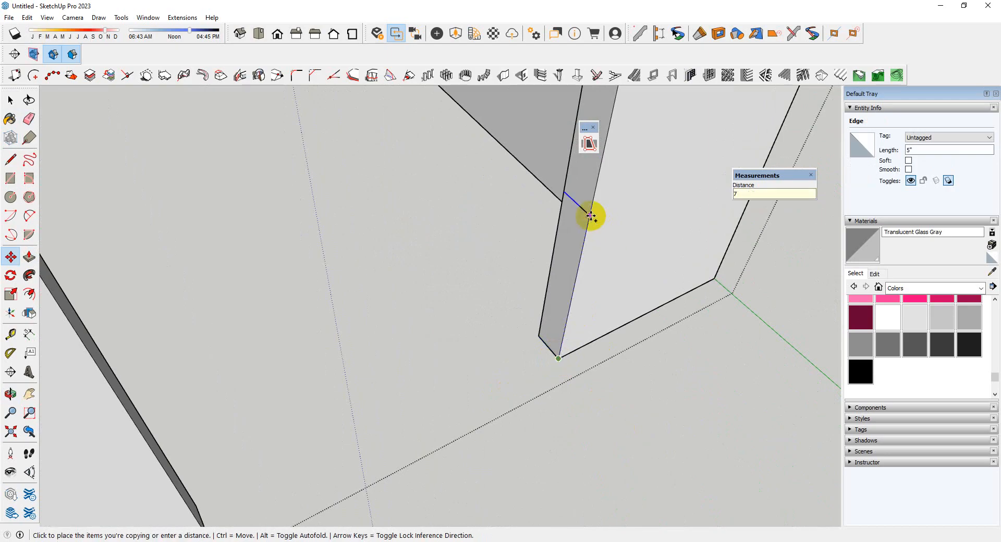
Place the edge copy 7' up the far side wall's front end face
key(Return)
scroll(447, 357, down, 5)
scroll(503, 238, up, 5)
key(space)
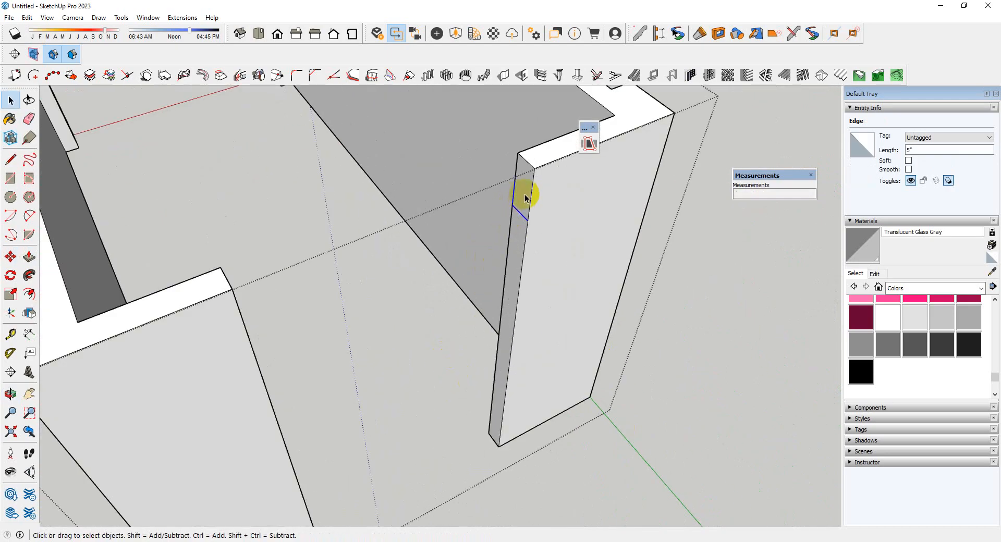
Extrude the small face above the copied edge across the opening to the near side wall's front end with Push/Pull
key(p)
click(526, 199)
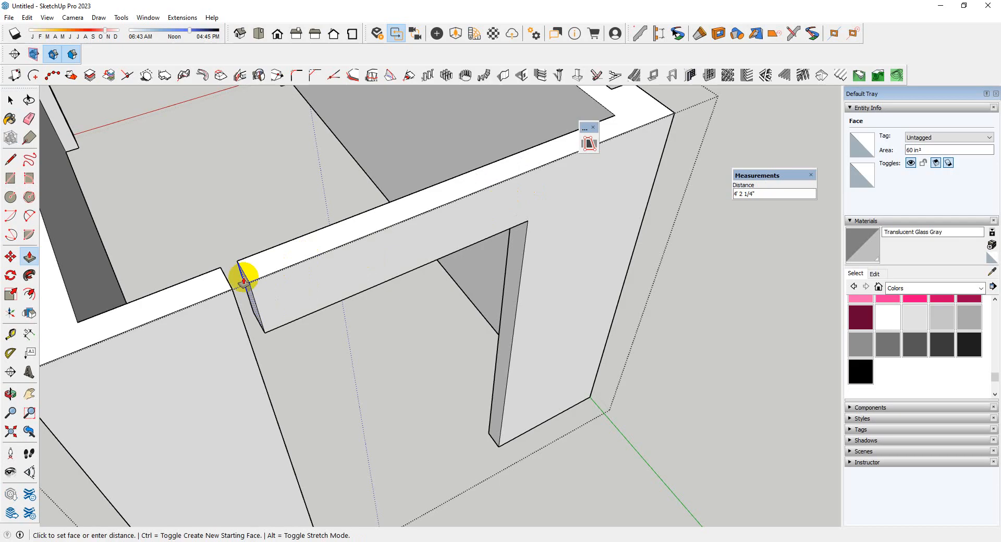
click(232, 291)
scroll(315, 246, down, 3)
scroll(324, 257, up, 3)
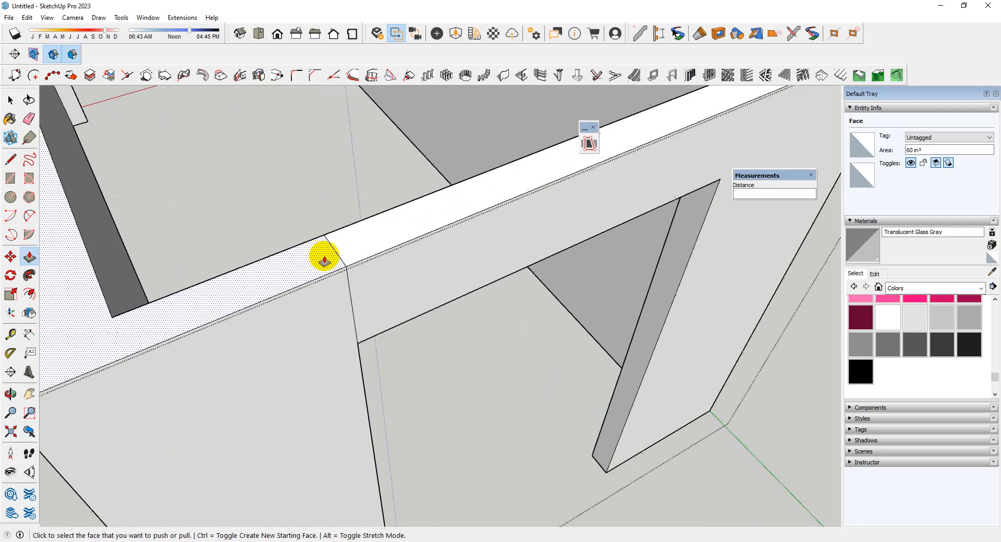
Erase the leftover seam edges where the front lintel meets the side walls
key(e)
scroll(493, 271, down, 5)
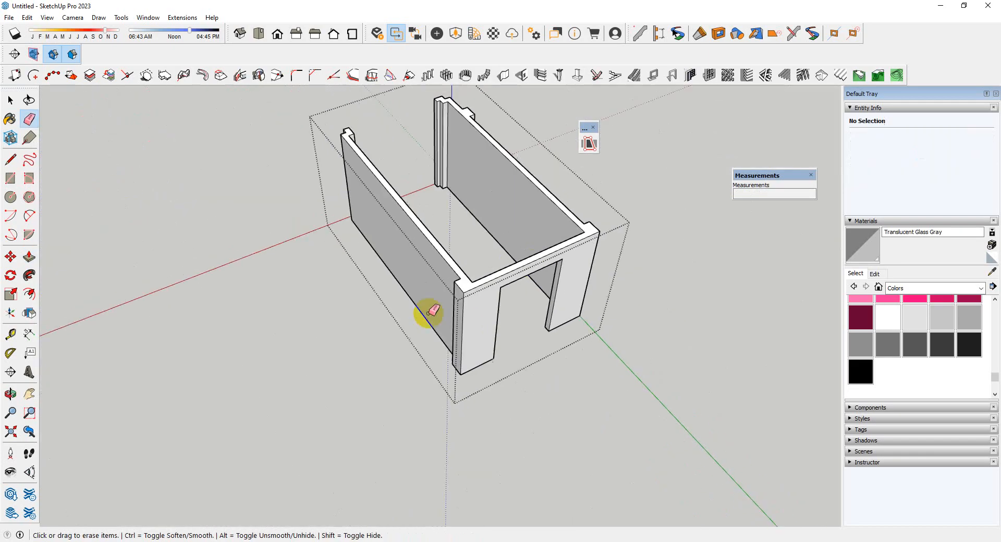
middle_drag(424, 313, 447, 224)
scroll(447, 224, up, 4)
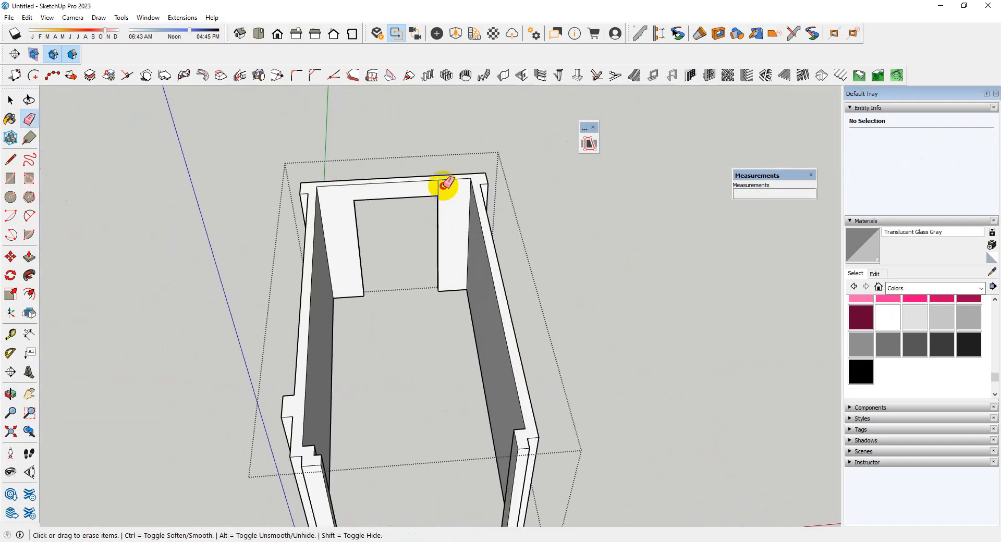
middle_drag(432, 187, 373, 361)
key(space)
Extrude the near side wall's rear notch face flush with its outer face and erase the leftover seam edge
scroll(405, 395, up, 3)
scroll(447, 375, up, 3)
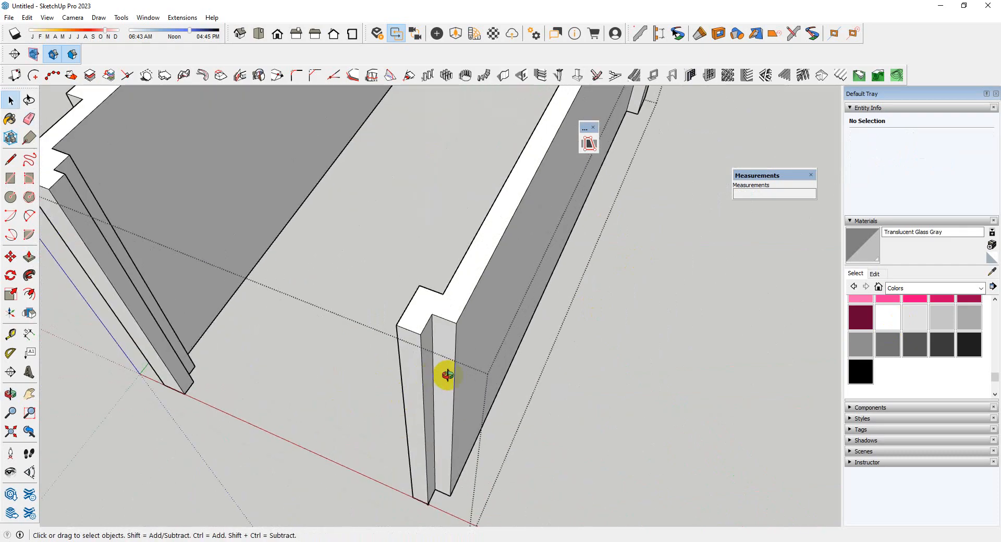
scroll(404, 360, up, 3)
click(409, 351)
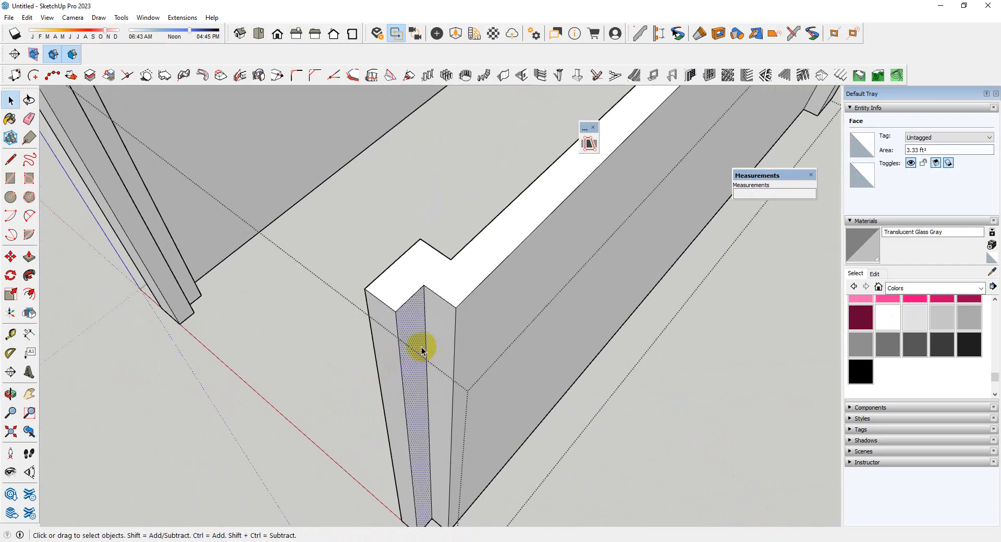
key(p)
click(416, 342)
click(473, 317)
key(e)
click(453, 351)
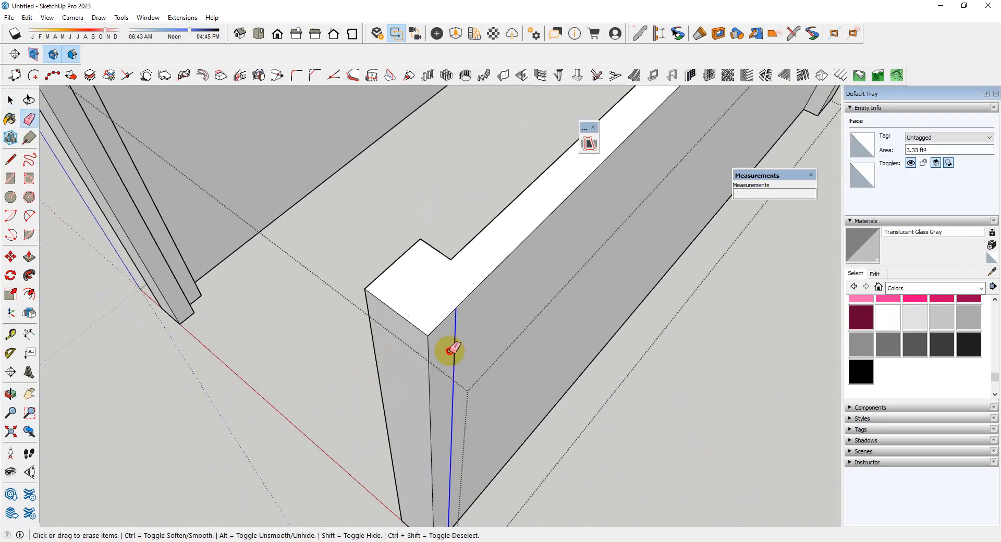
scroll(447, 315, down, 4)
key(space)
Extrude the far side wall's rear notch face 5" flush with its outer face and erase the dividing edge
scroll(282, 183, up, 4)
middle_drag(282, 186, 465, 208)
click(459, 186)
key(p)
click(461, 185)
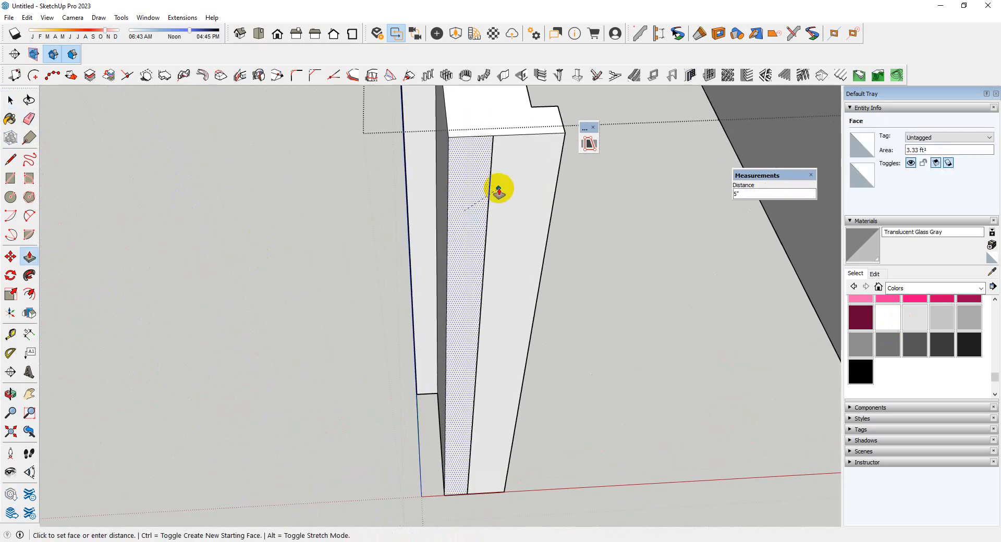
click(498, 189)
key(e)
click(487, 210)
Extrude the far side wall's inner rear end face across to the near side wall, closing the room's rear side
scroll(280, 232, down, 3)
middle_drag(280, 233, 327, 299)
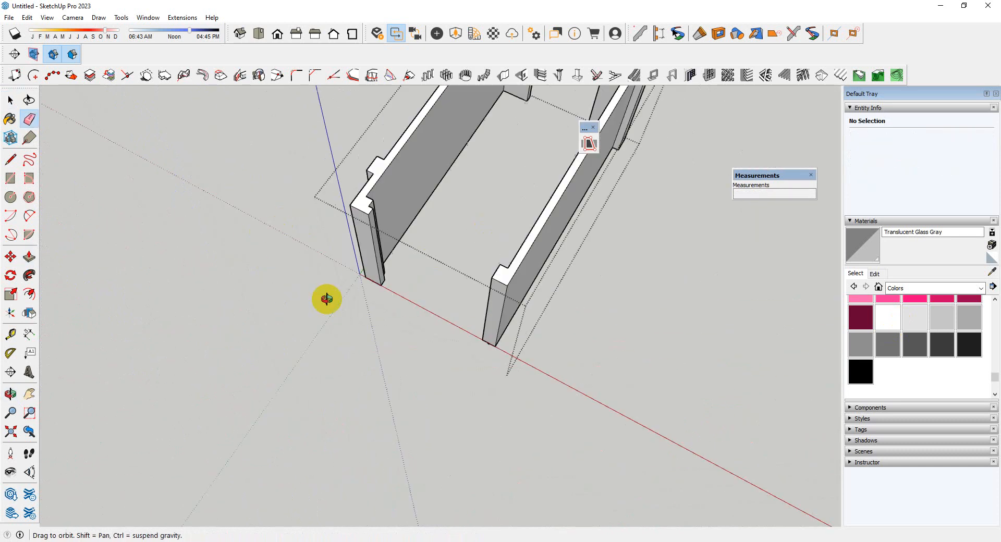
scroll(369, 226, up, 3)
key(space)
scroll(419, 284, up, 1)
click(373, 406)
mouse_move(371, 405)
middle_down()
mouse_move(400, 365)
mouse_move(443, 360)
mouse_move(344, 326)
middle_up()
scroll(306, 267, up, 3)
double_click(311, 267)
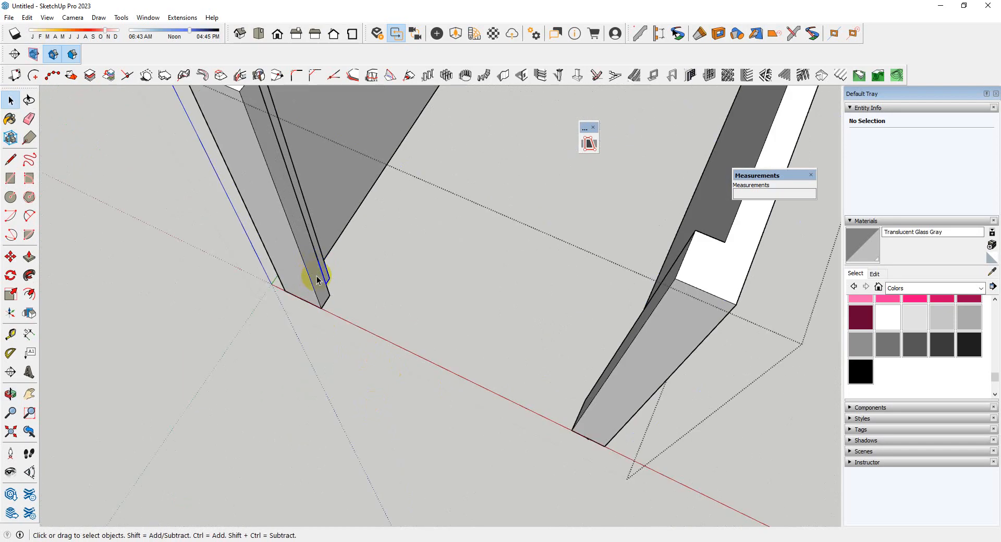
key(p)
click(308, 276)
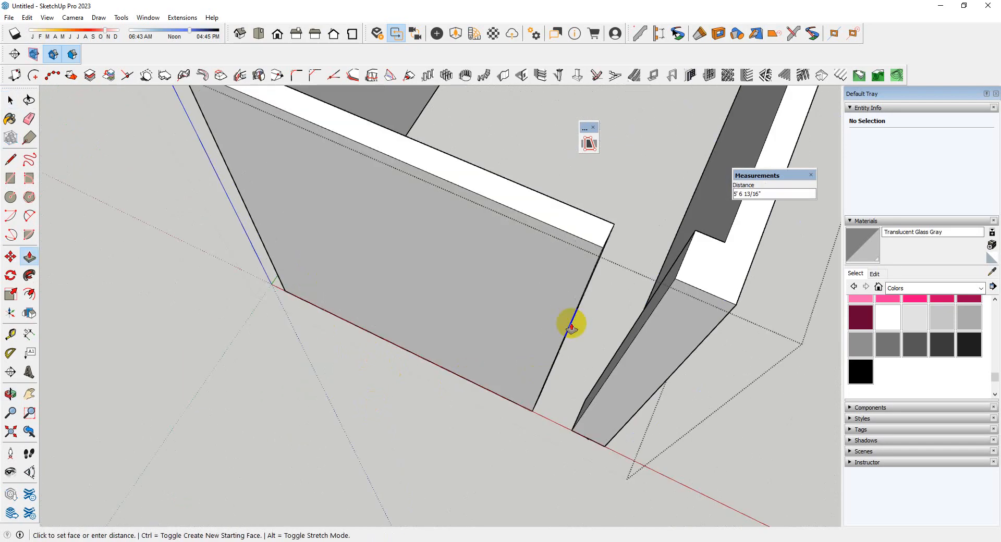
click(675, 286)
Erase the seam edges where the new rear wall meets the near side wall, and close the wall group
key(e)
scroll(233, 309, down, 3)
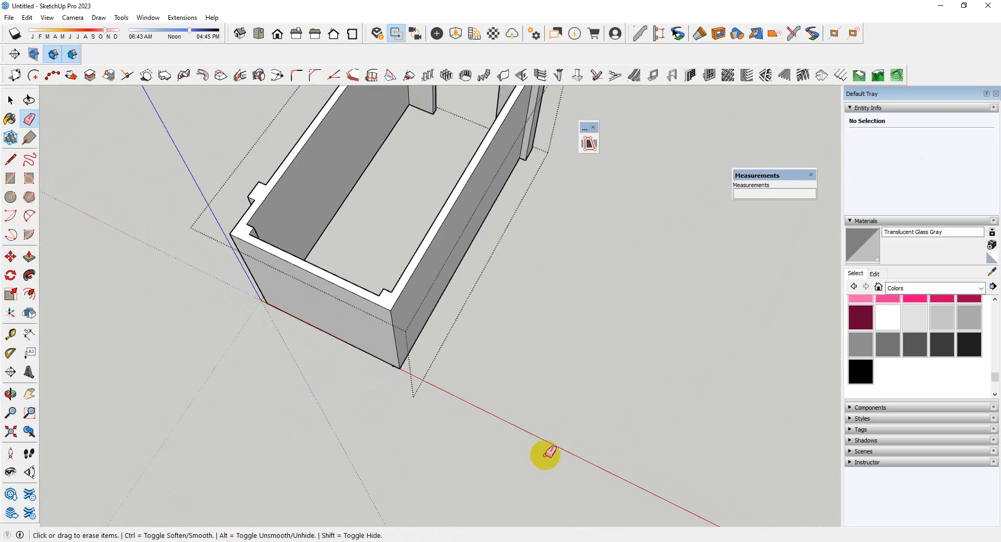
middle_drag(545, 455, 462, 315)
key(space)
click(380, 417)
Draw a 17' 2" by 9' 3" rectangle over the top of the staircase room walls, from outer corner to outer corner
scroll(492, 362, down, 5)
middle_drag(492, 363, 442, 305)
click(438, 307)
scroll(496, 243, up, 5)
middle_drag(496, 243, 509, 326)
middle_drag(310, 308, 348, 279)
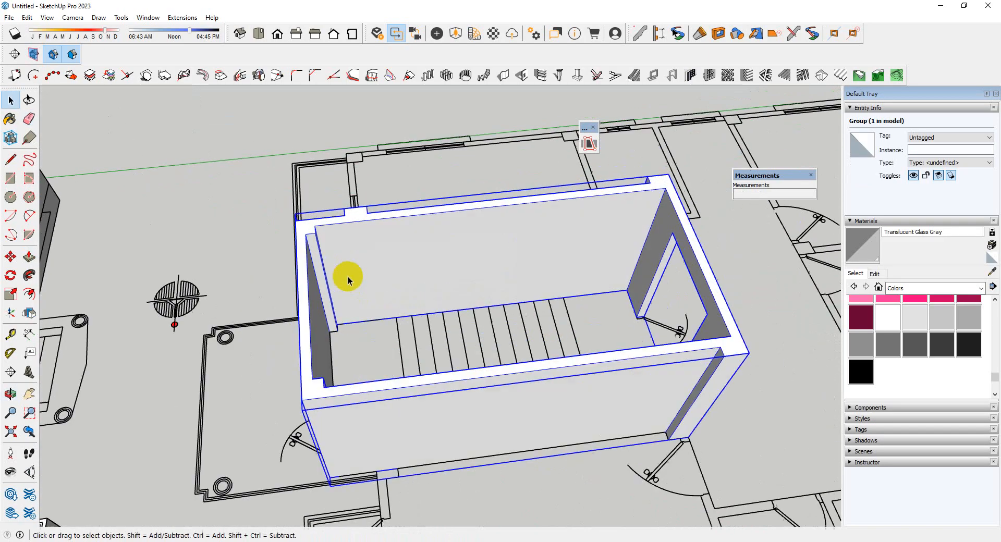
scroll(349, 280, up, 3)
scroll(324, 230, down, 4)
key(r)
scroll(272, 405, up, 2)
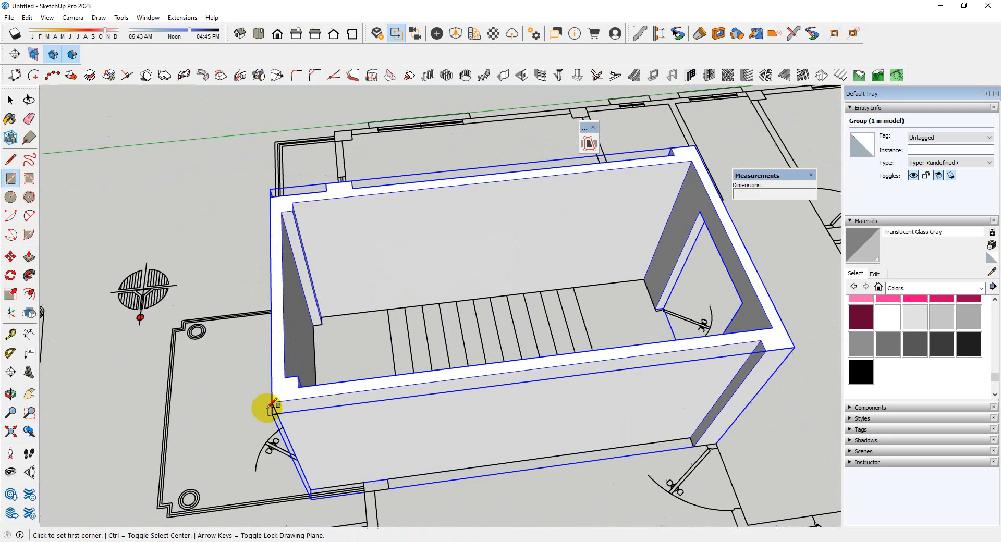
click(272, 402)
scroll(431, 324, down, 3)
scroll(440, 268, up, 4)
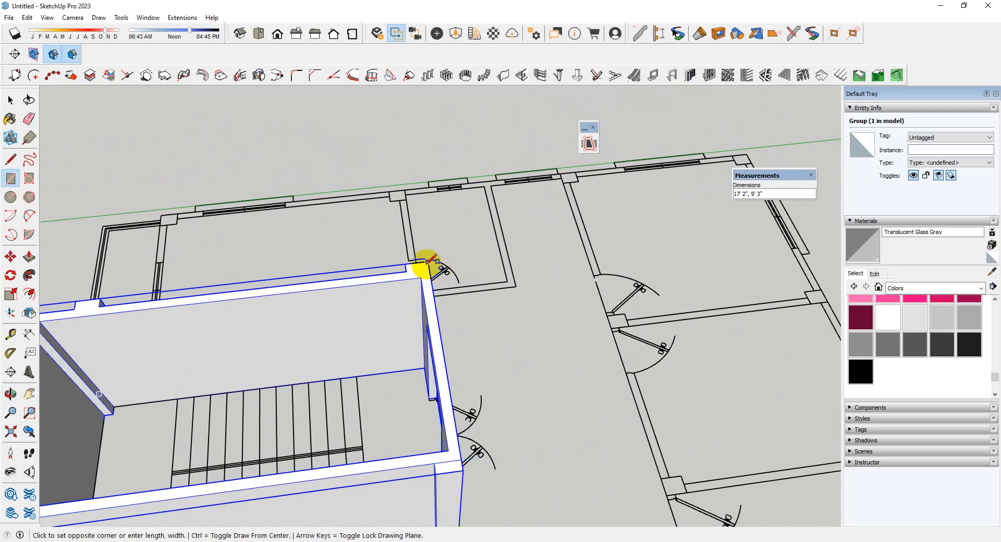
click(423, 269)
Make the rectangle's face and edges into a group and open that group for editing
scroll(518, 344, down, 3)
key(space)
scroll(412, 353, up, 2)
double_click(391, 361)
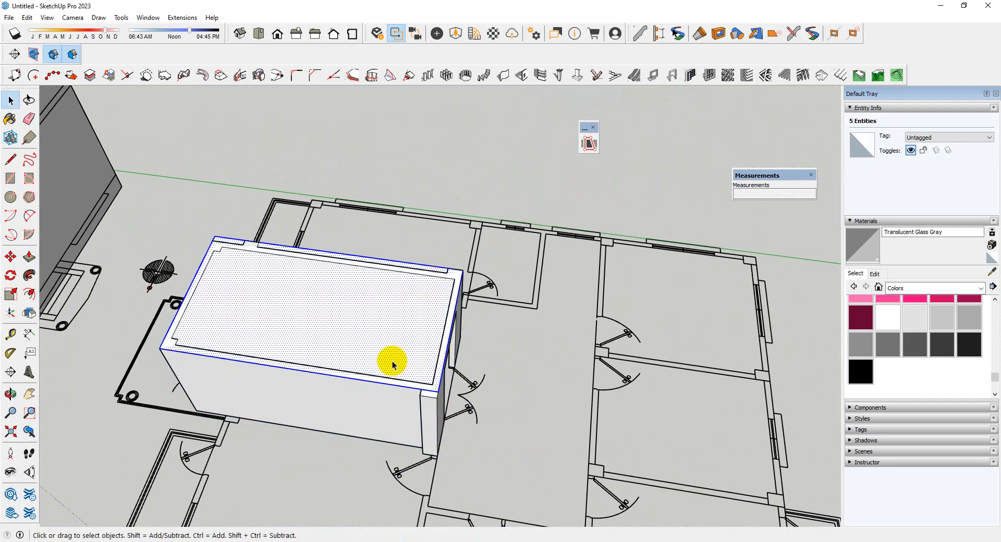
right_click(393, 361)
click(452, 222)
double_click(409, 320)
Offset the roof rectangle's outline outward by 1' and close the group
scroll(529, 320, up, 2)
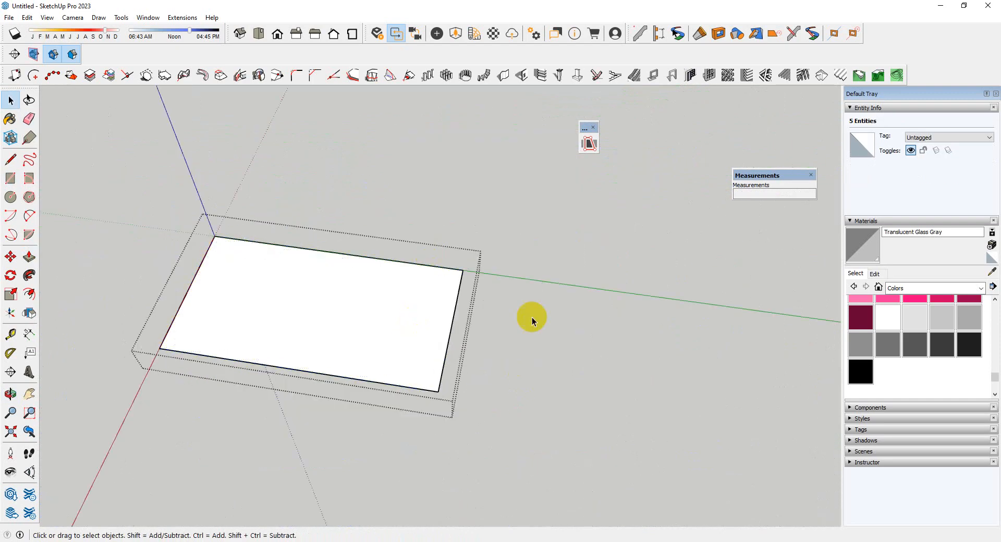
key(f)
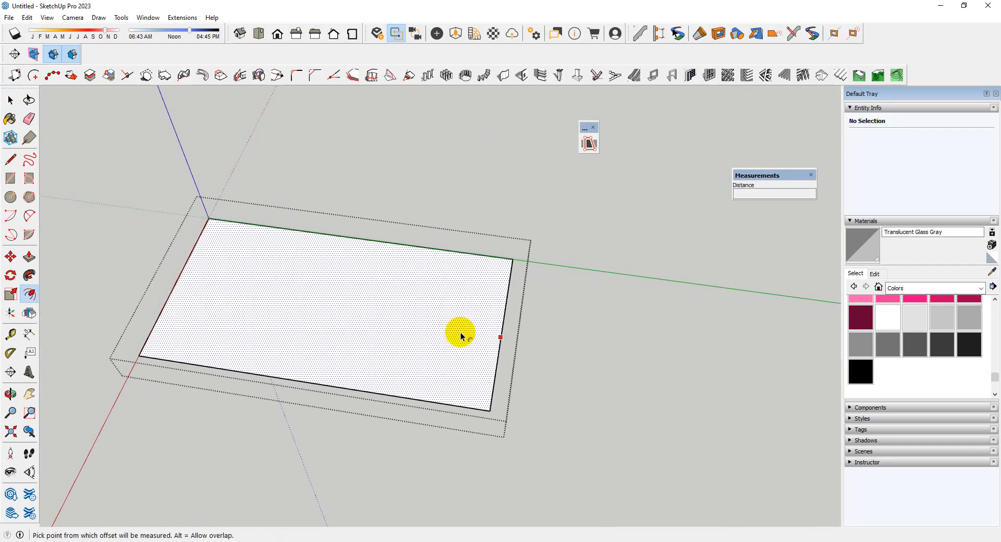
click(494, 338)
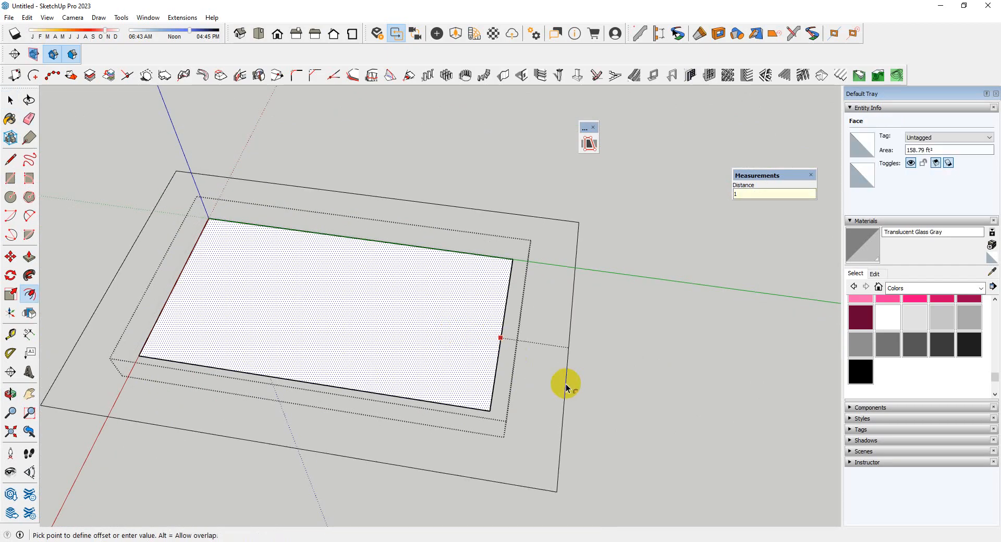
key(Return)
scroll(561, 383, down, 1)
key(space)
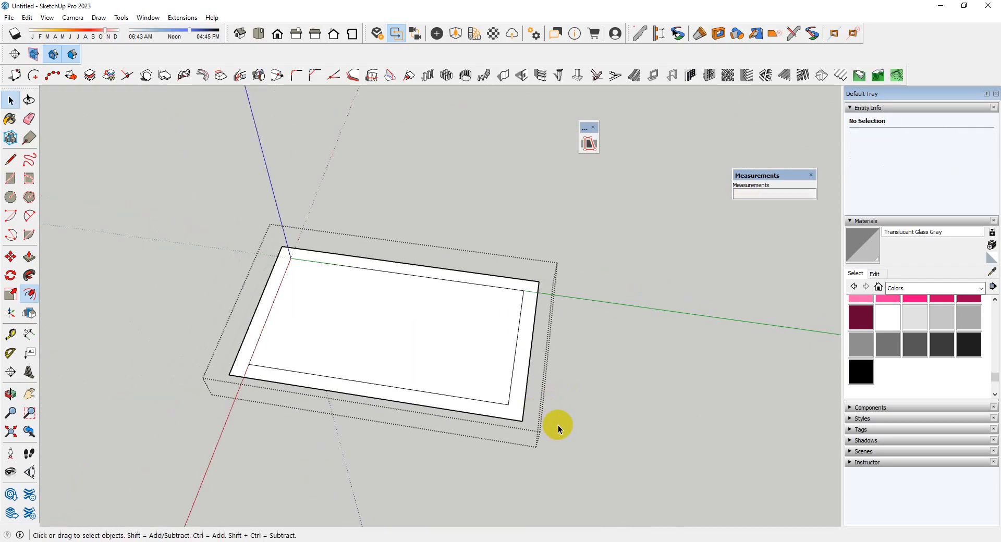
click(557, 425)
Reopen the roof group and erase the inner rectangle's edges so that a single face remains
middle_drag(558, 426, 518, 208)
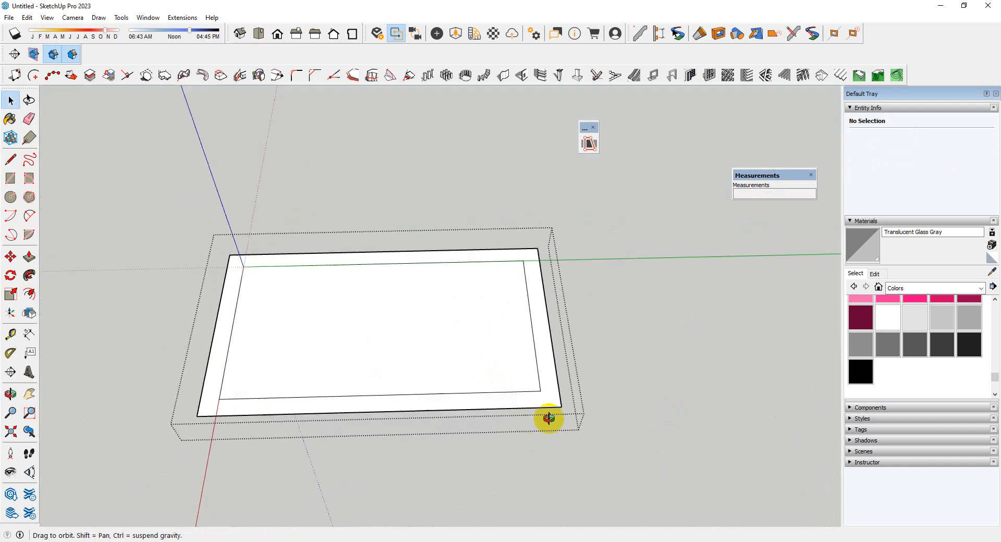
middle_drag(549, 419, 554, 407)
scroll(544, 376, up, 2)
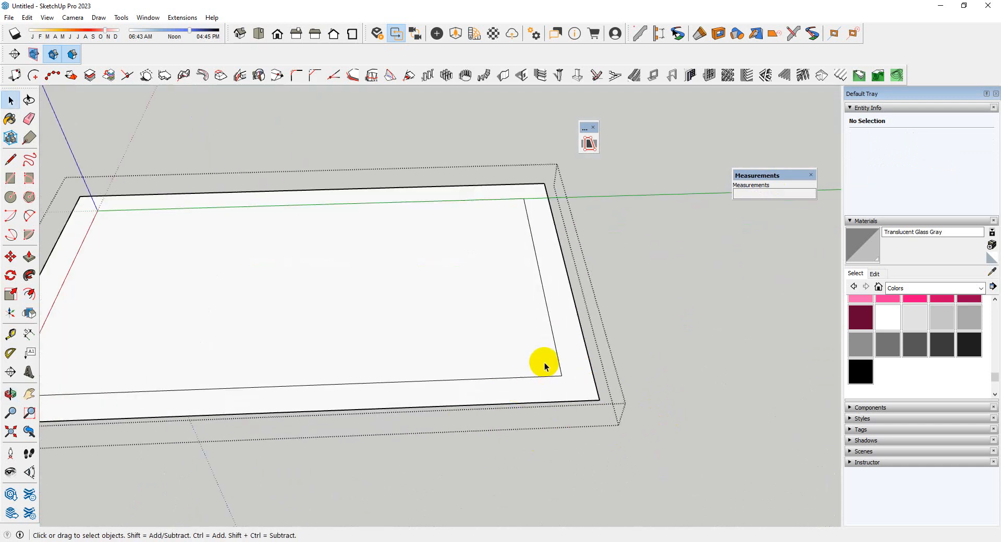
key(i)
scroll(544, 362, down, 2)
scroll(549, 337, up, 2)
key(i)
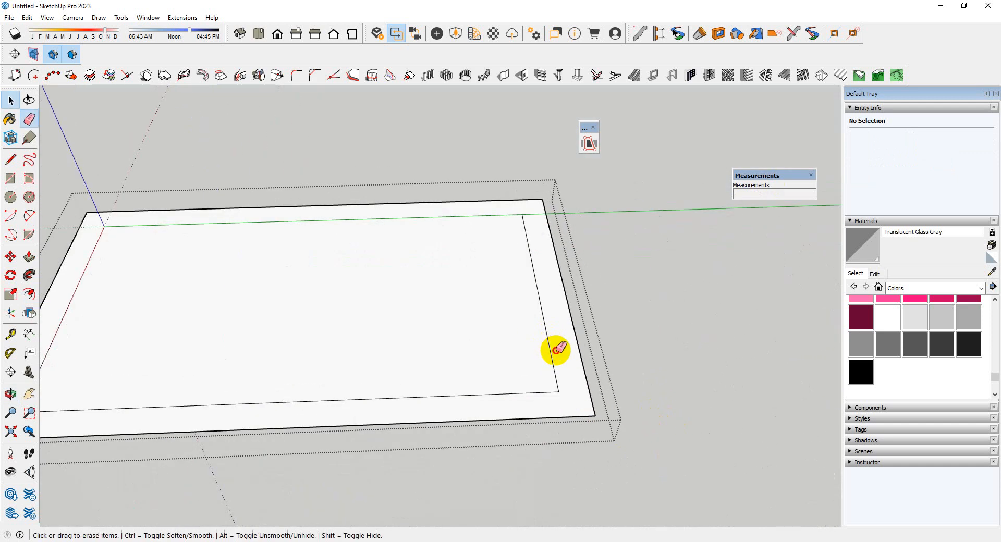
mouse_move(556, 350)
mouse_down()
mouse_move(516, 391)
mouse_move(530, 362)
mouse_up()
scroll(530, 362, down, 2)
scroll(329, 275, up, 3)
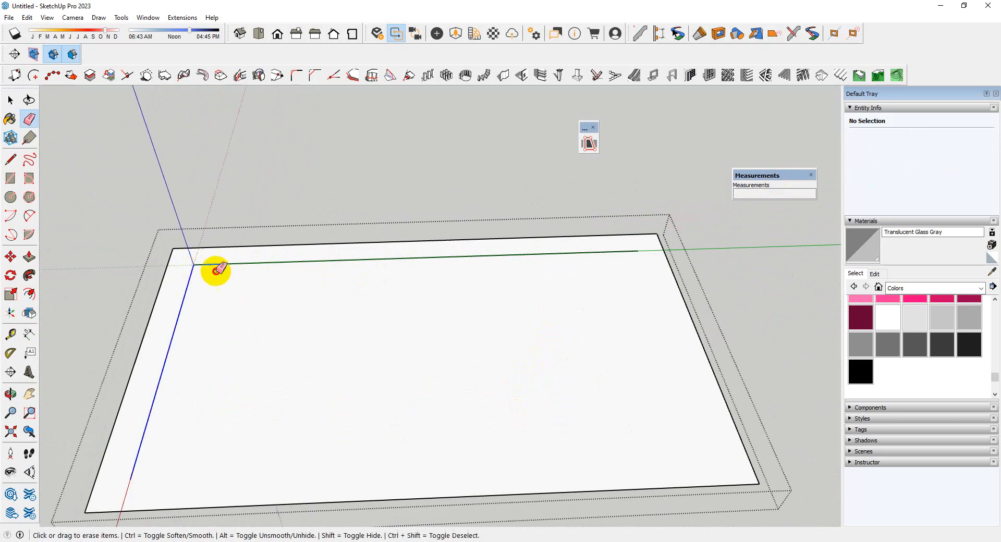
Extrude the roof face 5" with Push/Pull and close the roof group
scroll(239, 261, down, 3)
key(space)
middle_drag(358, 346, 470, 351)
key(p)
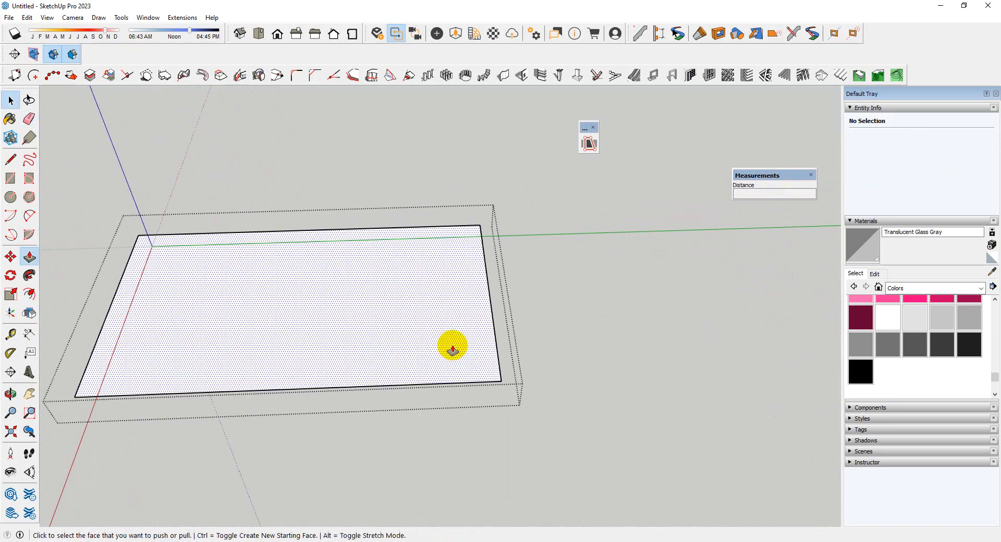
click(452, 347)
text(5)
key(Return)
scroll(452, 378, down, 2)
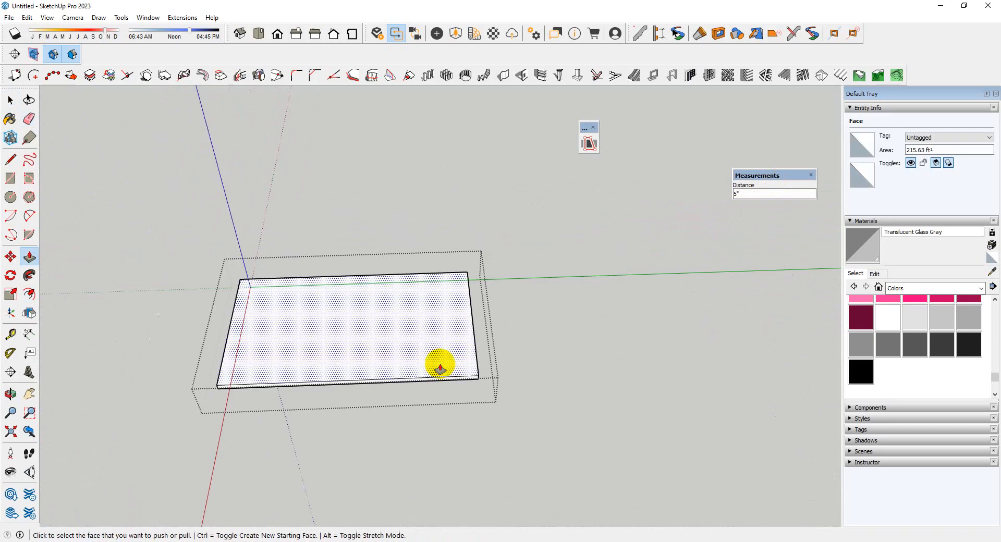
key(space)
click(507, 418)
Open the wall group, push/pull the walls' continuous top face, and close the group
scroll(450, 395, up, 3)
double_click(449, 395)
scroll(431, 304, up, 3)
scroll(507, 384, down, 3)
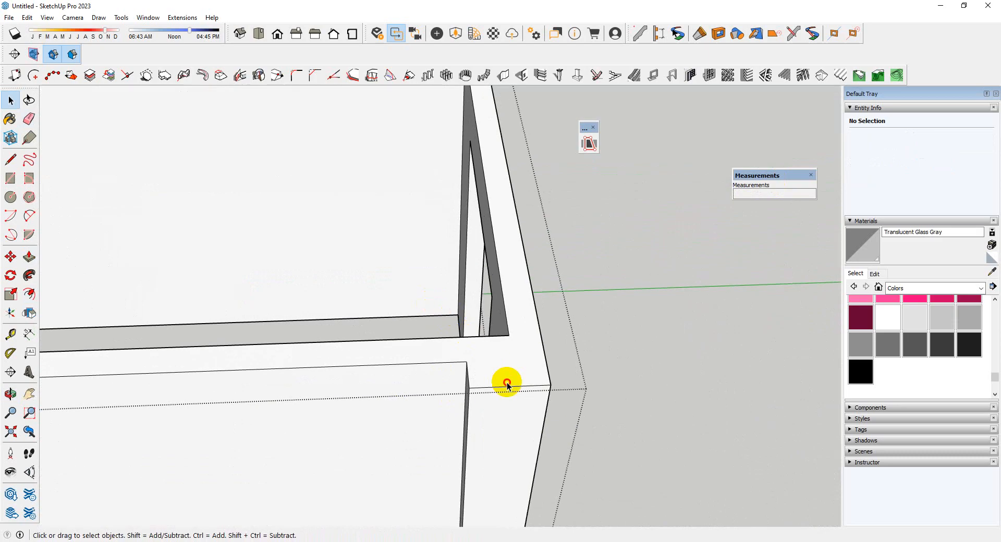
click(513, 360)
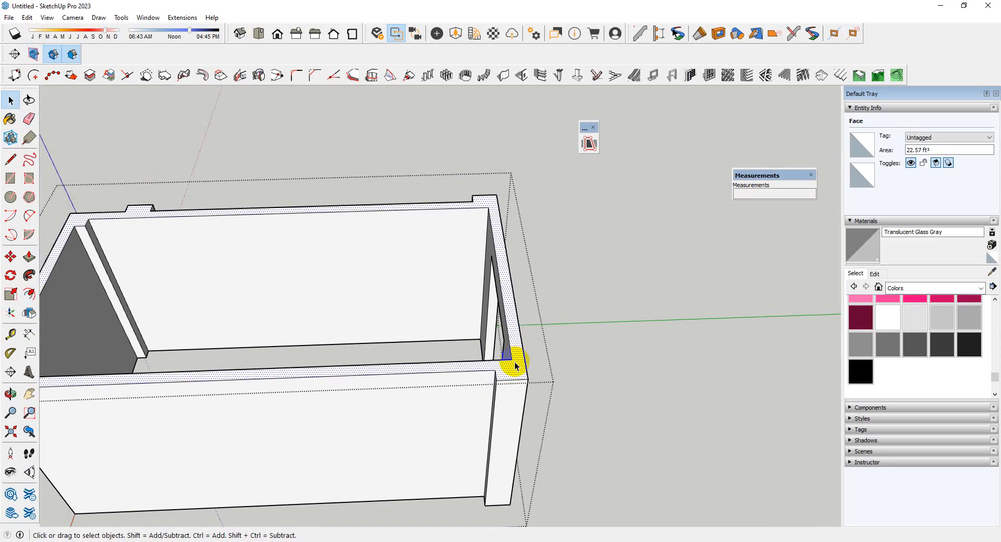
key(p)
click(514, 365)
key(Return)
scroll(514, 378, down, 4)
key(space)
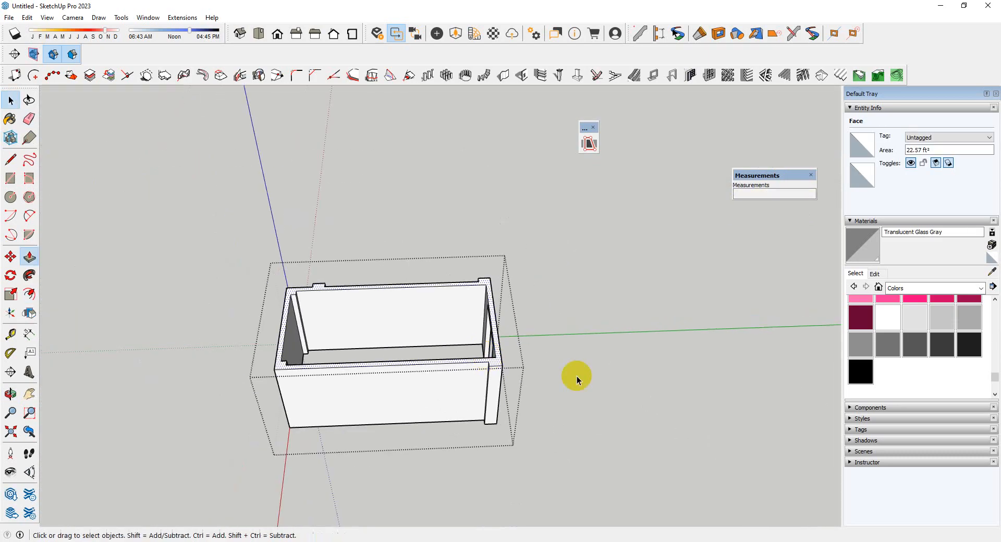
click(613, 384)
Examine the staircase room from below and outside against the floor plan's door and window positions
middle_drag(614, 385, 599, 183)
scroll(440, 197, up, 4)
middle_drag(558, 262, 562, 229)
scroll(356, 330, down, 3)
scroll(456, 293, up, 3)
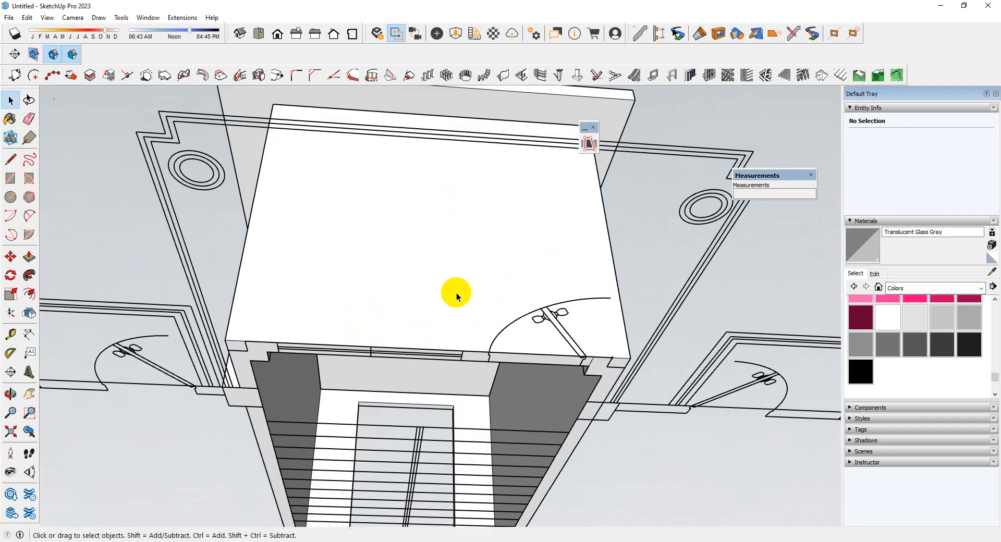
scroll(456, 293, down, 2)
middle_drag(462, 292, 497, 277)
middle_drag(379, 315, 53, 521)
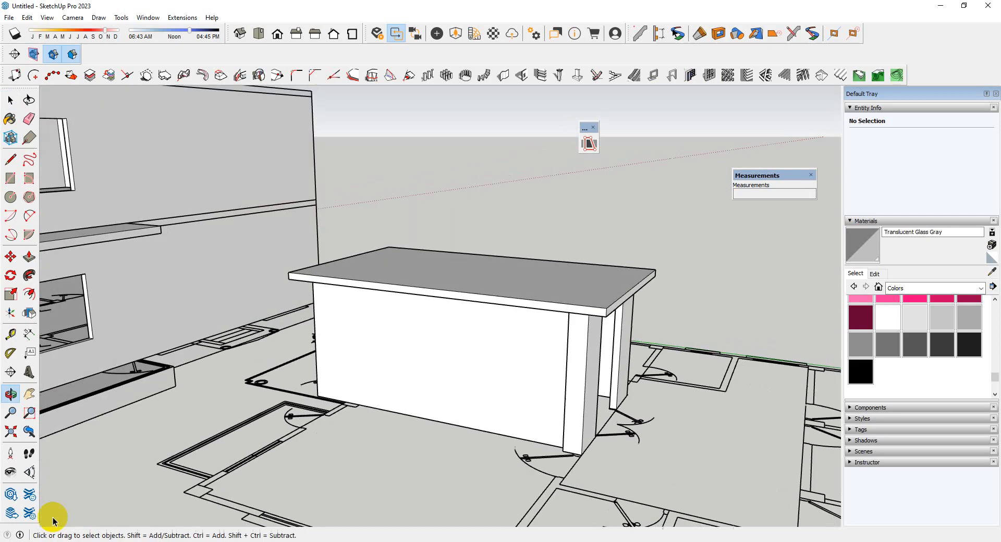
scroll(198, 343, down, 4)
middle_drag(197, 342, 270, 381)
middle_drag(263, 425, 771, 105)
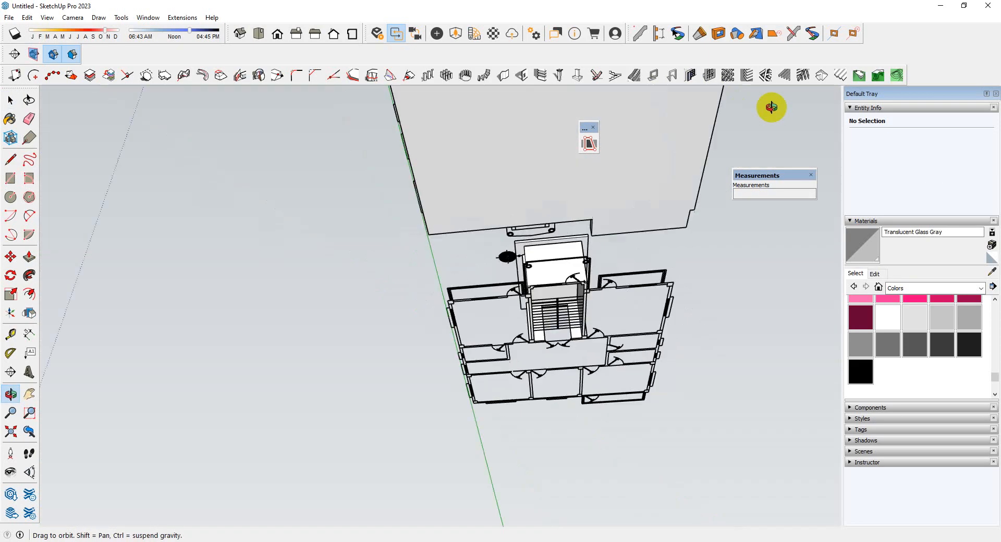
Open the wall group and copy the end wall's bottom edge 2' 6" up its outer face
scroll(631, 230, up, 3)
scroll(476, 335, up, 5)
double_click(499, 335)
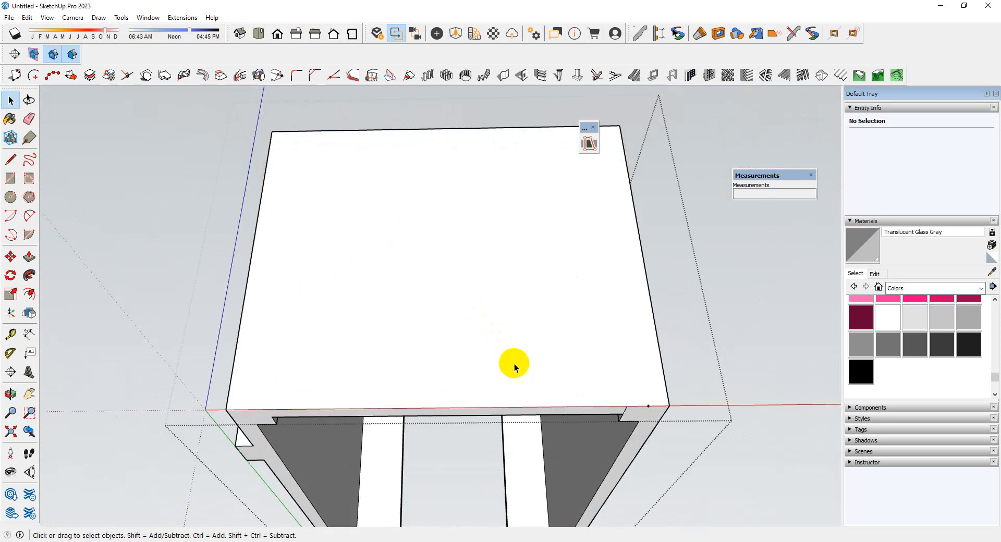
click(596, 415)
key(m)
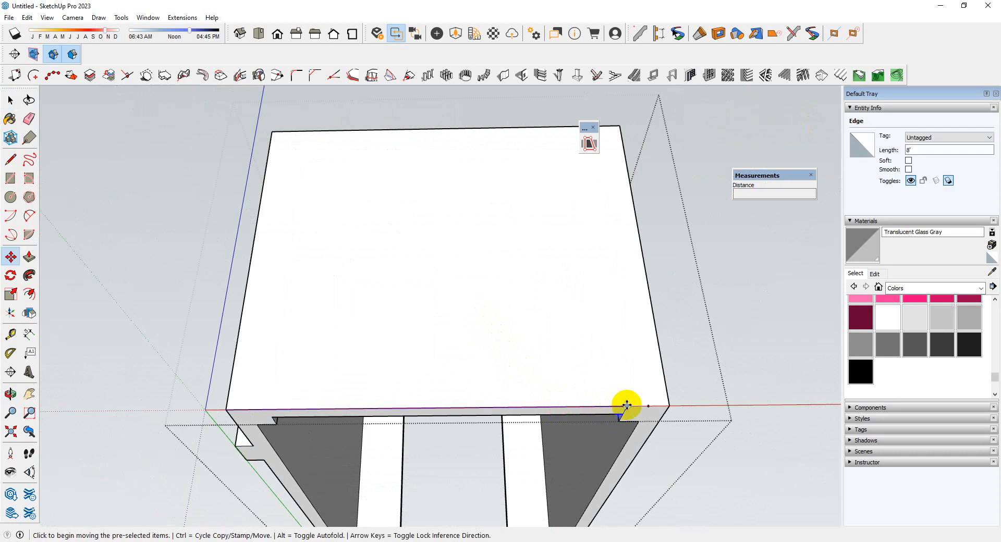
key(ctrl)
click(626, 406)
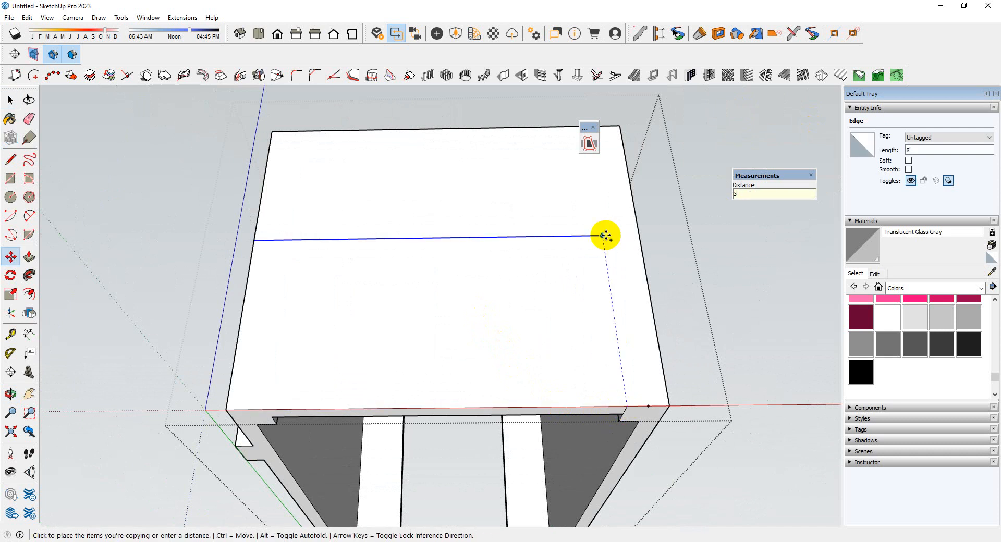
key(Return)
middle_drag(603, 234, 596, 288)
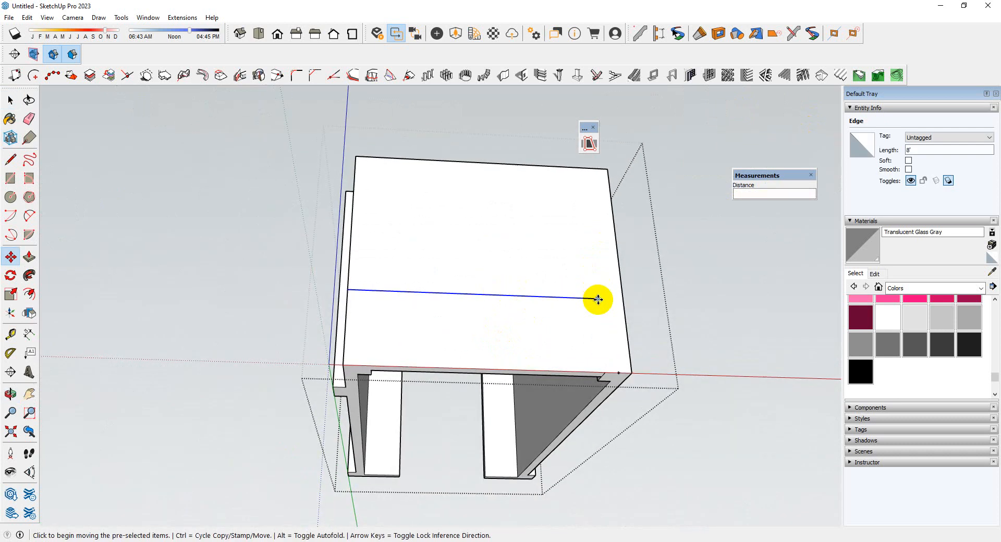
key(ctrl)
click(597, 299)
key(space)
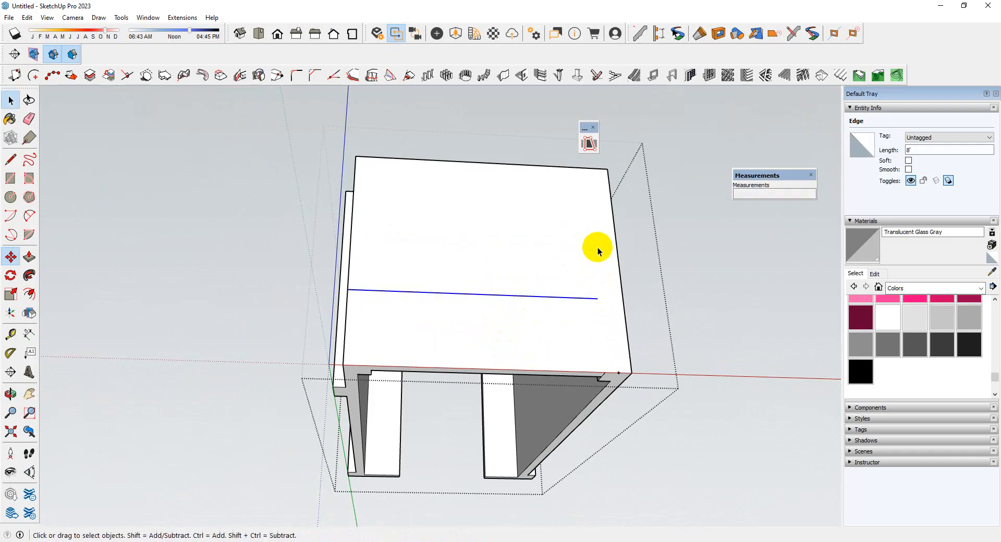
click(561, 332)
scroll(598, 300, up, 2)
click(573, 334)
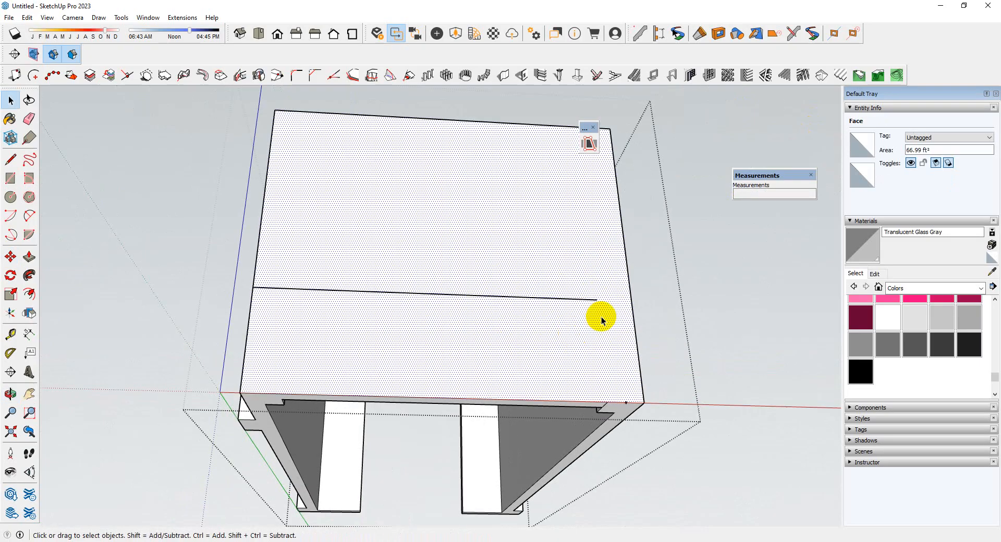
key(m)
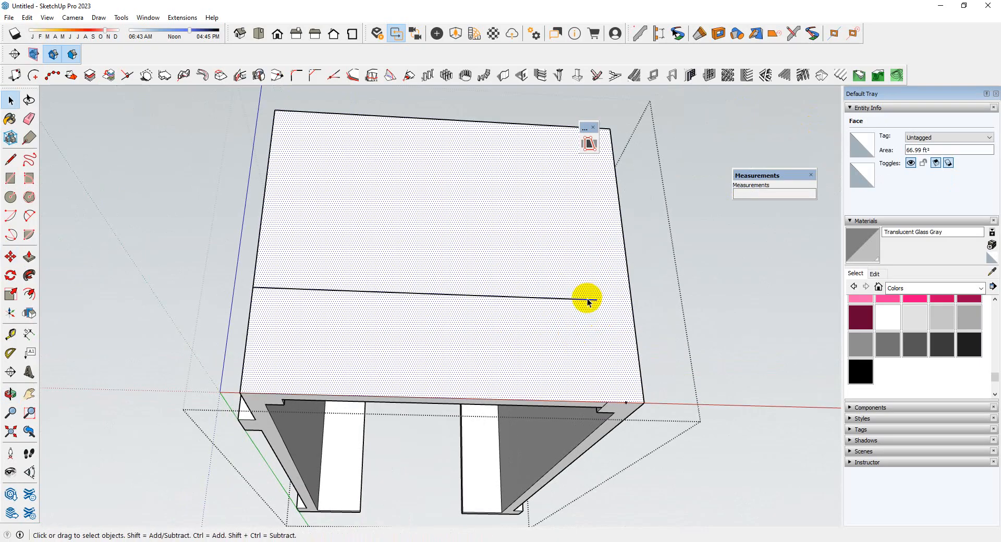
Copy the window's sill line 4' 6" up the wall face for the head of the opening
click(588, 301)
key(m)
key(ctrl)
click(597, 299)
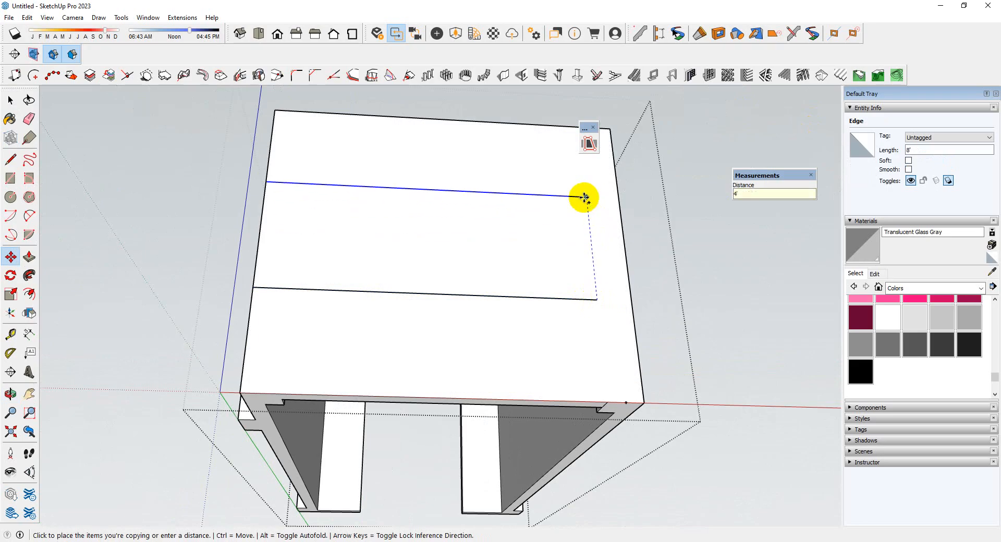
key(Return)
key(space)
Extend the sill and head lines with the Line tool to the wall's vertical side edge
middle_drag(581, 201, 354, 275)
middle_drag(268, 284, 484, 288)
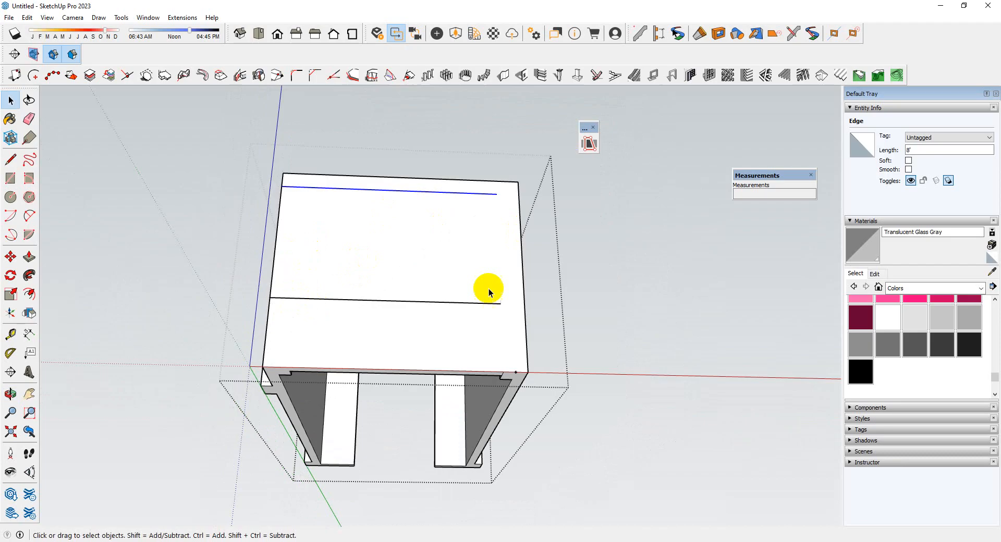
scroll(478, 291, up, 3)
key(l)
click(494, 327)
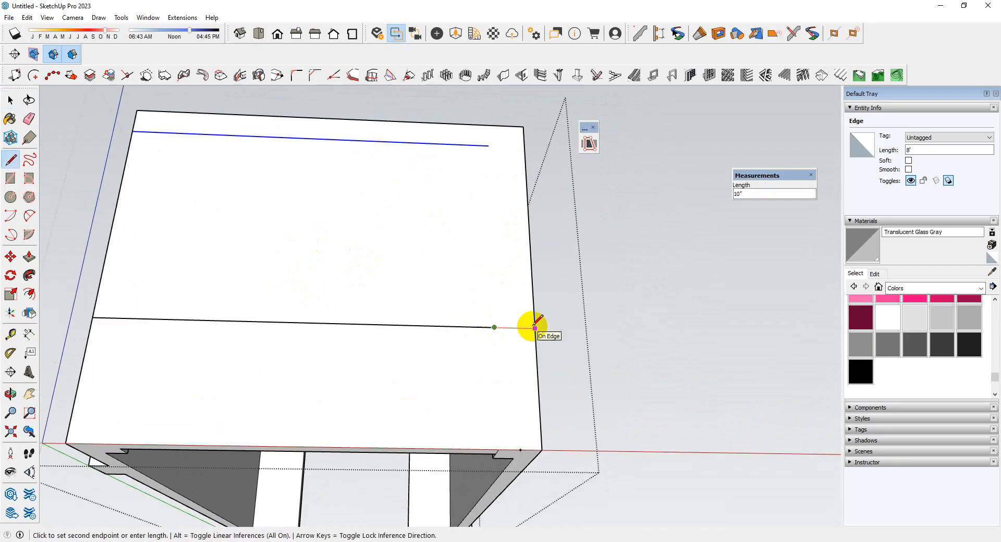
click(532, 328)
click(489, 145)
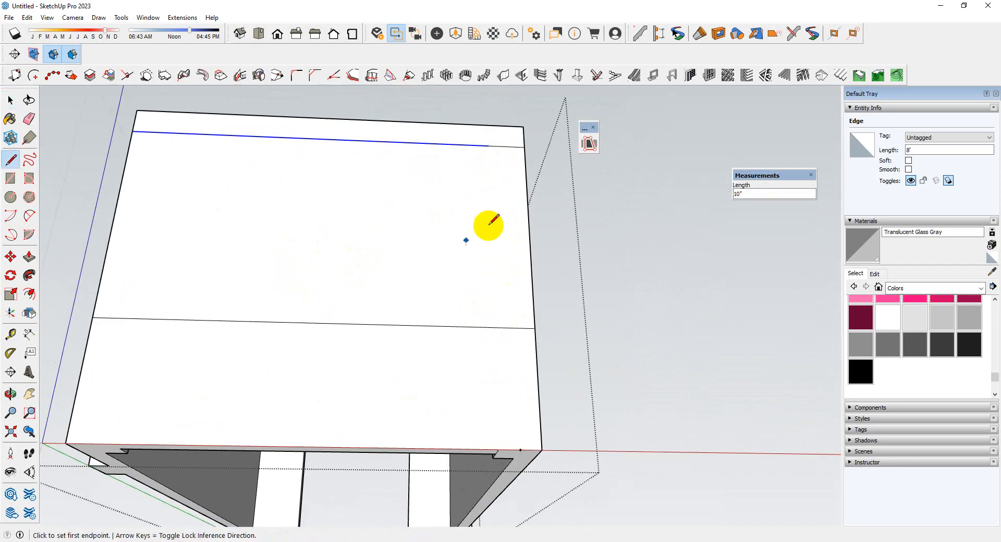
Draw a vertical line from the head line's midpoint to the sill line and copy it 30" to one side
click(313, 138)
click(297, 323)
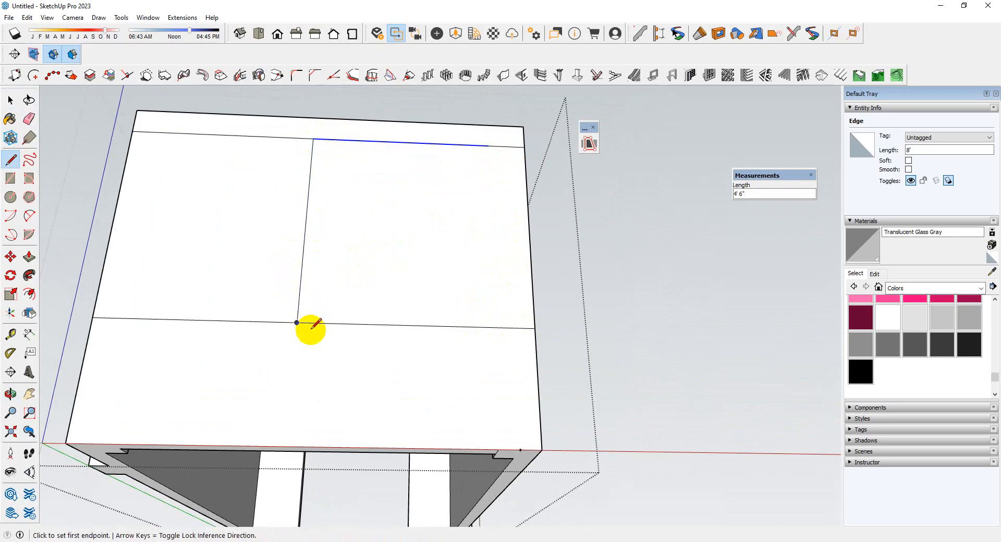
middle_drag(308, 329, 359, 305)
scroll(338, 230, up, 2)
key(space)
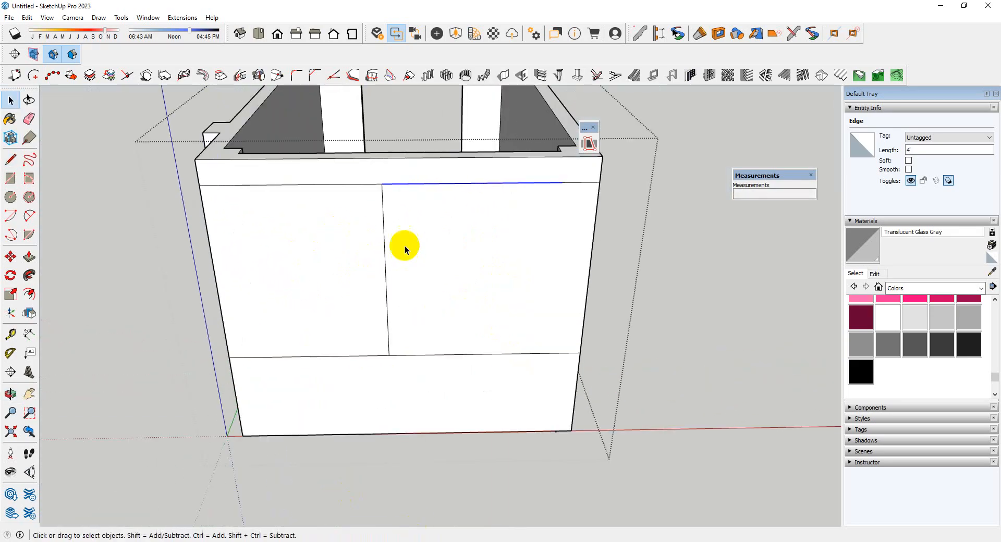
scroll(408, 258, down, 1)
scroll(390, 229, up, 1)
key(m)
key(ctrl)
click(388, 197)
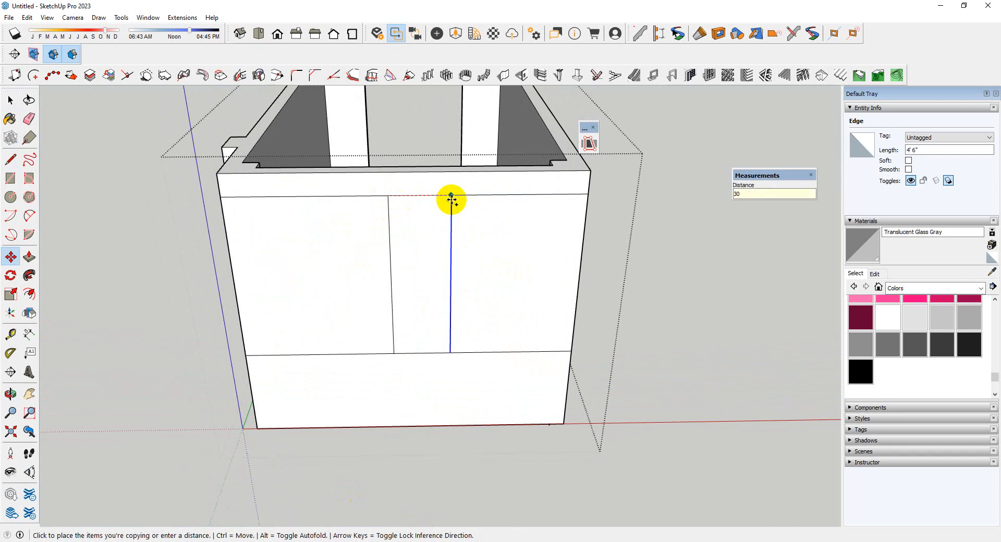
key(Return)
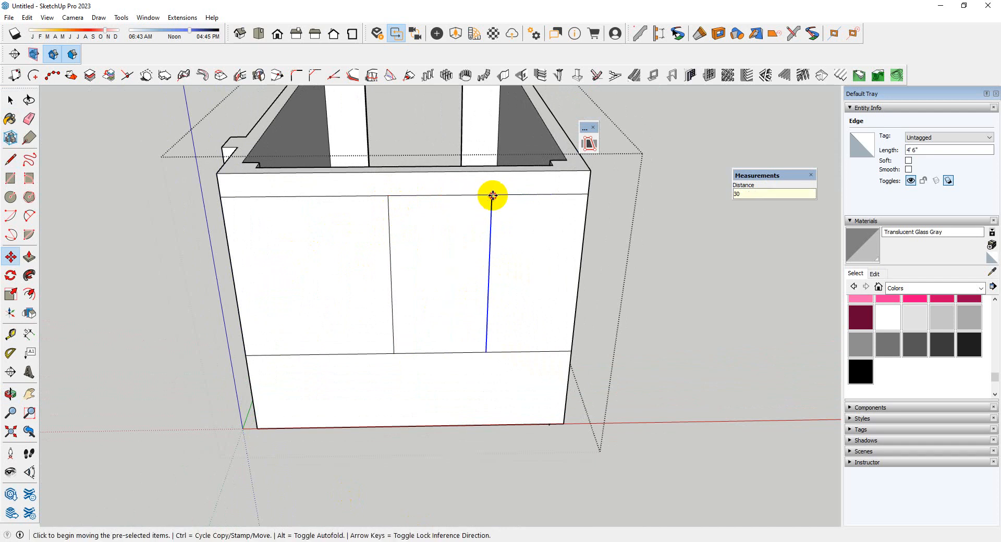
key(ctrl)
click(492, 195)
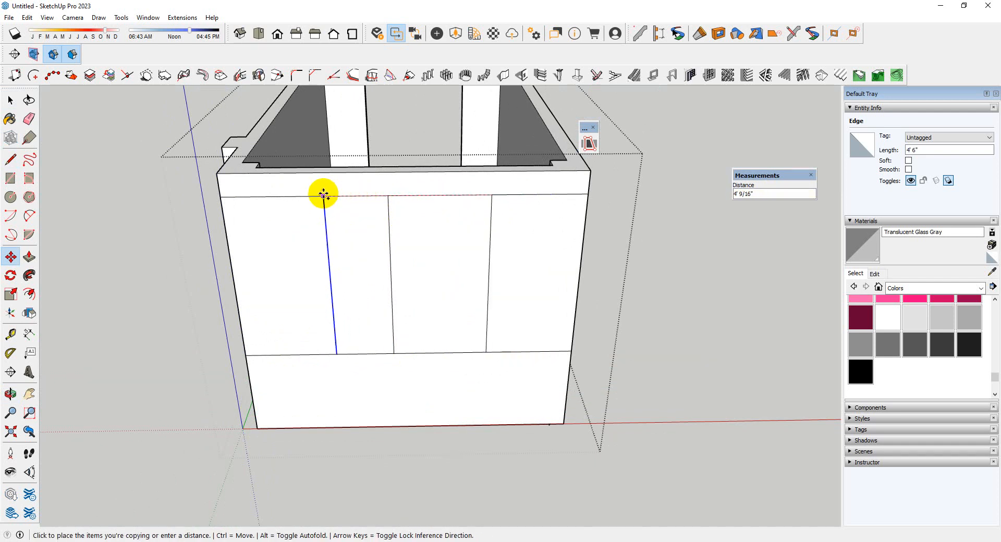
key(space)
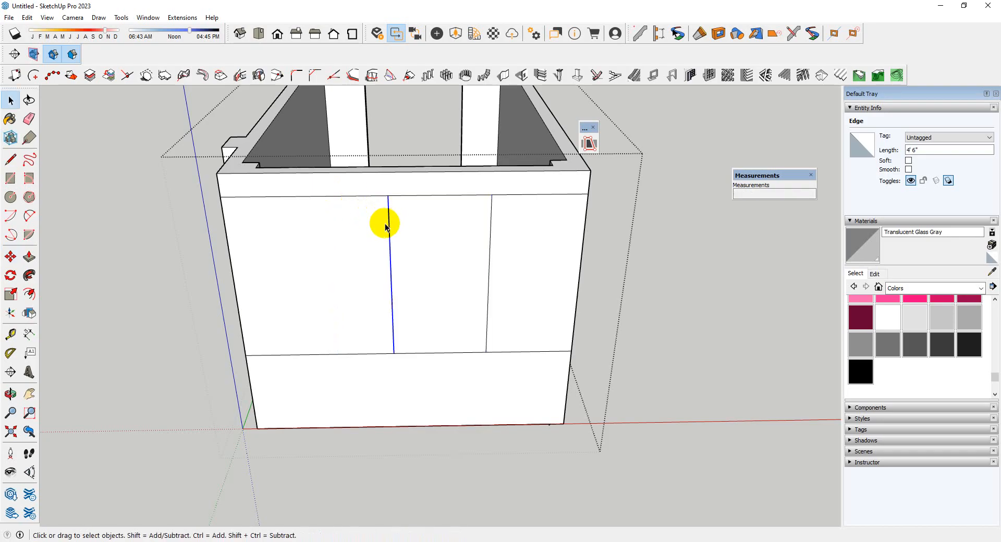
Copy the middle vertical line 25" towards the other side of the wall face
key(m)
key(ctrl)
click(388, 196)
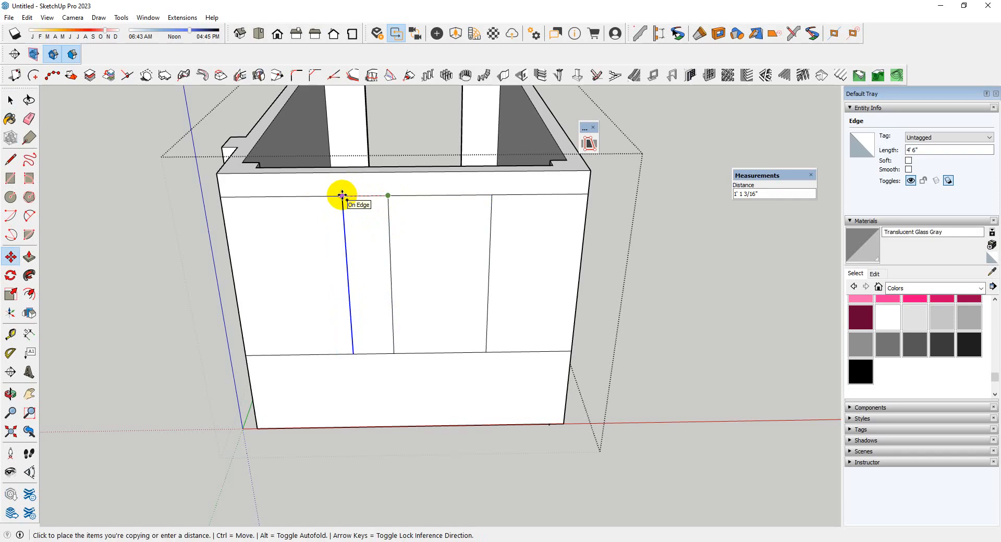
text(25)
key(Return)
scroll(369, 239, up, 2)
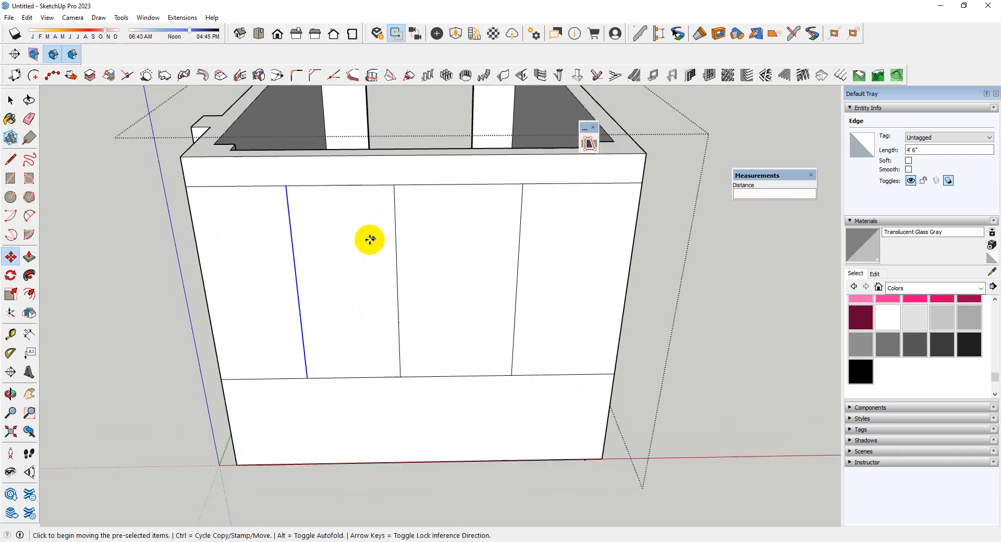
Erase the middle line and push the window face 5" through the wall to cut the opening
key(e)
drag(425, 264, 376, 277)
key(space)
click(447, 282)
key(p)
click(450, 271)
click(388, 264)
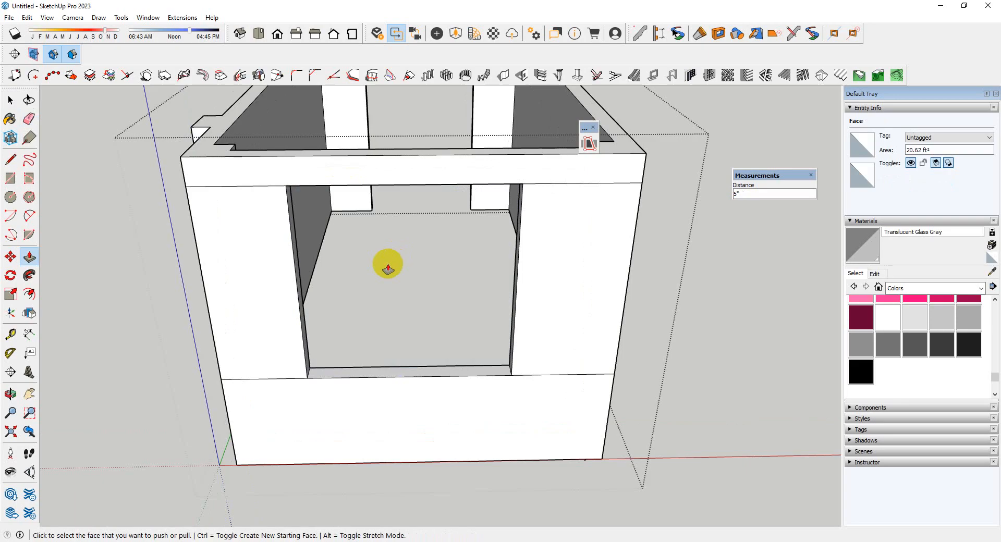
Erase the leftover horizontal lines on both sides of the window opening and close the wall group
key(e)
drag(576, 174, 567, 368)
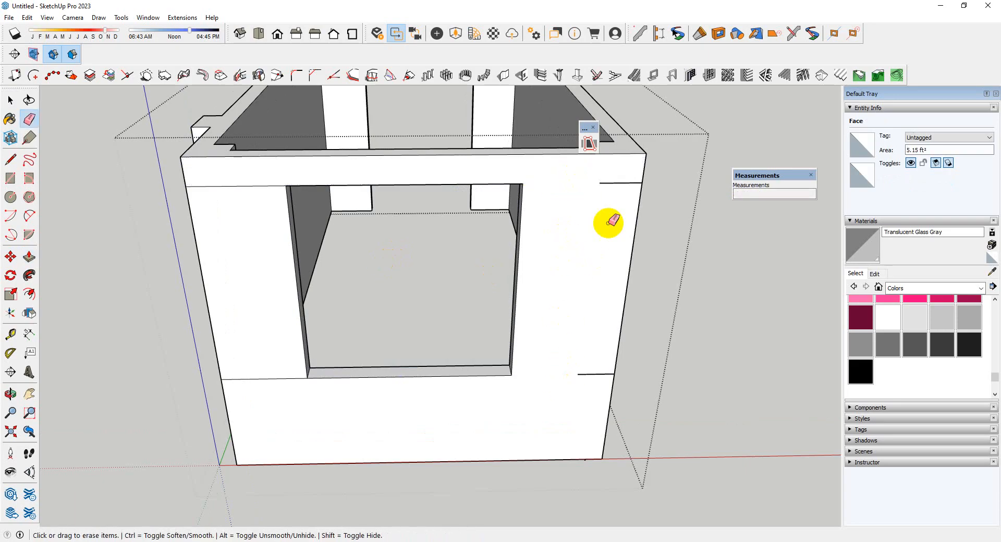
scroll(574, 383, down, 2)
scroll(360, 380, up, 3)
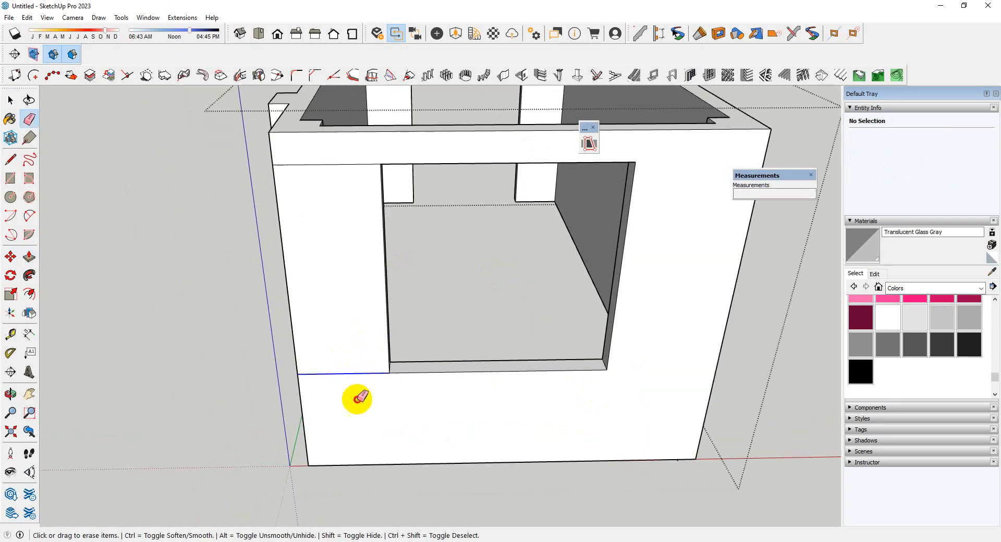
scroll(338, 160, down, 4)
middle_drag(485, 251, 378, 328)
key(space)
click(487, 389)
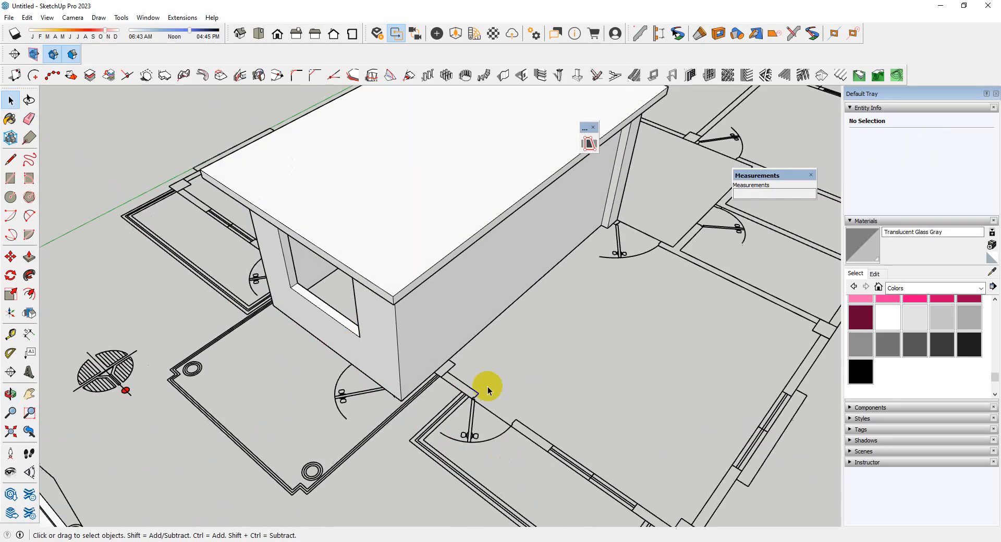
Move the staircase room's wall and roof groups together from the floor plan's outer corner onto the matching corner of the building's roof
scroll(553, 390, down, 3)
middle_drag(577, 390, 437, 336)
click(462, 338)
scroll(407, 269, up, 4)
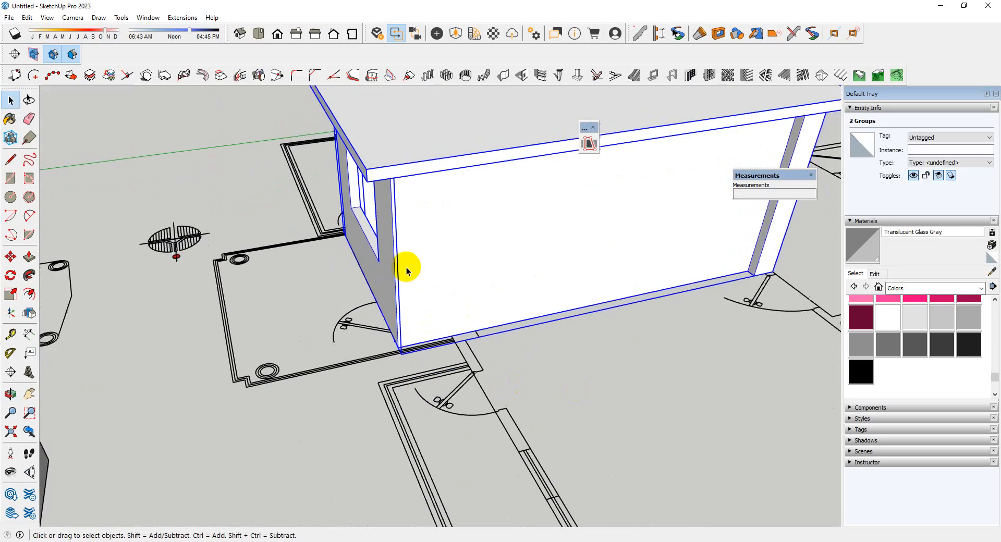
scroll(496, 368, down, 4)
scroll(472, 386, up, 5)
scroll(472, 386, up, 3)
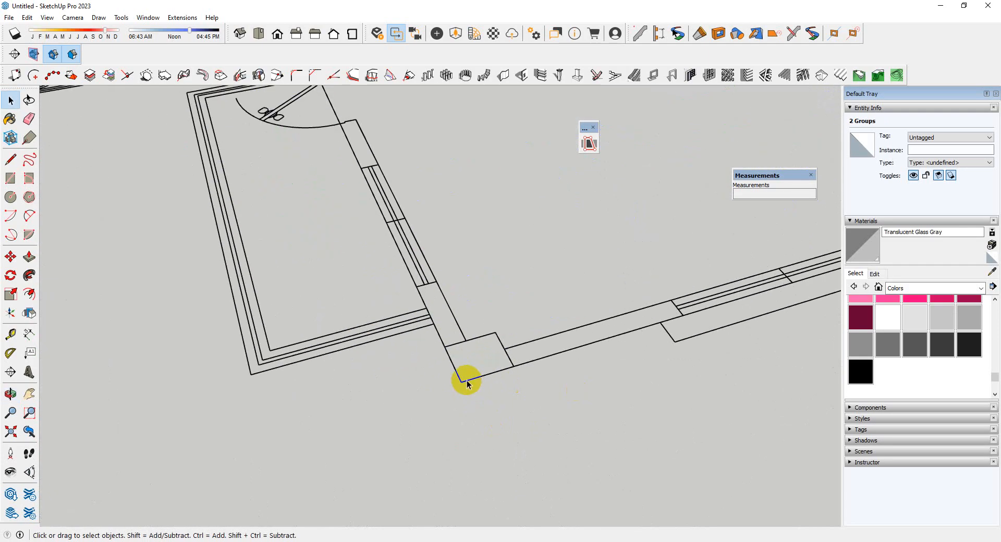
key(m)
click(462, 381)
scroll(709, 378, down, 8)
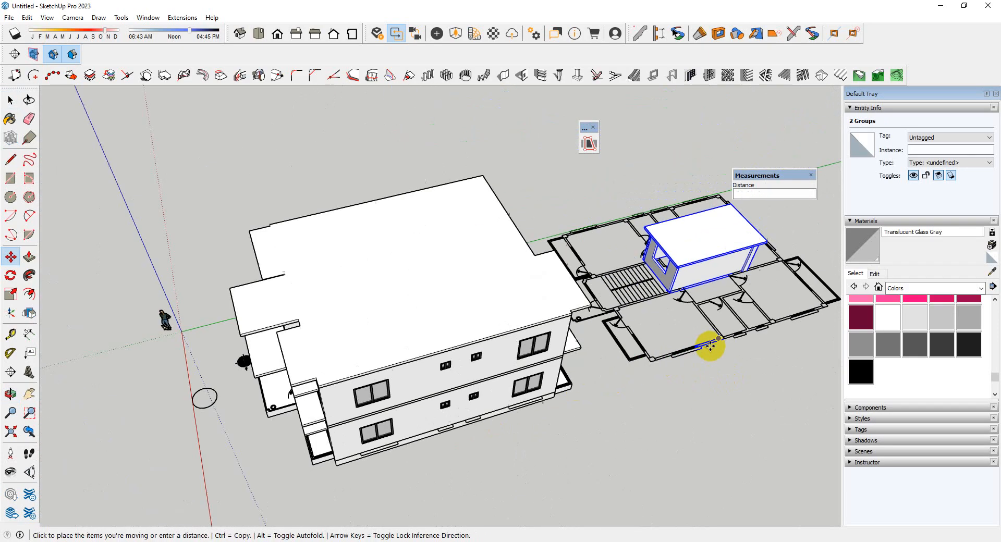
scroll(300, 396, up, 8)
scroll(300, 396, down, 5)
middle_drag(375, 380, 806, 344)
scroll(428, 315, up, 5)
click(426, 316)
scroll(412, 334, down, 5)
scroll(508, 240, up, 5)
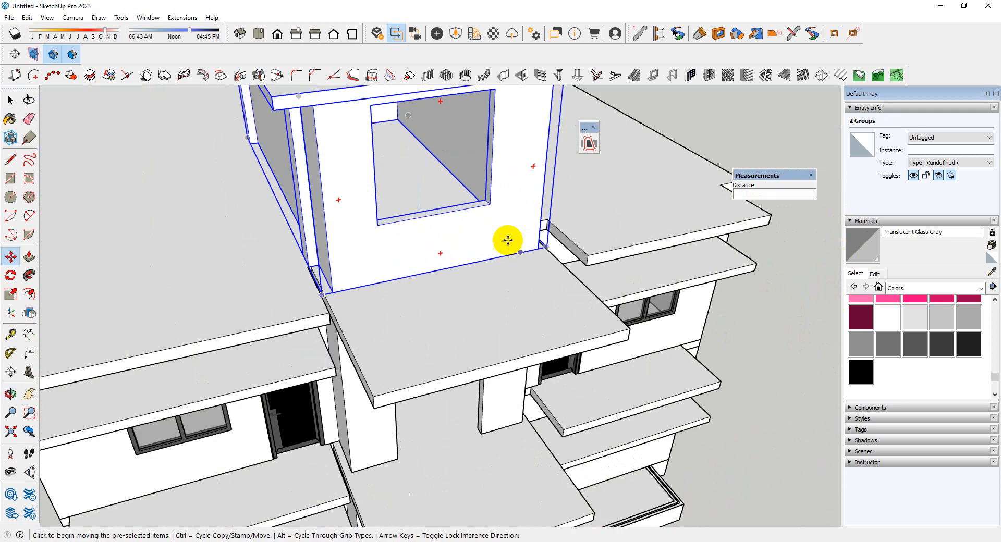
Open the staircase room's wall group at the wall with the window opening
scroll(467, 223, down, 4)
middle_drag(466, 223, 506, 123)
scroll(487, 203, up, 5)
key(space)
double_click(506, 229)
scroll(499, 229, up, 4)
scroll(489, 216, up, 4)
key(p)
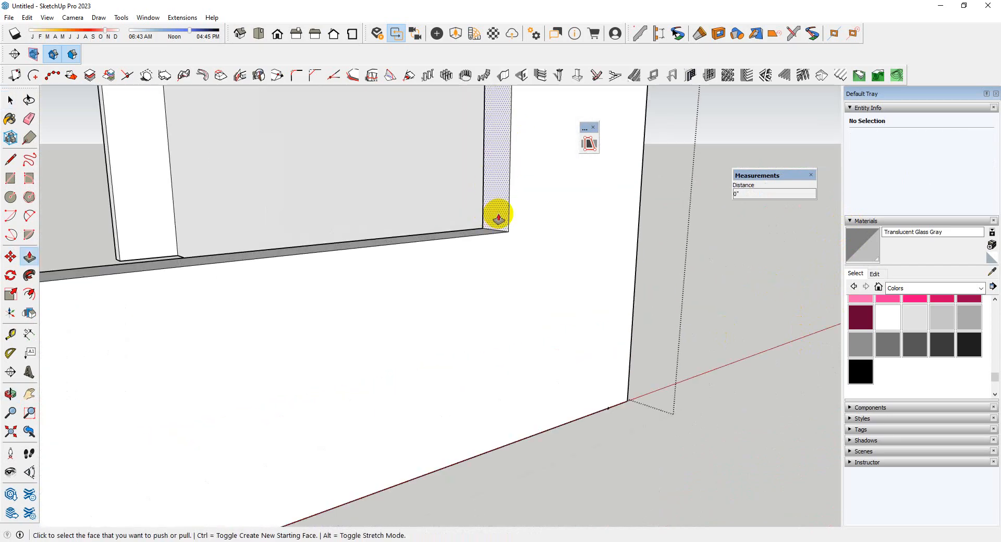
key(space)
scroll(479, 210, down, 4)
middle_drag(480, 206, 463, 216)
scroll(464, 216, up, 3)
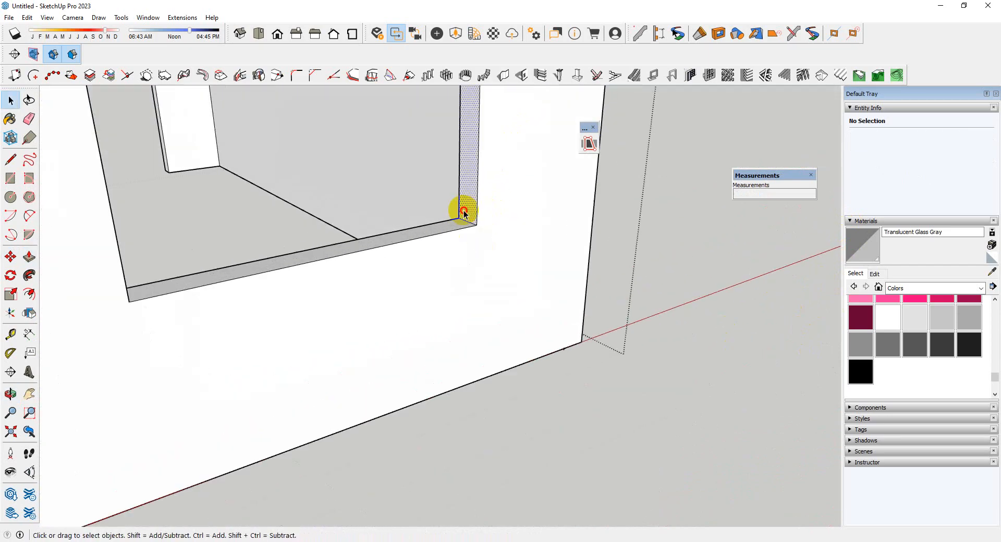
click(469, 219)
key(p)
scroll(400, 265, down, 4)
middle_drag(401, 269, 297, 6)
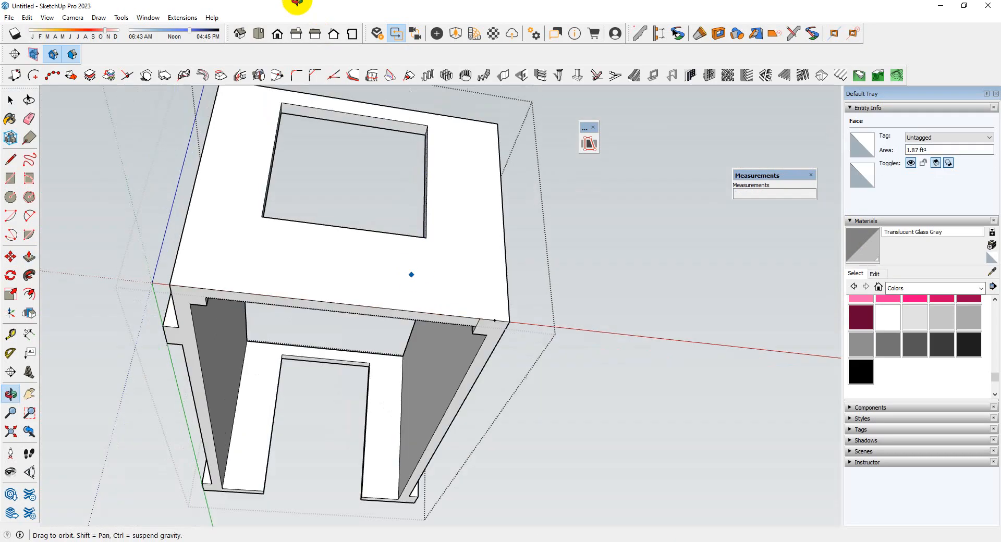
scroll(338, 247, up, 4)
scroll(338, 247, down, 4)
middle_drag(445, 223, 391, 330)
scroll(568, 403, up, 5)
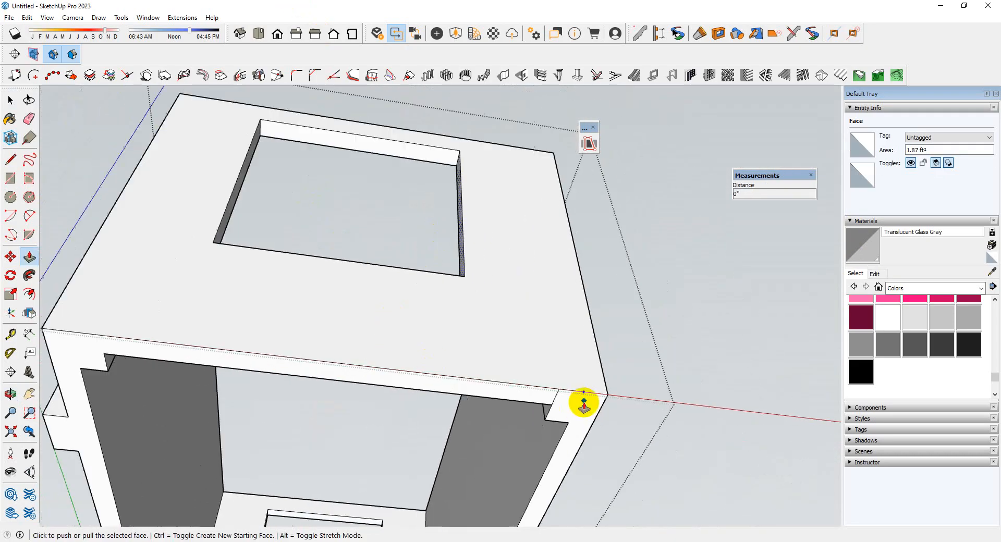
key(e)
scroll(541, 392, down, 5)
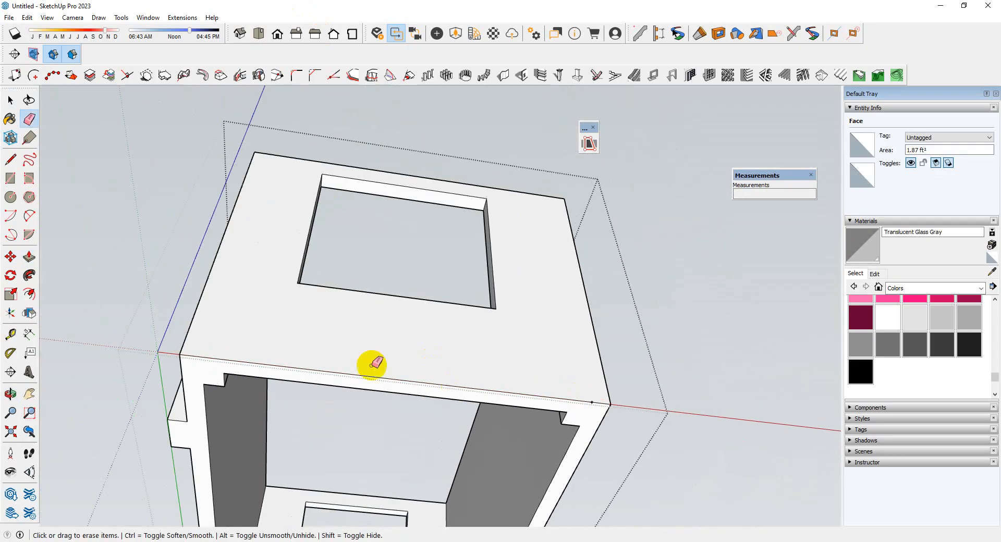
Draw a line from the midpoint of the wall's bottom edge up to the window opening's lower edge
key(l)
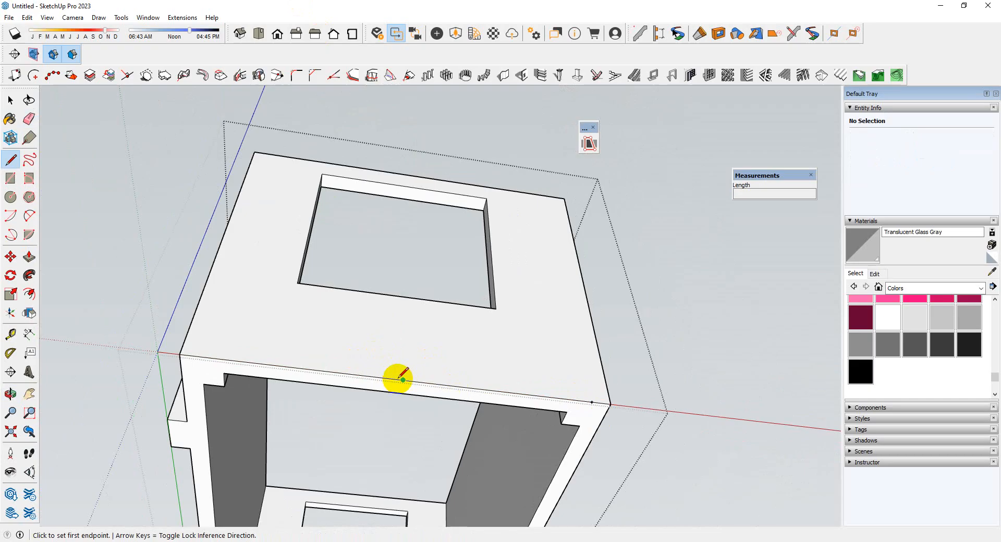
click(403, 380)
click(407, 297)
key(space)
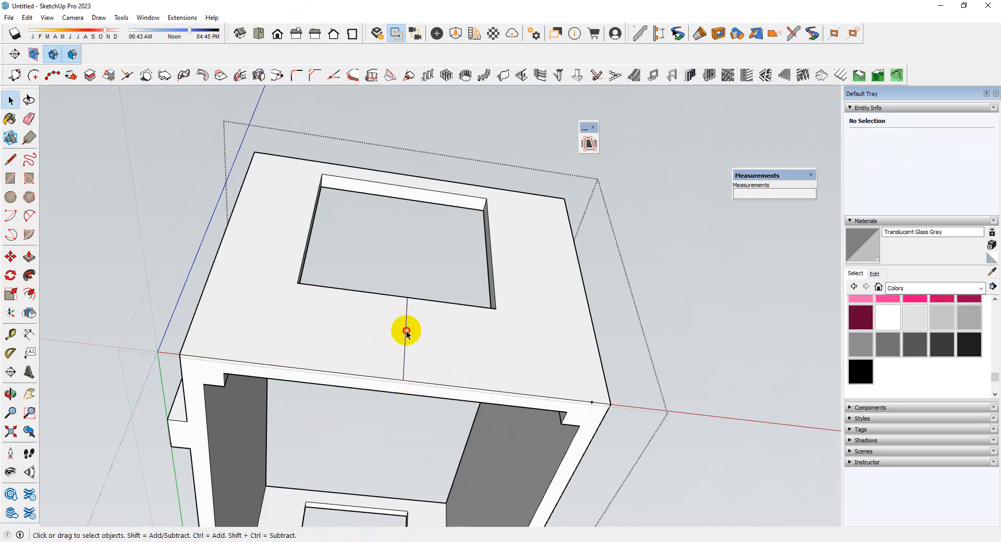
Copy the centre line 25" to one side, and copy that line 50" back to the other side
click(406, 339)
key(m)
key(ctrl)
click(406, 336)
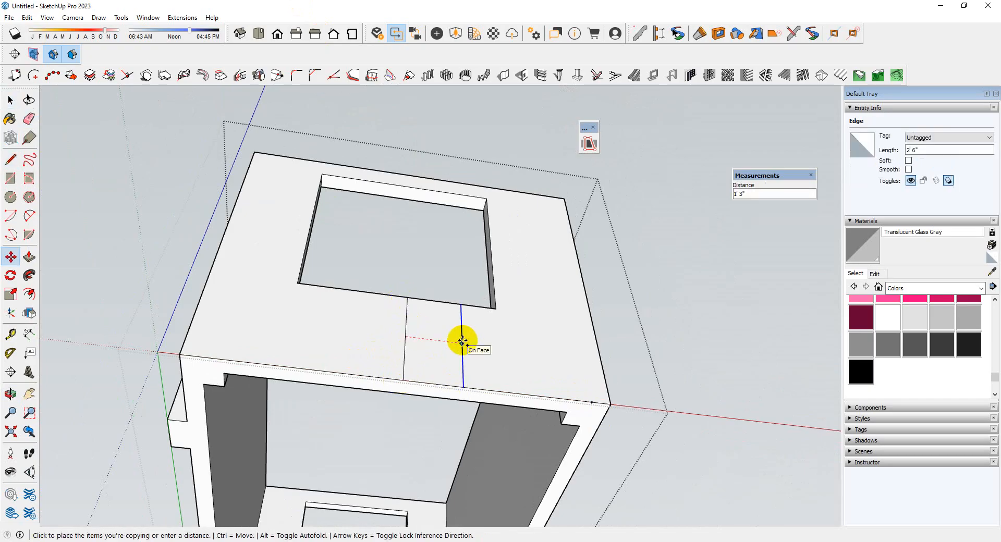
key(Return)
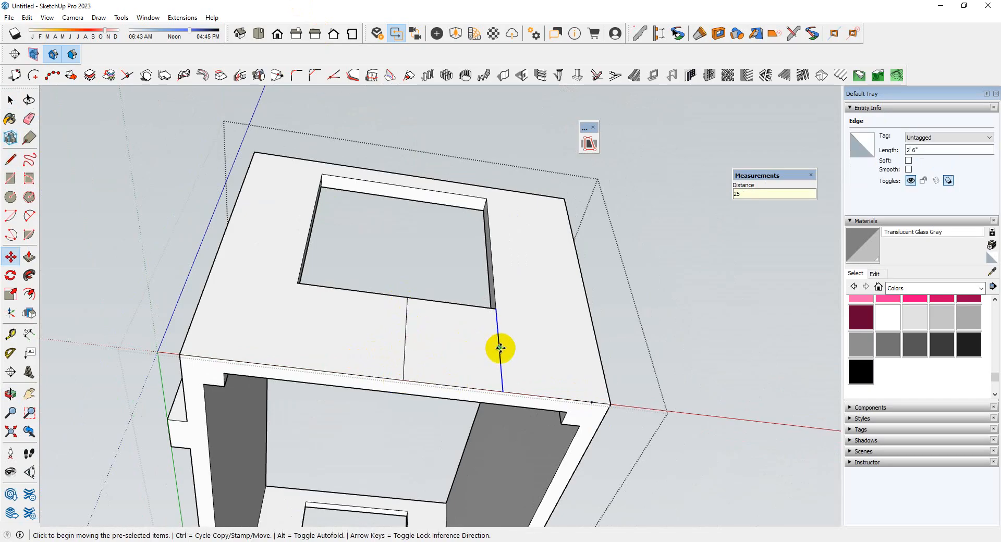
click(500, 348)
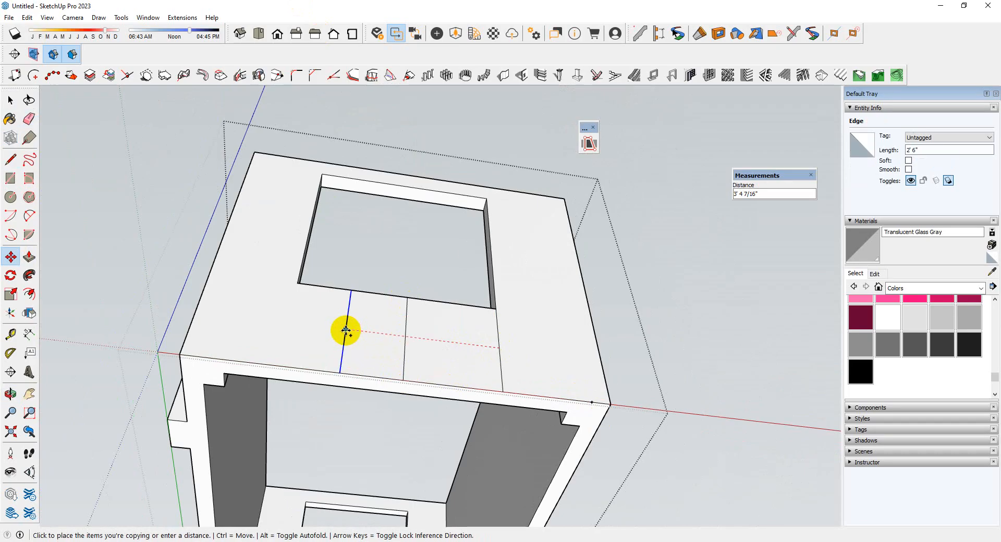
text(50)
key(Return)
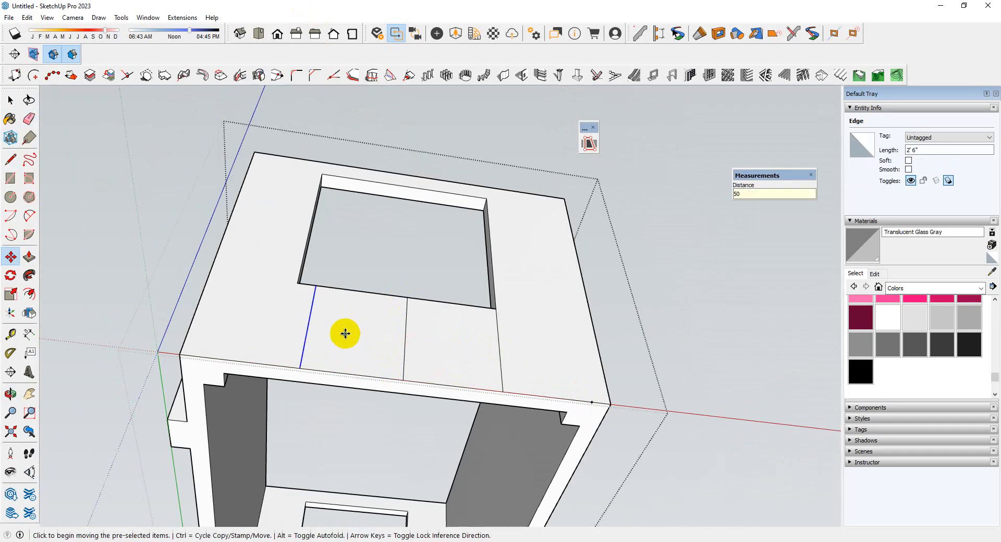
Push the window opening's side face inward to align with the nearby vertical line
middle_drag(358, 317, 191, 389)
scroll(338, 327, up, 3)
key(space)
click(338, 327)
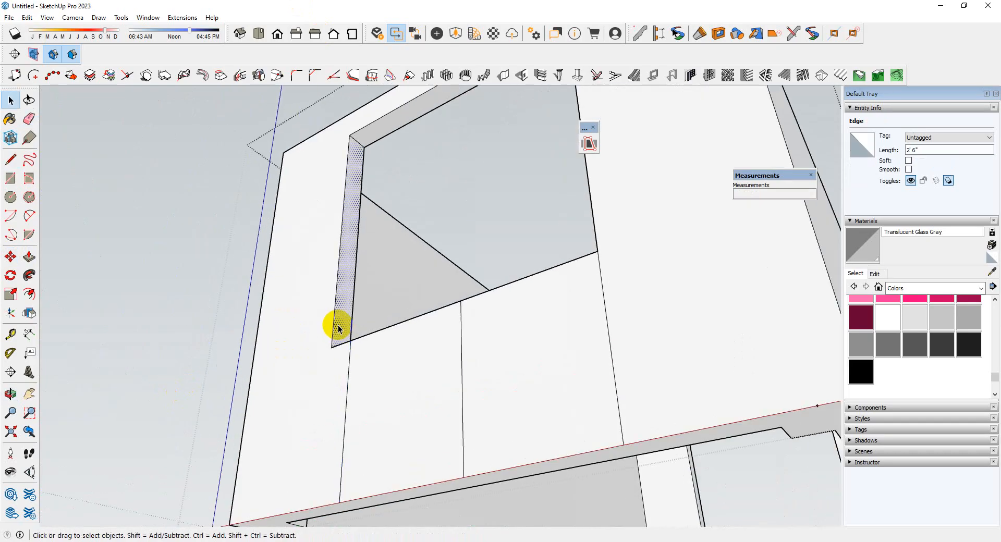
key(p)
click(339, 326)
click(350, 351)
Erase the leftover vertical lines and extra edges below the window opening and close the wall group
scroll(526, 317, down, 4)
middle_drag(526, 317, 627, 378)
key(e)
drag(615, 383, 427, 389)
scroll(480, 332, down, 5)
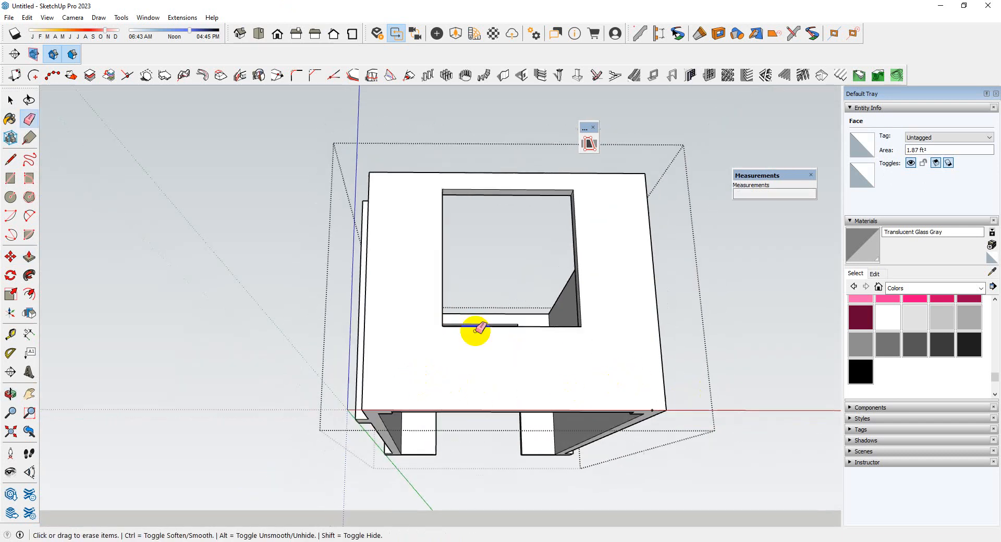
mouse_move(480, 333)
middle_down()
mouse_move(548, 368)
mouse_move(527, 159)
mouse_move(519, 313)
mouse_move(390, 183)
mouse_move(417, 302)
middle_up()
key(space)
click(549, 369)
scroll(548, 369, down, 5)
scroll(391, 339, up, 3)
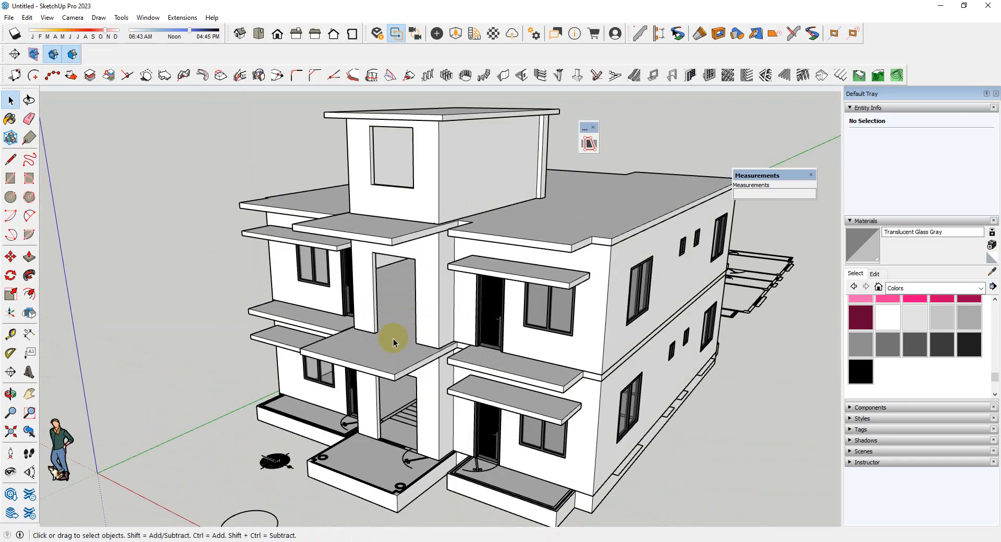
middle_drag(391, 340, 413, 317)
scroll(413, 317, up, 5)
scroll(397, 246, down, 5)
scroll(394, 373, up, 4)
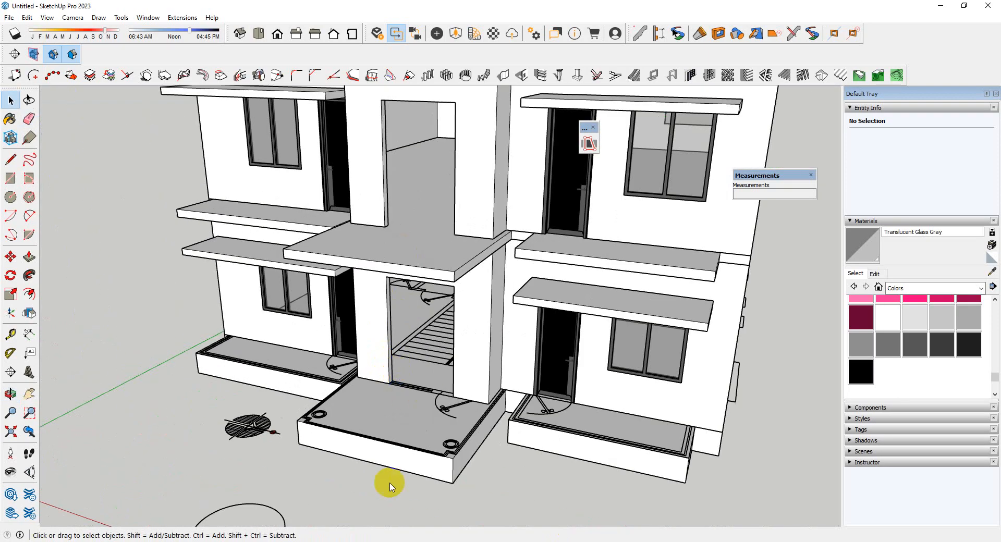
click(241, 490)
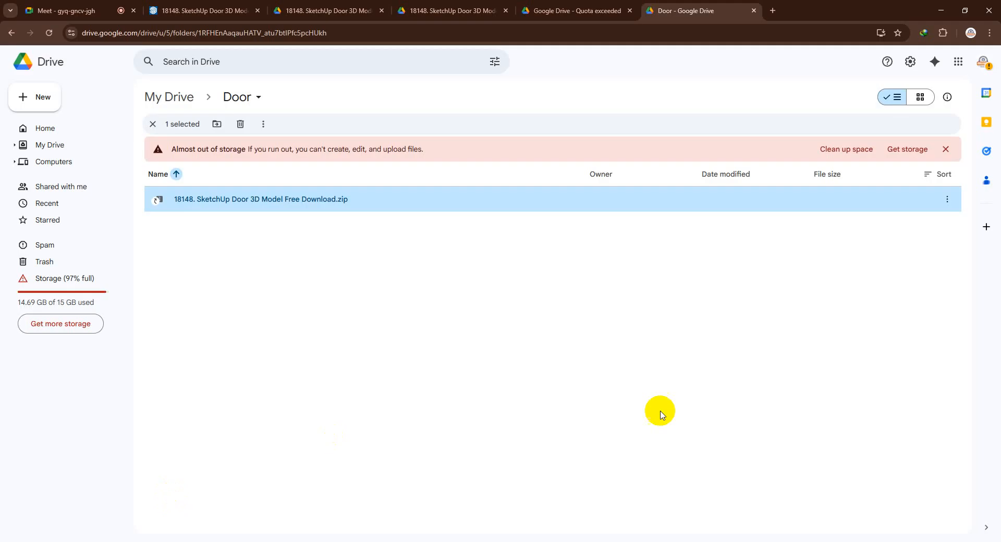
Switch to the browser and return from the 18148 door model page to the sketchup.cgtips.org doors listing
click(359, 4)
click(170, 7)
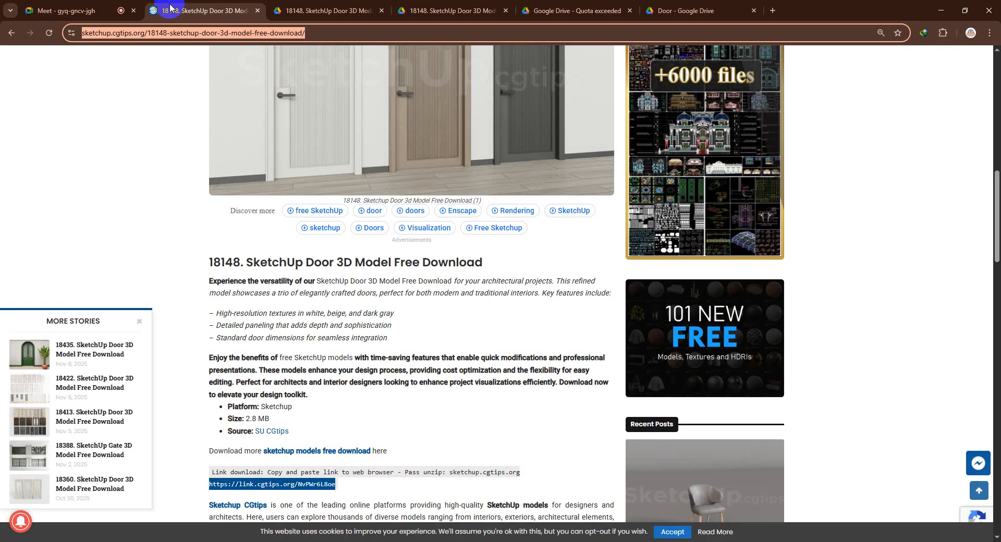
scroll(242, 209, up, 8)
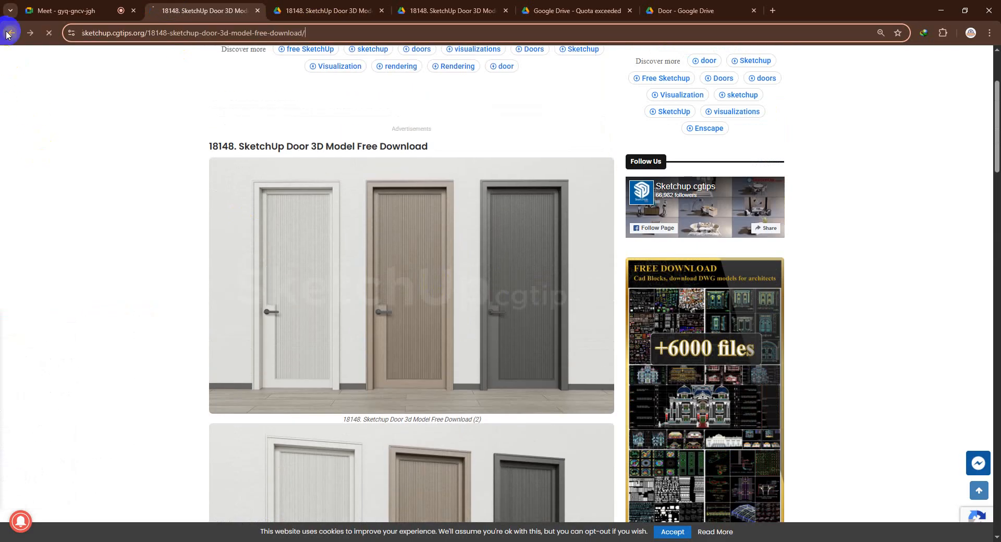
click(10, 33)
Look through the door models in the listing, check the 18212 model page and return to the listing
scroll(341, 259, down, 2)
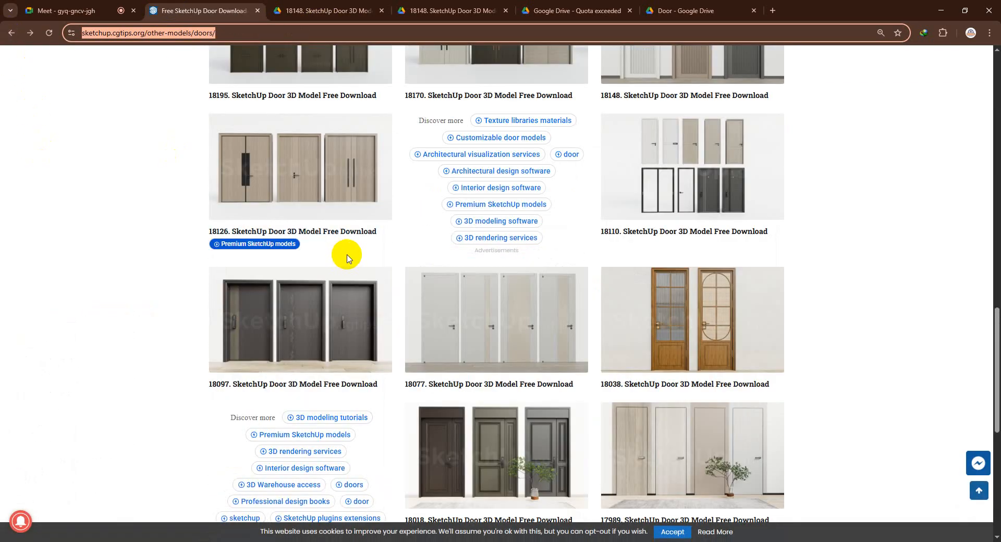
scroll(350, 253, up, 3)
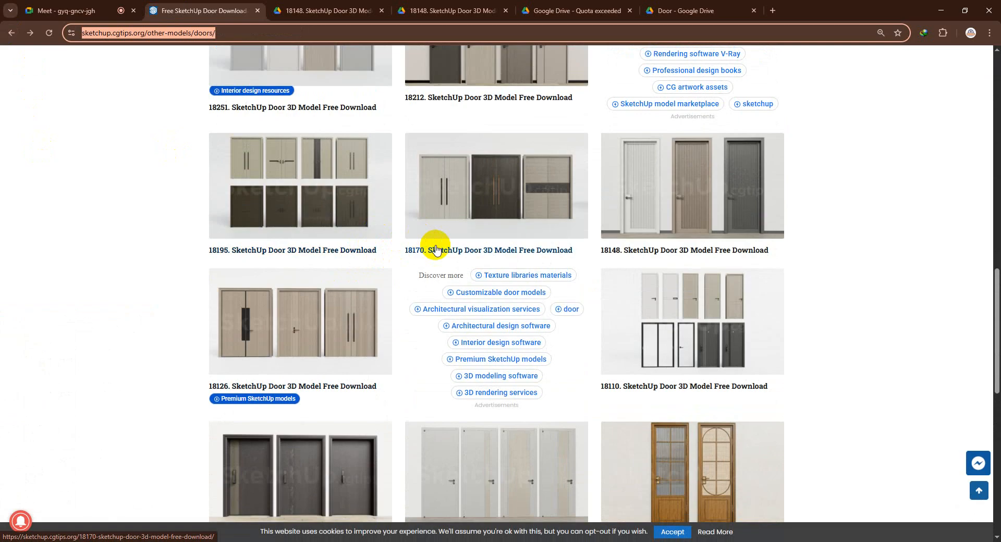
scroll(599, 223, up, 6)
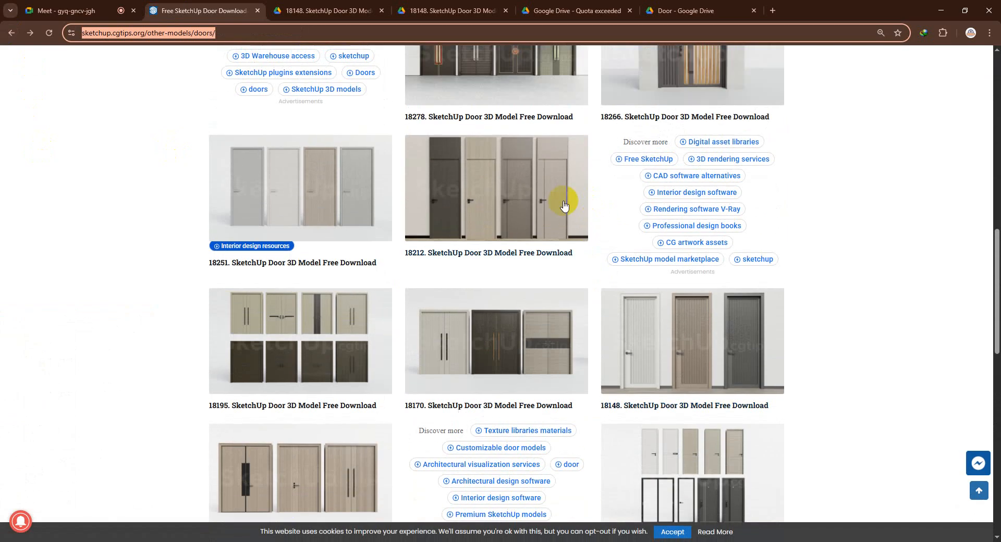
scroll(485, 270, up, 1)
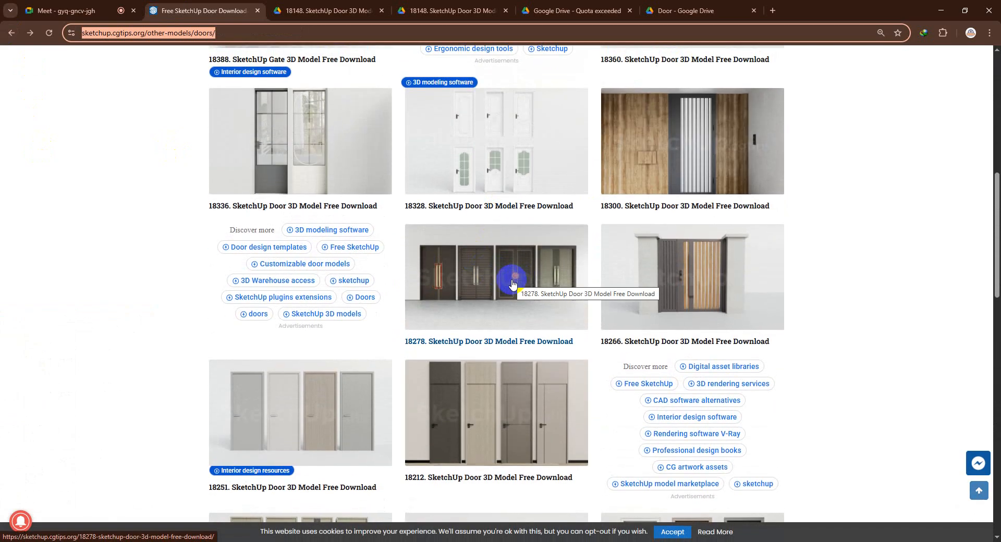
scroll(510, 284, up, 1)
scroll(508, 284, down, 4)
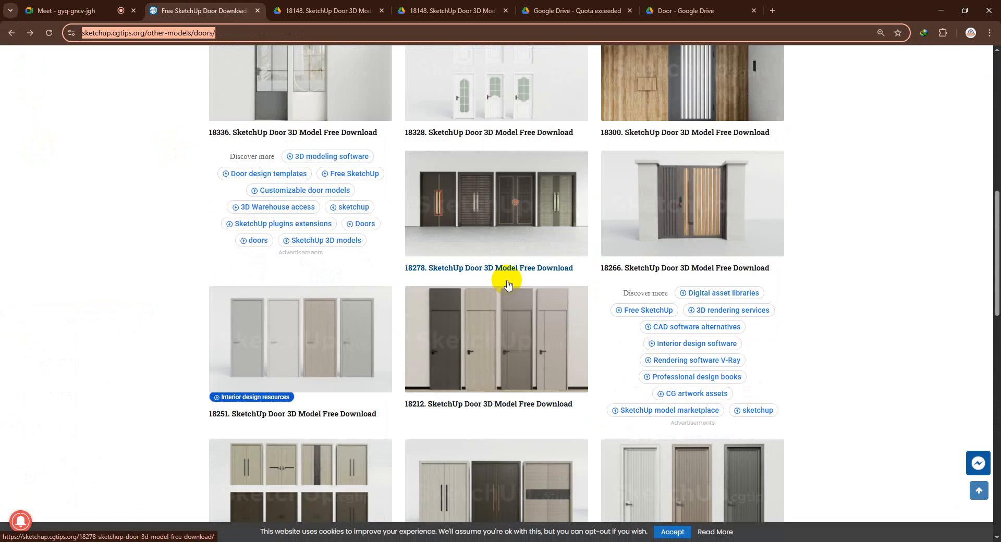
click(506, 285)
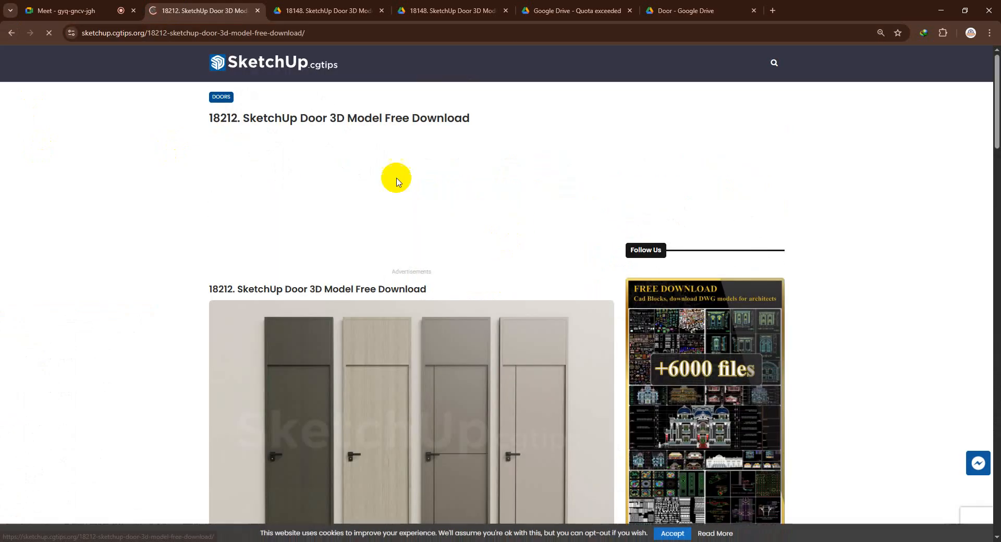
click(11, 33)
Look through the remaining door models and open page 2 of the listing in a new tab, staying on page 1
scroll(492, 207, up, 2)
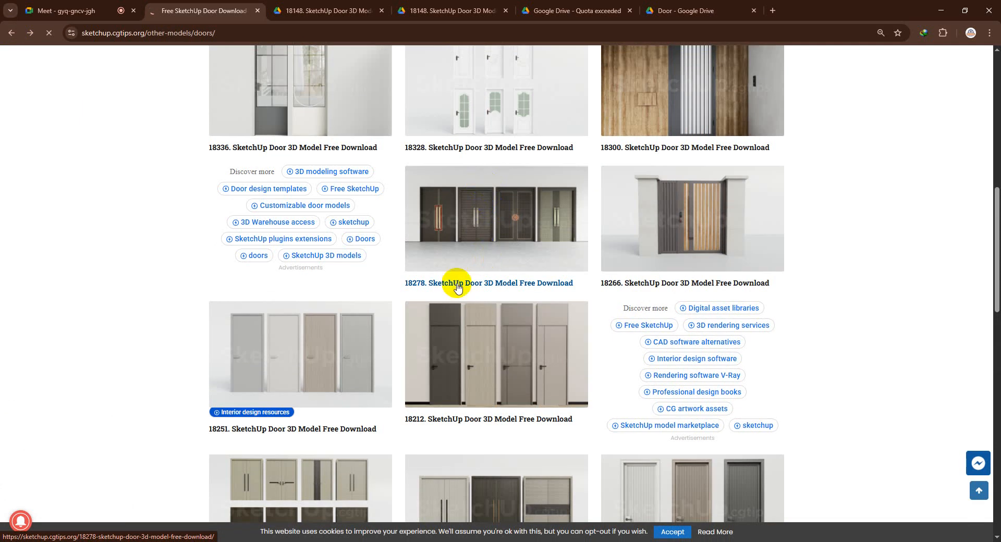
scroll(457, 287, down, 4)
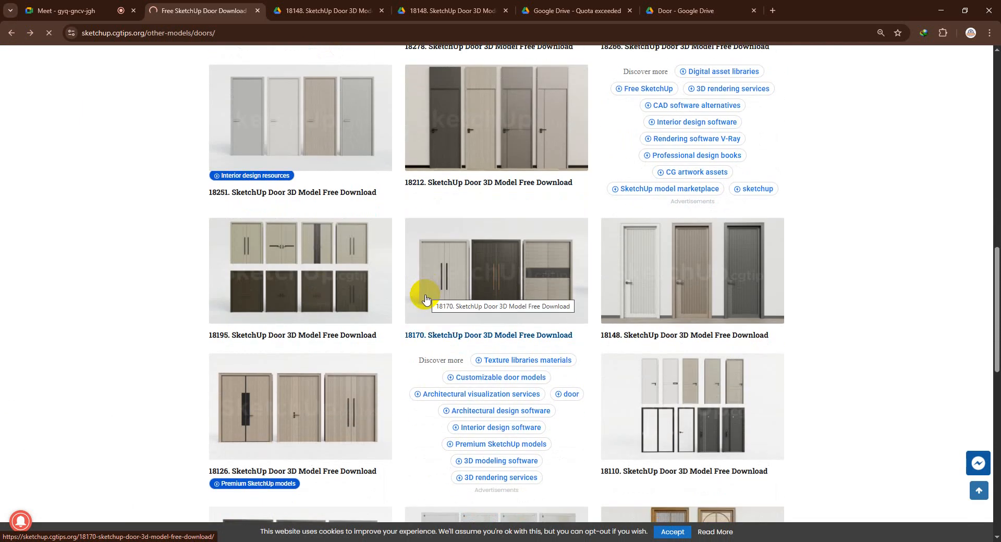
click(491, 285)
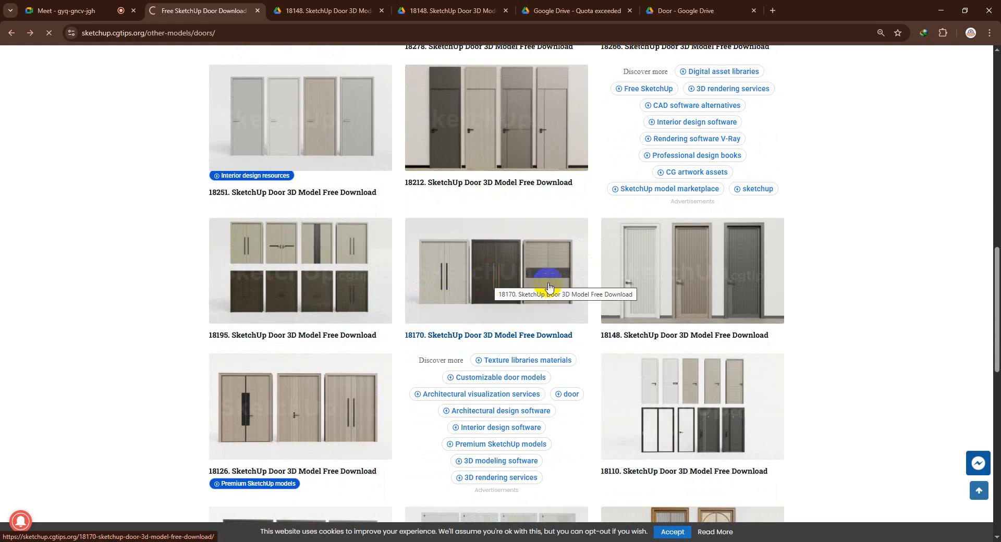
scroll(532, 288, down, 8)
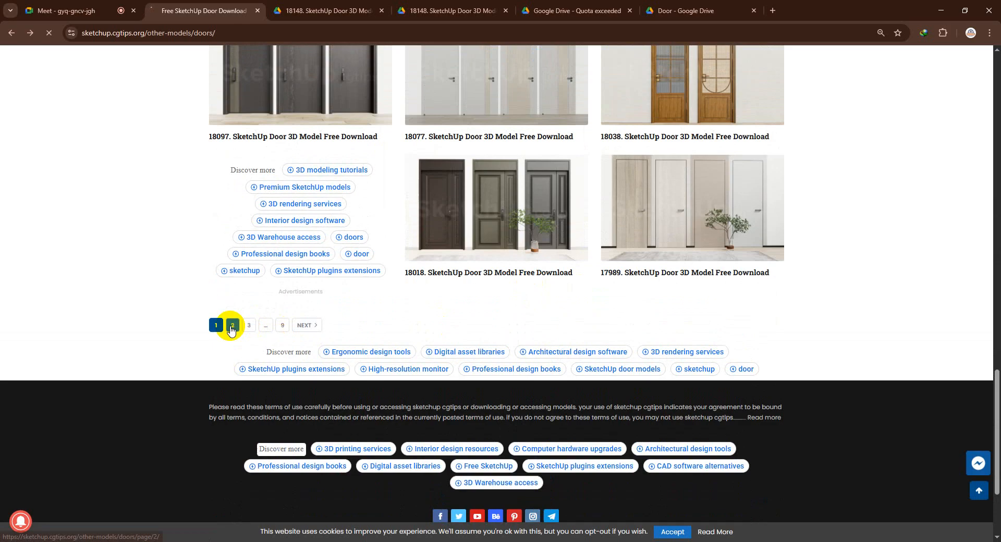
middle_click(232, 325)
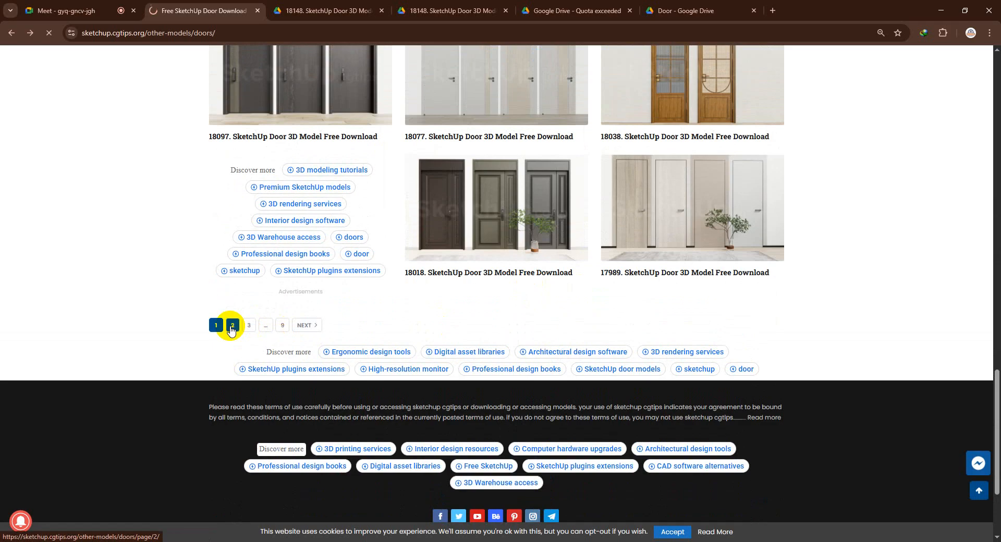
click(330, 10)
click(216, 5)
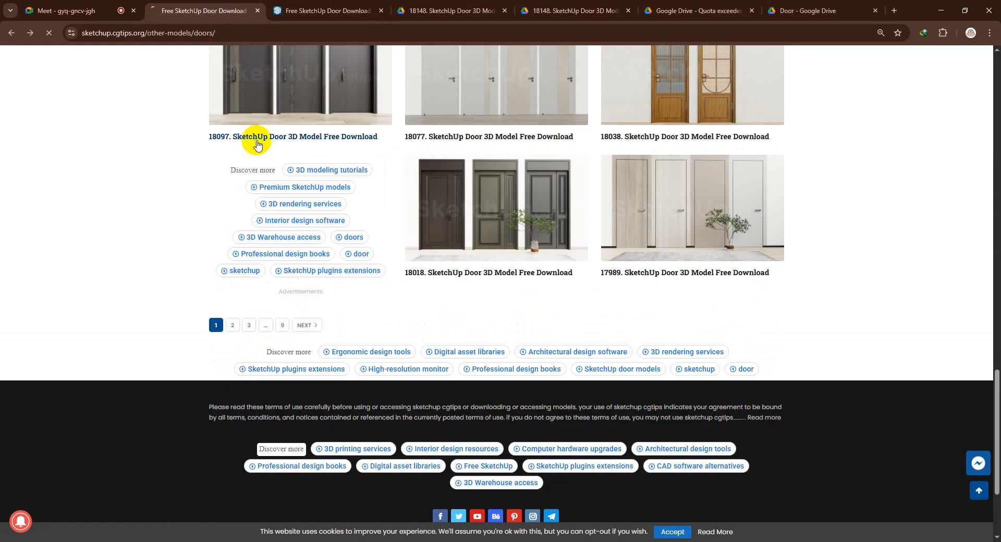
Try to open the 18278 door model page and return to the doors listing
scroll(511, 188, up, 15)
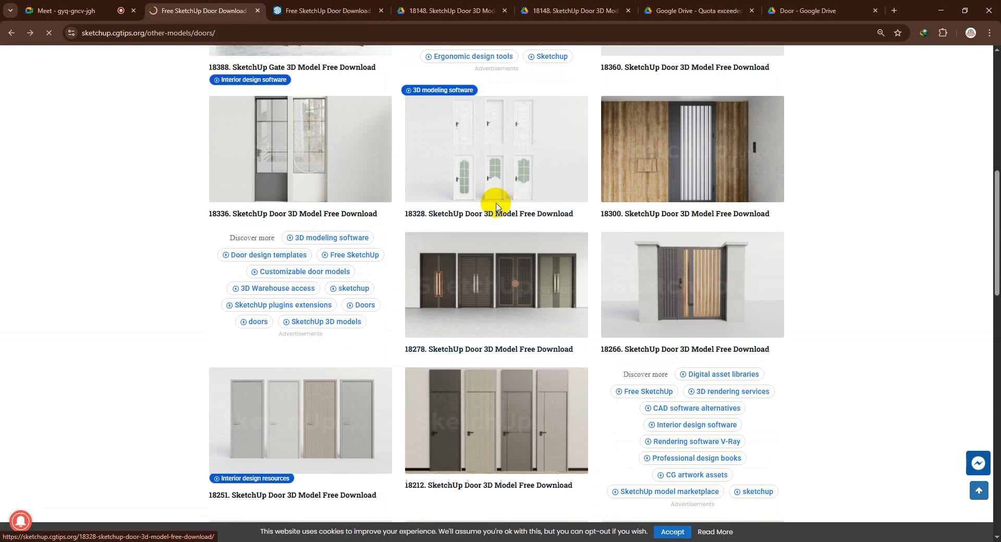
click(472, 304)
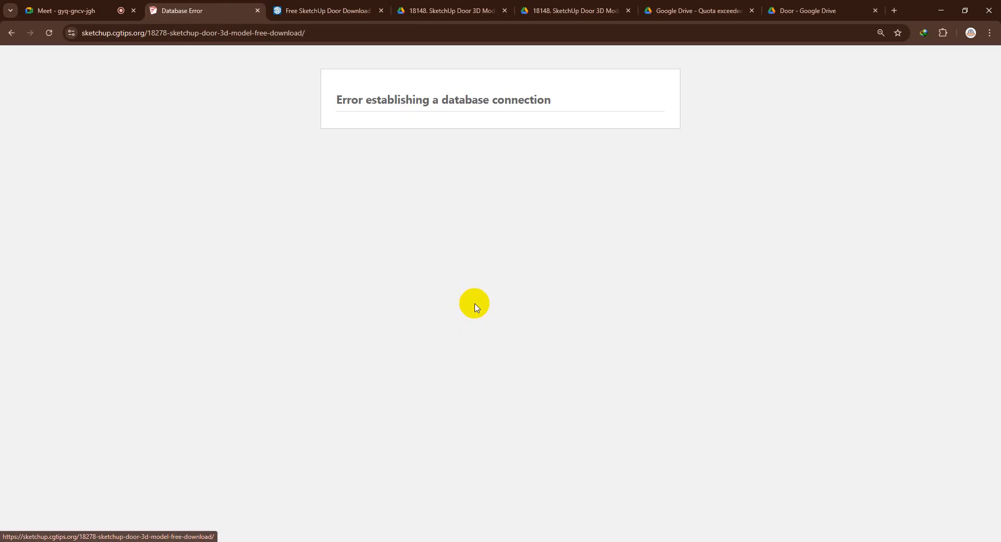
click(11, 33)
Open the 18195 door model page and find its download link
scroll(459, 323, down, 5)
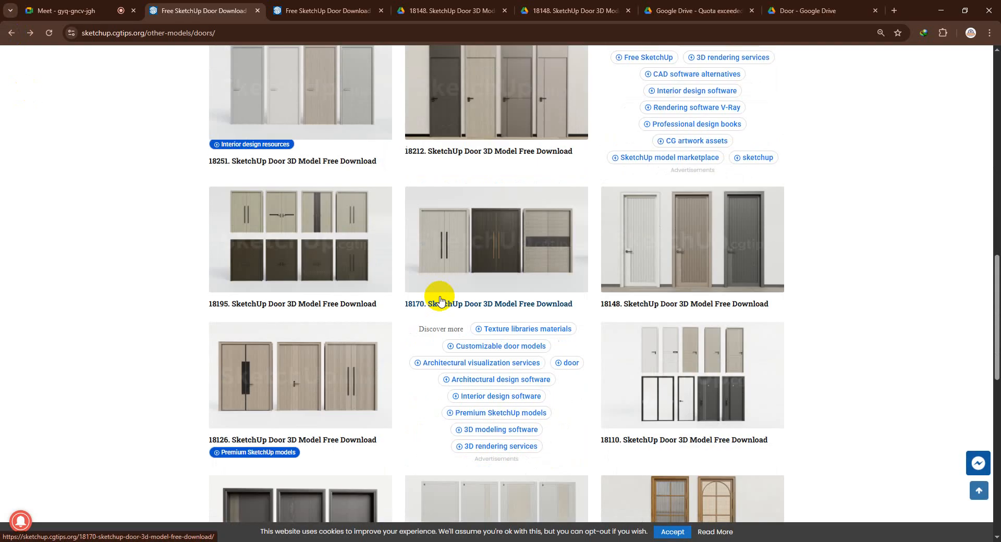
click(318, 245)
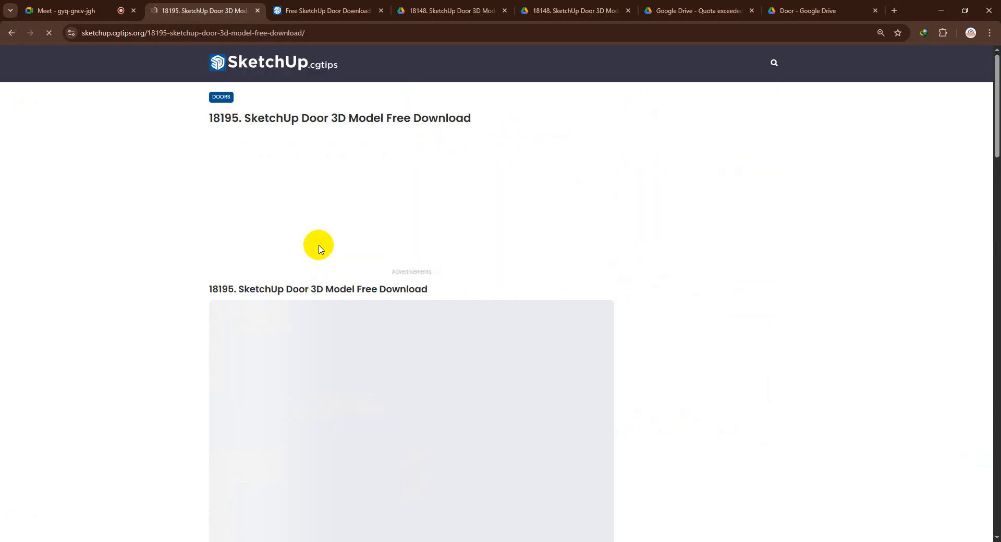
scroll(323, 224, down, 9)
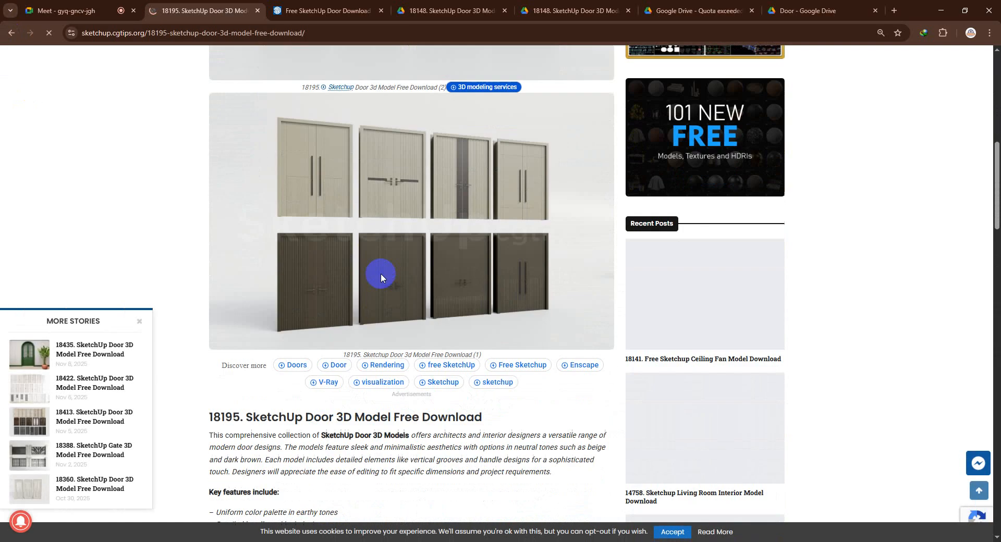
scroll(380, 280, down, 5)
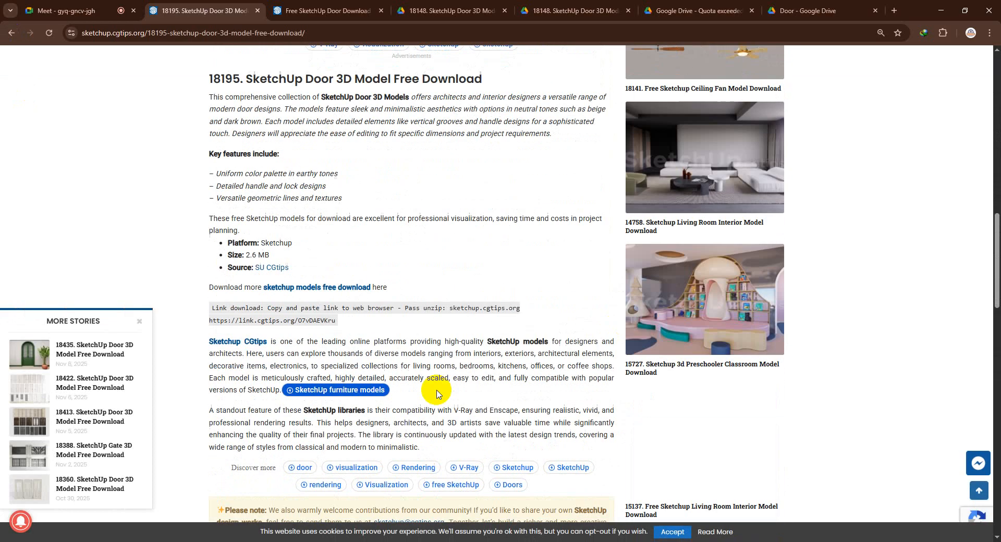
Open the 18195 model's download link in a new tab and try to download its zip file from Google Drive
triple_click(280, 311)
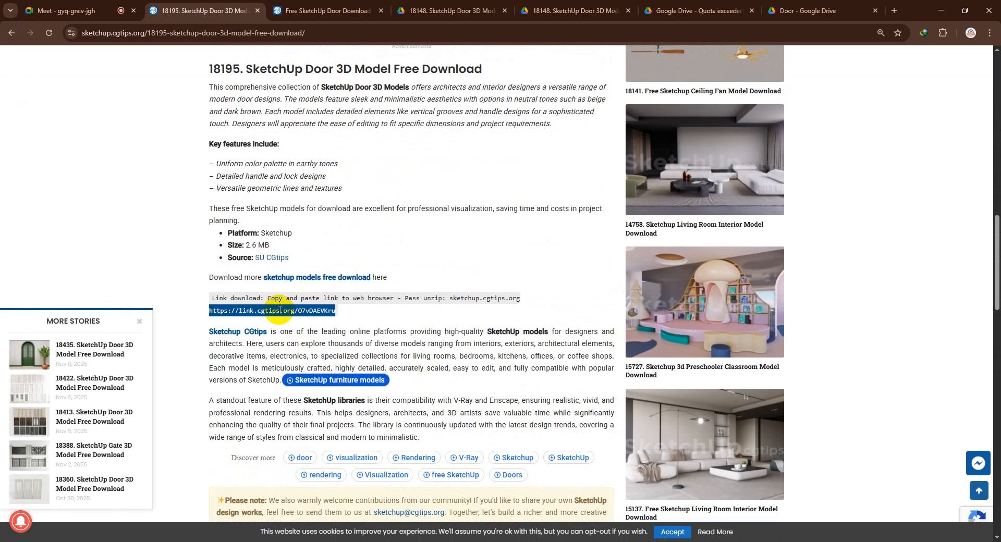
right_click(278, 308)
click(329, 346)
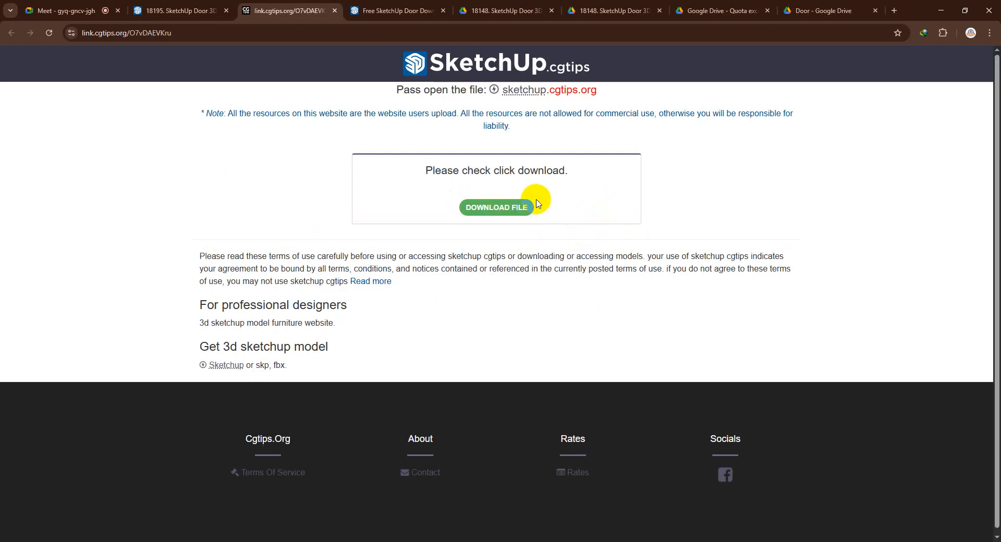
click(535, 209)
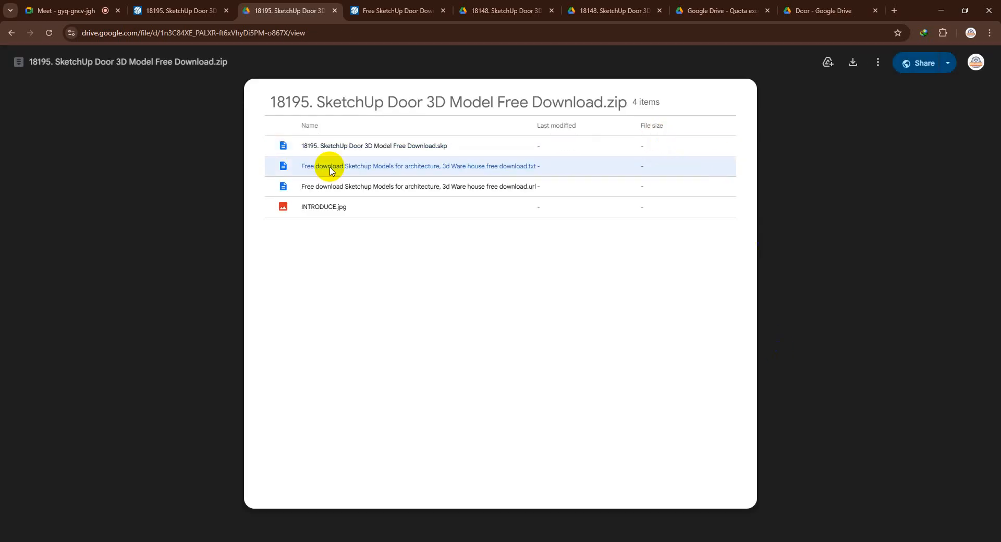
click(855, 65)
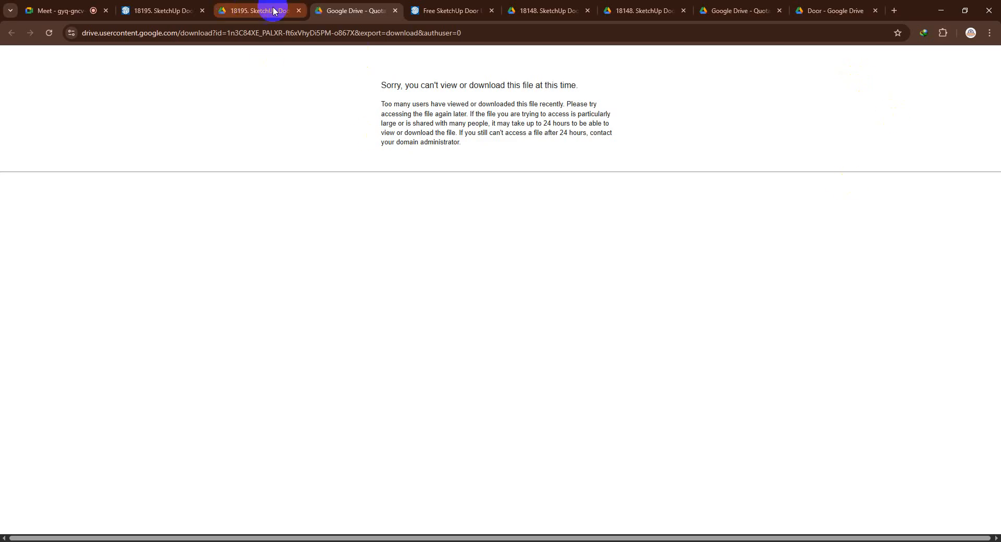
Return to the 18195 zip's Google Drive page and reopen it under a different Google account
click(269, 10)
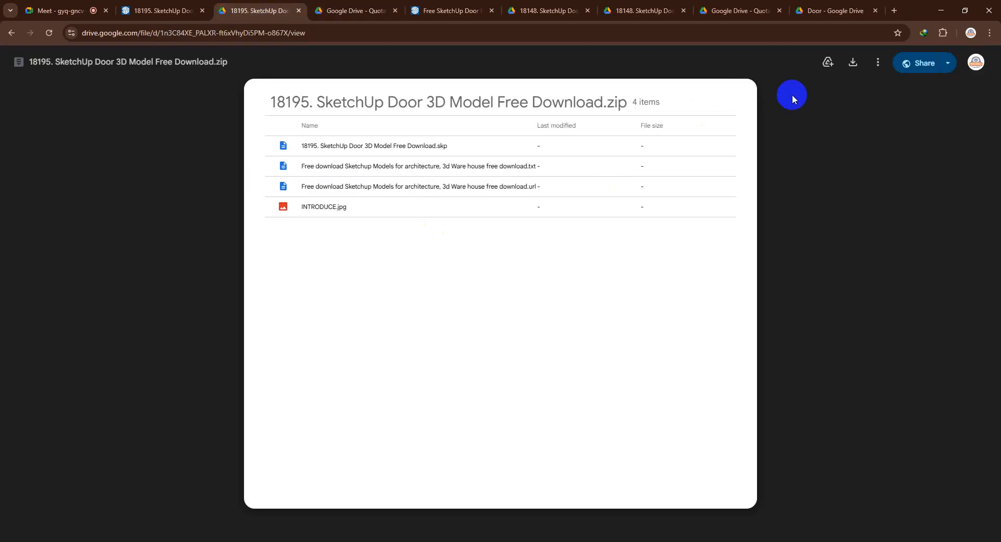
click(828, 63)
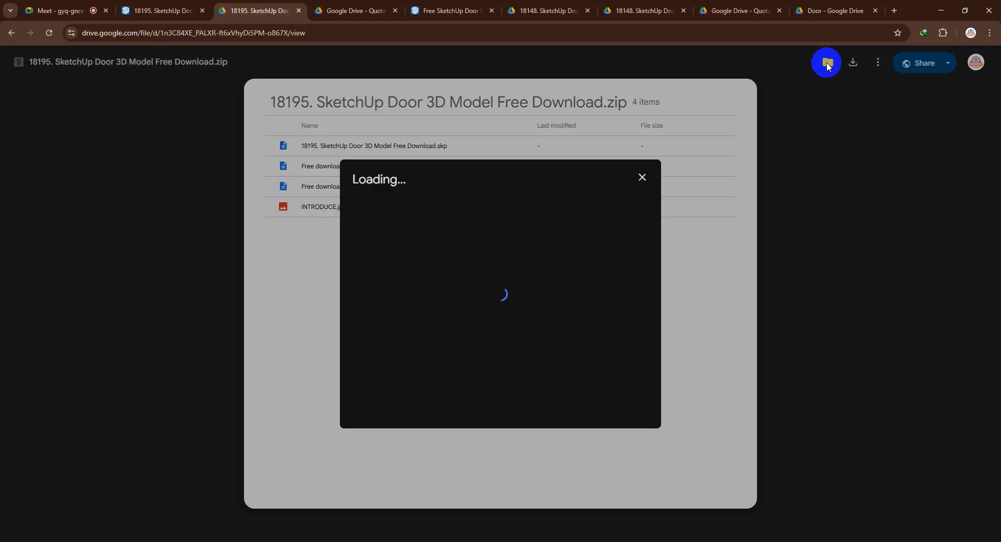
click(645, 182)
click(976, 63)
click(844, 377)
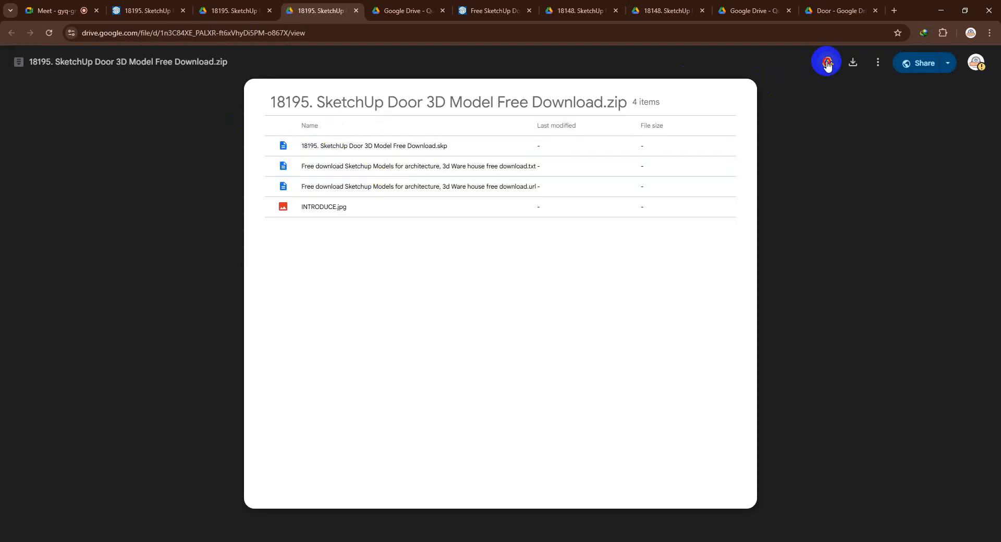
Add a Drive shortcut to the 18195 zip in a new folder named 01 inside My Drive's Door folder
click(828, 63)
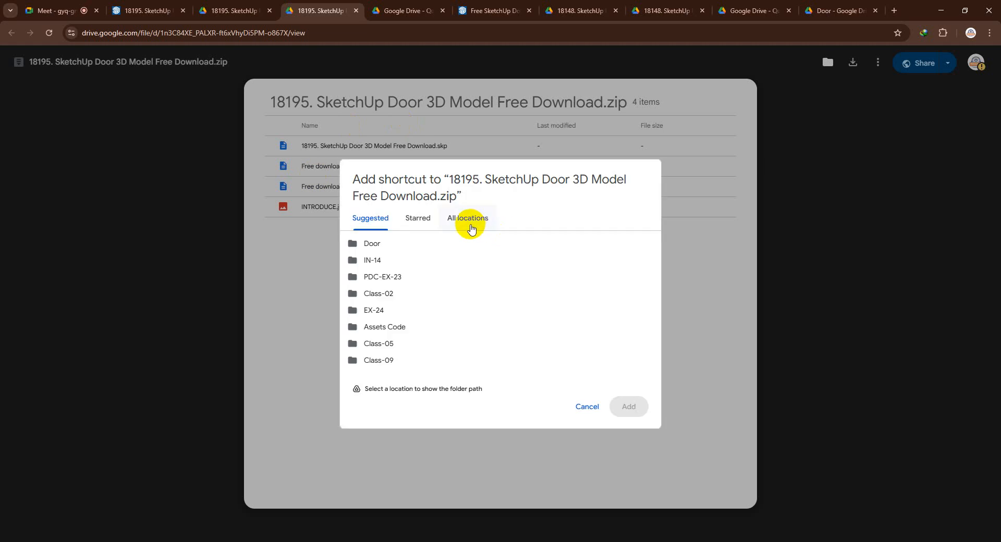
click(462, 218)
double_click(407, 242)
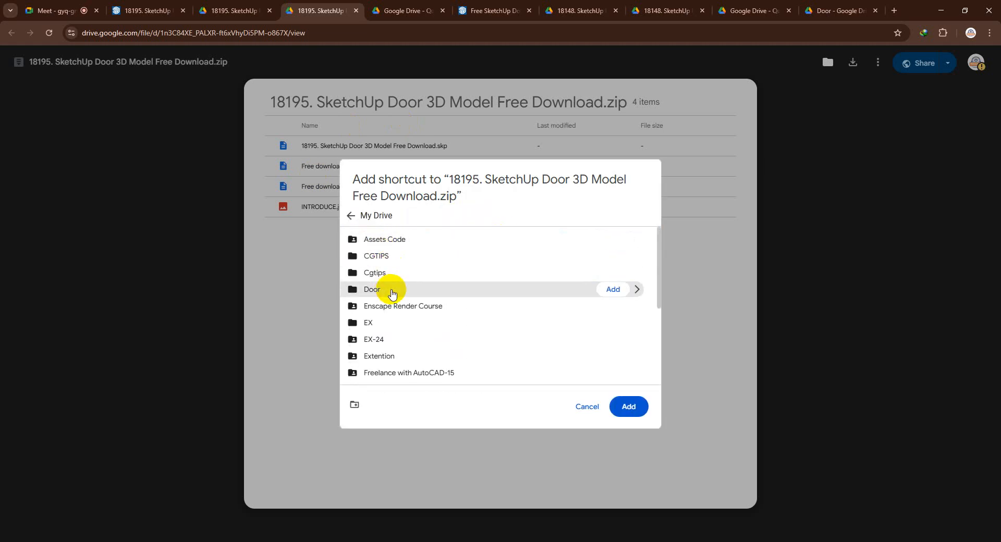
double_click(391, 292)
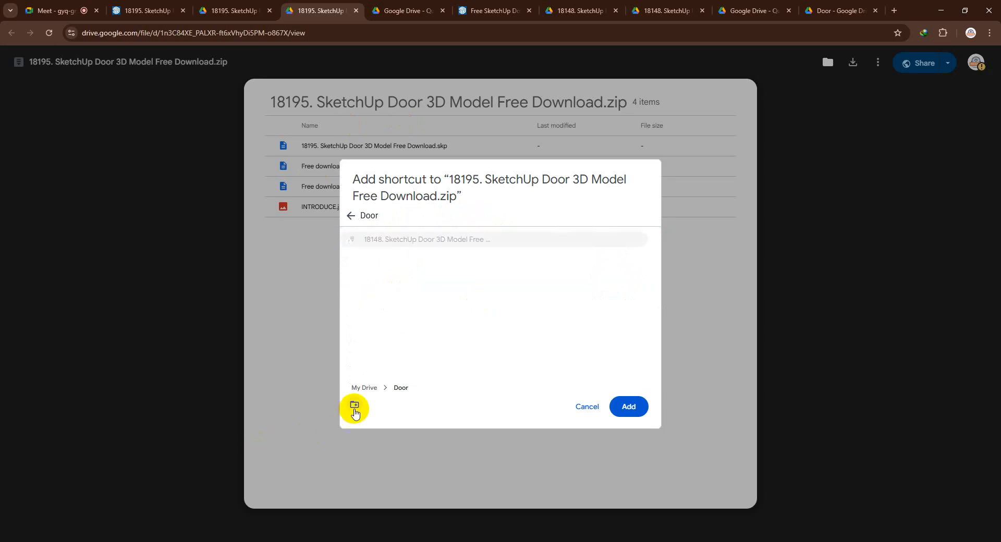
click(355, 405)
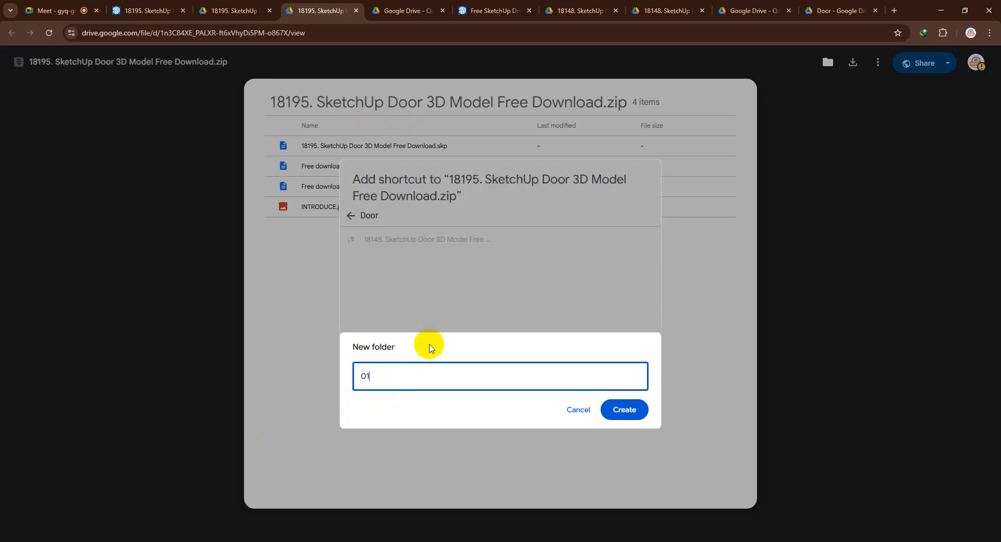
click(625, 411)
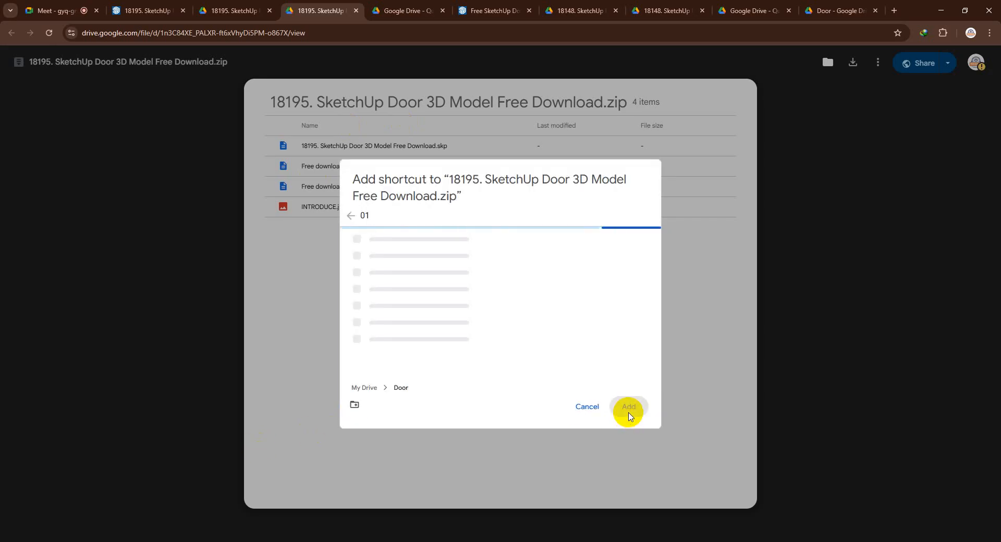
click(627, 408)
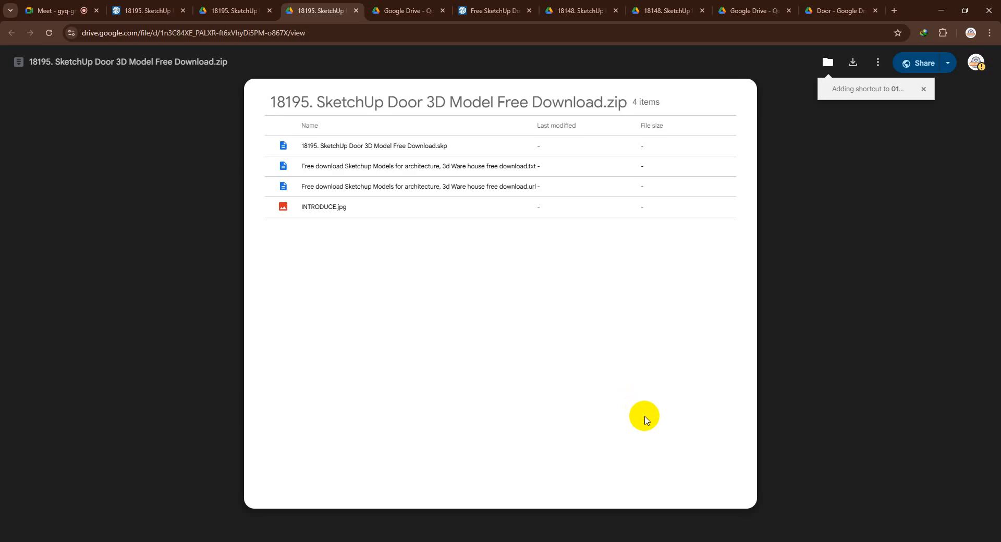
Open folder 01 within the Door folder in Drive and download the whole folder as a zip
click(839, 8)
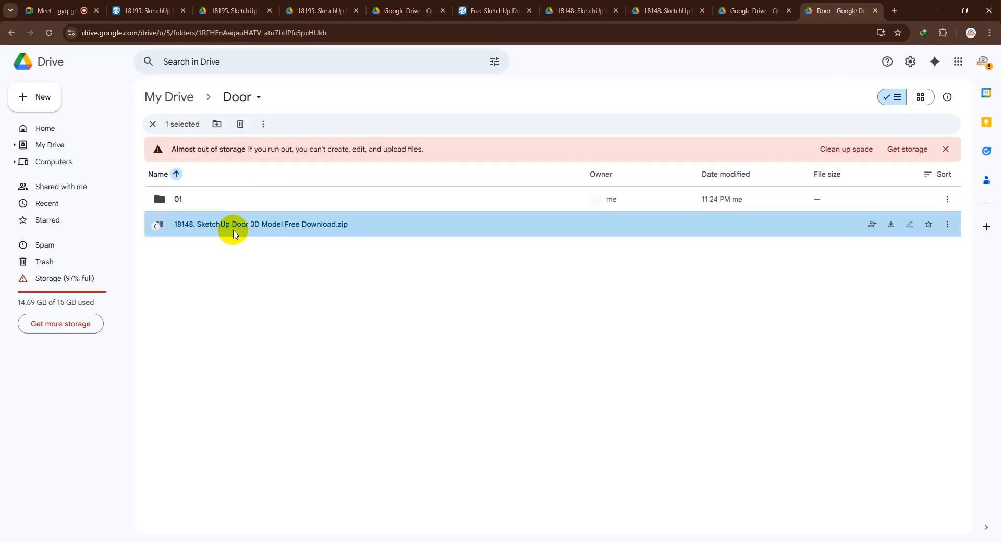
double_click(214, 202)
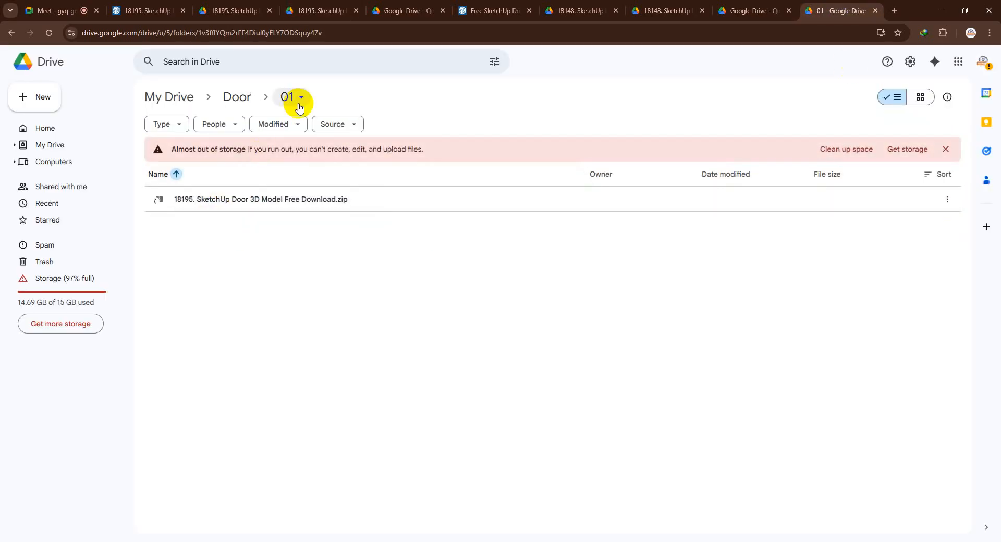
click(295, 104)
click(312, 142)
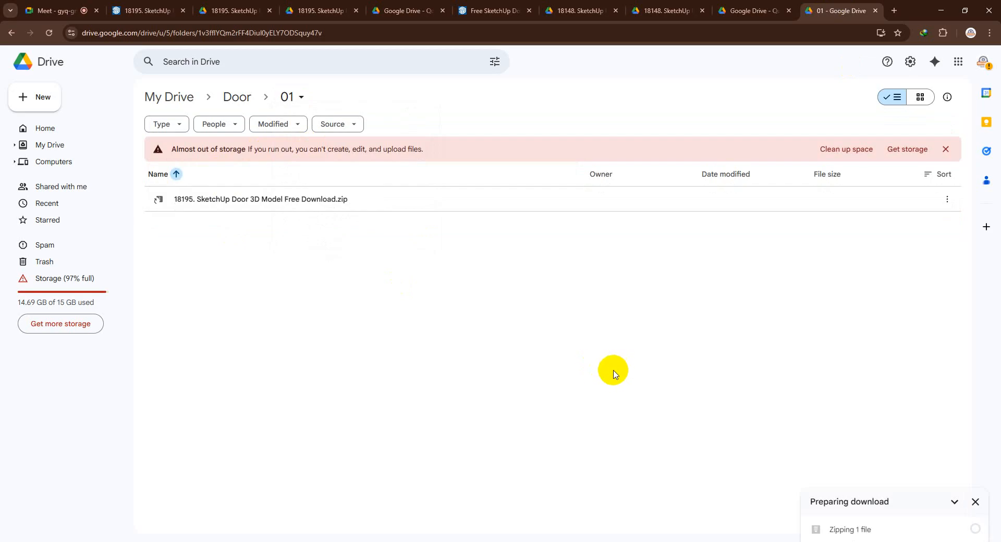
click(53, 9)
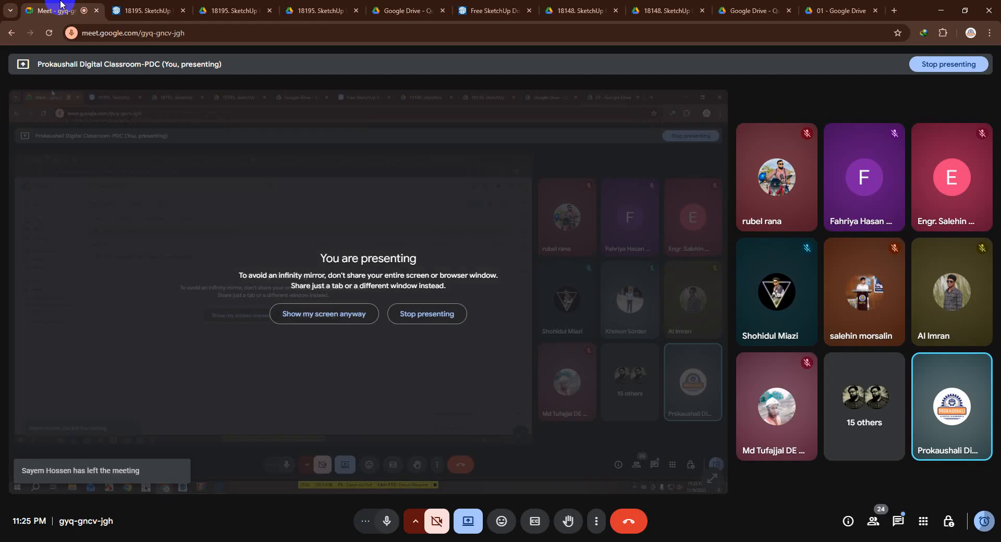
click(836, 7)
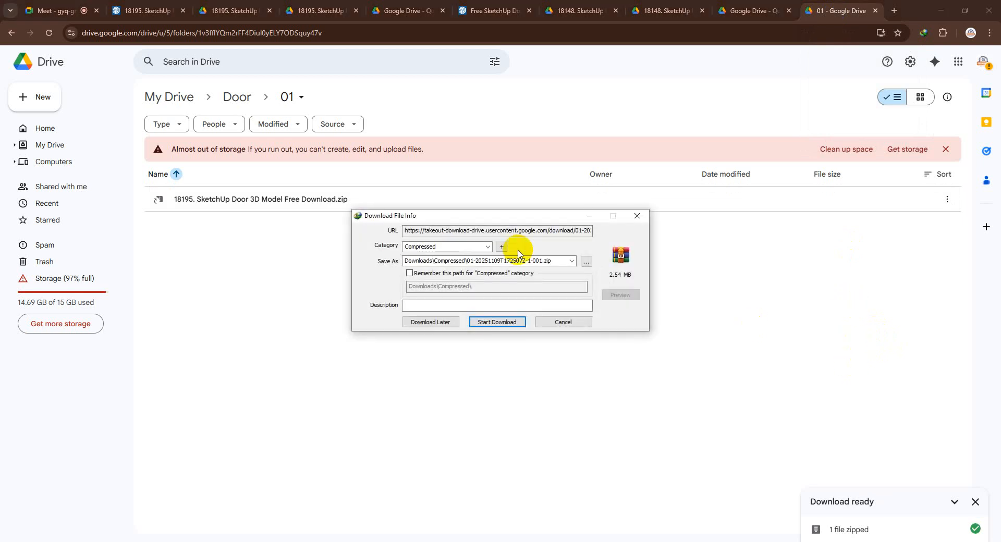
click(488, 326)
Open the downloaded archive and its nested 18195 zip, and load the contained door model in SketchUp 2025
click(416, 309)
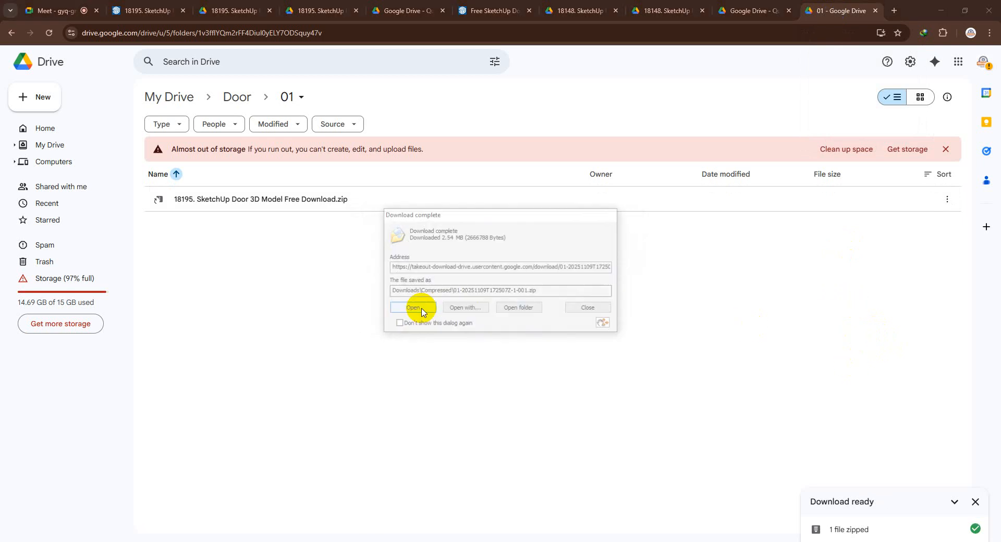
click(696, 111)
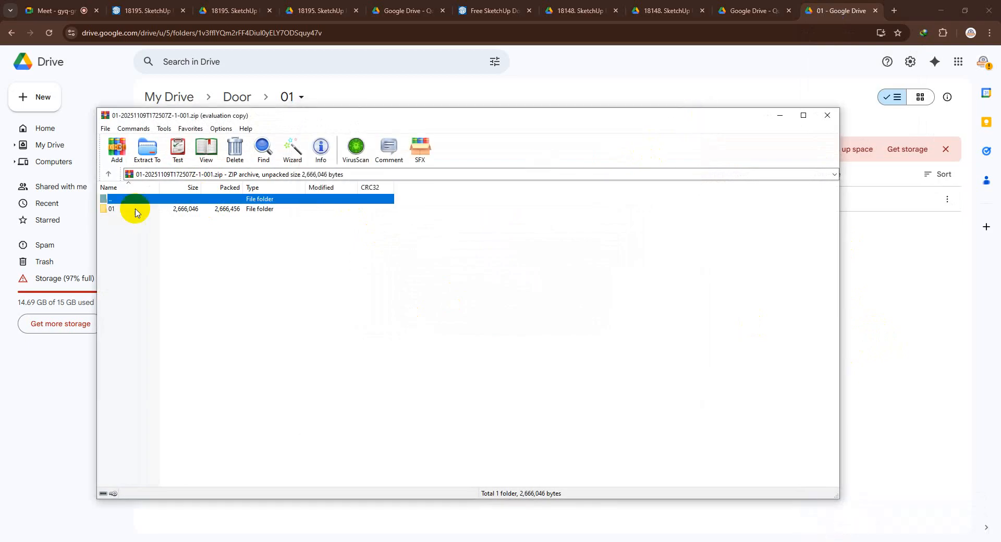
double_click(164, 210)
double_click(151, 210)
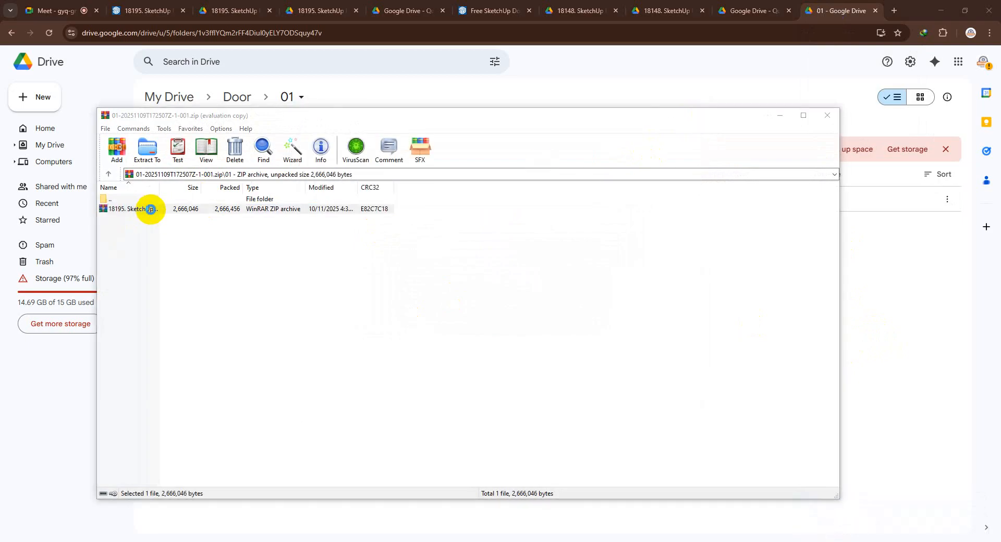
click(143, 211)
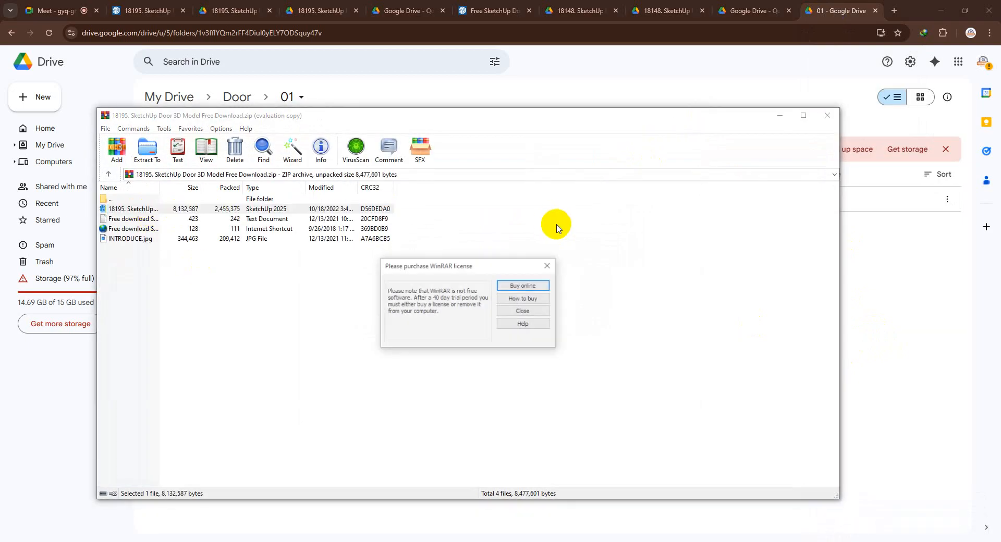
click(546, 263)
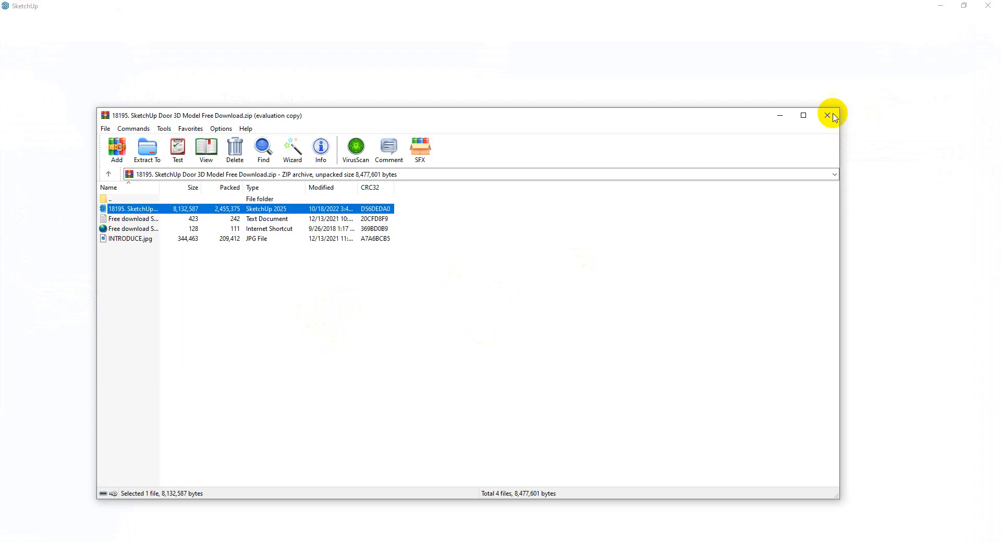
click(781, 117)
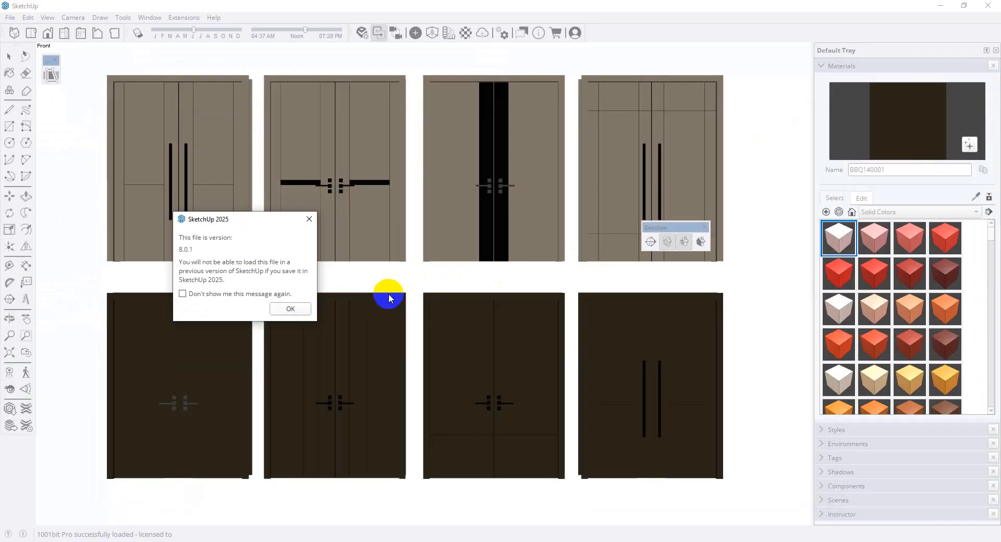
click(289, 309)
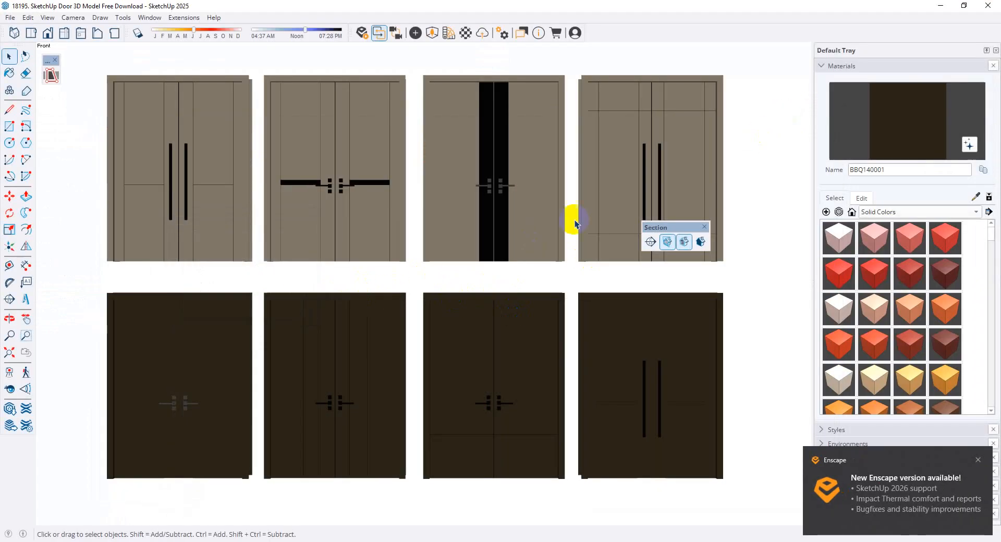
Examine the beige and dark double doors in the 18195 model from several angles
middle_drag(569, 217, 310, 217)
scroll(310, 216, up, 5)
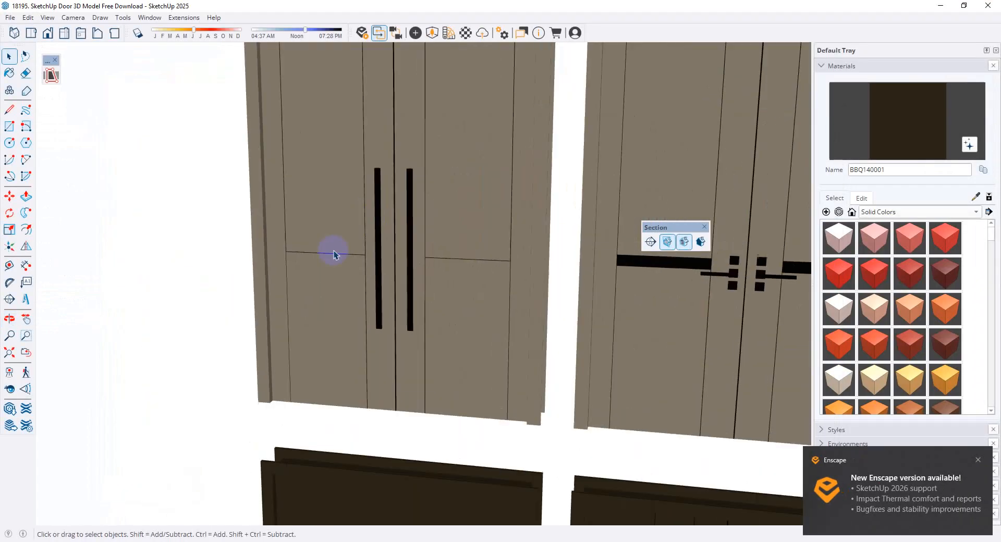
middle_drag(333, 253, 356, 264)
scroll(324, 429, down, 5)
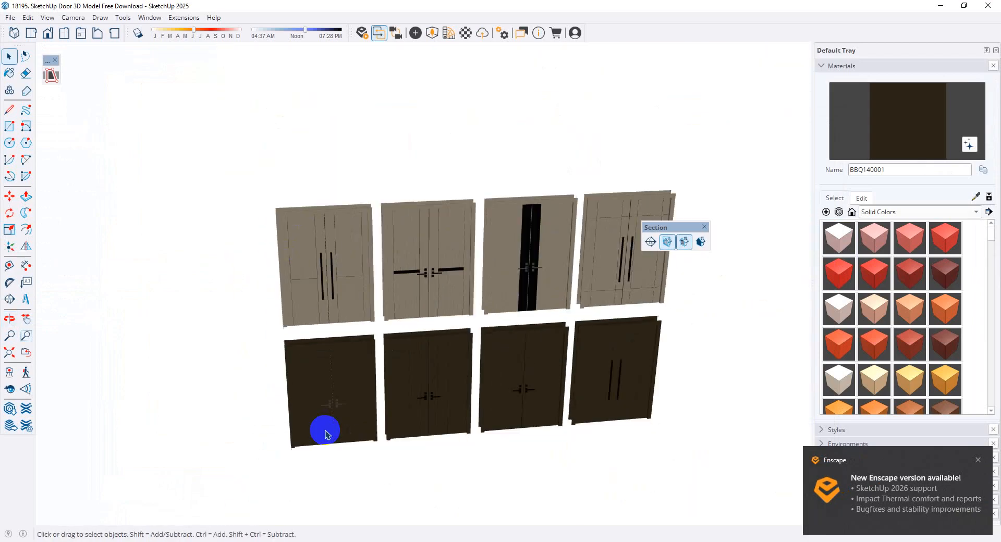
middle_drag(324, 429, 608, 308)
scroll(621, 258, up, 5)
middle_drag(621, 258, 522, 241)
scroll(522, 240, down, 5)
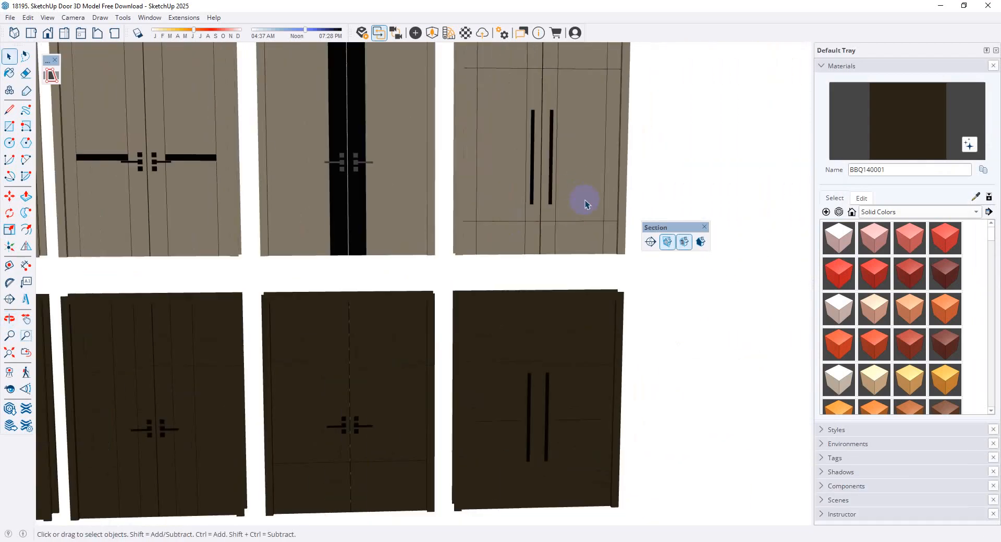
scroll(245, 211, up, 3)
middle_drag(257, 206, 344, 293)
scroll(223, 289, down, 4)
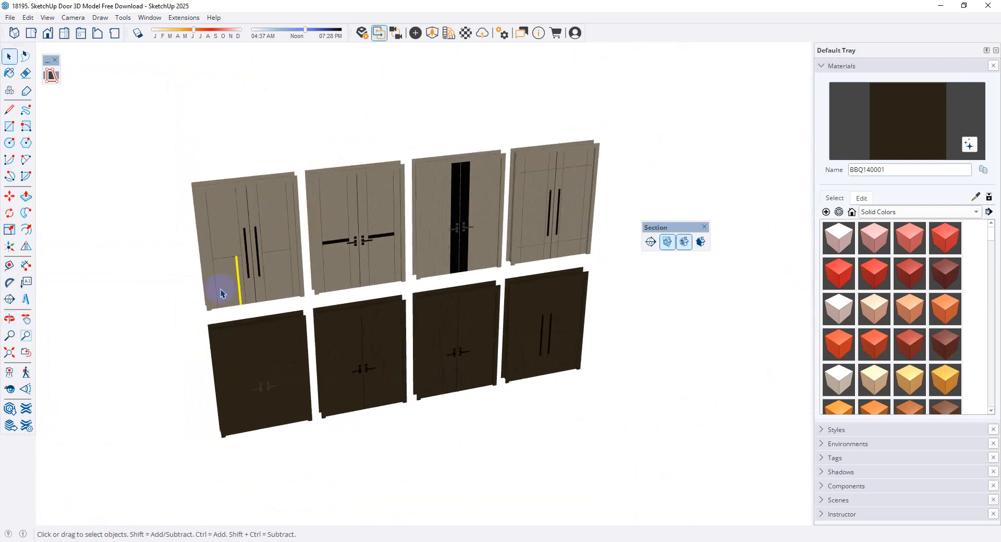
Select the entire beige double door with long vertical handles and two horizontal panel lines, make it a group, and copy it
scroll(223, 288, up, 4)
middle_drag(230, 279, 210, 156)
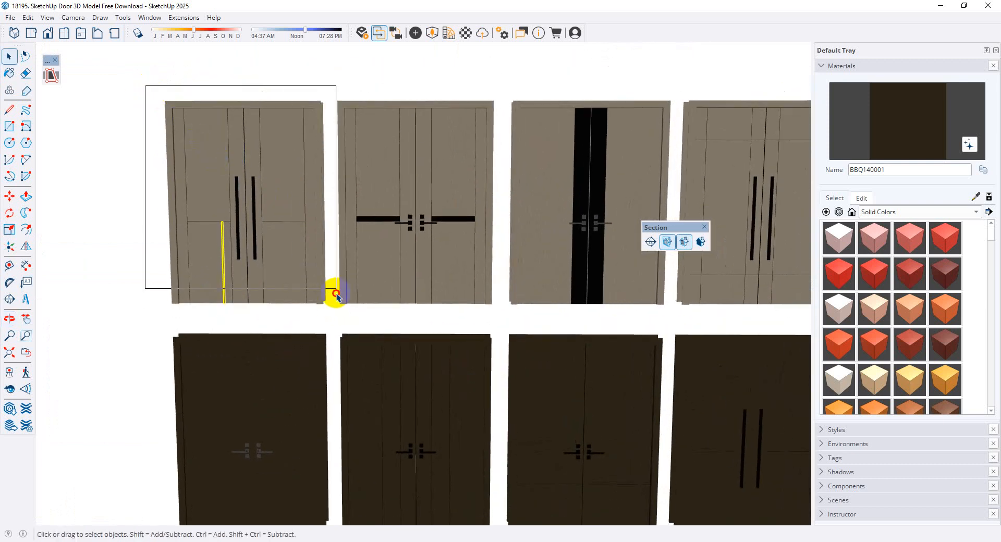
drag(331, 317, 332, 316)
scroll(273, 232, up, 3)
right_click(286, 196)
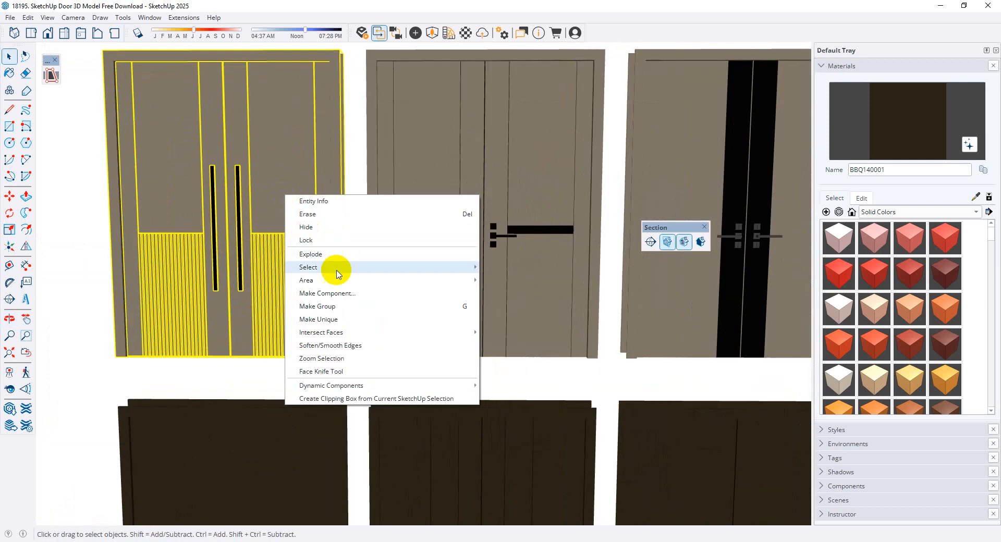
click(341, 304)
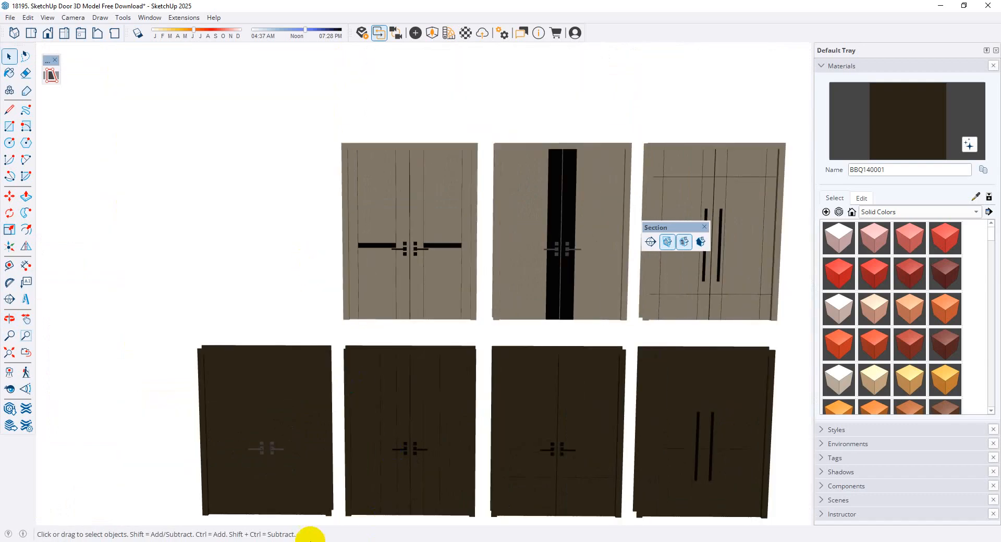
Switch to the building model in SketchUp Pro 2023 and paste the double door at the lower corner of the ground-floor entrance opening
click(308, 541)
click(227, 512)
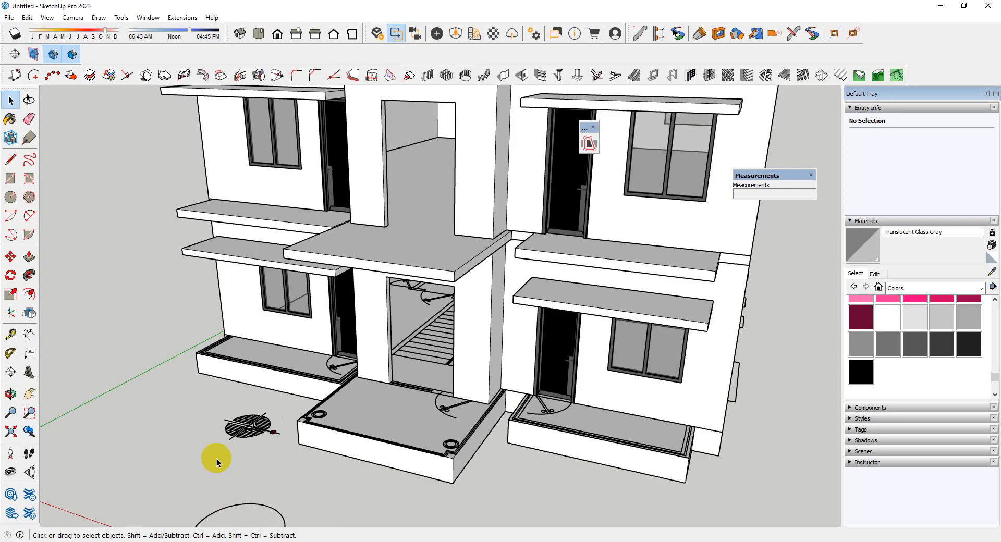
scroll(440, 364, down, 3)
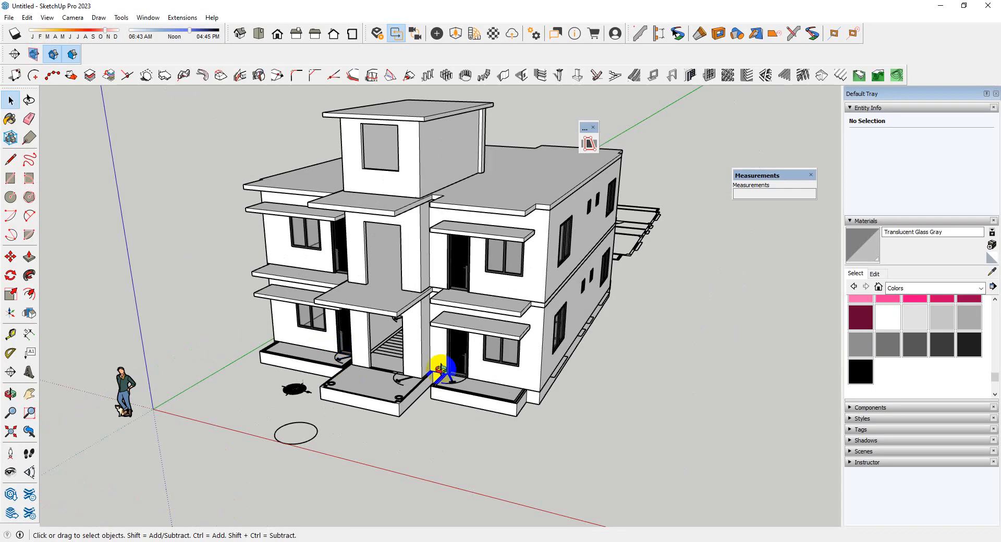
scroll(392, 392, up, 3)
scroll(393, 392, up, 5)
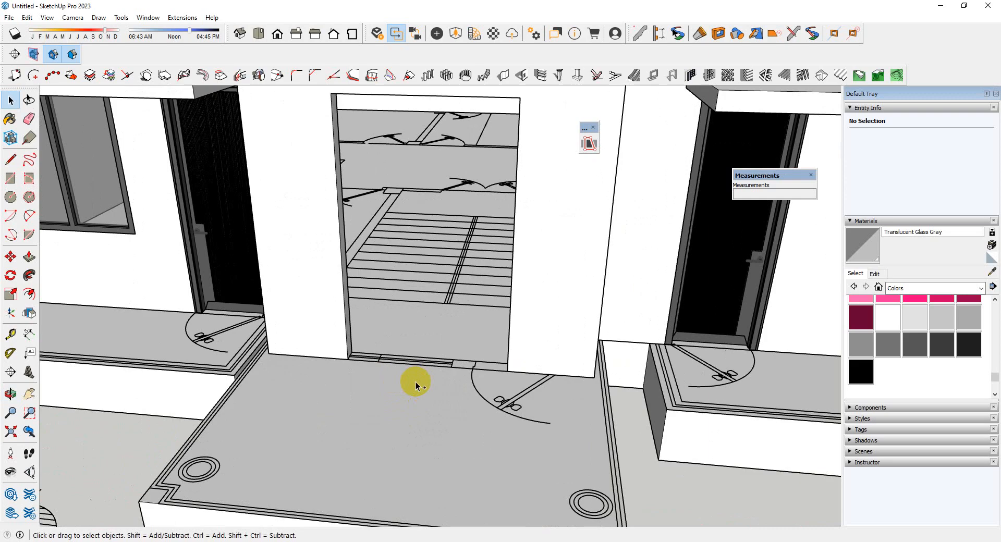
key(ctrl+v)
scroll(353, 370, up, 4)
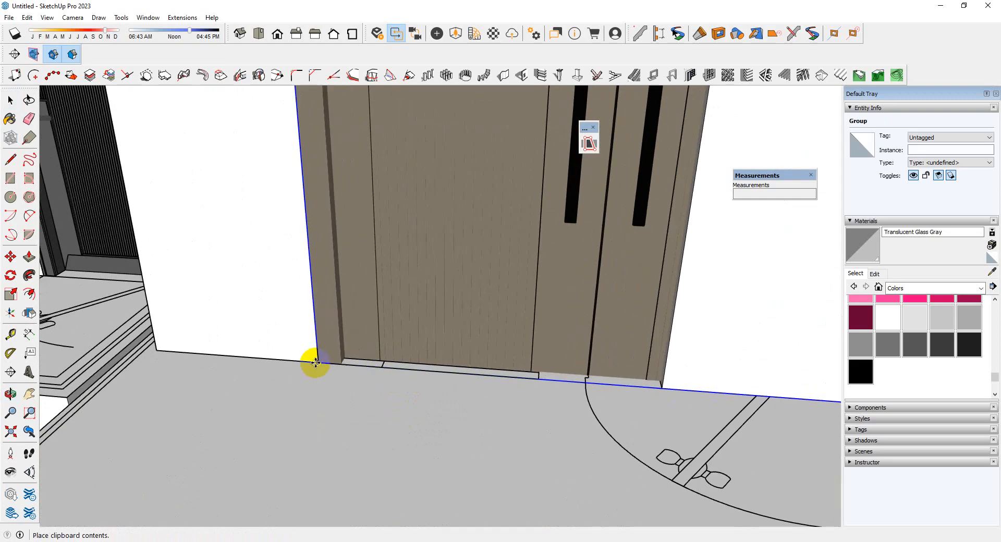
click(316, 362)
Scale the pasted double door to the entrance opening's width along the red axis and by about 0.77 in height
scroll(317, 429, down, 5)
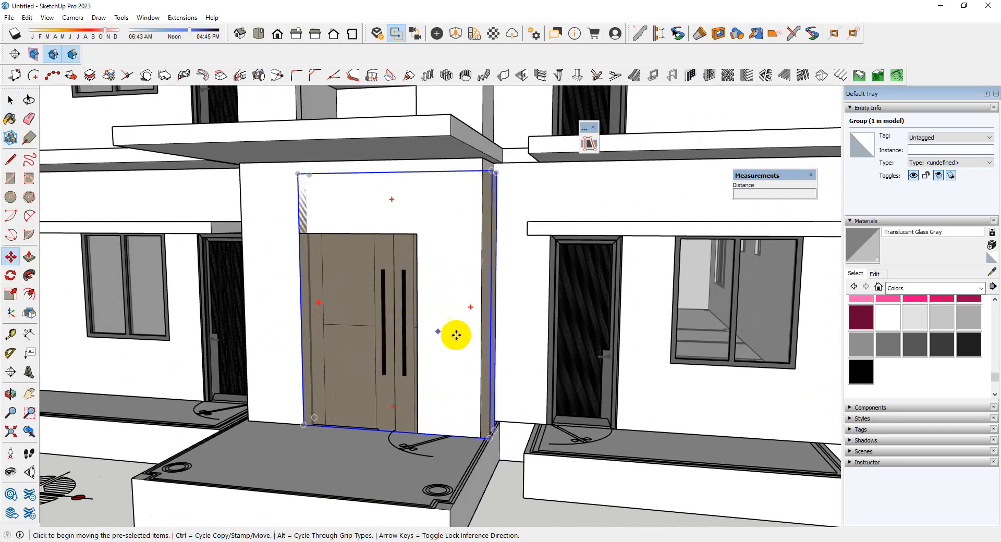
key(s)
scroll(476, 324, up, 3)
click(498, 297)
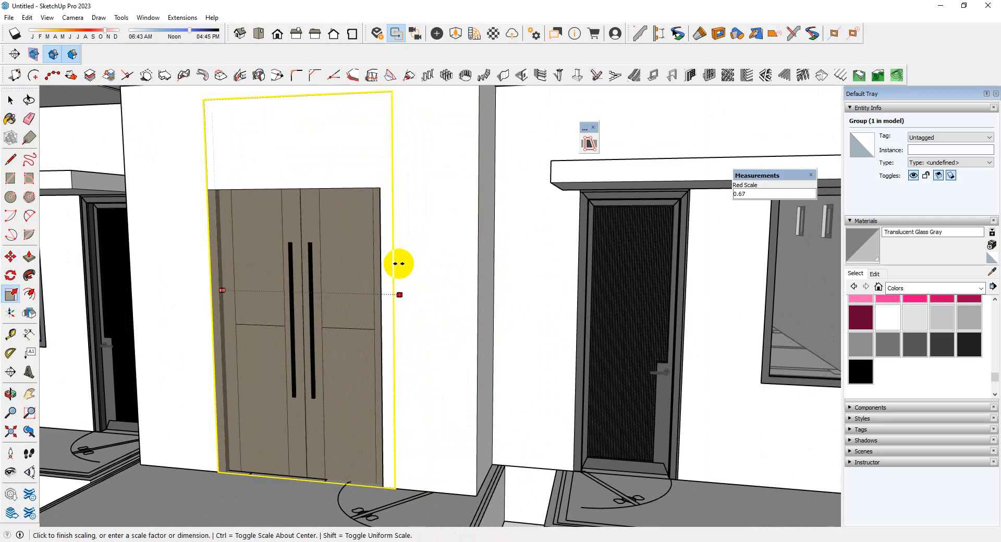
click(384, 264)
middle_drag(366, 255, 324, 145)
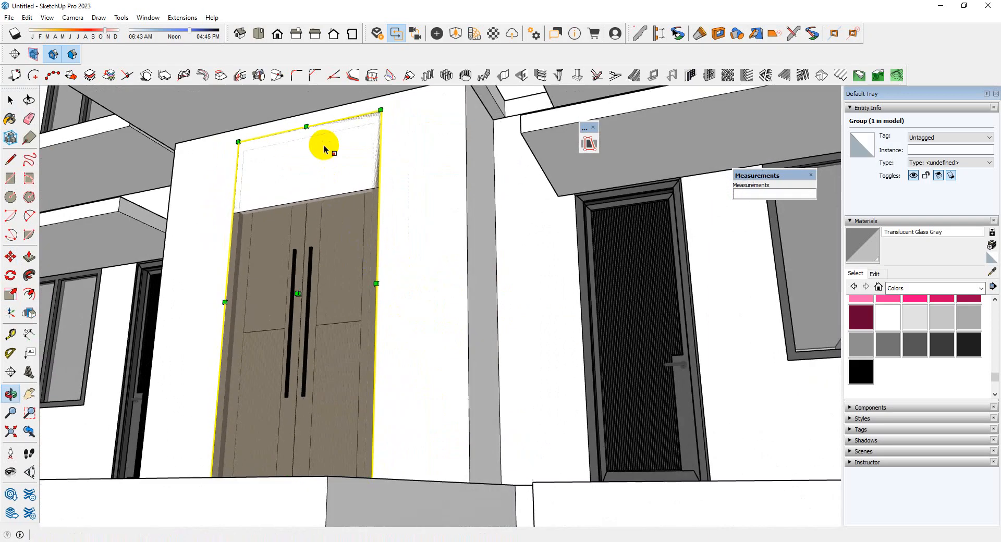
click(305, 137)
click(291, 205)
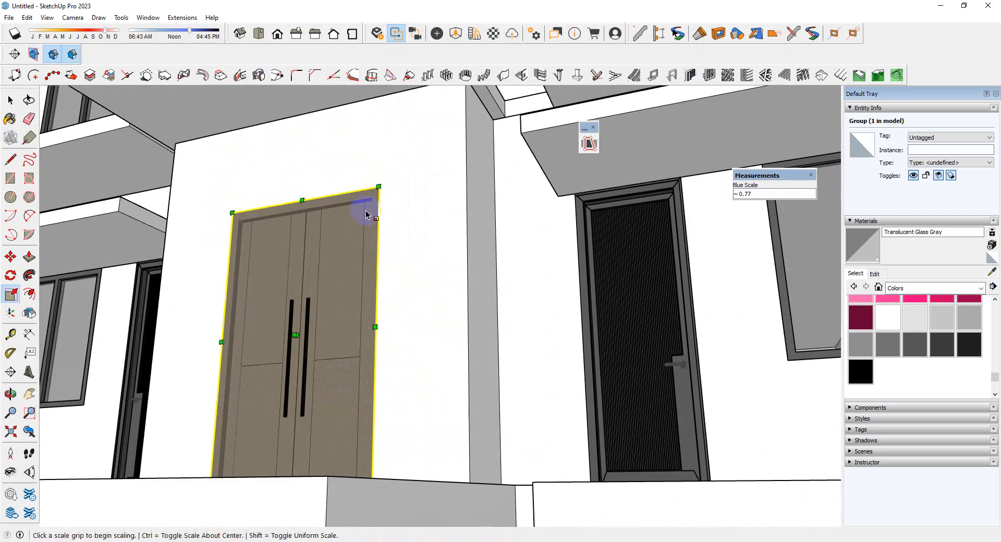
Copy the fitted double door from the ground-floor entrance up to the upper-floor entrance, using the front wall's lower corner as reference point
middle_drag(365, 213, 398, 411)
scroll(340, 293, down, 5)
key(space)
scroll(398, 410, up, 6)
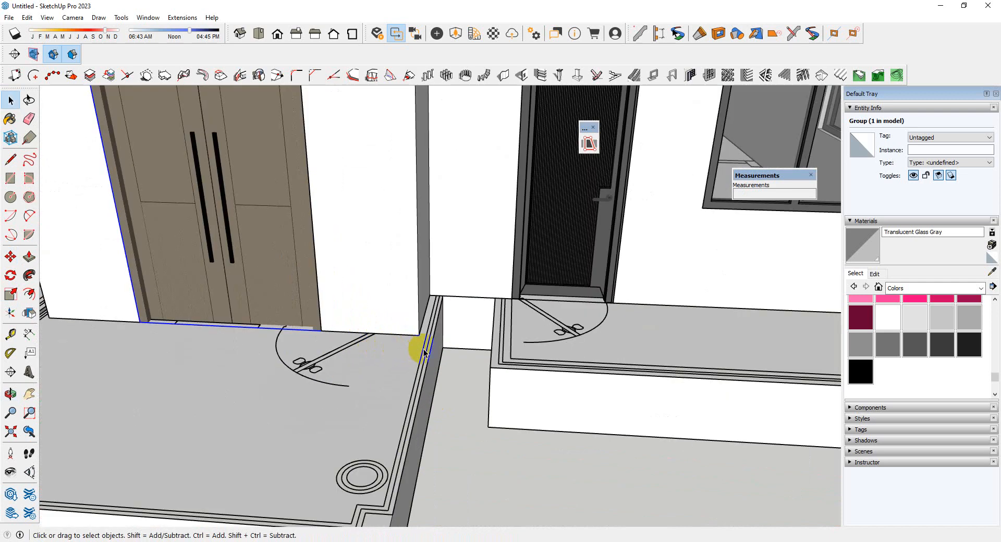
key(m)
click(419, 336)
key(ctrl)
scroll(418, 360, down, 6)
middle_drag(417, 360, 443, 503)
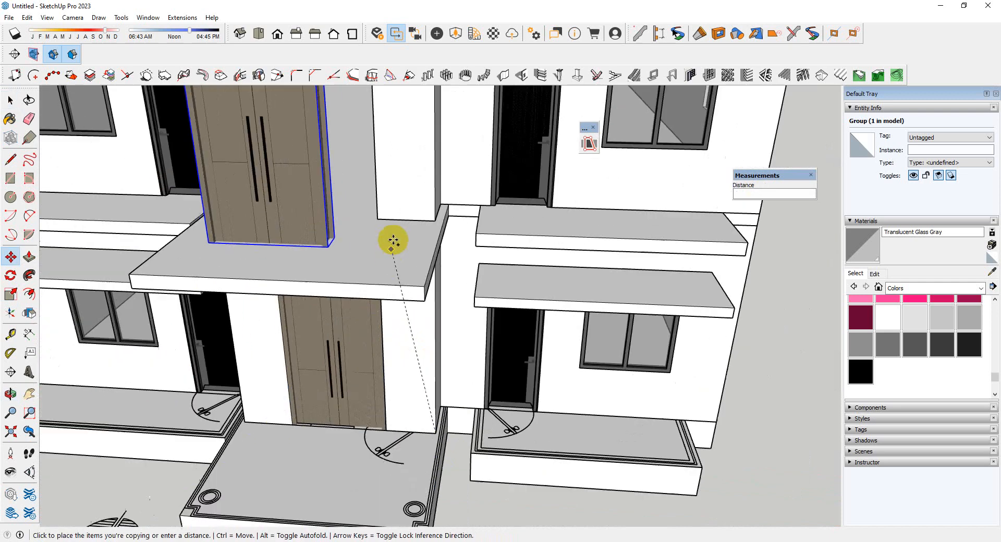
click(431, 217)
middle_drag(432, 217, 492, 268)
scroll(418, 386, down, 3)
key(space)
Examine the building from above and from the front, including the roof slab, tower room and both entrance doors
scroll(470, 387, down, 3)
scroll(407, 348, up, 4)
middle_drag(406, 348, 295, 296)
scroll(438, 286, down, 4)
scroll(421, 338, up, 3)
middle_drag(404, 351, 610, 488)
scroll(516, 304, up, 3)
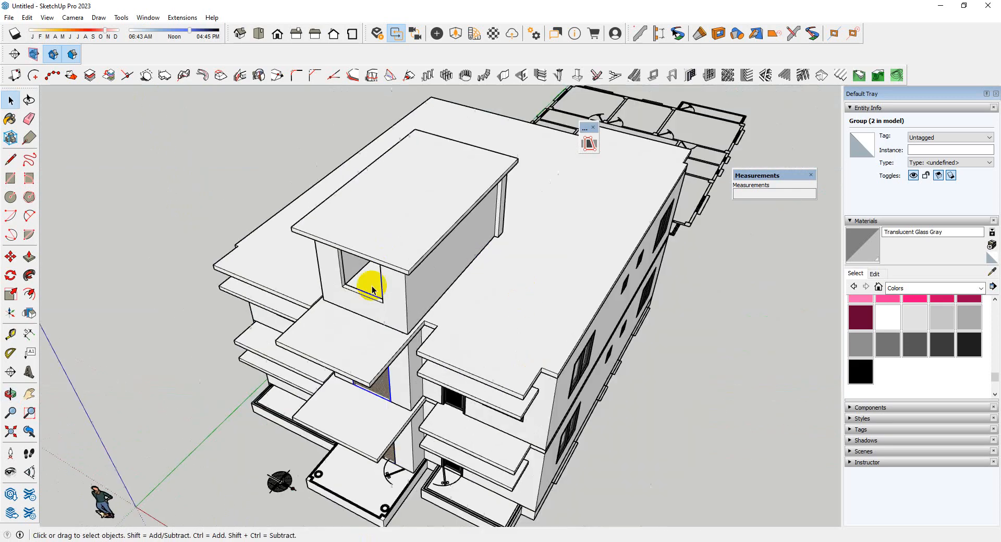
middle_drag(372, 290, 540, 311)
scroll(474, 292, up, 3)
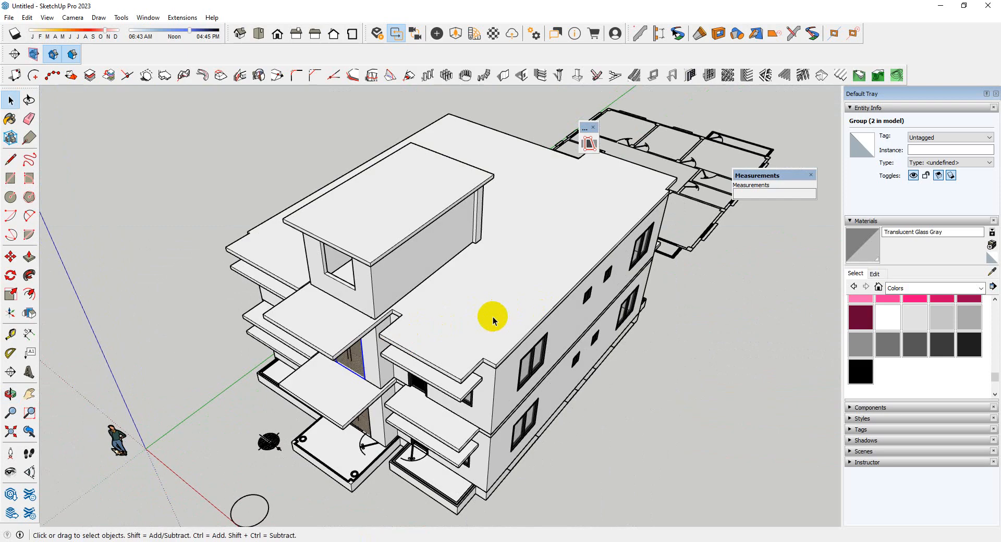
scroll(367, 393, up, 3)
middle_drag(366, 395, 459, 297)
scroll(481, 296, down, 3)
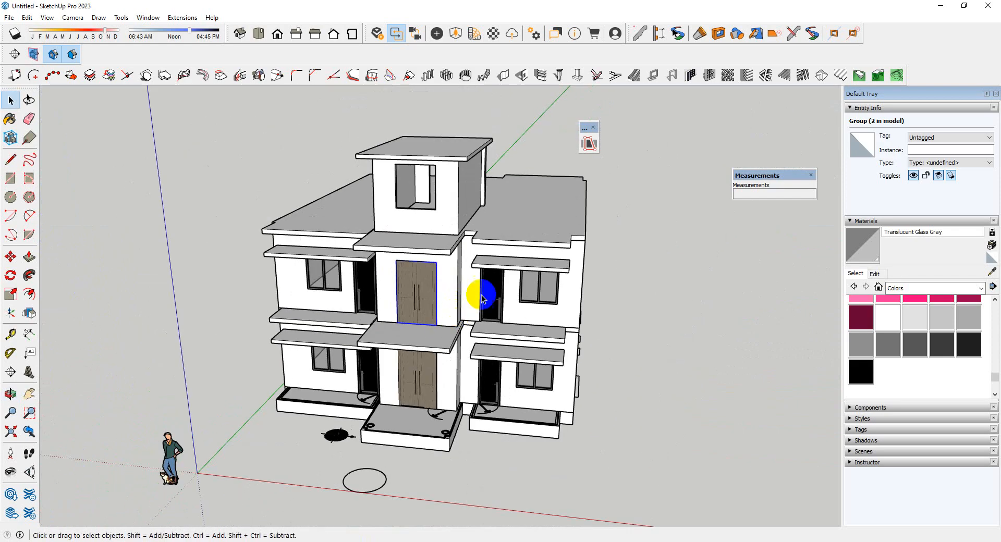
Open the roof slab group and offset the outline of its top face 5" inward
double_click(525, 219)
middle_drag(523, 231, 519, 342)
scroll(515, 315, up, 3)
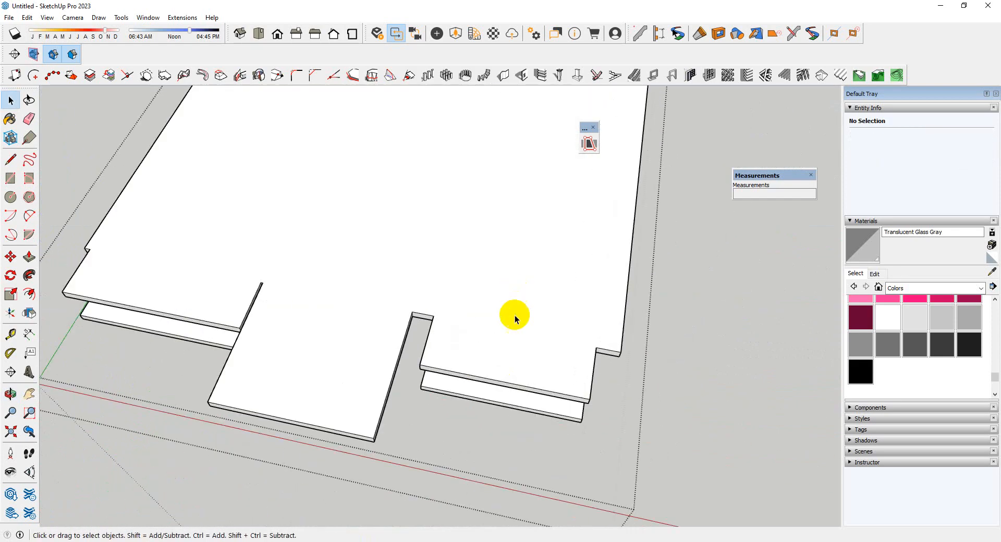
scroll(527, 327, down, 3)
key(f)
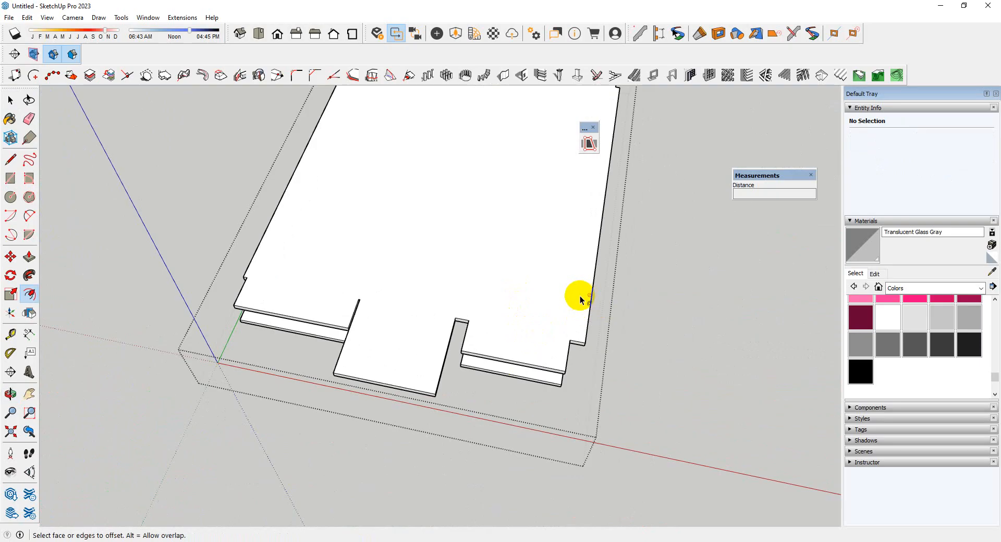
key(space)
middle_drag(559, 304, 498, 183)
click(518, 325)
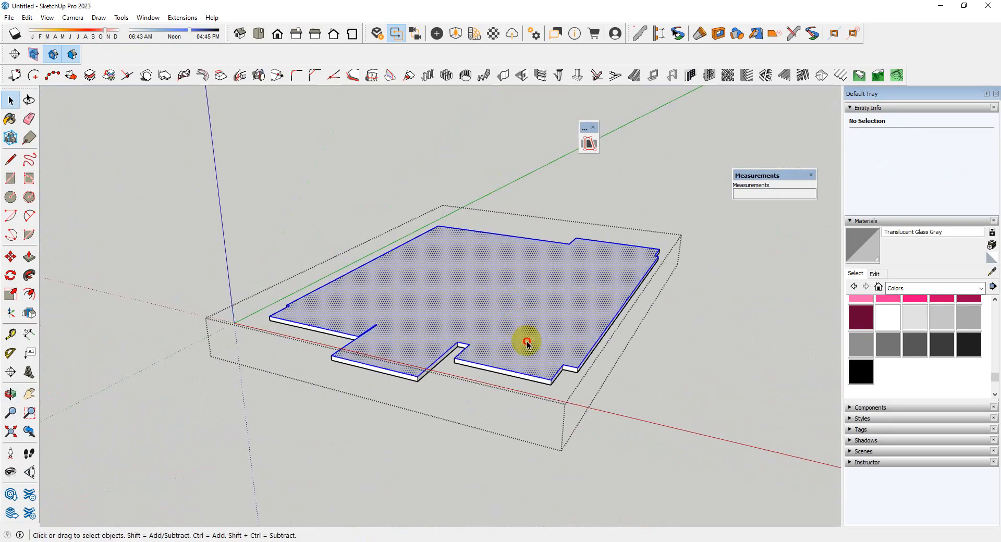
scroll(475, 259, down, 4)
scroll(503, 288, up, 6)
key(f)
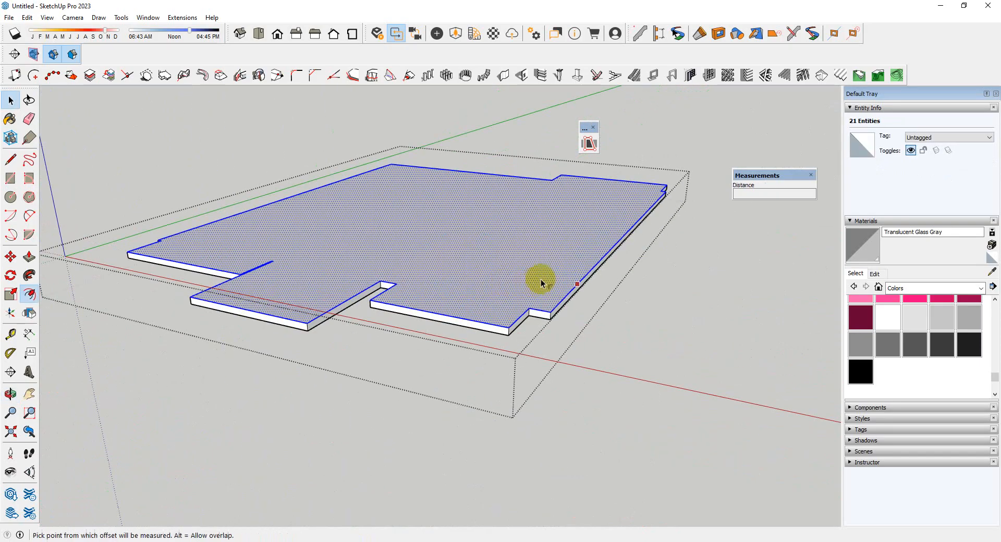
click(559, 285)
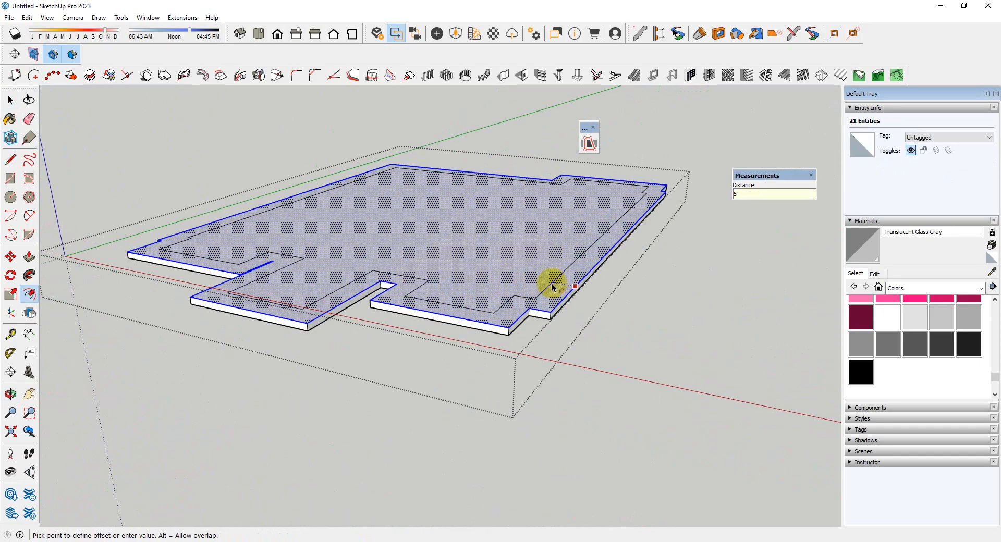
key(Return)
Push/Pull the offset rim of the roof slab upward into a parapet 2' 6" high, and leave the group
key(space)
scroll(522, 385, up, 6)
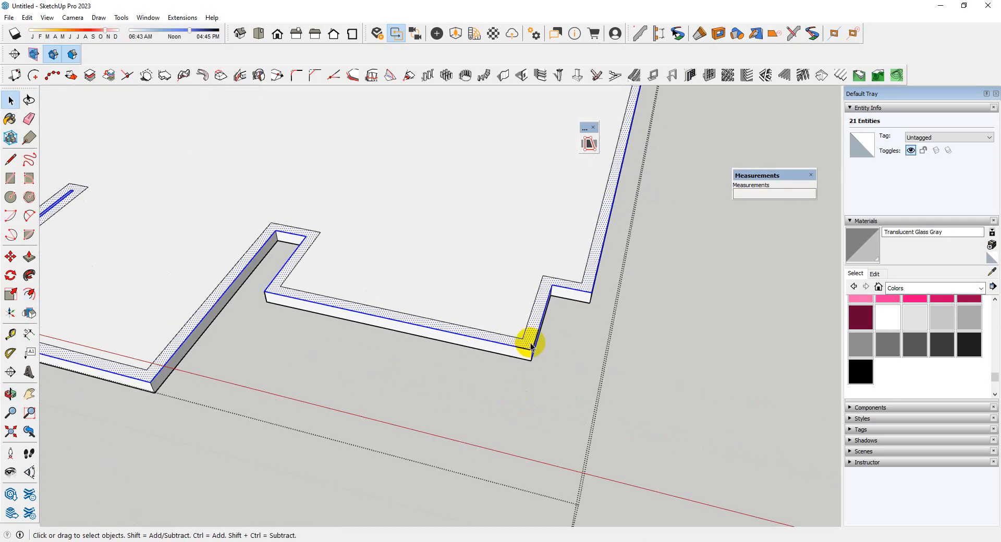
key(p)
click(528, 343)
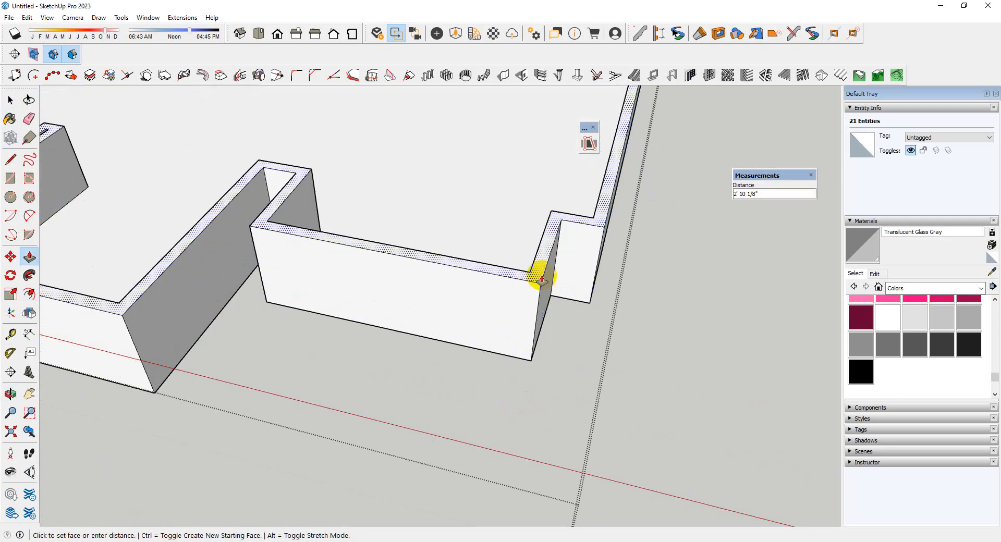
key(Return)
scroll(501, 287, down, 5)
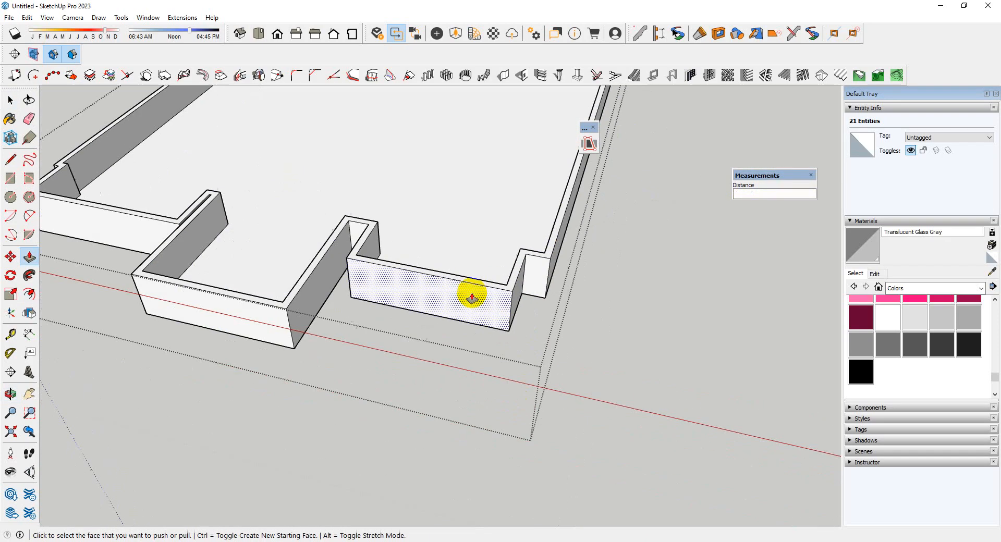
key(space)
middle_drag(641, 365, 675, 458)
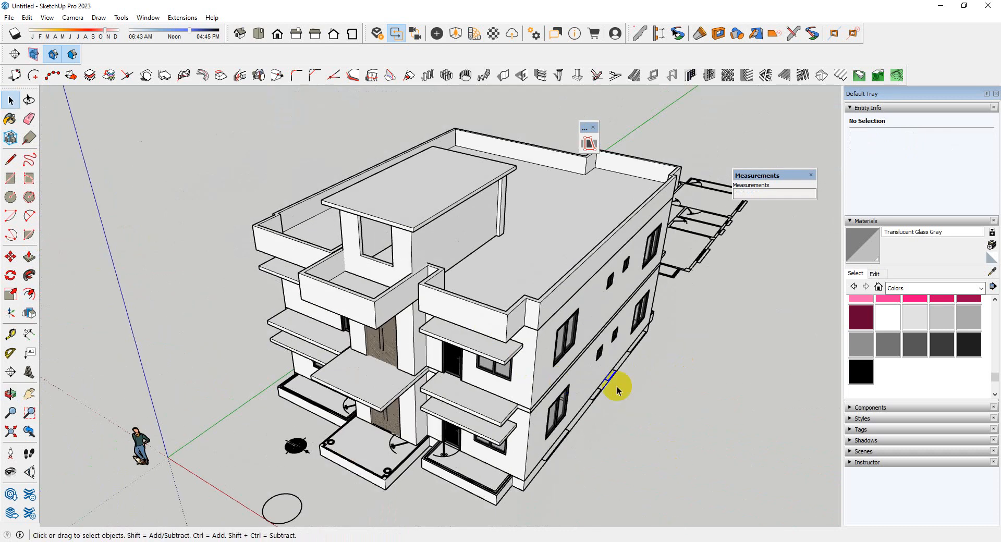
Try to draw a line across the parapet's top face at the inner corner of the notch beside the tower
middle_drag(614, 391, 634, 371)
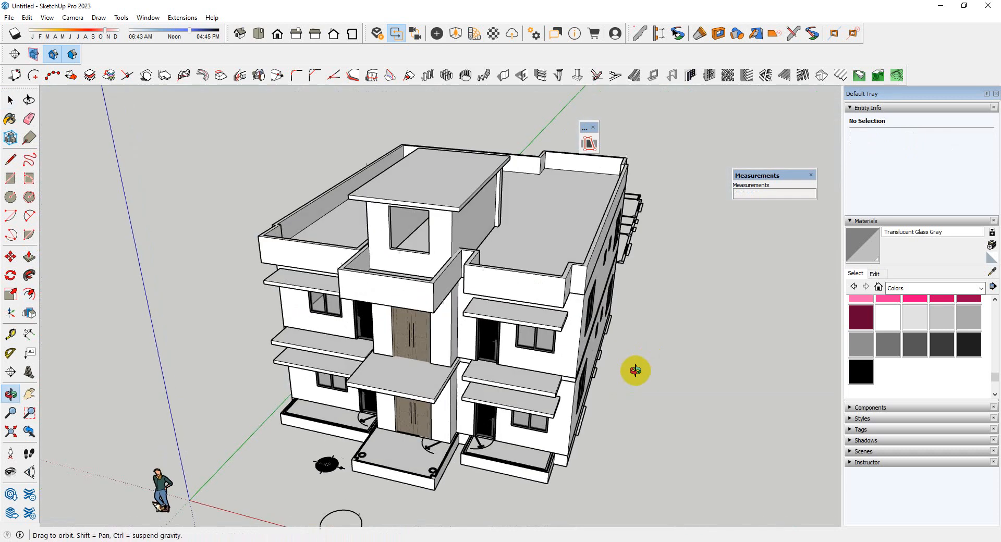
scroll(442, 262, up, 5)
scroll(441, 262, up, 3)
mouse_move(442, 262)
middle_down()
mouse_move(617, 297)
mouse_move(483, 245)
mouse_move(570, 324)
mouse_move(459, 262)
middle_up()
scroll(491, 266, up, 4)
scroll(491, 266, down, 3)
scroll(461, 255, up, 2)
key(l)
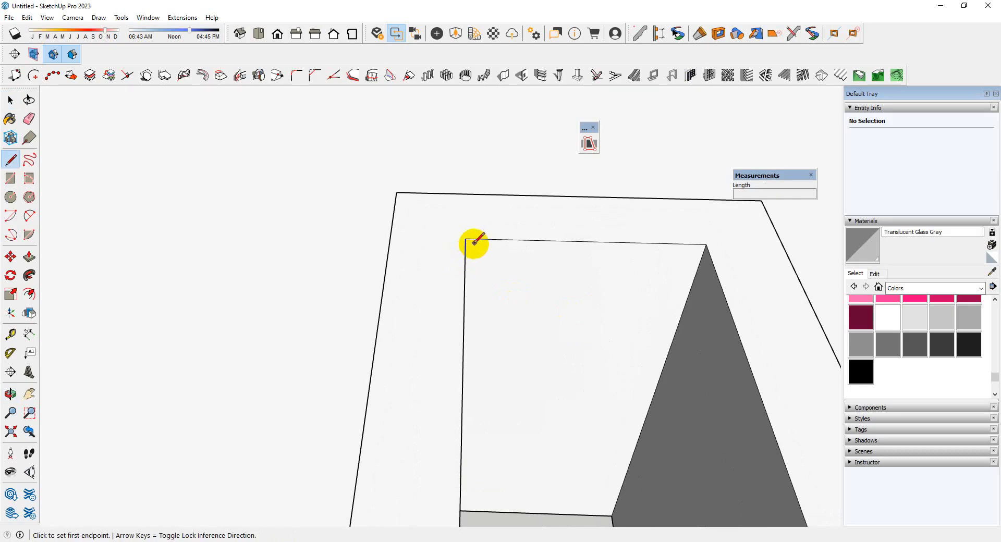
click(465, 238)
click(390, 236)
scroll(567, 250, down, 3)
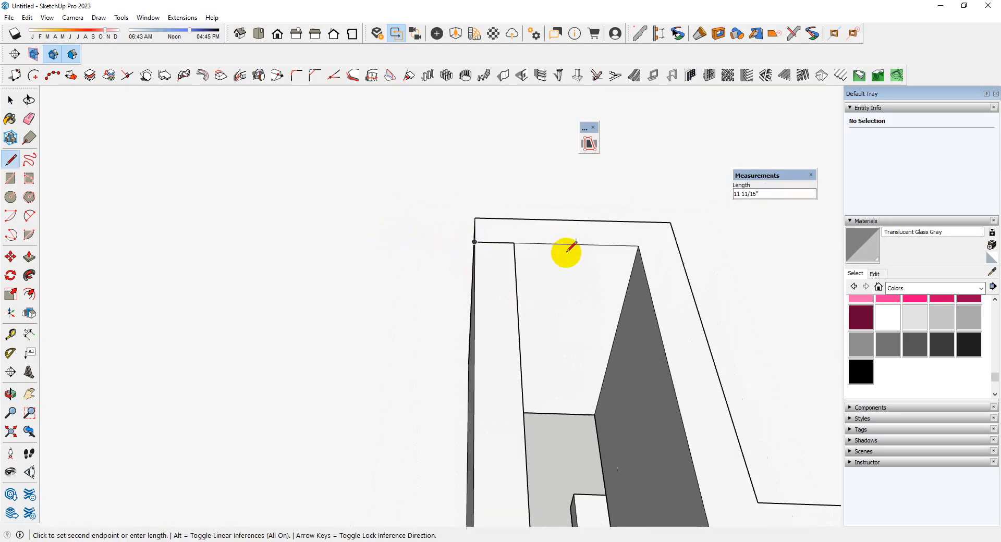
key(space)
Inside the roof group, draw lines across the parapet's top face on both sides of the porch canopy to separate its section
triple_click(501, 233)
scroll(509, 244, up, 2)
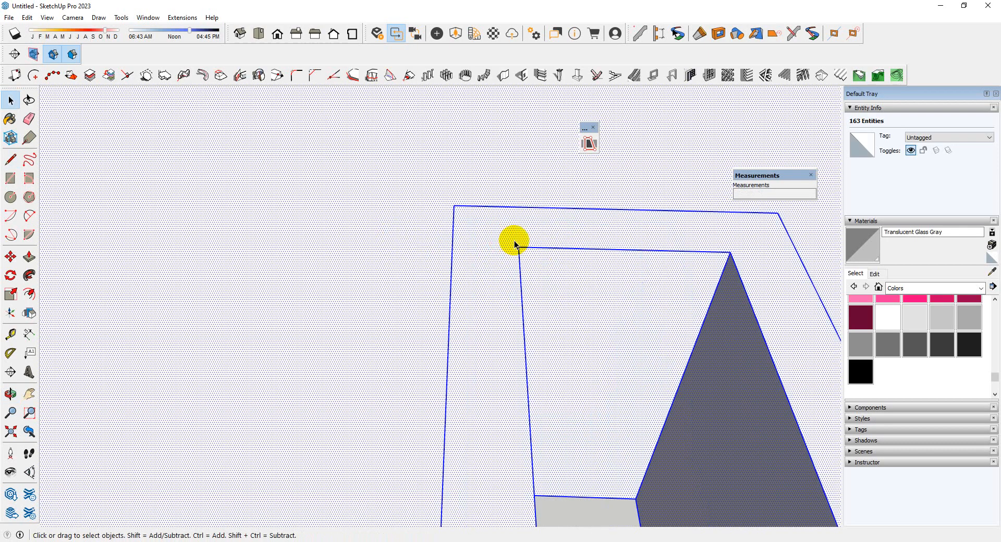
key(l)
click(519, 246)
click(452, 245)
scroll(623, 230, down, 7)
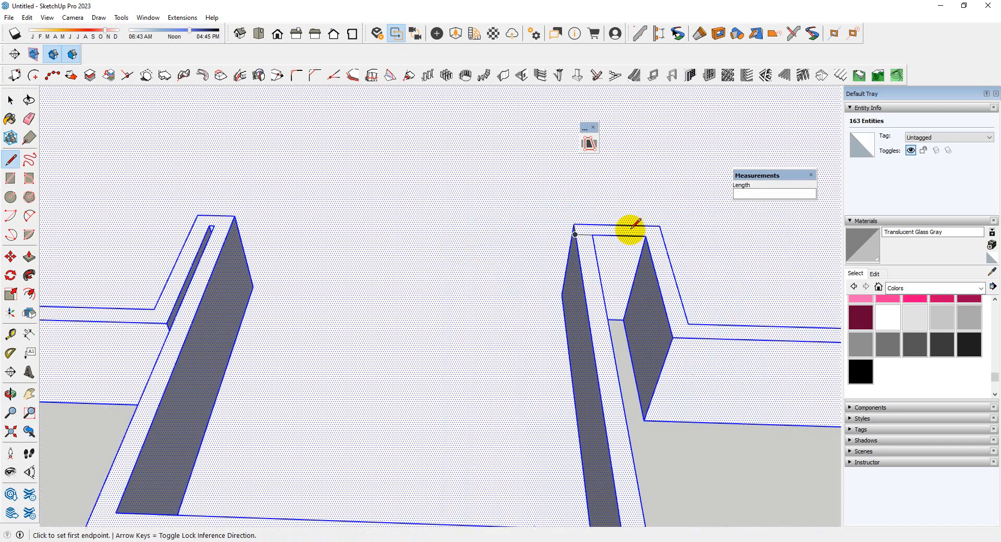
scroll(346, 241, up, 5)
click(497, 213)
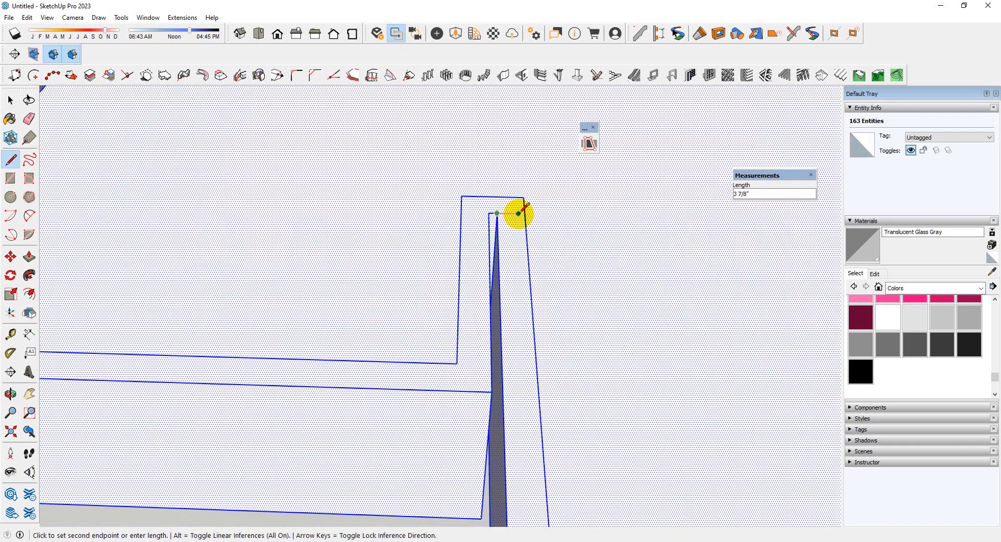
click(524, 212)
Push the separated parapet section around the porch canopy down 2' 6" to slab level and leave the group
scroll(362, 208, down, 4)
scroll(529, 307, up, 3)
key(space)
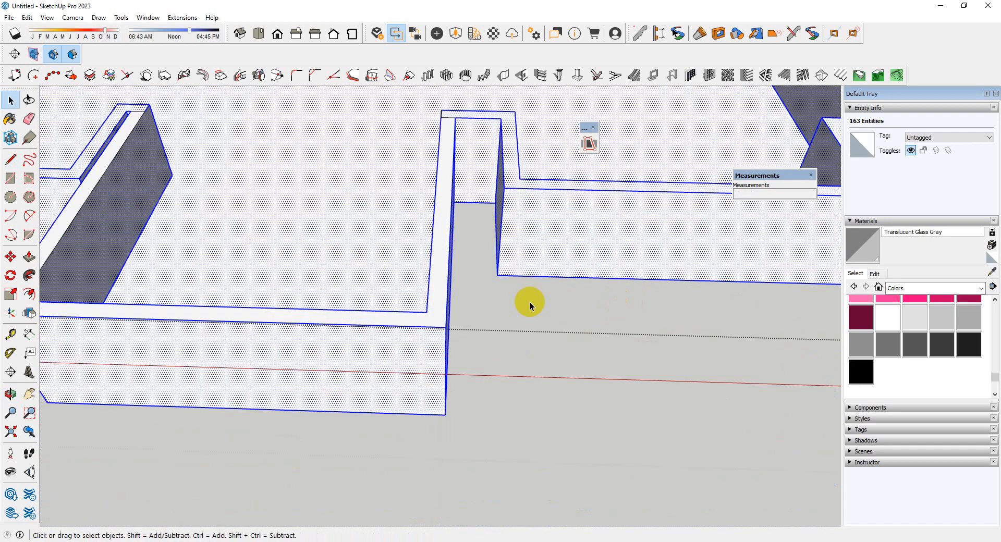
key(p)
click(440, 312)
click(353, 264)
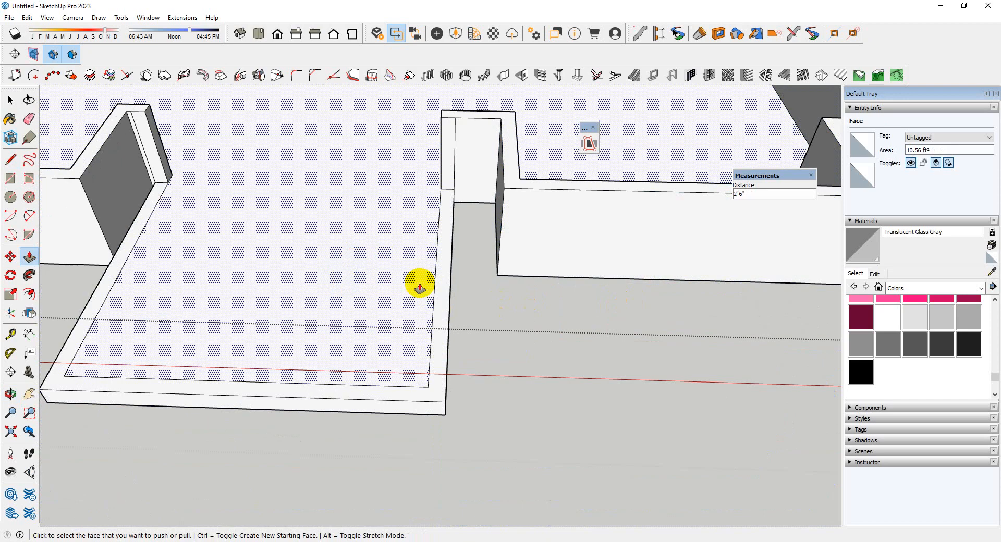
scroll(419, 288, down, 5)
key(space)
drag(407, 327, 600, 353)
key(space)
scroll(499, 270, up, 10)
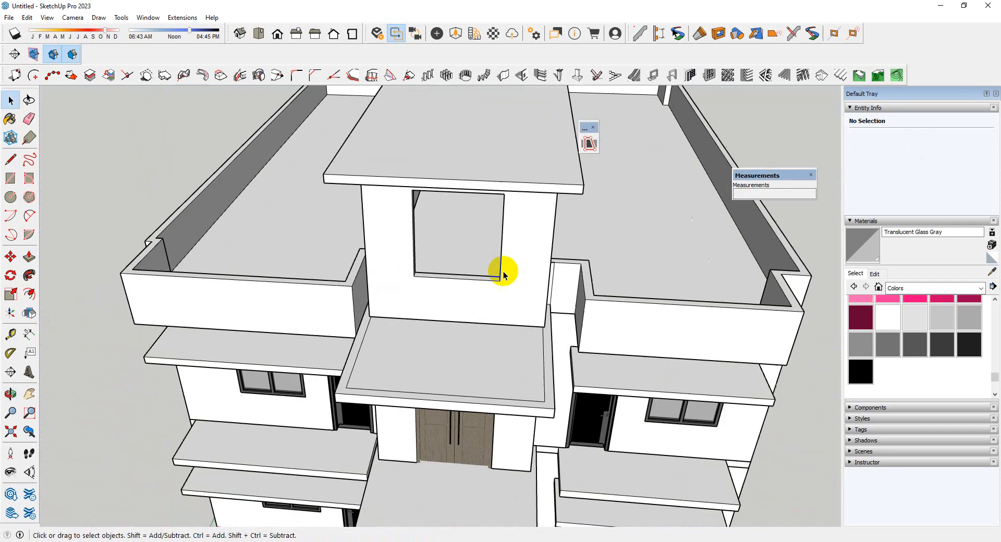
Reopen the roof group and Push/Pull the end face of the right parapet return to the tower wall
middle_drag(446, 251, 585, 263)
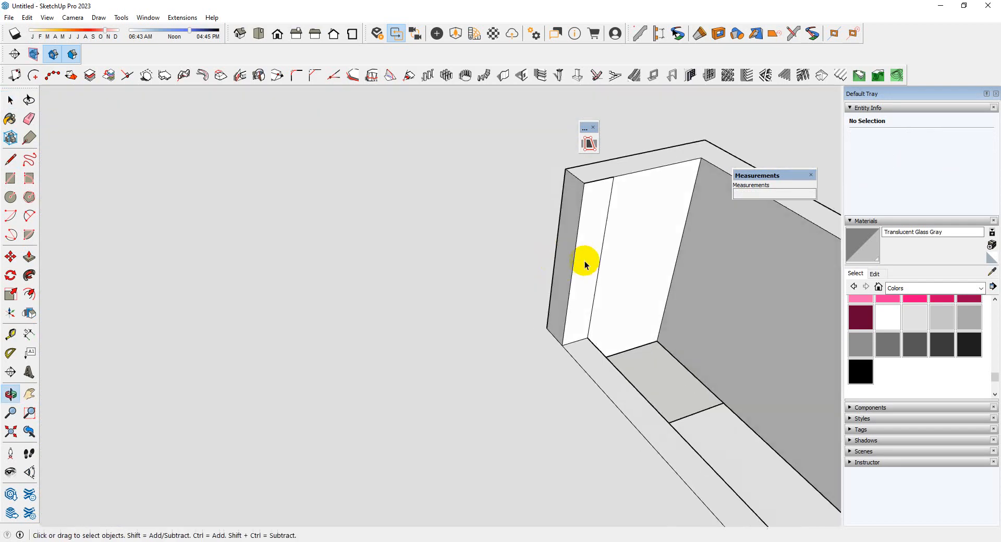
scroll(567, 250, up, 3)
double_click(568, 250)
click(571, 255)
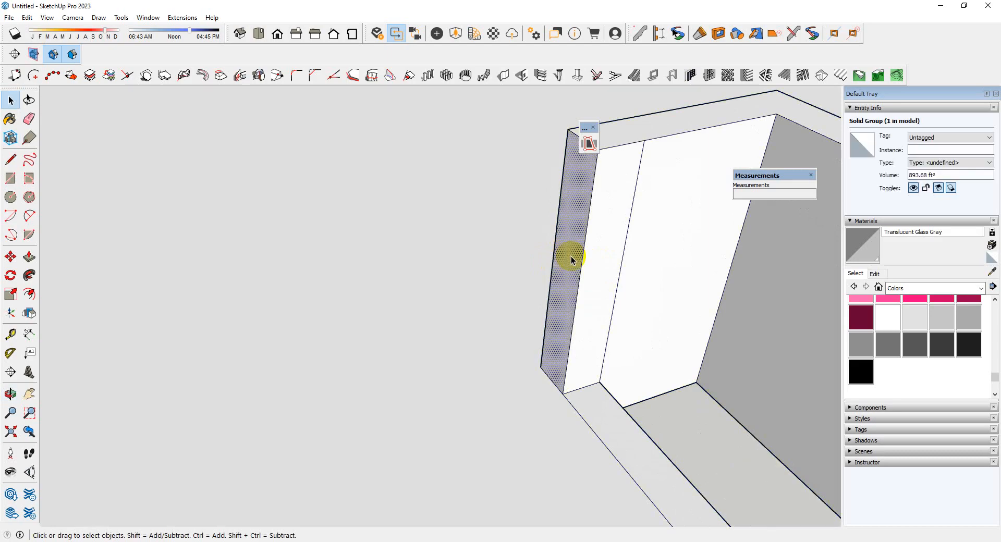
key(p)
click(571, 256)
middle_drag(633, 265, 290, 221)
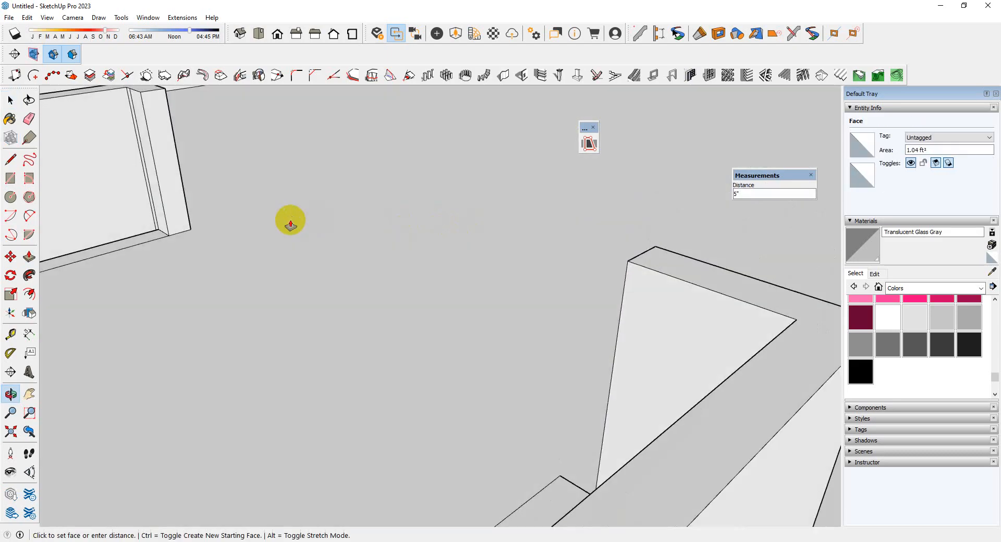
click(407, 257)
scroll(615, 233, down, 3)
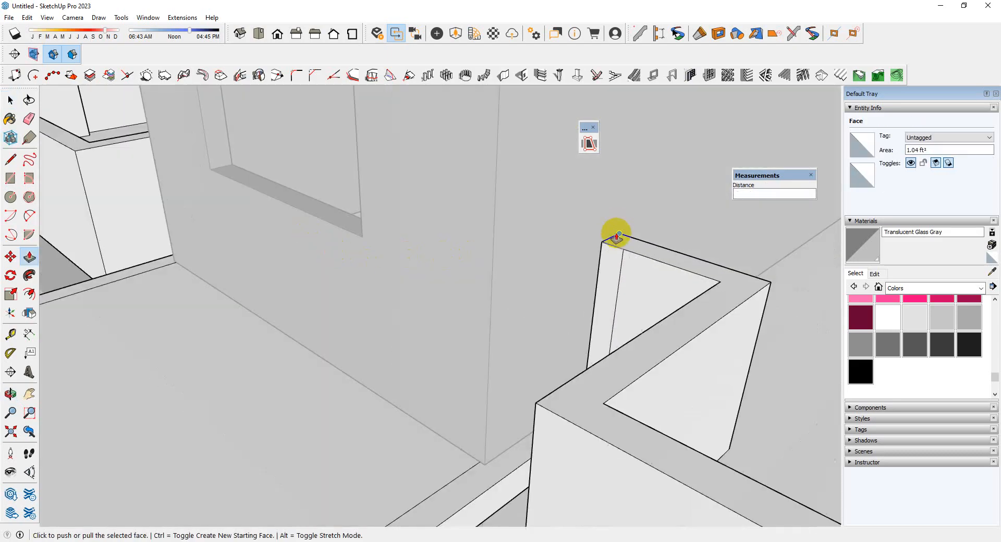
Erase the leftover vertical seam edge on the inner face of the parapet return beside the tower
mouse_move(571, 286)
middle_down()
mouse_move(664, 312)
mouse_move(659, 282)
mouse_move(706, 277)
mouse_move(591, 338)
middle_up()
scroll(659, 282, up, 3)
key(e)
scroll(670, 275, down, 3)
key(space)
scroll(397, 258, up, 3)
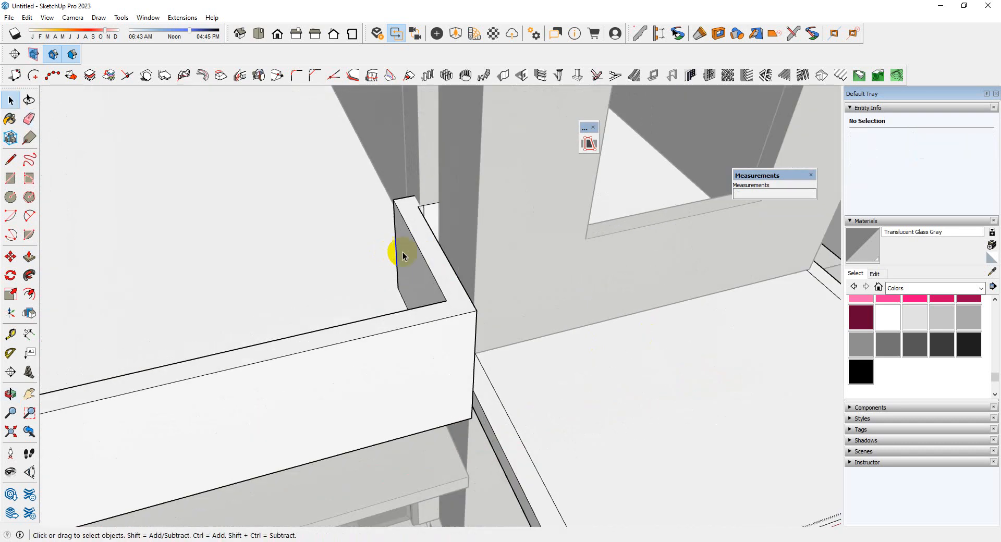
double_click(420, 245)
scroll(506, 254, down, 3)
middle_drag(506, 254, 480, 230)
scroll(480, 230, up, 4)
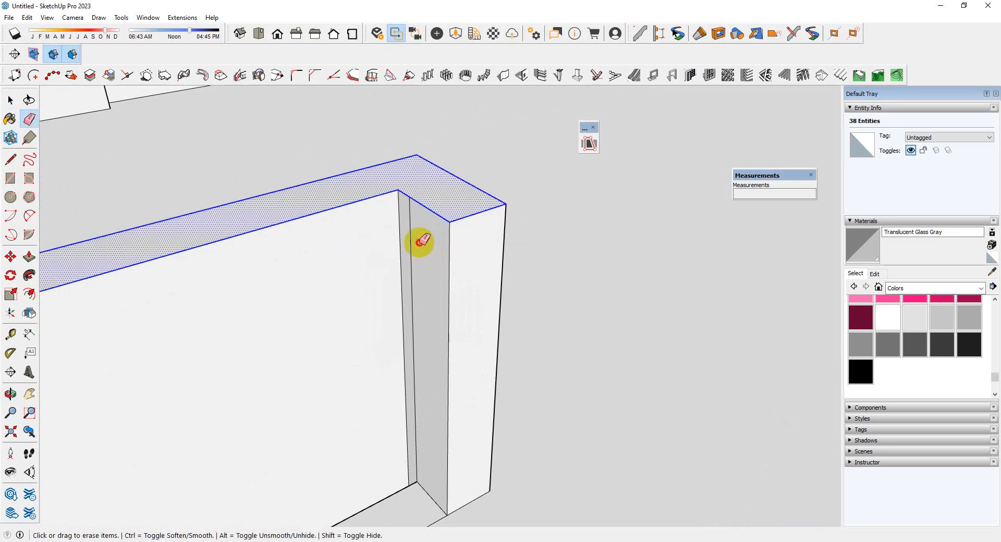
click(413, 234)
key(space)
Push/Pull the end face of the left parapet return beside the tower by 6"
key(p)
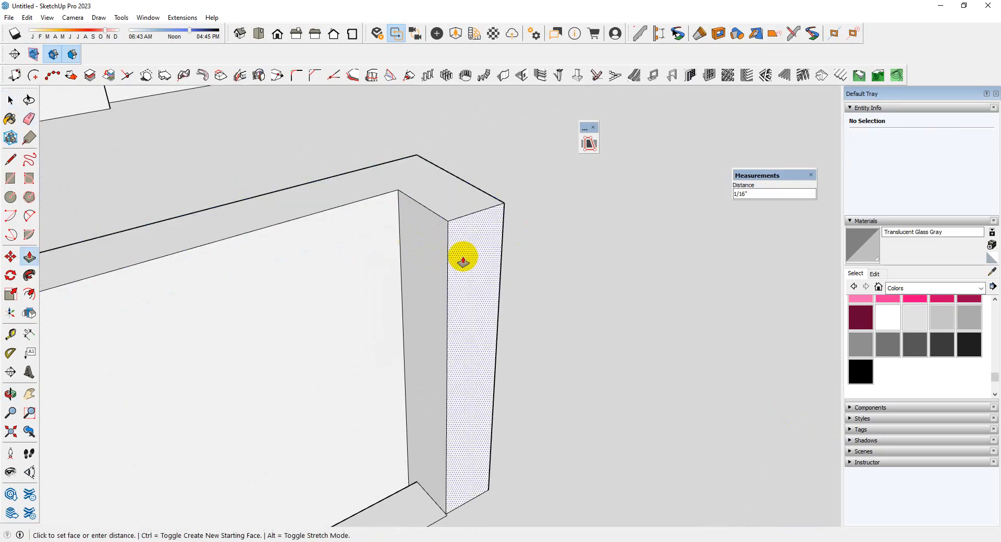
middle_drag(382, 259, 696, 255)
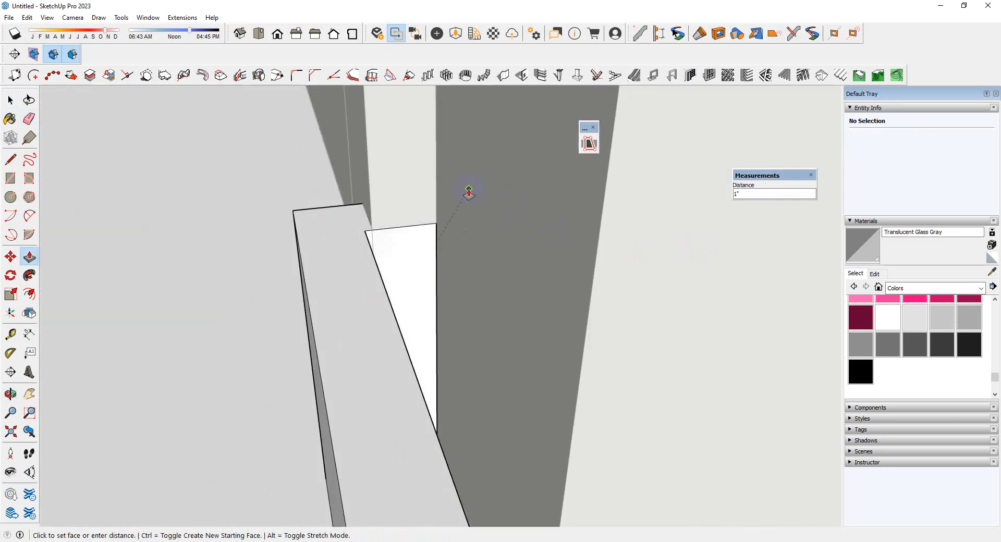
click(382, 155)
click(366, 127)
scroll(152, 163, down, 10)
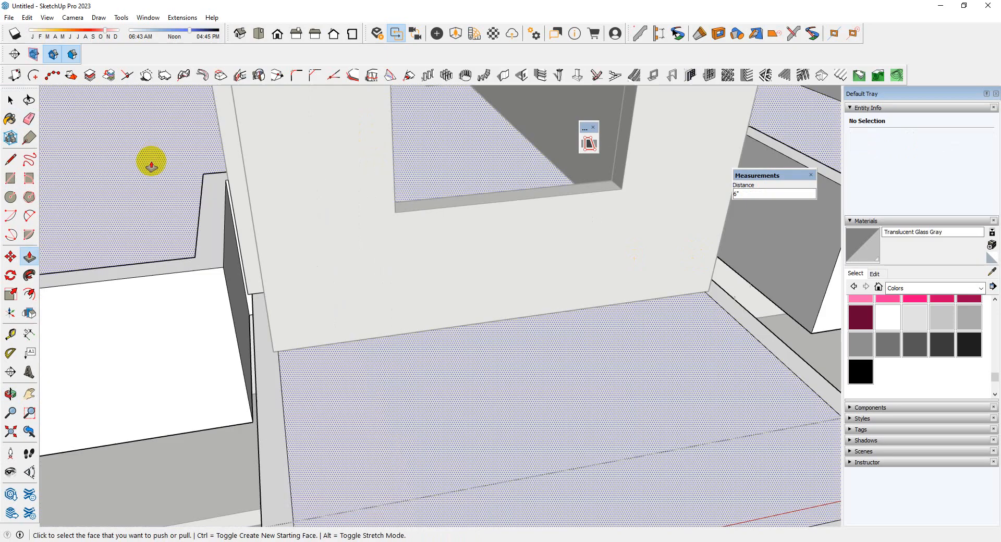
middle_drag(467, 250, 417, 270)
scroll(417, 270, down, 5)
key(space)
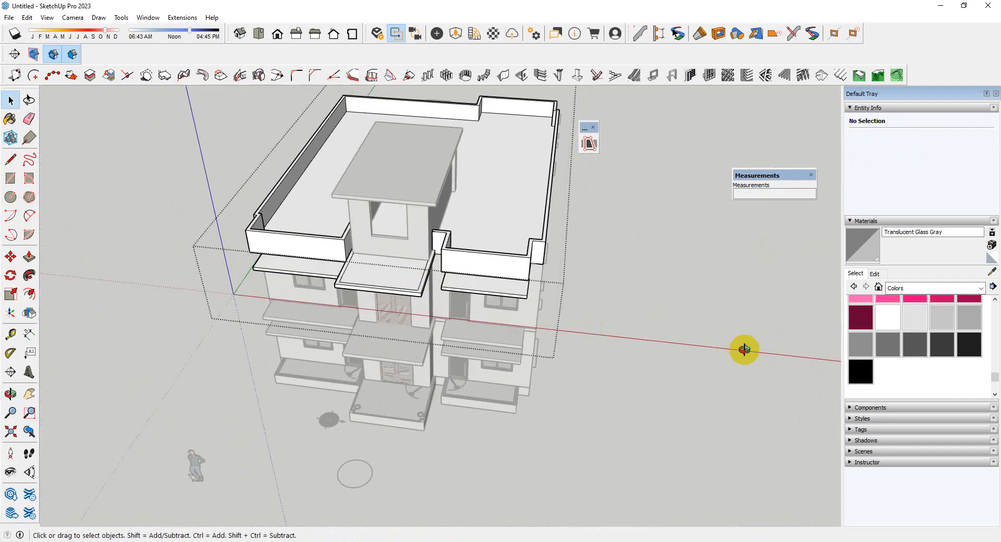
Open the roof group for editing at the slab over the upper entrance's double door
middle_drag(742, 351, 510, 437)
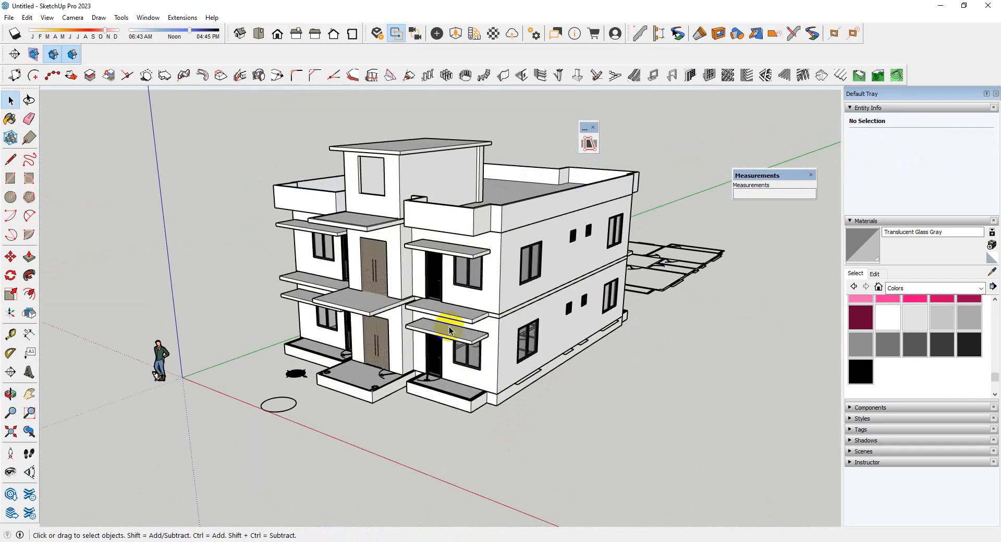
scroll(264, 166, up, 6)
middle_drag(264, 166, 518, 308)
scroll(518, 309, up, 4)
double_click(481, 341)
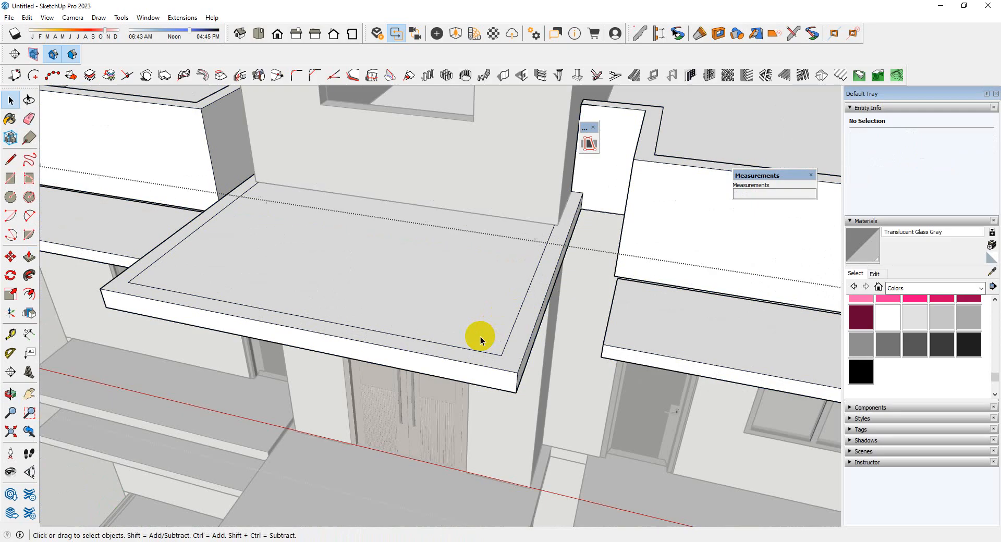
scroll(481, 341, down, 3)
scroll(443, 283, up, 2)
middle_drag(442, 283, 500, 257)
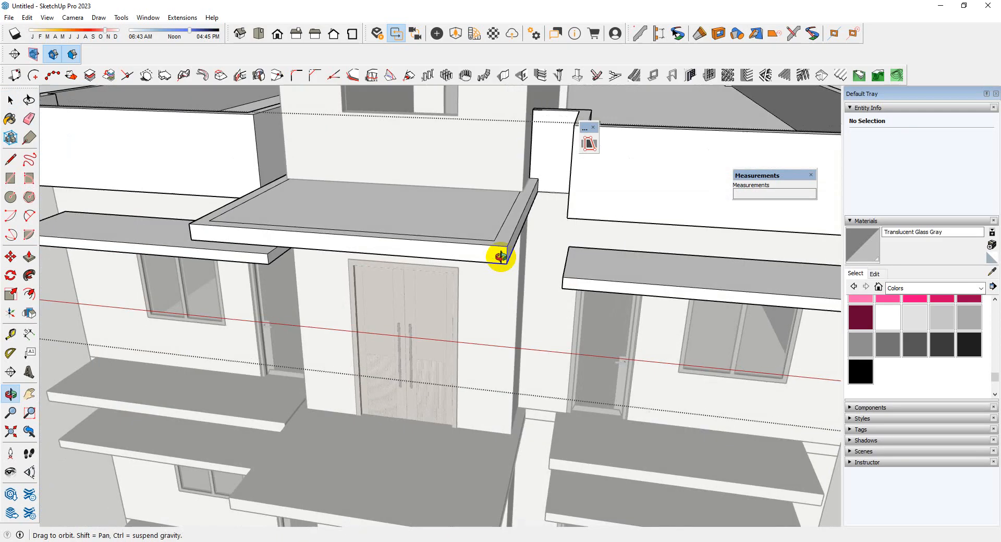
scroll(484, 236, down, 6)
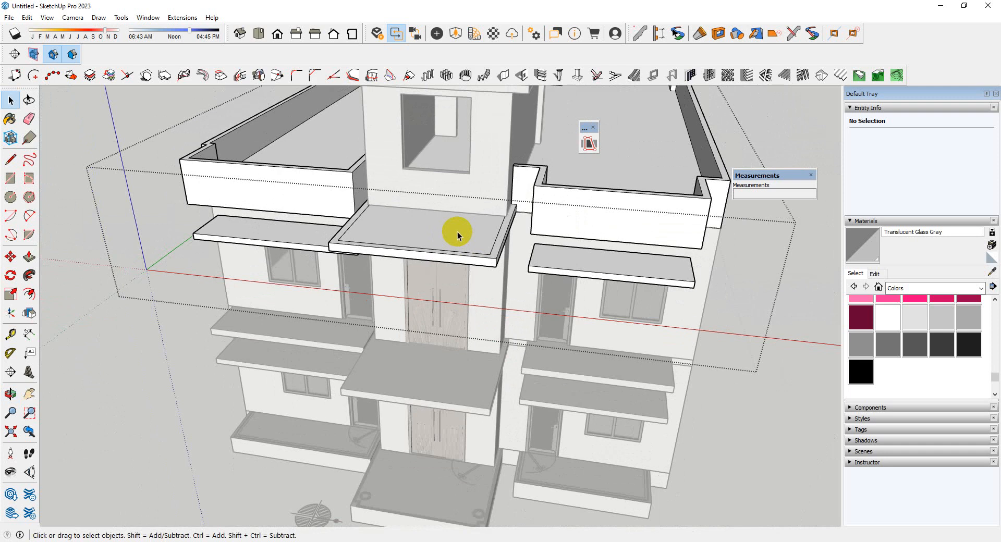
Erase the inset outline edges from the top face of the upper entrance canopy
double_click(462, 247)
scroll(462, 246, up, 3)
middle_drag(462, 247, 476, 321)
scroll(475, 321, up, 3)
key(e)
scroll(391, 406, down, 5)
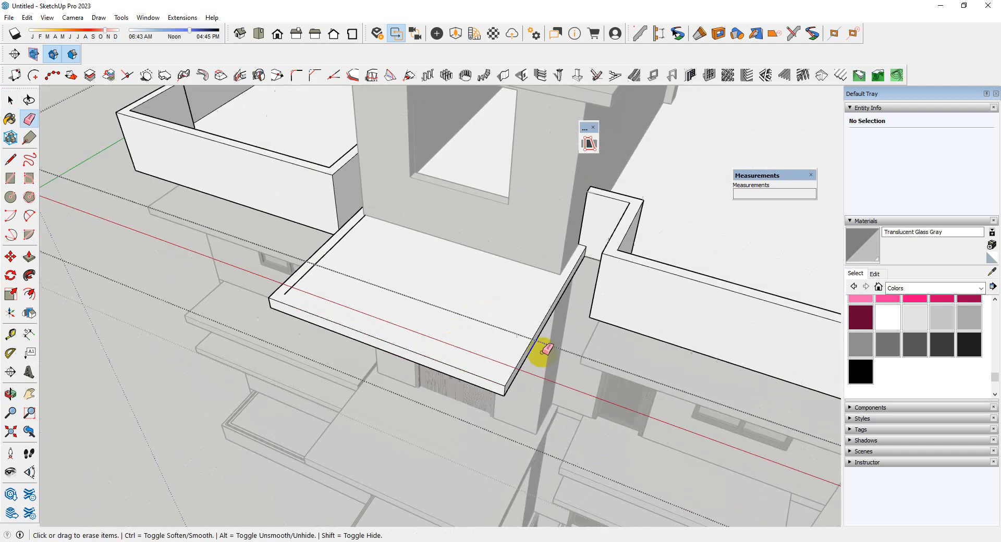
scroll(297, 259, up, 5)
drag(288, 228, 285, 251)
scroll(317, 345, down, 5)
scroll(485, 345, down, 2)
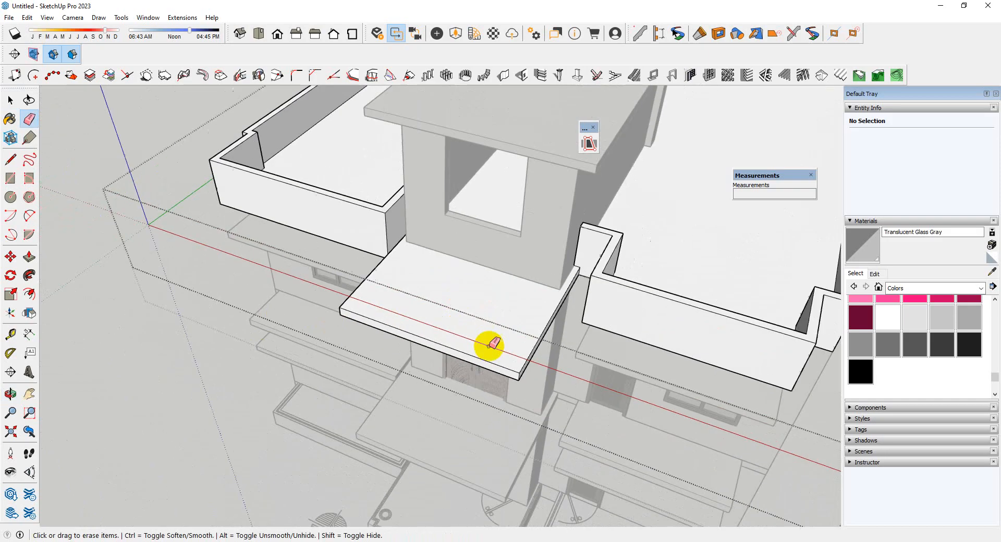
middle_drag(490, 346, 456, 320)
scroll(459, 342, up, 3)
key(p)
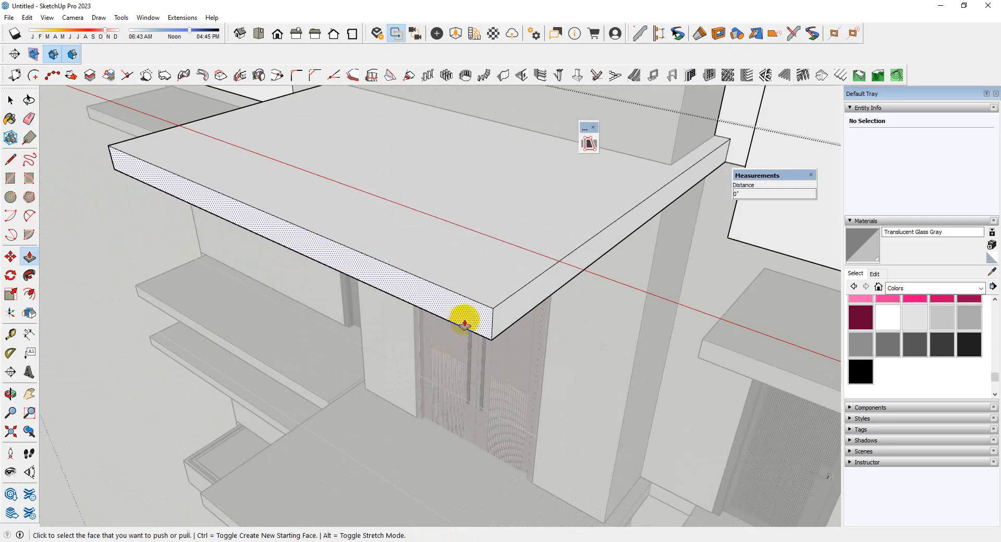
click(459, 319)
key(space)
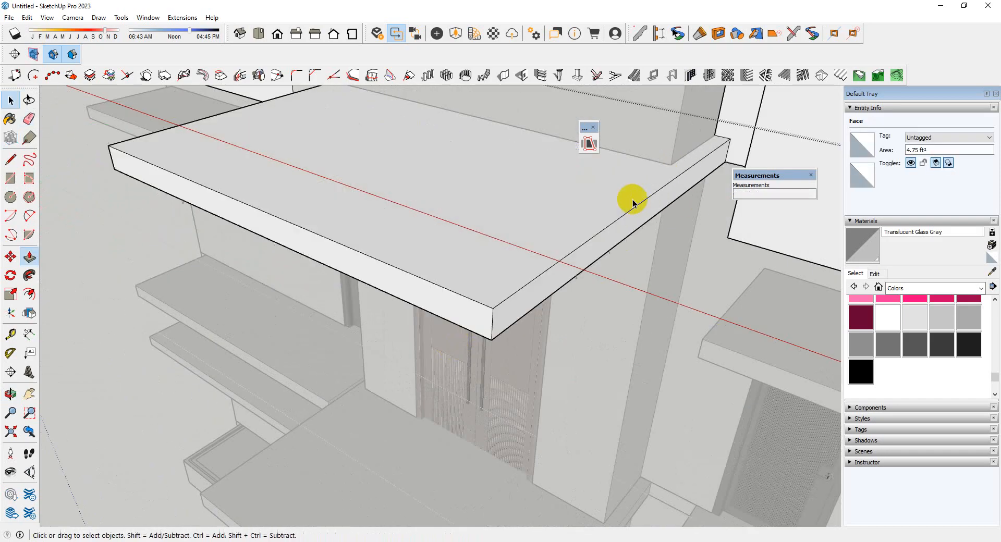
Draw a line across the canopy's top face along the base of the tower's front wall
scroll(579, 213, down, 3)
middle_drag(572, 219, 619, 334)
scroll(513, 270, up, 2)
scroll(505, 259, up, 3)
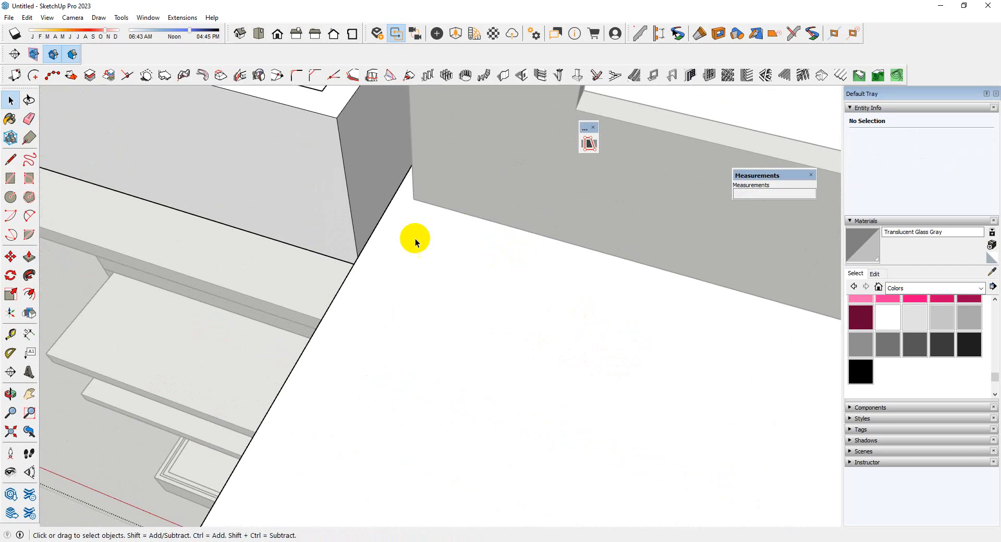
scroll(415, 242, down, 2)
key(l)
click(788, 316)
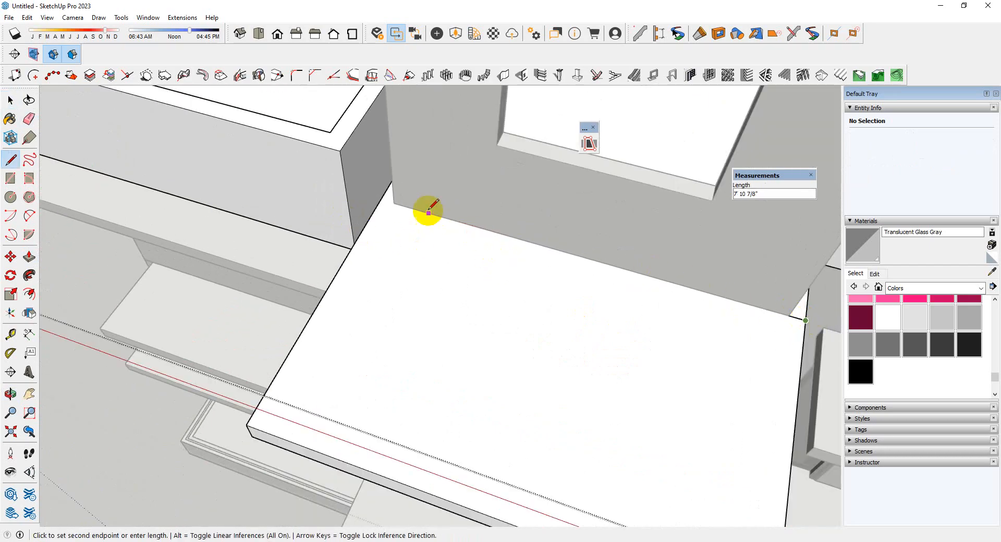
click(385, 199)
key(space)
Copy the canopy's top face with its edges, and Push/Pull the canopy's front face back 6' 2" to the tower wall
double_click(454, 313)
scroll(351, 247, down, 3)
middle_drag(535, 336, 509, 246)
scroll(505, 255, up, 2)
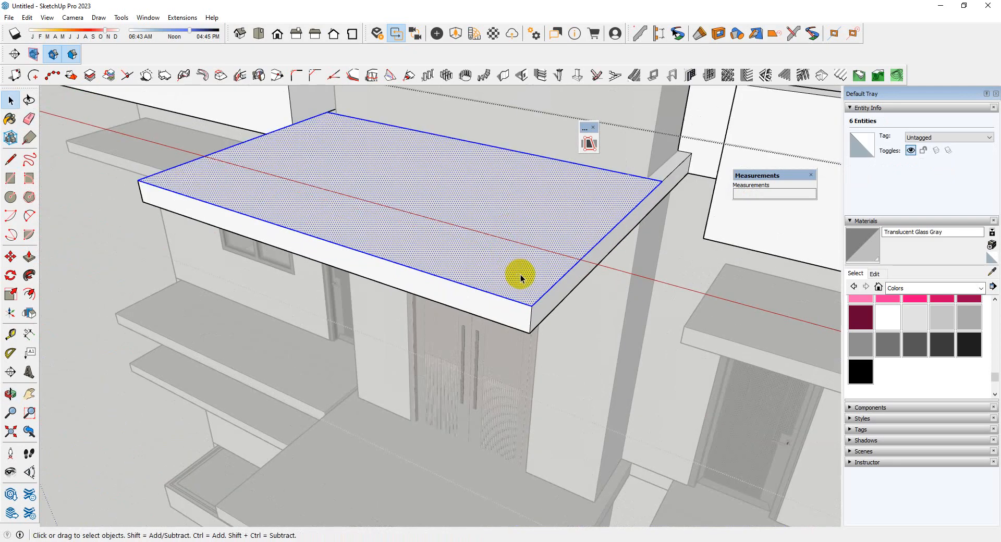
key(p)
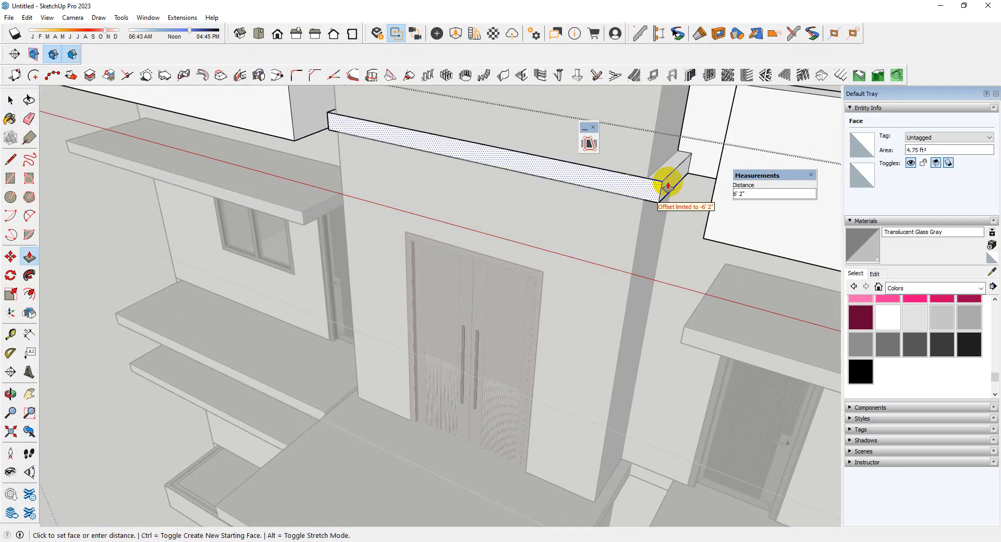
click(667, 186)
Push/Pull the side face of the remaining right canopy end inward 4" to the tower's side wall
scroll(667, 186, up, 3)
key(space)
double_click(659, 193)
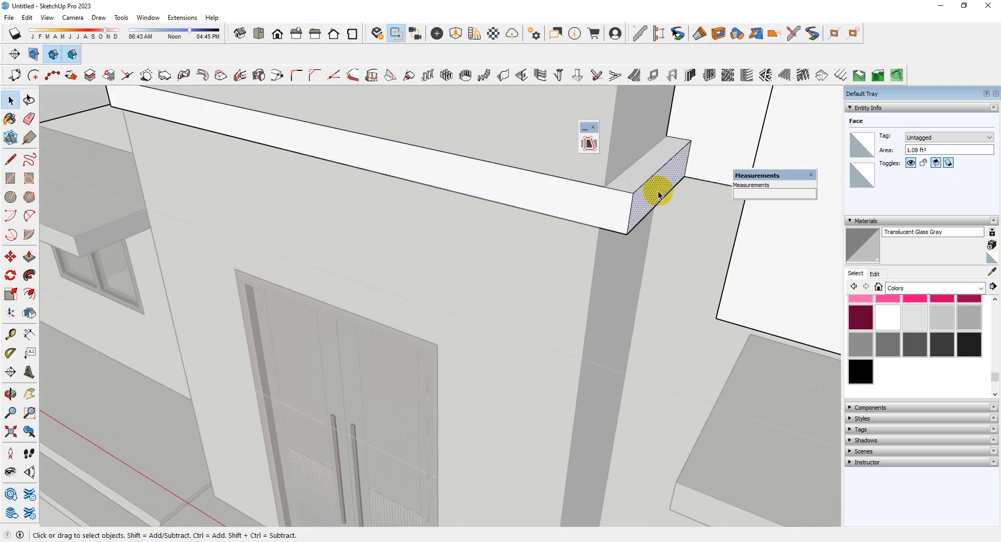
key(p)
click(653, 194)
middle_drag(592, 263, 460, 16)
scroll(404, 170, up, 5)
scroll(363, 168, up, 3)
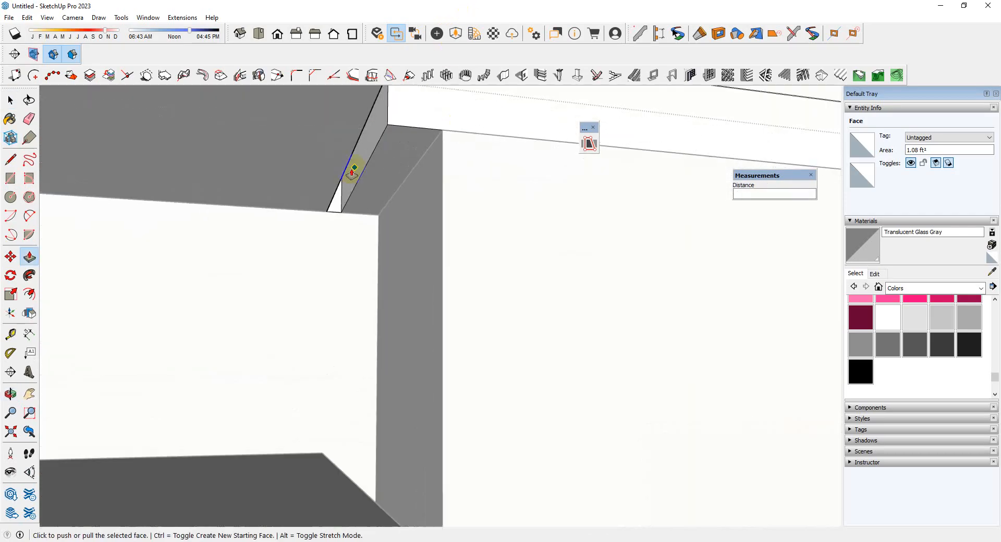
scroll(352, 173, up, 2)
key(space)
key(p)
click(380, 141)
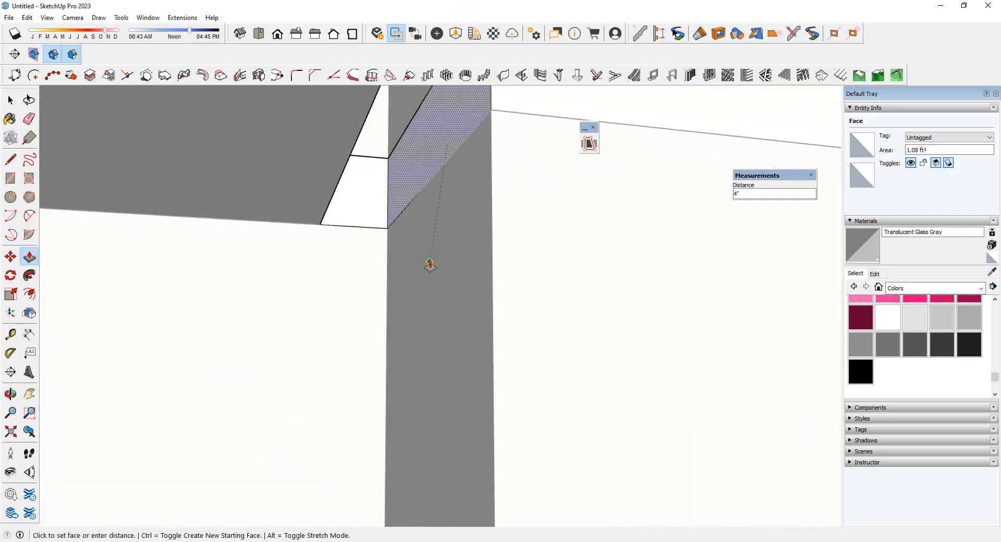
click(431, 265)
Leave the roof group and paste the copied canopy face in place
scroll(284, 309, down, 6)
mouse_move(283, 309)
middle_down()
mouse_move(480, 203)
mouse_move(338, 330)
mouse_move(391, 286)
middle_up()
scroll(338, 330, down, 3)
key(space)
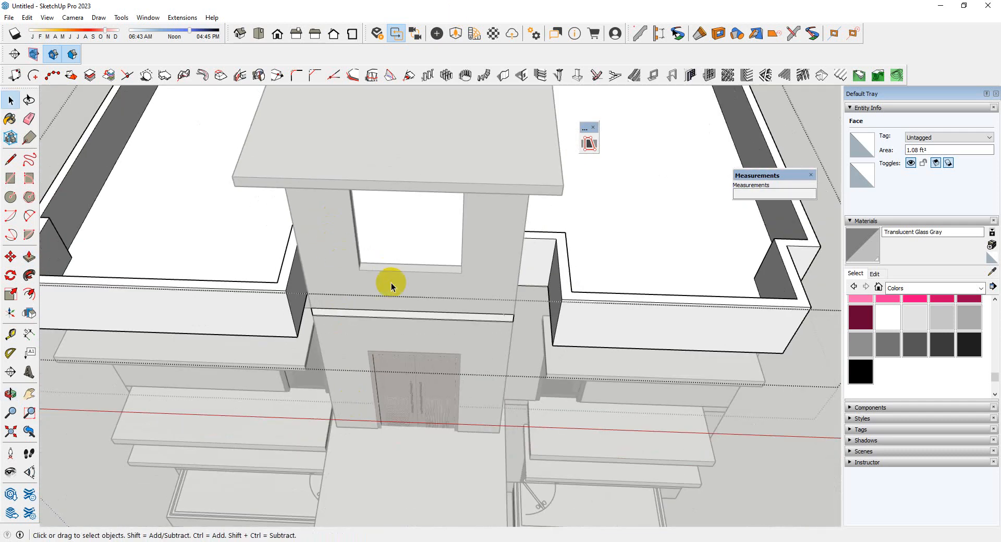
scroll(395, 313, up, 4)
middle_drag(416, 325, 439, 283)
scroll(439, 282, down, 3)
click(433, 291)
key(Escape)
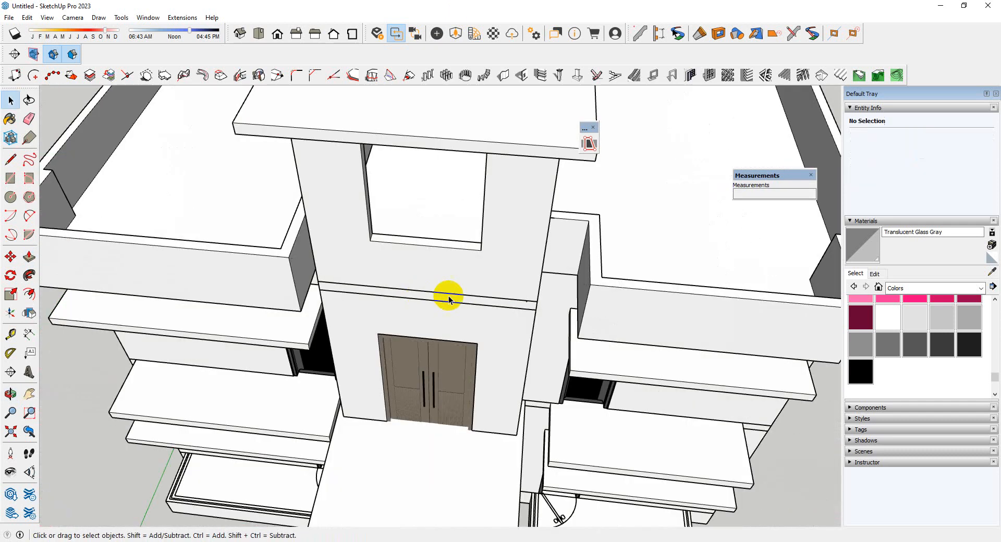
click(27, 18)
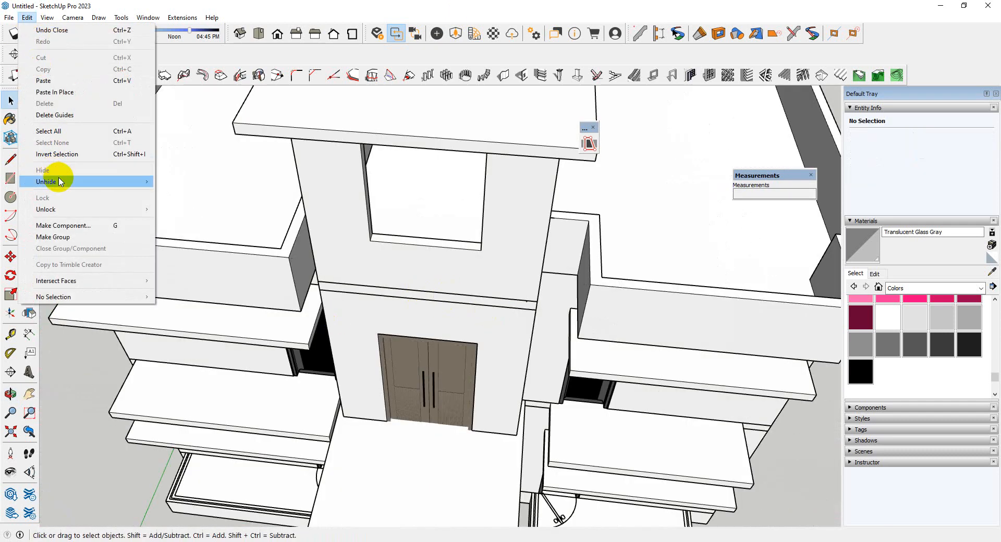
click(55, 93)
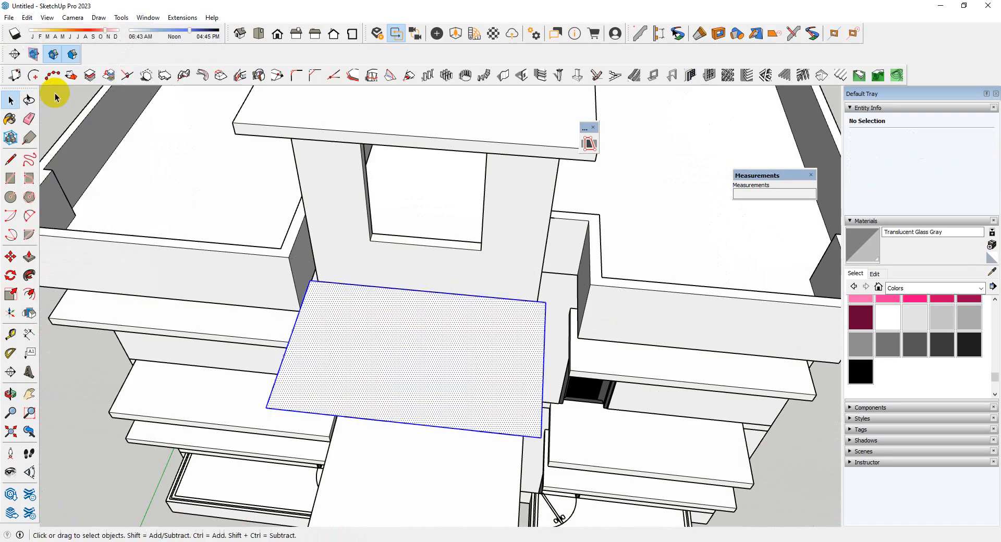
Make the pasted canopy face a group and open it for editing
scroll(548, 351, up, 3)
middle_drag(547, 350, 454, 355)
right_click(491, 391)
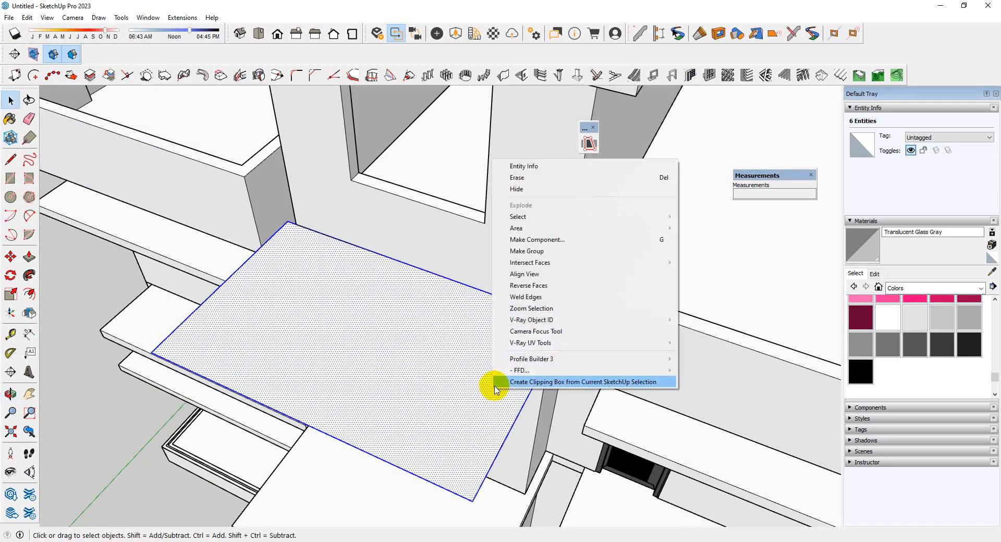
click(476, 251)
double_click(504, 381)
scroll(546, 368, up, 3)
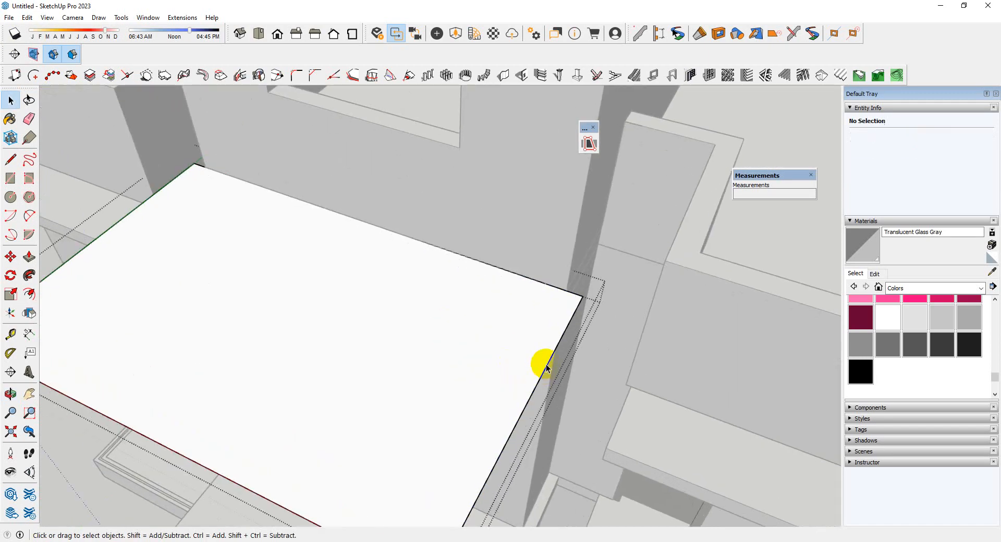
Move the canopy face's right edge inward to line up with the tower's right corner
click(546, 367)
scroll(588, 315, up, 2)
key(m)
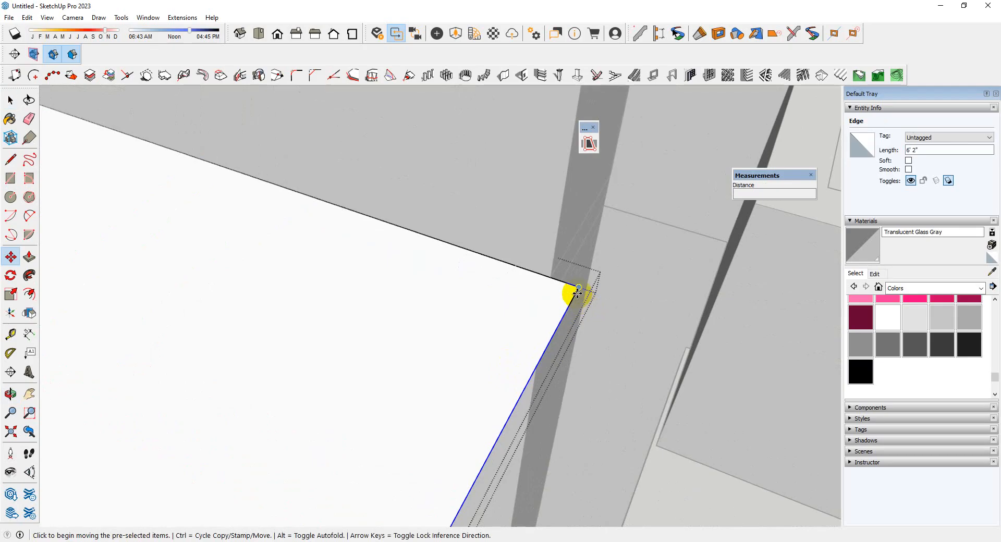
click(577, 288)
click(548, 277)
scroll(588, 316, down, 5)
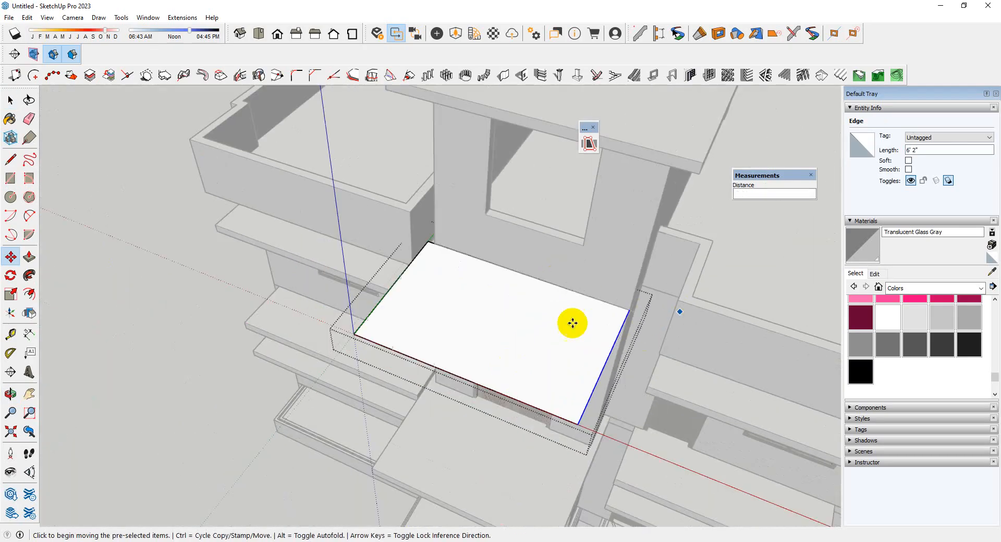
Move the canopy face's left edge inward to line up with the tower's left corner
scroll(411, 330, up, 5)
key(space)
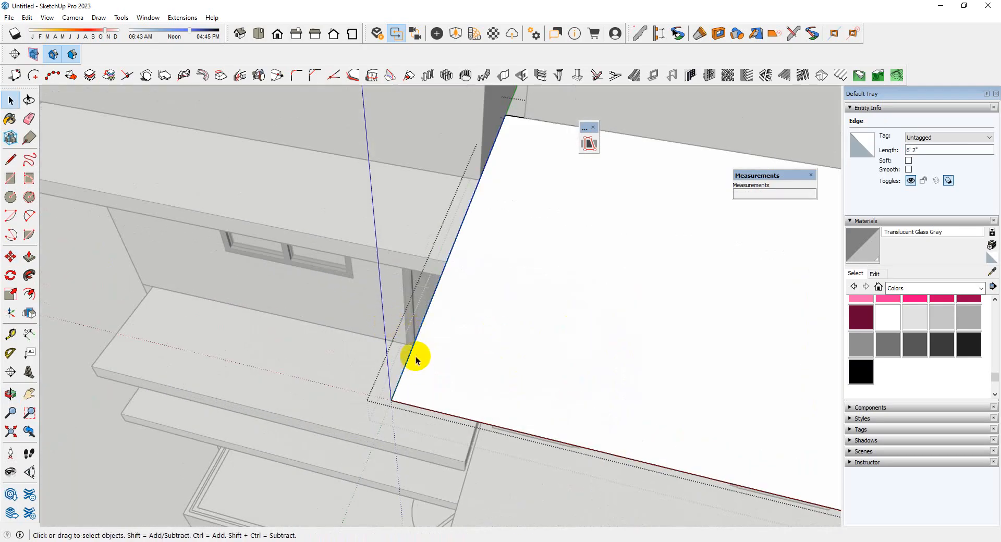
scroll(460, 172, up, 3)
key(m)
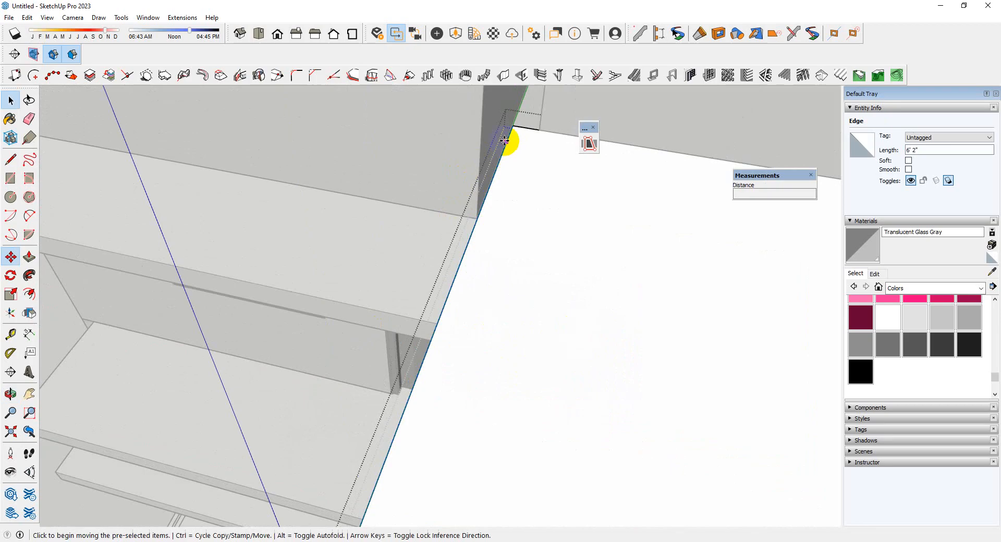
click(512, 127)
click(539, 130)
scroll(329, 183, down, 6)
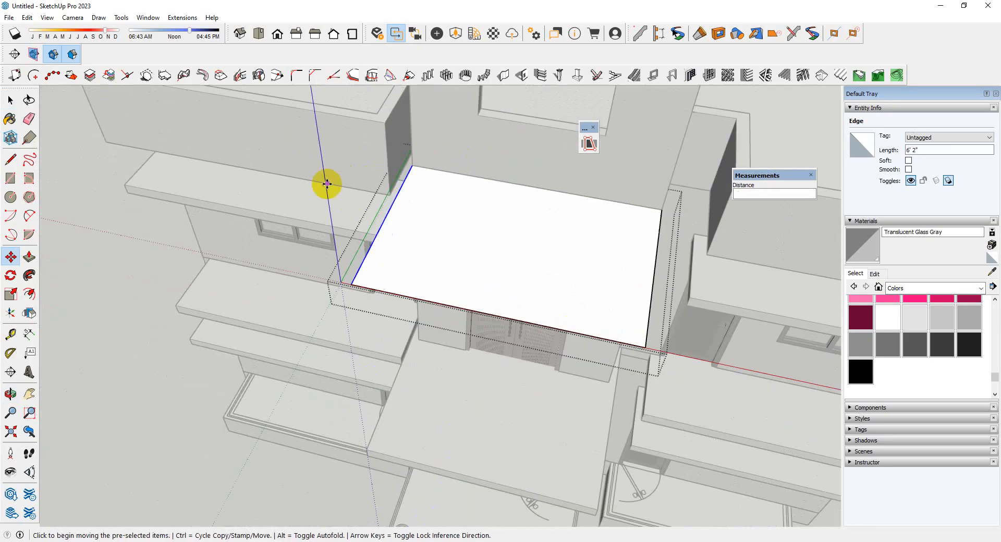
Create a hip roof from the canopy face with eaves overhang, vertical offset from wall plate level and fascia depth all set to 5
mouse_move(485, 219)
middle_down()
mouse_move(372, 166)
mouse_move(467, 112)
mouse_move(478, 201)
mouse_move(485, 175)
mouse_move(541, 181)
mouse_move(496, 138)
mouse_move(487, 241)
mouse_move(474, 190)
middle_up()
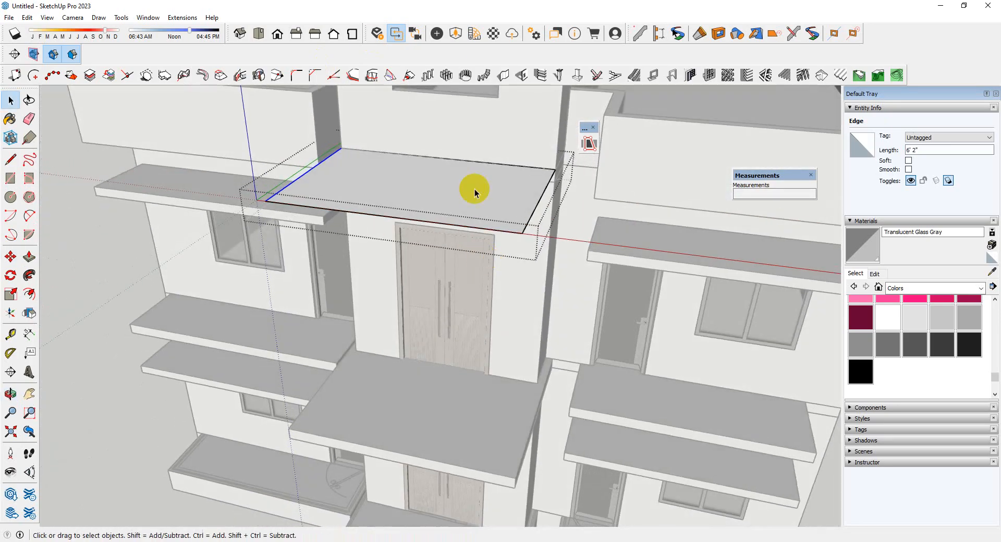
click(475, 190)
scroll(459, 192, down, 5)
scroll(450, 191, up, 4)
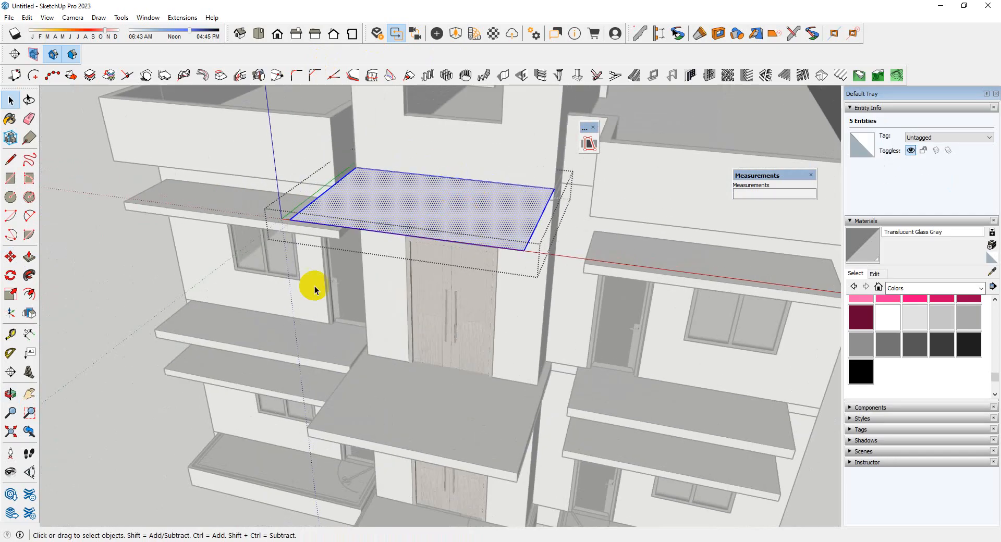
click(820, 77)
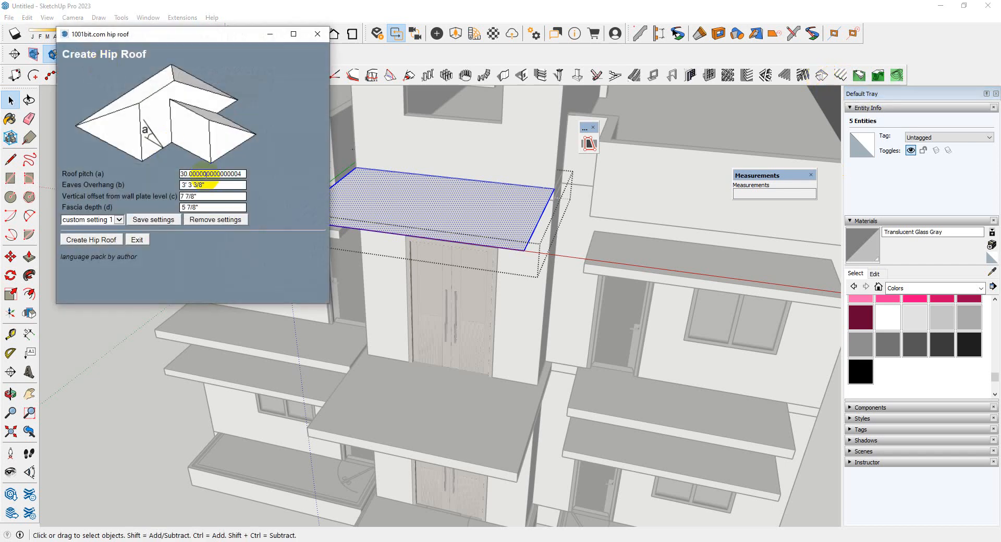
click(205, 185)
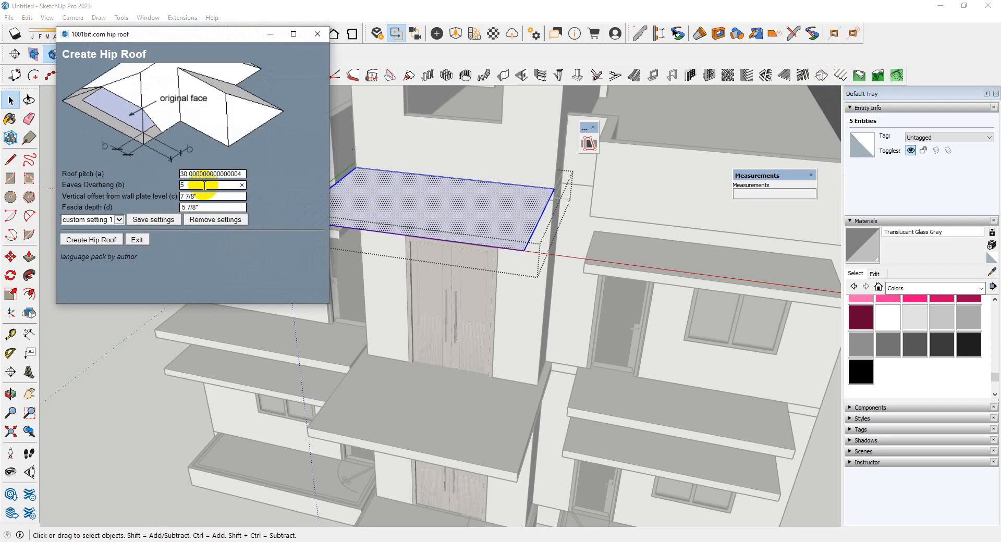
scroll(385, 323, down, 3)
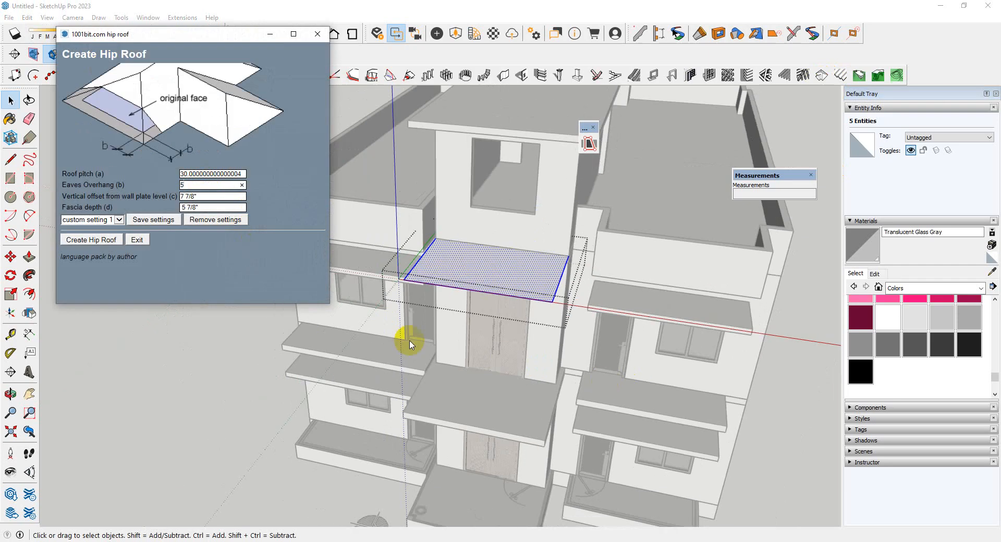
scroll(409, 261, up, 6)
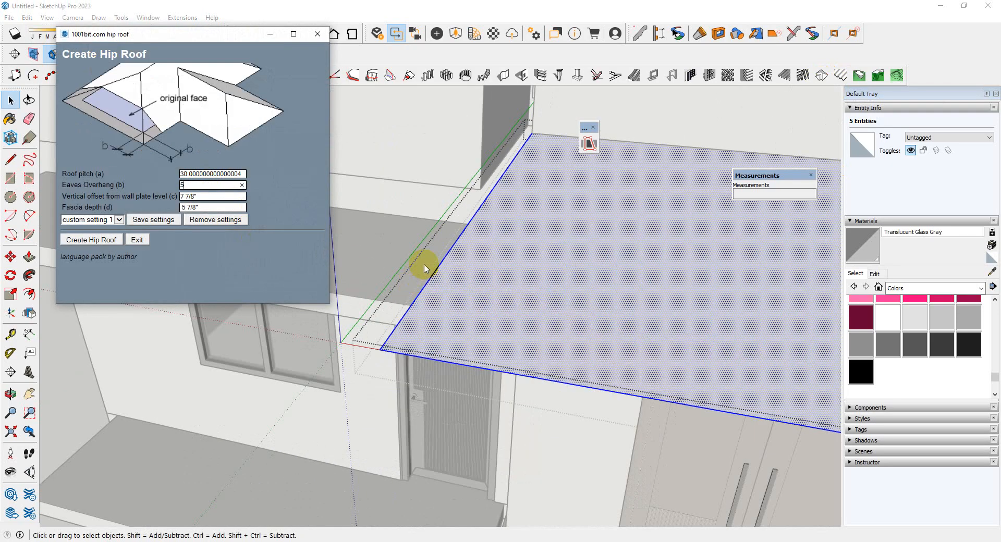
scroll(417, 274, down, 4)
scroll(380, 255, up, 1)
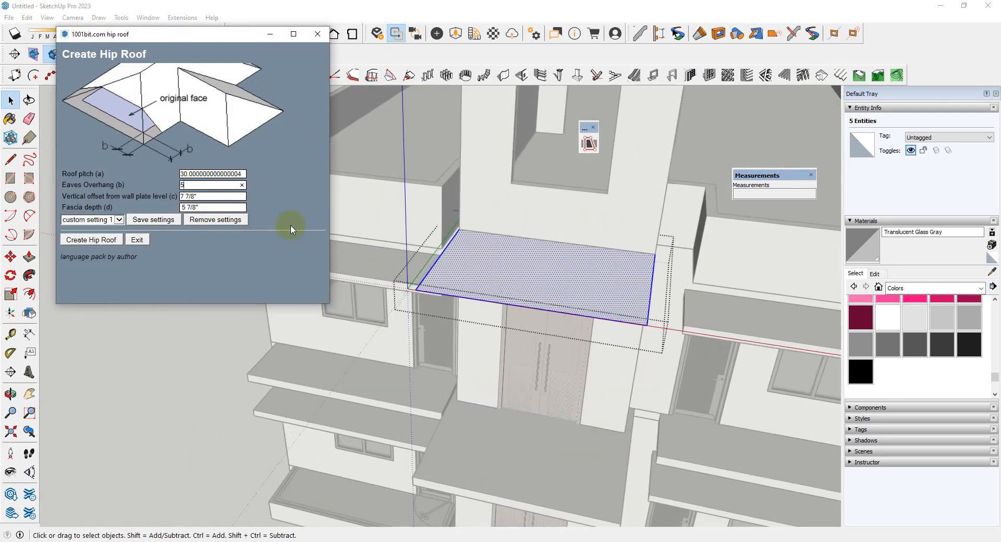
click(213, 197)
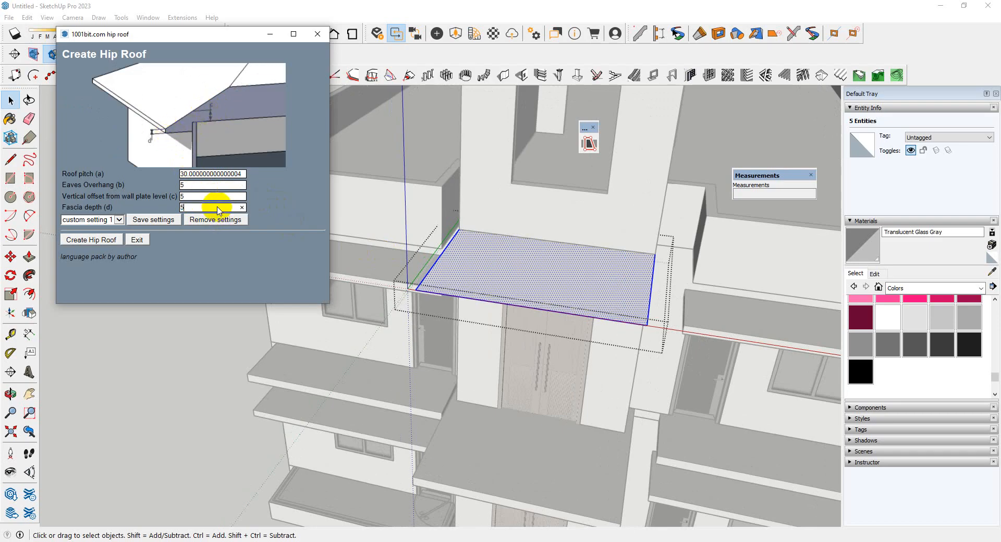
click(111, 239)
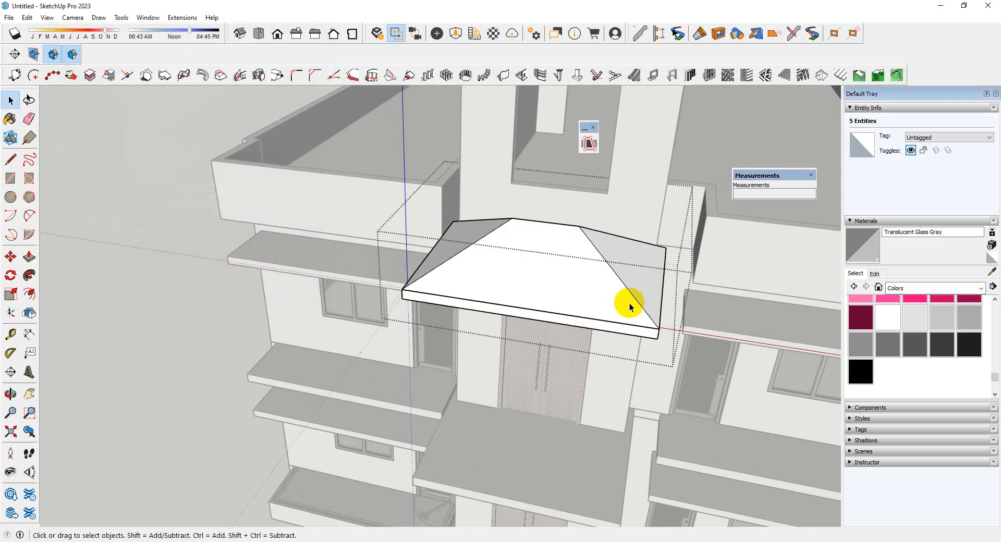
Undo the hip roof creation back to the flat canopy face
middle_drag(631, 301, 536, 373)
scroll(536, 374, up, 5)
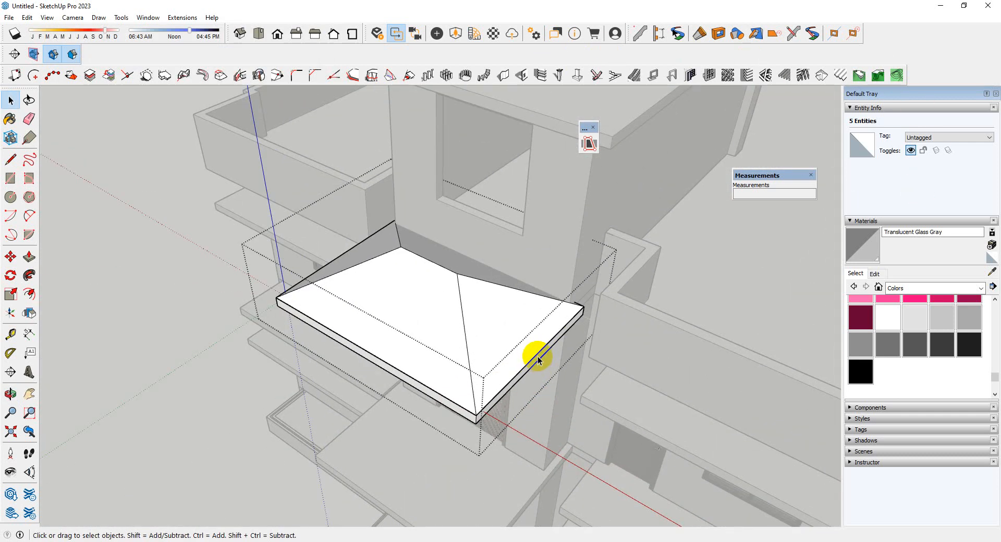
key(ctrl+z)
key(ctrl+z)
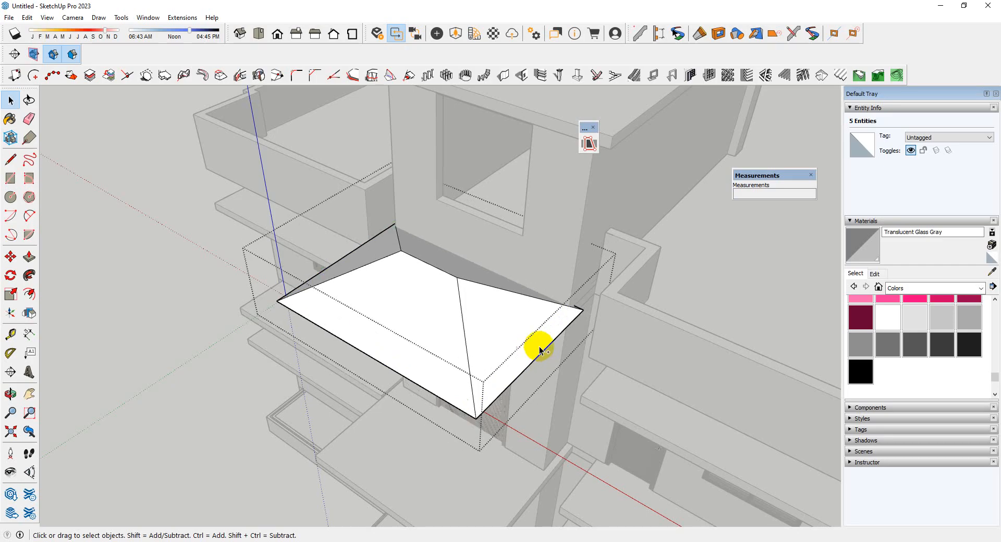
key(ctrl+z)
key(ctrl+z)
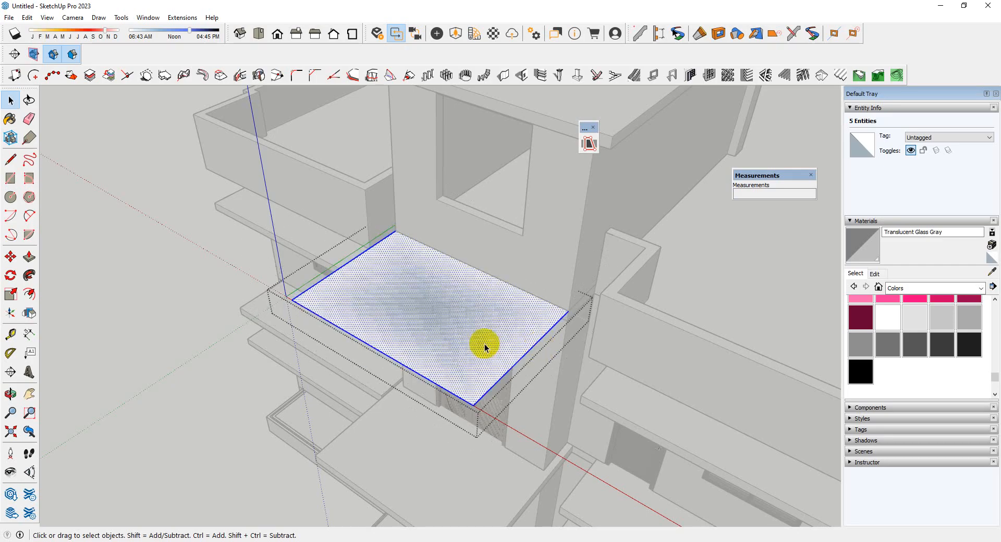
Hide the rest of the model and copy the canopy face along the green axis so both faces share an edge
key(i)
scroll(486, 347, down, 2)
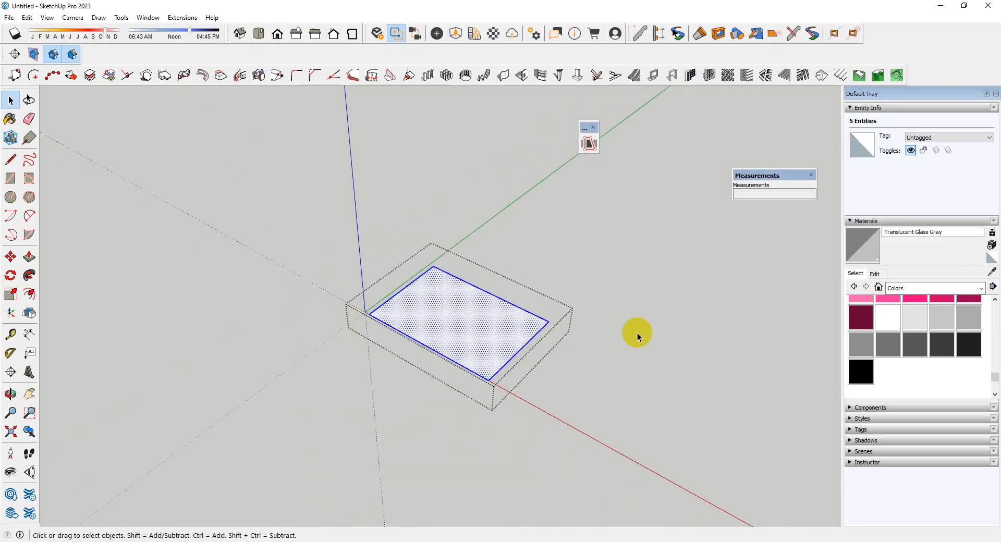
middle_drag(637, 334, 468, 368)
scroll(469, 368, up, 3)
key(m)
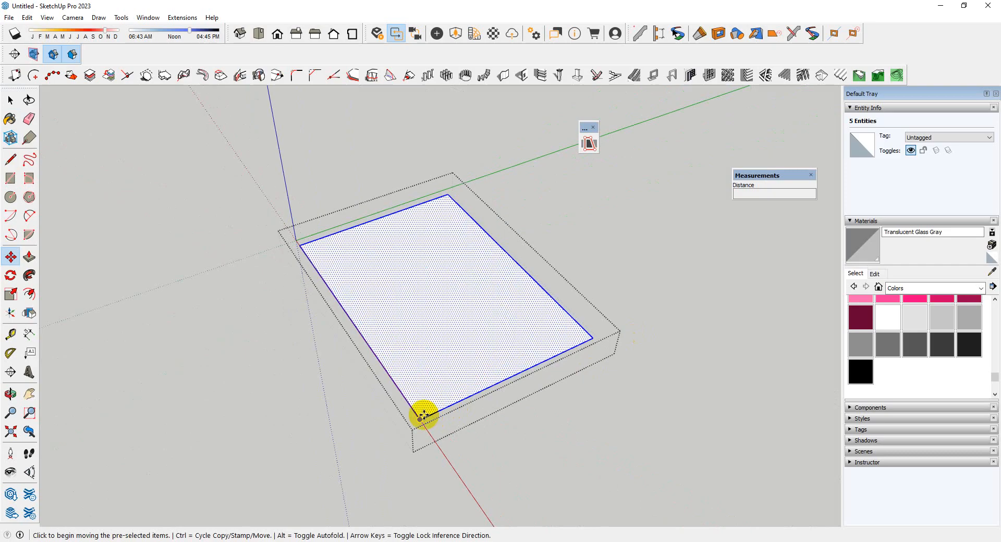
key(ctrl)
click(420, 418)
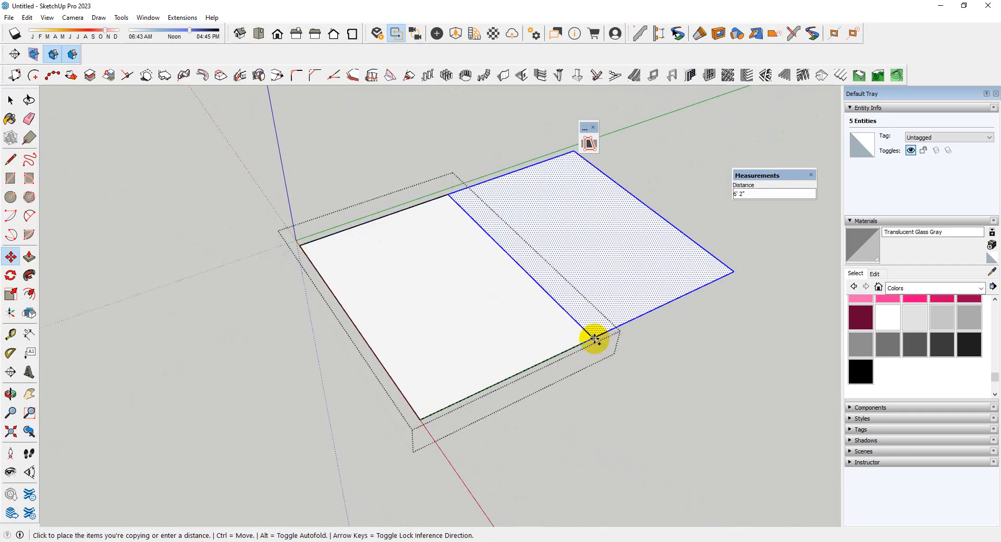
click(595, 339)
Erase the shared edge between the two canopy faces to merge them into one face
scroll(563, 341, down, 2)
middle_drag(539, 342, 423, 323)
key(space)
scroll(509, 328, up, 3)
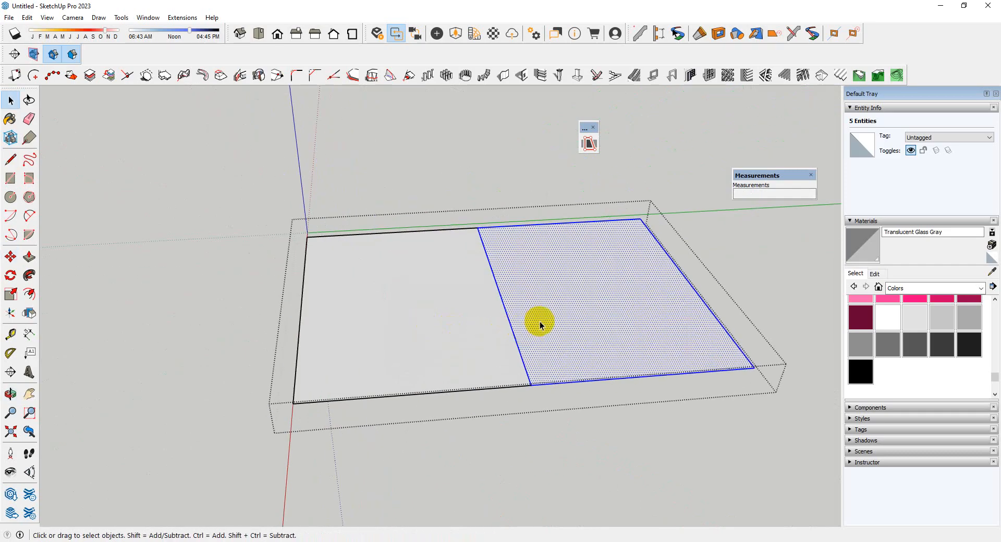
key(e)
drag(540, 326, 474, 333)
scroll(519, 308, down, 3)
middle_drag(519, 308, 554, 322)
Create a hip roof from the merged canopy face, keeping the 30° pitch and the 5" overhang, offset and fascia settings
key(space)
click(558, 393)
scroll(559, 386, down, 3)
mouse_move(563, 354)
middle_down()
mouse_move(604, 352)
mouse_move(768, 94)
mouse_move(585, 418)
middle_up()
scroll(579, 417, up, 3)
double_click(551, 299)
double_click(551, 299)
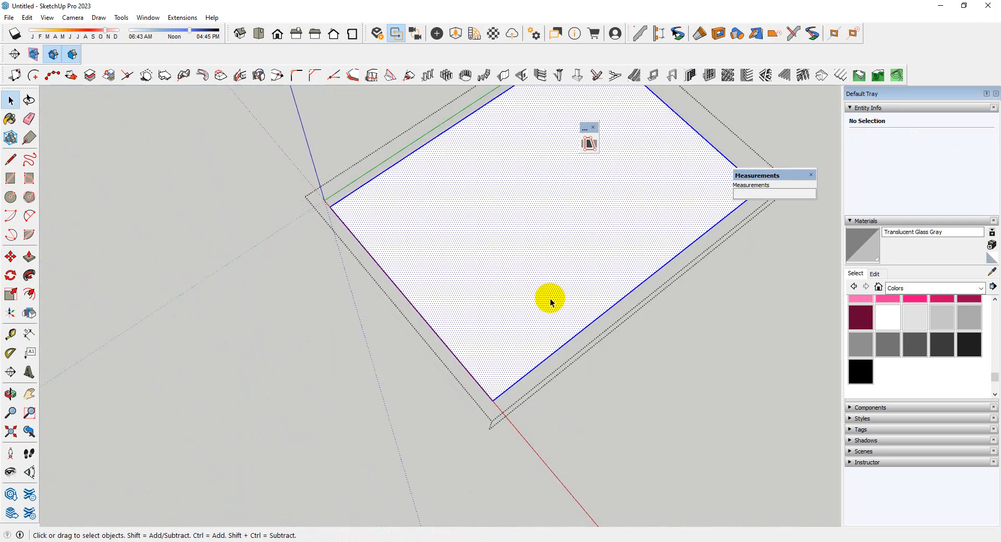
scroll(296, 381, down, 2)
middle_drag(296, 382, 461, 270)
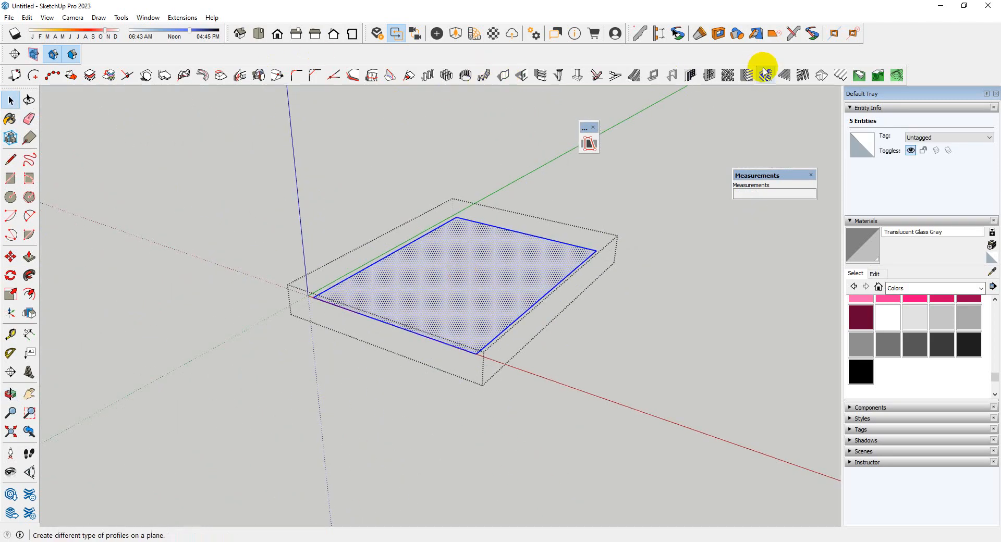
click(827, 82)
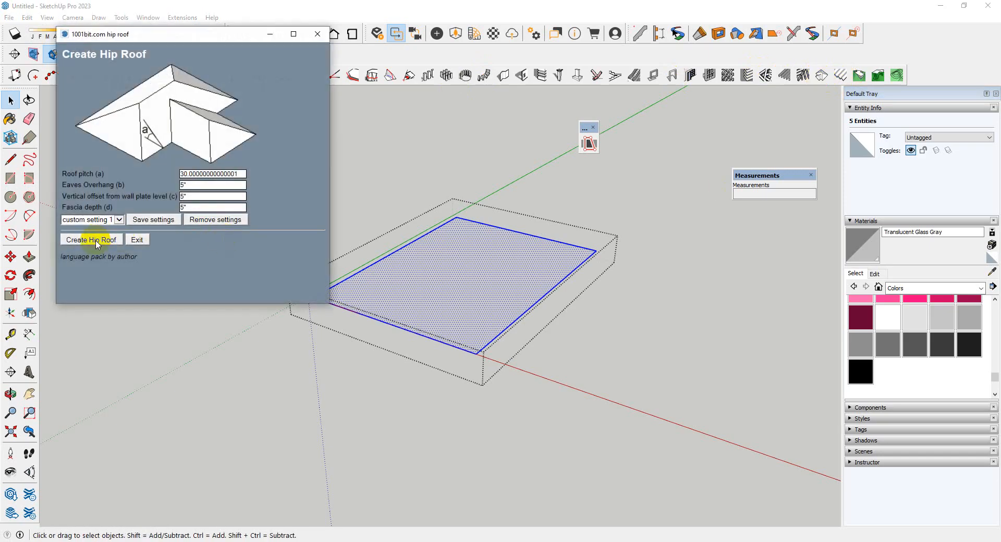
click(95, 241)
mouse_move(596, 349)
middle_down()
mouse_move(615, 344)
mouse_move(579, 39)
mouse_move(719, 256)
mouse_move(585, 346)
middle_up()
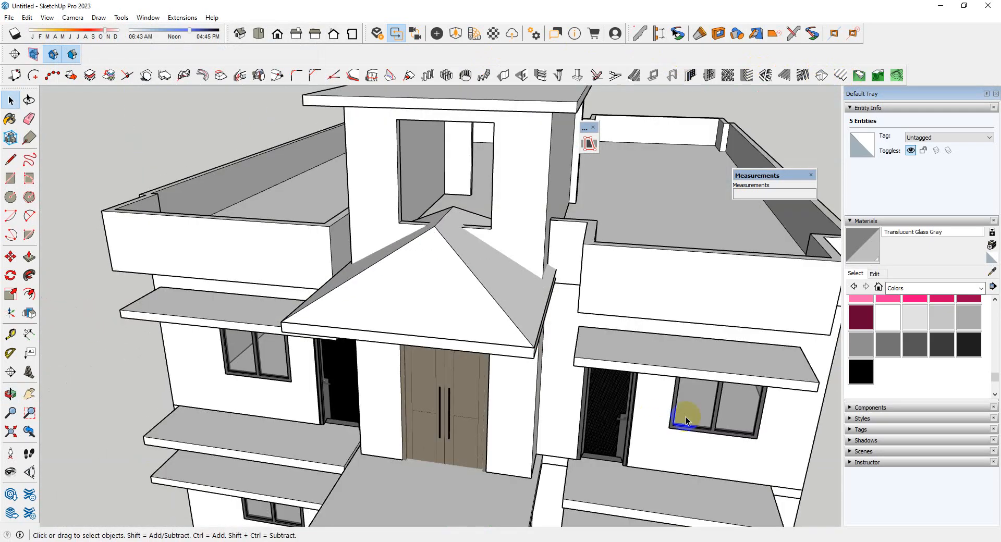
middle_drag(686, 417, 487, 401)
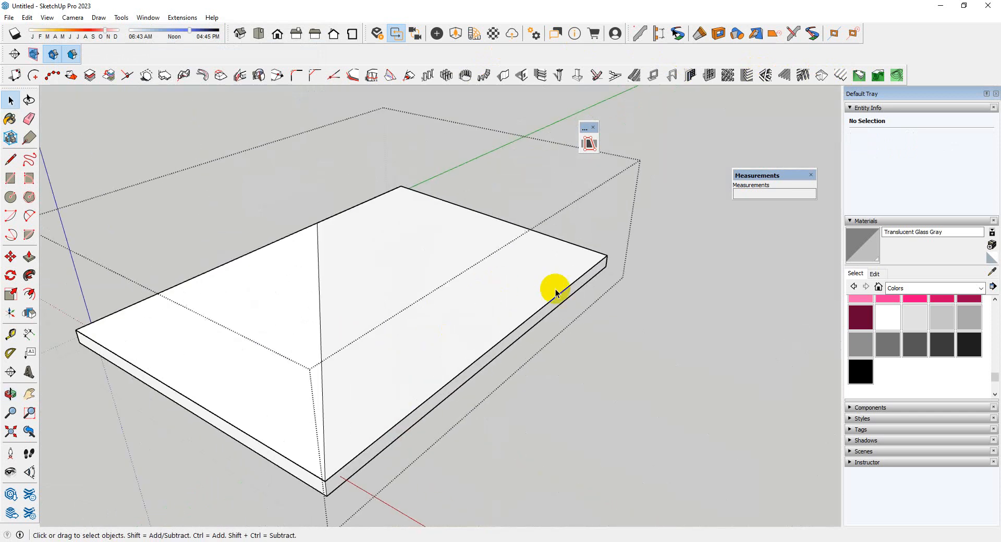
Draw a vertical rectangle crossing the hip roof through the midpoint of the long fascia, extending beyond the roof on both sides
middle_drag(556, 293, 484, 326)
scroll(445, 364, up, 3)
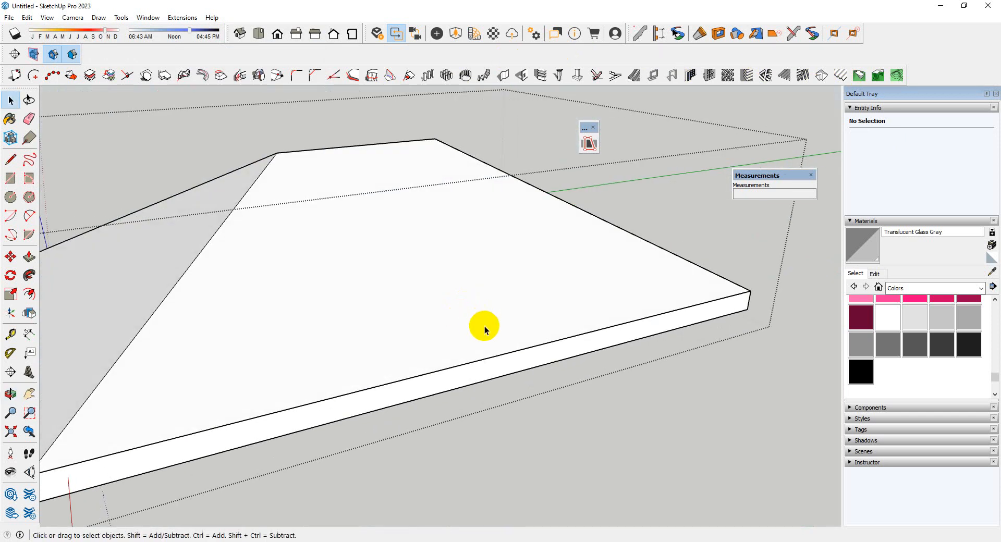
click(467, 348)
key(r)
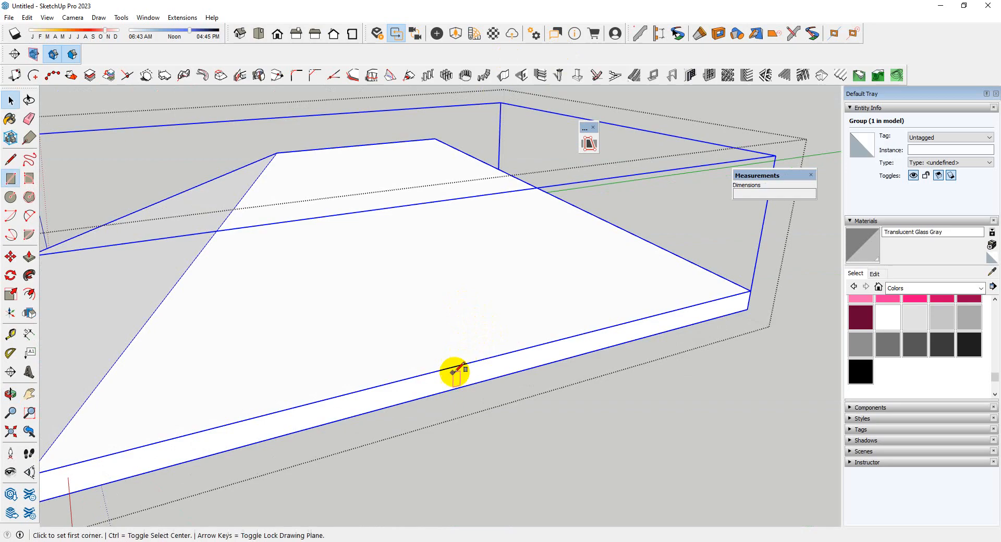
click(478, 382)
scroll(578, 343, down, 3)
middle_drag(350, 296, 994, 364)
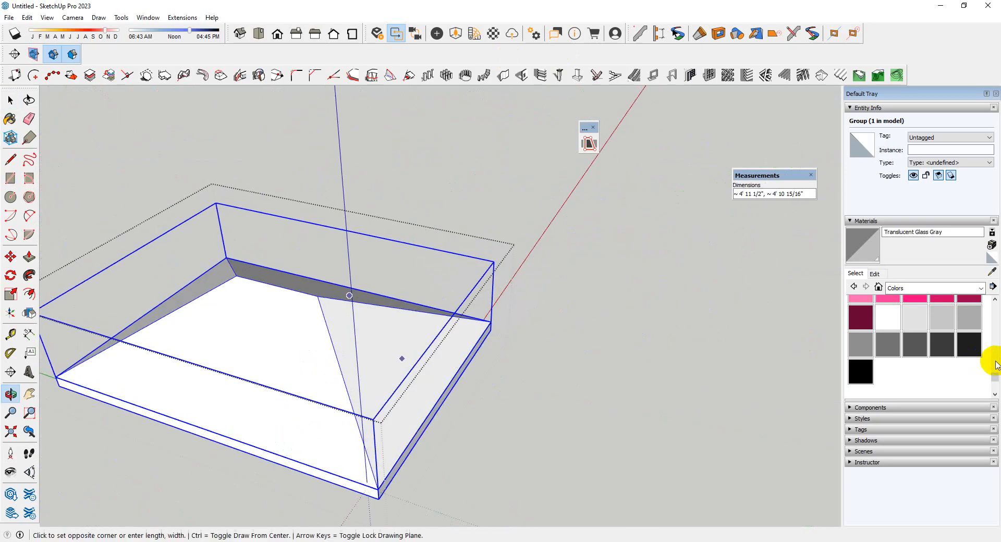
scroll(589, 208, down, 3)
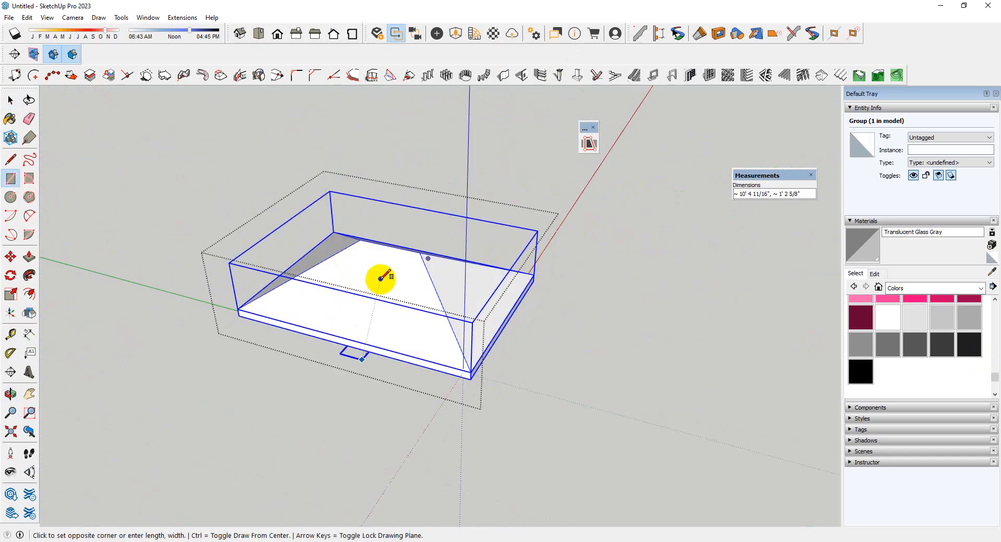
middle_drag(378, 280, 310, 276)
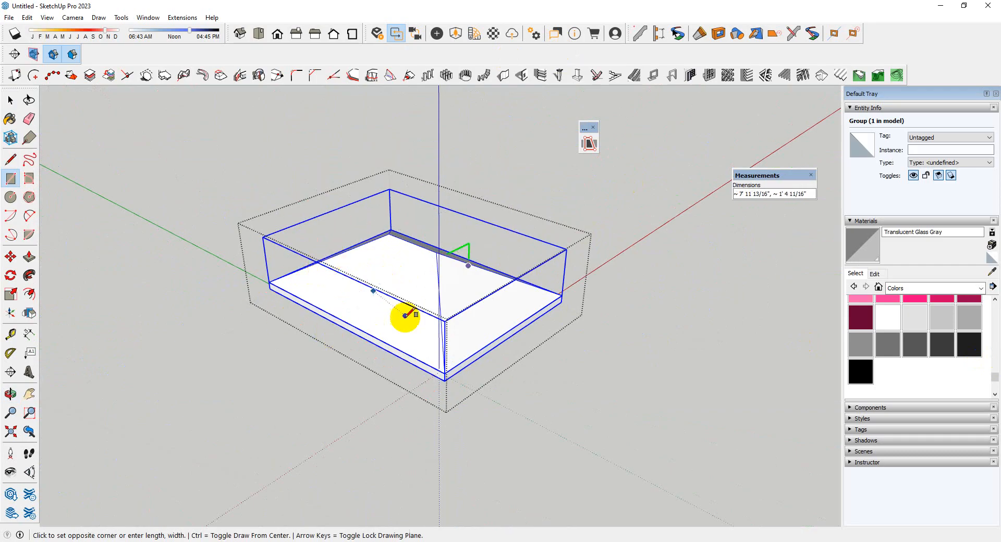
middle_drag(405, 315, 246, 262)
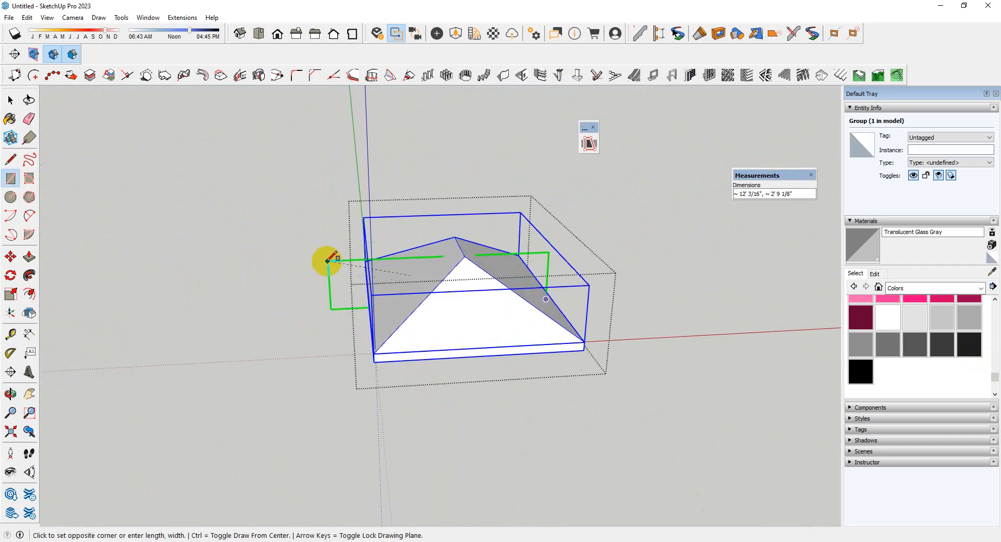
click(345, 236)
middle_drag(610, 349, 456, 334)
scroll(463, 332, down, 2)
key(space)
scroll(464, 331, up, 3)
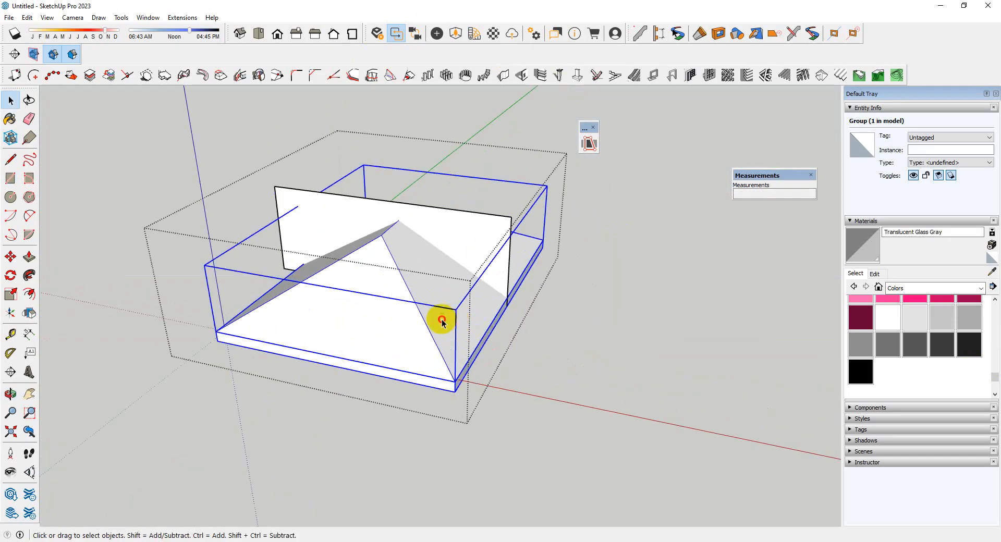
Open the roof group, select all its connected roof faces and intersect them with the model
double_click(440, 320)
triple_click(442, 319)
right_click(442, 320)
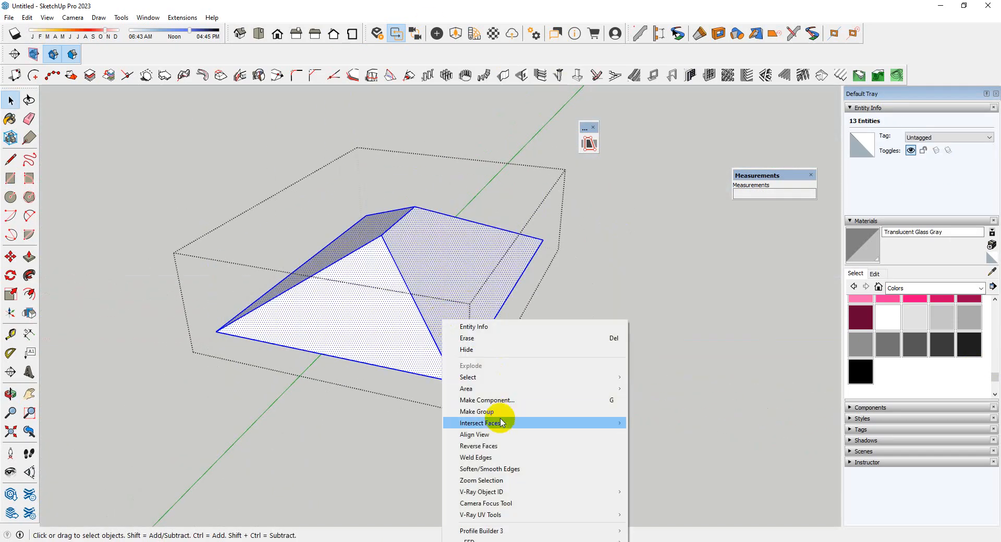
mouse_move(500, 424)
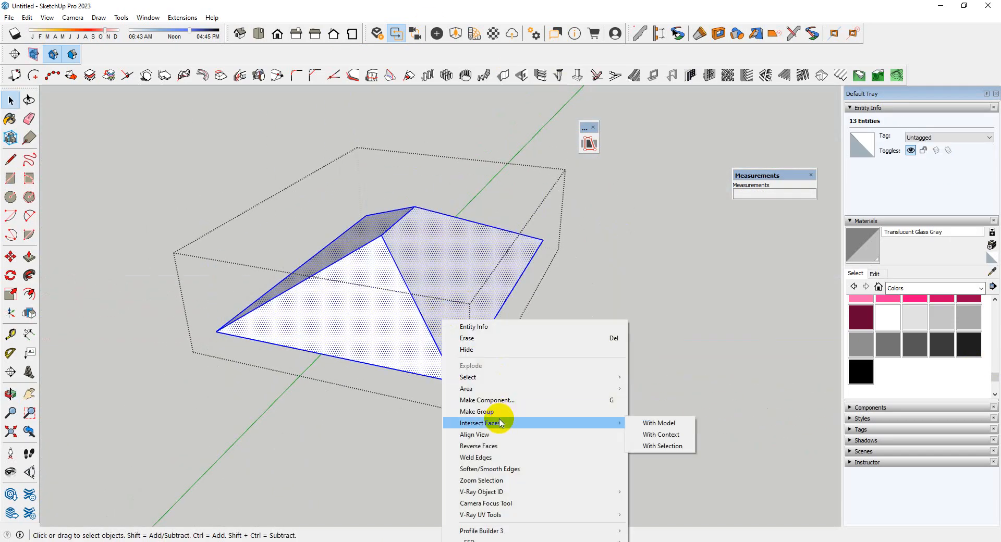
click(652, 424)
Erase the roof edges and intersection lines on the back half, along the rectangle's cut line
middle_drag(443, 261, 425, 346)
scroll(416, 354, up, 3)
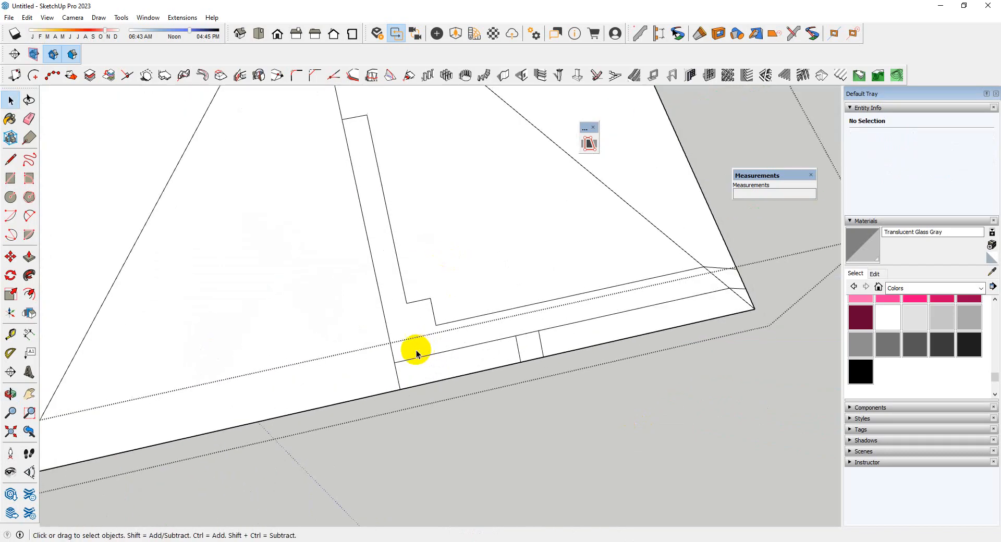
click(425, 391)
scroll(402, 245, down, 5)
scroll(397, 258, up, 3)
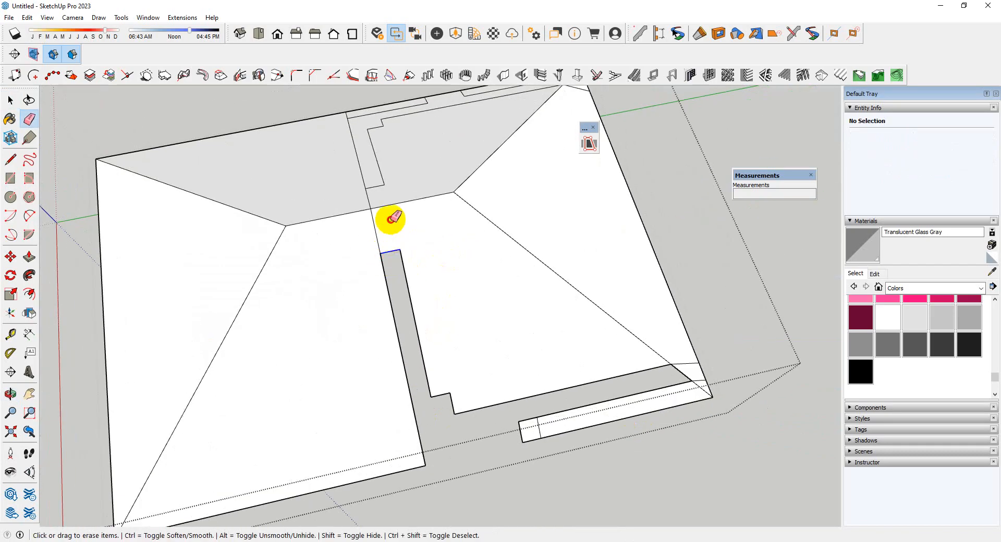
scroll(439, 228, down, 2)
drag(379, 174, 379, 131)
scroll(386, 146, up, 2)
scroll(357, 126, down, 3)
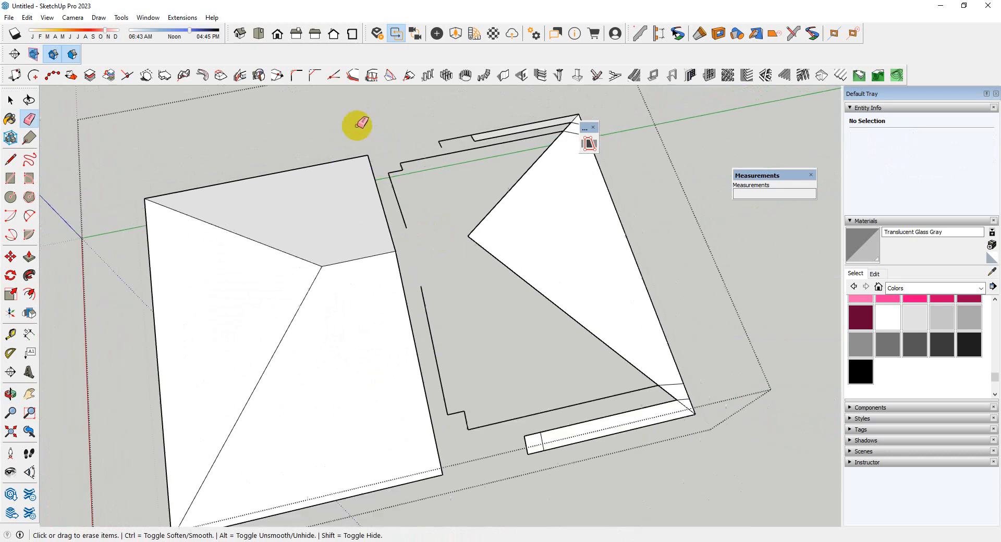
drag(365, 205, 383, 193)
Delete the remaining faces and stray edges of the roof's back half beyond the cut line
key(space)
scroll(479, 245, down, 2)
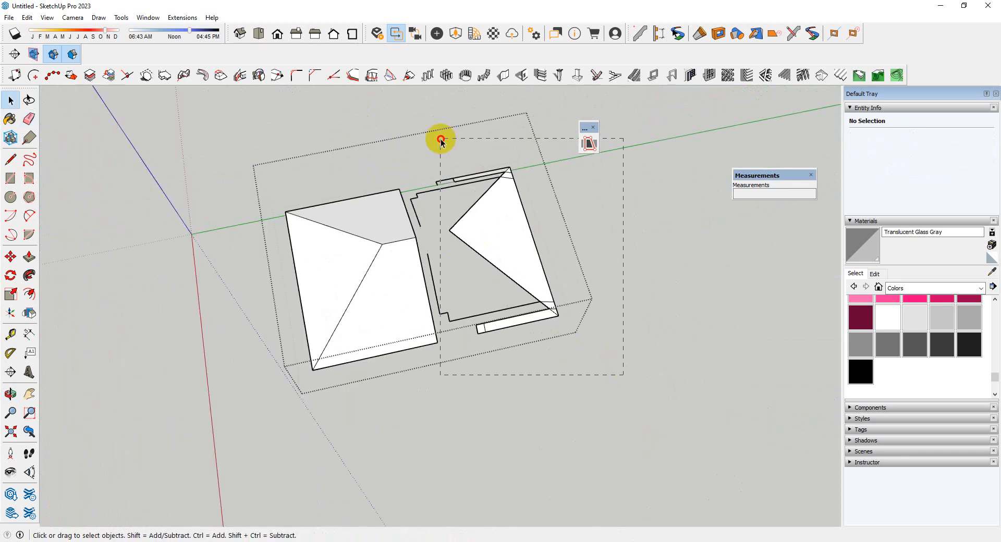
drag(457, 150, 456, 149)
scroll(487, 200, up, 2)
key(Delete)
middle_drag(578, 277, 529, 326)
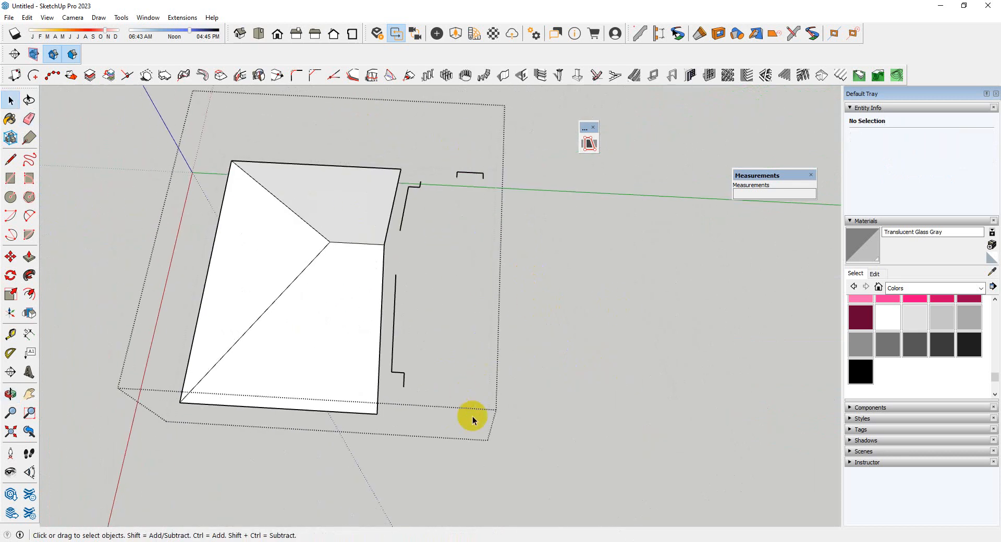
click(393, 303)
double_click(395, 303)
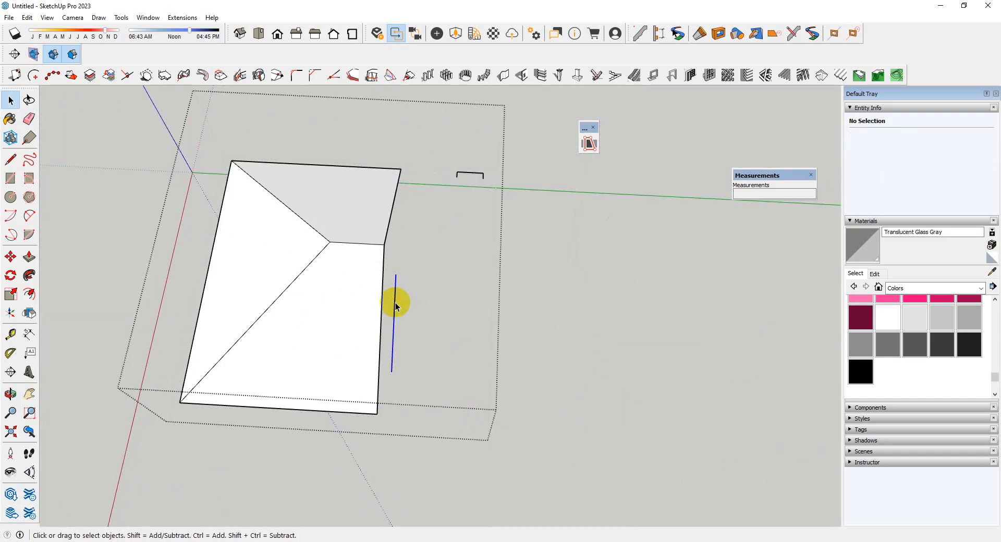
Open the roof's fascia geometry for editing and select all its connected faces and edges
middle_drag(475, 156, 469, 344)
click(467, 337)
right_click(467, 340)
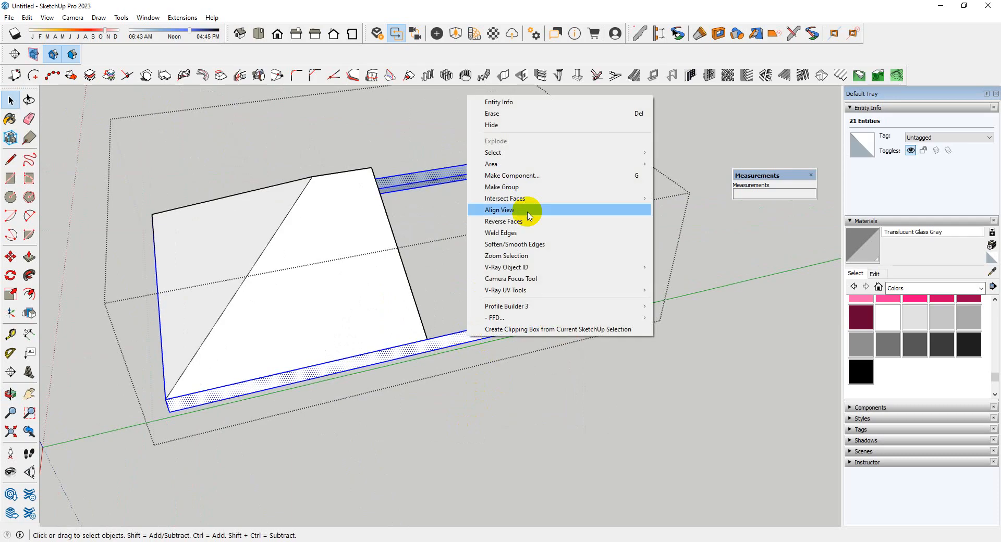
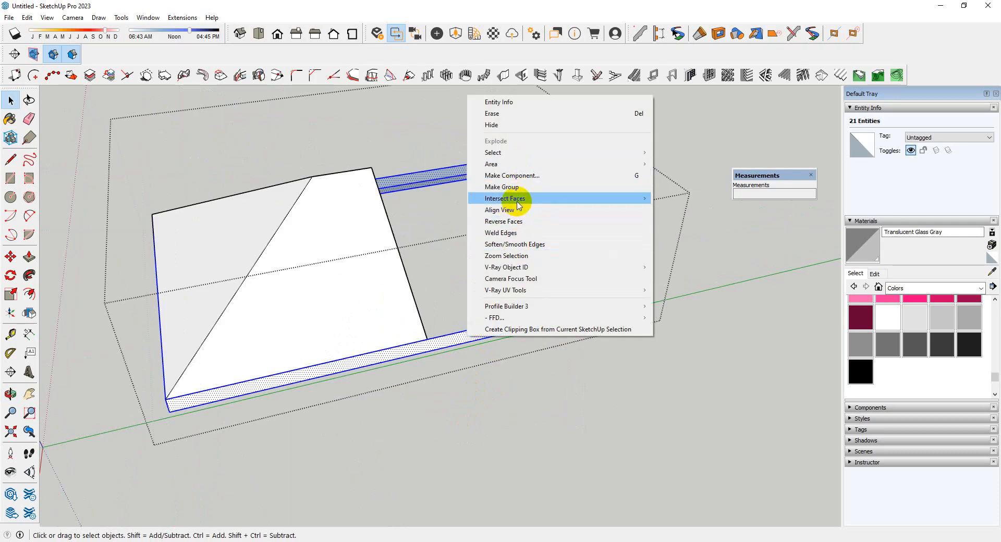
Intersect the selected fascia faces and edges with the model
mouse_move(587, 203)
click(669, 201)
scroll(425, 330, up, 3)
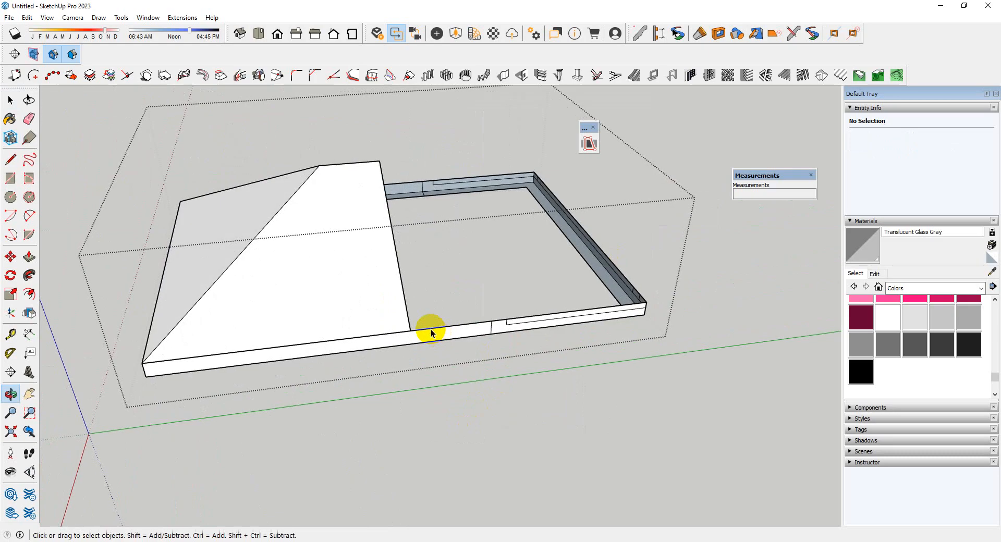
Draw a 5" vertical line across the side fascia, down from where the roof's cut edge meets it
scroll(418, 353, down, 3)
middle_drag(425, 359, 443, 342)
scroll(446, 340, up, 3)
click(447, 339)
scroll(445, 337, up, 2)
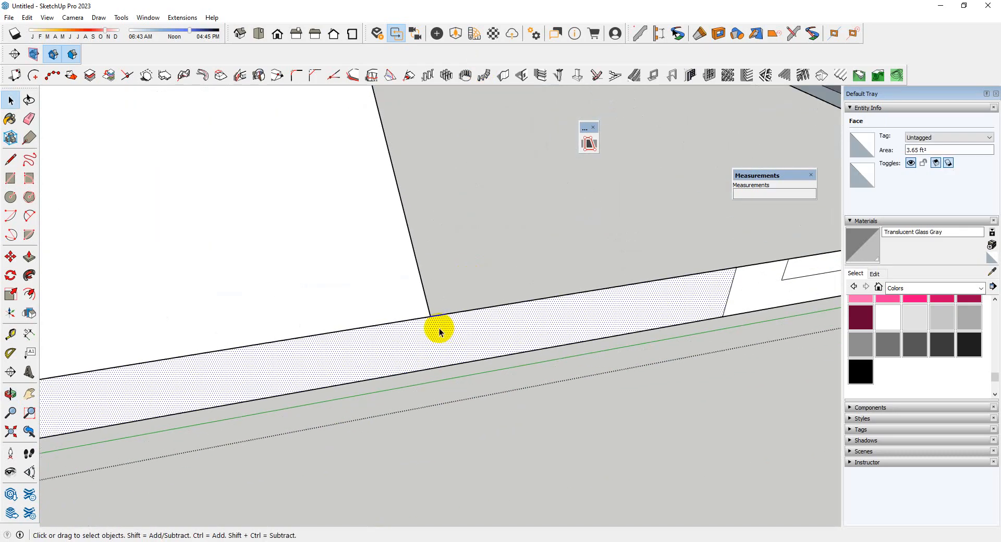
click(432, 318)
click(430, 369)
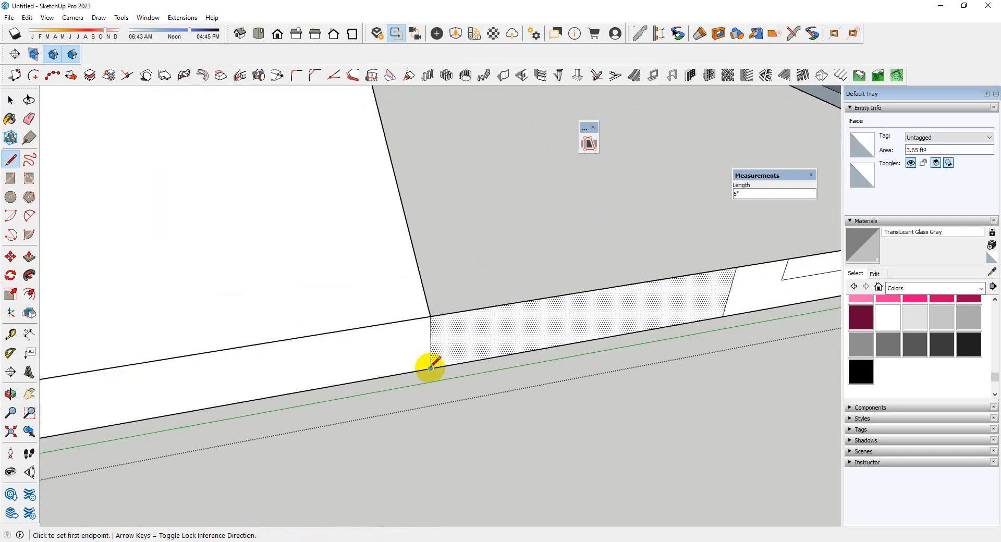
Erase the fascia edges just beyond the roof's cut line on both sides, detaching the back portion
key(e)
drag(477, 269, 530, 429)
scroll(530, 430, down, 3)
mouse_move(529, 429)
middle_down()
mouse_move(382, 217)
mouse_move(539, 82)
middle_up()
scroll(521, 330, down, 6)
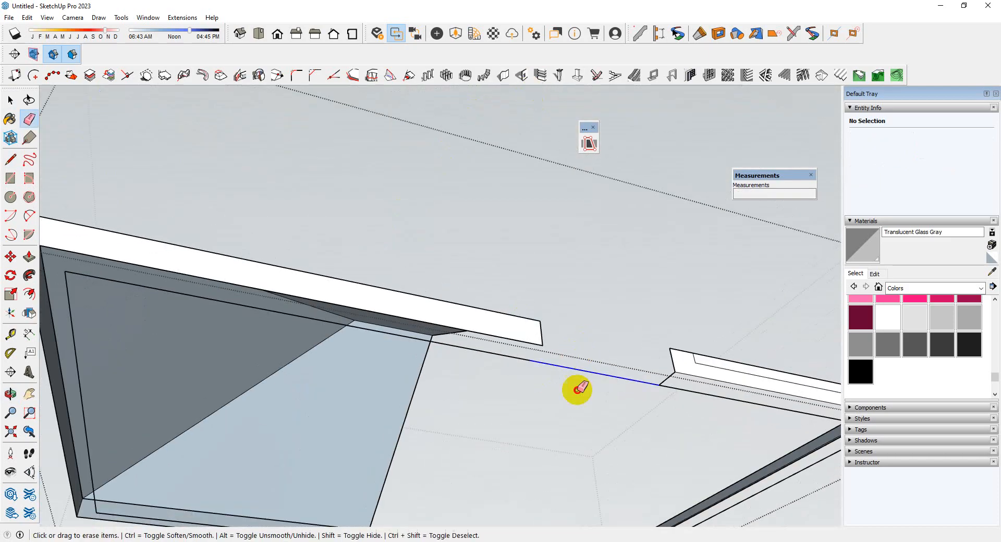
scroll(605, 330, up, 2)
scroll(505, 485, down, 3)
scroll(468, 424, up, 6)
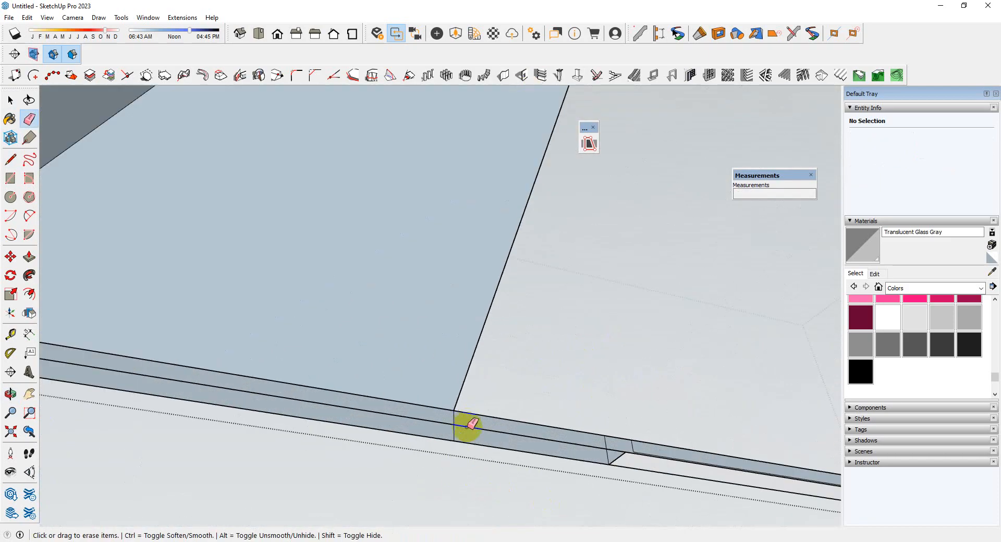
drag(494, 372, 492, 522)
scroll(469, 388, down, 5)
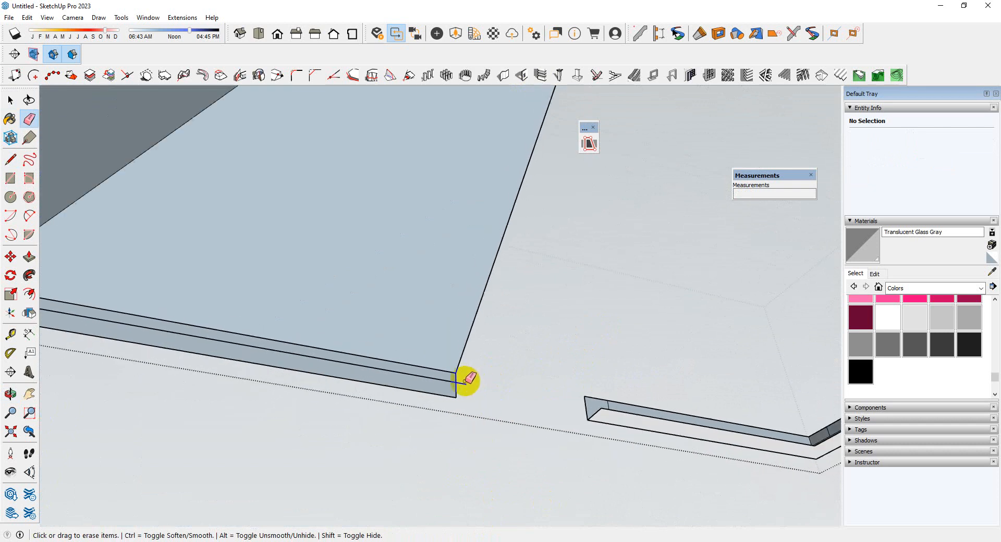
Select and delete the detached back portion of the fascia
scroll(457, 383, down, 6)
key(space)
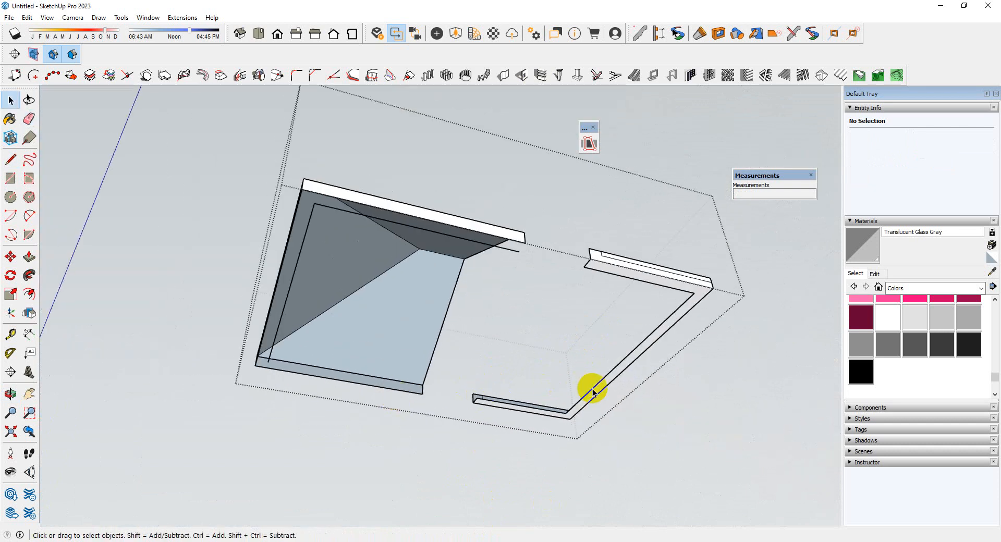
key(Delete)
scroll(663, 400, down, 3)
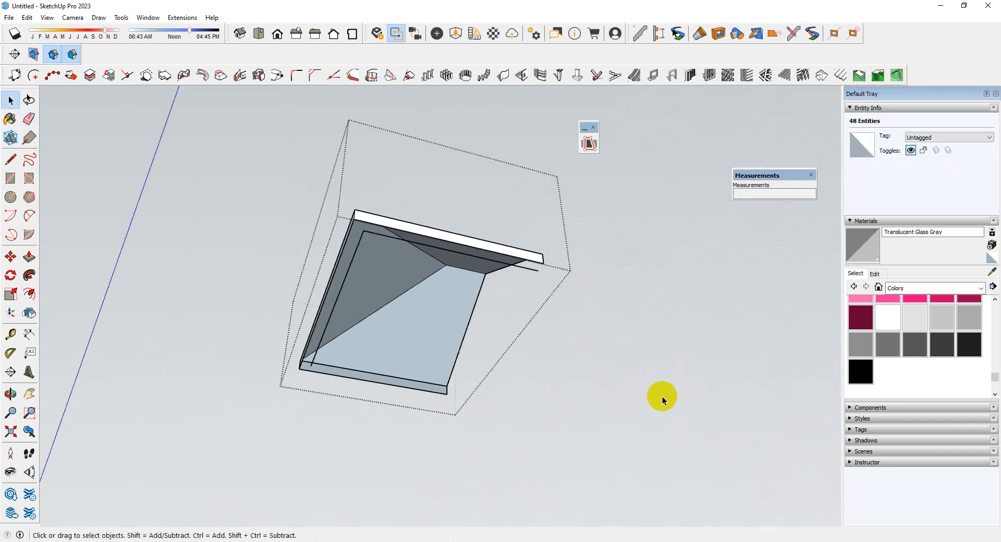
Draw a line about 9' 5 7/8" long between the lower fascia corners across the roof's open back
middle_drag(664, 400, 724, 503)
scroll(473, 366, up, 3)
middle_drag(473, 367, 448, 194)
scroll(636, 397, up, 3)
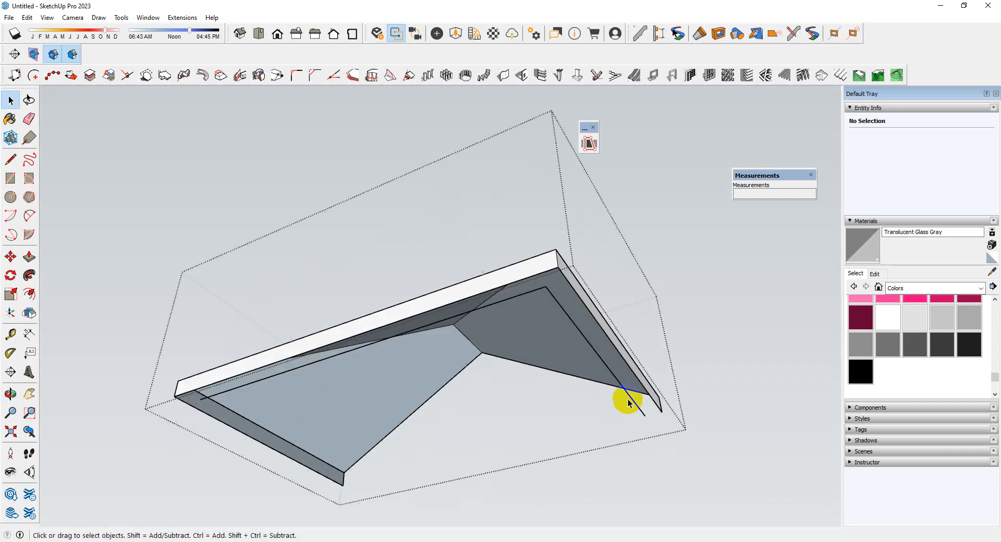
middle_drag(683, 389, 156, 505)
scroll(155, 505, down, 2)
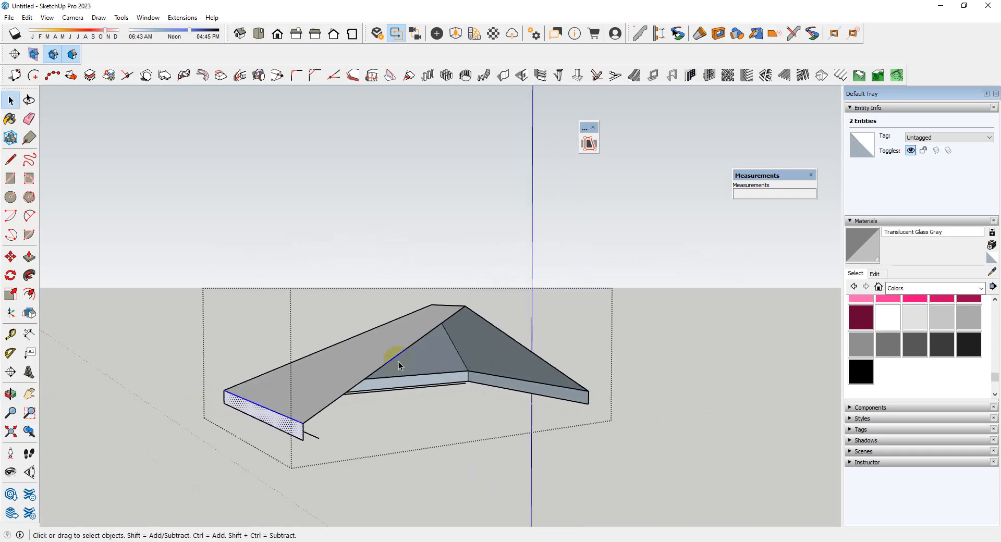
middle_drag(398, 361, 178, 492)
scroll(179, 491, up, 3)
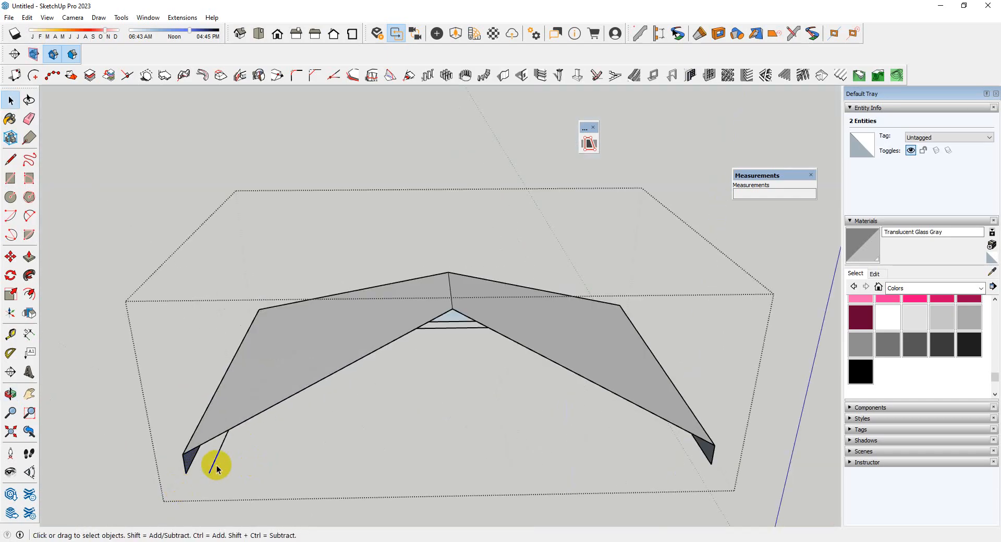
click(185, 474)
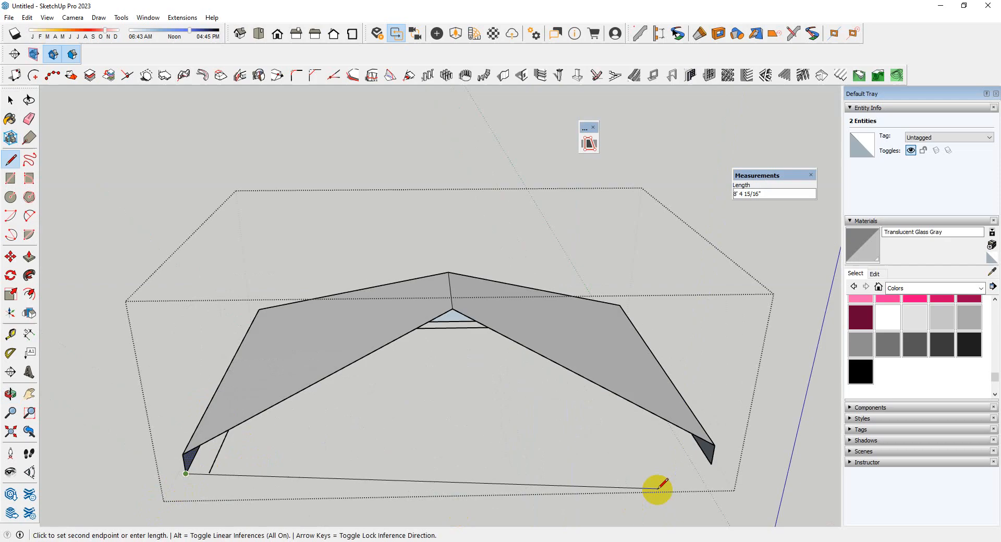
click(711, 464)
Trace the roof's two sloping back edges from one fascia corner through the ridge end to the other
middle_drag(706, 469, 647, 465)
scroll(708, 459, up, 3)
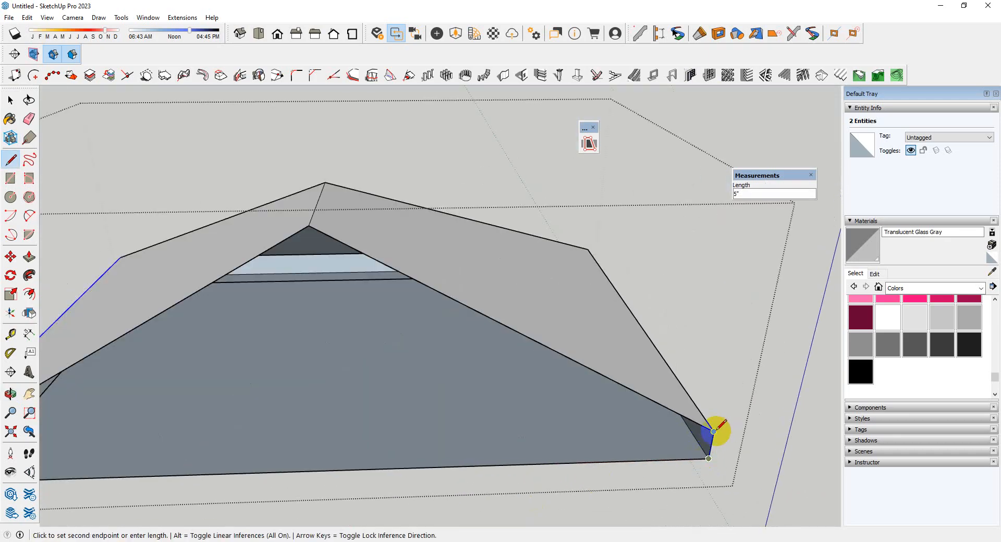
click(309, 226)
scroll(543, 233, down, 3)
click(127, 380)
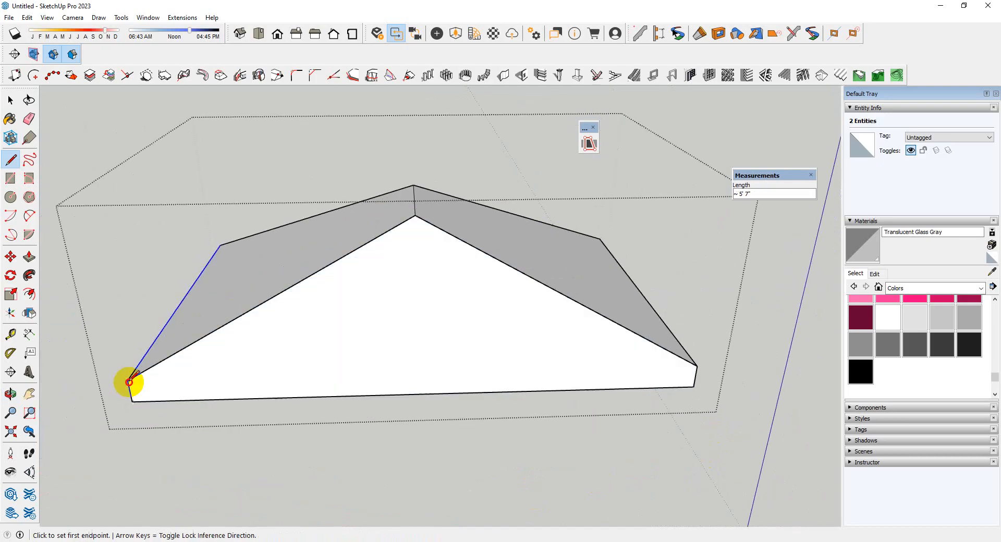
Leave the fascia geometry and delete the leftover horizontal rectangle behind the half roof
key(space)
middle_drag(393, 358, 563, 320)
scroll(561, 318, down, 2)
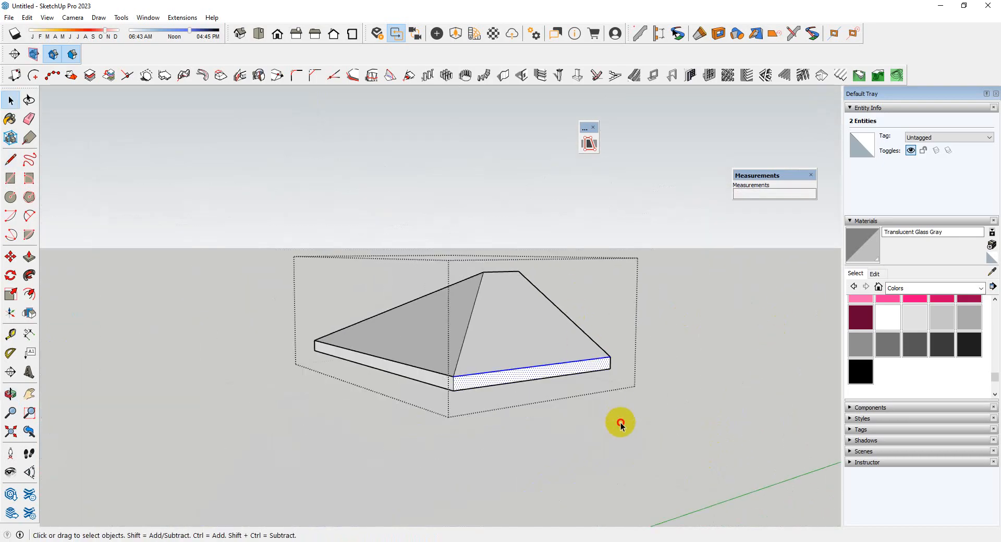
click(620, 423)
middle_drag(620, 424, 601, 497)
scroll(627, 383, up, 1)
click(628, 386)
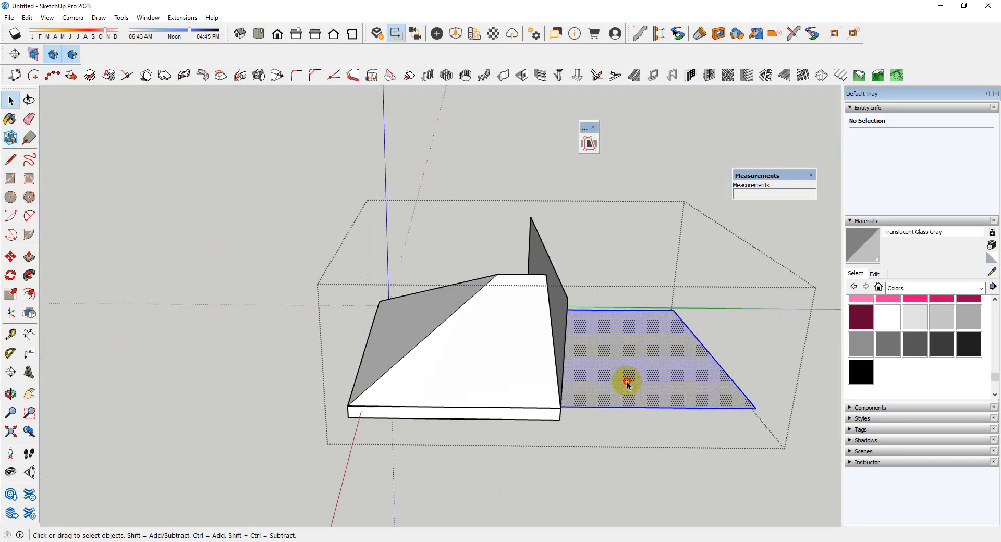
key(Delete)
Delete the vertical cutting face at the back of the roof and close the roof group
middle_drag(627, 385, 578, 302)
double_click(578, 303)
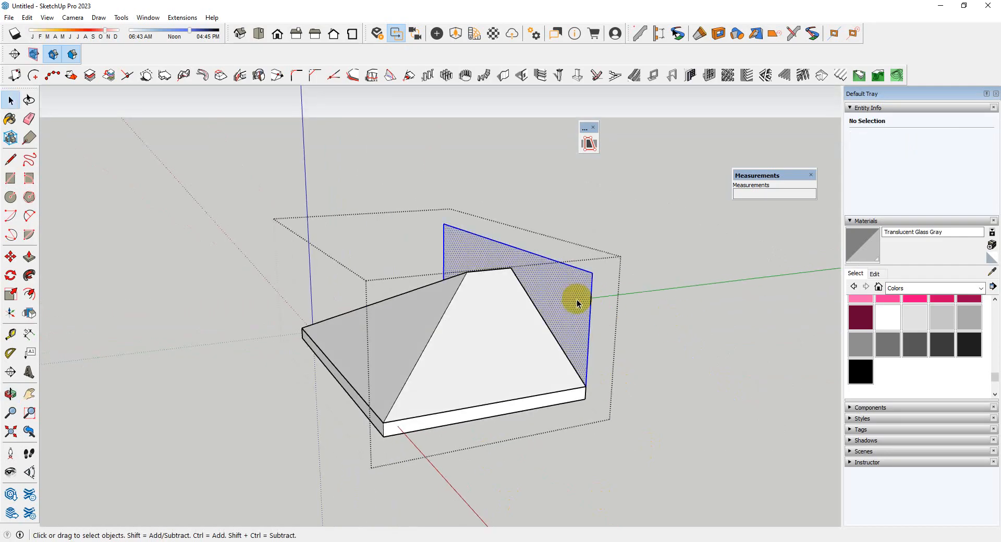
key(Delete)
scroll(609, 357, down, 2)
click(620, 486)
Examine how the half hip roof sits against the entrance wall from above and from the front
middle_drag(486, 439, 837, 515)
scroll(668, 308, up, 3)
scroll(402, 286, down, 2)
middle_drag(482, 301, 579, 300)
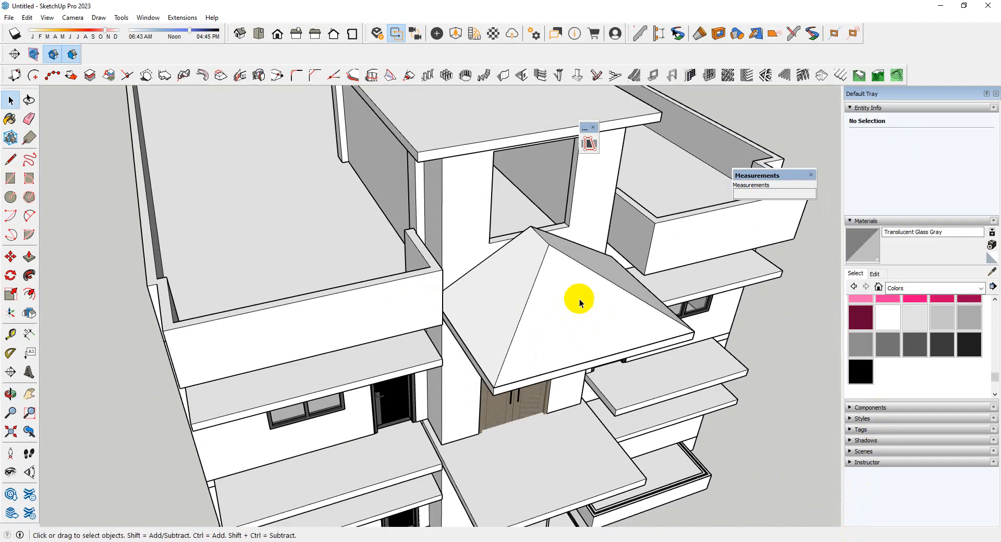
double_click(565, 291)
scroll(563, 290, down, 2)
click(616, 410)
middle_drag(641, 410, 475, 129)
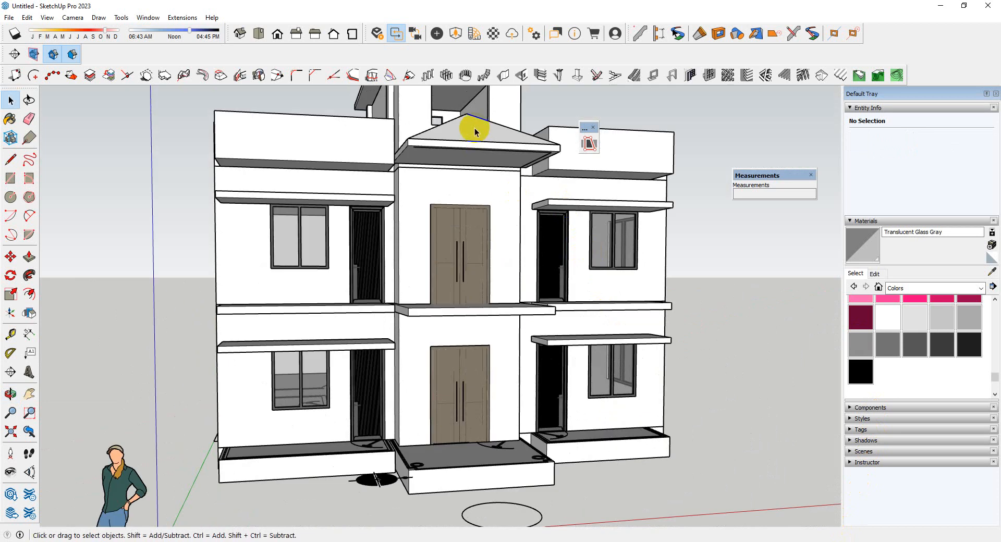
Select the half hip roof group and move it down 2' 8 3/4" along the entrance wall's corner
click(487, 149)
scroll(485, 141, up, 3)
middle_drag(380, 175, 385, 133)
scroll(495, 141, up, 4)
scroll(500, 177, down, 2)
middle_drag(496, 185, 518, 170)
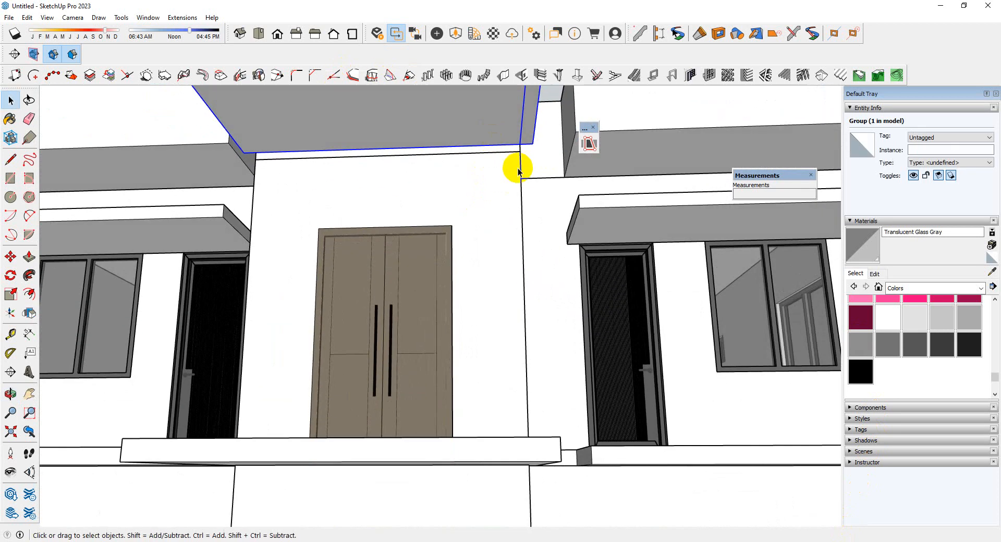
scroll(520, 164, up, 3)
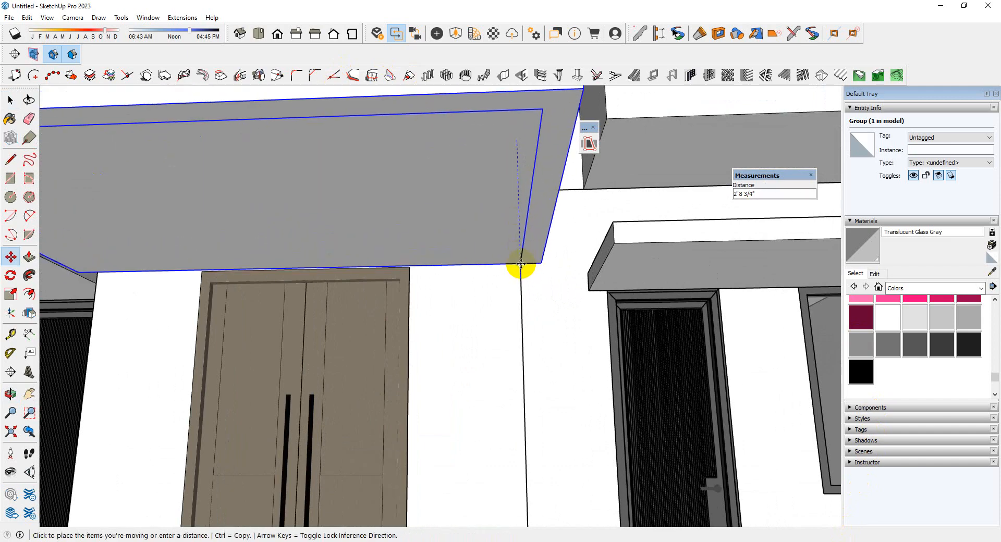
click(521, 264)
Examine the lowered roof over the upper entrance door from the side and the front
scroll(447, 224, down, 5)
middle_drag(446, 223, 333, 319)
scroll(456, 246, down, 2)
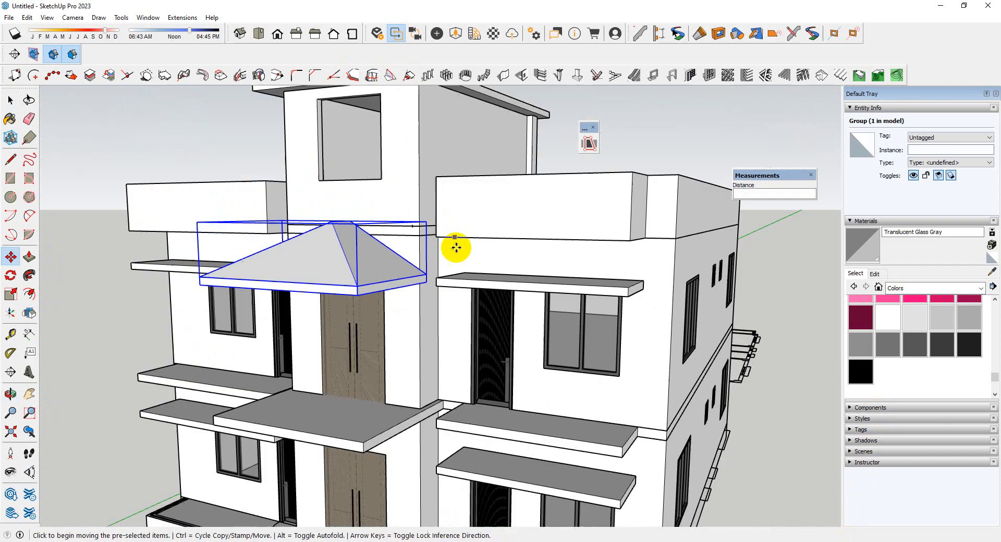
scroll(392, 276, up, 1)
middle_drag(392, 277, 458, 261)
scroll(438, 319, down, 3)
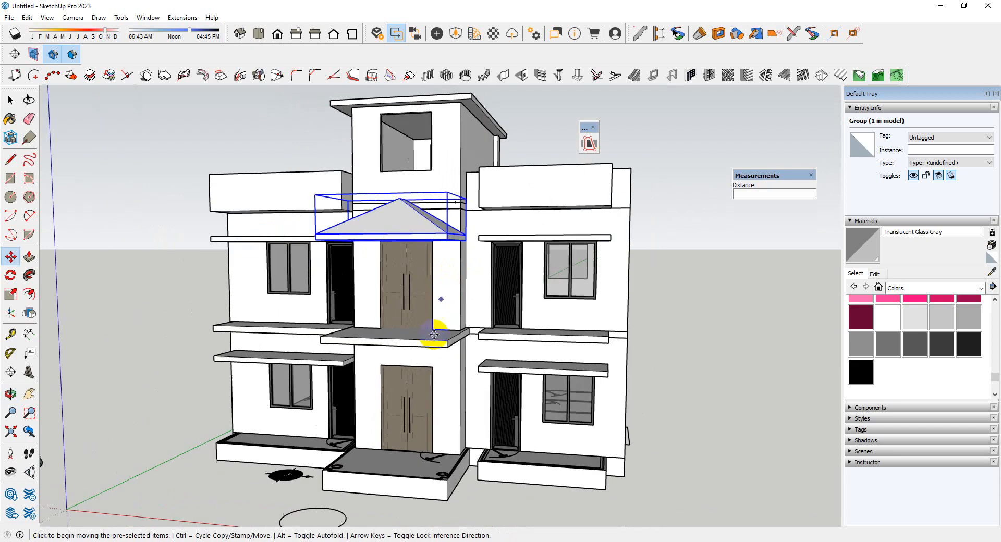
scroll(439, 349, up, 5)
middle_drag(439, 349, 465, 342)
Delete the half hip roof group over the upper entrance
key(space)
scroll(465, 342, down, 1)
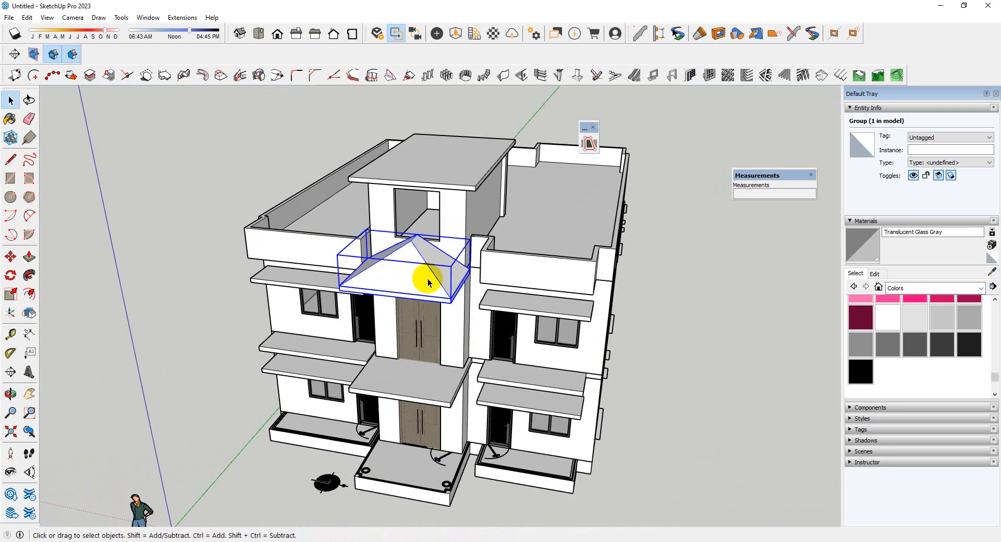
key(Delete)
Draw a horizontal 9' 2" by 6' 2" rectangle from the wall band's corner above the upper entrance, matching the slab below
scroll(426, 277, up, 2)
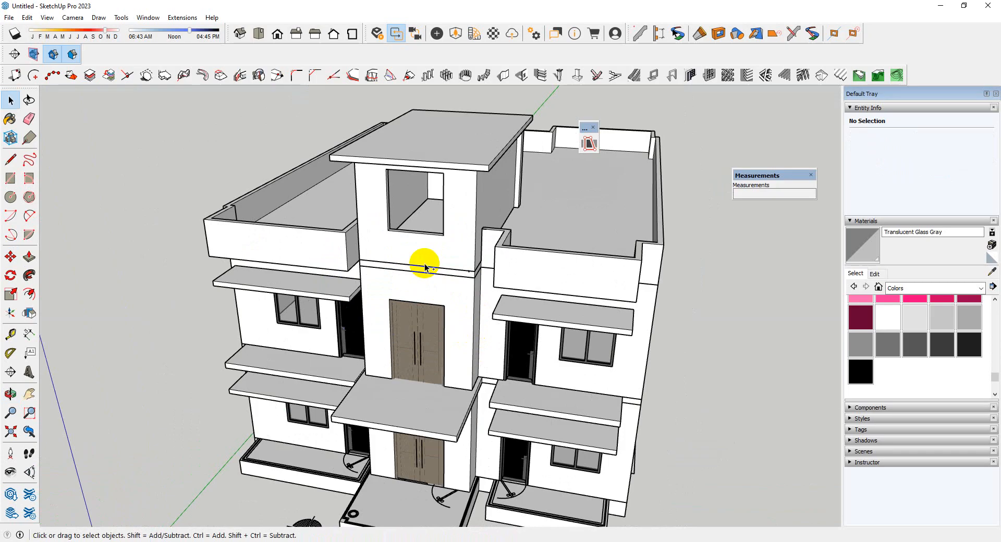
scroll(425, 267, up, 4)
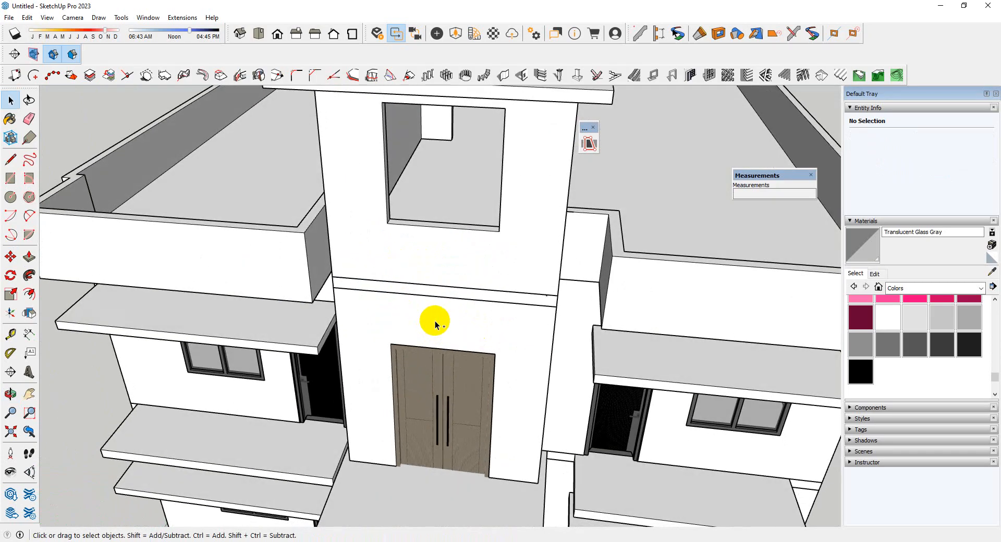
scroll(375, 307, up, 2)
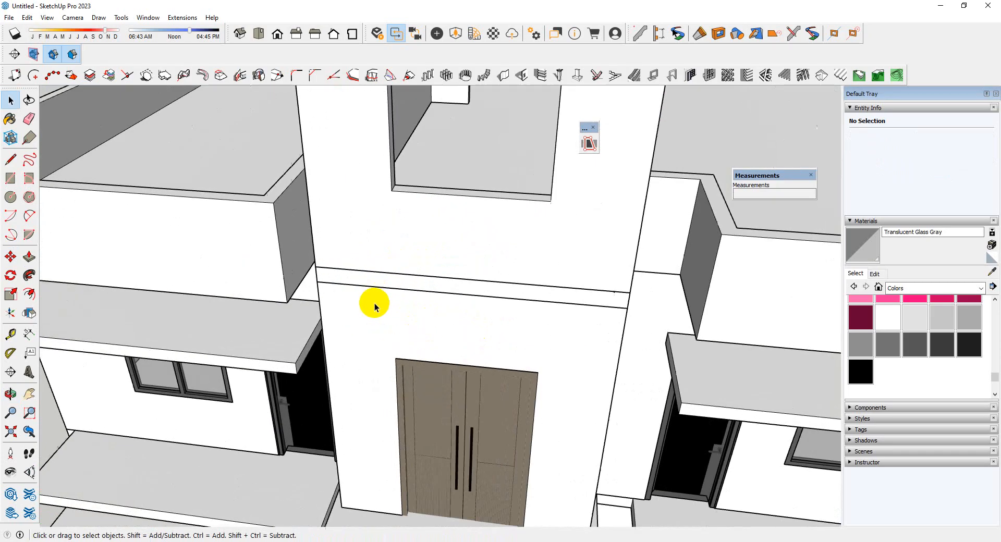
click(317, 282)
scroll(327, 216, down, 5)
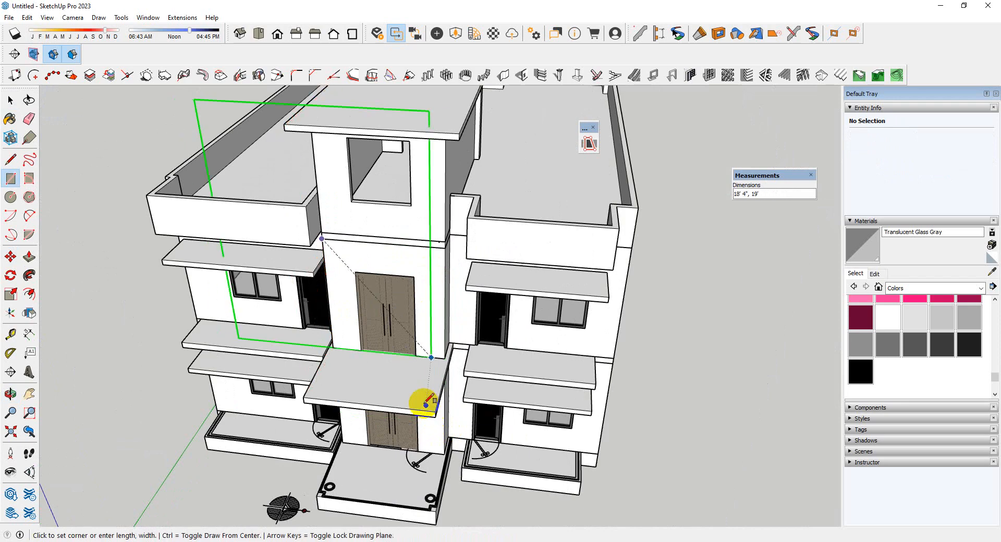
scroll(421, 408, up, 3)
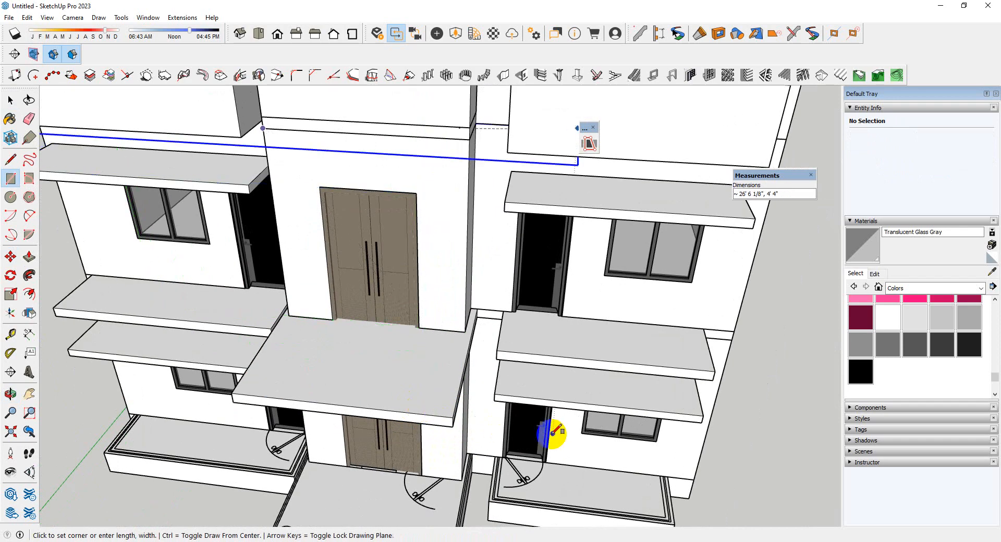
scroll(463, 424, down, 2)
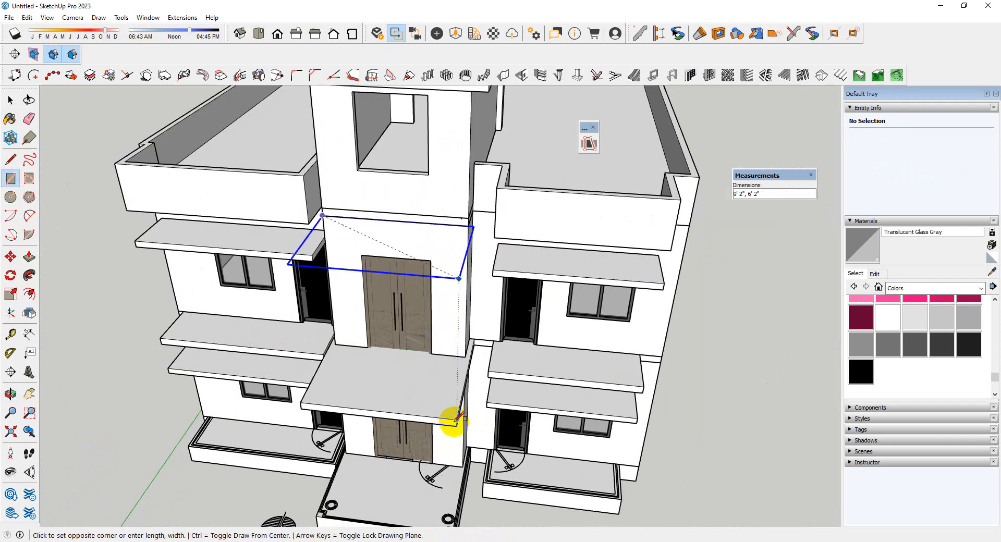
key(Escape)
middle_drag(454, 417, 469, 451)
key(space)
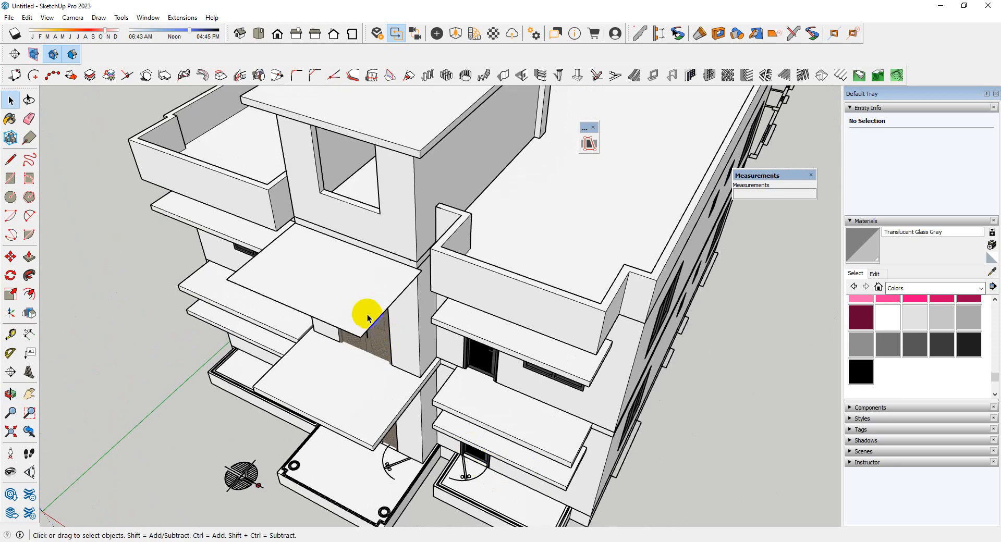
Move the rectangle's side edge 4" inward so it lines up with the entrance wall's corner
double_click(367, 314)
middle_drag(290, 268, 476, 329)
scroll(494, 373, up, 3)
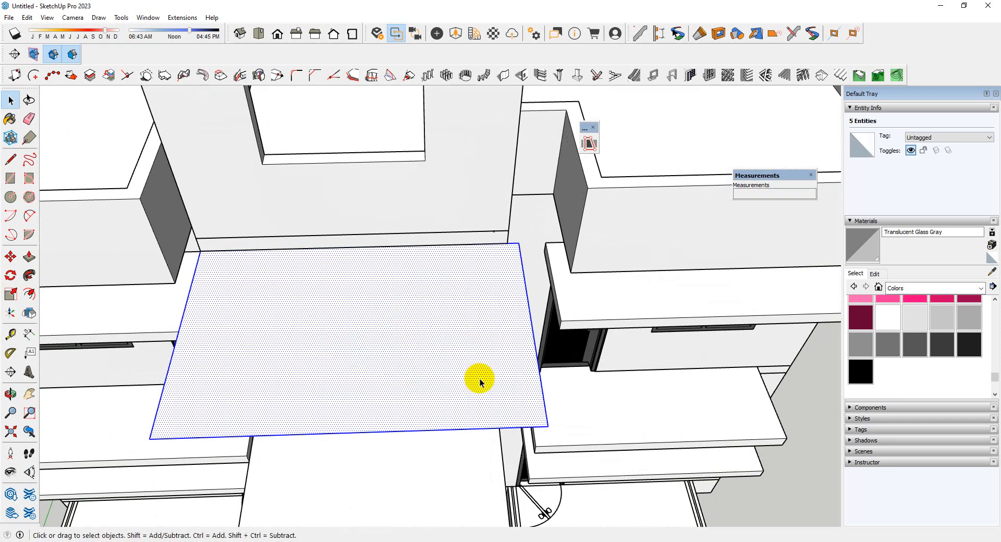
scroll(537, 360, up, 3)
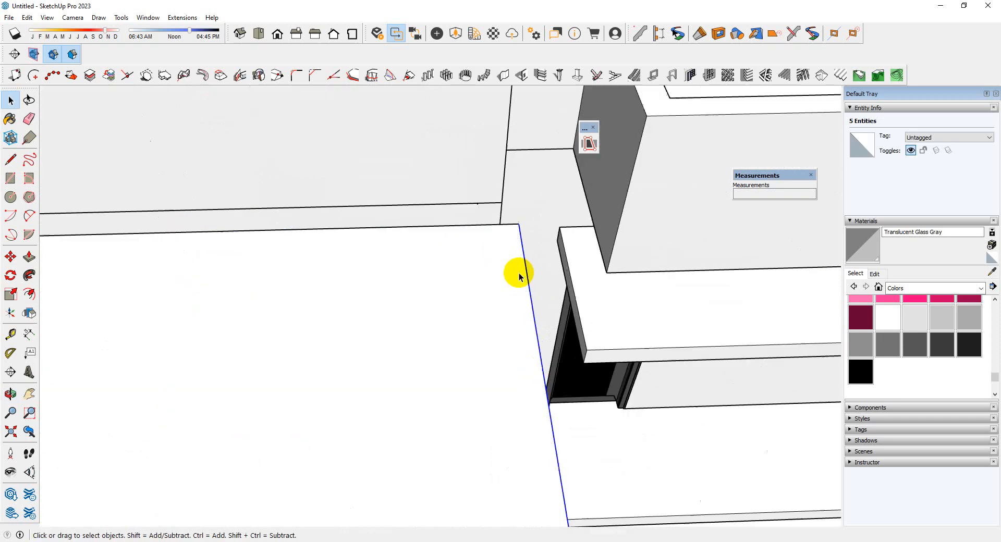
key(m)
click(519, 226)
click(500, 225)
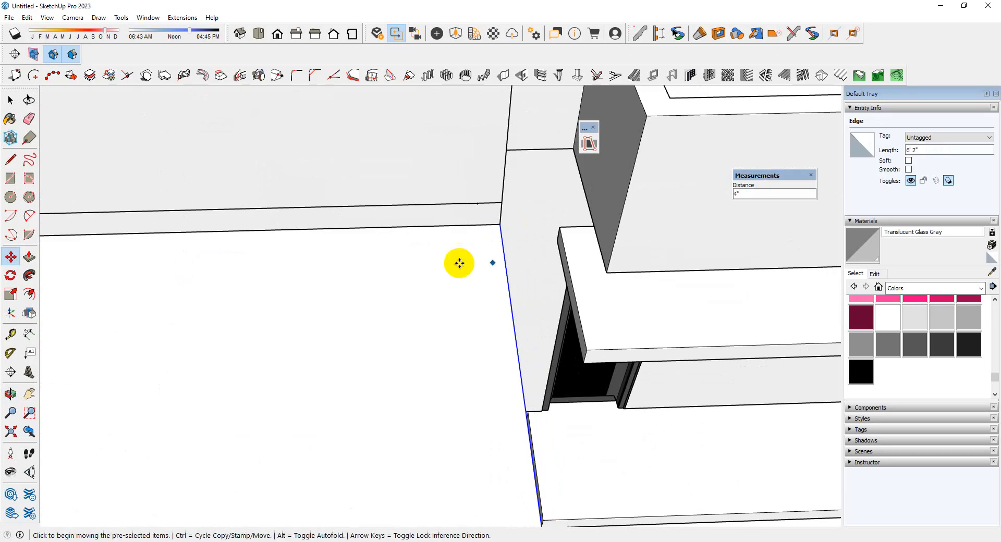
scroll(429, 258, down, 3)
Make the rectangle above the upper entrance a group and open the group for editing
key(space)
double_click(354, 331)
right_click(353, 330)
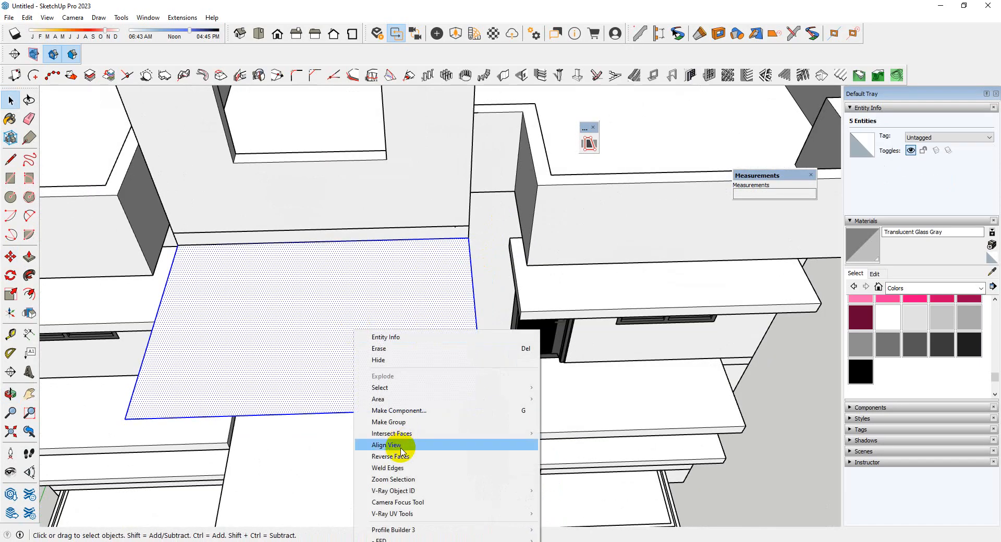
click(395, 423)
double_click(377, 341)
middle_drag(496, 342, 389, 306)
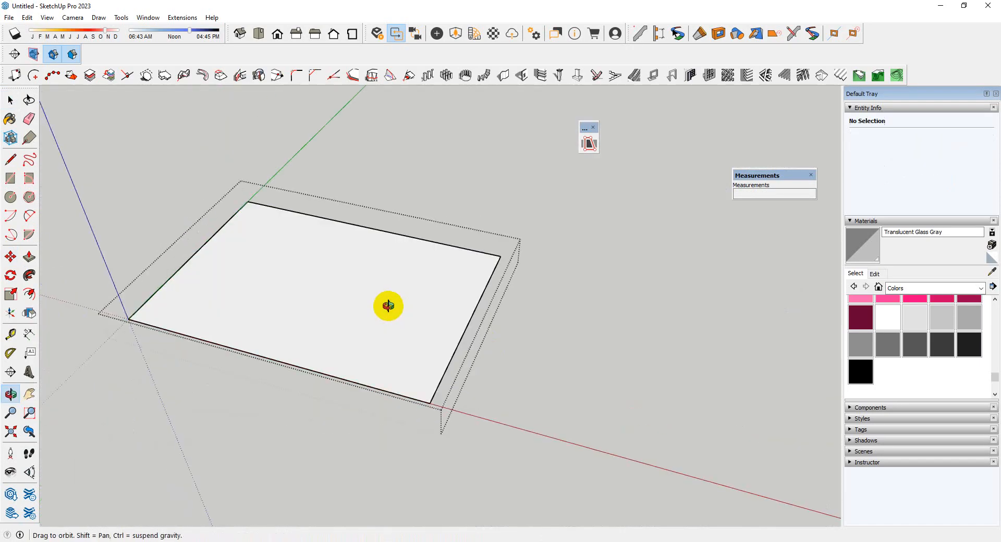
Extrude the rectangle upward to the upper edge of the wall band to form the canopy slab
key(p)
click(417, 344)
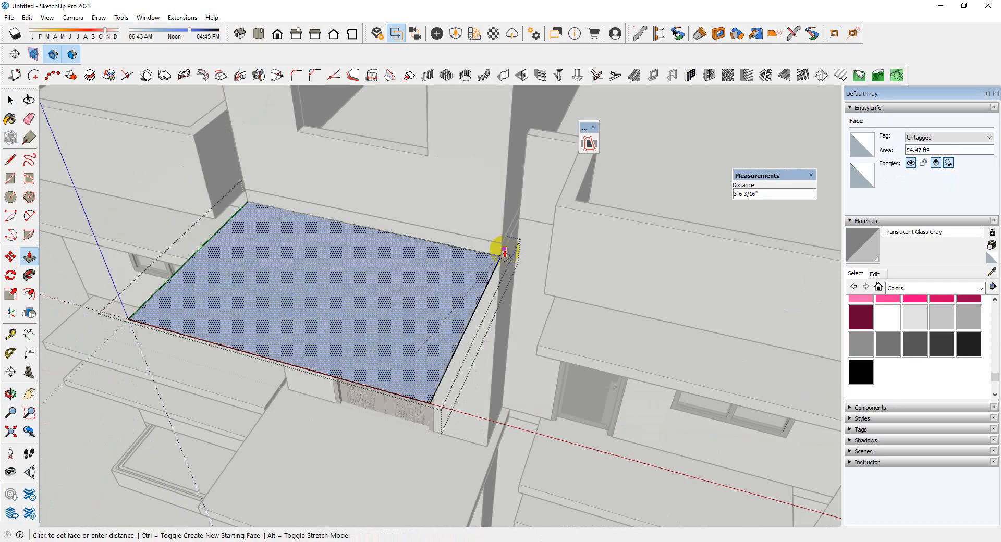
click(496, 241)
middle_drag(496, 242, 456, 339)
key(space)
Copy the canopy slab's upper side edge to the middle of its upper face as a ridge line
scroll(442, 346, up, 2)
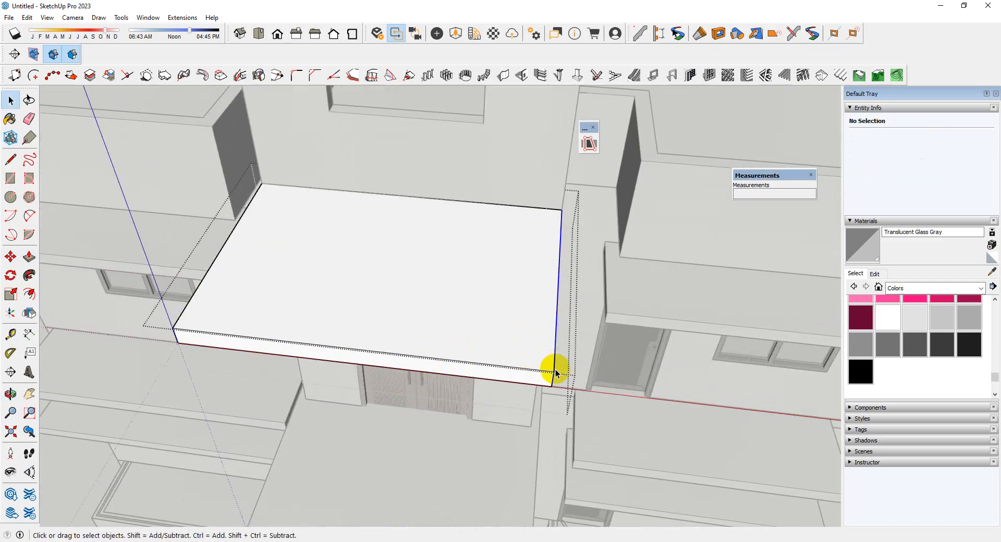
click(554, 376)
key(m)
key(ctrl)
click(554, 373)
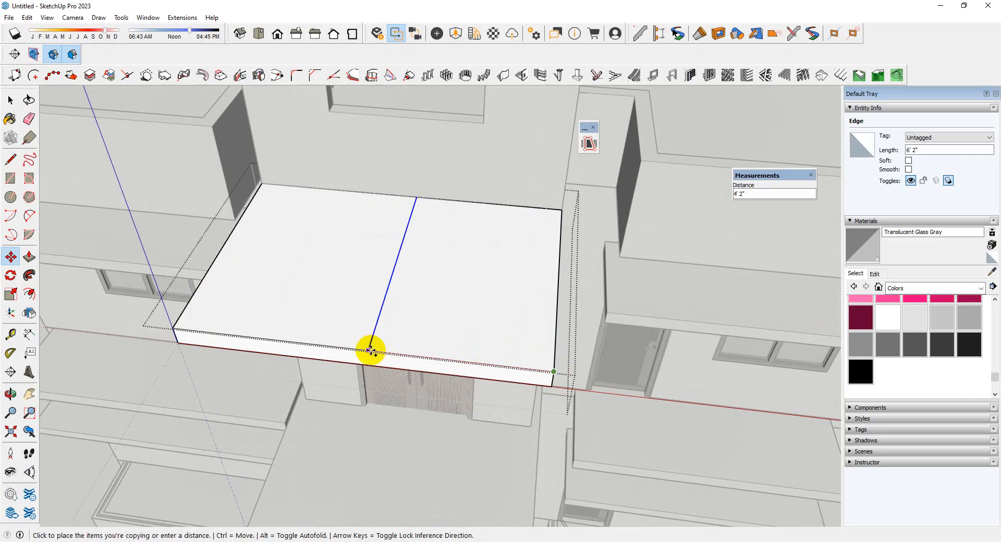
click(370, 350)
Raise the middle edge 3' vertically to fold the canopy into a gable roof
middle_drag(476, 336, 445, 333)
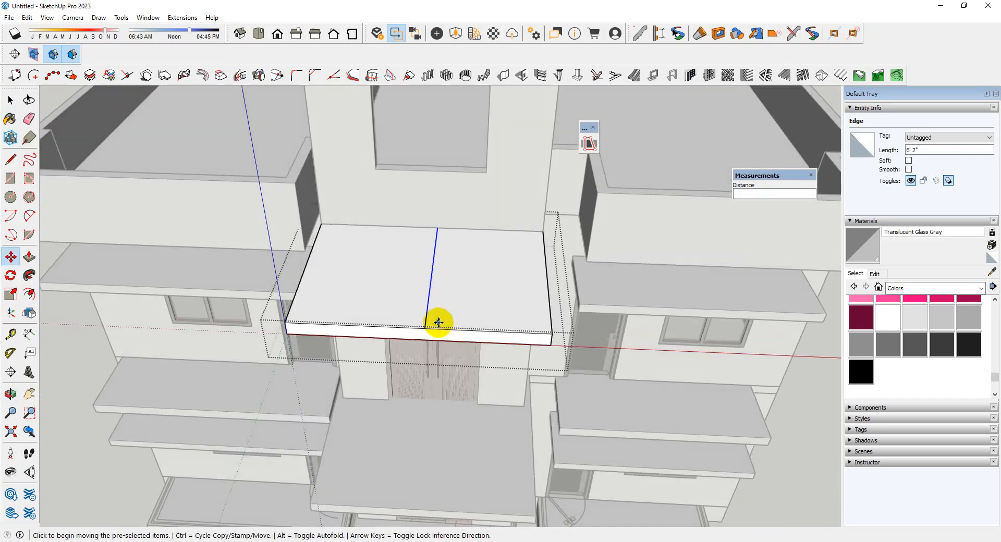
click(424, 329)
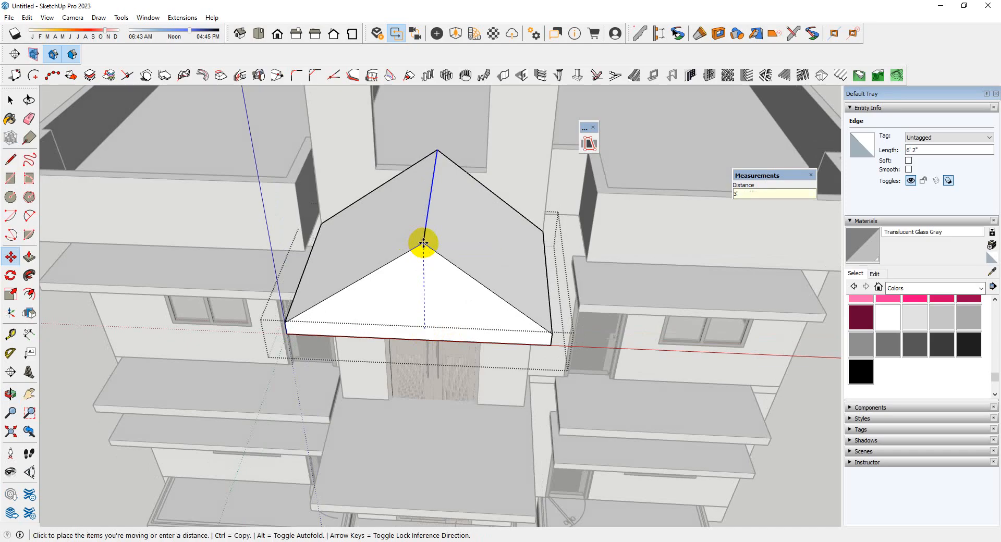
text(3')
key(Return)
Lower the gable roof's ridge edge slightly along the vertical axis
scroll(424, 311, down, 3)
middle_drag(424, 310, 580, 238)
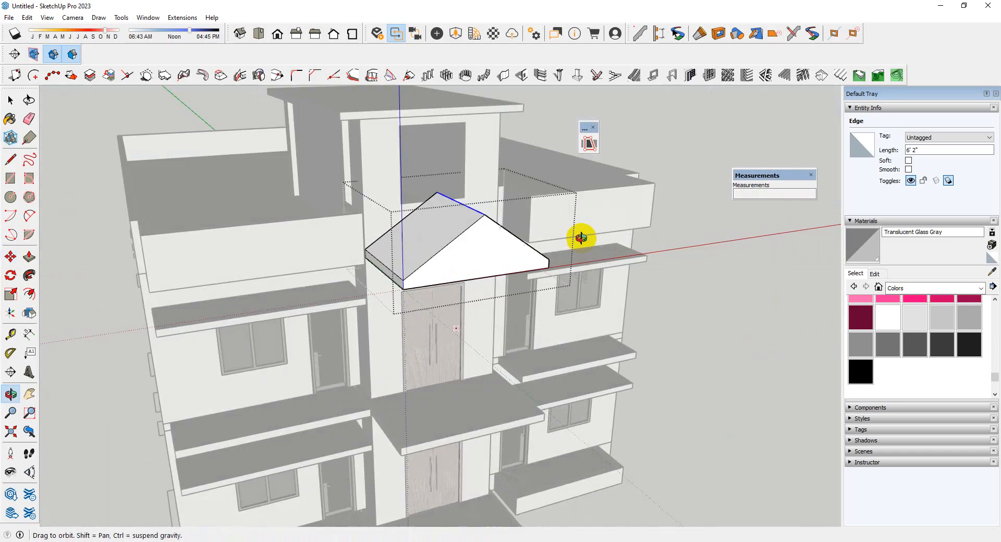
scroll(484, 226, up, 3)
key(m)
click(468, 214)
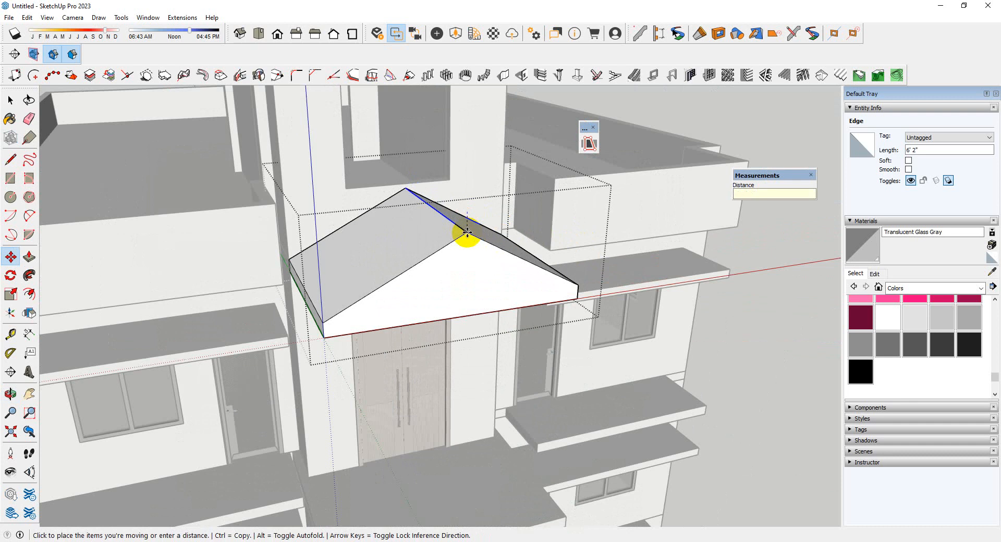
key(Return)
Finish editing the gable roof group and return to the whole model
scroll(474, 250, down, 1)
middle_drag(474, 250, 380, 284)
key(space)
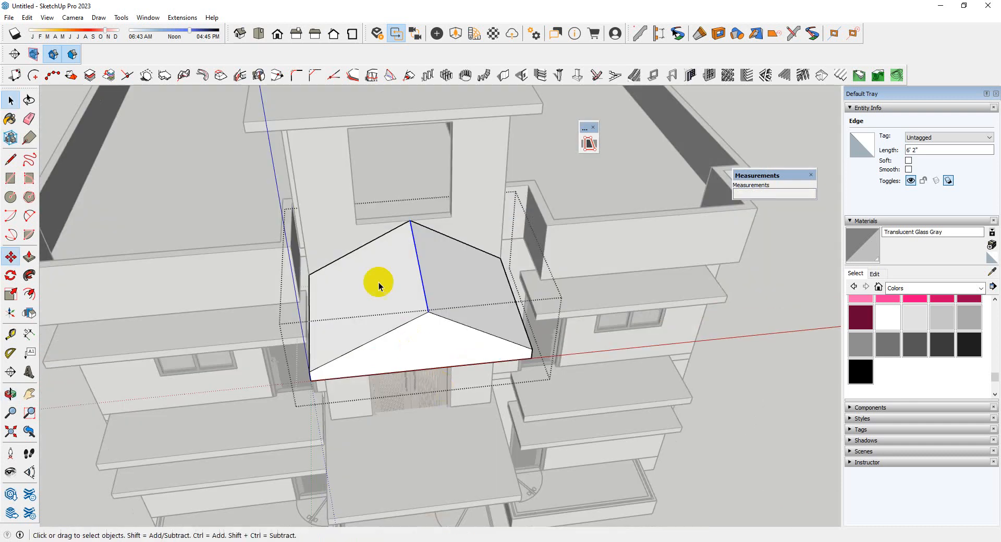
scroll(381, 292, down, 3)
click(708, 410)
middle_drag(647, 394, 566, 334)
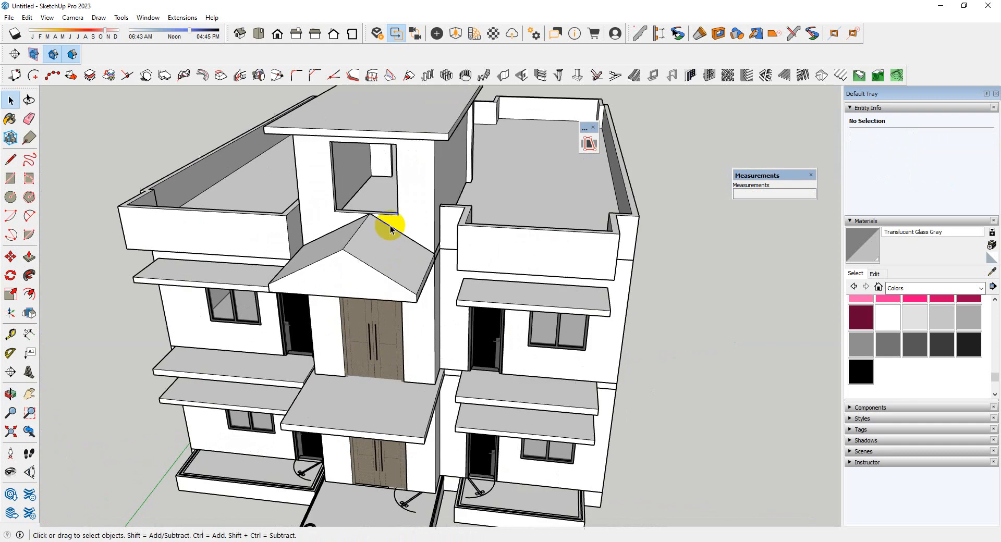
Open the tower group and push its front window opening's sill upward, clear of the gable ridge
scroll(391, 222, up, 2)
click(400, 210)
double_click(400, 210)
scroll(386, 212, up, 4)
middle_drag(385, 214, 393, 248)
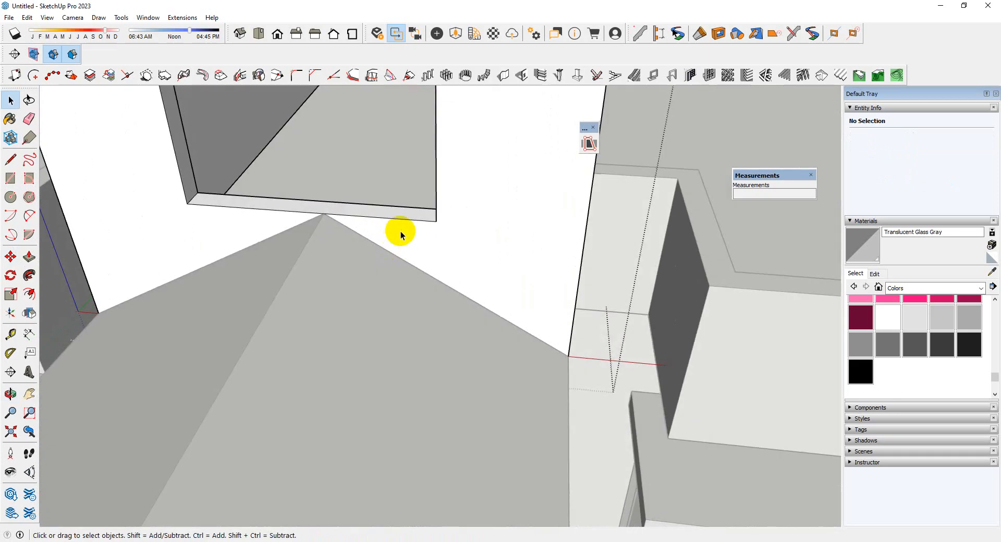
key(p)
click(404, 225)
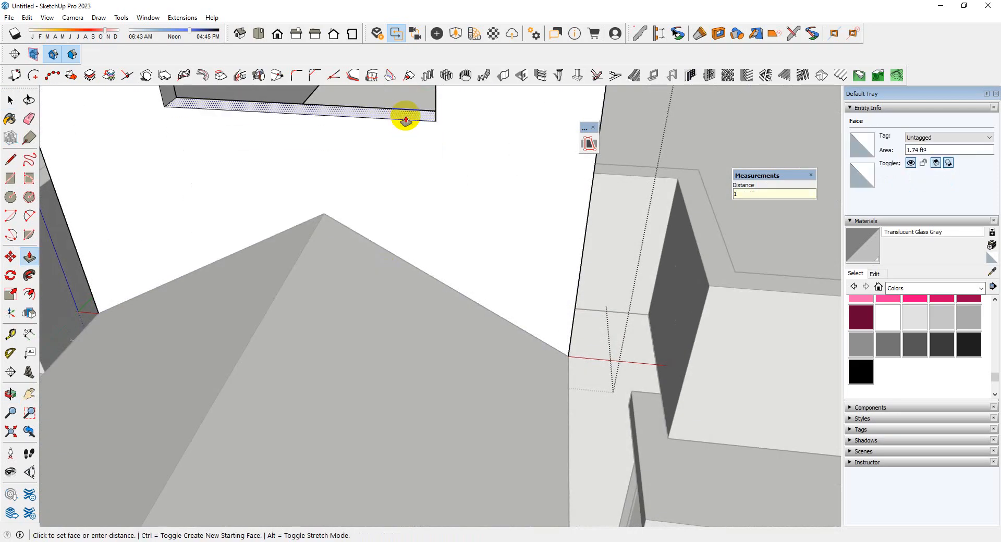
key(Return)
Narrow the tower's front window opening by pushing both of its side faces 6" inward
scroll(445, 209, down, 6)
middle_drag(444, 271, 443, 138)
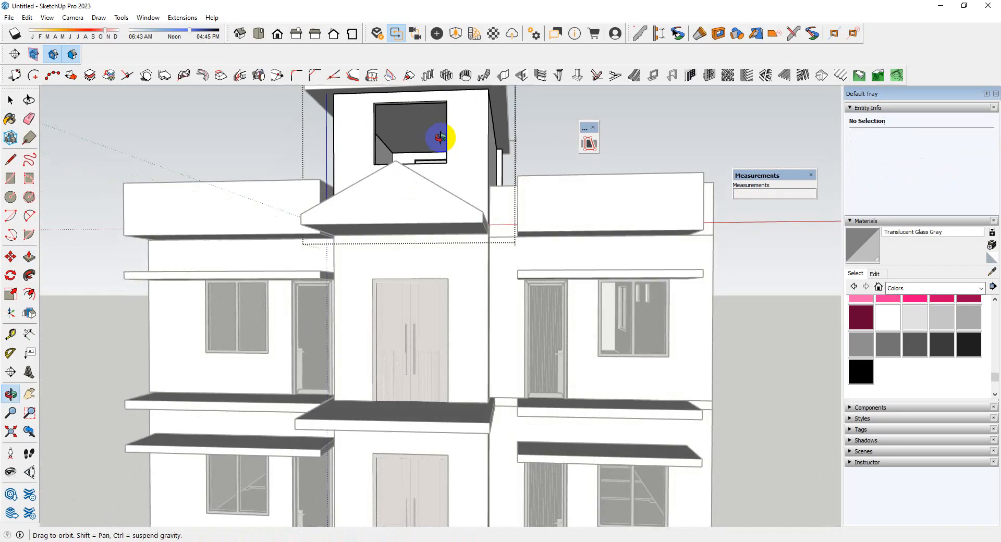
scroll(474, 269, down, 3)
middle_drag(404, 240, 570, 251)
scroll(496, 219, up, 8)
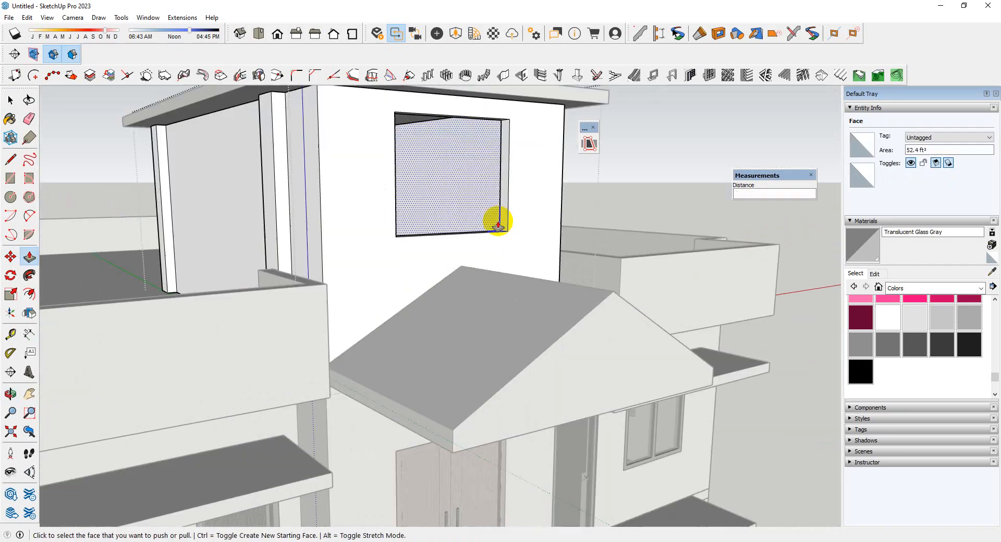
click(506, 219)
text(6)
key(Return)
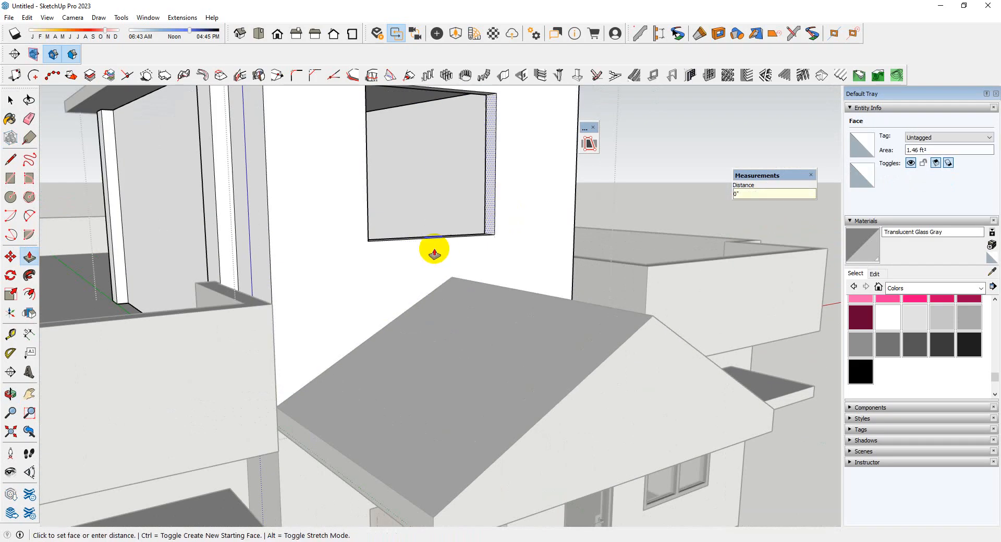
middle_drag(433, 252, 215, 290)
scroll(226, 218, up, 3)
double_click(236, 223)
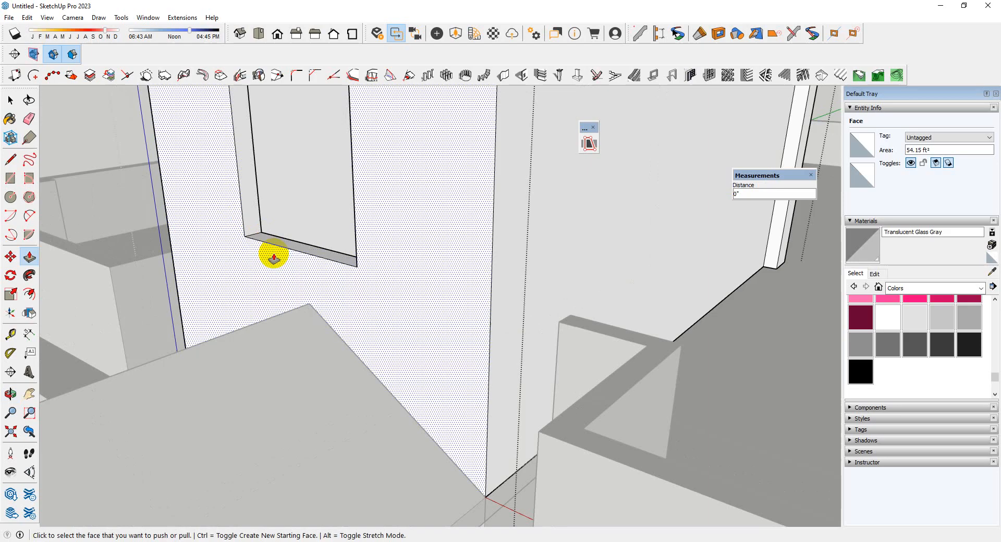
Finish editing the tower group above the entrance
scroll(273, 254, down, 4)
middle_drag(272, 255, 371, 327)
scroll(368, 284, down, 5)
scroll(371, 328, down, 4)
key(space)
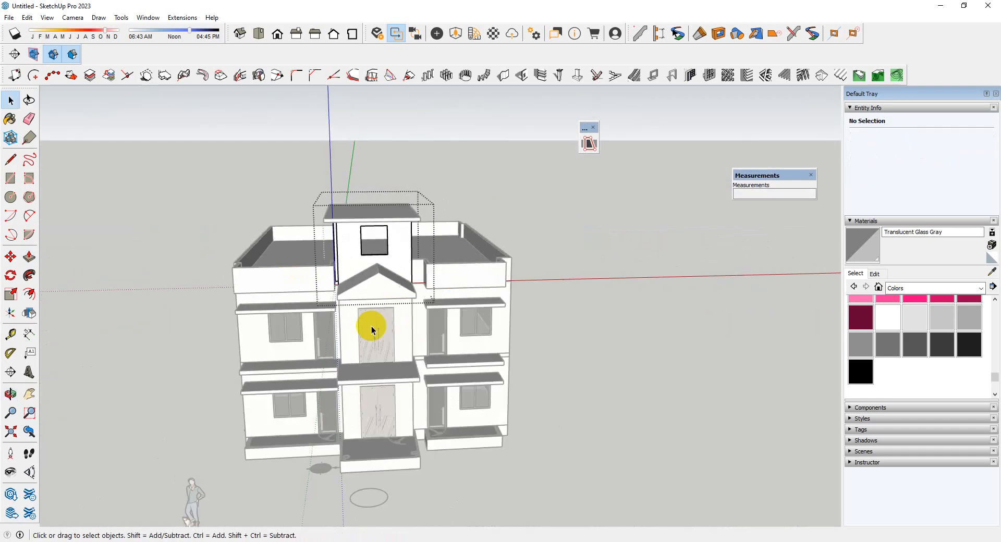
scroll(609, 356, up, 3)
click(609, 356)
Examine the front facade and the balcony slabs beside the entrance
scroll(584, 364, down, 4)
middle_drag(584, 364, 379, 308)
scroll(379, 307, up, 6)
scroll(514, 281, down, 3)
middle_drag(515, 277, 490, 312)
scroll(495, 368, up, 5)
scroll(494, 369, up, 3)
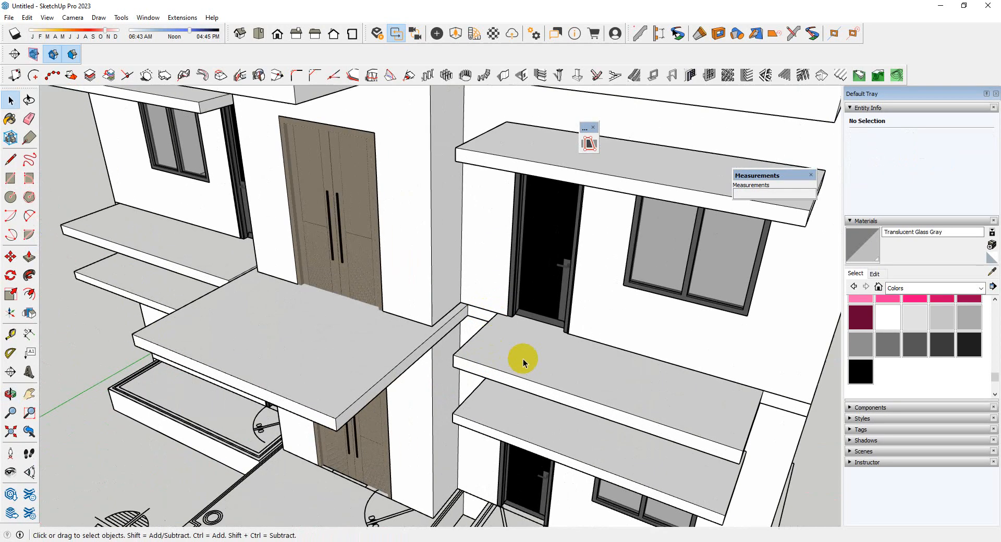
scroll(501, 329, down, 5)
scroll(574, 373, up, 3)
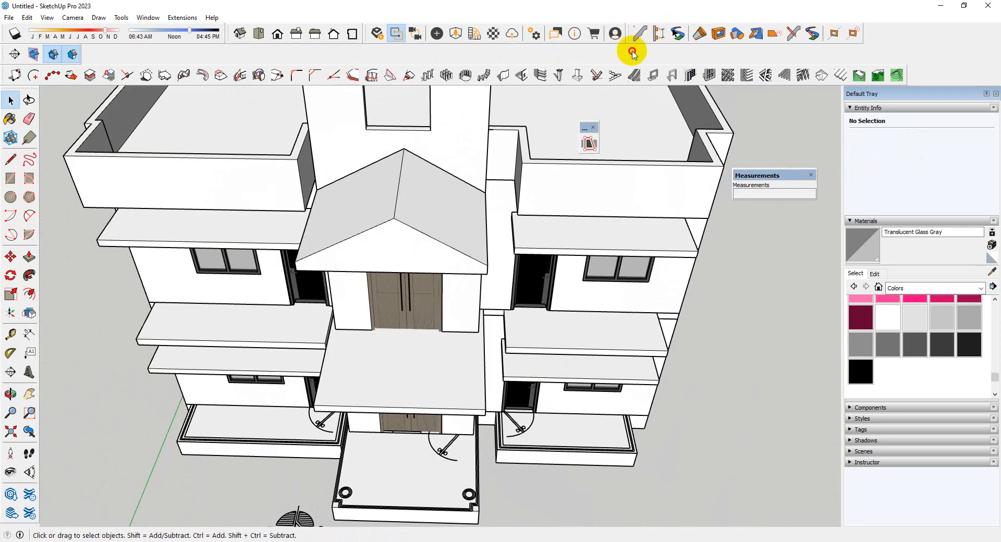
Load the Simple Glass Railing assembly from the Profile Builder 3 example library
drag(629, 38, 637, 255)
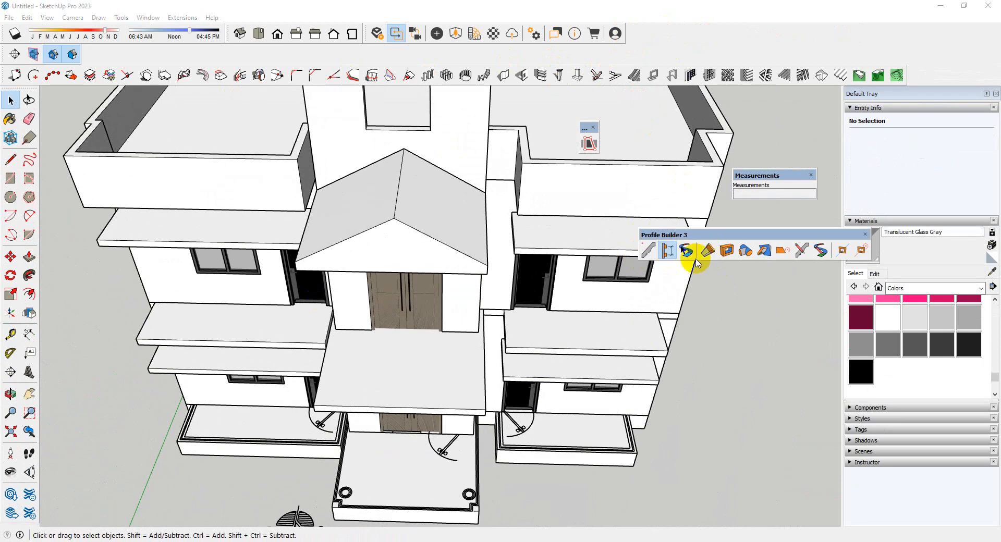
click(667, 252)
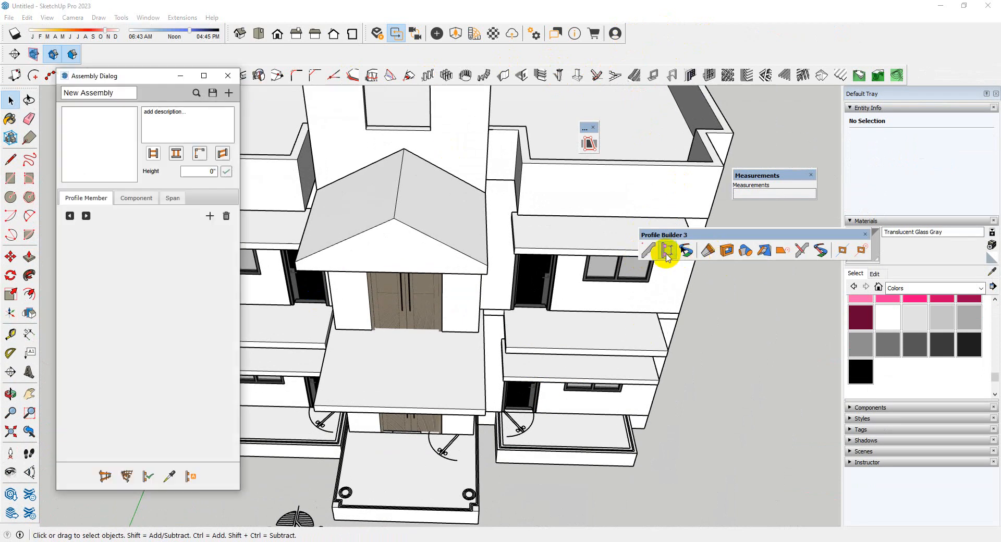
click(197, 94)
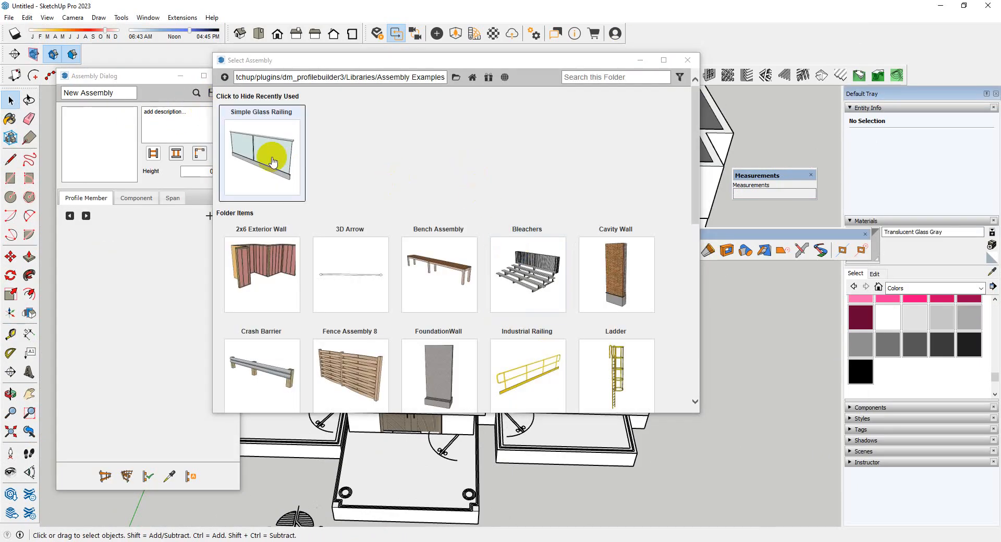
scroll(334, 282, down, 6)
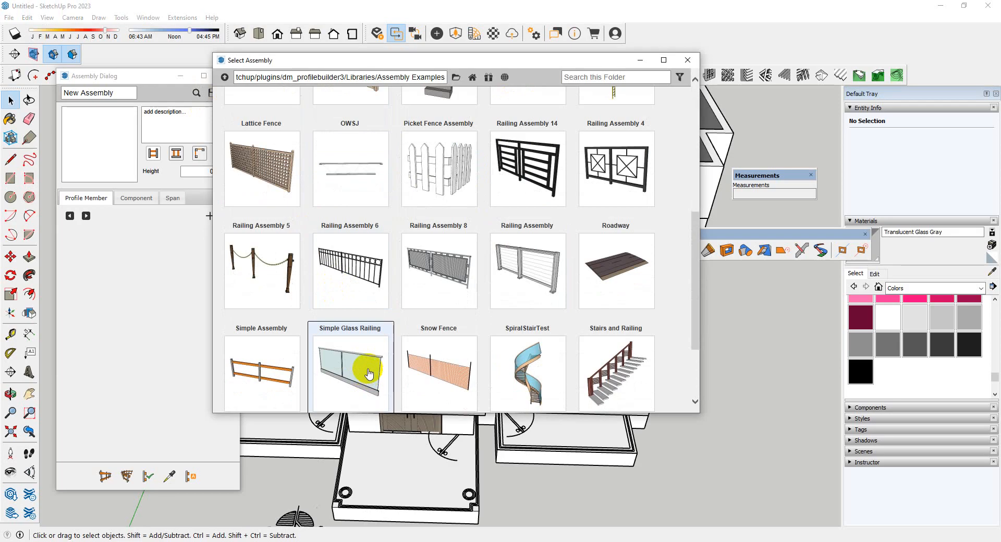
click(358, 353)
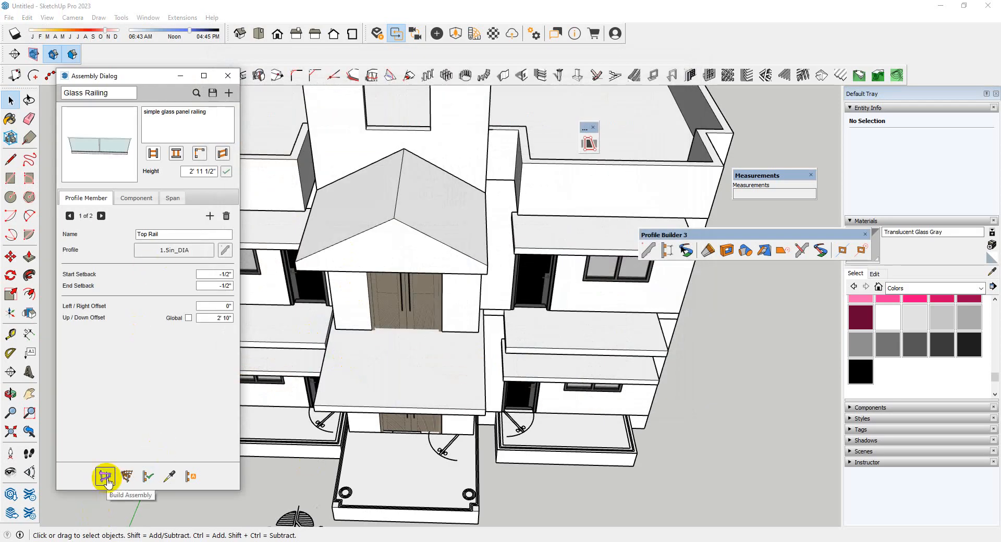
Build the railing's first section on the upper balcony slab beside the entrance, 3' 3 1/4" from the wall along the inner edge
click(106, 477)
scroll(492, 391, down, 5)
scroll(500, 365, up, 15)
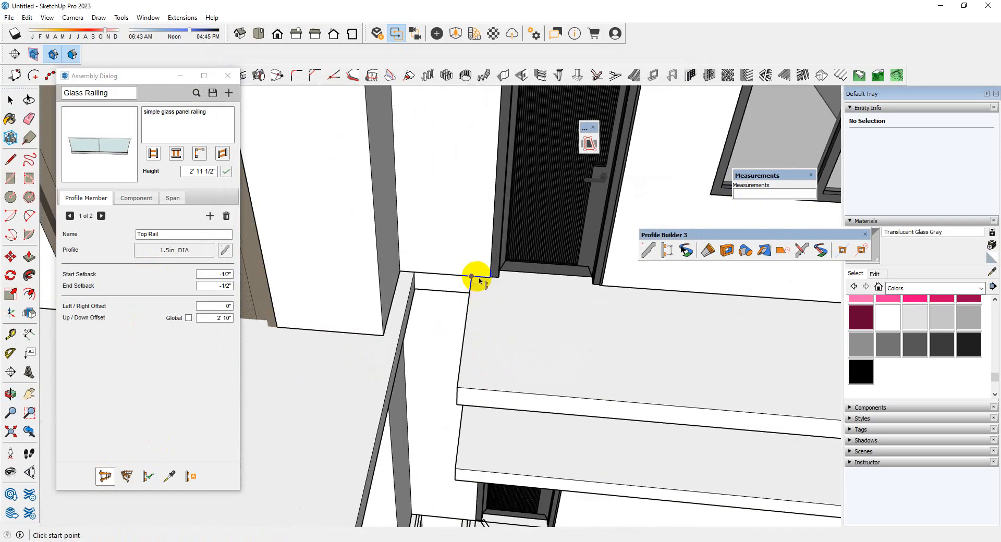
scroll(478, 280, up, 3)
scroll(469, 344, down, 2)
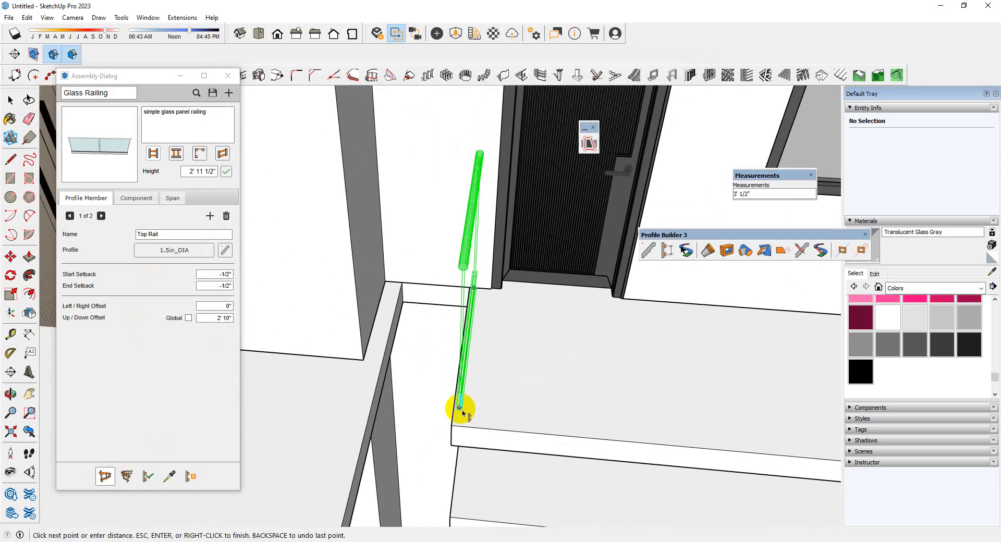
click(458, 421)
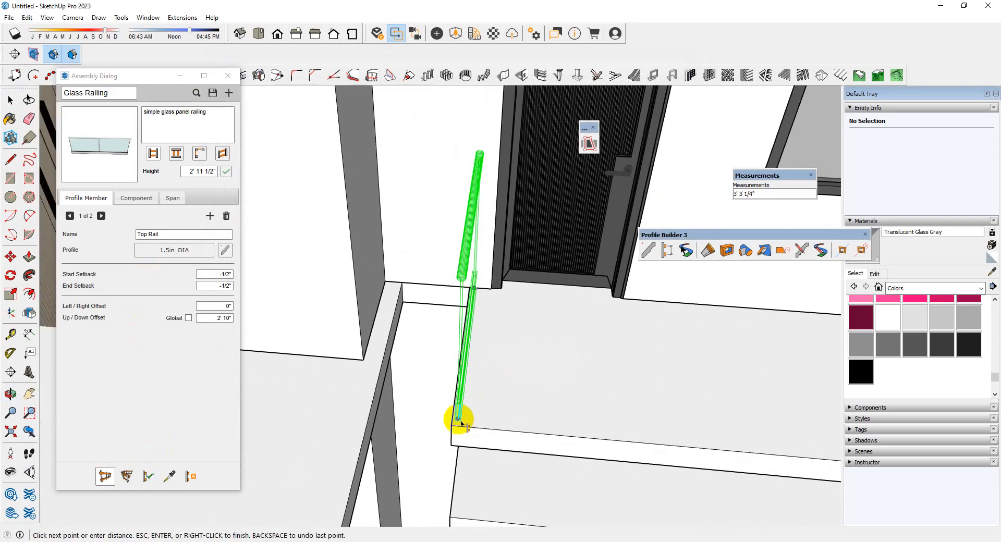
click(458, 422)
Continue the glass railing along the balcony's front edge and 3' 3 1/4" back to the wall, and finish it
scroll(454, 420, down, 4)
scroll(730, 447, up, 3)
scroll(737, 447, up, 1)
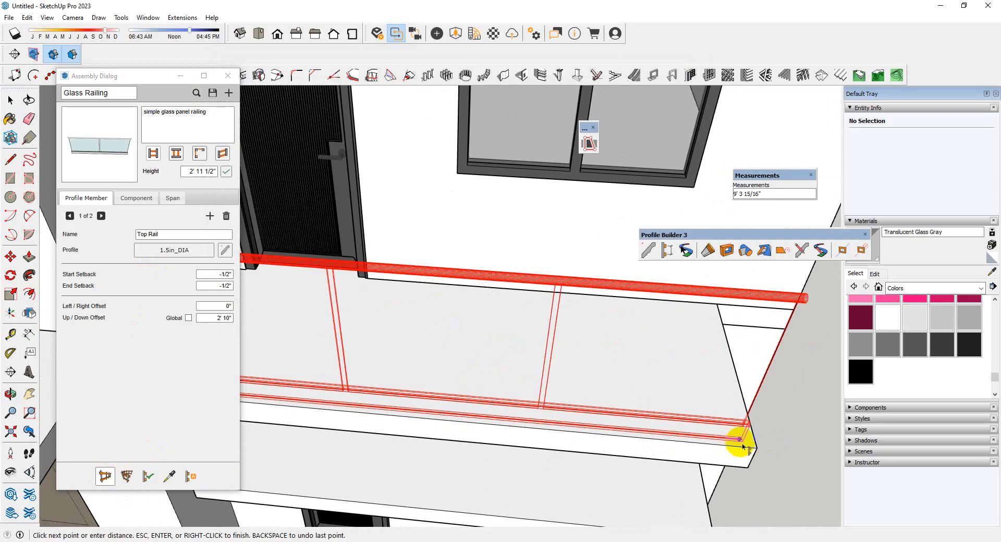
click(750, 445)
scroll(599, 426, down, 3)
middle_drag(655, 421, 576, 443)
scroll(610, 459, up, 3)
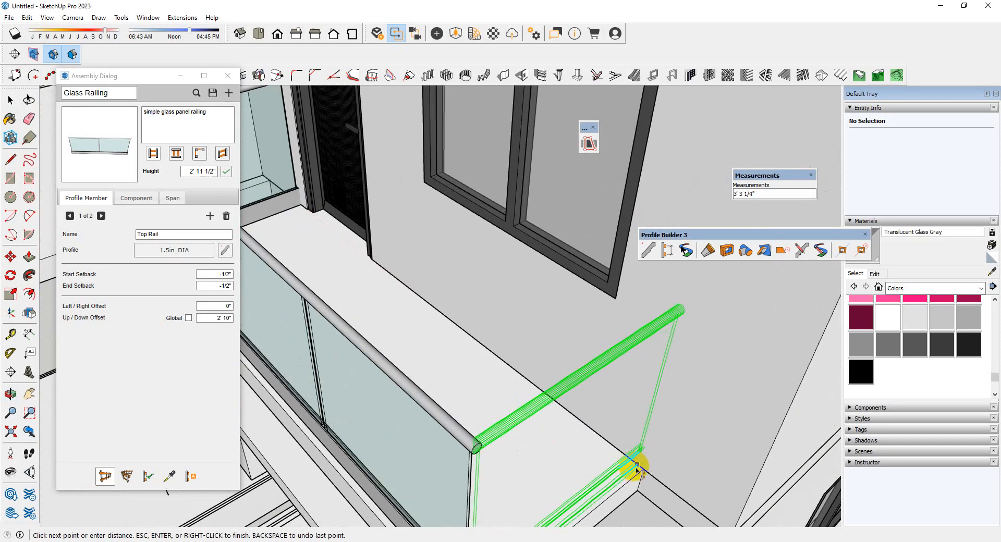
click(637, 467)
key(Return)
Cut the glass railing and paste it in place inside the upper-floor component
scroll(636, 418, down, 3)
middle_drag(636, 380, 625, 339)
click(599, 342)
scroll(578, 352, down, 2)
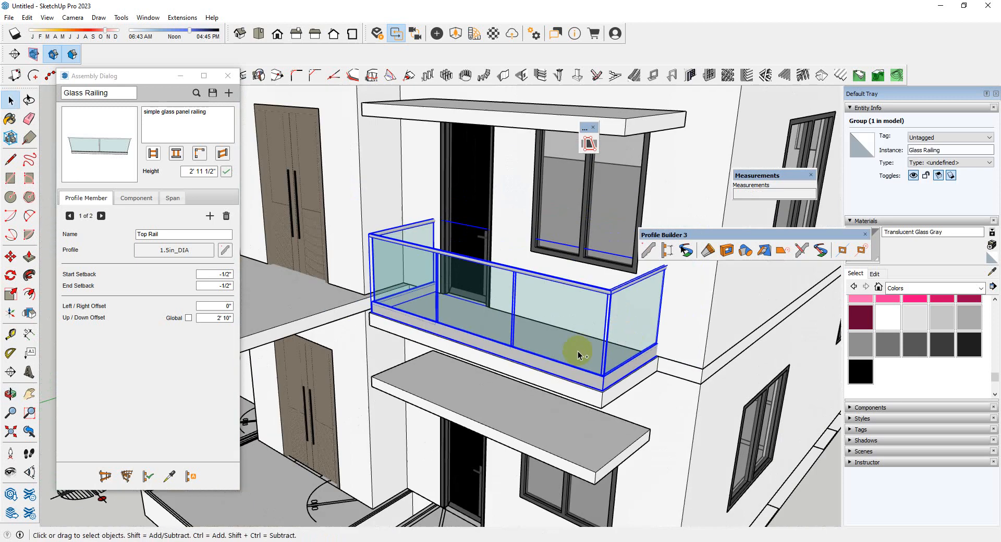
key(Delete)
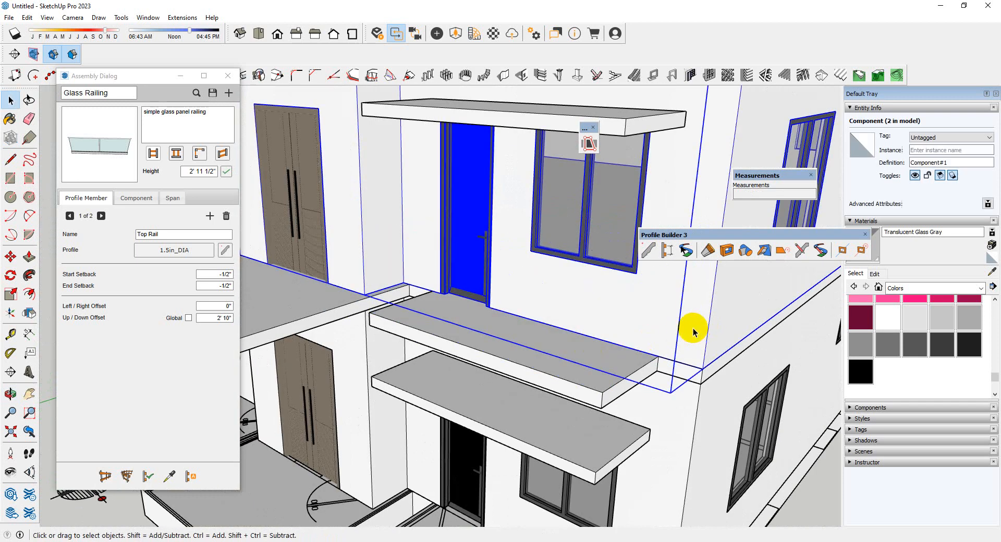
double_click(687, 333)
scroll(626, 341, down, 4)
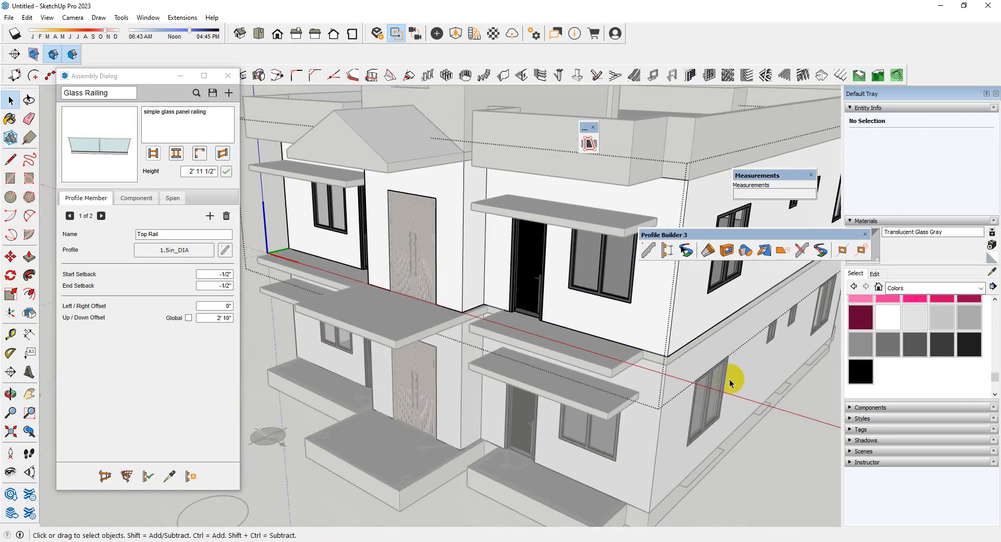
click(31, 18)
click(45, 101)
scroll(653, 401, down, 3)
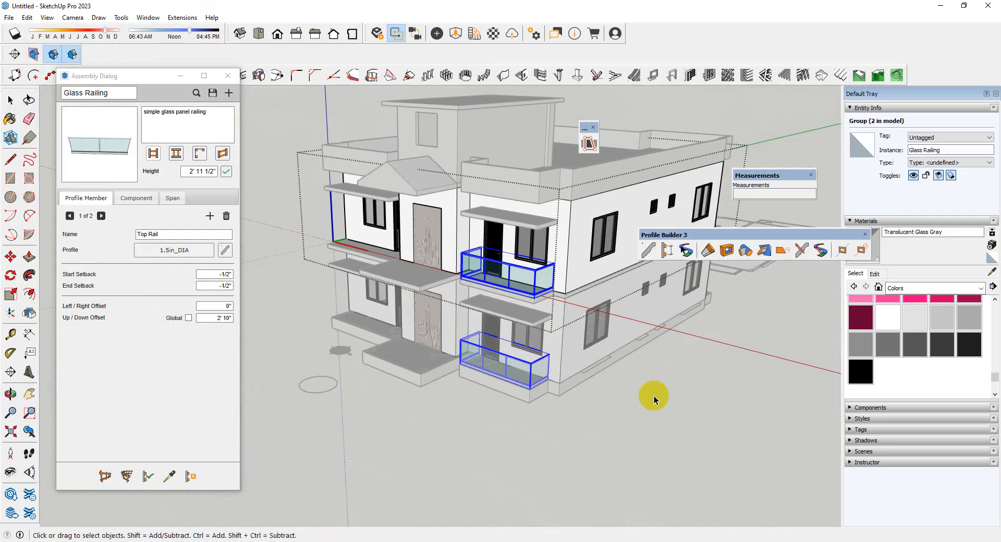
Finish editing the upper-floor component and check the balcony railings on both floors
click(653, 398)
scroll(542, 410, up, 3)
middle_drag(543, 409, 655, 402)
scroll(655, 402, down, 4)
click(558, 363)
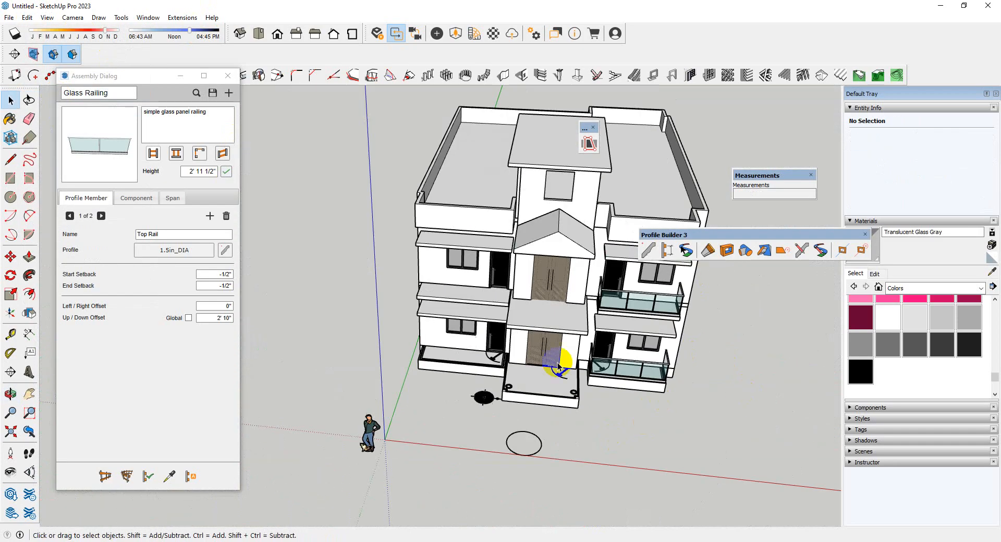
Draw a three-sided line path on the upper balcony slab still without a railing, 11' 3 5/16" along the front and 3' 3 13/16" back to the wall
scroll(521, 333, up, 5)
scroll(604, 362, down, 5)
scroll(476, 315, up, 6)
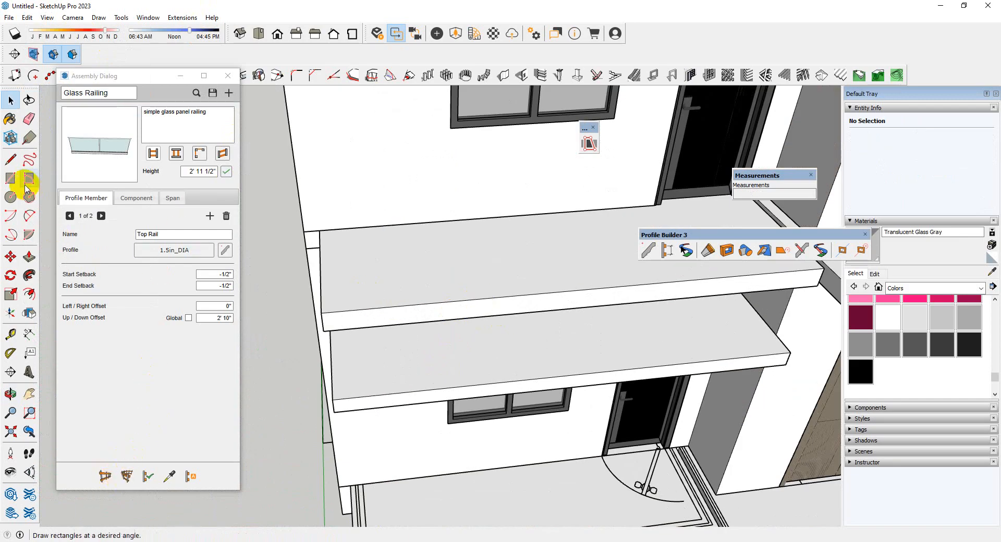
click(11, 162)
scroll(327, 260, up, 3)
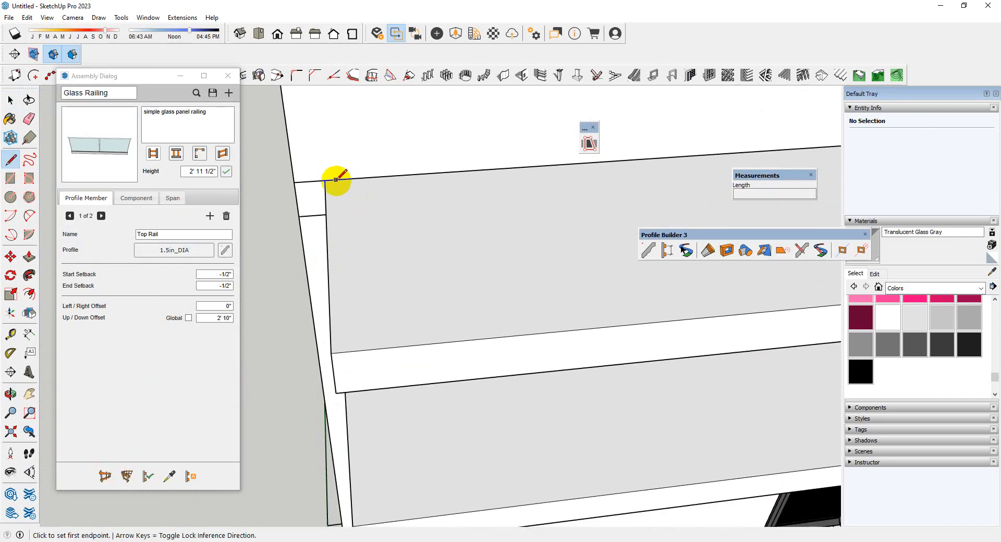
scroll(280, 357, down, 5)
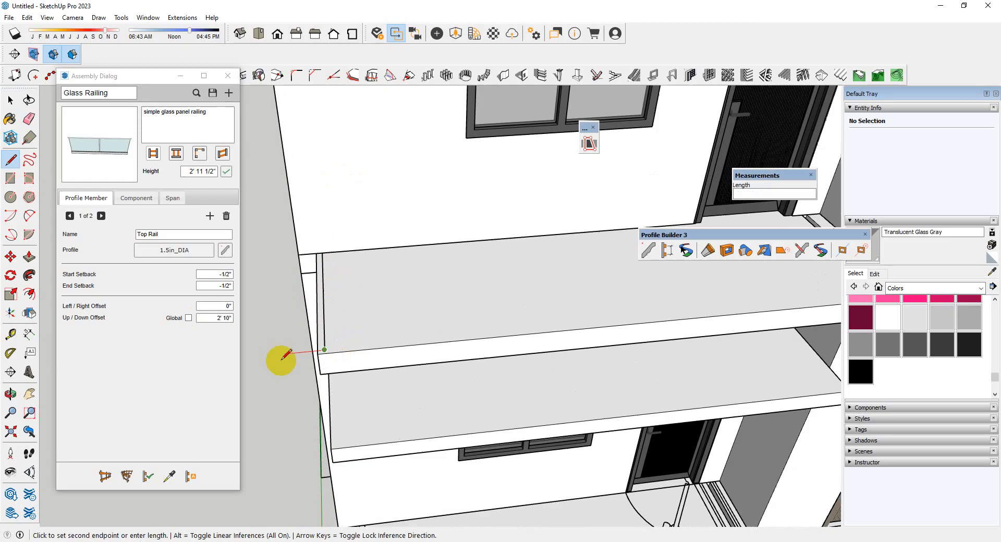
scroll(670, 297, up, 5)
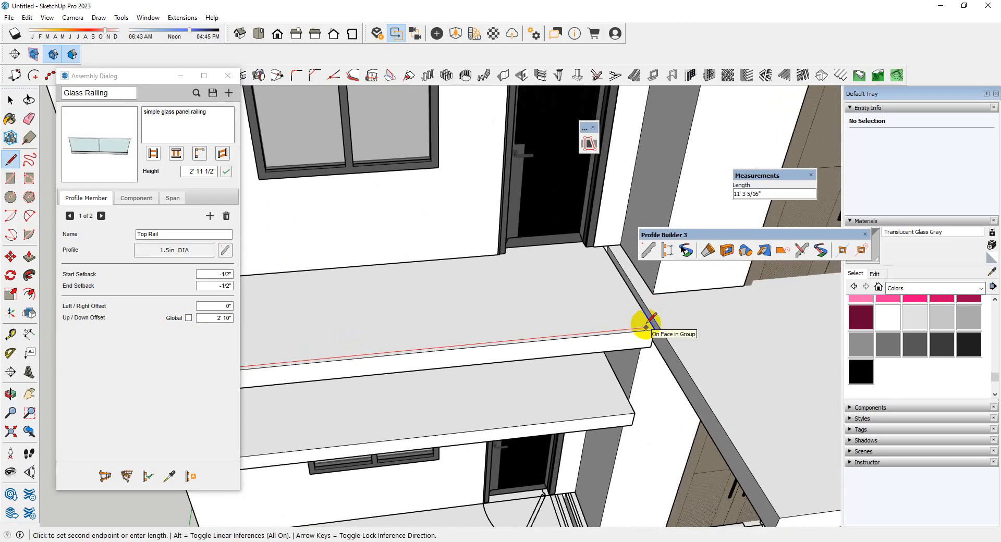
scroll(523, 370, up, 4)
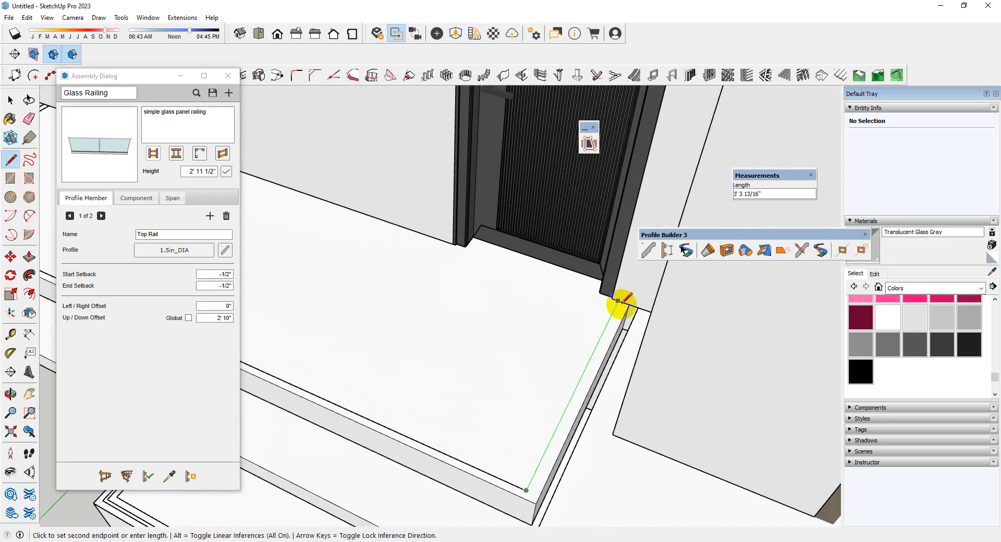
click(618, 301)
key(space)
Build the Glass Railing assembly along the three connected path edges on the upper balcony
click(594, 349)
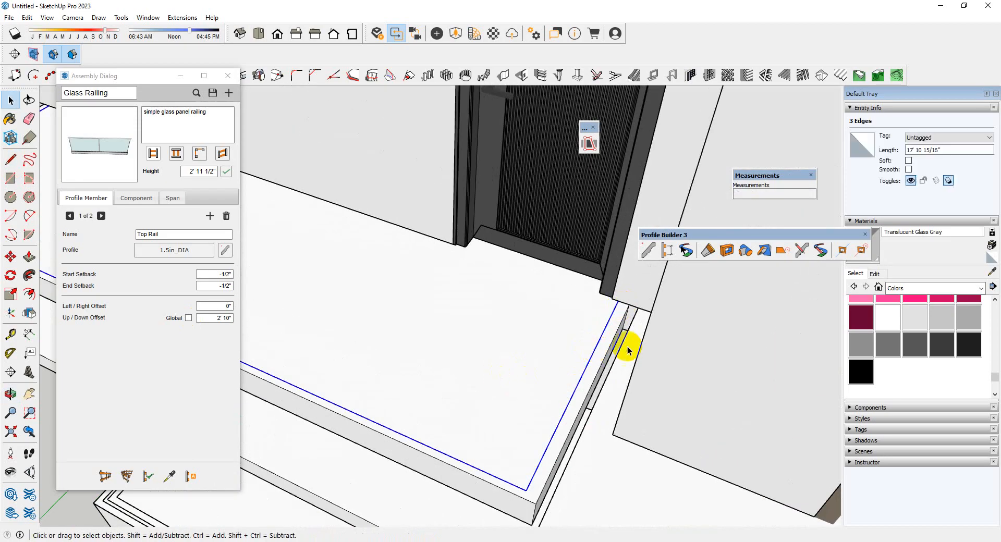
scroll(625, 350, down, 6)
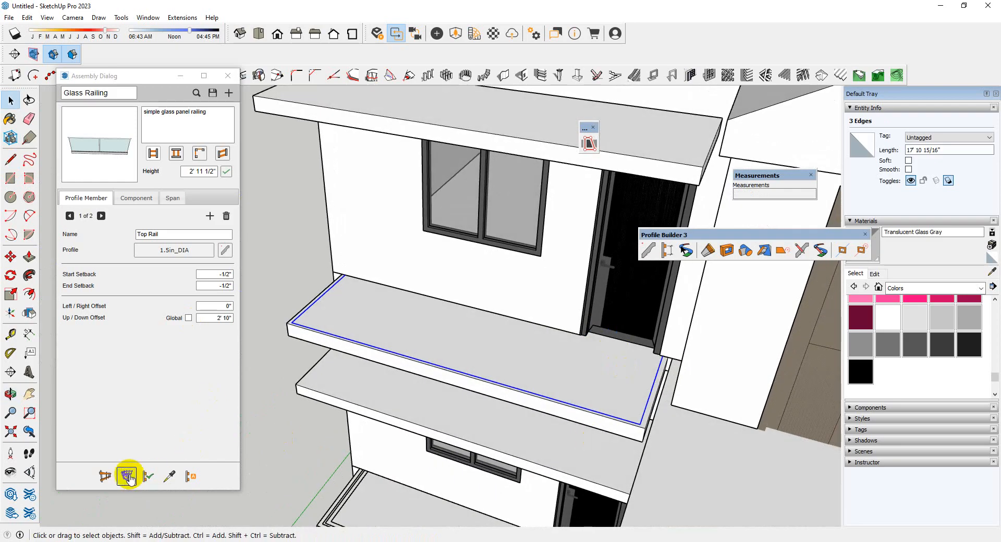
click(128, 477)
scroll(456, 317, down, 5)
middle_drag(470, 318, 626, 333)
scroll(375, 357, up, 4)
middle_drag(376, 358, 448, 324)
click(441, 294)
scroll(440, 293, down, 2)
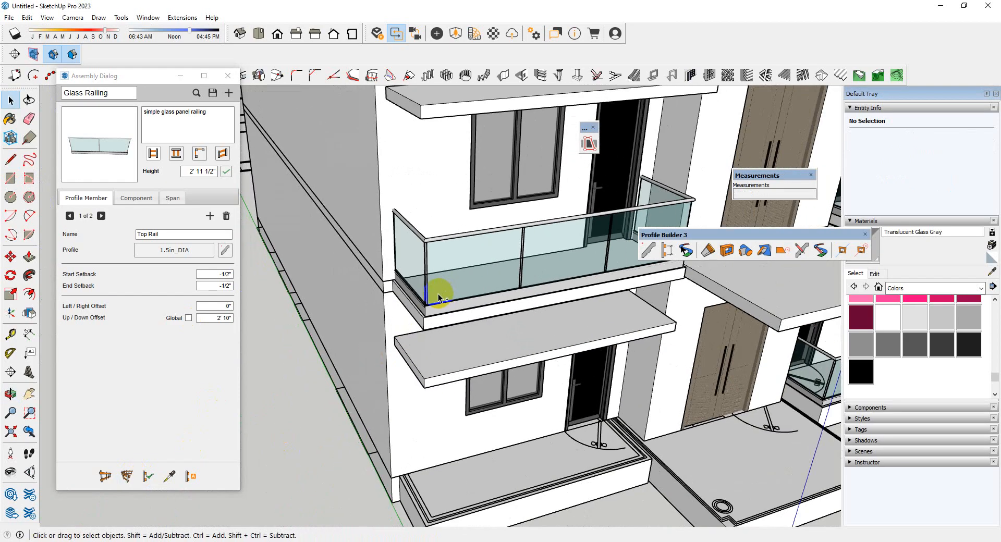
Cut the new glass railing and paste it in place inside that side's upper-floor component
scroll(438, 293, down, 3)
key(ctrl+x)
double_click(419, 239)
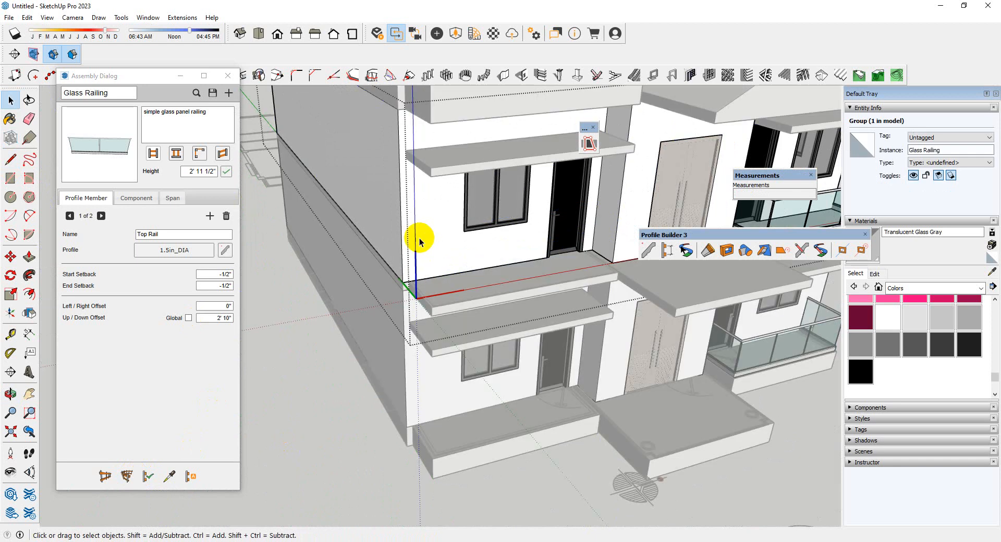
click(27, 18)
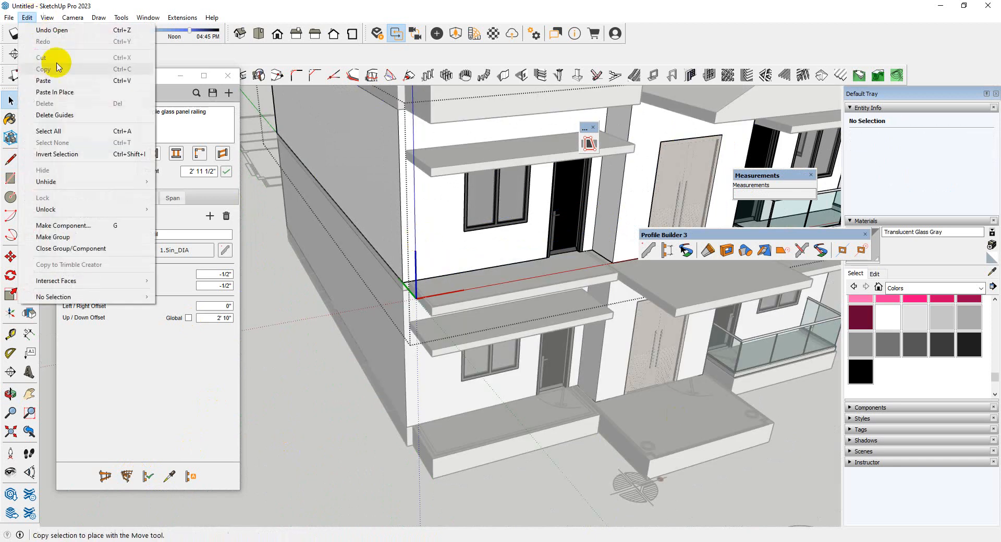
click(64, 89)
Finish editing the component and check the glass railings on both sides of the front facade
scroll(297, 192, down, 4)
scroll(353, 405, up, 2)
click(667, 340)
middle_drag(667, 341, 625, 381)
scroll(595, 392, up, 4)
scroll(565, 380, down, 3)
scroll(496, 271, up, 3)
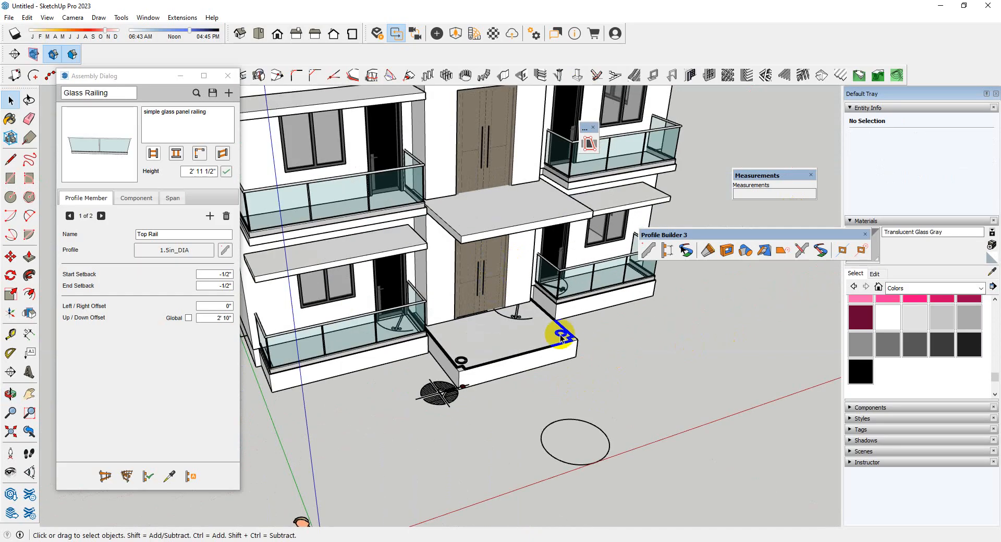
Examine the column outlines on the entrance porch and close the Glass Railing assembly dialog
middle_drag(563, 335, 496, 434)
scroll(542, 383, up, 6)
scroll(580, 353, down, 3)
scroll(577, 357, up, 3)
middle_drag(577, 358, 542, 360)
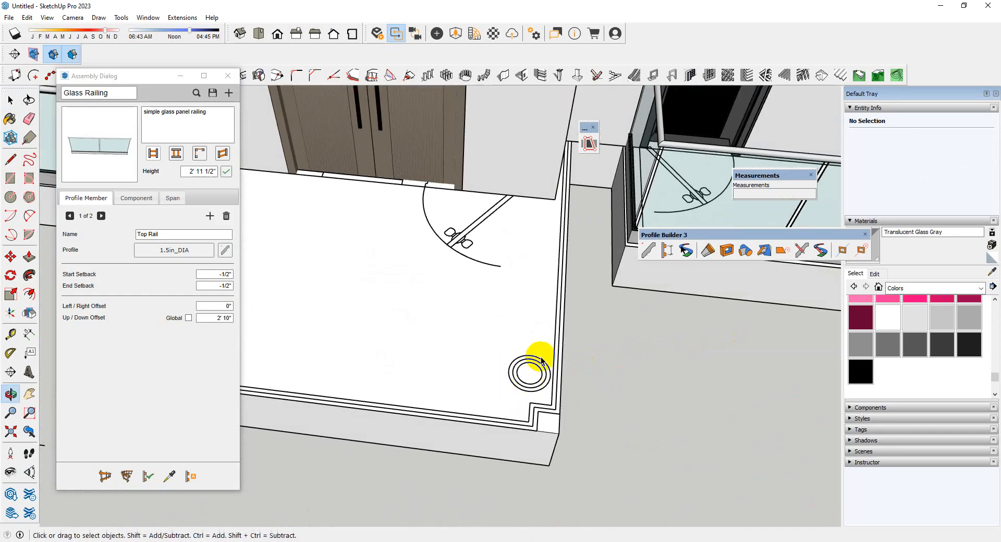
click(231, 77)
scroll(386, 253, down, 3)
middle_drag(386, 253, 448, 349)
scroll(462, 264, down, 3)
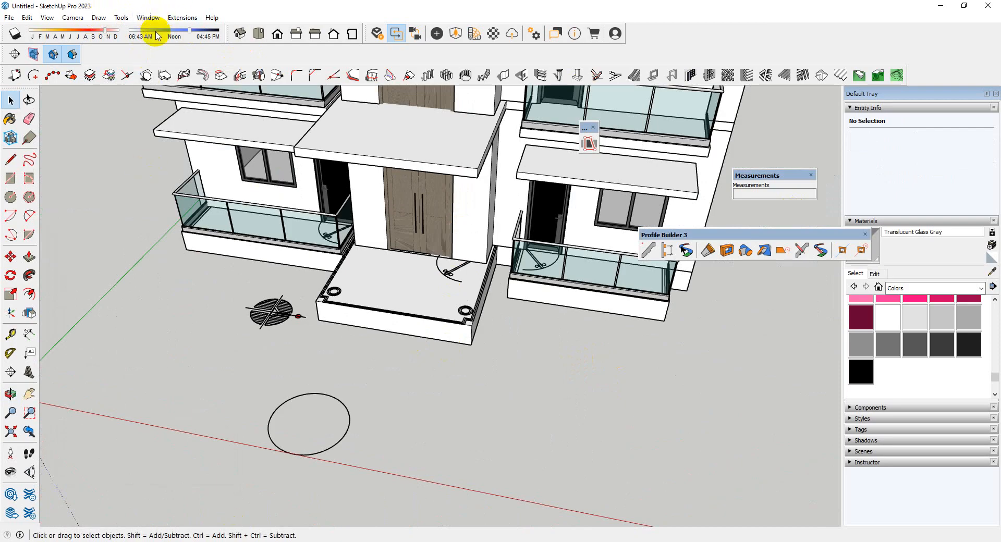
Switch to Chrome and search the web for "Order sketchUp" in a new tab
mouse_move(224, 539)
click(174, 505)
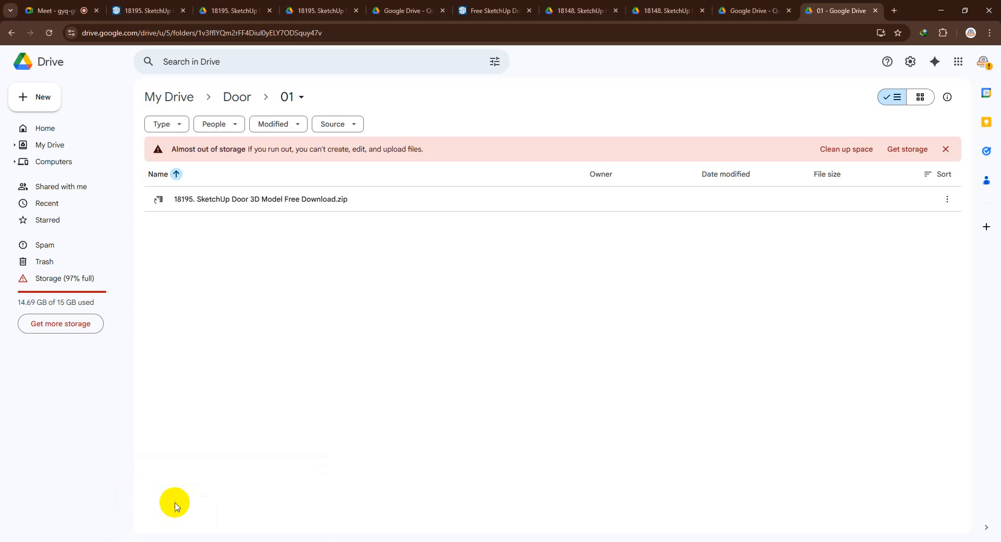
click(893, 11)
click(811, 35)
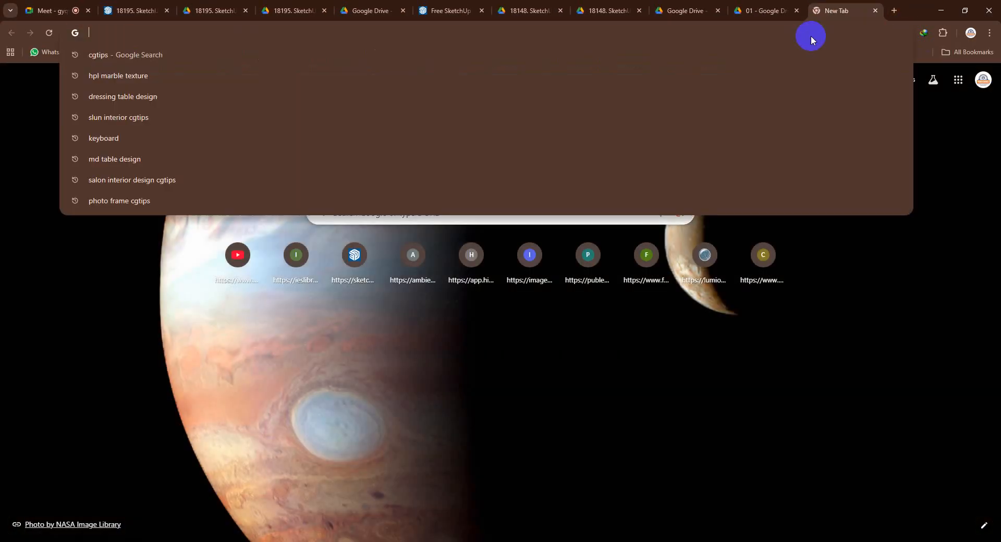
text(Orde)
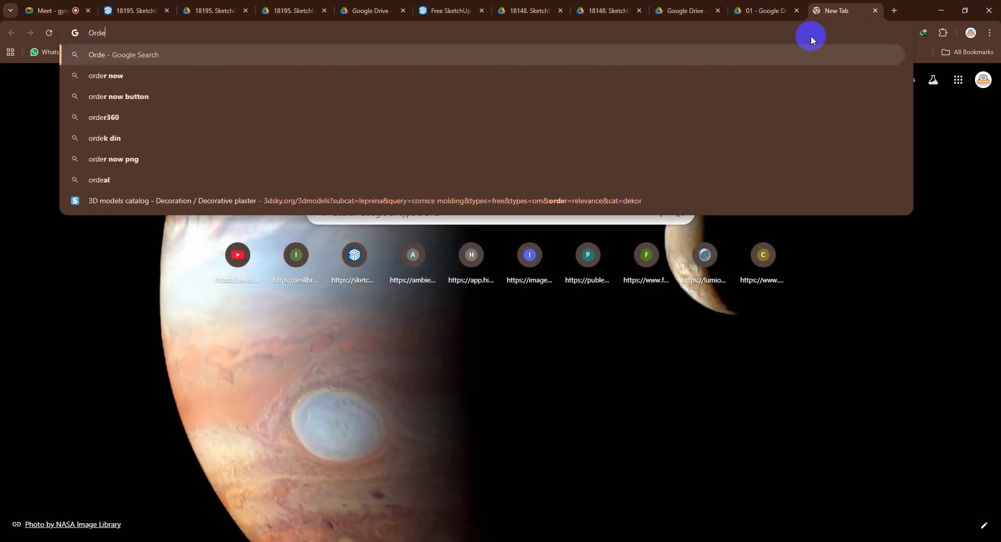
text(r s)
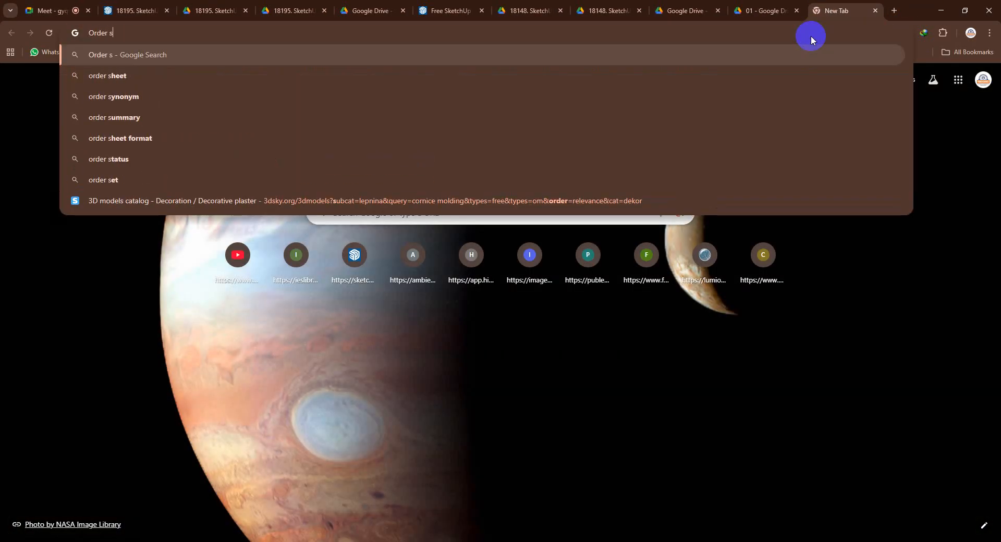
text(ke)
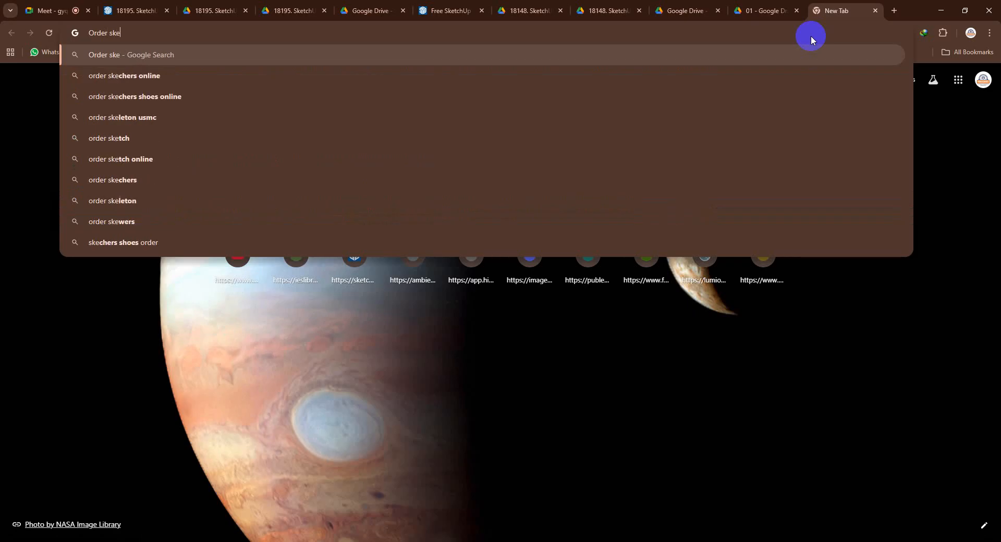
text(tchUp)
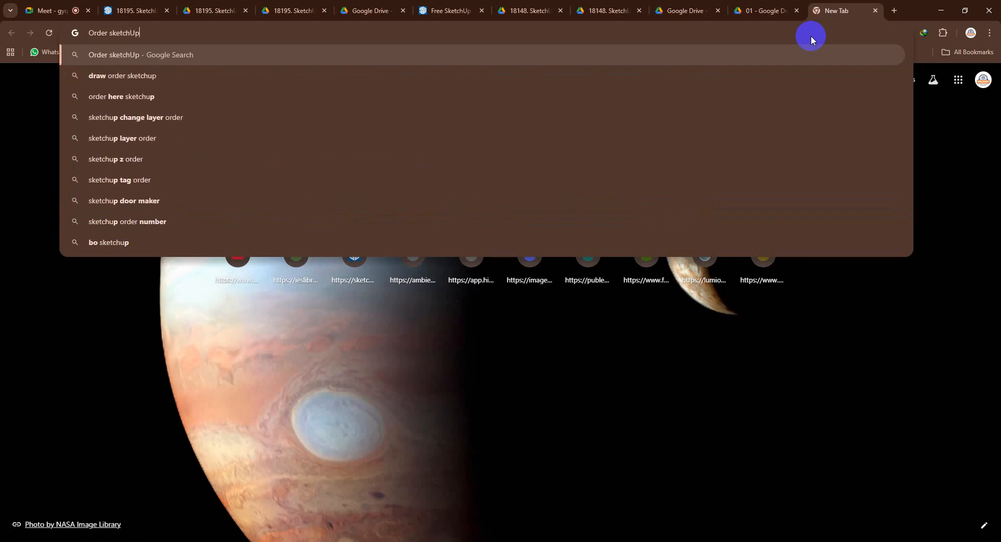
key(Return)
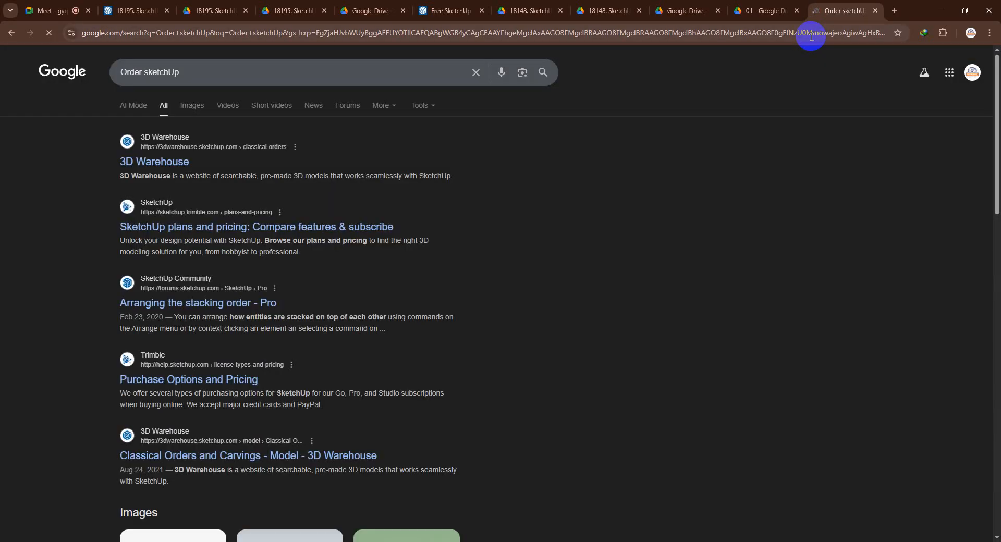
View the classical orders model on 3D Warehouse, dismissing the updates notice, and return to the search results
click(175, 162)
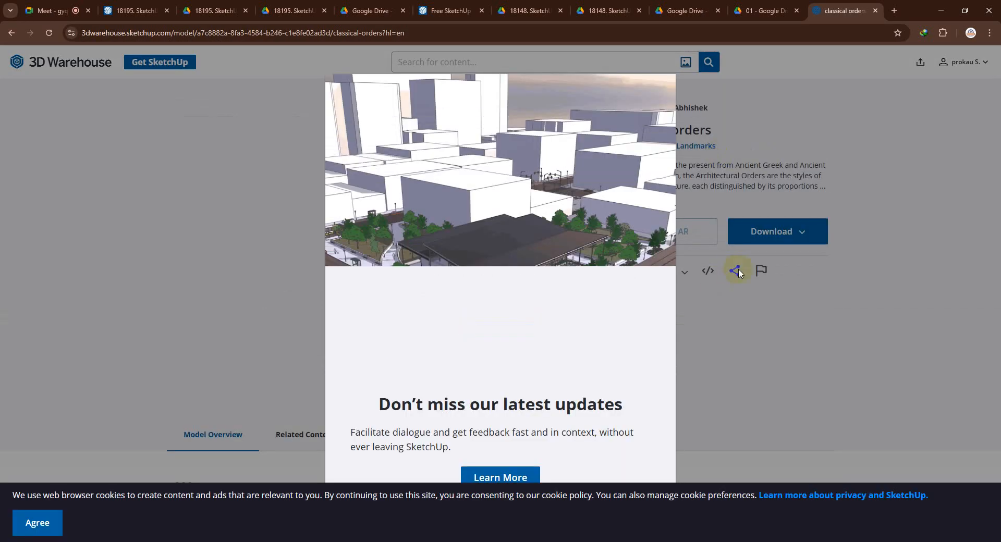
click(801, 357)
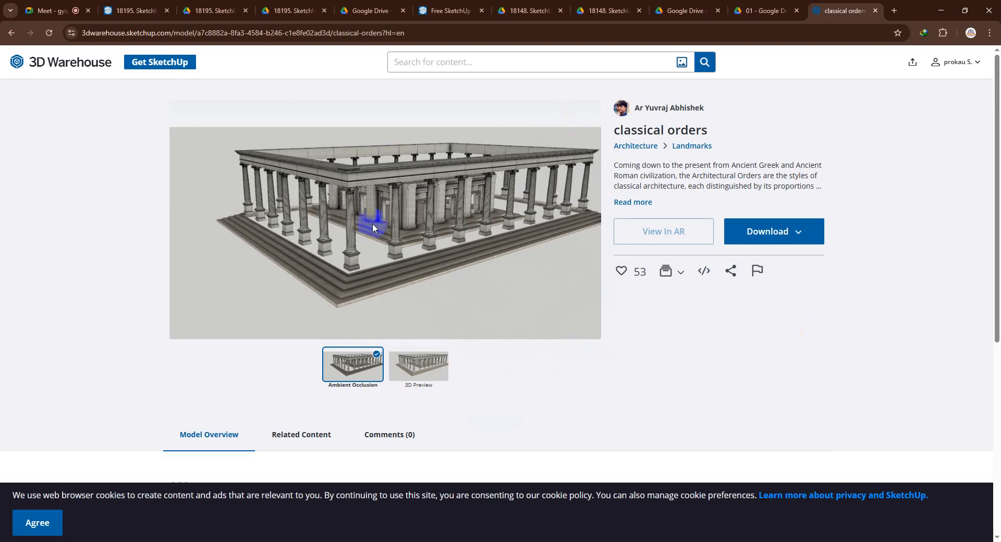
scroll(372, 223, down, 2)
scroll(409, 252, up, 2)
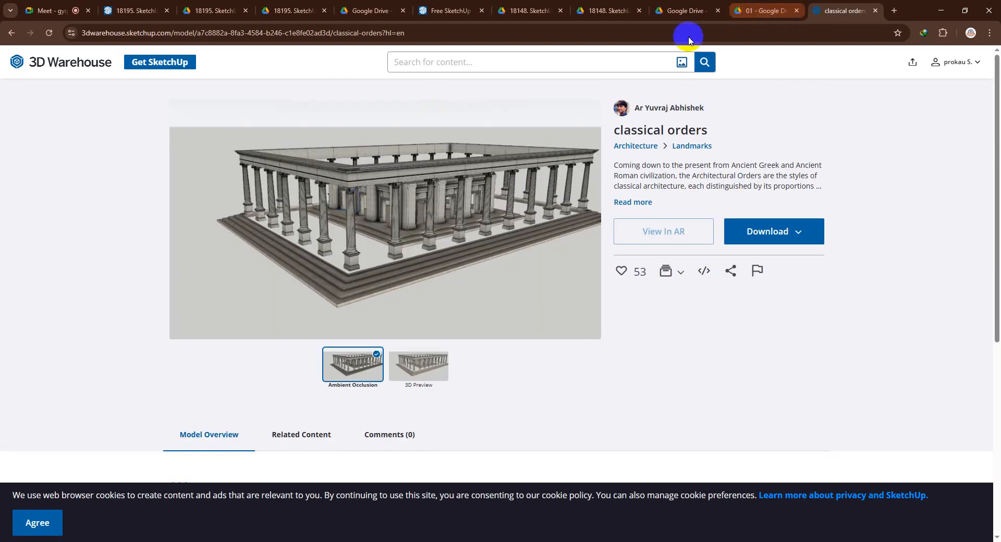
click(9, 33)
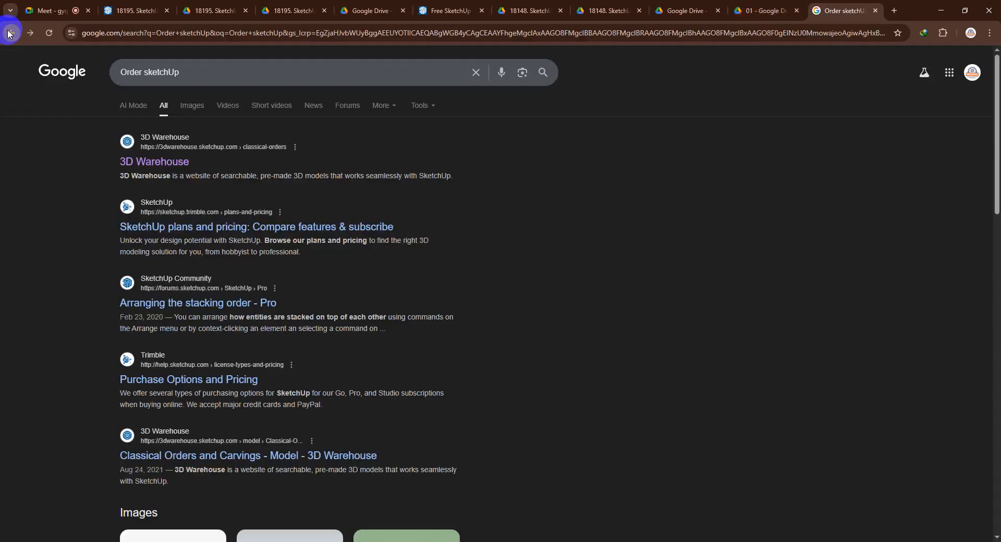
Look through the image results for "Order sketchUp" for a suitable classical column model
click(191, 107)
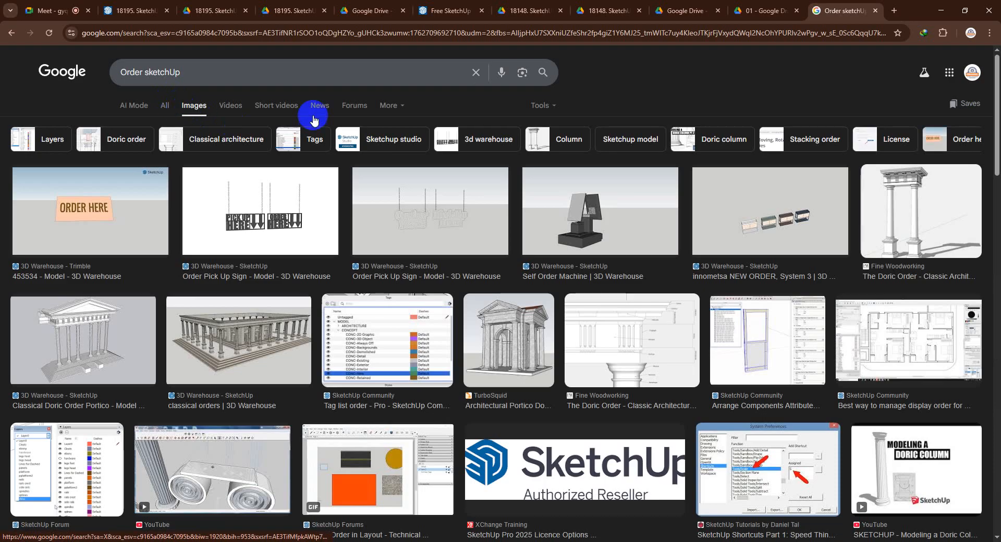
scroll(392, 334, down, 4)
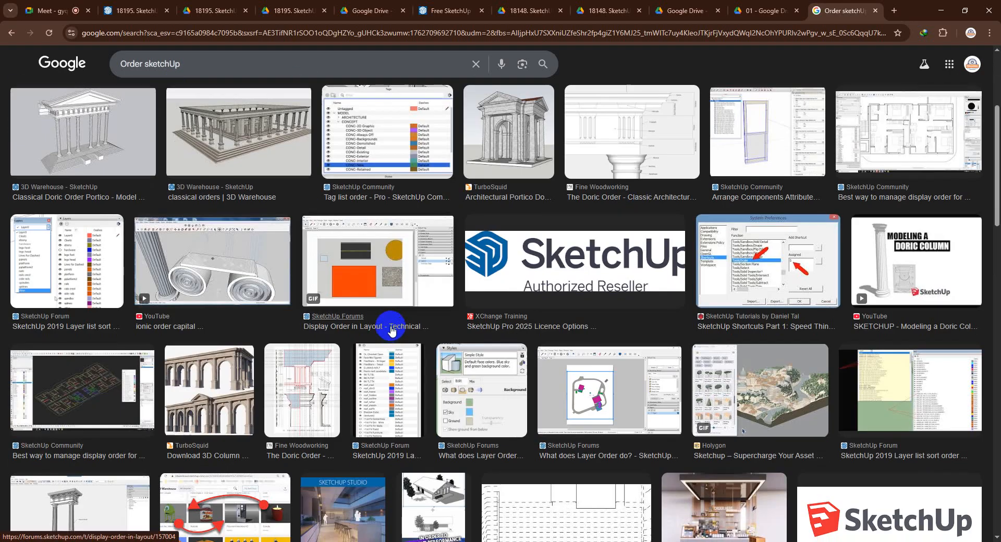
scroll(392, 330, down, 3)
scroll(392, 327, down, 3)
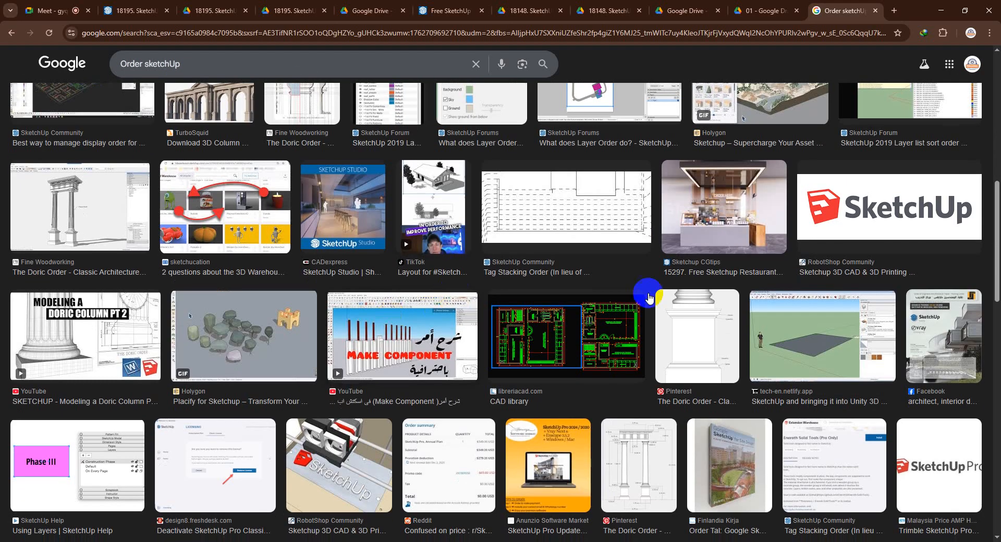
scroll(222, 338, down, 3)
scroll(298, 324, up, 5)
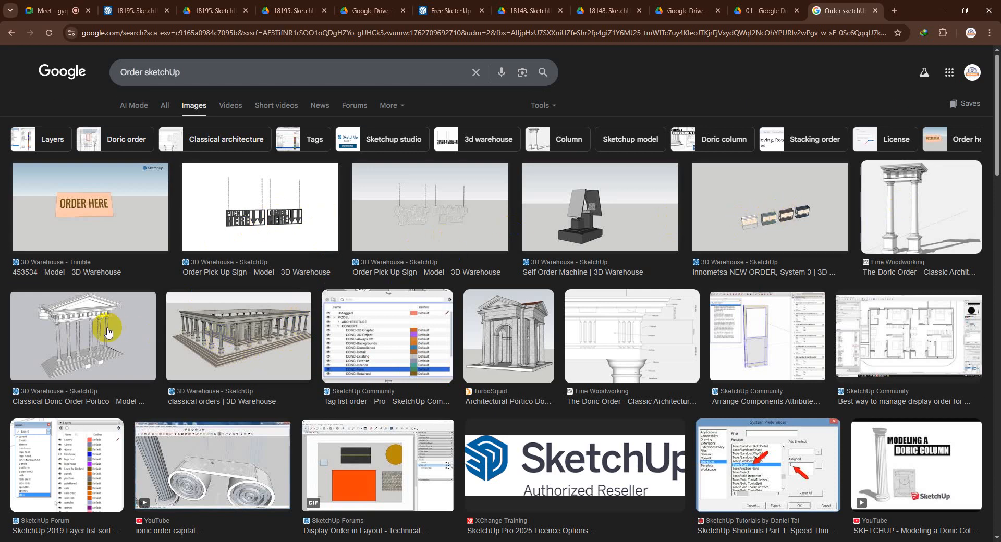
Preview the Classical Doric Order Portico image and the related Doric Column Study model
click(138, 334)
scroll(782, 312, down, 6)
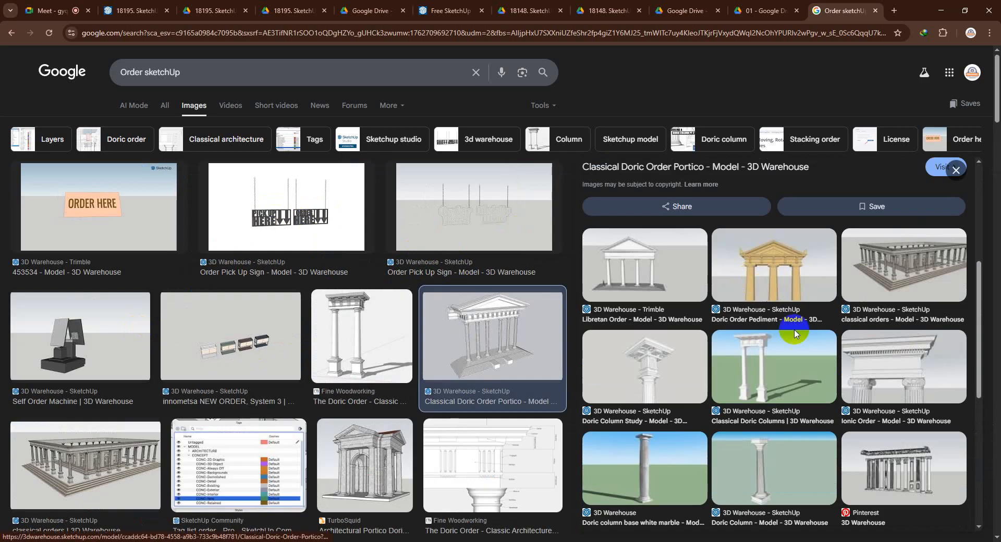
click(677, 314)
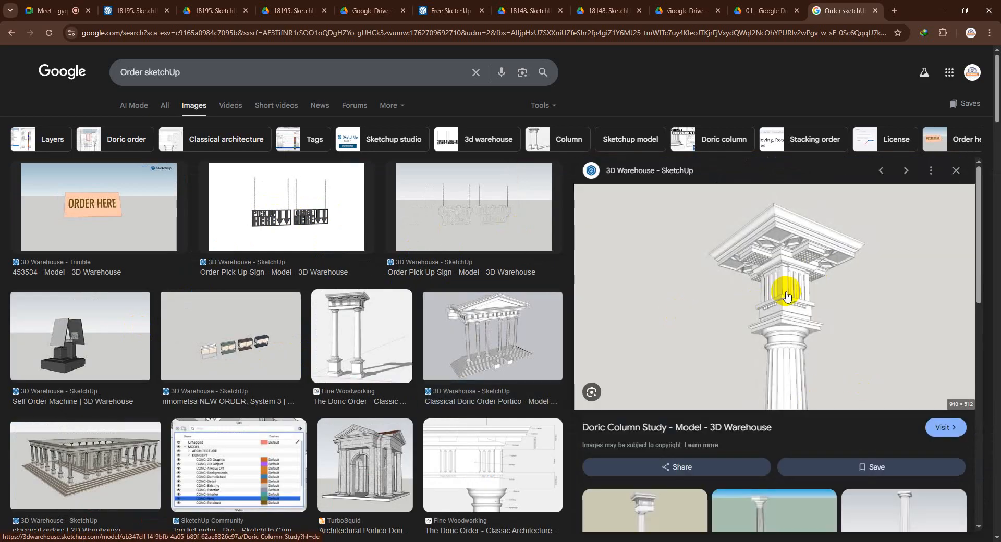
Preview the Greek Doric Column model and look through the related images for a suitable classical column
scroll(787, 296, down, 7)
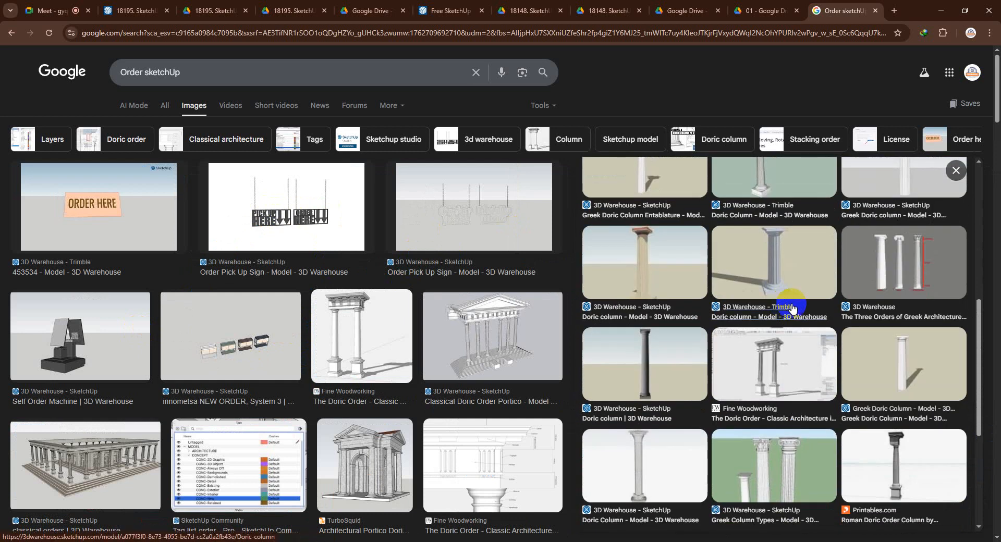
scroll(903, 262, down, 2)
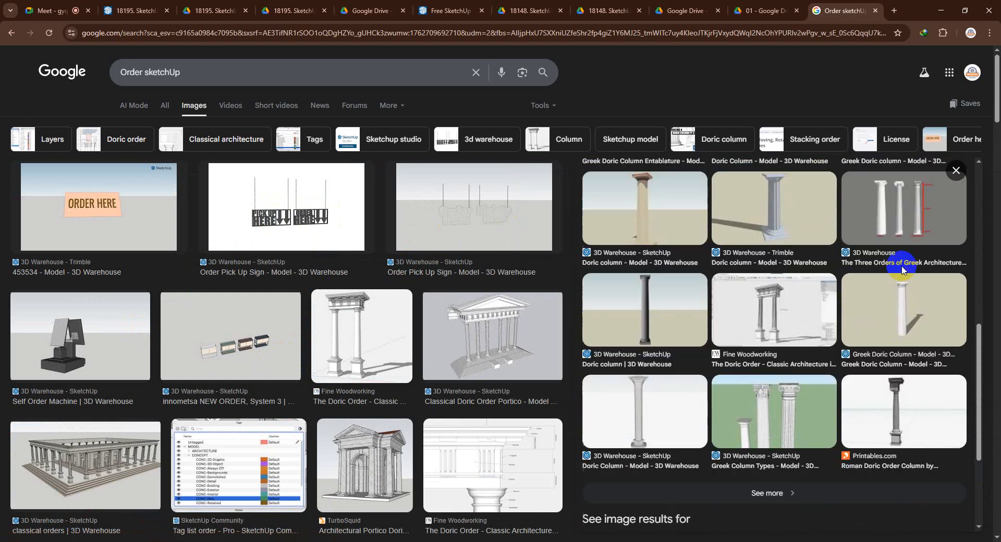
click(901, 267)
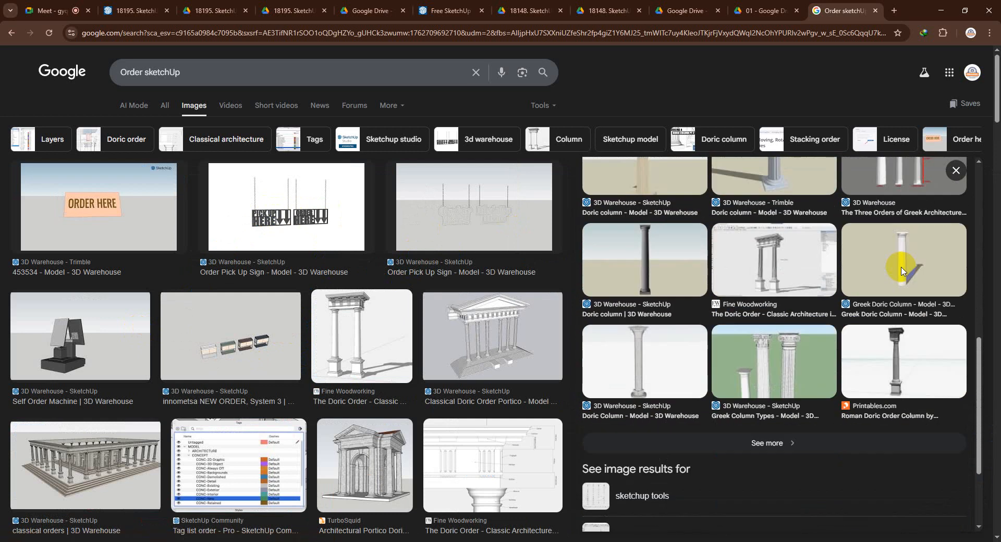
click(902, 270)
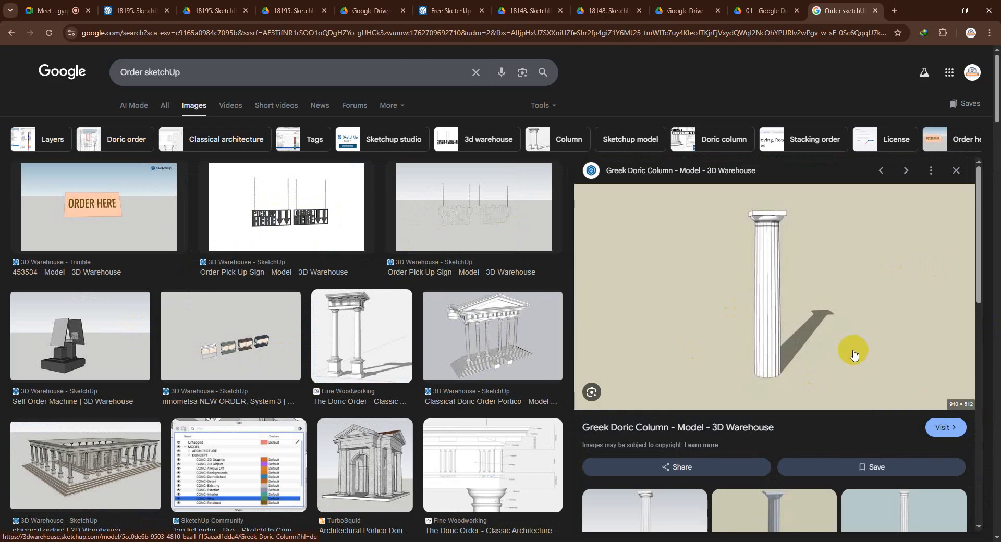
scroll(854, 355, down, 4)
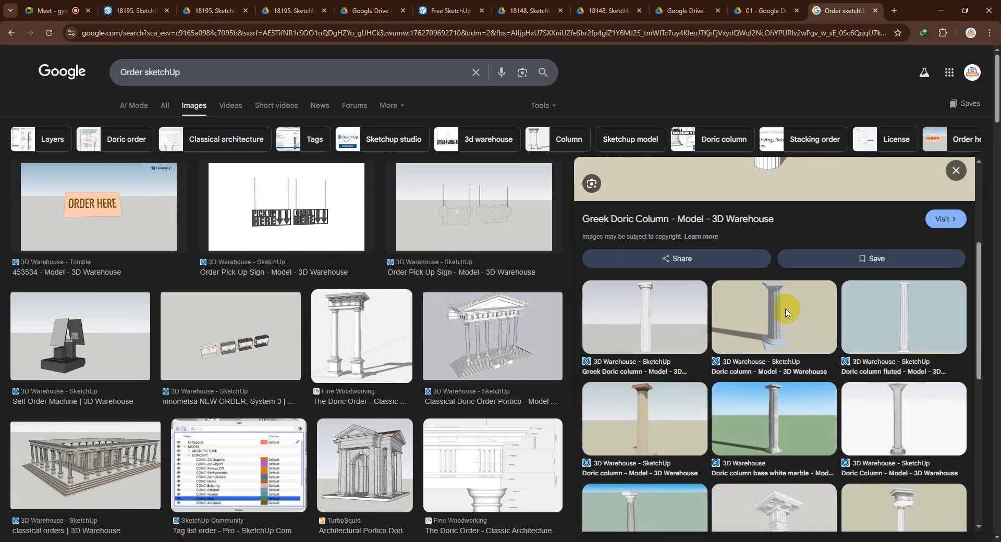
scroll(785, 314, down, 3)
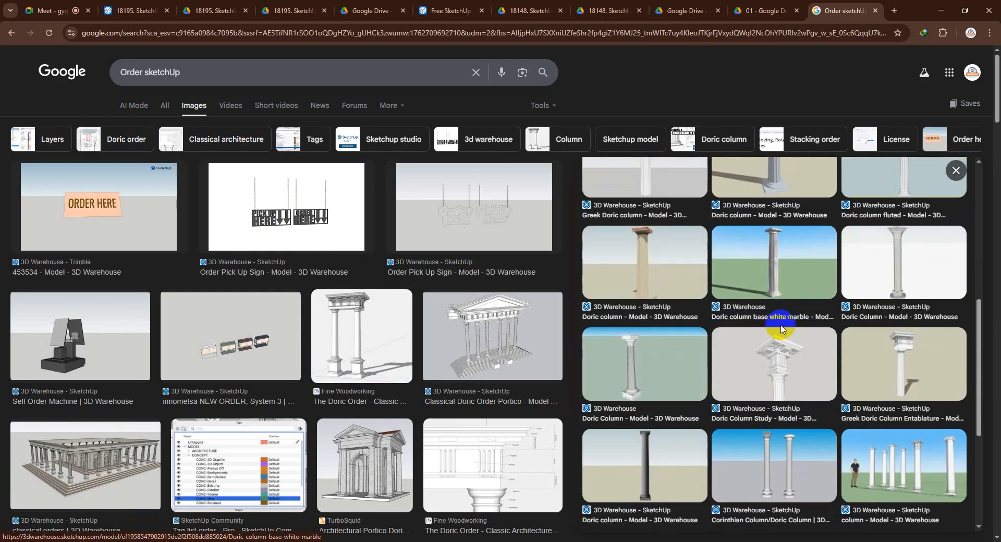
scroll(780, 328, down, 2)
Download the "column" model showing several classical columns from 3D Warehouse and open the downloaded file in SketchUp
click(890, 359)
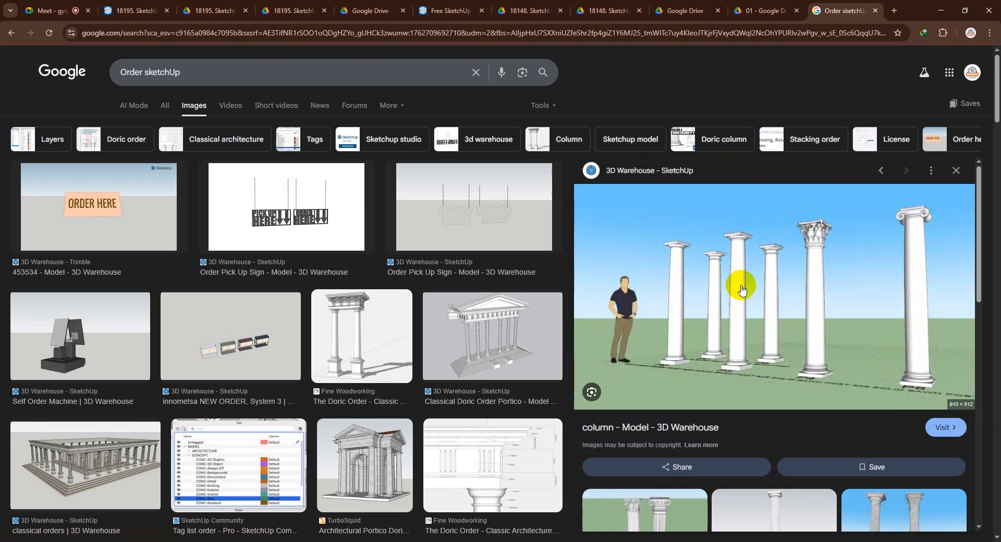
click(950, 428)
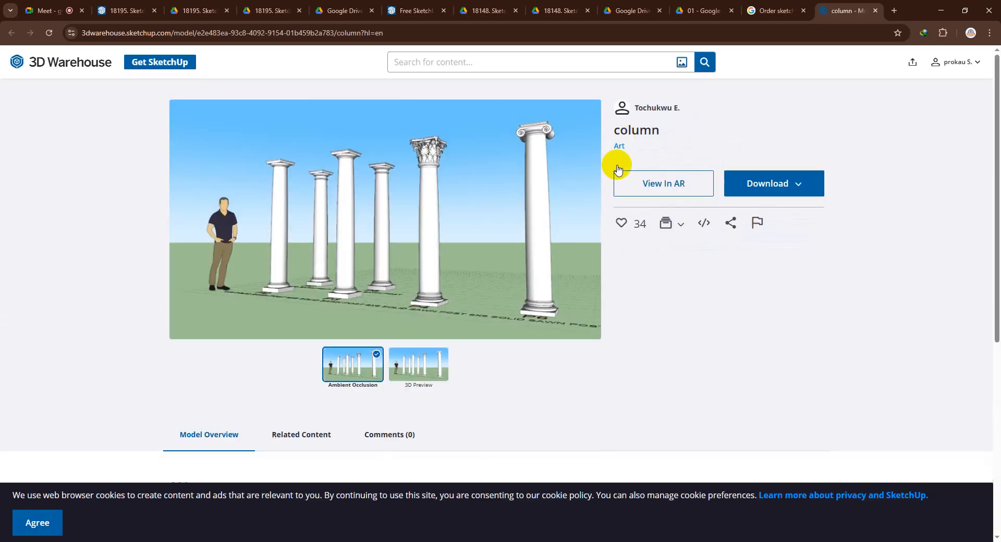
click(790, 183)
click(759, 212)
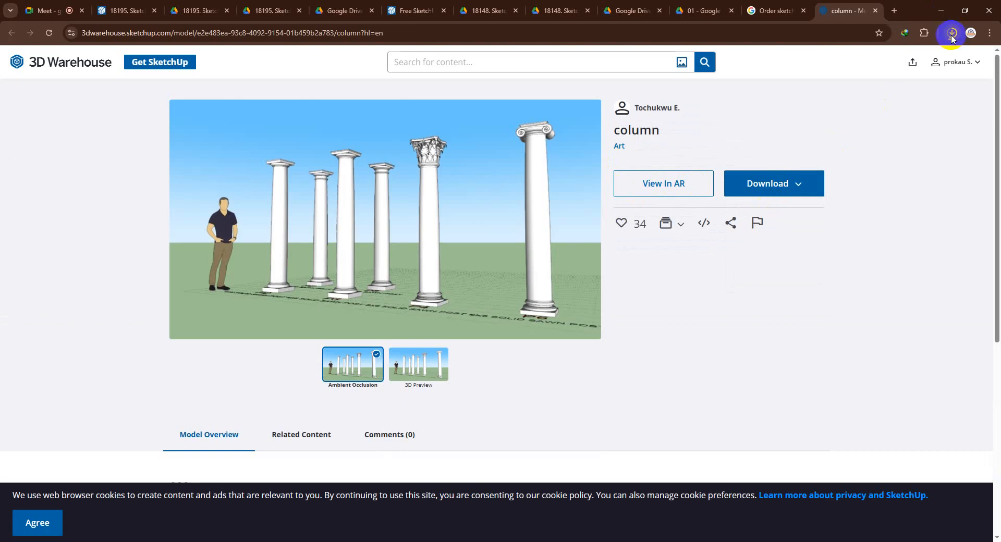
click(951, 34)
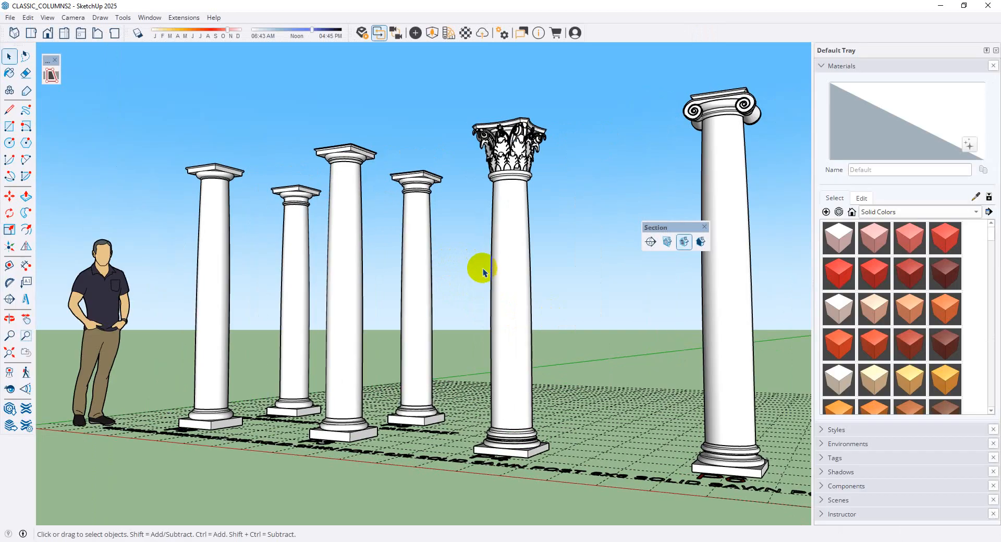
Examine the capitals and bases of the columns in CLASSIC_COLUMNS2 from several angles
middle_drag(476, 268, 570, 337)
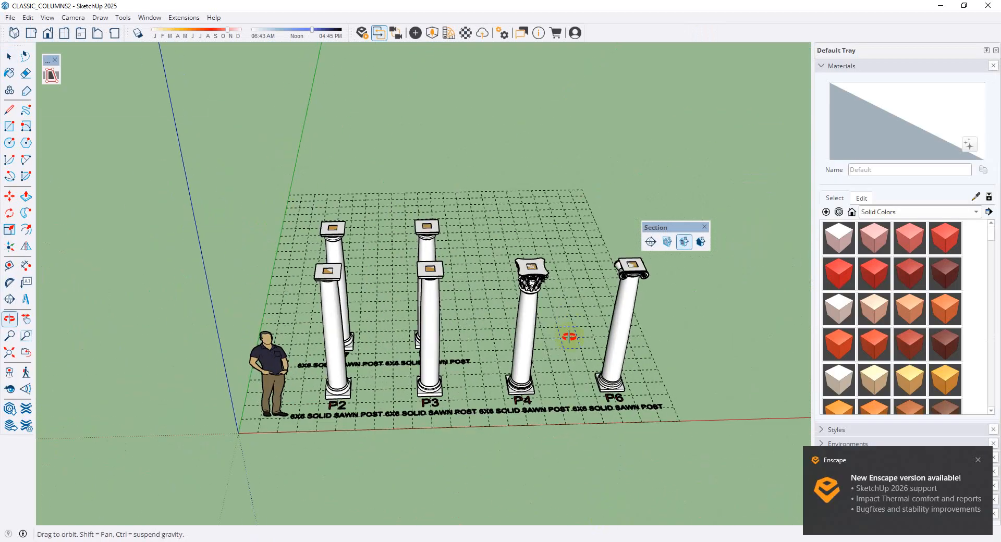
scroll(539, 389, up, 4)
scroll(539, 388, down, 3)
middle_drag(538, 389, 481, 254)
scroll(429, 342, up, 2)
scroll(435, 227, down, 5)
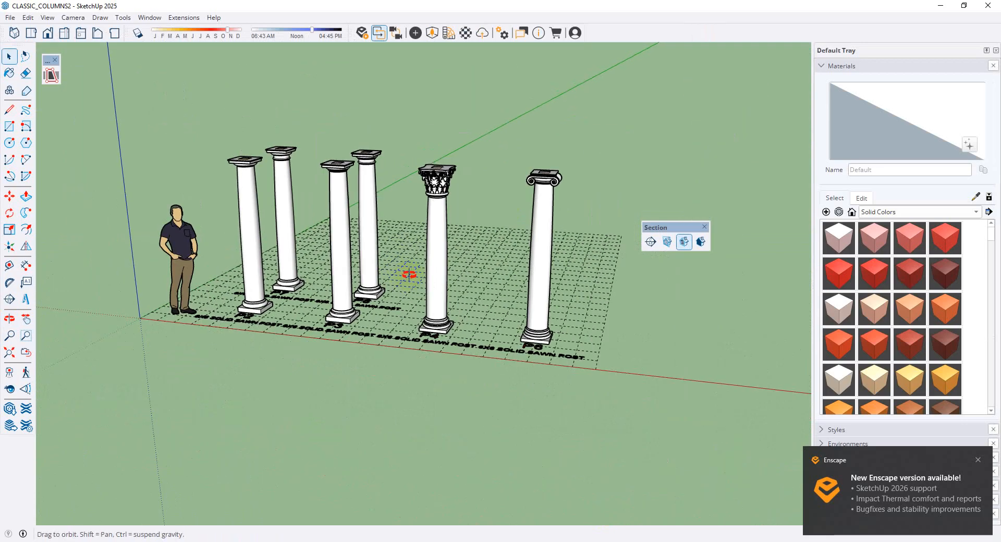
middle_drag(409, 274, 588, 316)
scroll(433, 290, up, 4)
scroll(524, 311, down, 2)
Open the P4 group and cut its Corinthian column, leaving the wooden post and the labels
click(474, 311)
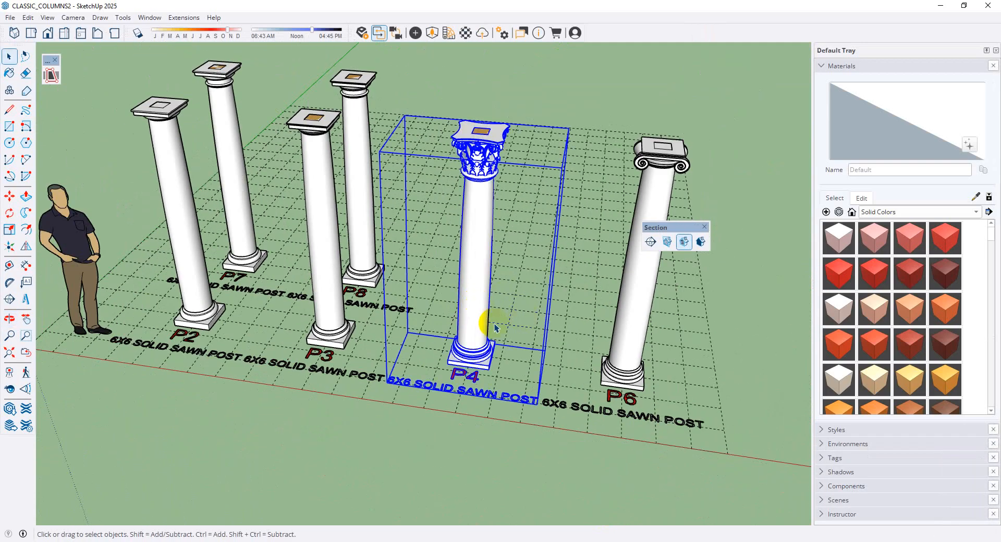
scroll(473, 350, up, 3)
double_click(472, 350)
click(468, 341)
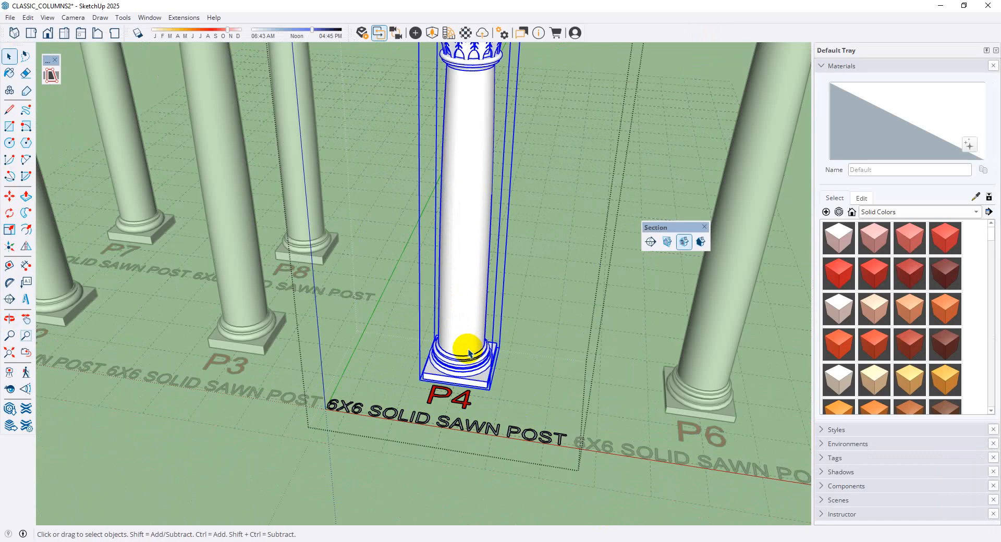
scroll(462, 326, down, 5)
scroll(455, 337, up, 4)
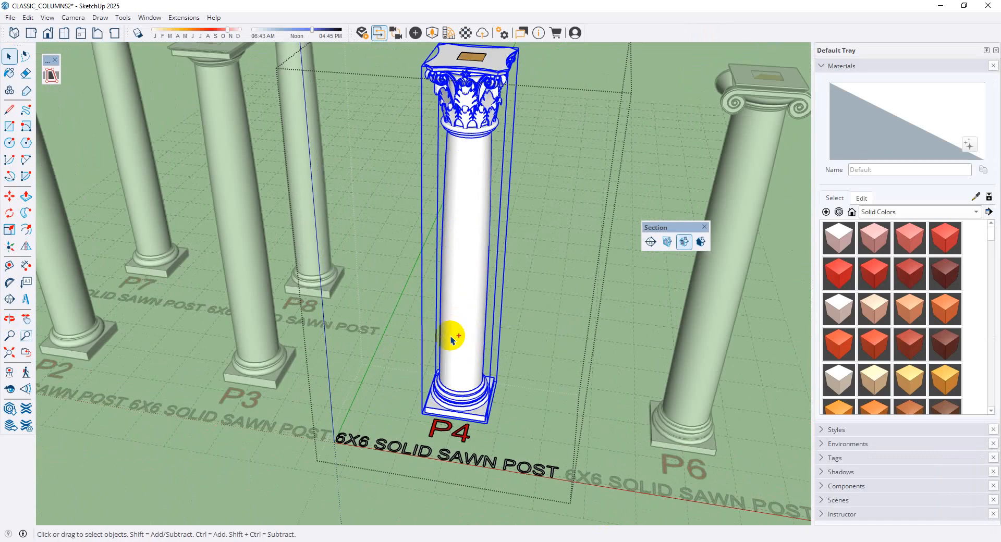
key(Delete)
scroll(435, 325, down, 4)
scroll(473, 242, up, 2)
middle_drag(473, 242, 495, 312)
scroll(448, 347, down, 3)
scroll(458, 443, up, 1)
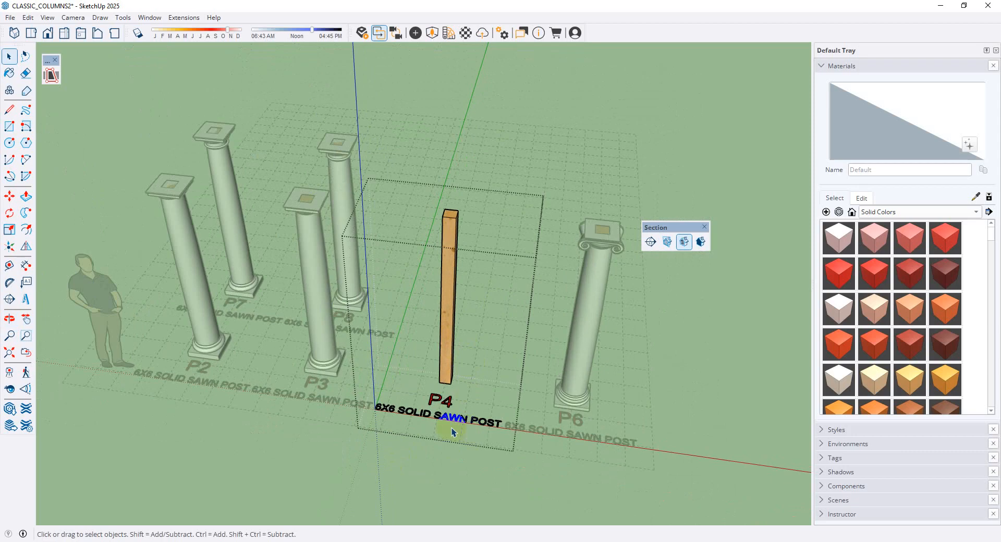
scroll(431, 384, down, 2)
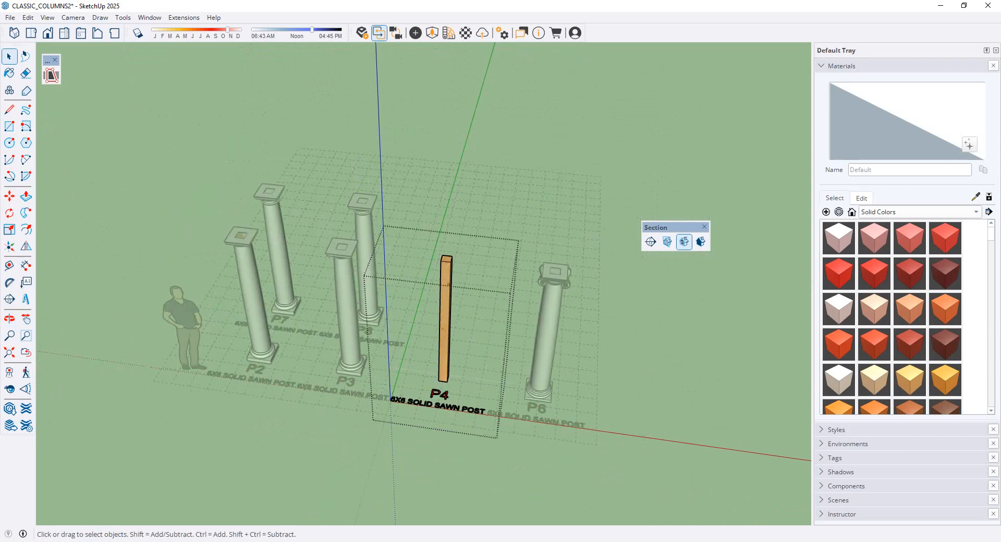
Switch to the building model in SketchUp Pro 2023 and paste the Corinthian column at a front corner of the entrance porch
click(295, 541)
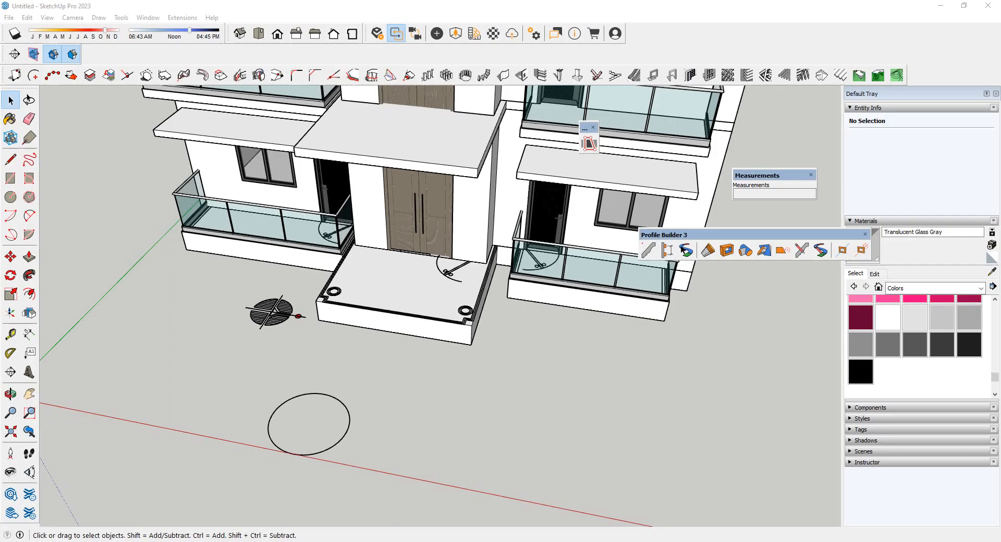
scroll(432, 335, up, 8)
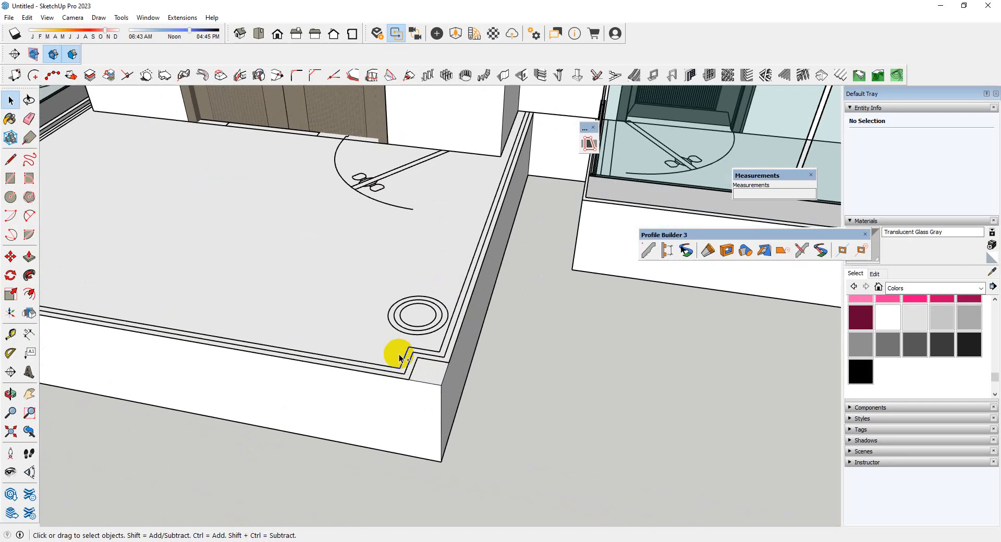
key(ctrl+v)
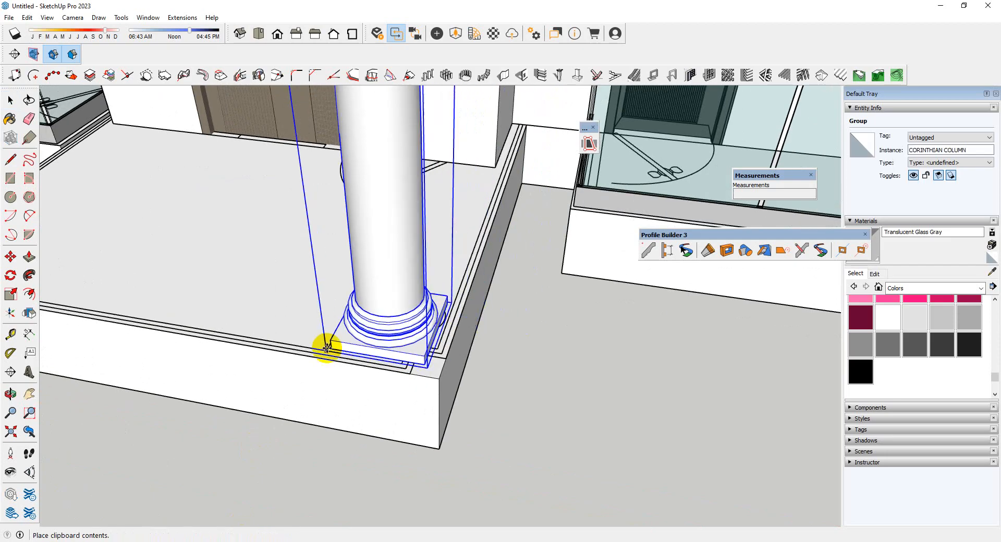
scroll(423, 349, up, 1)
scroll(423, 350, up, 1)
key(space)
Open the column's base and push the square plinth's top face down through its thickness, leaving only the round base
double_click(415, 354)
scroll(417, 353, up, 3)
triple_click(416, 353)
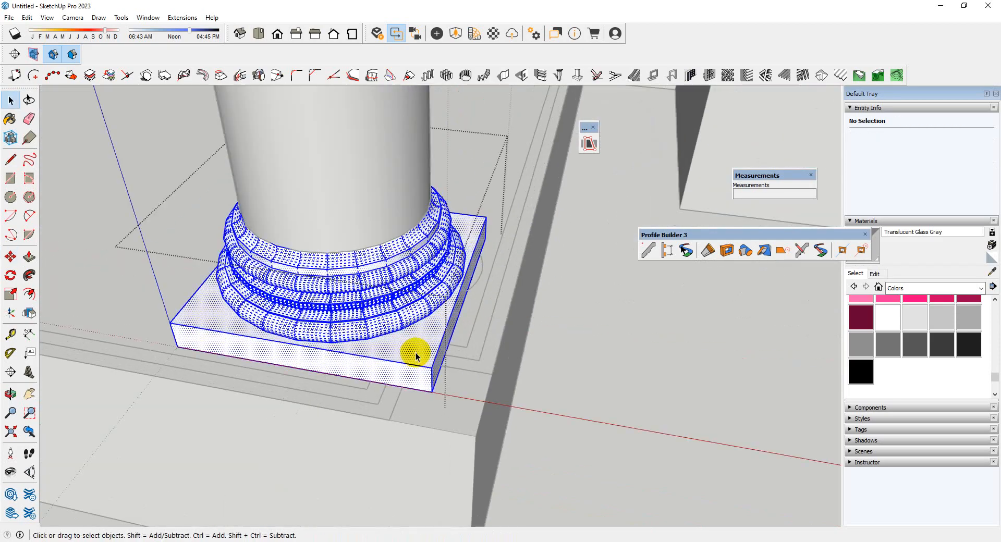
click(423, 354)
key(p)
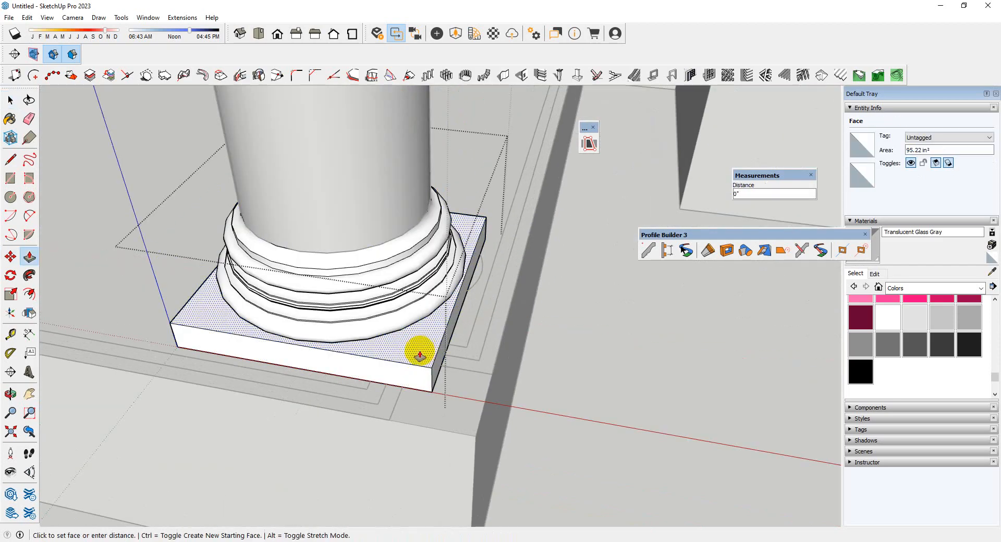
click(419, 351)
click(369, 385)
middle_drag(369, 385, 527, 414)
scroll(527, 414, down, 6)
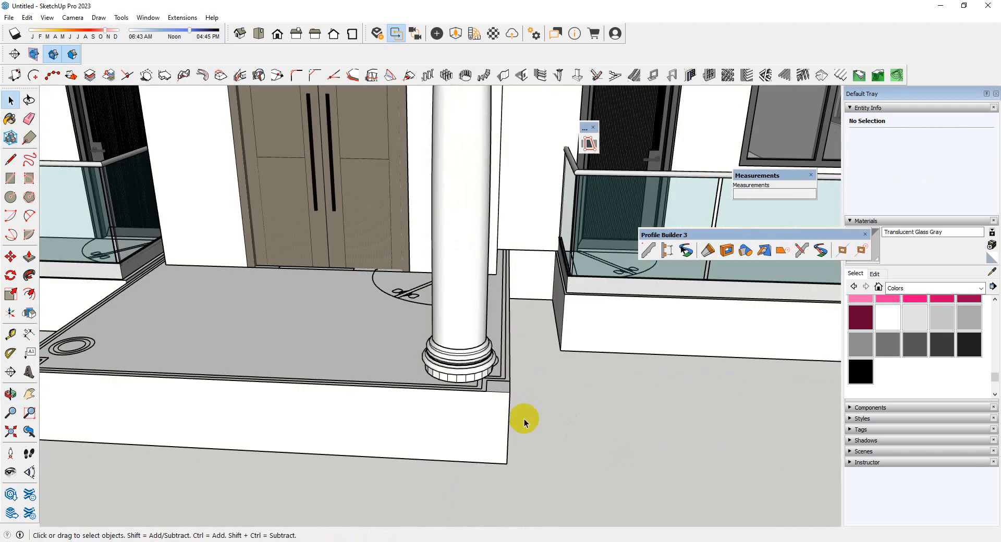
Scale the whole Corinthian column uniformly to about 0.96
scroll(459, 255, up, 3)
click(463, 256)
middle_drag(463, 255, 463, 318)
scroll(464, 313, up, 4)
scroll(466, 311, up, 1)
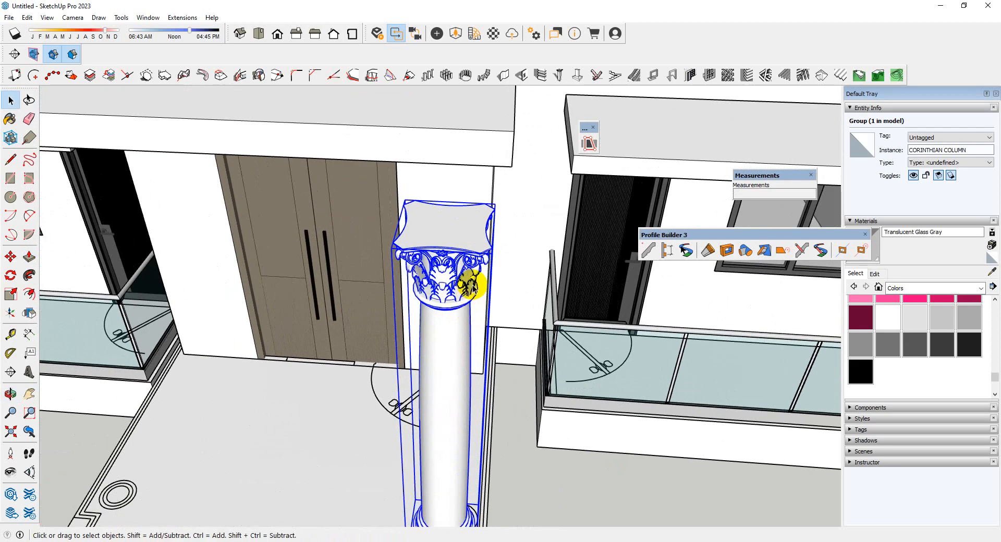
key(s)
click(492, 212)
click(462, 201)
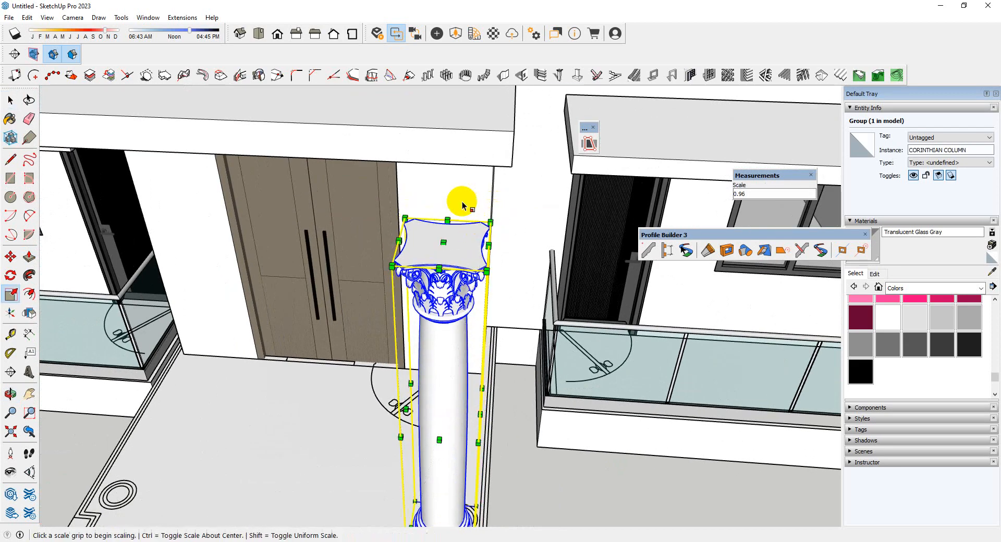
scroll(454, 312, down, 5)
scroll(443, 412, up, 5)
Move the column down about 1 7/8" so that its lowest round moulding meets the porch floor
middle_drag(443, 413, 413, 342)
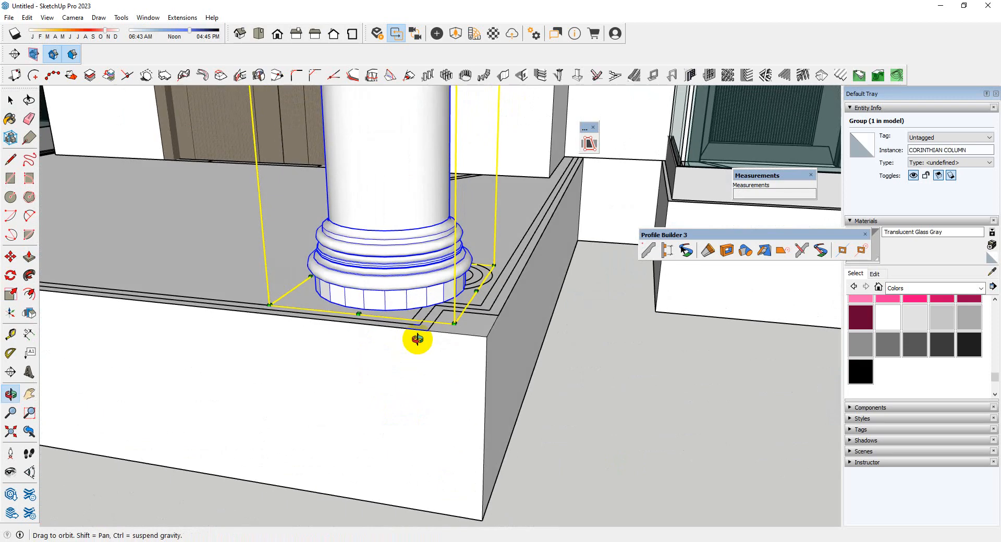
scroll(420, 297, up, 6)
key(space)
middle_drag(427, 255, 456, 225)
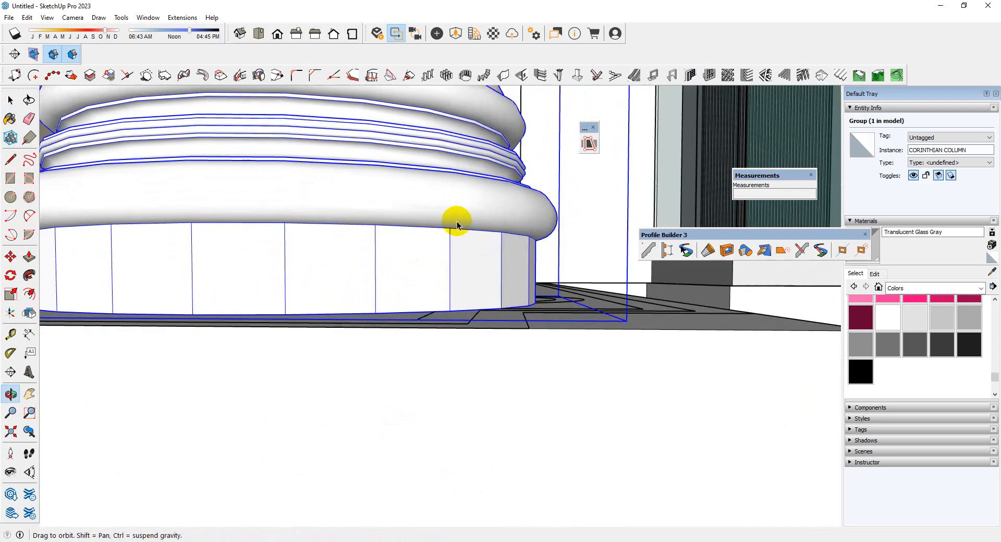
key(m)
click(450, 228)
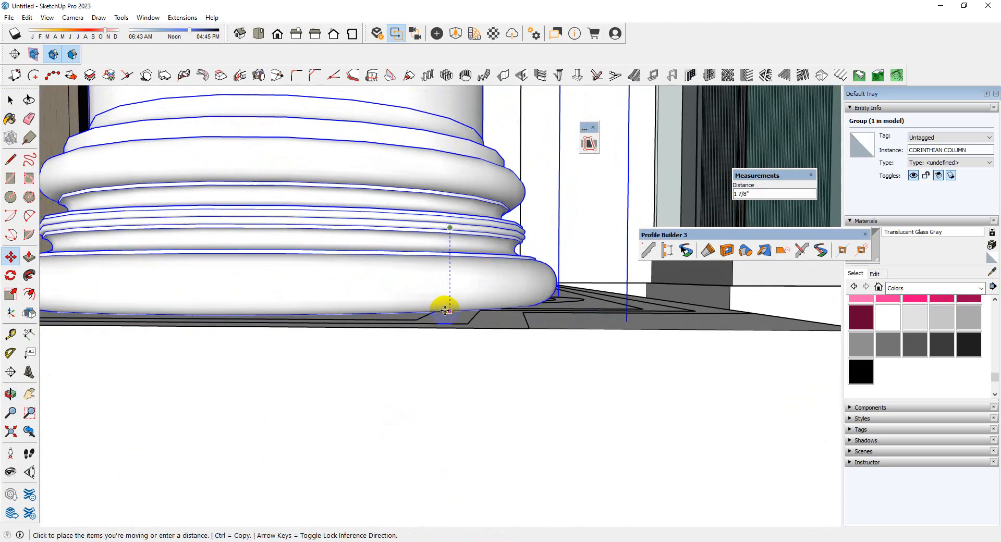
click(445, 314)
scroll(446, 315, down, 3)
Shift the column slightly across the porch floor towards the front corner
middle_drag(459, 313, 501, 397)
scroll(478, 335, down, 3)
middle_drag(478, 336, 470, 433)
scroll(443, 409, up, 2)
click(428, 412)
click(449, 415)
scroll(449, 416, down, 3)
scroll(452, 440, down, 2)
scroll(452, 439, down, 3)
mouse_move(485, 326)
middle_down()
mouse_move(484, 306)
mouse_move(485, 333)
middle_up()
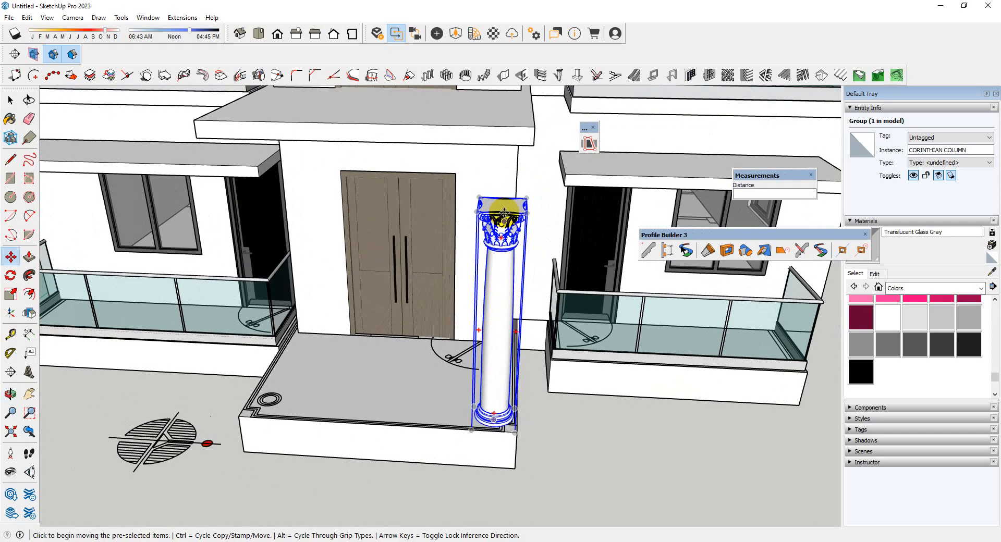
Scale the column's height by about 1.26 up to the underside of the porch canopy
key(s)
click(502, 203)
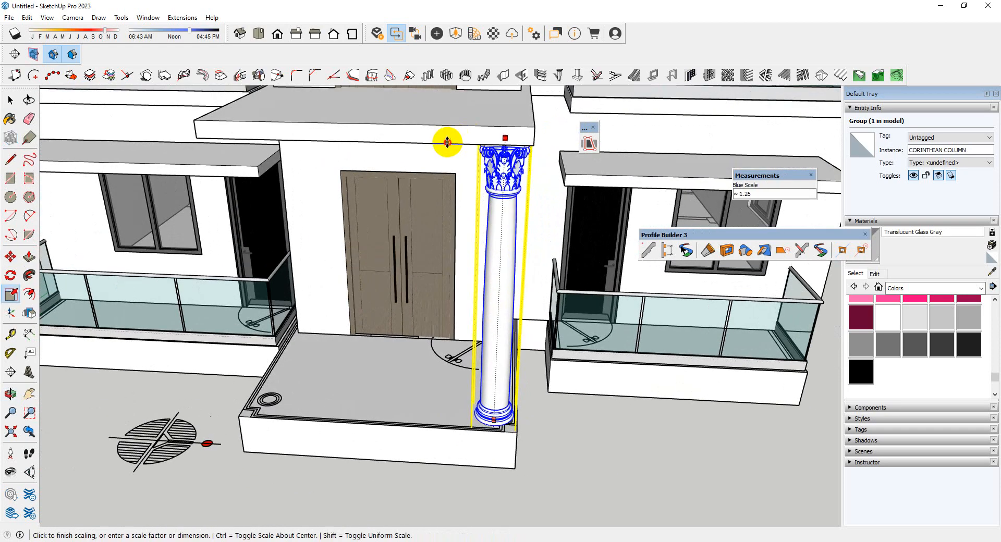
click(447, 142)
middle_drag(525, 214, 516, 235)
scroll(380, 286, down, 3)
key(space)
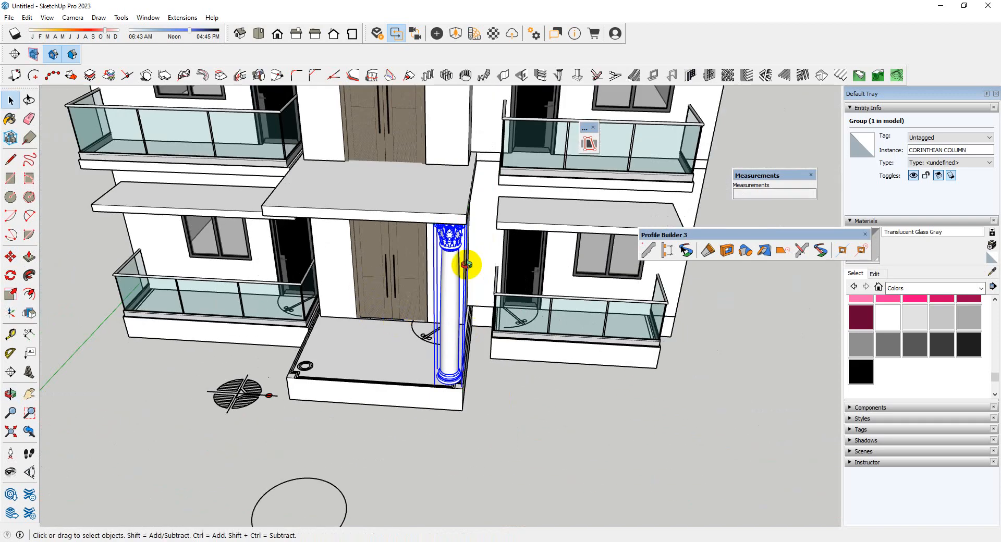
Copy the Corinthian column about 7' 11" along the porch's front edge to the opposite front corner
middle_drag(466, 264, 464, 376)
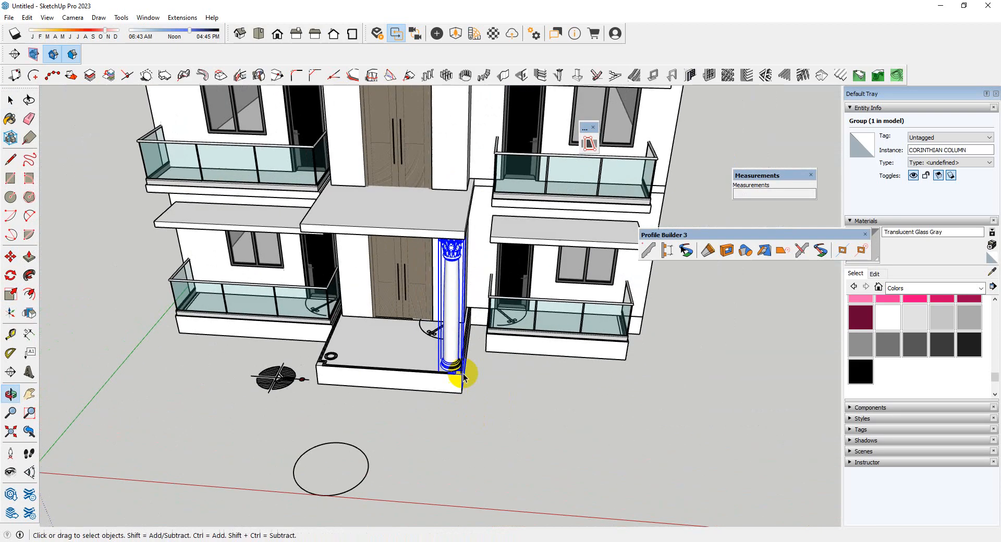
scroll(464, 376, up, 5)
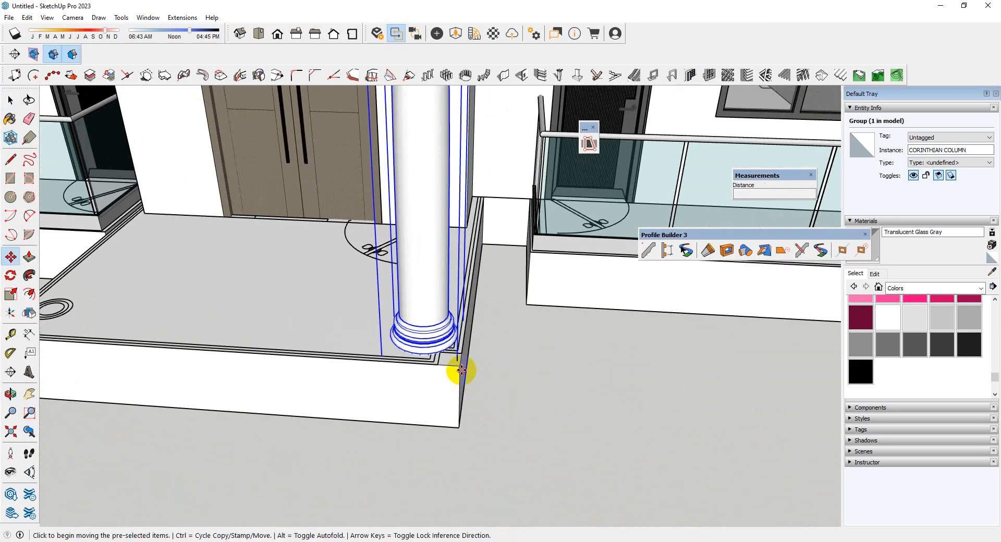
key(ctrl)
click(462, 369)
scroll(461, 370, down, 5)
scroll(300, 372, up, 4)
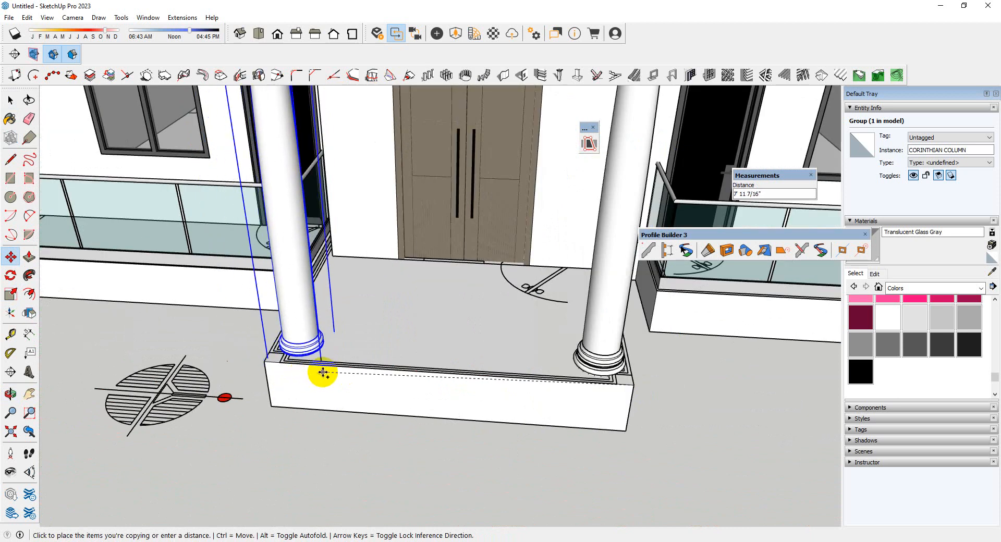
click(322, 369)
scroll(249, 365, up, 3)
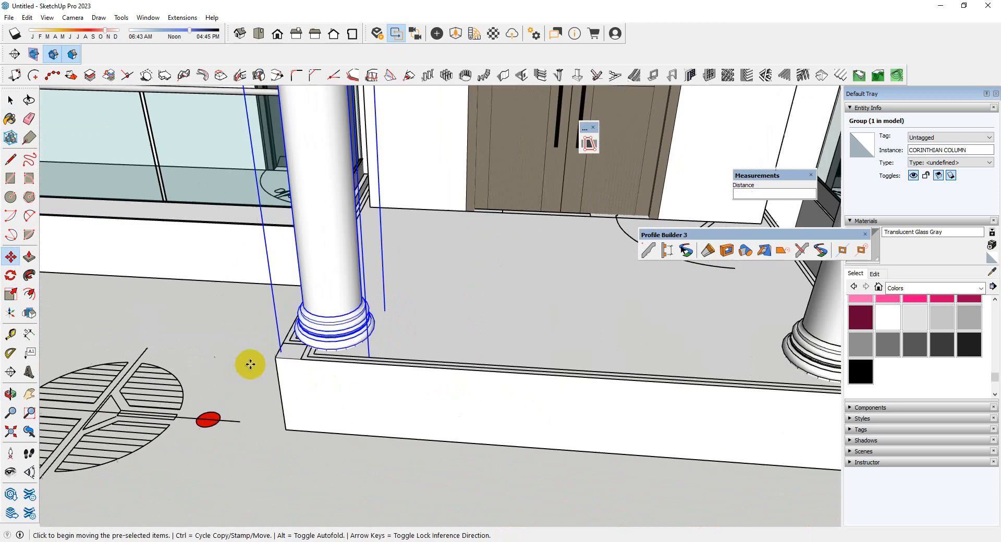
Move the column copy down about 7/16" so that its base moulding meets the porch floor
middle_drag(250, 364, 420, 327)
scroll(401, 334, up, 3)
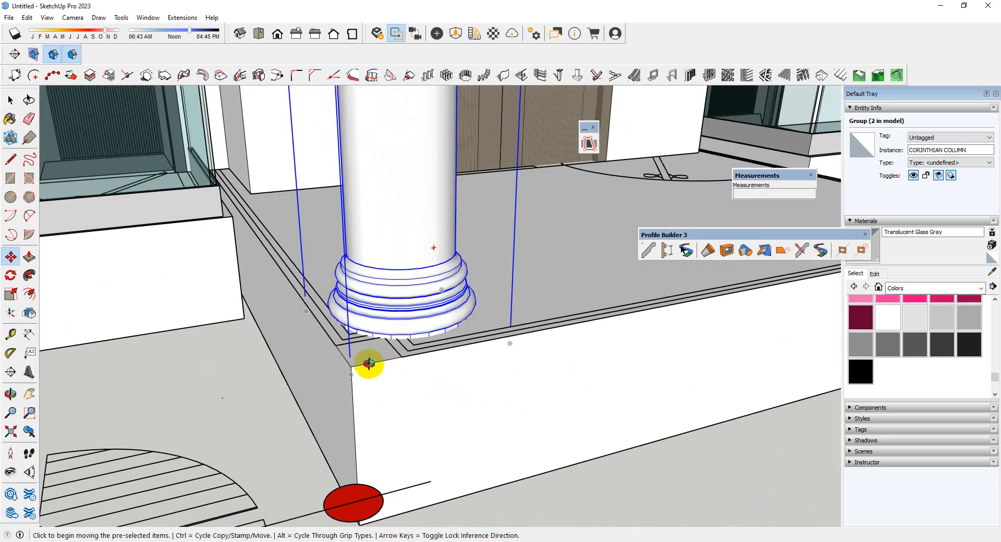
middle_drag(369, 363, 405, 271)
scroll(409, 319, up, 6)
scroll(406, 295, up, 3)
click(407, 294)
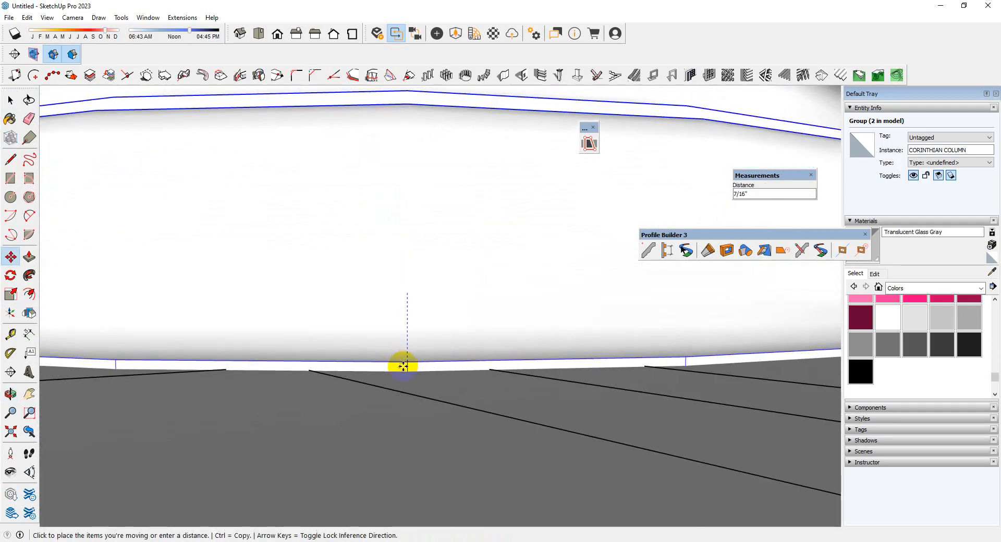
scroll(303, 426, down, 6)
Select the column at the porch's opposite front corner and move it down about 9/16" until its base moulding meets the floor
middle_drag(257, 414, 547, 415)
scroll(554, 363, up, 6)
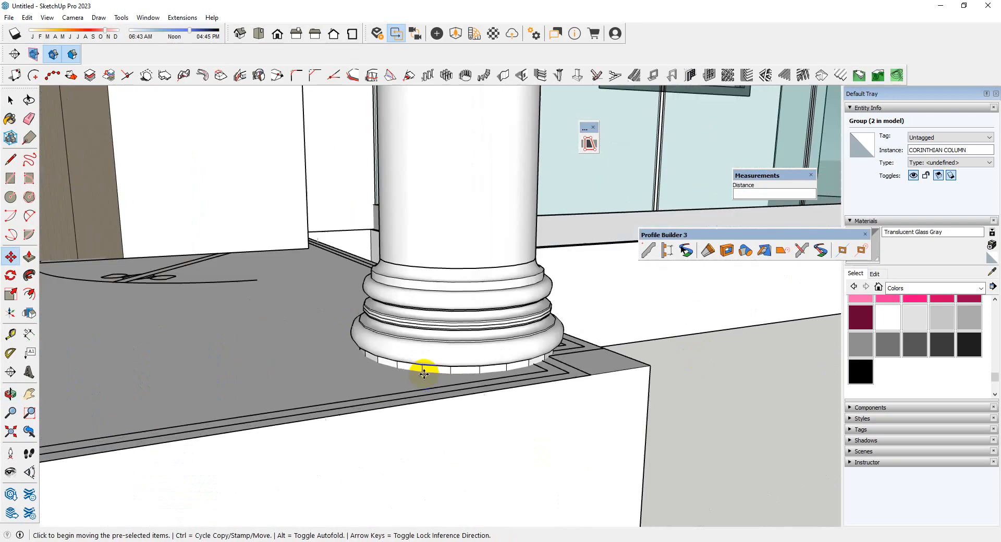
key(space)
scroll(480, 369, up, 3)
click(486, 370)
scroll(494, 373, up, 3)
middle_drag(497, 376, 500, 335)
scroll(500, 359, up, 4)
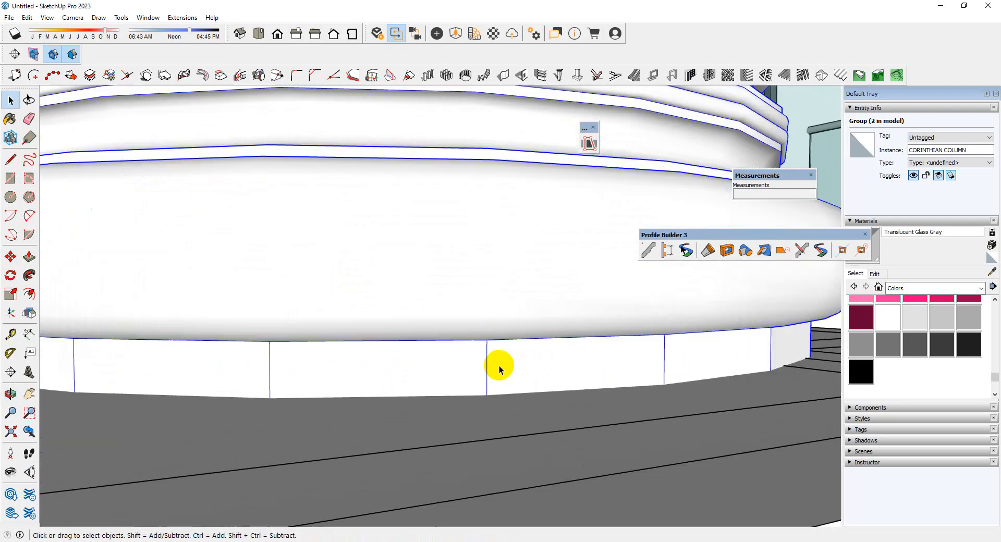
click(486, 341)
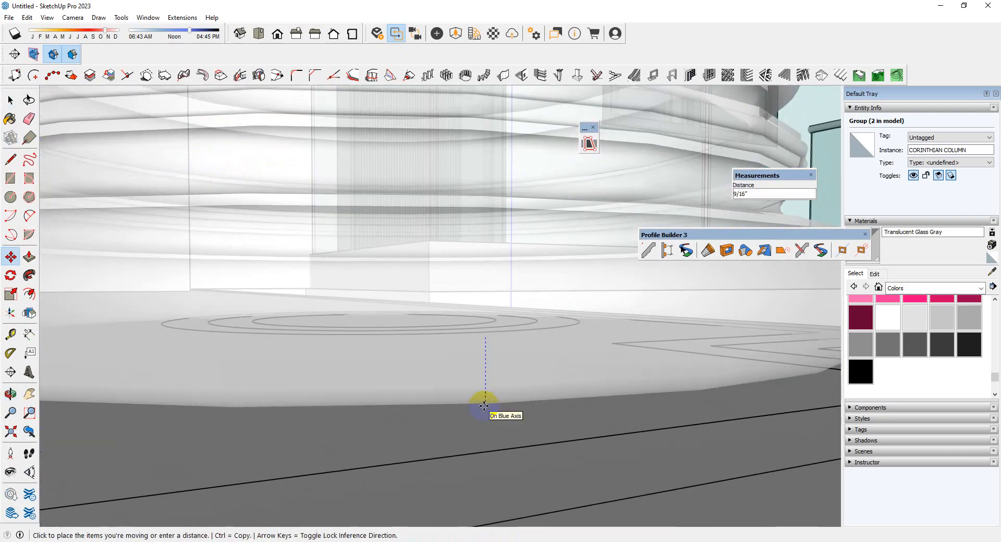
click(485, 402)
scroll(425, 423, down, 5)
scroll(438, 415, down, 10)
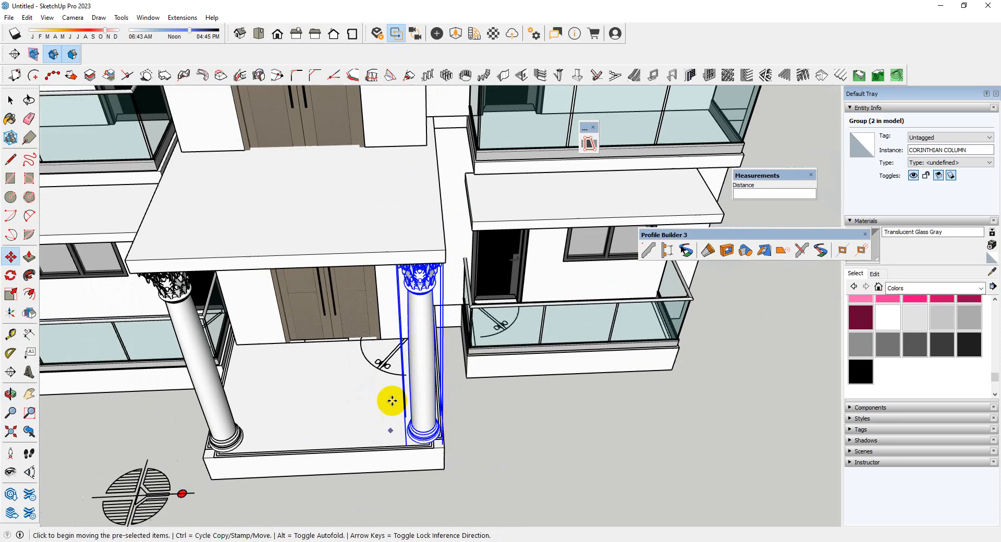
Copy both Corinthian columns straight up 9' 11 1/8" from the porch floor onto the canopy slab
middle_drag(392, 401, 465, 388)
scroll(306, 179, up, 4)
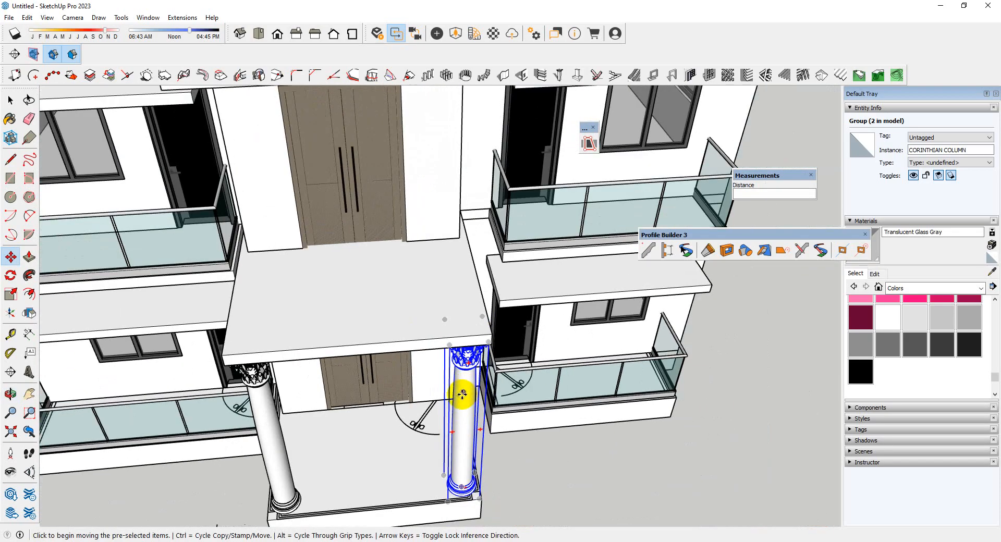
scroll(478, 507, down, 5)
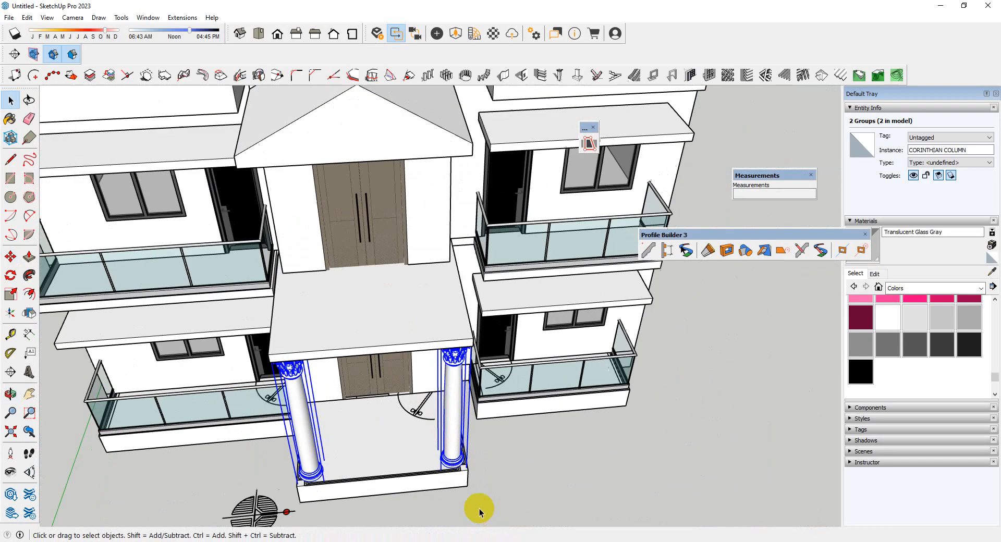
scroll(465, 462, up, 8)
key(m)
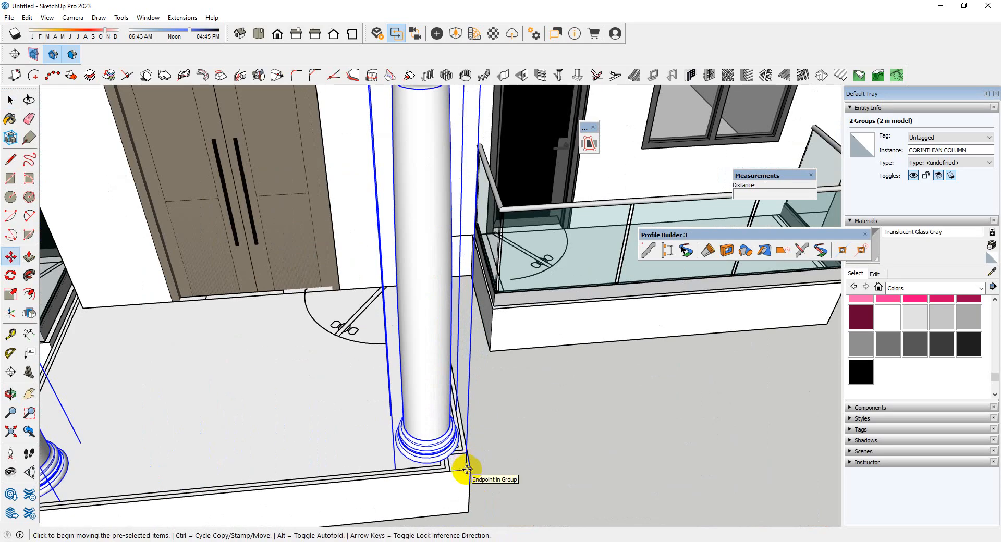
click(466, 469)
key(ctrl)
scroll(452, 482, down, 5)
scroll(464, 250, up, 6)
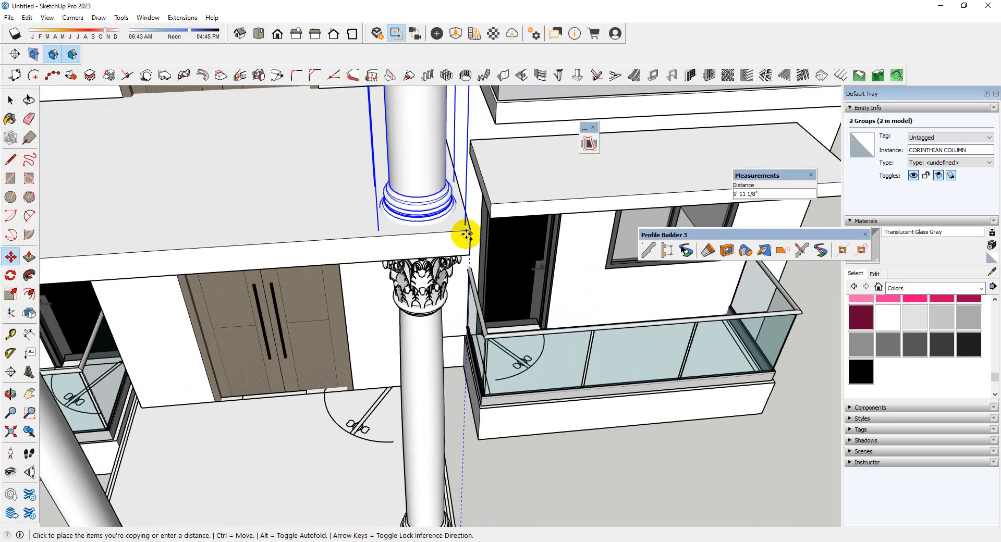
click(469, 231)
Scale the gable roof above the upper columns by 1.10 along the red axis, widening it past one column
scroll(469, 231, down, 6)
mouse_move(463, 362)
middle_down()
mouse_move(341, 79)
mouse_move(449, 373)
middle_up()
scroll(447, 367, down, 4)
middle_drag(438, 329, 422, 150)
scroll(432, 137, up, 2)
scroll(432, 137, up, 5)
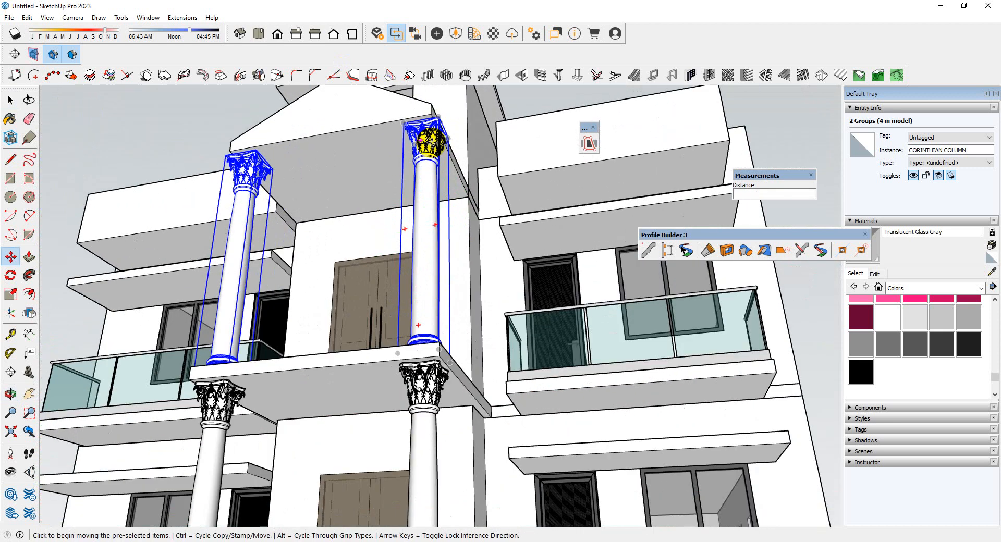
scroll(436, 139, up, 5)
key(space)
middle_drag(455, 133, 340, 333)
scroll(424, 279, down, 4)
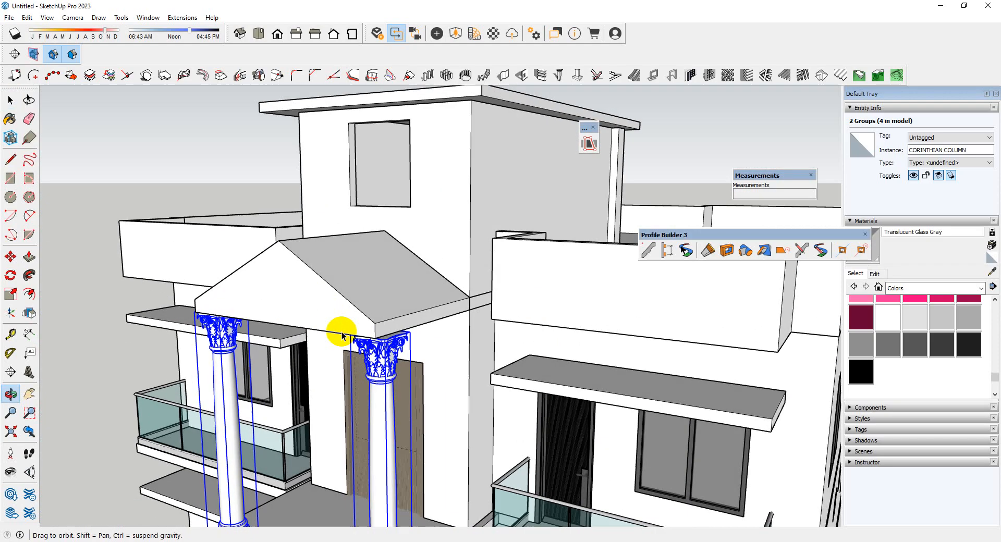
scroll(387, 331, up, 4)
click(386, 332)
scroll(402, 330, up, 4)
key(s)
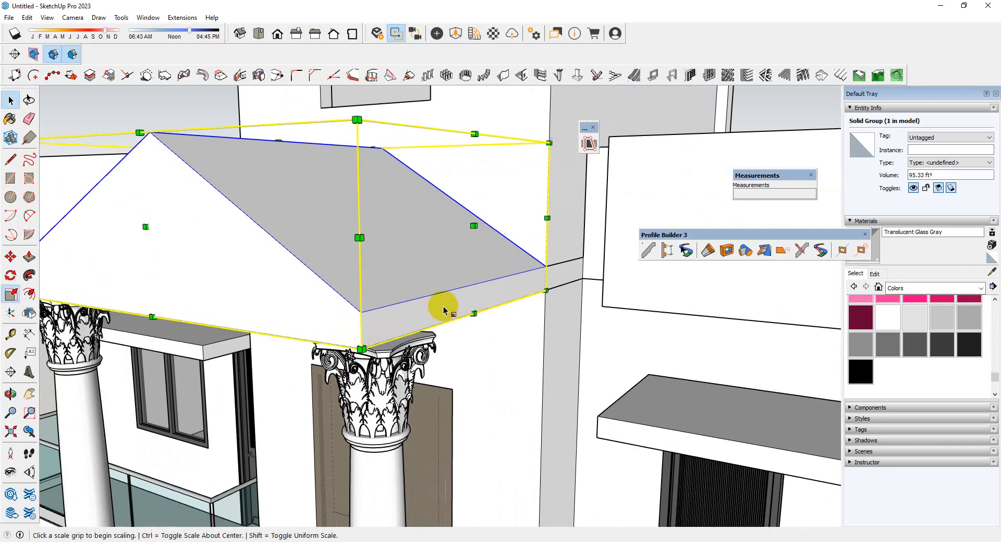
click(472, 225)
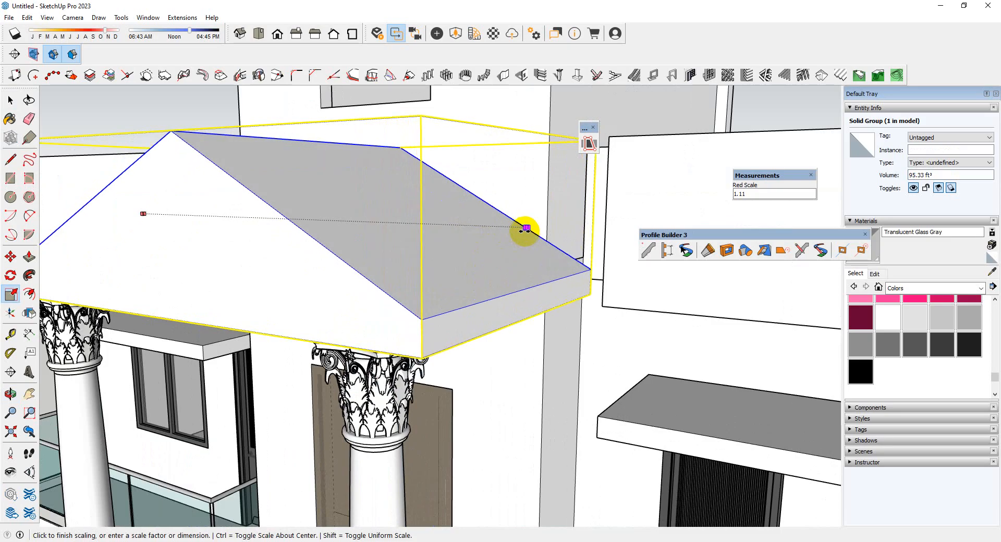
click(525, 228)
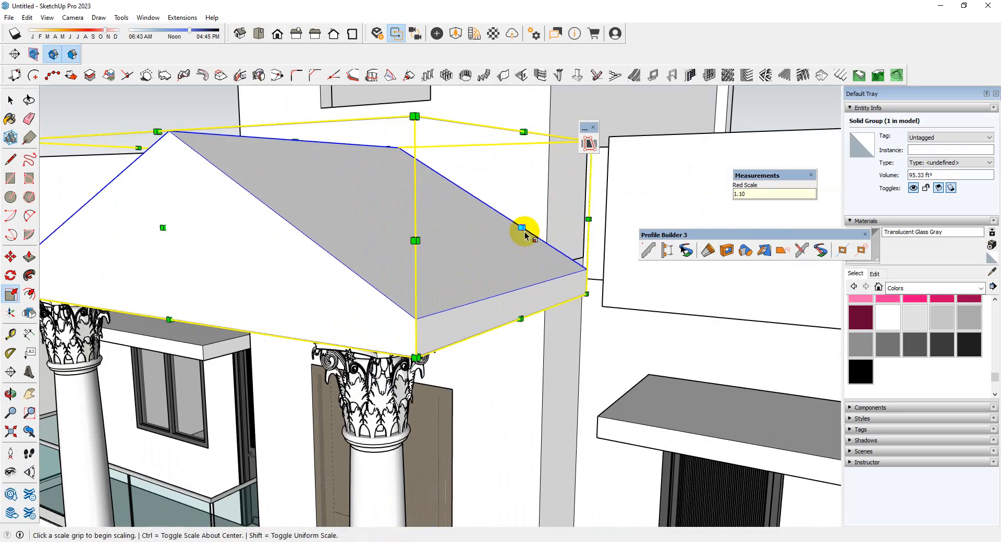
Scale the gable roof's width by 1.10 towards the opposite side so that it also extends past the other column
middle_drag(526, 230, 611, 291)
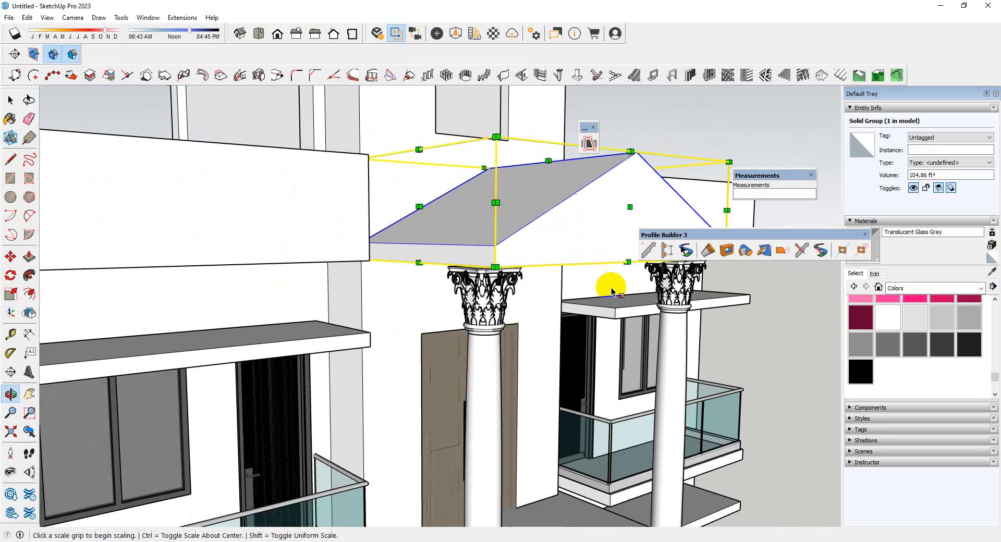
click(419, 207)
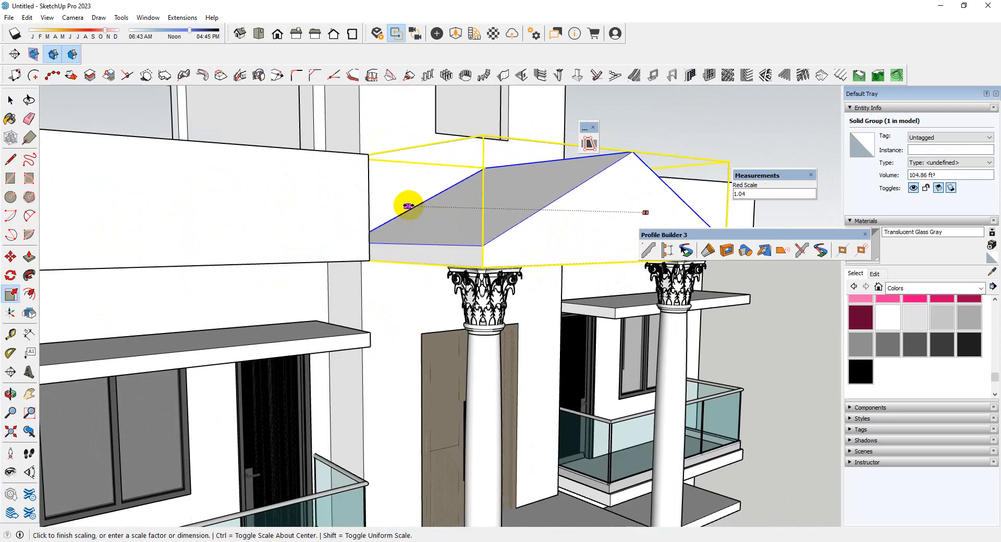
click(409, 208)
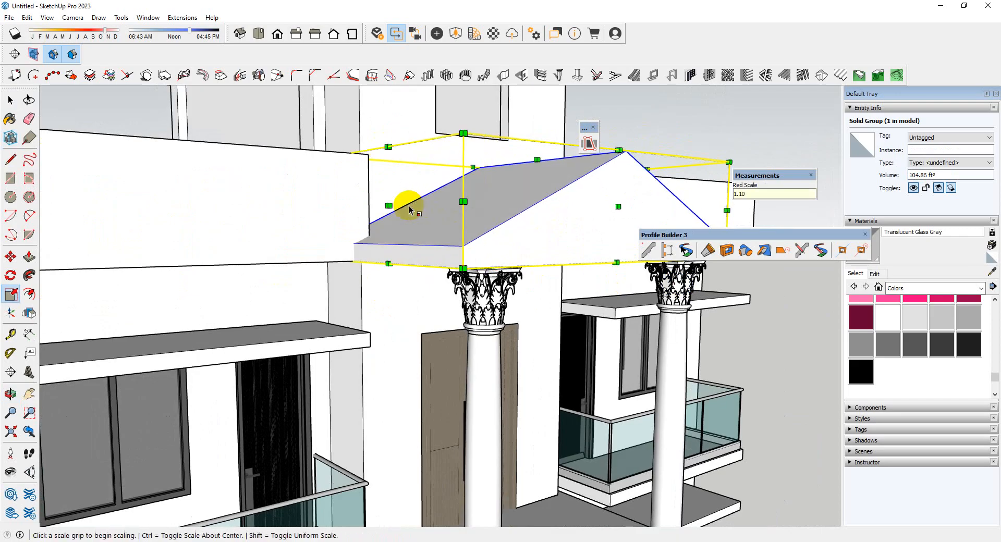
Scale the gable roof's width back slightly on that side until its end lines up with the parapet edge
middle_drag(404, 209, 380, 234)
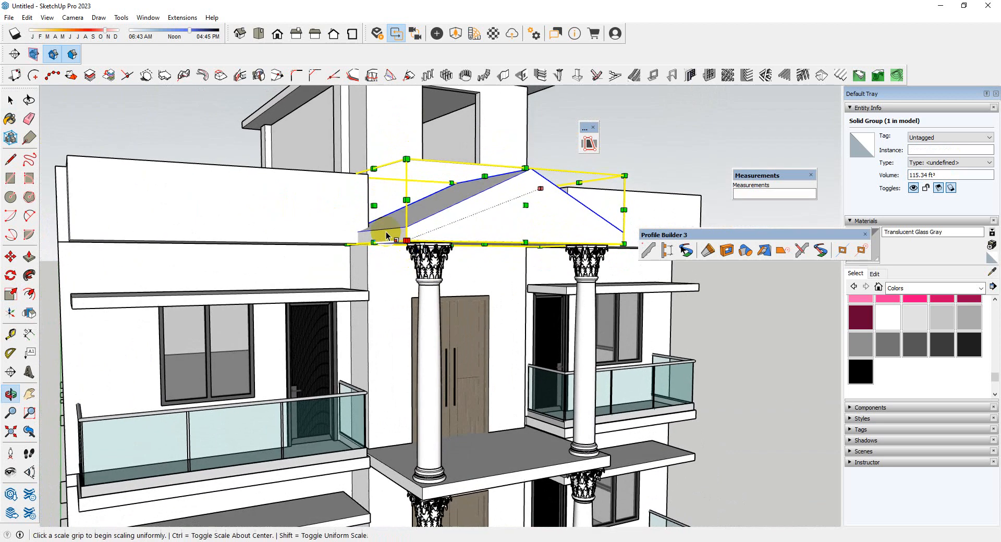
click(369, 202)
click(364, 190)
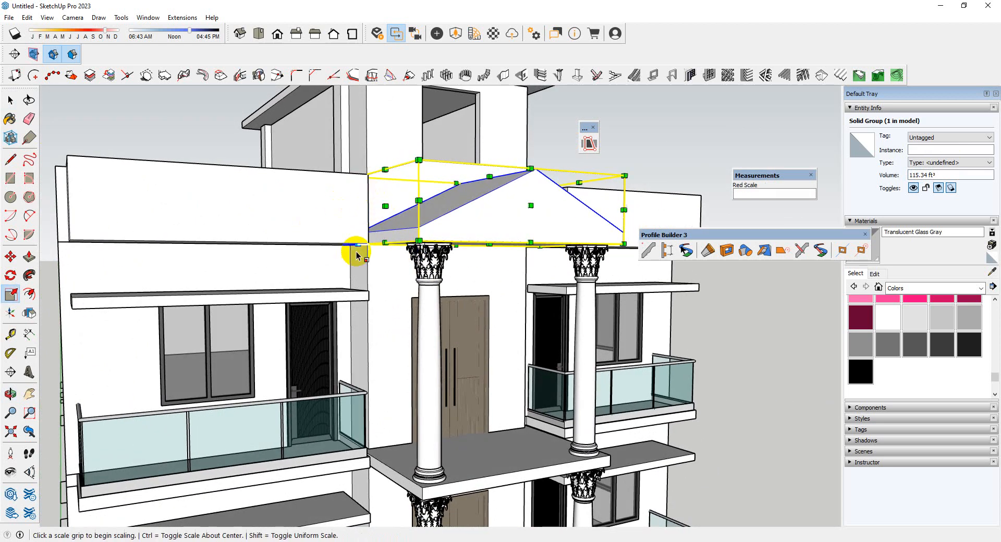
middle_drag(351, 253, 339, 182)
key(space)
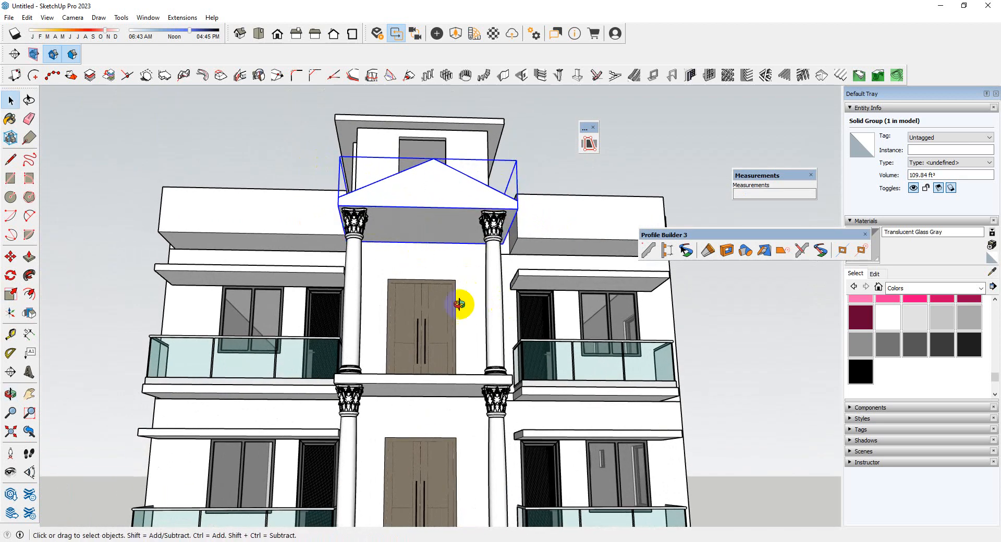
Narrow the gable roof from its opposite end with a red-axis scale, bringing the overhang closer to the column
middle_drag(461, 304, 490, 307)
scroll(496, 453, up, 3)
key(s)
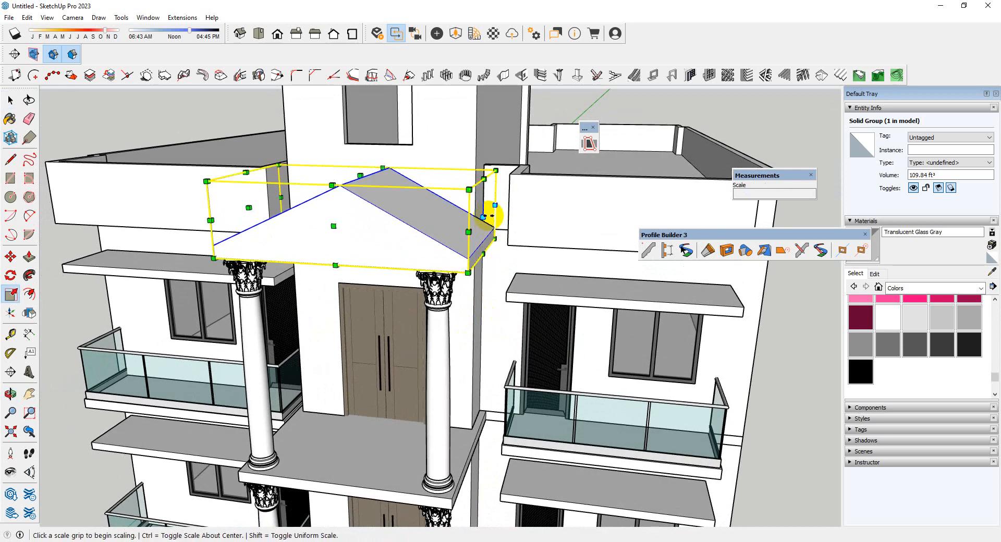
click(485, 214)
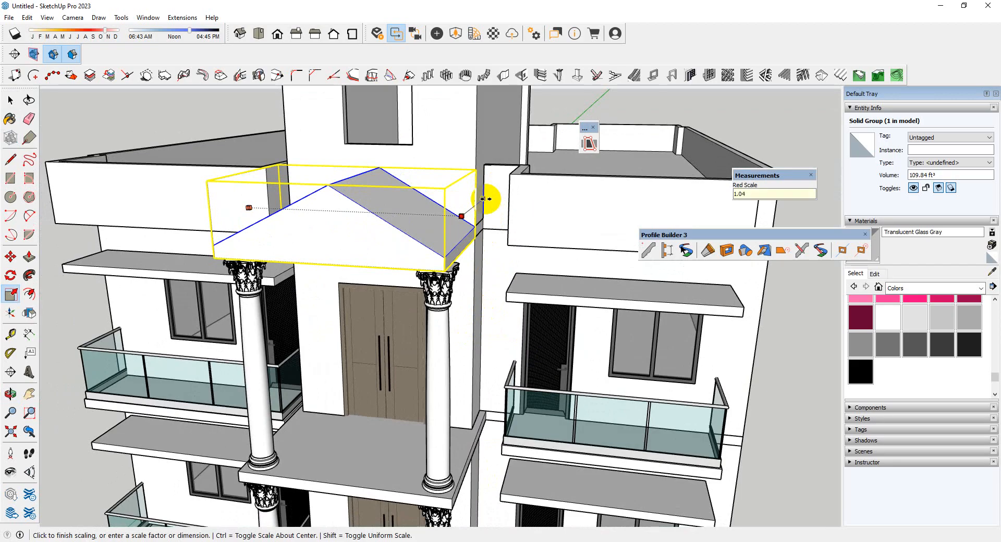
click(487, 203)
middle_drag(473, 246, 485, 191)
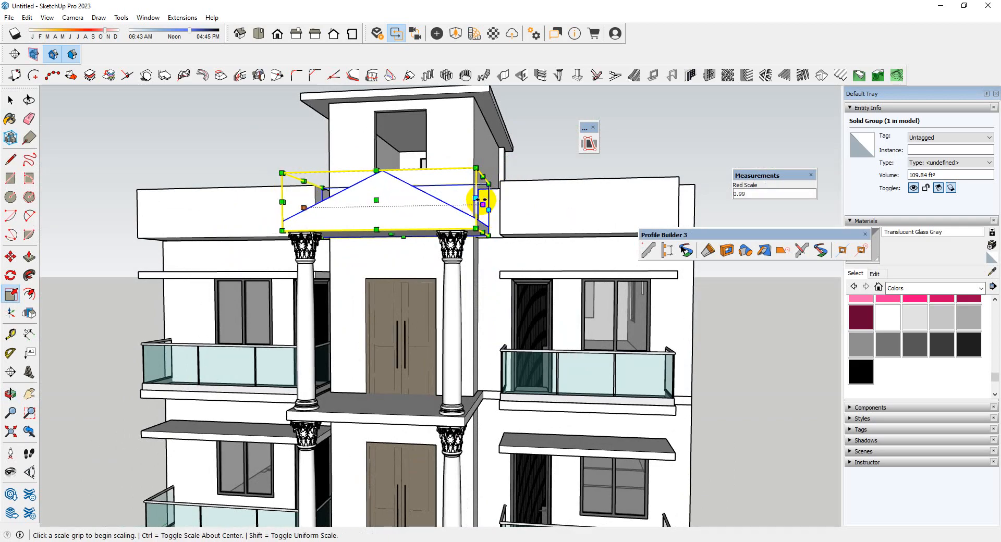
click(481, 201)
click(470, 147)
middle_drag(492, 212, 447, 218)
scroll(446, 216, up, 3)
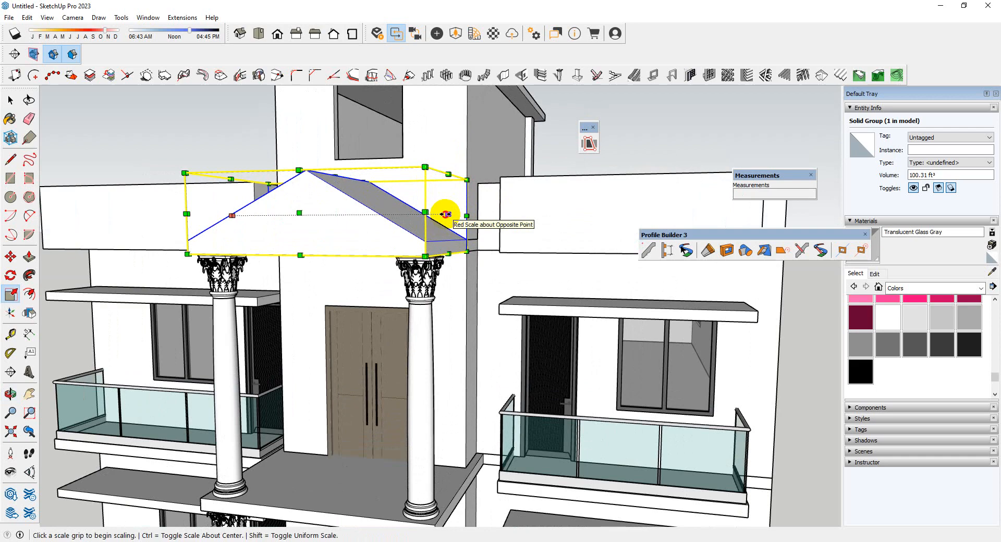
Scale the gable roof's width by 1.05 on the same side to even out its overhang
click(444, 214)
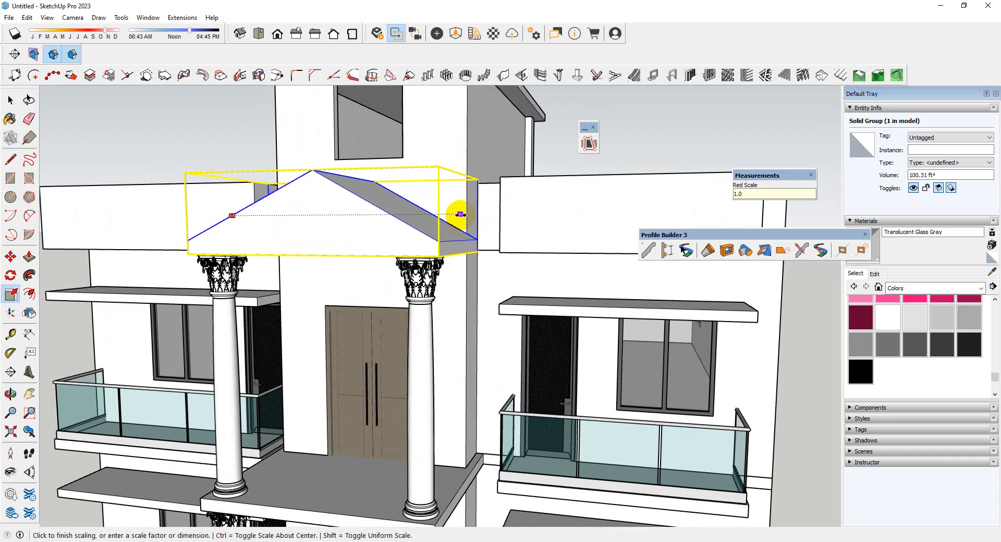
click(460, 214)
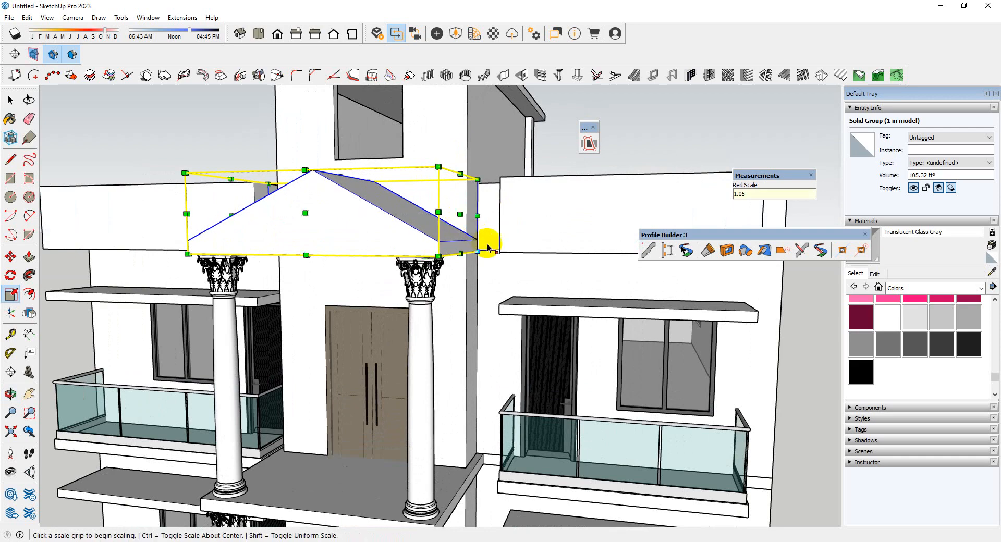
middle_drag(488, 247, 395, 349)
scroll(430, 293, down, 4)
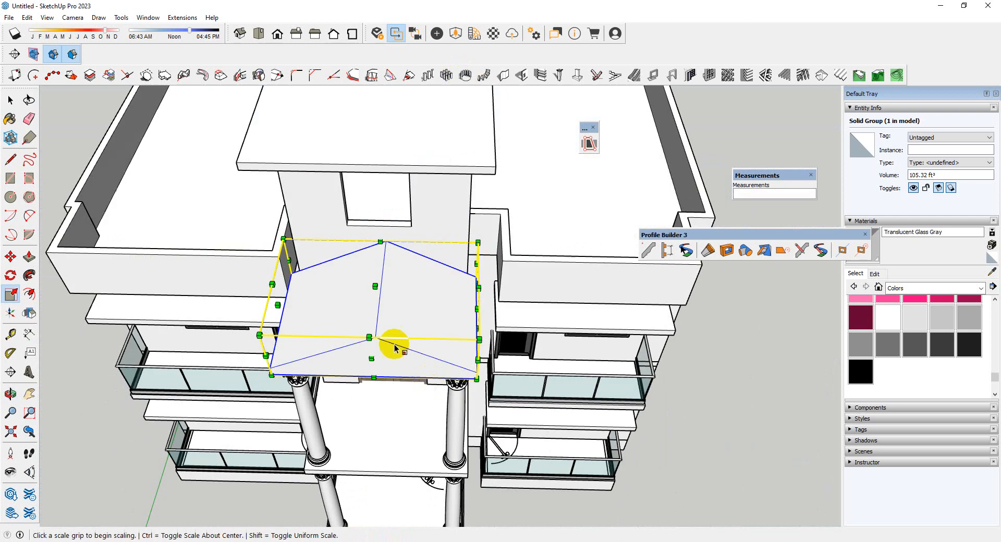
key(space)
Open the gable roof group and offset its triangular front face 4" inward
scroll(391, 350, up, 5)
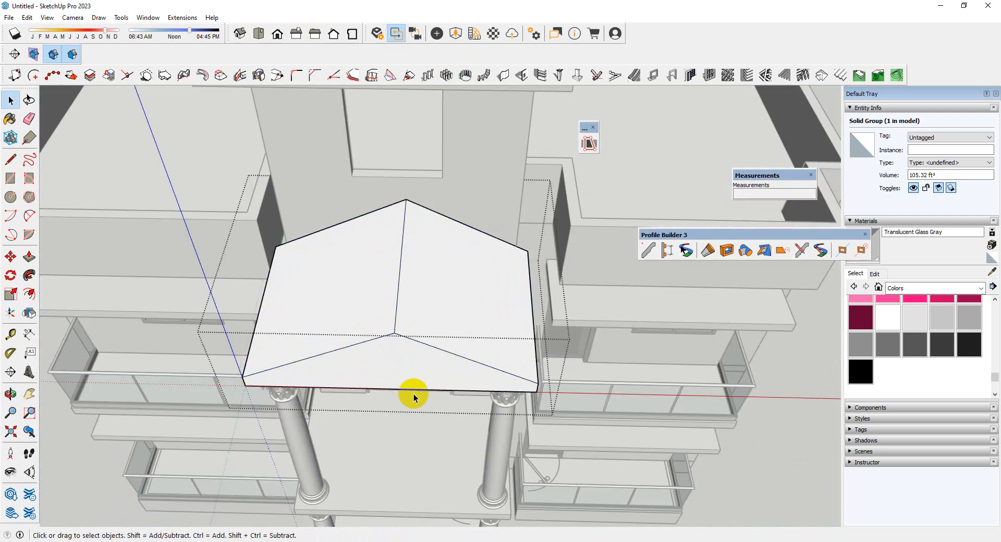
middle_drag(414, 398, 414, 250)
scroll(431, 193, up, 3)
key(f)
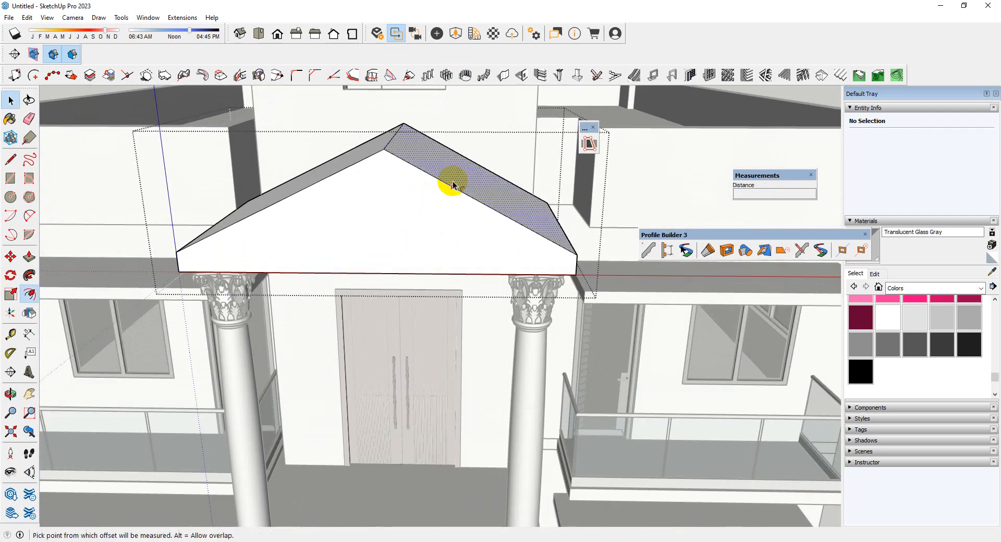
click(438, 186)
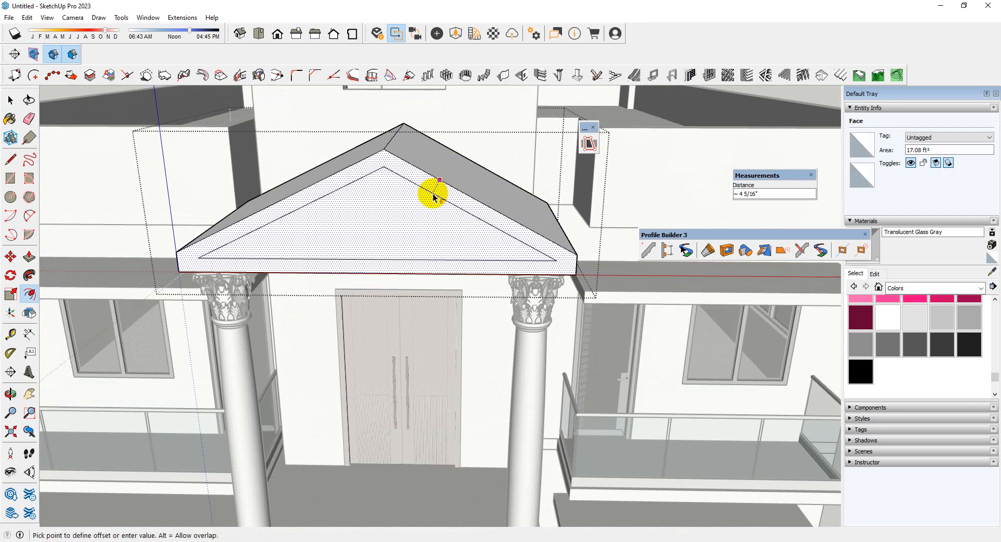
key(Return)
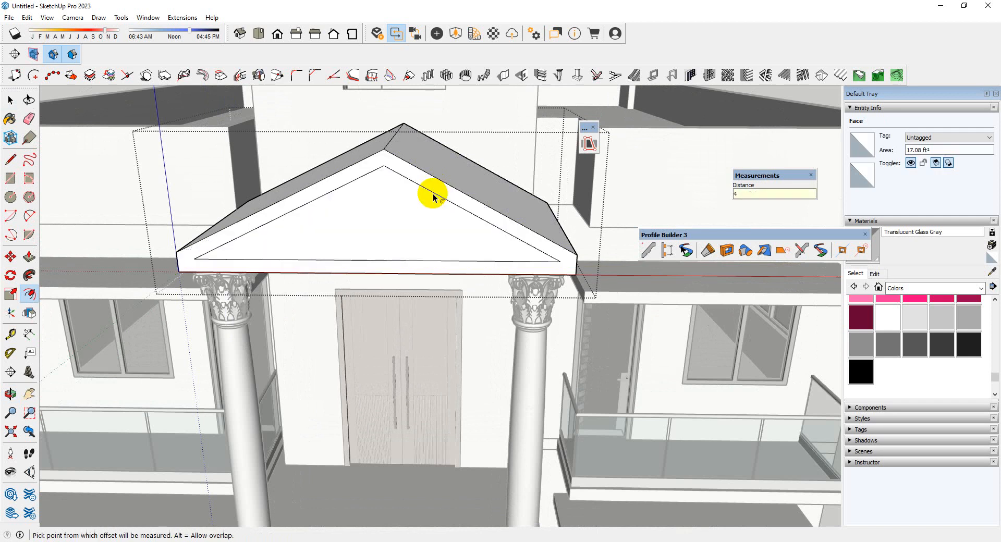
Push the inner triangular face back into the gable to form a recessed pediment with a raised border
key(space)
click(423, 221)
middle_drag(422, 221, 318, 230)
scroll(321, 227, up, 2)
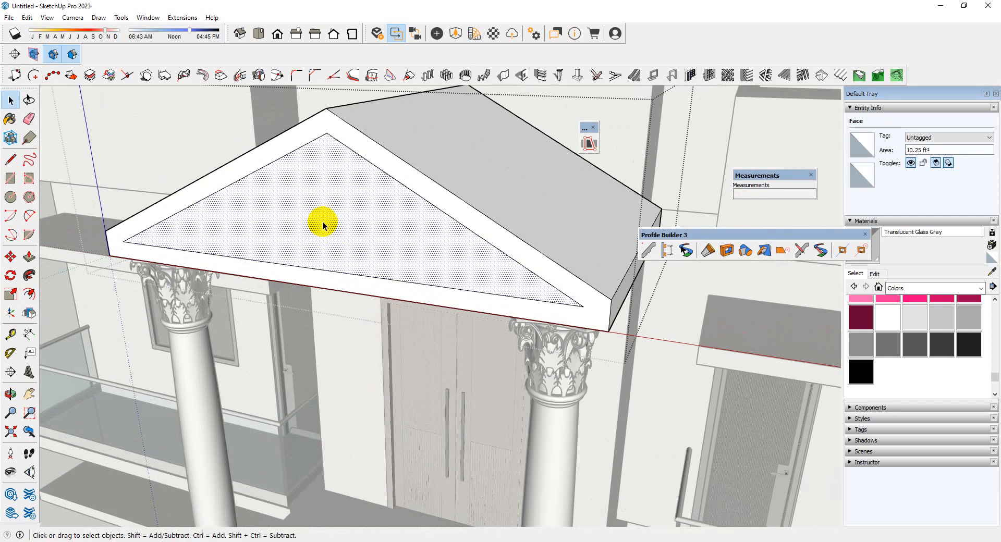
click(326, 227)
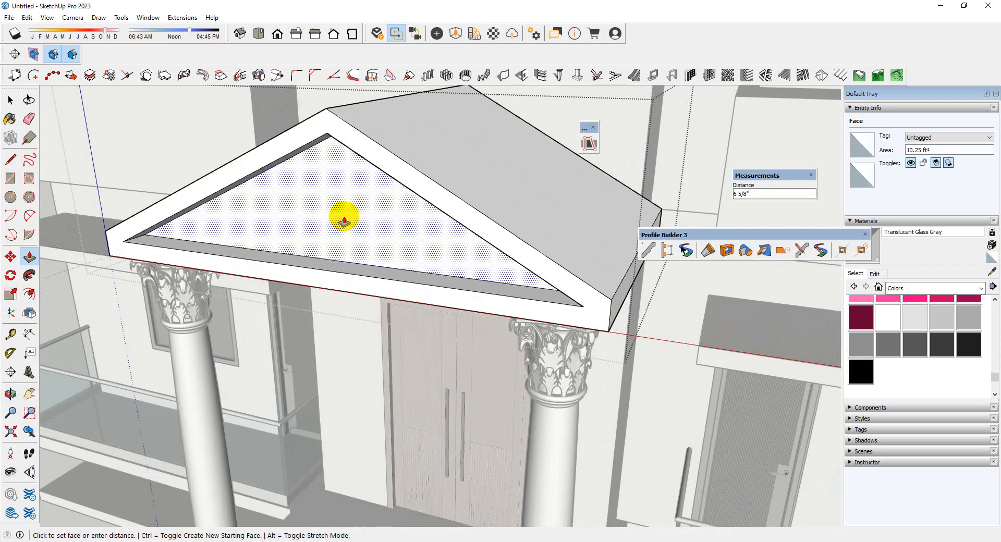
key(Return)
scroll(353, 219, down, 2)
middle_drag(353, 219, 387, 162)
key(space)
scroll(348, 183, down, 2)
scroll(388, 164, down, 4)
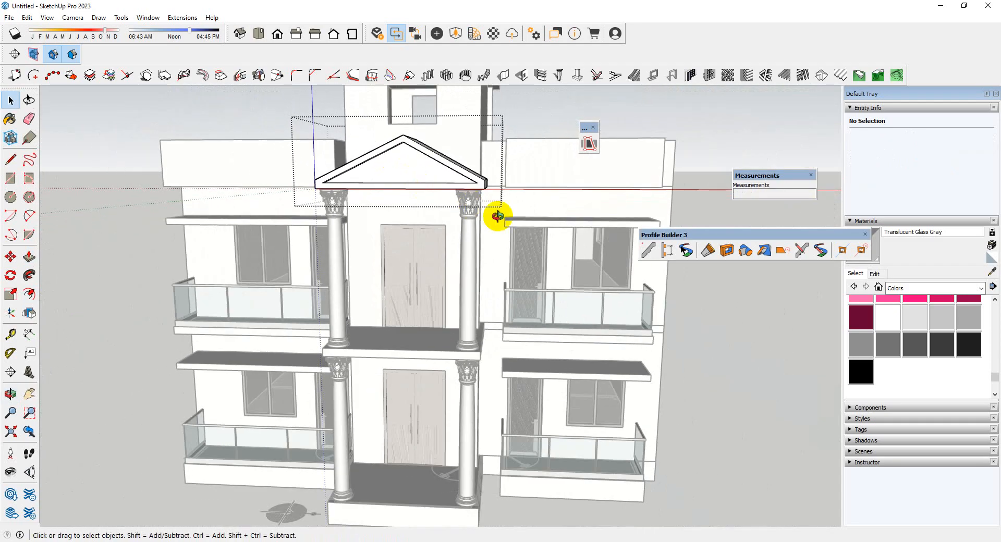
Examine the finished entrance gable and the building's side facade down to the ground-floor wall
middle_drag(497, 217, 540, 232)
middle_drag(686, 446, 524, 489)
scroll(515, 328, down, 4)
scroll(524, 489, up, 3)
scroll(536, 394, up, 2)
middle_drag(473, 405, 553, 430)
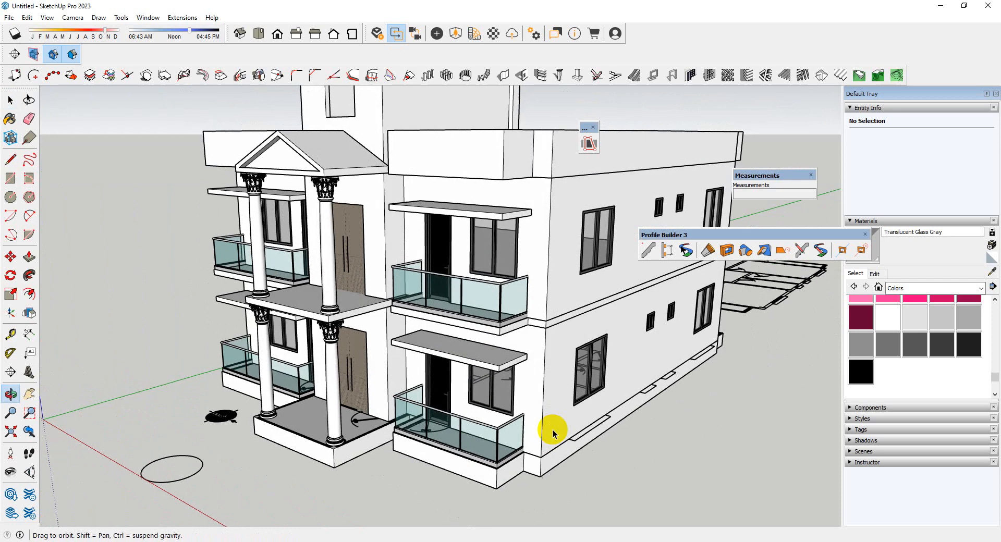
scroll(552, 431, up, 2)
scroll(574, 409, up, 3)
scroll(530, 396, up, 2)
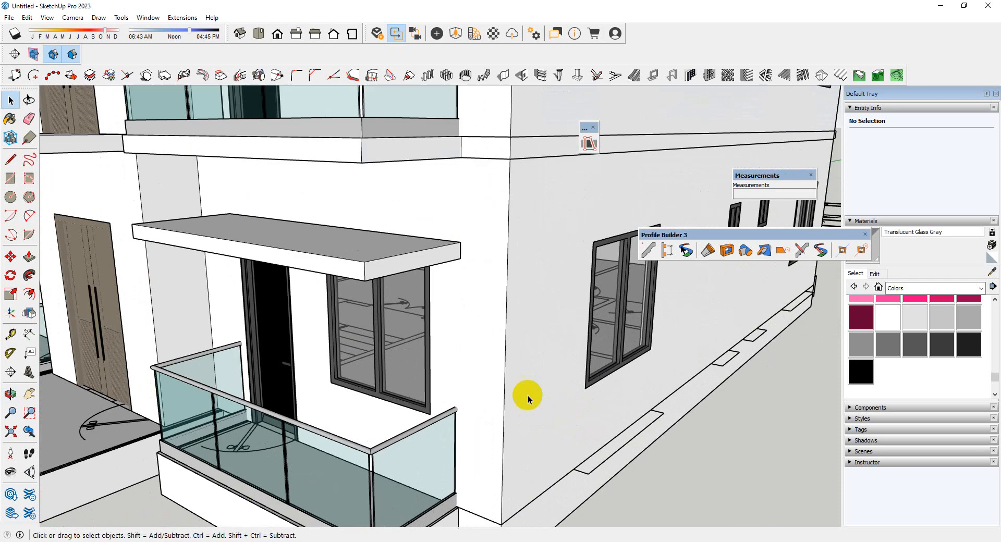
middle_drag(530, 395, 424, 393)
scroll(420, 432, up, 3)
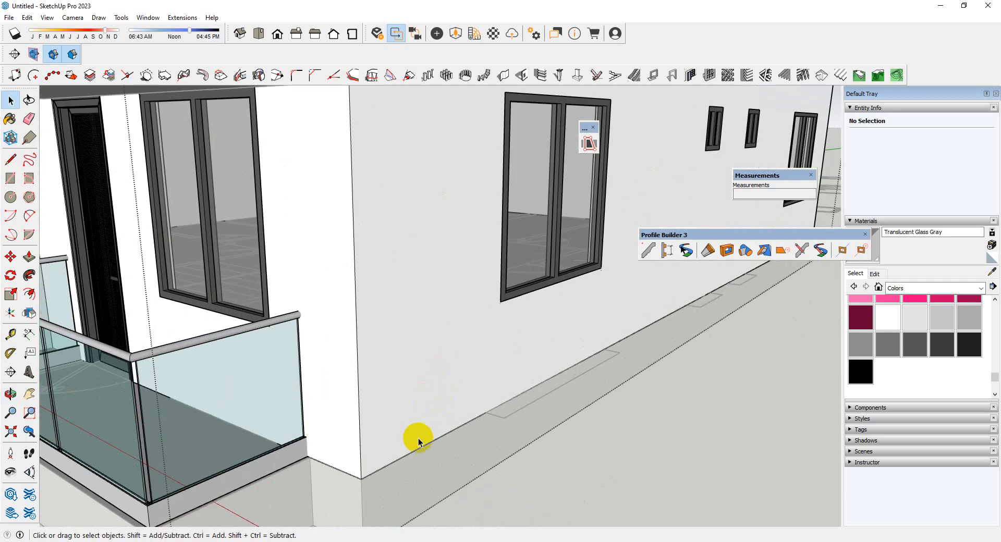
Copy the ground-floor side wall's bottom edge 30" upward, and copy the raised edge 2" back down to outline a narrow band
click(413, 443)
scroll(425, 432, down, 3)
middle_drag(444, 458, 430, 431)
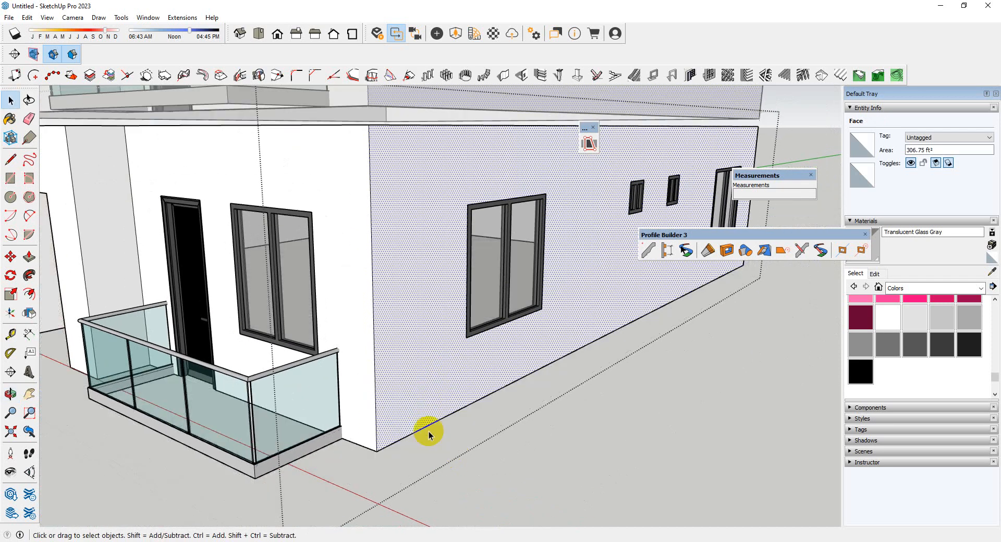
scroll(417, 433, up, 4)
click(406, 429)
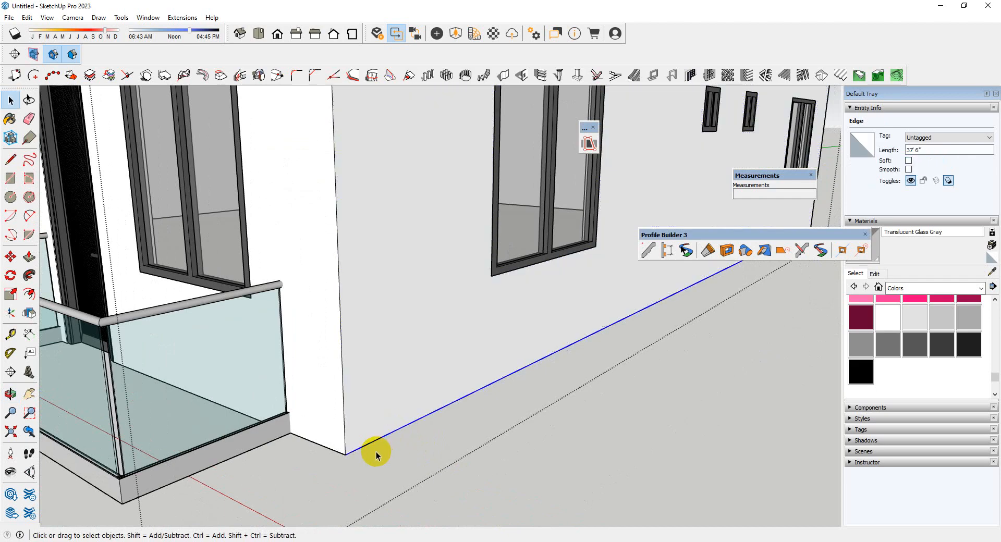
key(m)
click(346, 455)
key(ctrl)
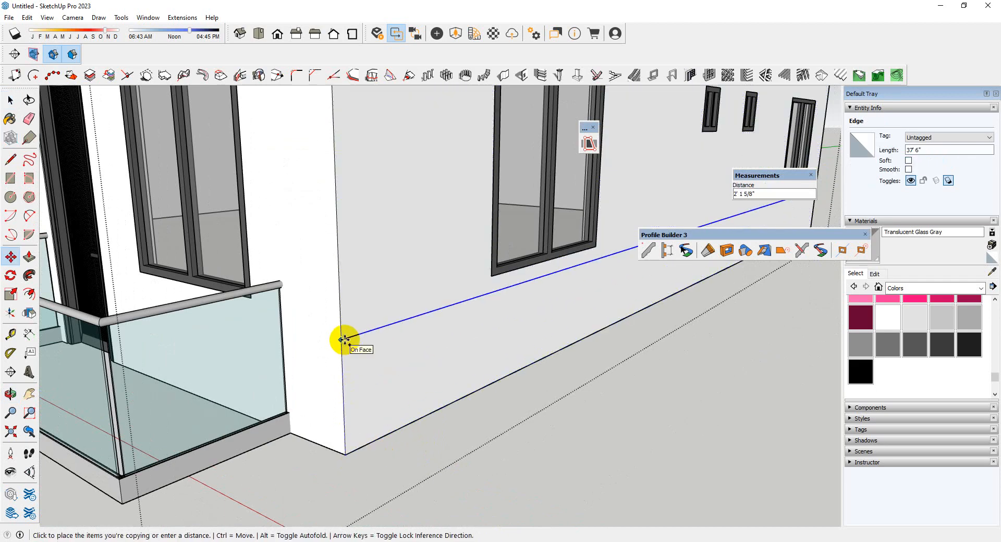
key(Return)
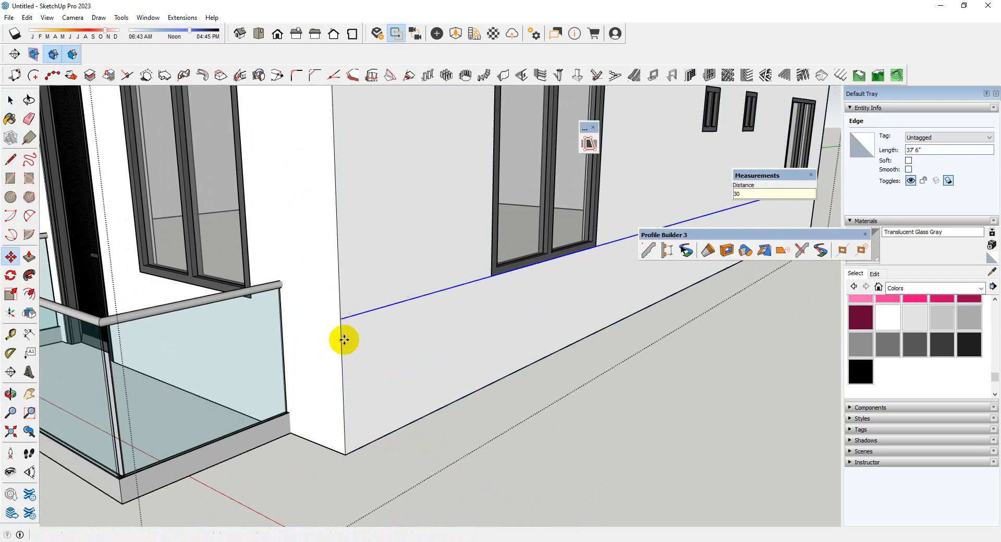
click(342, 320)
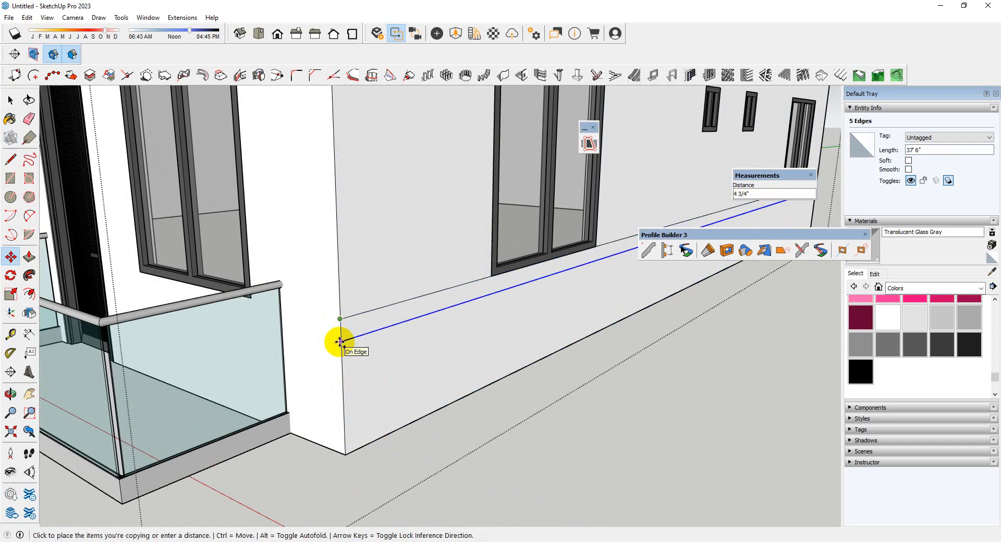
key(Return)
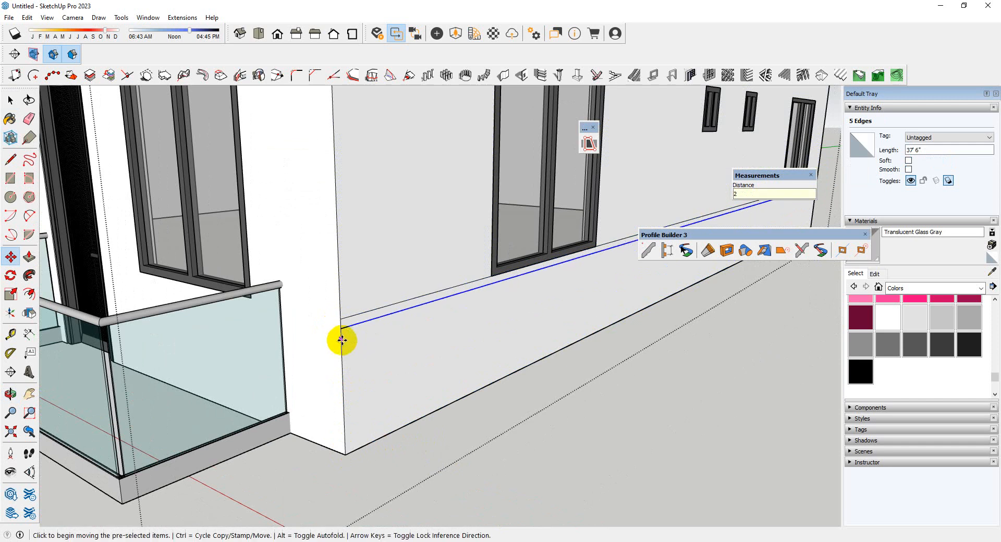
Try to copy the 2" band up to the top of the side window, and undo the copy
scroll(341, 340, up, 5)
key(space)
click(330, 331)
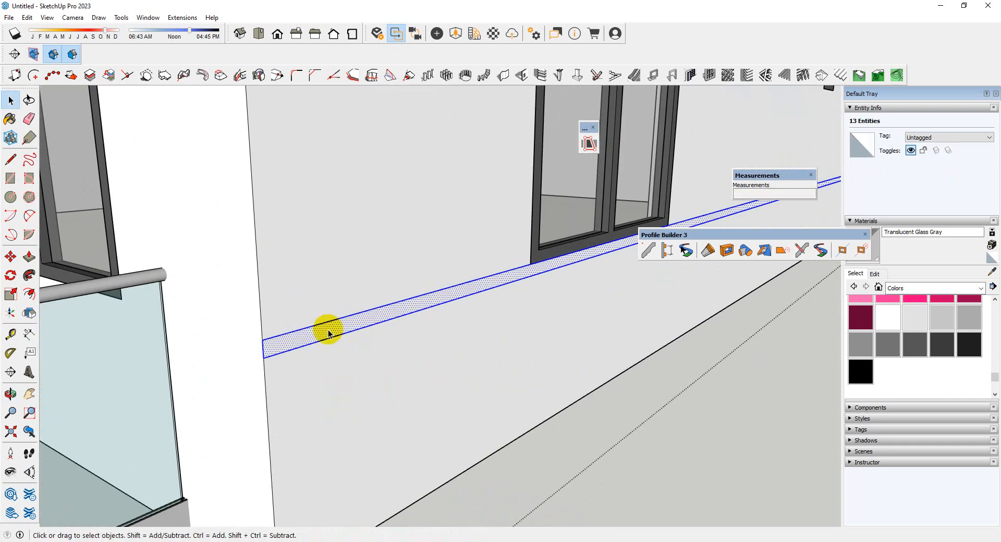
key(m)
key(ctrl)
click(264, 356)
scroll(264, 365, down, 6)
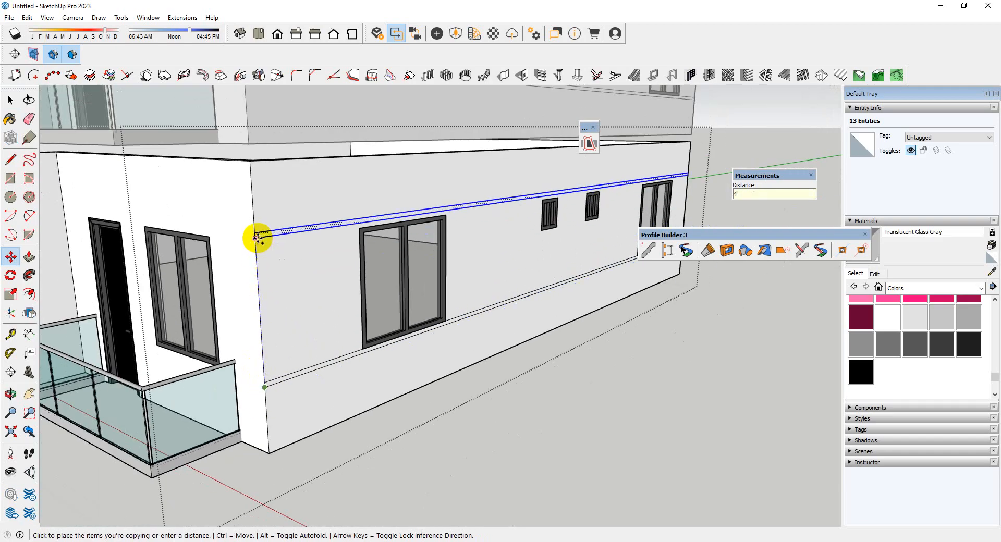
click(257, 238)
scroll(375, 236, up, 3)
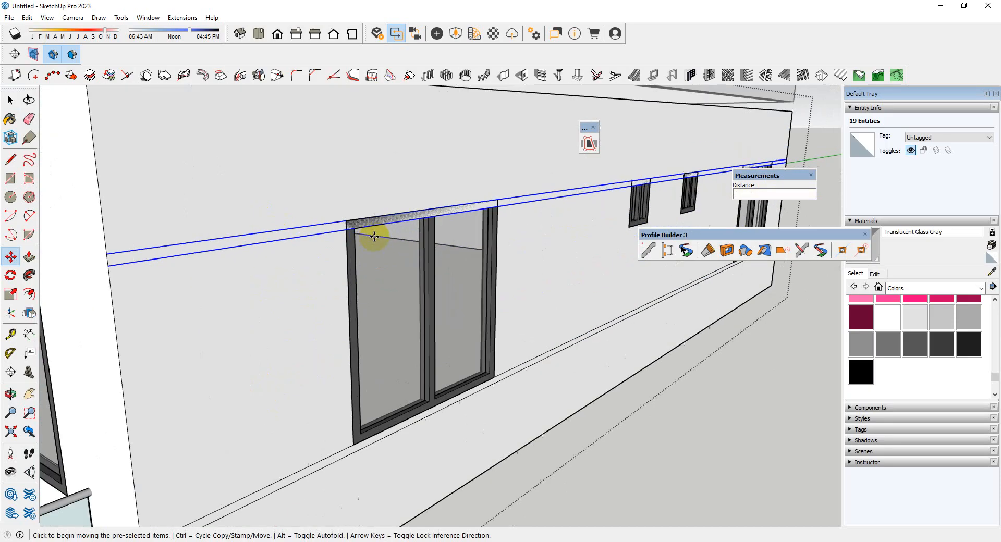
key(ctrl+z)
Copy the 2" band vertically from sill level to the top corner of the ground-floor side window
scroll(377, 224, down, 3)
scroll(304, 351, up, 4)
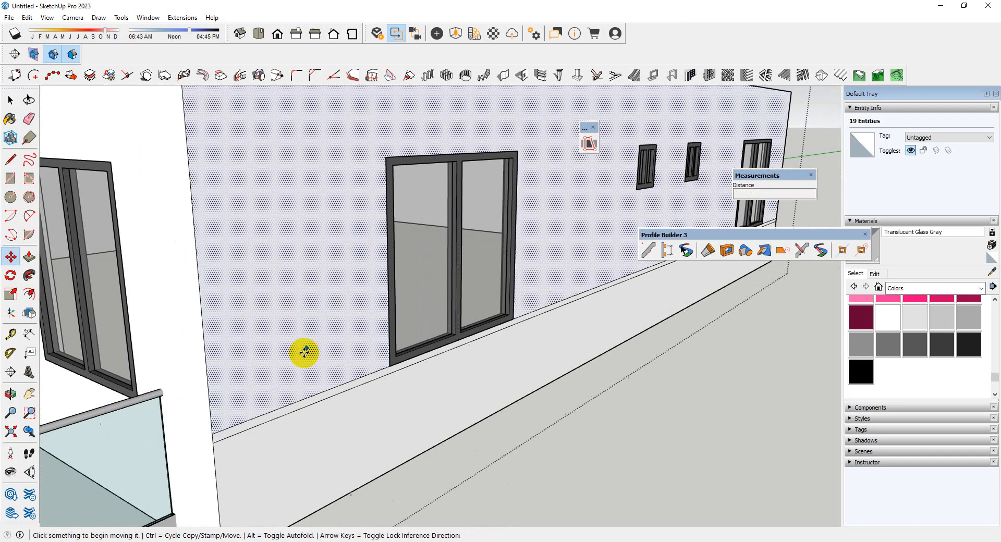
key(space)
double_click(222, 450)
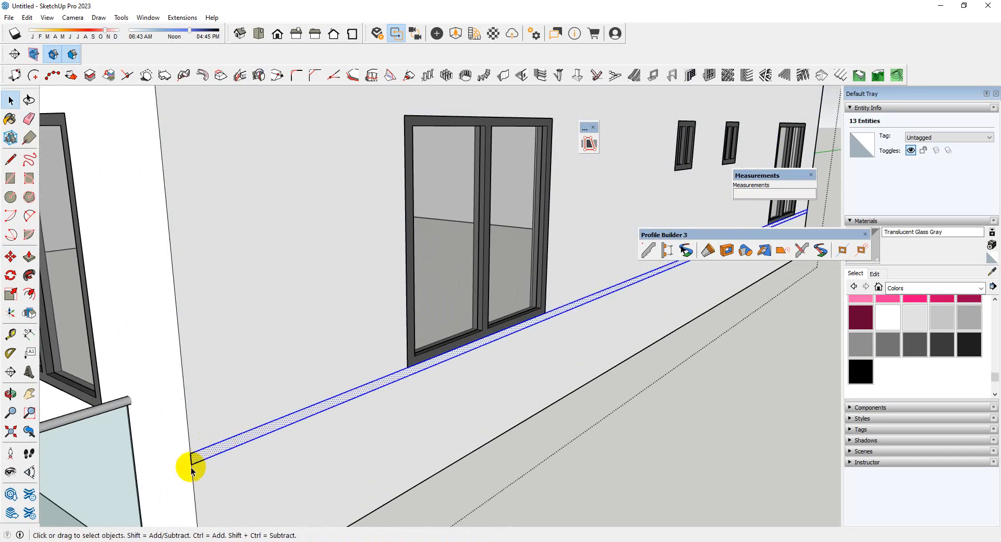
key(m)
click(190, 465)
key(ctrl)
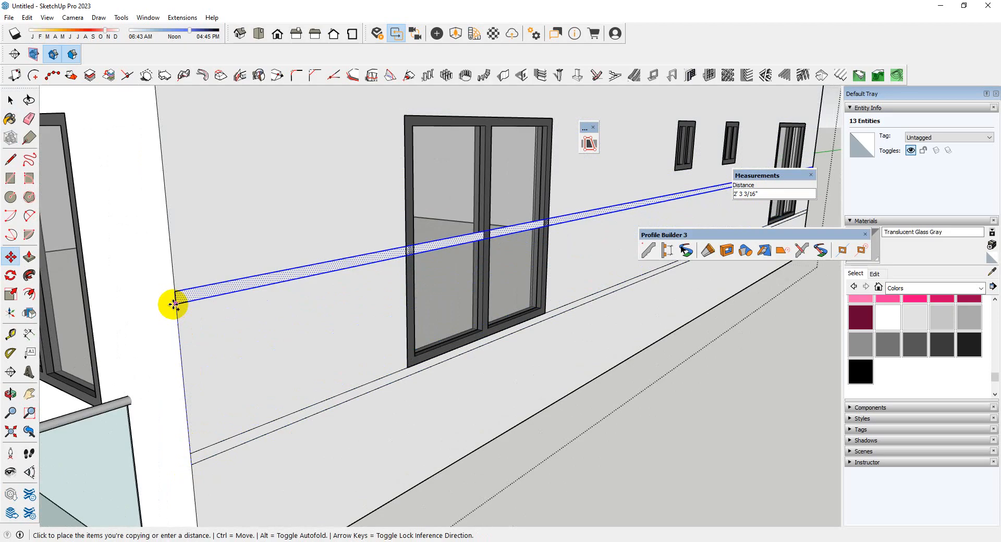
scroll(173, 304, down, 3)
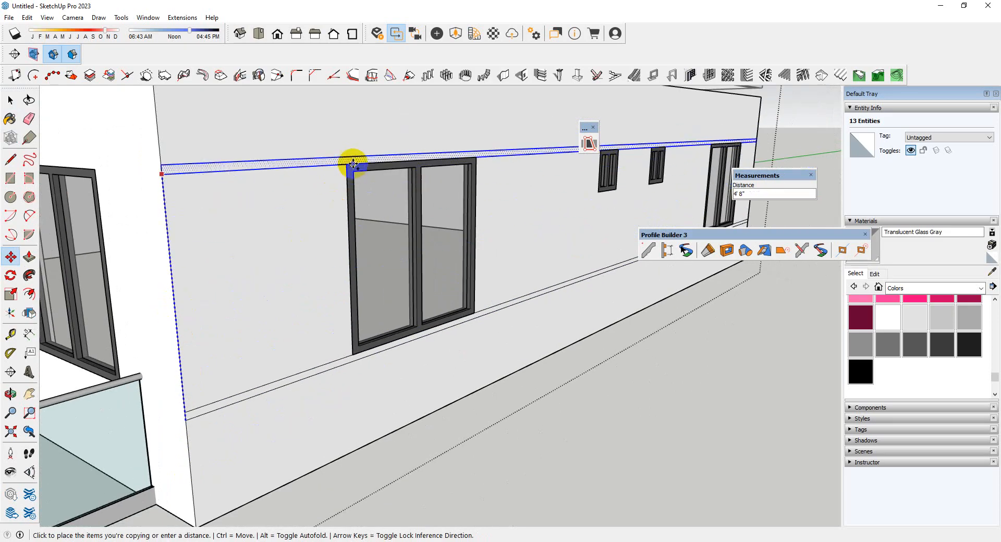
click(349, 162)
key(space)
Draw a horizontal line from the upper band's top corner across the adjoining front balcony wall to the entrance projection
middle_drag(350, 162, 467, 280)
scroll(467, 277, down, 5)
middle_drag(376, 286, 336, 290)
scroll(405, 252, up, 8)
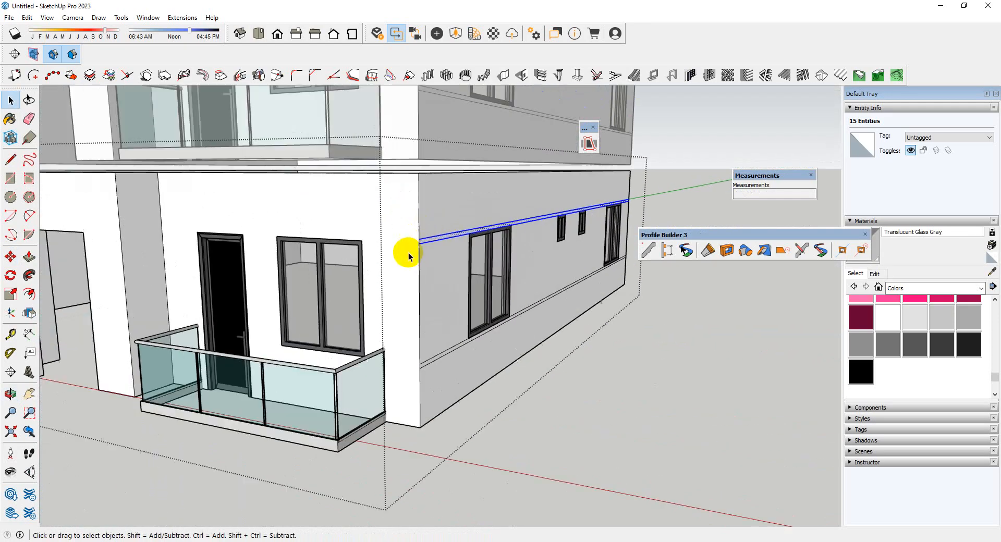
scroll(400, 406, up, 3)
scroll(418, 407, down, 3)
key(r)
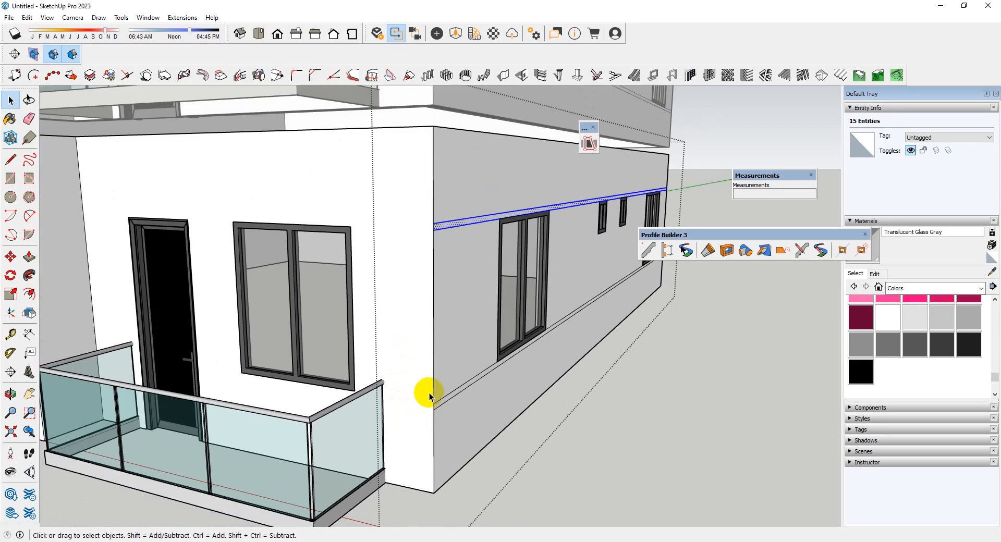
key(l)
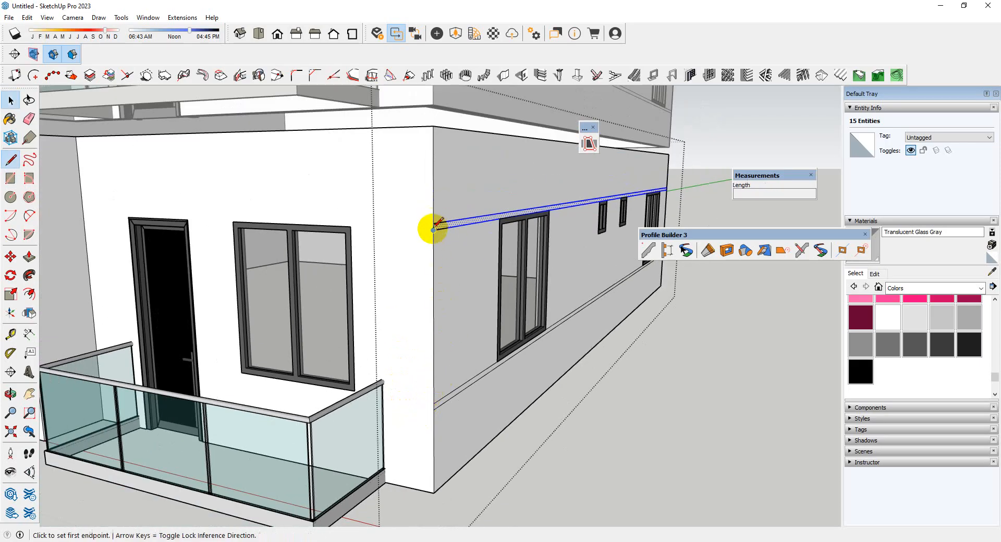
click(432, 223)
scroll(511, 245, down, 3)
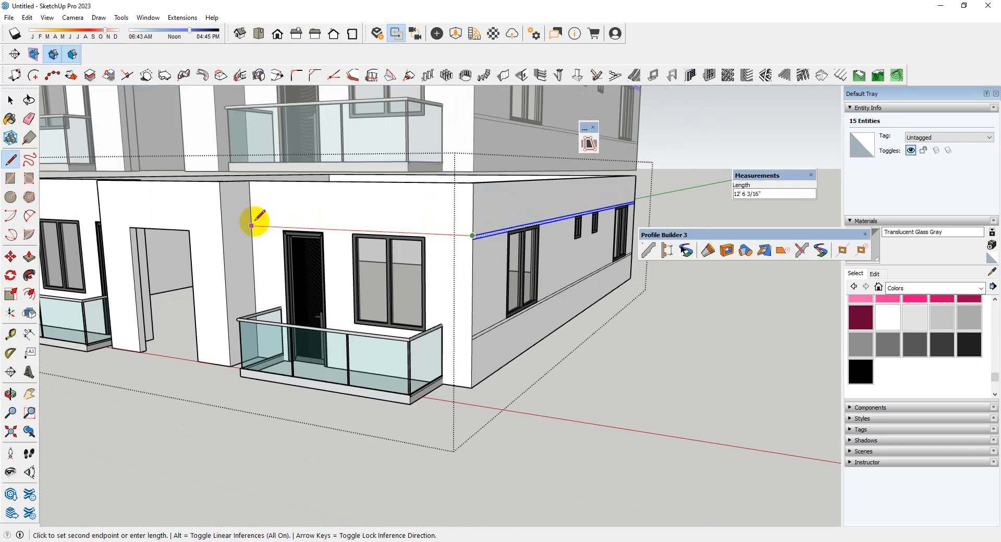
click(251, 225)
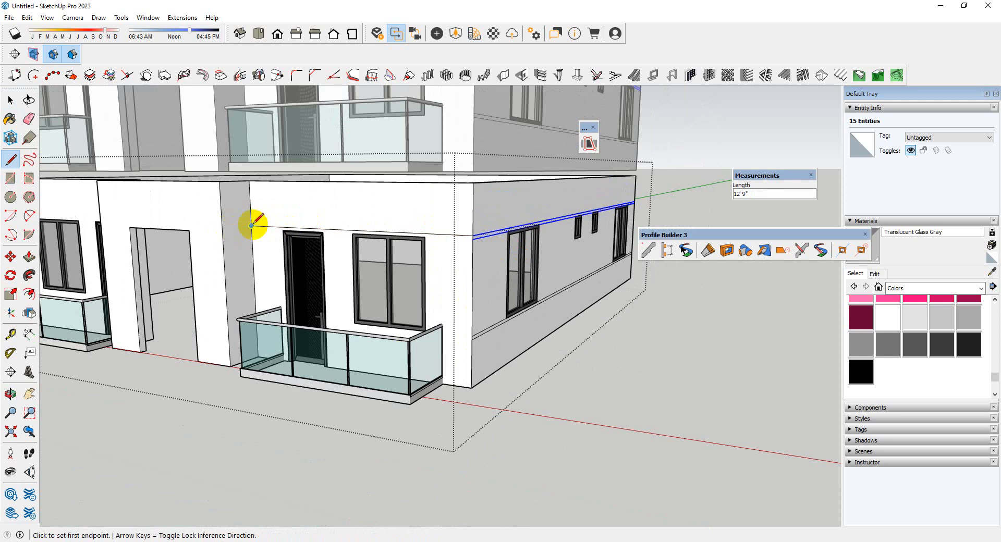
Continue the horizontal line around the entrance projection's side and across its front face above the doorway
click(251, 226)
click(222, 229)
scroll(264, 230, down, 3)
middle_drag(217, 248, 295, 243)
scroll(299, 243, up, 3)
click(308, 245)
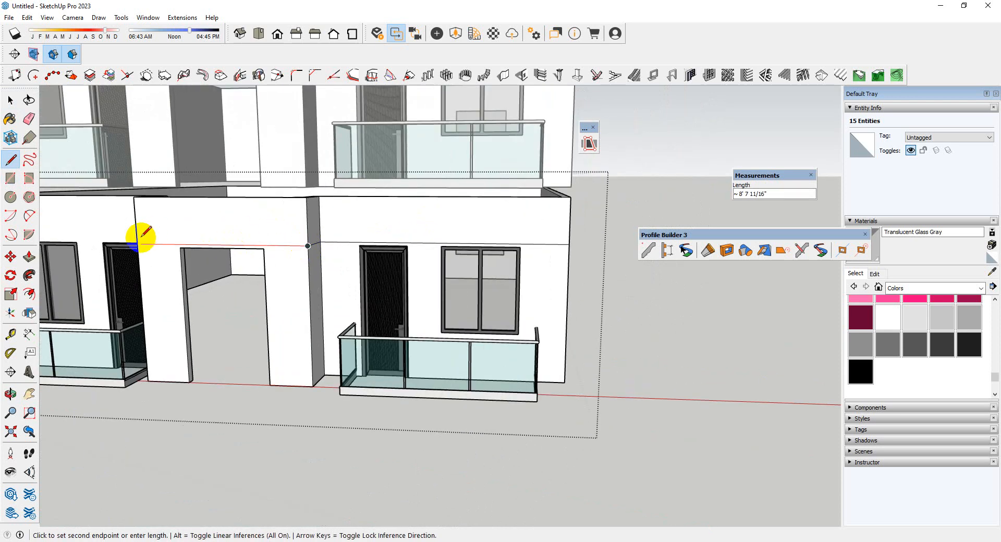
click(138, 244)
Extend the line around the projection's other side and across the far front balcony wall to the building corner
scroll(411, 226, down, 3)
middle_drag(412, 226, 521, 243)
scroll(196, 267, up, 2)
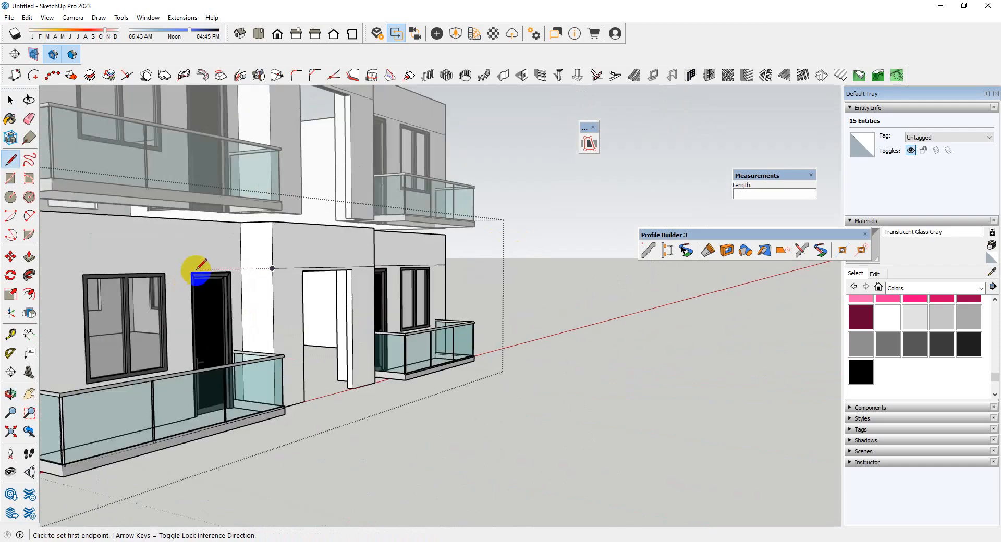
scroll(272, 270, up, 4)
click(263, 257)
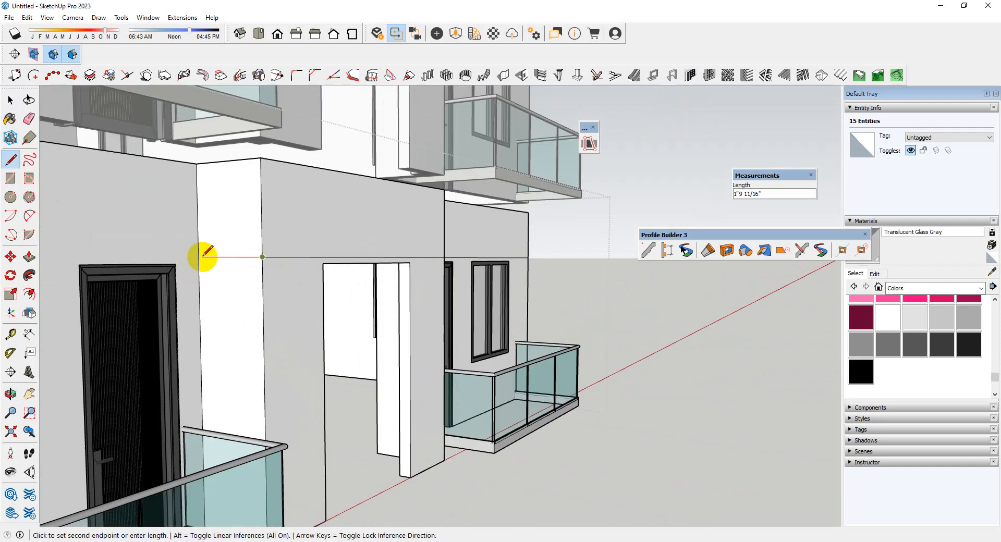
scroll(197, 256, down, 1)
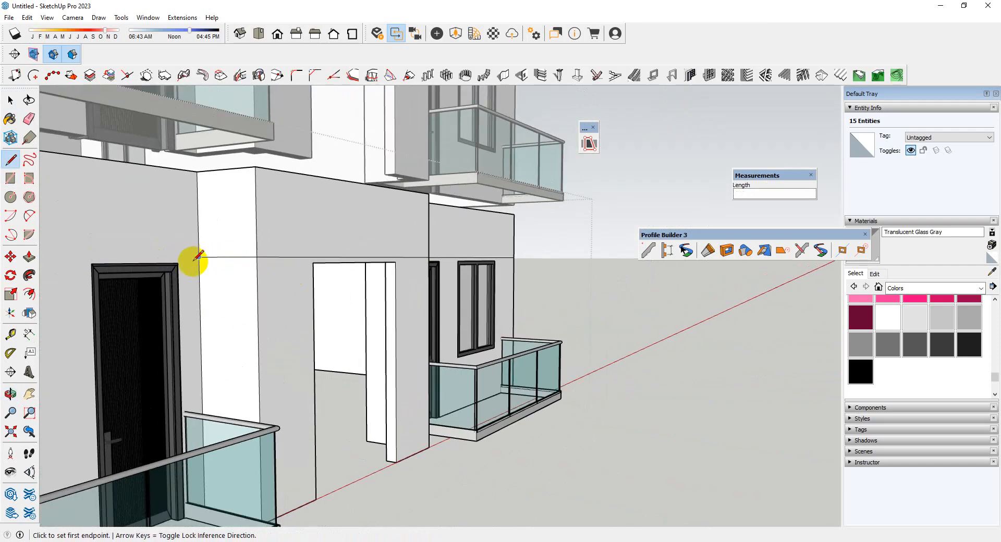
click(198, 256)
scroll(208, 256, down, 2)
middle_drag(363, 250, 299, 254)
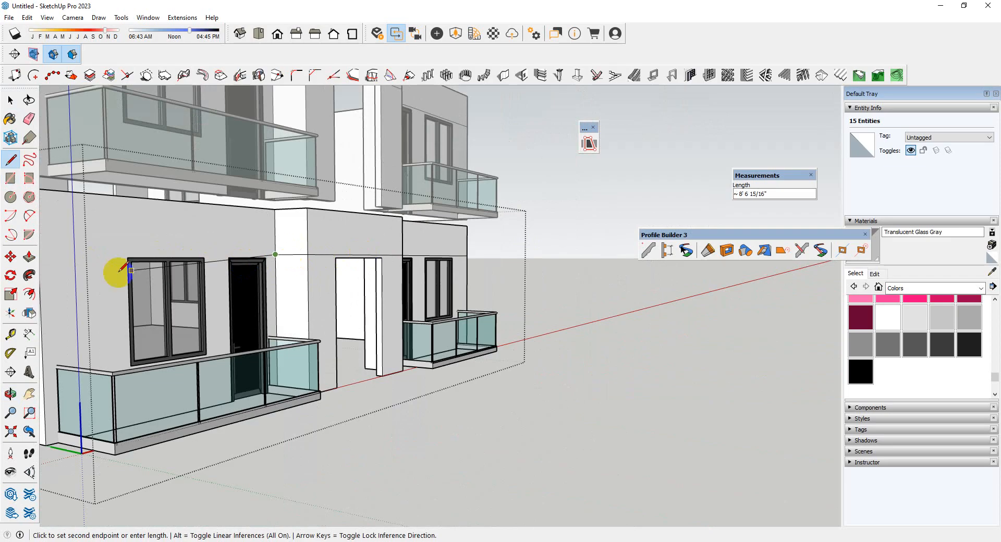
scroll(112, 253, down, 1)
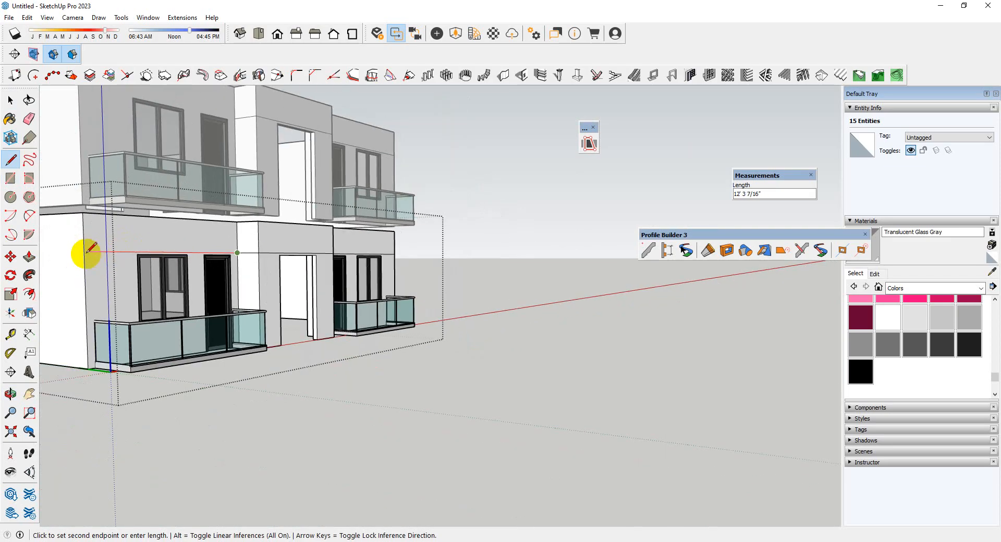
click(84, 252)
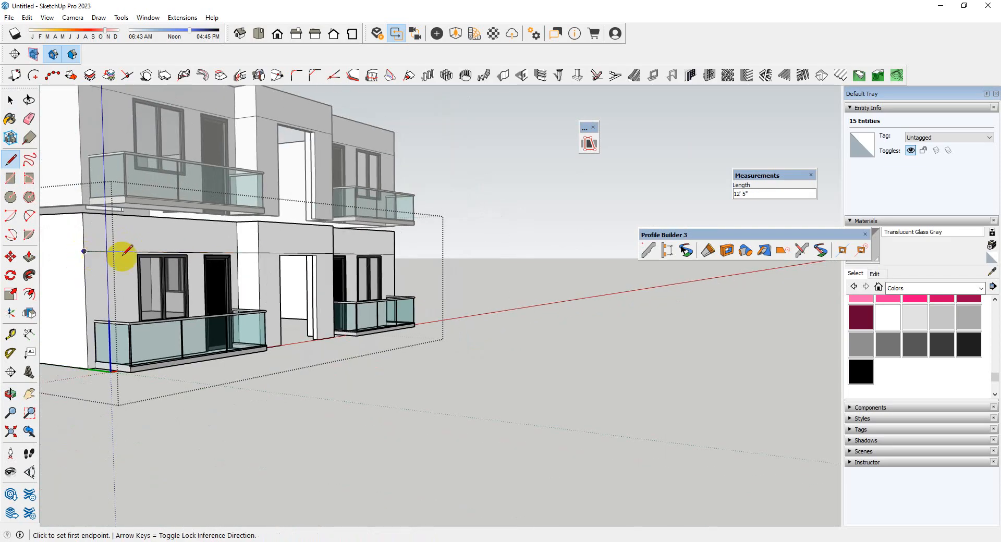
Review the horizontal line across the front facade of both floors
scroll(126, 254, up, 3)
scroll(198, 266, down, 3)
key(space)
scroll(458, 288, down, 3)
middle_drag(370, 285, 172, 267)
scroll(568, 289, up, 3)
middle_drag(425, 301, 477, 320)
scroll(559, 463, down, 2)
middle_drag(313, 407, 459, 422)
scroll(608, 397, down, 2)
scroll(195, 317, up, 3)
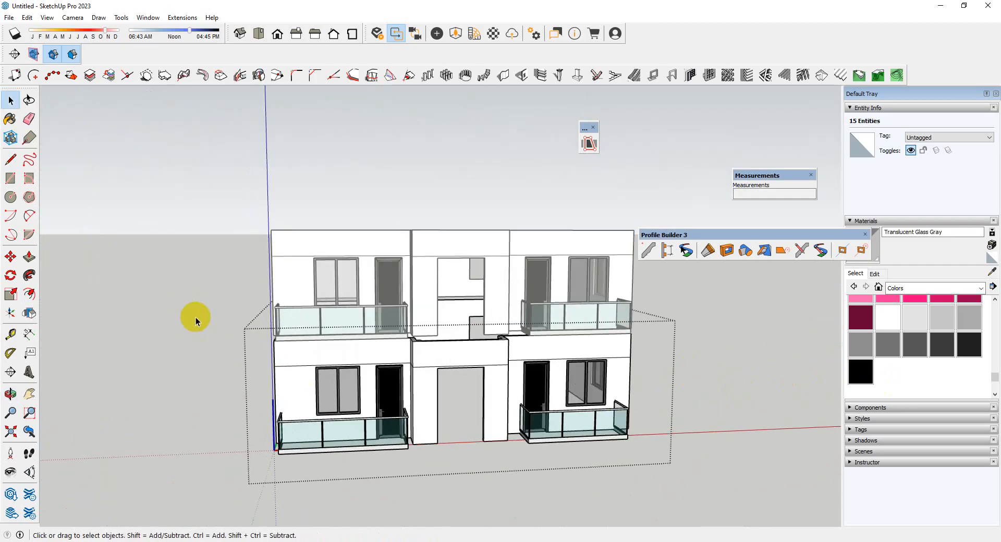
Select the five connected front wall edges and copy them down to the lower corner of the side wall's upper band
middle_drag(195, 317, 315, 360)
scroll(449, 313, up, 8)
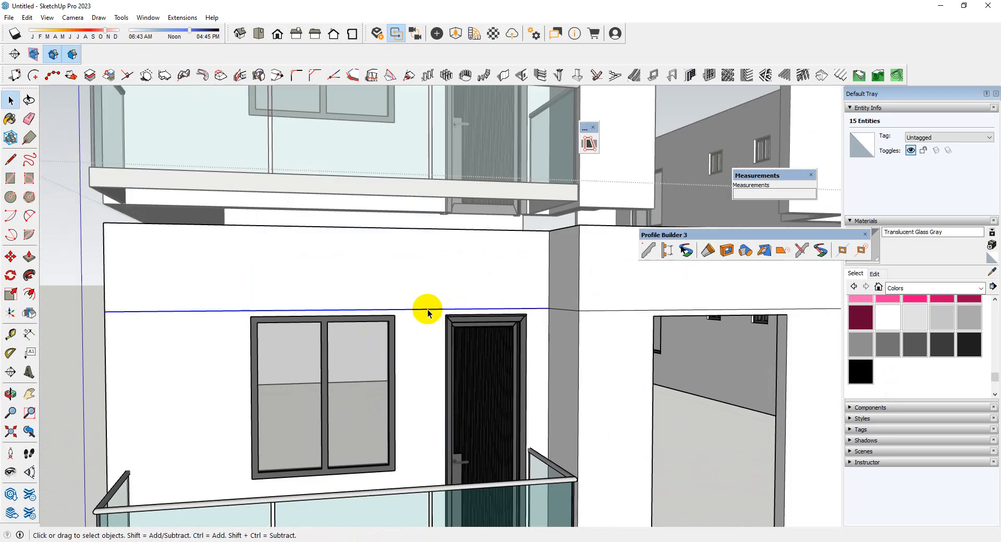
click(524, 312)
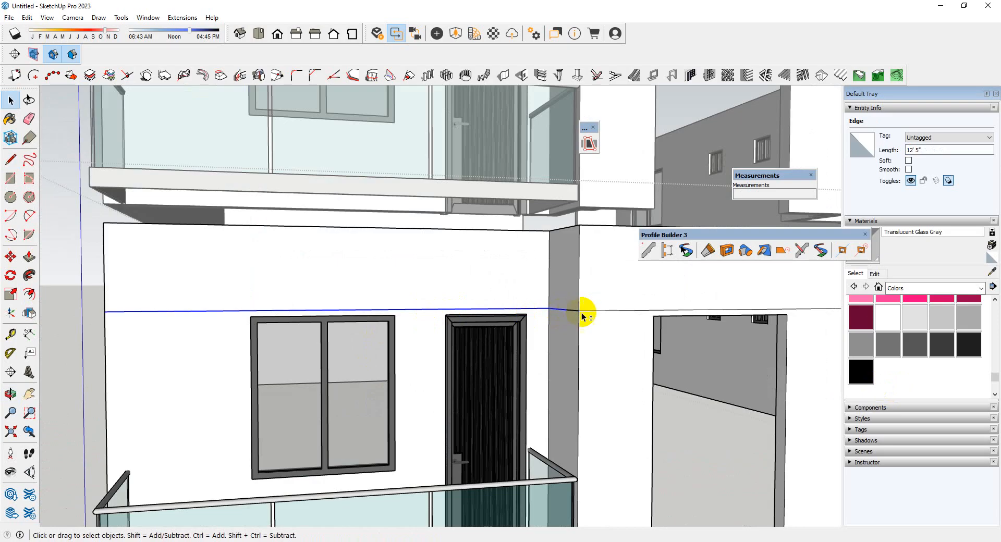
scroll(342, 303, down, 4)
scroll(727, 332, up, 4)
middle_drag(728, 332, 595, 331)
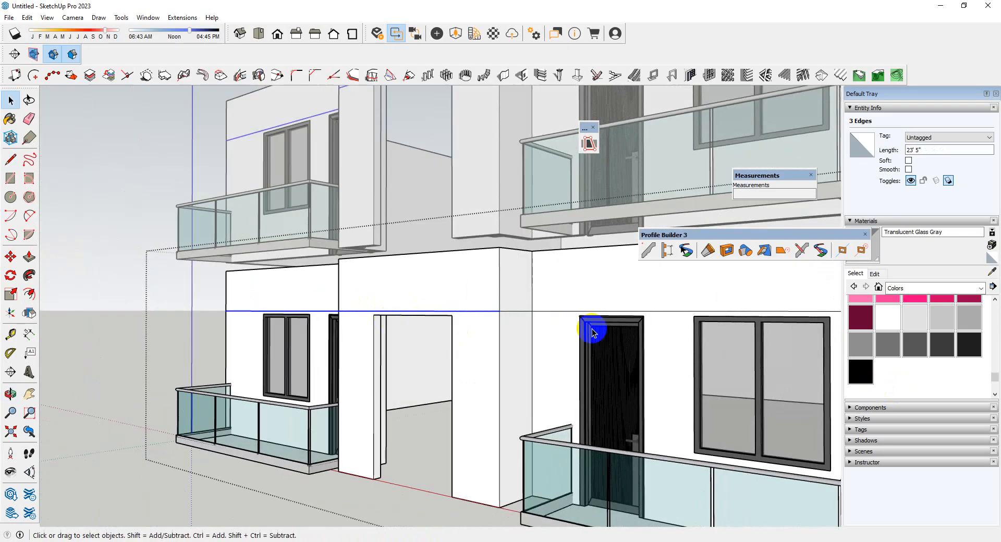
scroll(590, 329, up, 4)
shift+click(500, 301)
scroll(458, 308, down, 5)
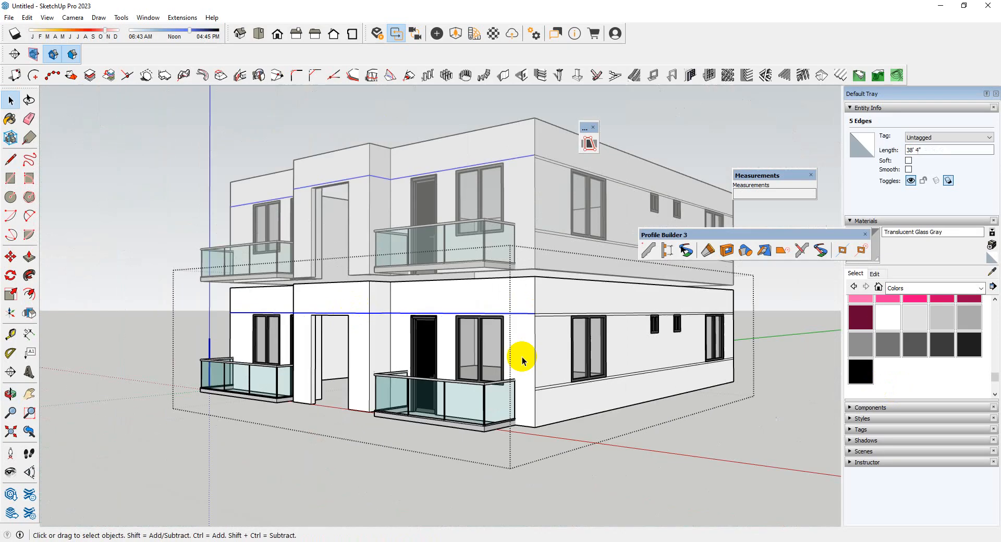
scroll(518, 357, up, 6)
scroll(511, 298, up, 3)
key(m)
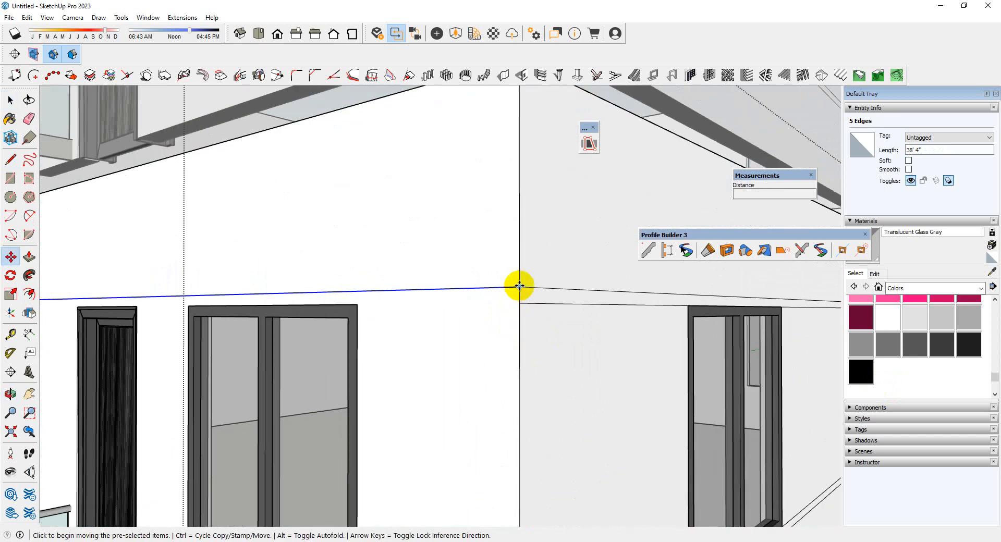
click(518, 286)
key(ctrl)
click(518, 304)
click(521, 311)
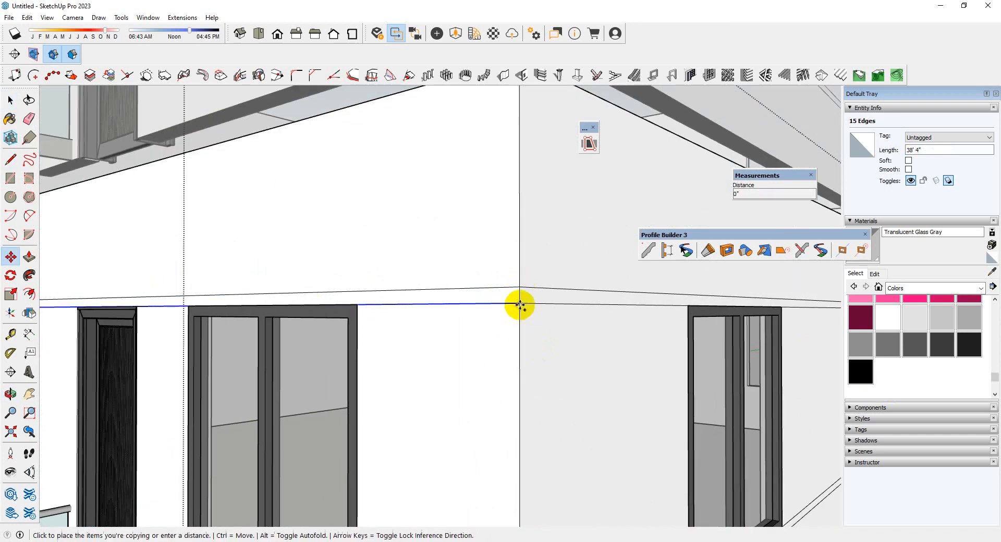
Copy the selected front wall edges 4' 6" down to the corner of the side wall's lower band
scroll(518, 261, down, 4)
scroll(518, 398, up, 5)
click(533, 391)
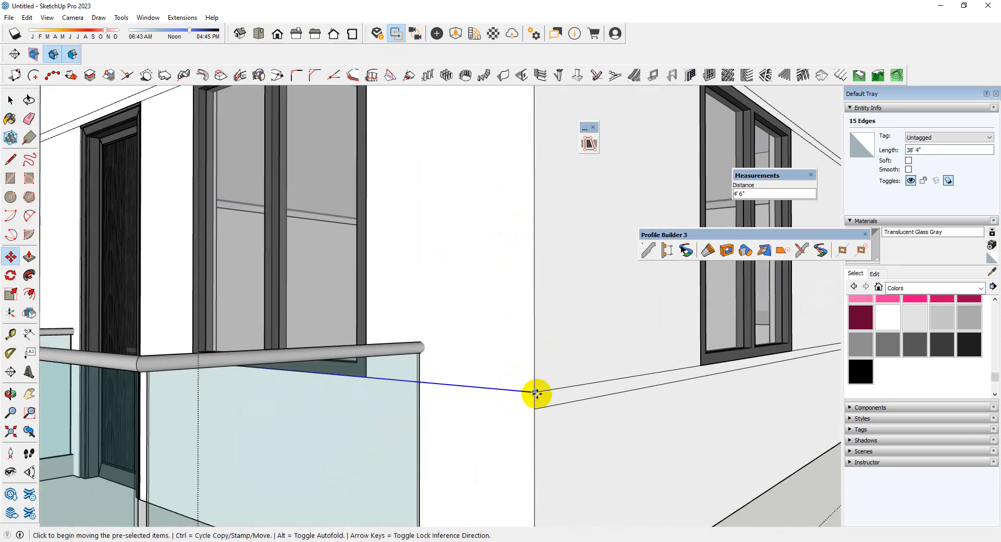
scroll(536, 406, down, 3)
scroll(558, 357, down, 5)
middle_drag(357, 413, 600, 434)
scroll(652, 422, down, 4)
middle_drag(516, 329, 532, 417)
scroll(335, 417, up, 5)
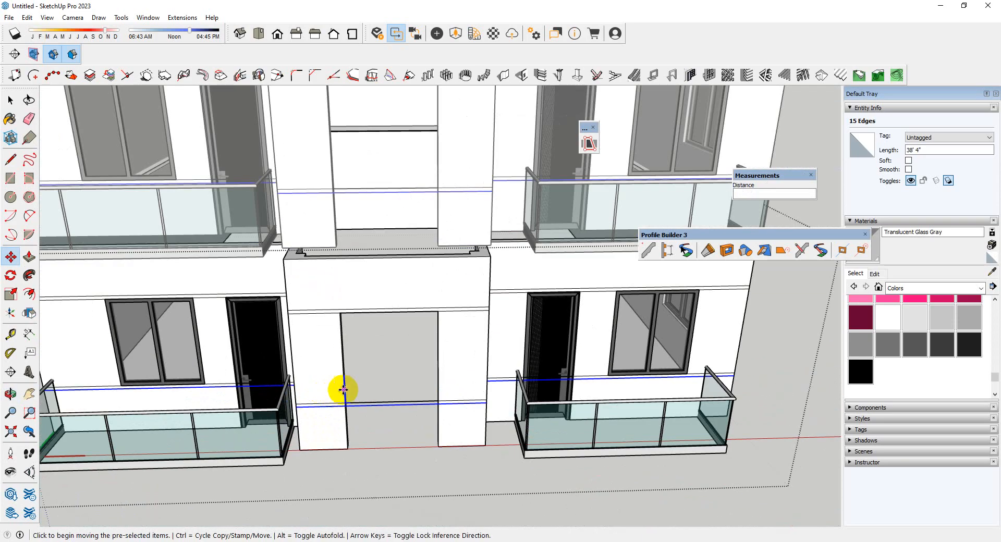
Erase the copied lines that run across the open entrance between the two front piers
key(e)
scroll(391, 412, down, 2)
scroll(511, 375, up, 3)
key(space)
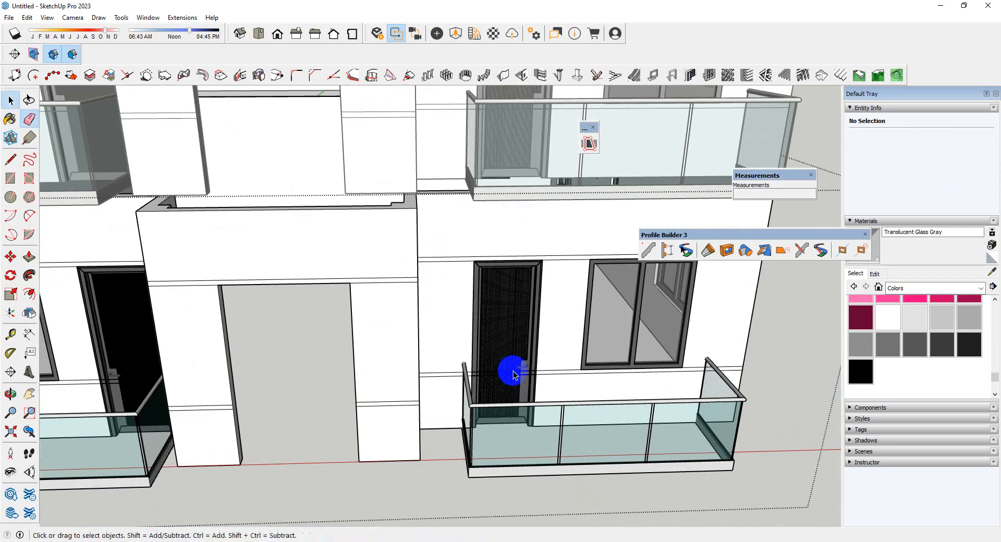
Hide the ground-floor door group on the far side of the entrance to expose the lines crossing its opening
scroll(564, 372, down, 2)
scroll(552, 373, up, 7)
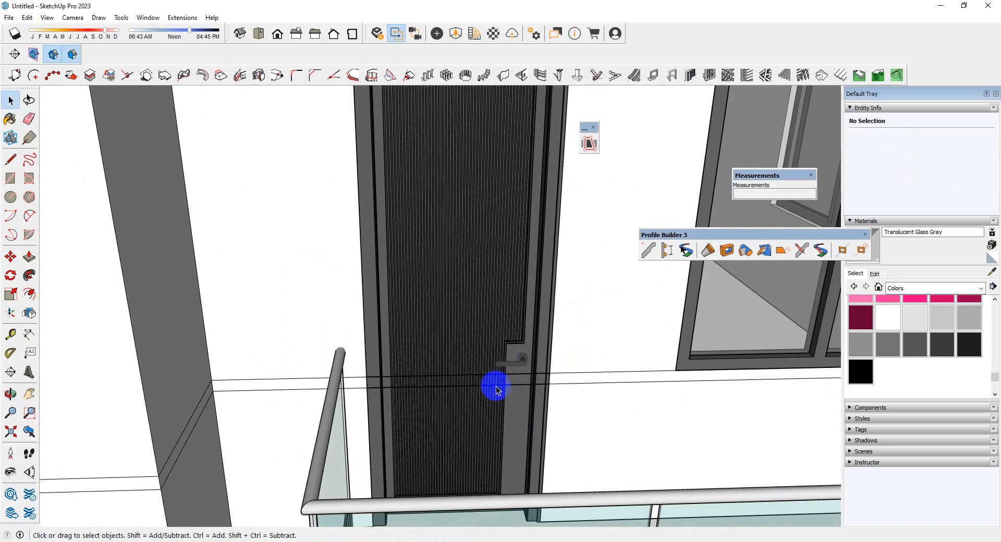
scroll(496, 386, up, 3)
click(492, 372)
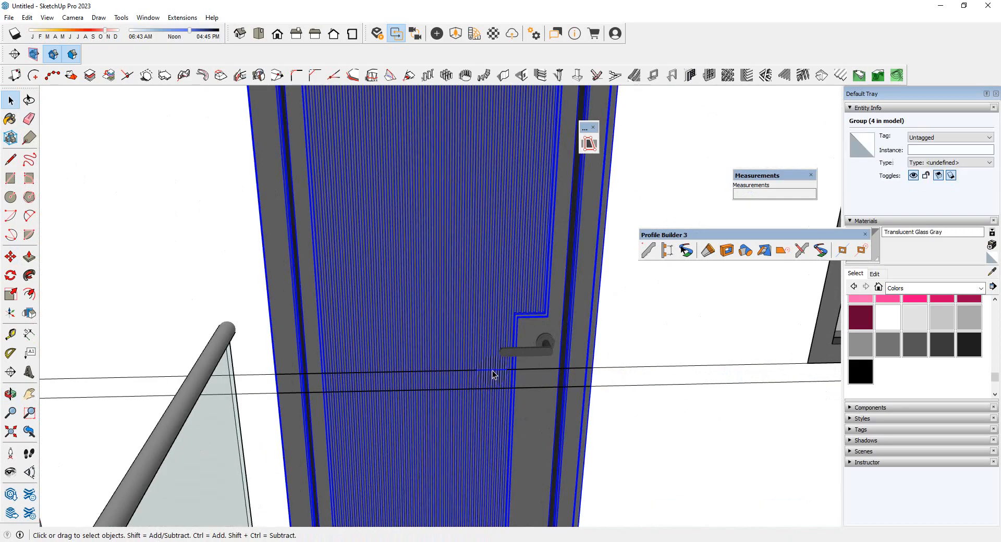
right_click(481, 338)
click(506, 117)
Erase the lower band line segments crossing the ground-floor balcony doorways on both sides of the entrance
scroll(522, 365, down, 3)
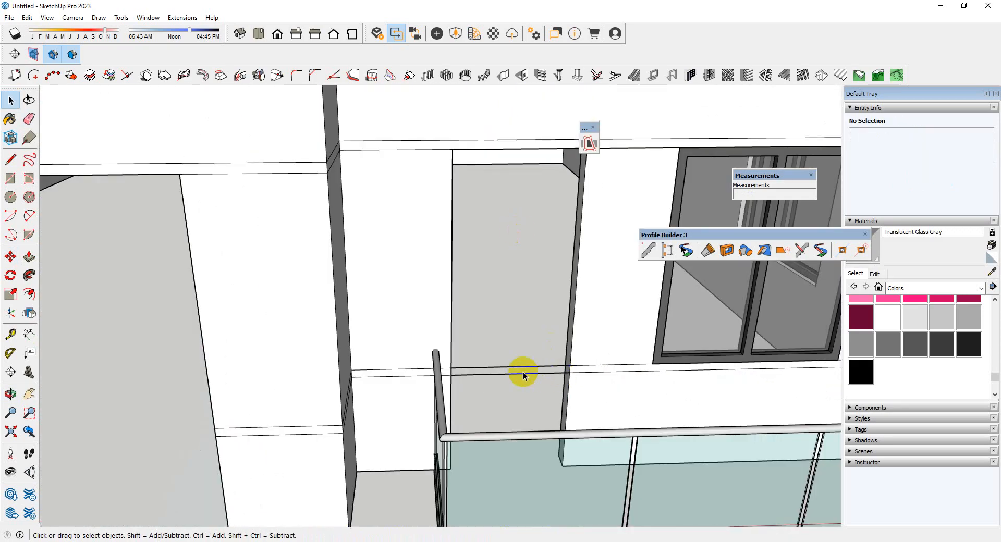
scroll(518, 362, up, 3)
key(e)
scroll(521, 409, down, 6)
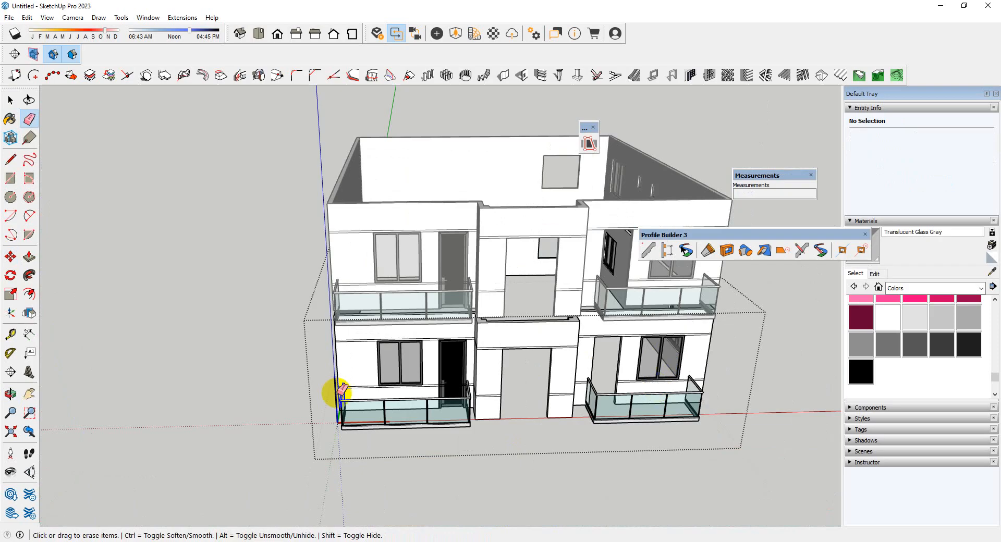
scroll(335, 393, up, 5)
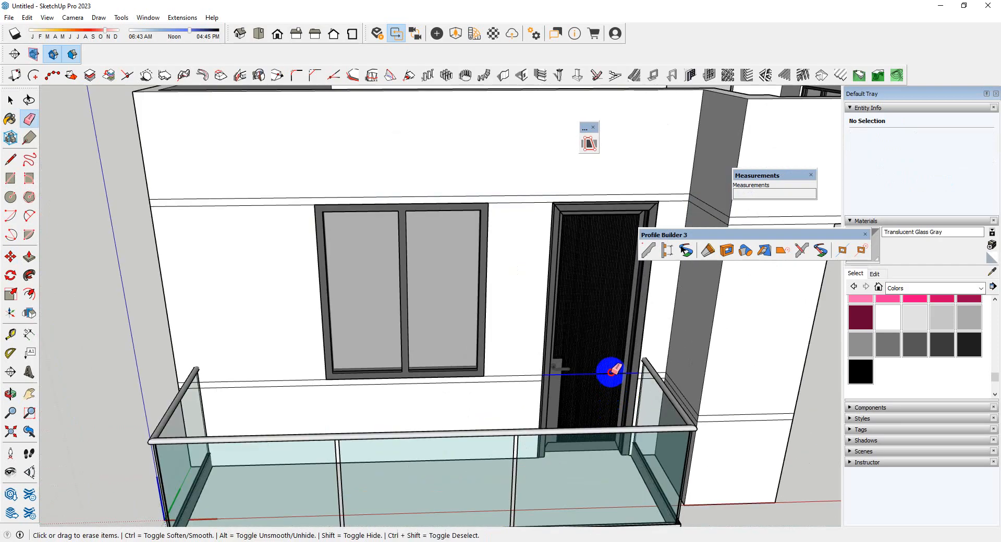
scroll(409, 394, down, 5)
key(space)
Unhide the hidden balcony doors
mouse_move(665, 381)
middle_down()
mouse_move(503, 375)
mouse_move(534, 323)
middle_up()
scroll(534, 323, down, 2)
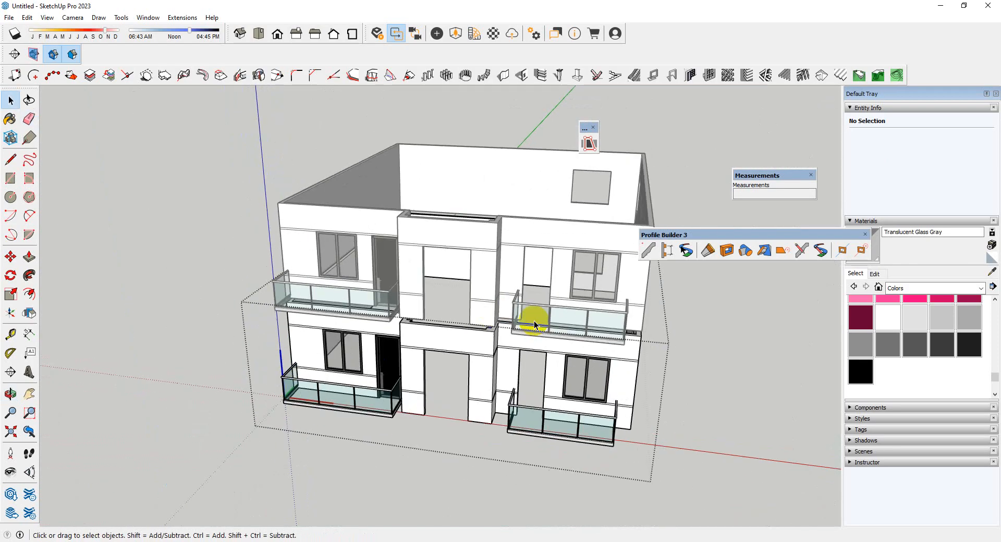
scroll(360, 279, up, 3)
click(28, 18)
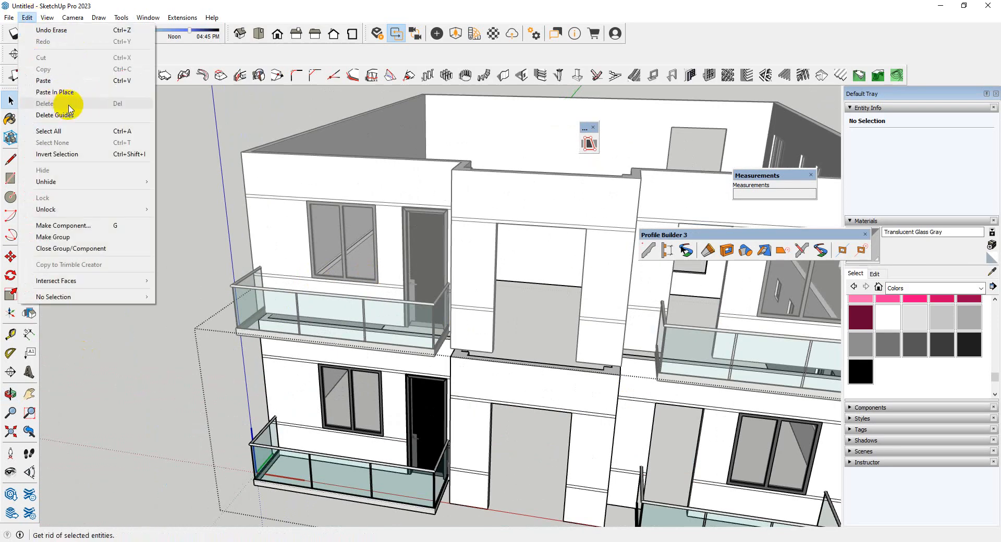
click(199, 200)
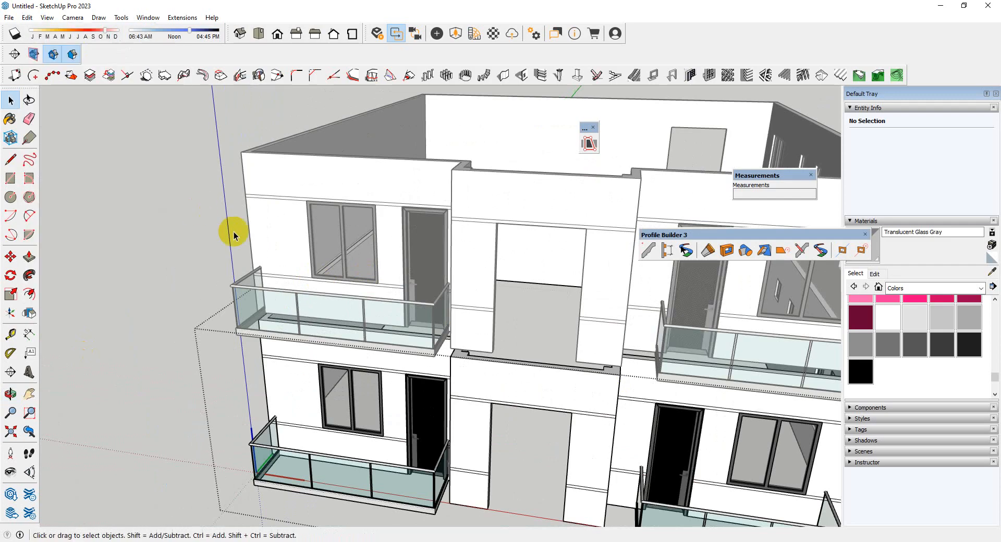
Examine the completed horizontal bands on the front and side facades of the whole building
scroll(515, 402, down, 5)
middle_drag(515, 402, 702, 433)
scroll(428, 309, up, 5)
middle_drag(429, 309, 375, 335)
scroll(587, 336, down, 2)
scroll(393, 380, up, 5)
middle_drag(394, 380, 449, 366)
scroll(587, 357, down, 4)
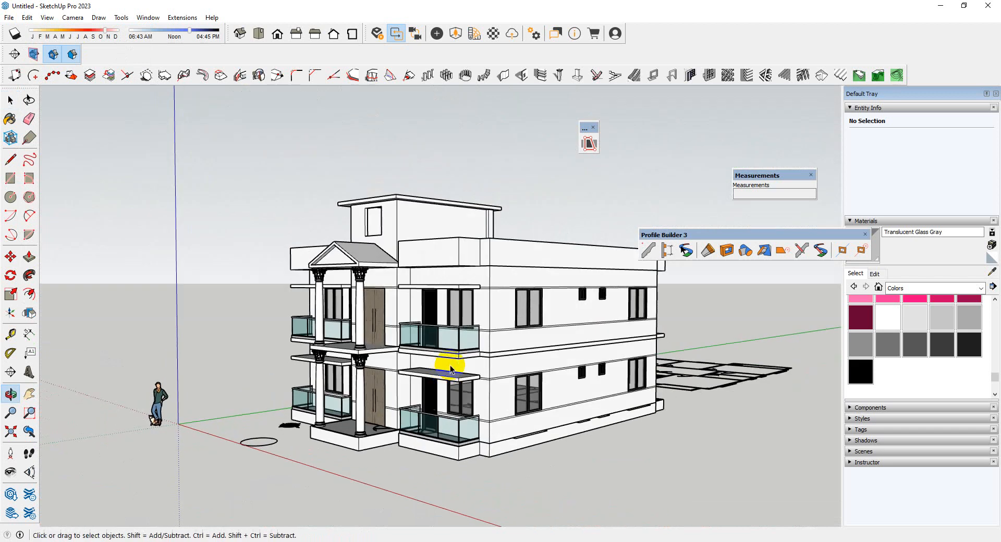
Draw a 4' 6" by 5' rectangle over the ground-floor side window nearest the front corner
scroll(525, 368, up, 5)
middle_drag(483, 321, 520, 413)
scroll(539, 493, up, 3)
scroll(438, 299, up, 3)
scroll(438, 299, down, 3)
middle_drag(437, 298, 521, 369)
scroll(343, 472, up, 3)
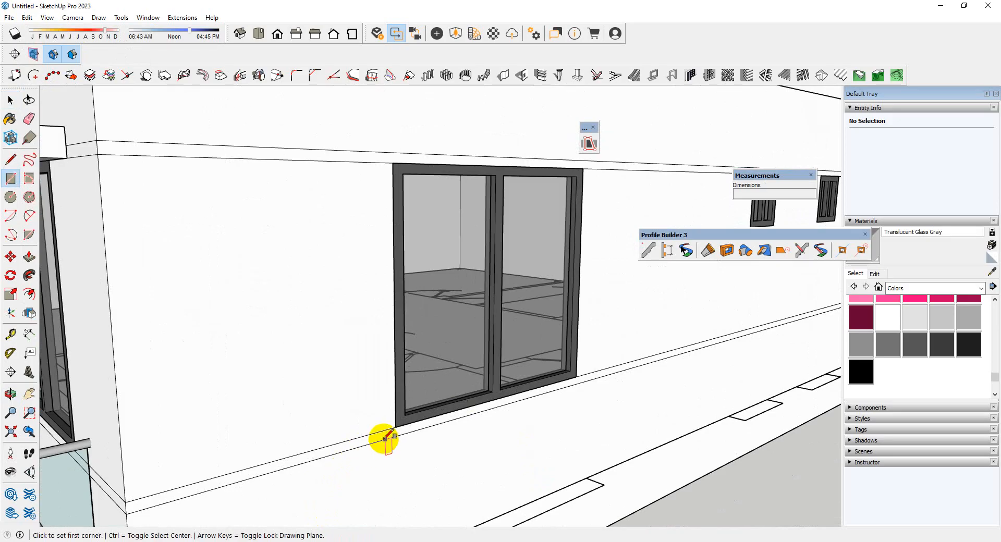
click(583, 168)
Make the window rectangle's face and edges a group and open the group for editing
key(space)
scroll(532, 290, up, 2)
double_click(532, 291)
right_click(539, 284)
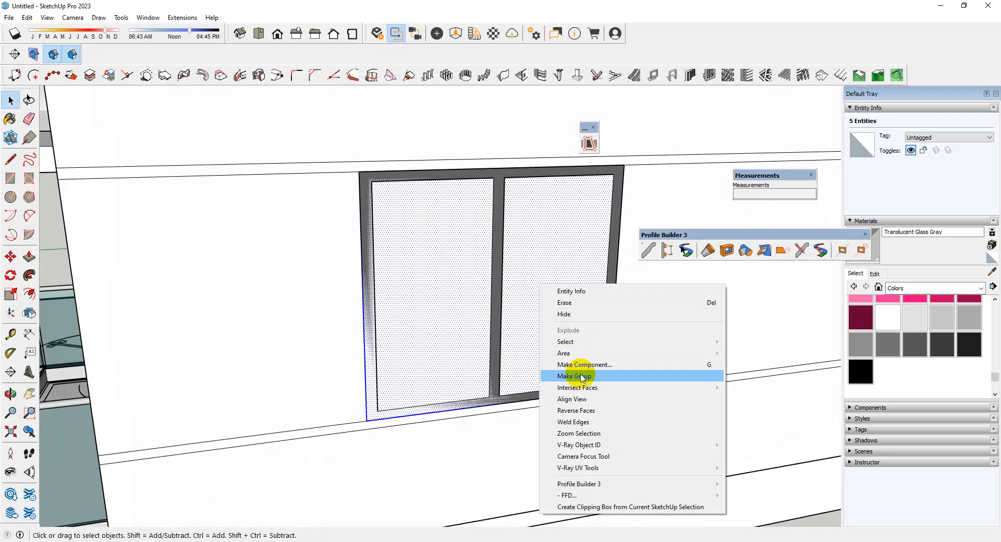
click(582, 379)
double_click(541, 287)
Offset the rectangle outward by 5" and delete the inner face to leave a window frame outline
scroll(219, 339, down, 2)
middle_drag(422, 316, 451, 319)
scroll(478, 316, up, 3)
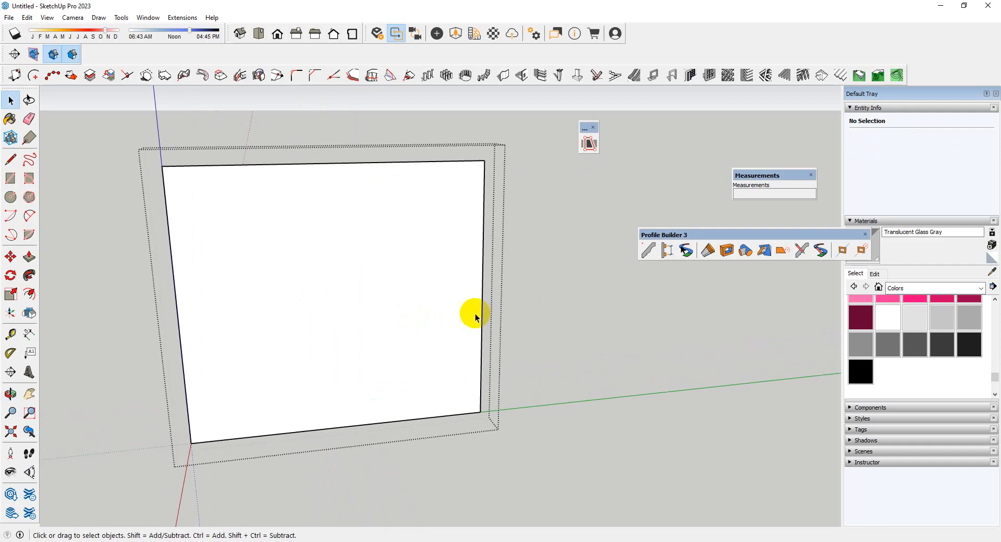
key(f)
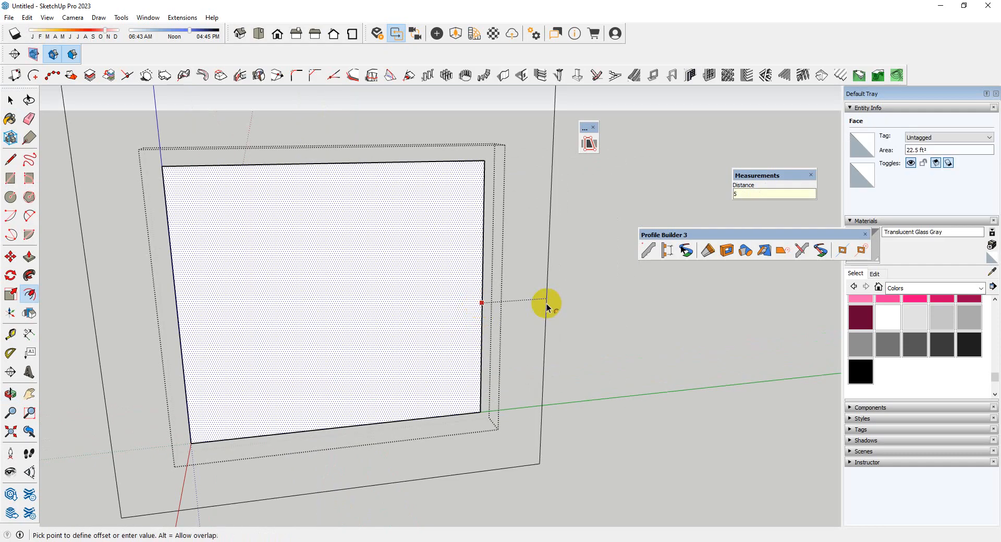
key(Return)
key(space)
key(Delete)
Push/pull the window frame face outward by 6"
scroll(436, 346, down, 2)
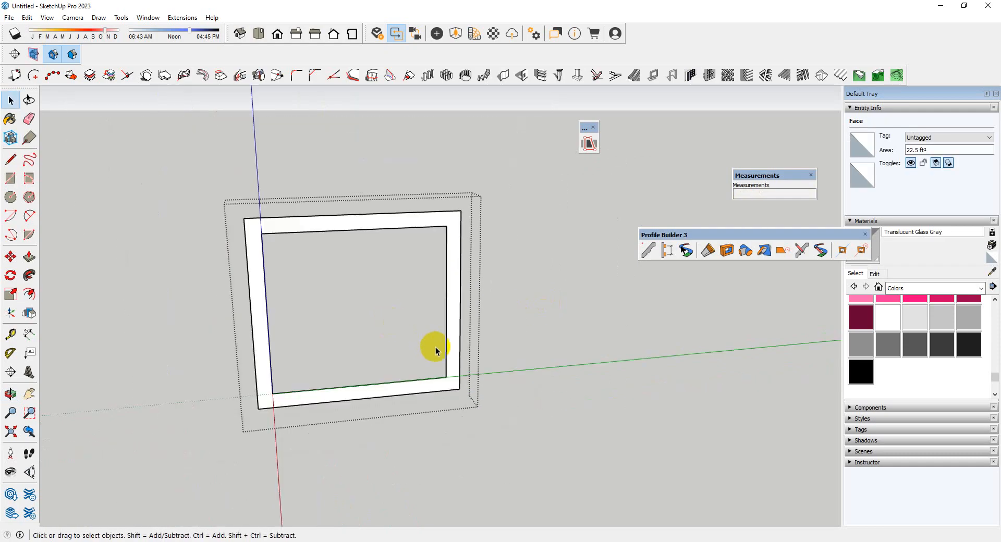
scroll(503, 380, up, 5)
key(p)
click(470, 391)
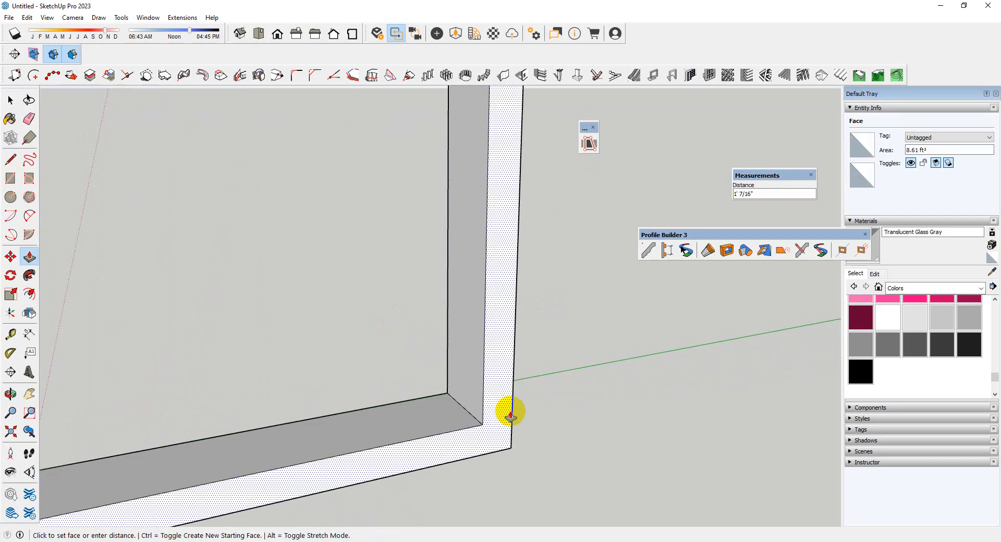
key(Return)
scroll(440, 411, down, 3)
middle_drag(440, 412, 511, 420)
scroll(483, 389, up, 3)
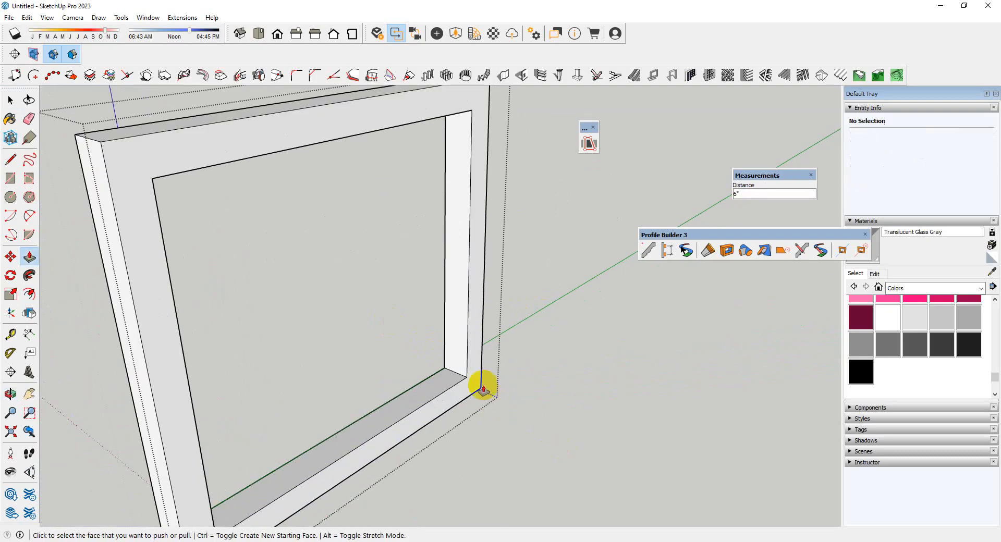
Cut the window frame and paste it in place inside the ground-floor wall group
scroll(465, 349, down, 6)
middle_drag(436, 342, 452, 319)
scroll(453, 319, up, 3)
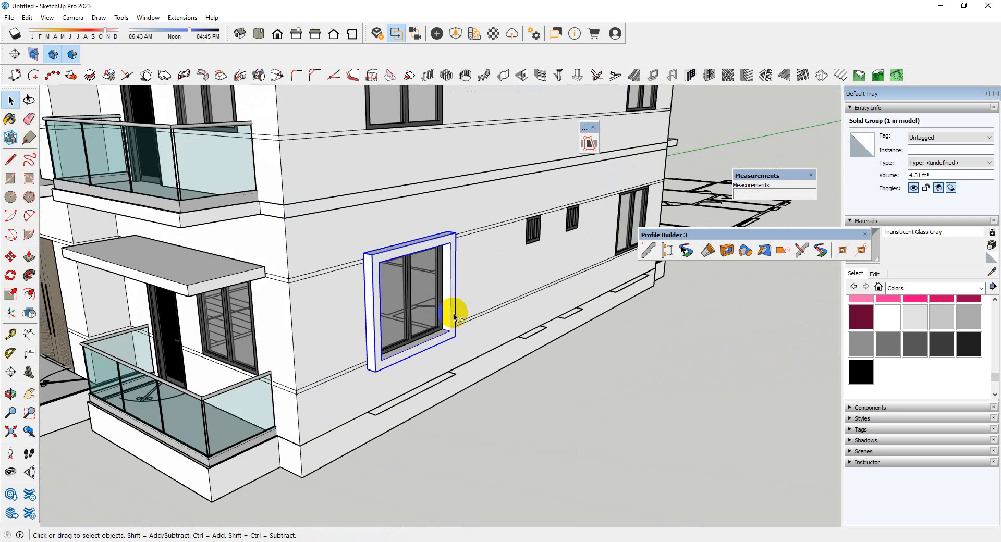
scroll(441, 322, up, 3)
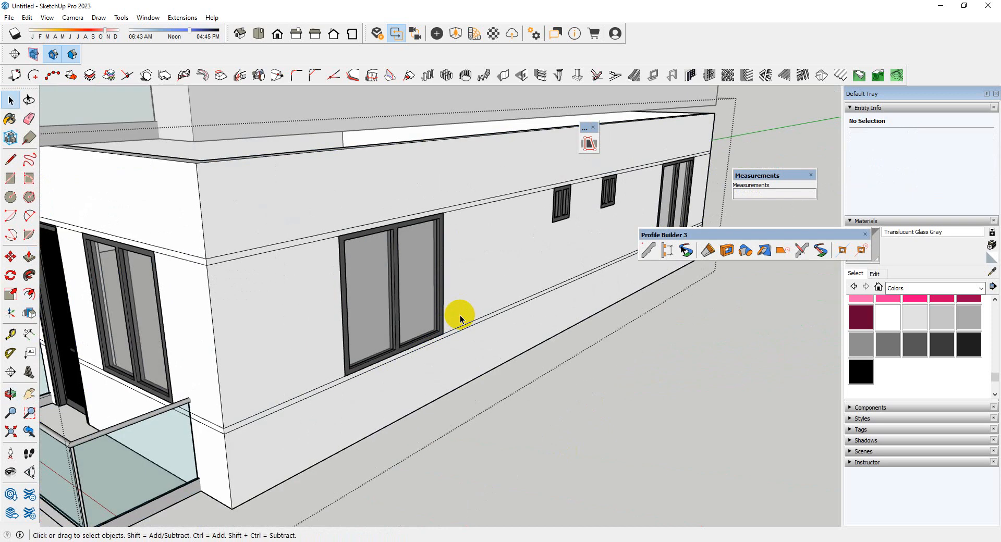
click(31, 20)
click(71, 92)
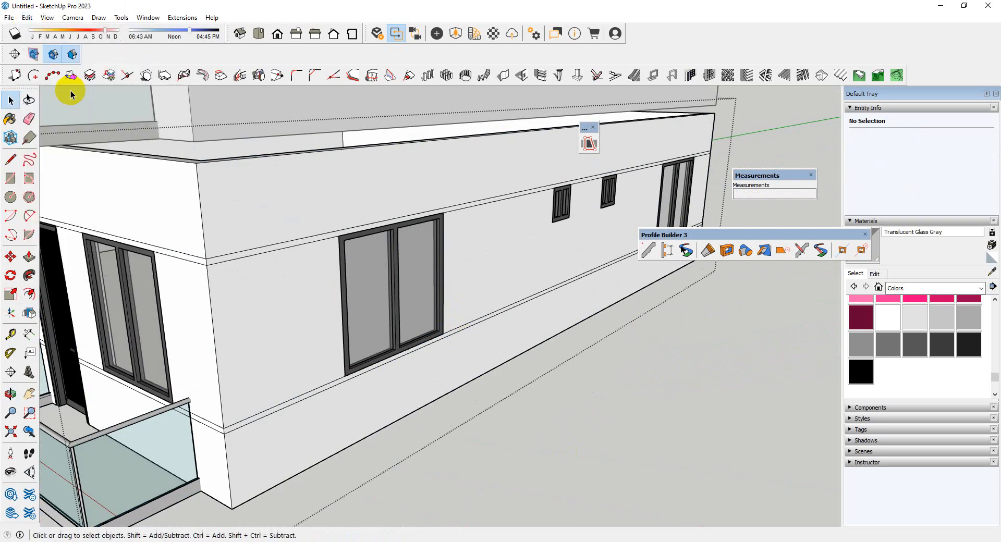
scroll(561, 372, down, 4)
click(552, 370)
scroll(553, 368, down, 2)
scroll(476, 257, up, 6)
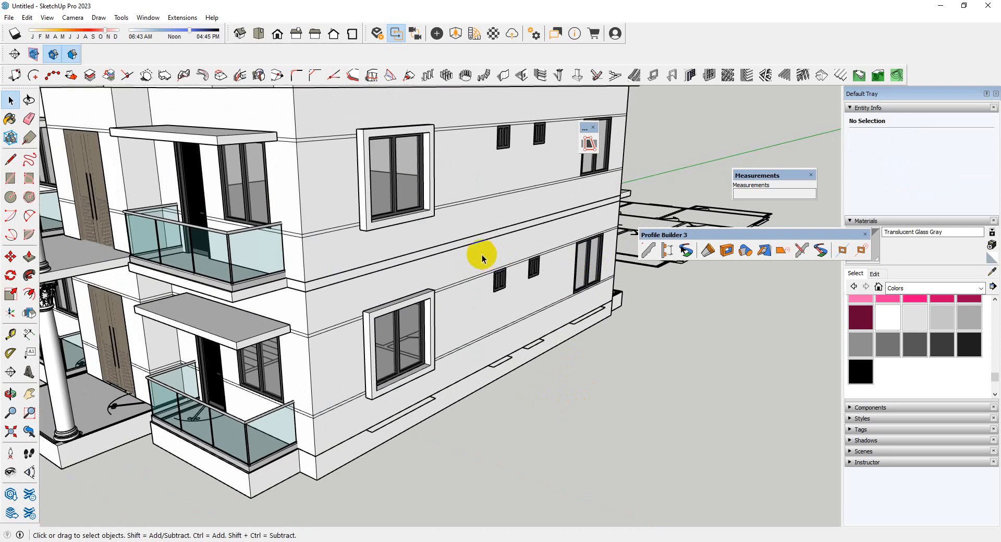
Paste another frame around the far side window and align its inner lower corner with the window's corner
scroll(500, 292, up, 5)
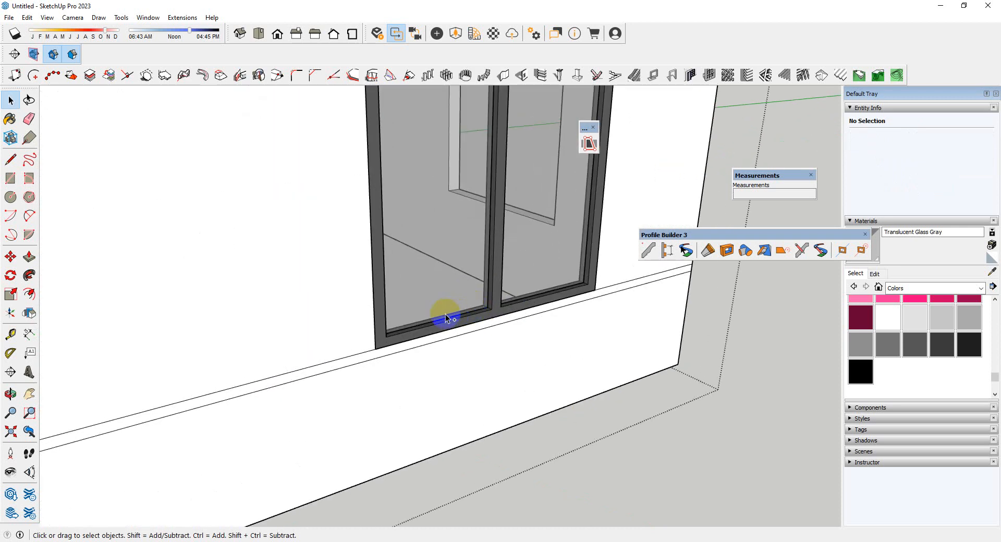
key(ctrl+v)
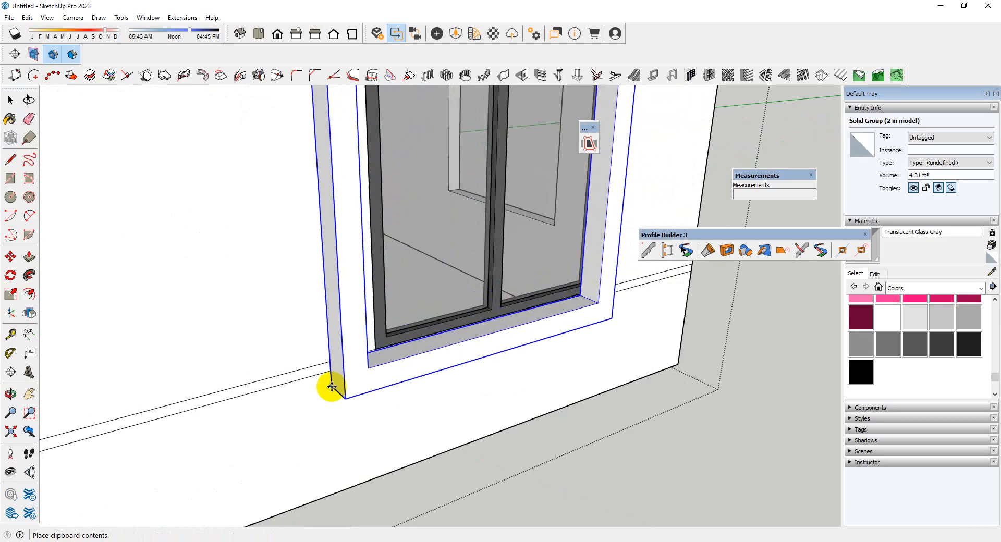
click(332, 386)
scroll(290, 346, up, 5)
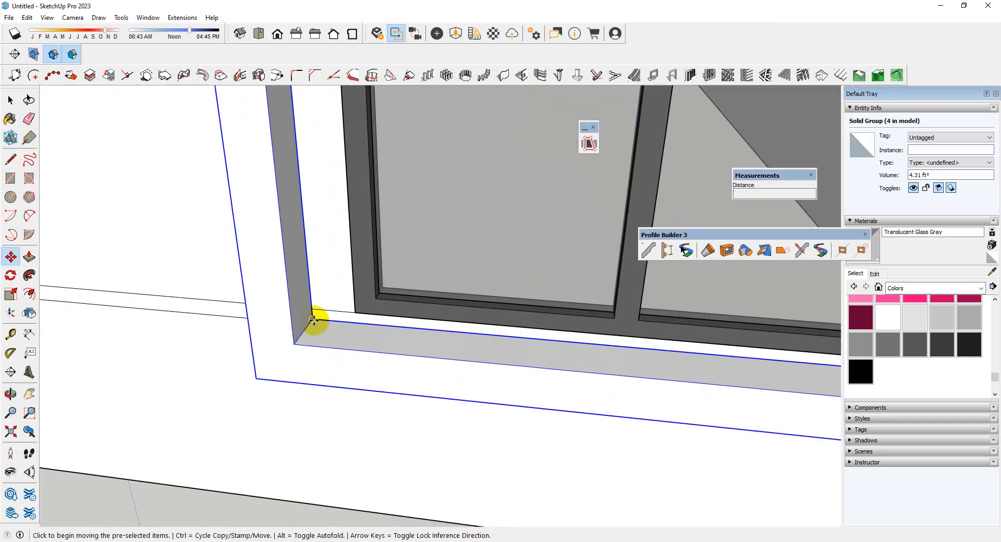
click(314, 319)
click(351, 320)
scroll(365, 334, down, 6)
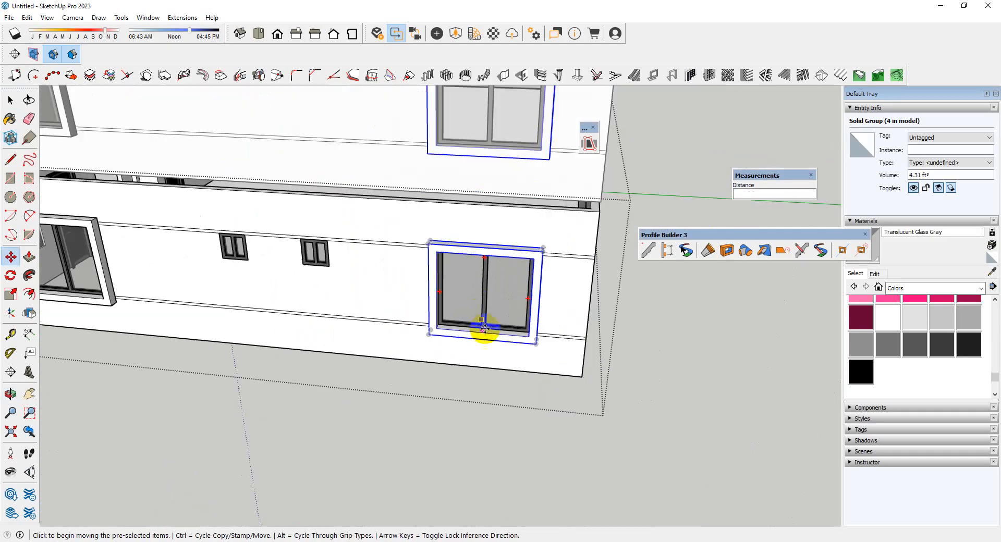
Draw a rectangle over the small side window nearest the front, corner to corner
scroll(484, 329, down, 4)
middle_drag(364, 339, 574, 289)
key(space)
scroll(320, 300, up, 8)
middle_drag(410, 307, 358, 288)
scroll(358, 289, up, 3)
click(326, 228)
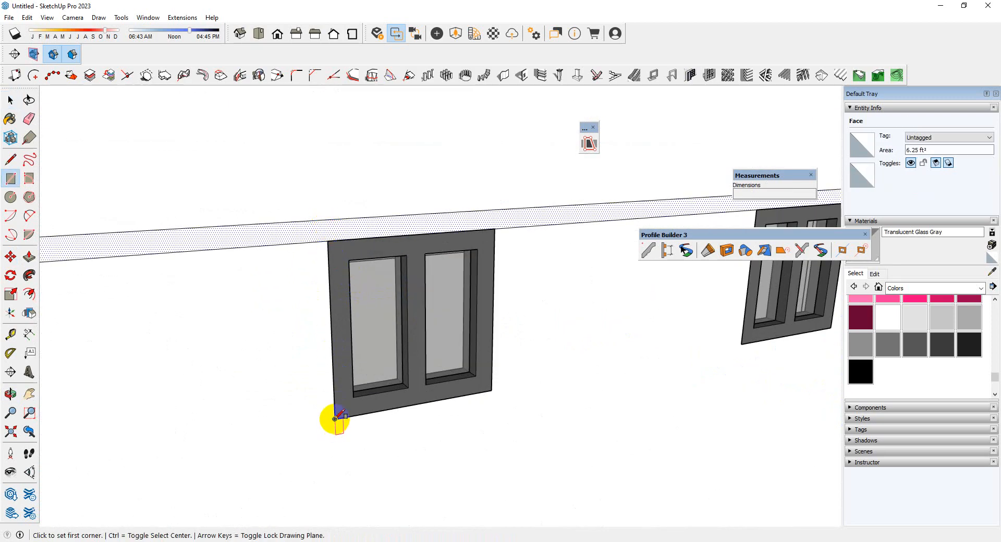
click(498, 231)
Make the small window's rectangle a group and open it for editing
key(space)
click(476, 273)
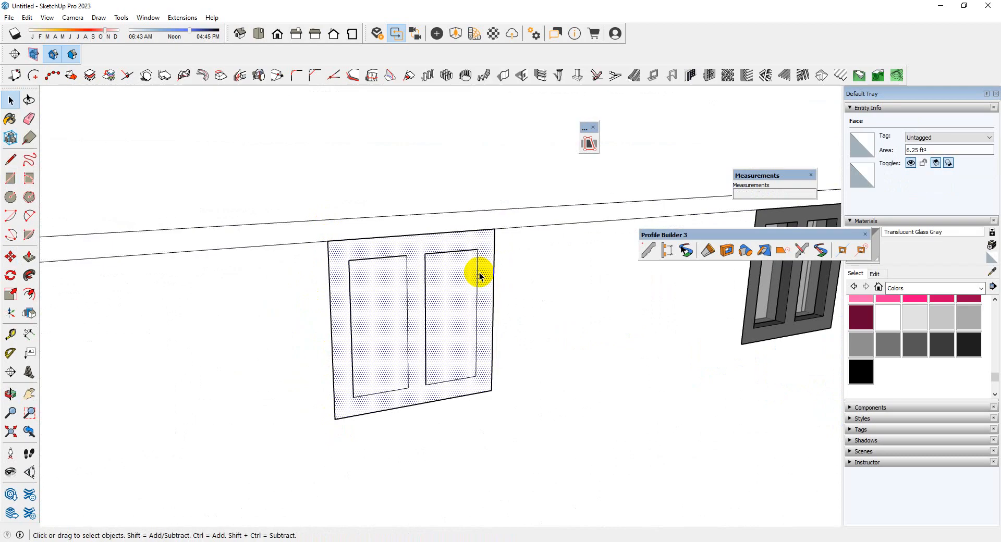
right_click(479, 287)
click(525, 365)
double_click(465, 309)
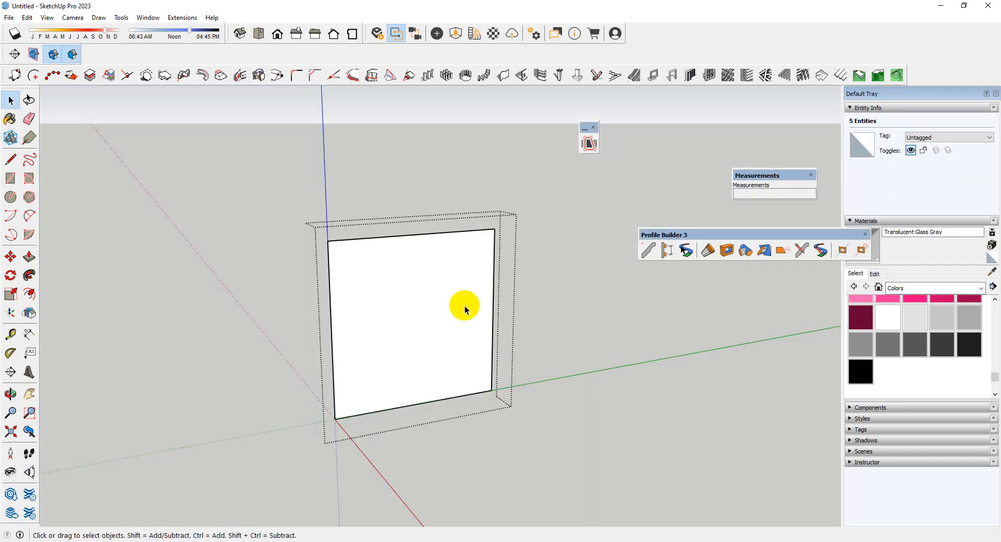
Offset the small rectangle outward and delete its inner face to form the frame outline
key(f)
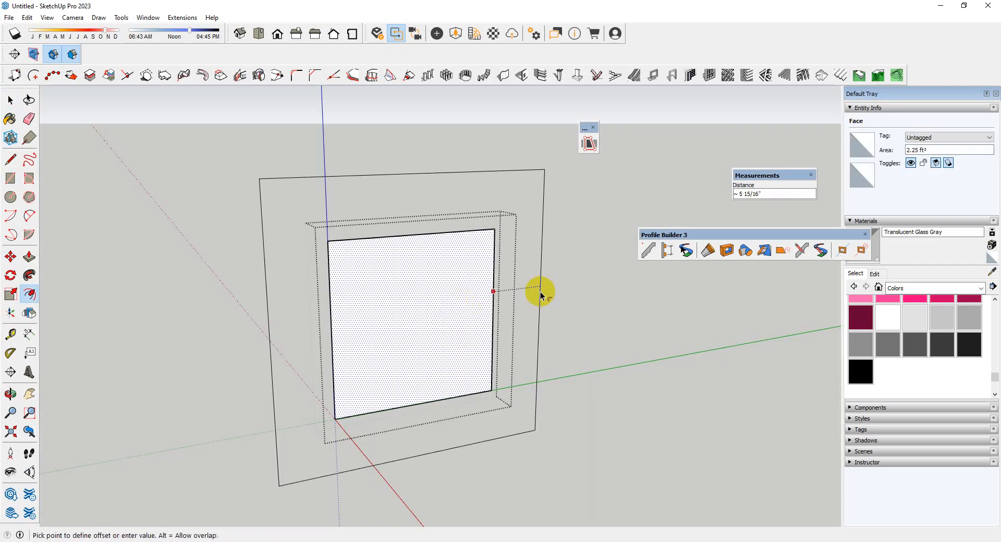
click(540, 292)
key(space)
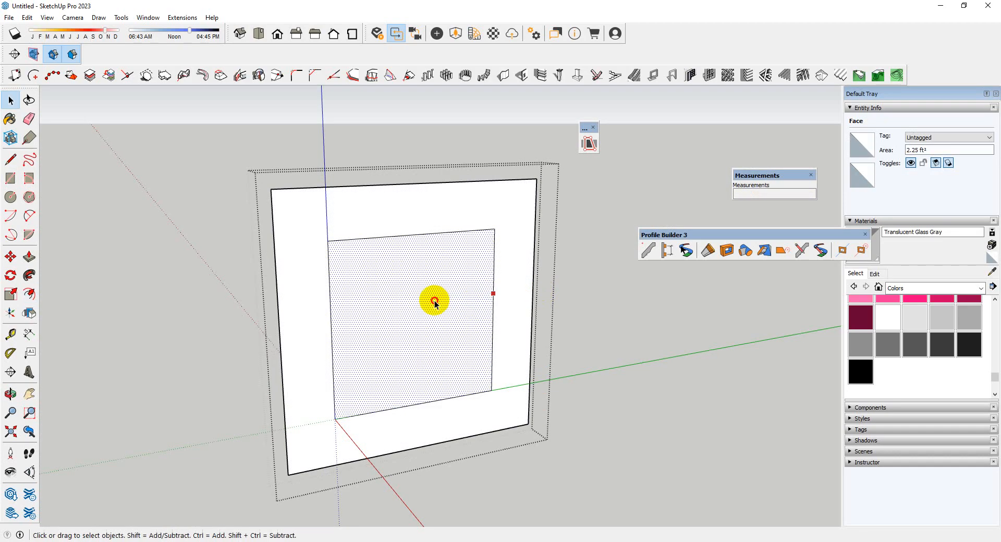
key(Delete)
scroll(417, 305, down, 3)
scroll(464, 308, up, 4)
Push/pull the small window's frame face outward by 5"
key(p)
click(470, 299)
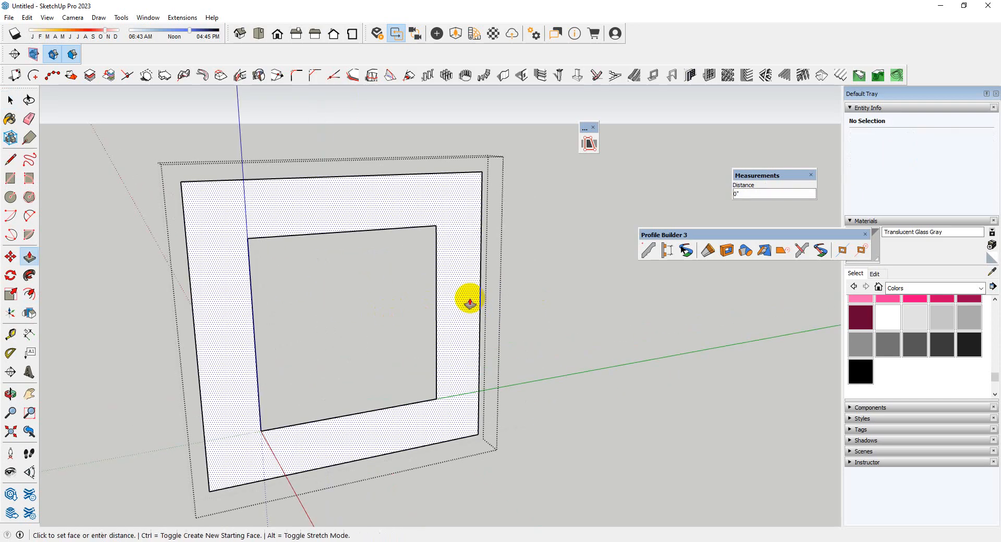
text(5)
key(Return)
scroll(357, 297, down, 2)
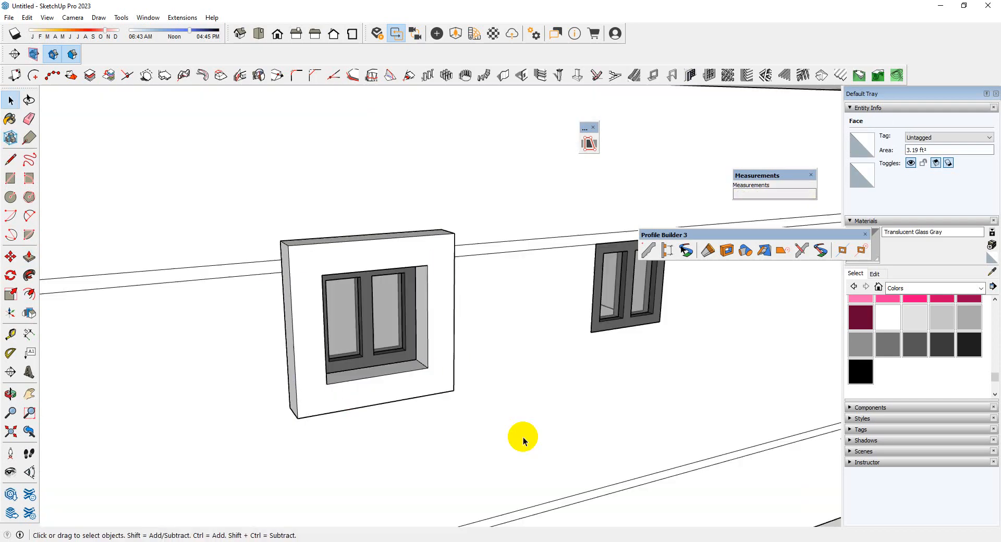
Copy the small window's projecting frame about 4' 6" along the side wall onto the neighbouring small window
scroll(412, 369, up, 3)
scroll(406, 381, up, 3)
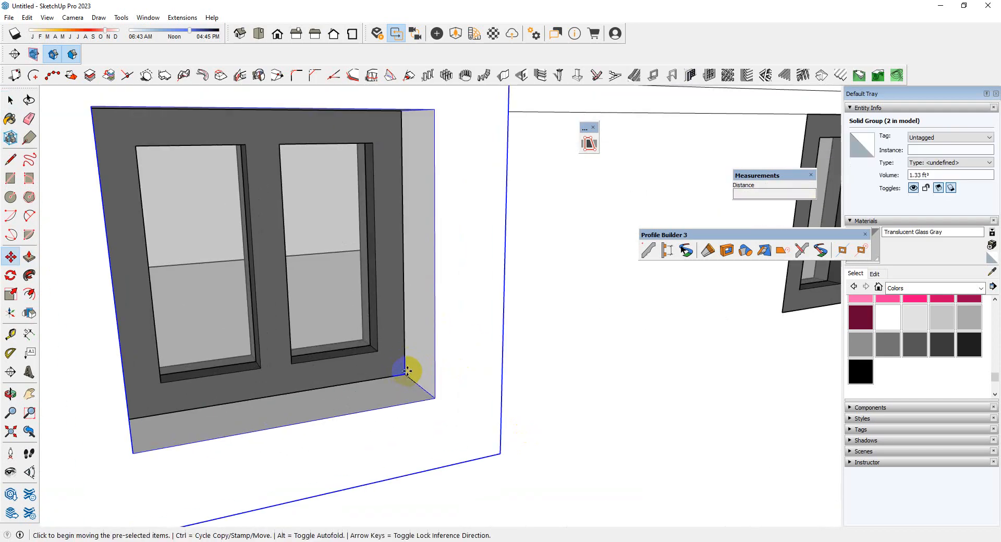
key(ctrl)
scroll(139, 400, down, 4)
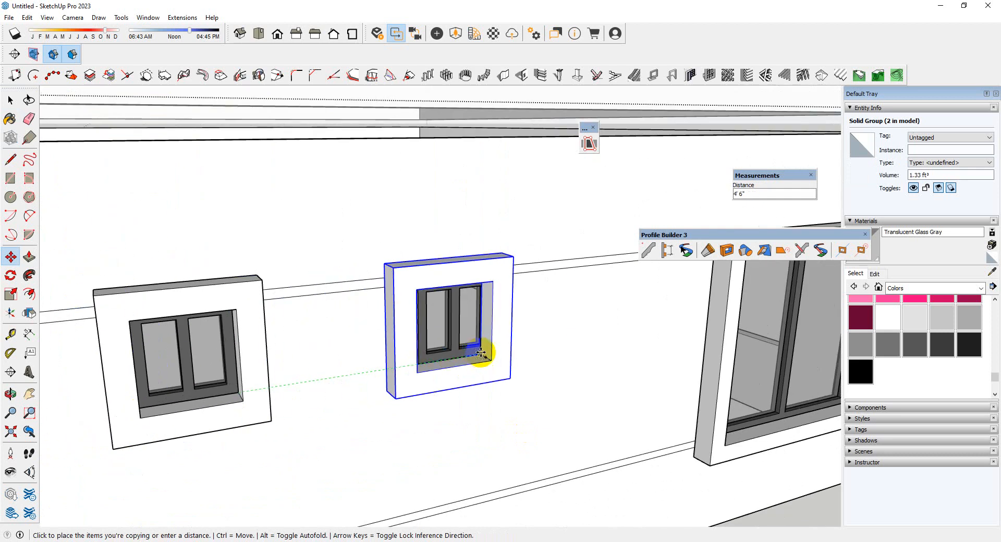
click(489, 351)
scroll(493, 351, down, 6)
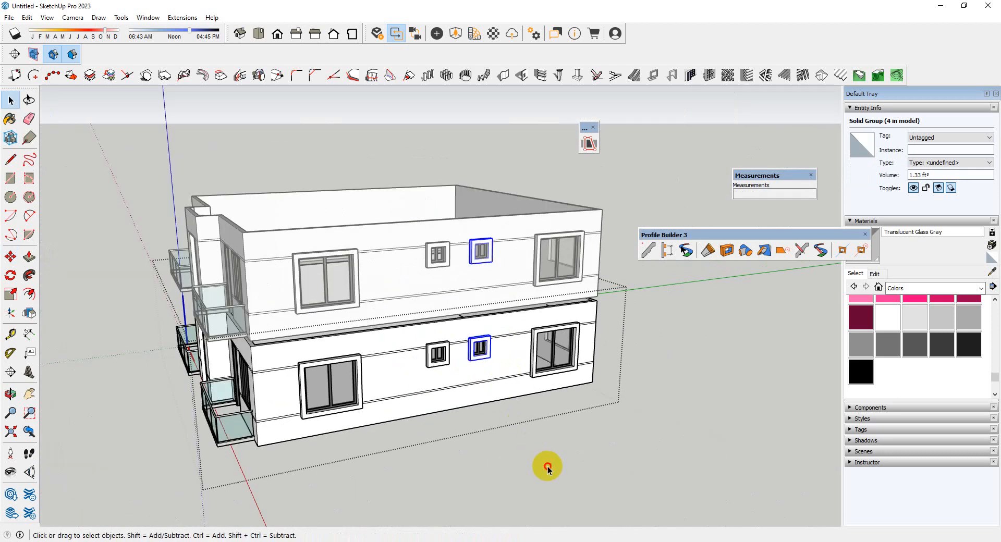
click(548, 470)
Examine the building's facades from several sides, ending at the roof parapet above the front balconies
scroll(542, 459, down, 2)
middle_drag(495, 440, 666, 416)
scroll(391, 334, up, 3)
middle_drag(391, 334, 398, 237)
scroll(372, 325, up, 3)
middle_drag(371, 325, 720, 323)
scroll(201, 210, up, 3)
scroll(393, 339, down, 5)
scroll(618, 411, down, 1)
scroll(619, 411, up, 2)
scroll(350, 397, down, 2)
scroll(545, 156, up, 2)
middle_drag(545, 157, 205, 292)
scroll(536, 221, up, 3)
scroll(219, 241, up, 2)
scroll(293, 178, up, 3)
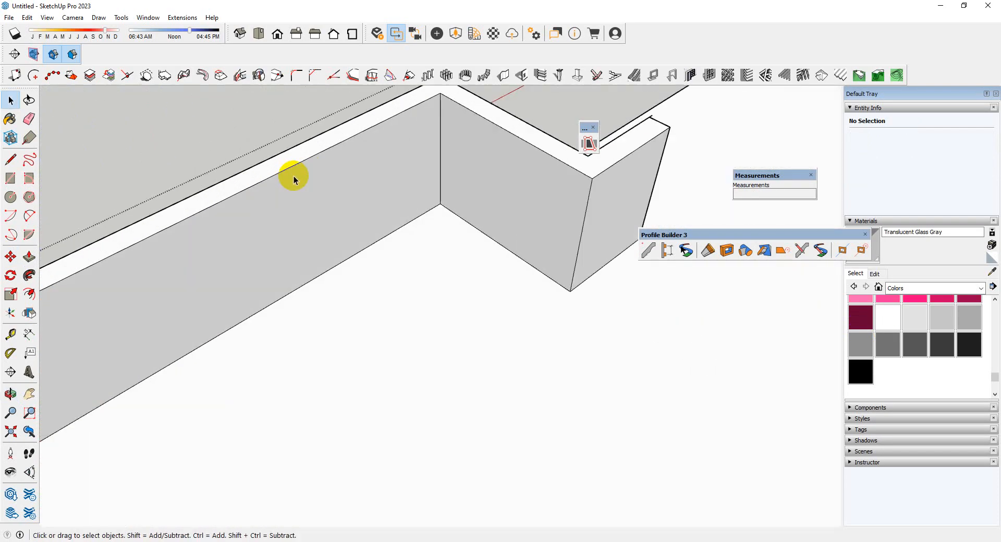
Open the roof parapet for editing and push its front segments above the balconies through their 5" thickness to remove them
click(360, 237)
scroll(385, 258, down, 4)
scroll(368, 225, up, 2)
double_click(368, 225)
scroll(405, 202, up, 2)
click(398, 218)
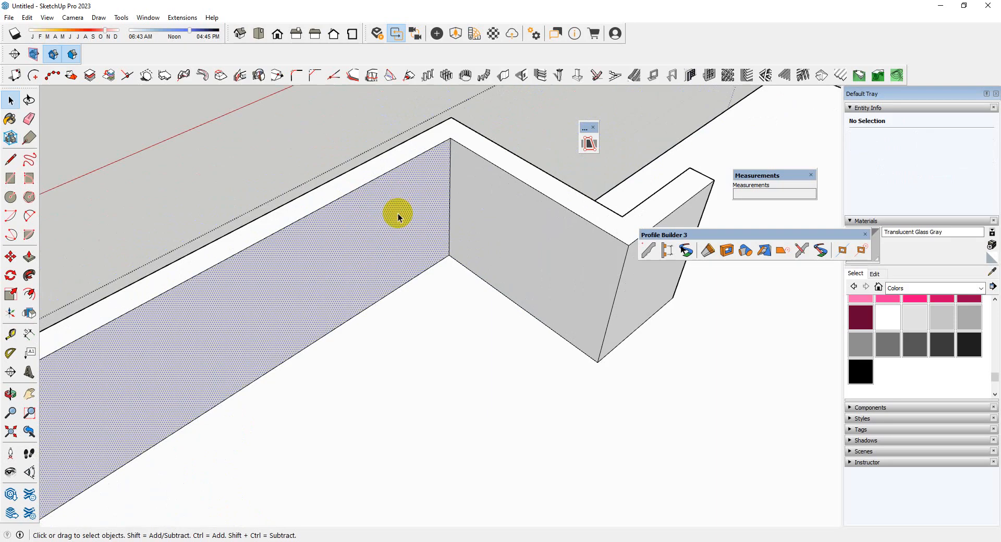
drag(412, 204, 392, 168)
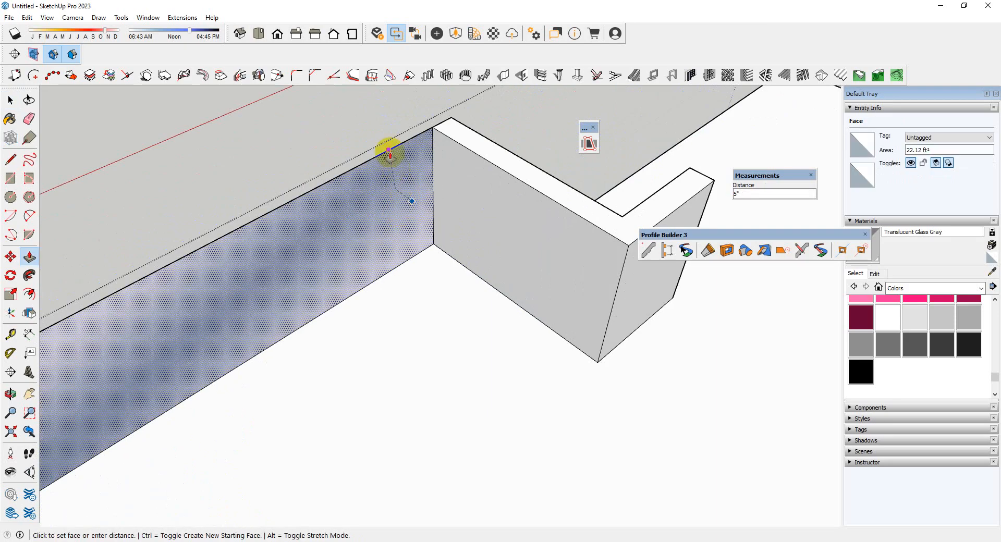
click(390, 153)
scroll(223, 267, down, 4)
scroll(493, 150, up, 4)
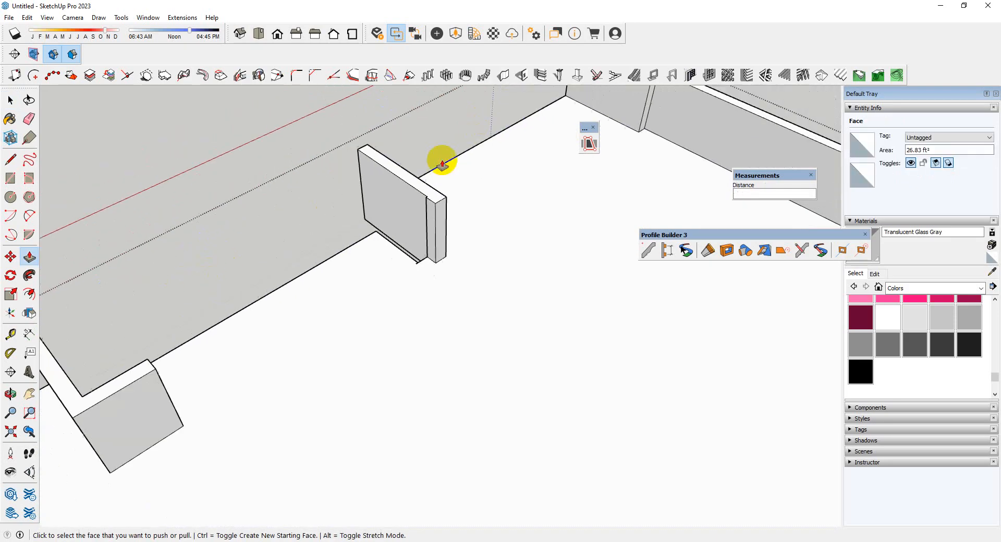
scroll(311, 298, down, 4)
scroll(482, 178, down, 3)
key(space)
scroll(553, 367, up, 5)
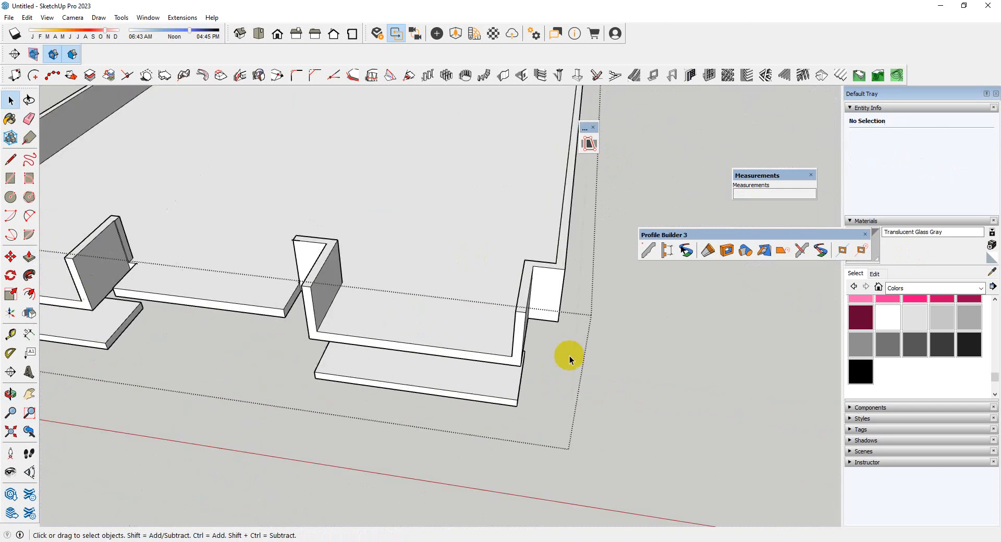
Run a Profile Builder Glass Railing assembly about 8' 10" long across one opened roof parapet gap, from corner wall to corner wall
scroll(687, 370, down, 5)
scroll(680, 283, up, 2)
click(667, 252)
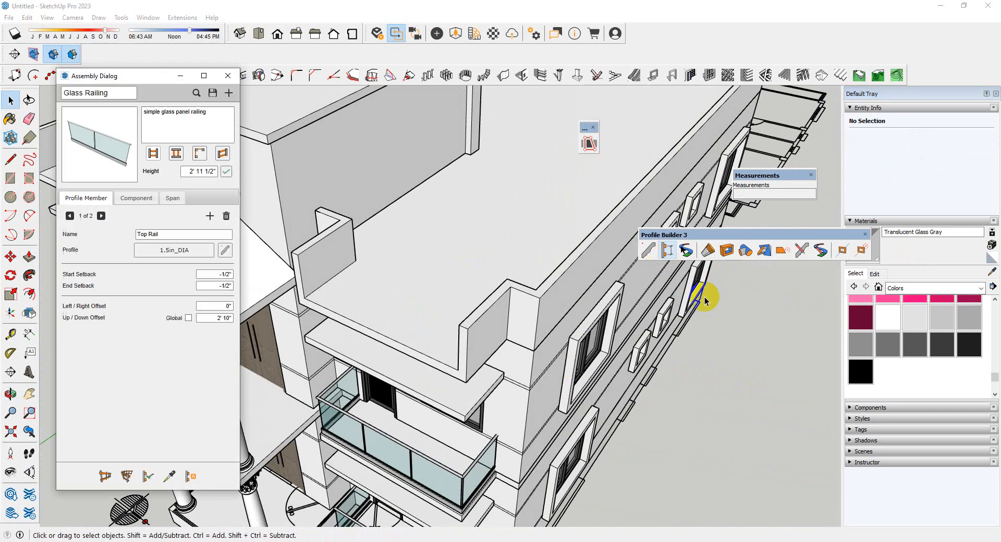
click(105, 477)
scroll(318, 313, up, 6)
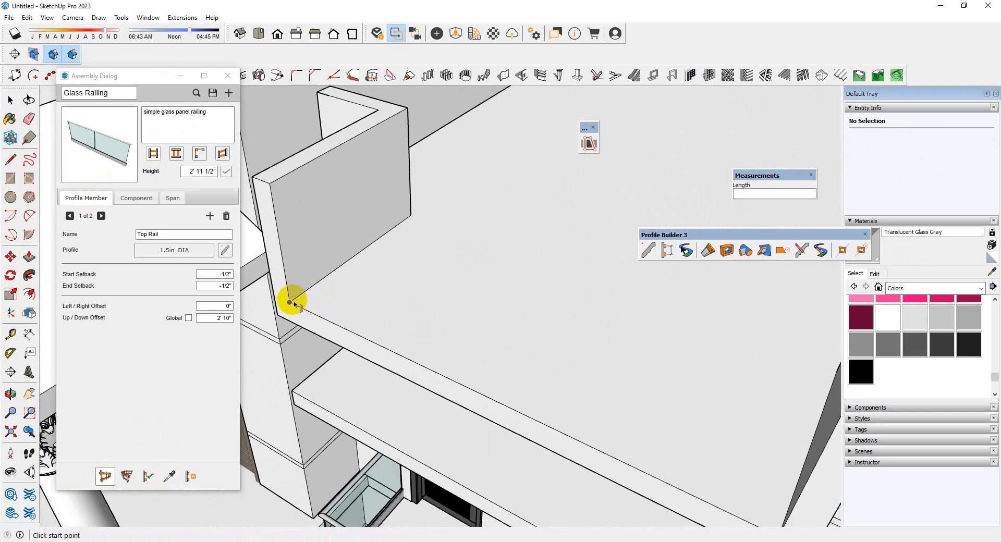
click(291, 301)
scroll(318, 290, down, 3)
middle_drag(551, 407, 711, 419)
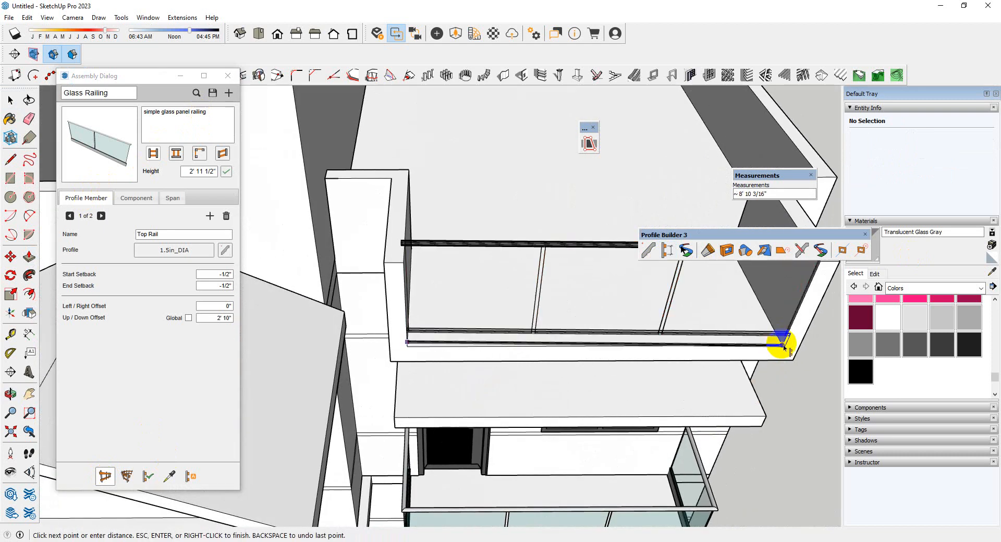
click(781, 342)
key(Return)
scroll(776, 356, down, 6)
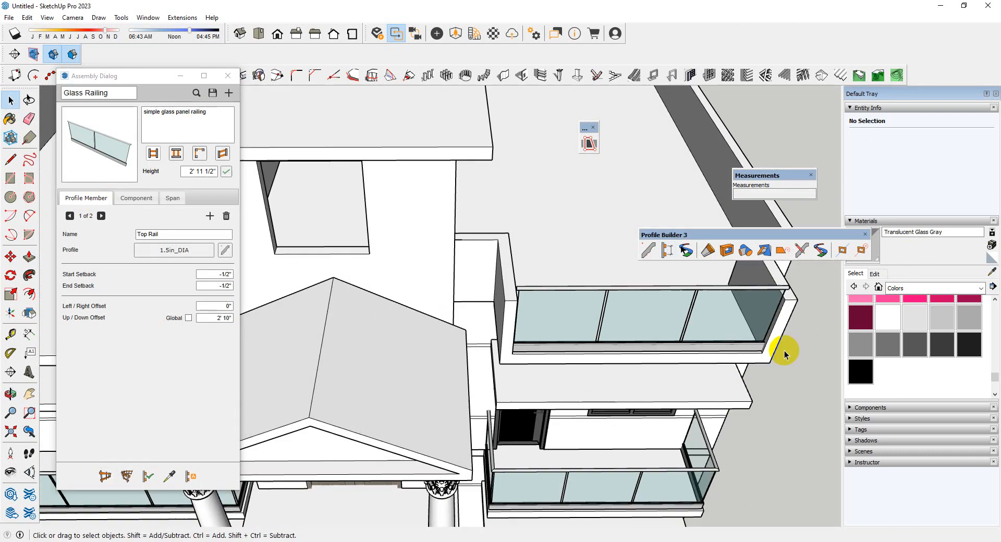
scroll(457, 342, up, 2)
scroll(457, 342, up, 6)
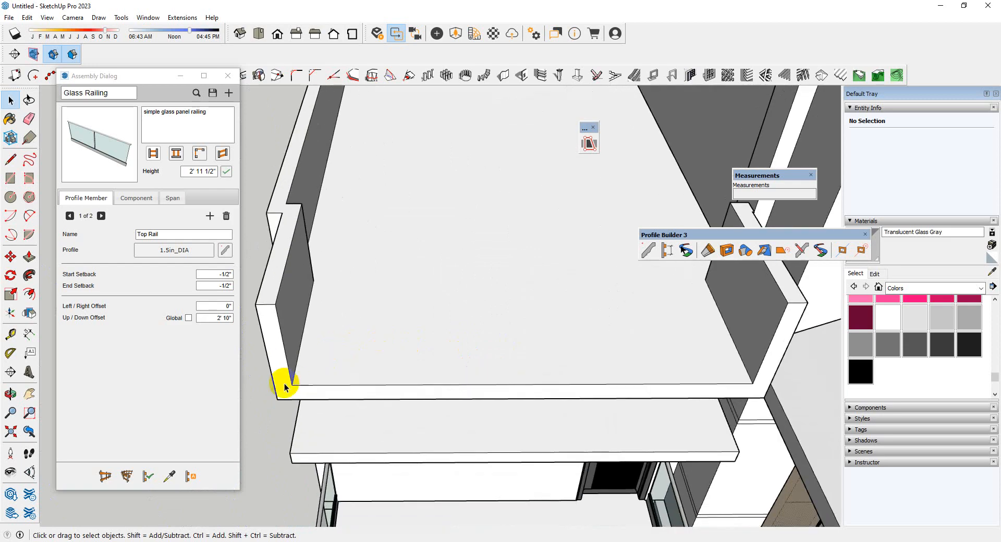
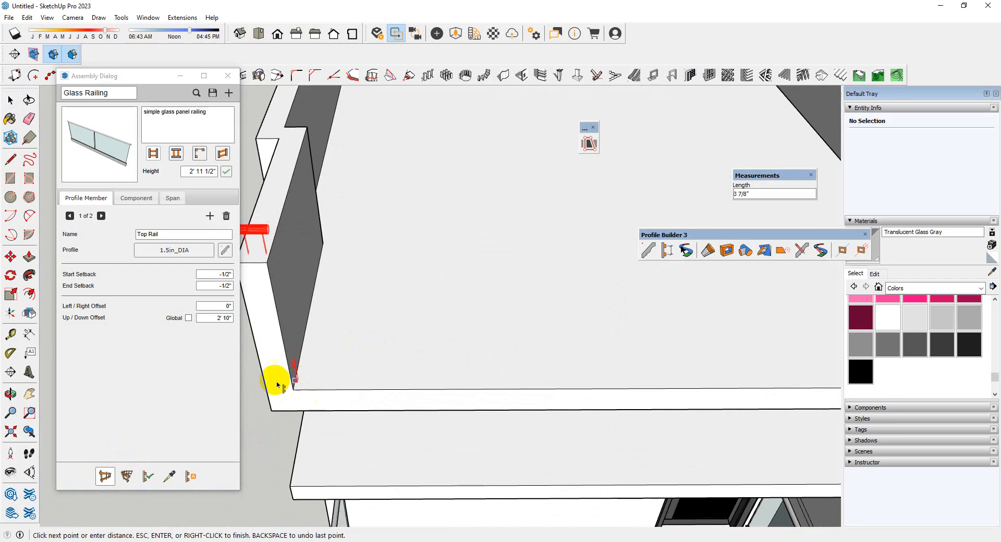
Finish the Glass Railing assembly along the front roof edge, ending at the far inner corner of the parapet
scroll(278, 386, down, 4)
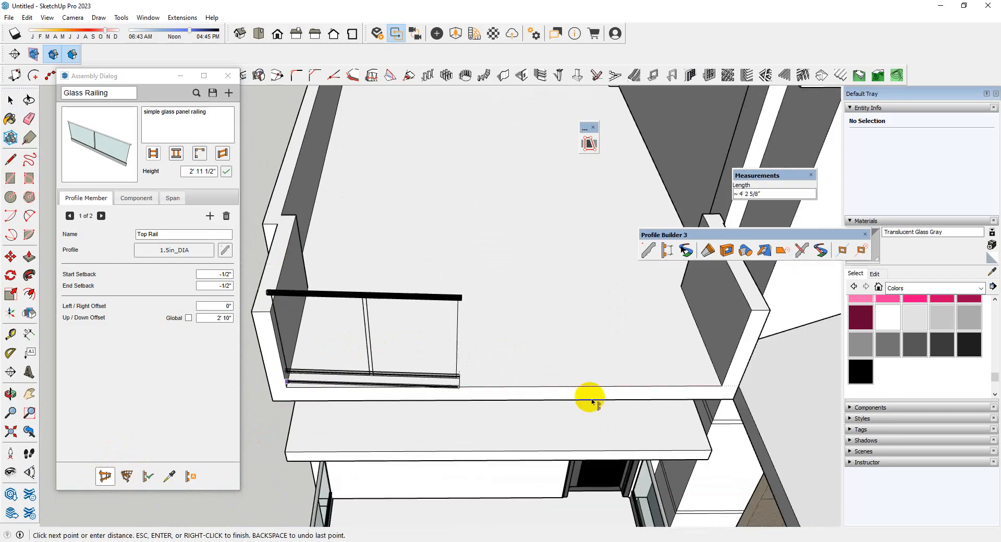
click(720, 380)
key(space)
Select both roof-level glass railings and scale their height down to about 0.85 to match the top of the parapet
scroll(458, 357, down, 4)
middle_drag(388, 352, 713, 385)
click(424, 330)
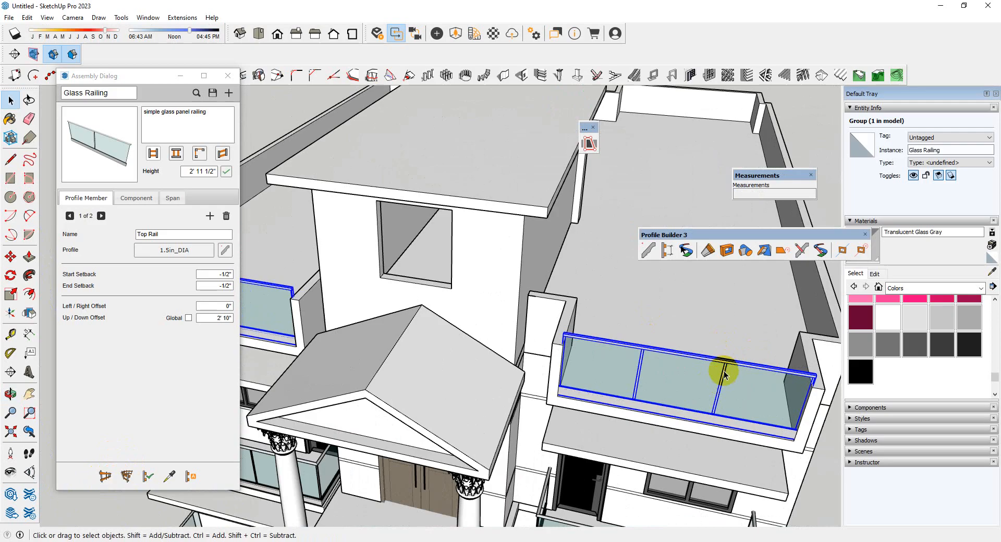
scroll(725, 375, up, 2)
scroll(747, 388, down, 2)
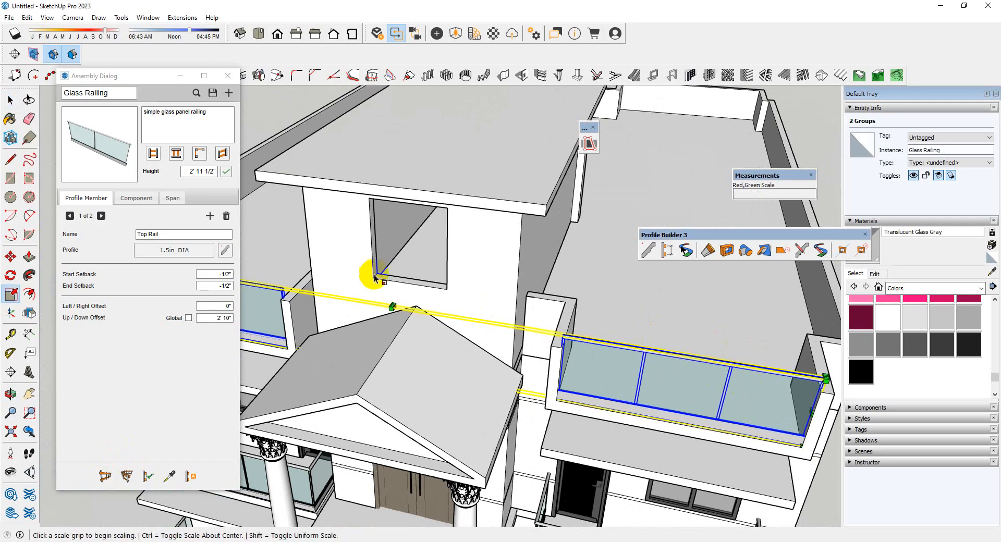
scroll(375, 276, up, 2)
click(403, 323)
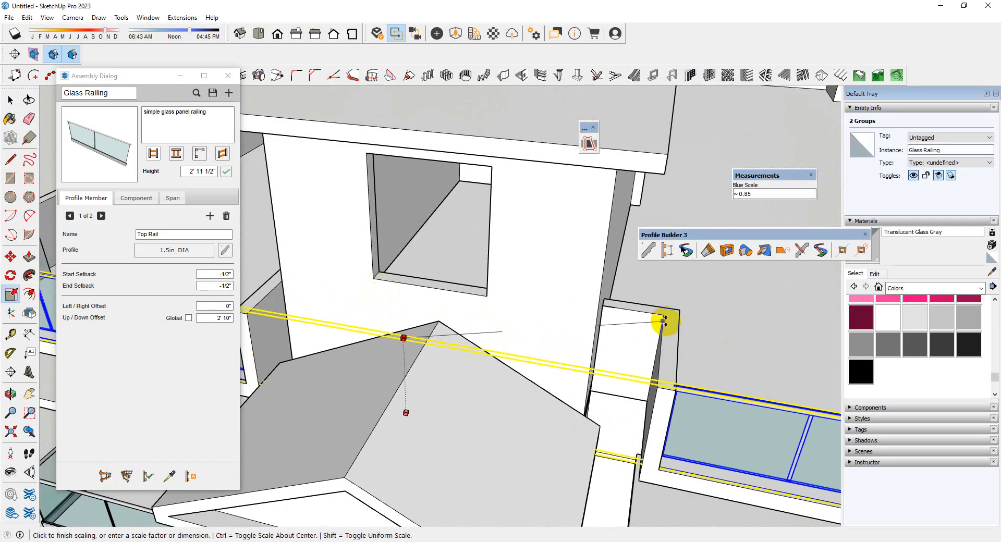
scroll(523, 321, down, 4)
key(space)
middle_drag(516, 339, 519, 258)
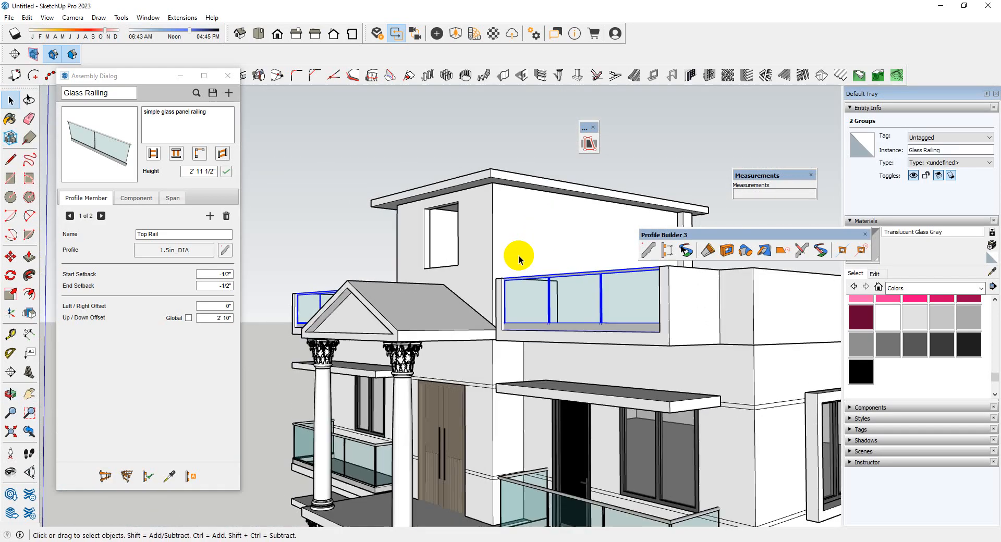
Copy the large two-pane window from the side wall inside the upper floor group
scroll(437, 254, down, 2)
scroll(436, 255, down, 3)
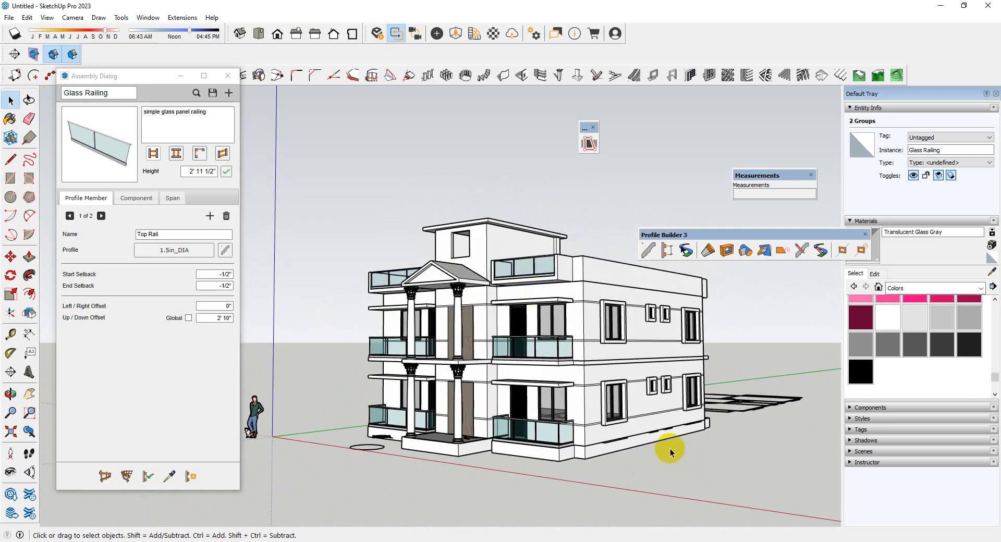
middle_drag(621, 403, 726, 423)
scroll(711, 430, up, 3)
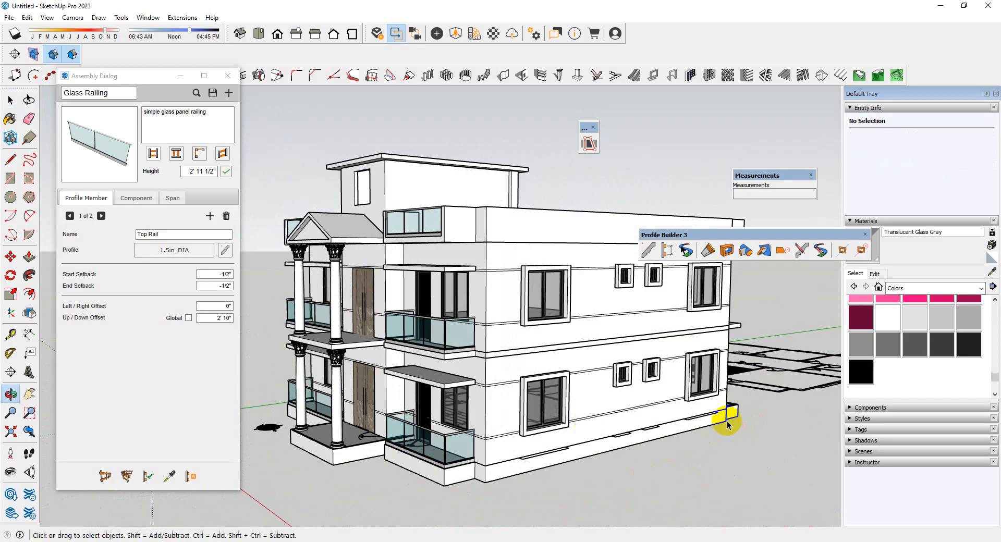
scroll(437, 256, down, 2)
scroll(443, 245, up, 3)
scroll(681, 398, up, 2)
scroll(608, 346, up, 2)
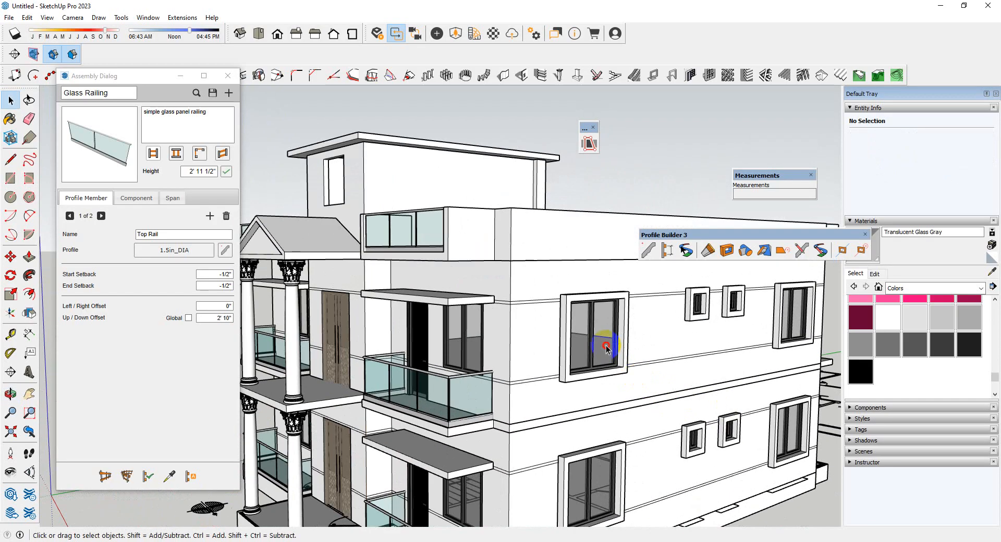
double_click(606, 347)
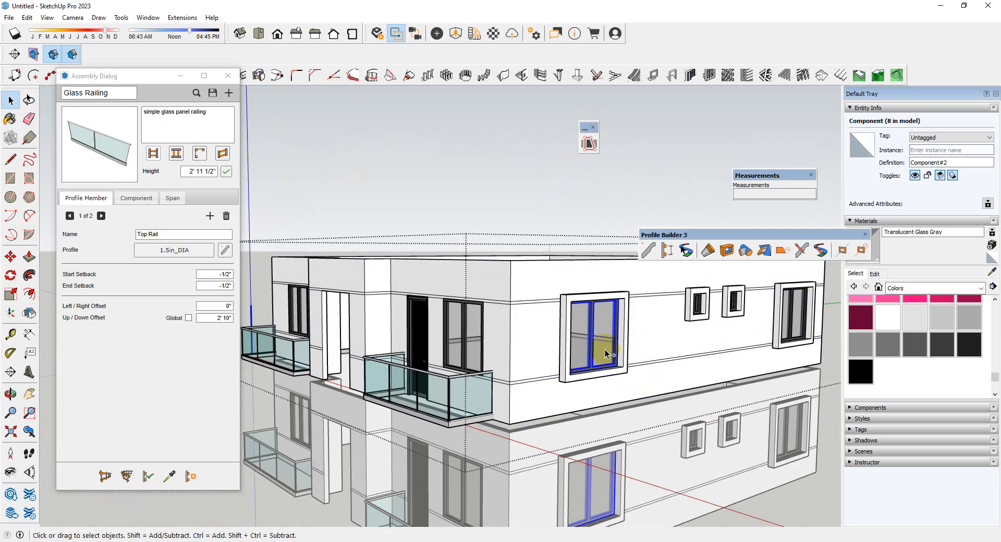
Paste the copied window at the lower corner of the front opening inside the rooftop room's wall group
scroll(608, 344, down, 3)
scroll(706, 461, down, 2)
middle_drag(706, 460, 763, 490)
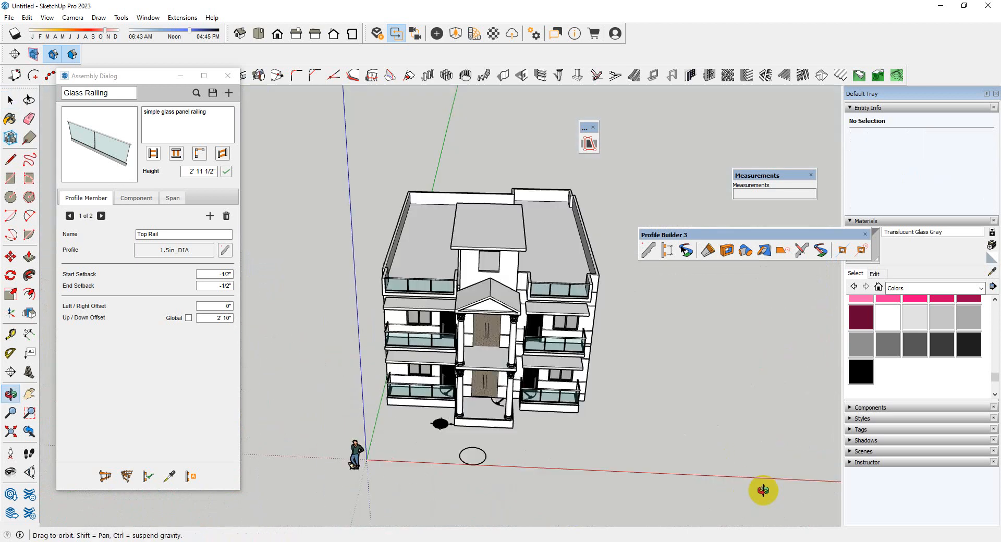
scroll(447, 246, up, 2)
scroll(501, 259, up, 2)
scroll(572, 297, up, 2)
scroll(542, 298, up, 2)
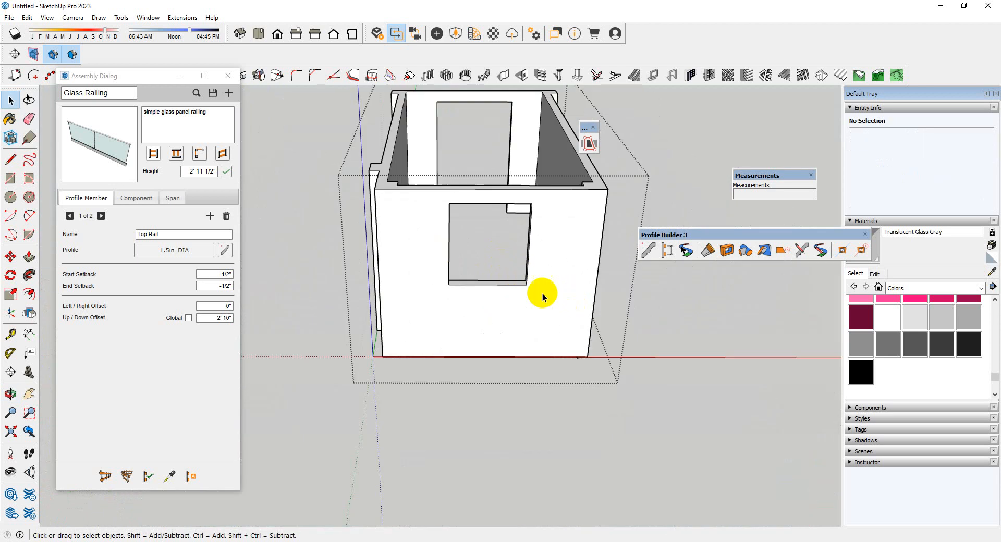
scroll(543, 297, up, 2)
scroll(540, 290, down, 3)
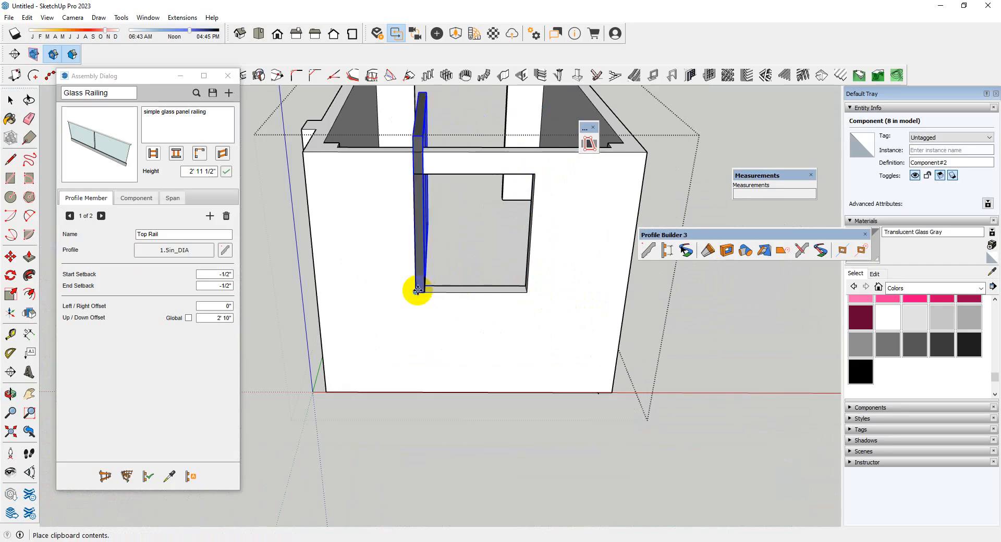
middle_drag(531, 314, 415, 317)
Rotate the pasted window 90 degrees parallel to the front wall and move it onto the opening's lower corner
scroll(443, 295, up, 5)
key(q)
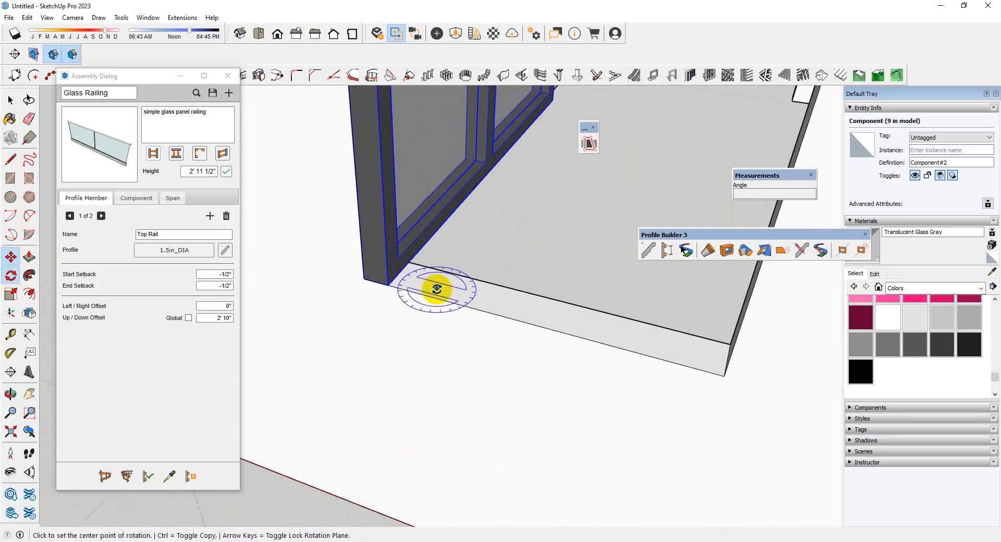
click(468, 296)
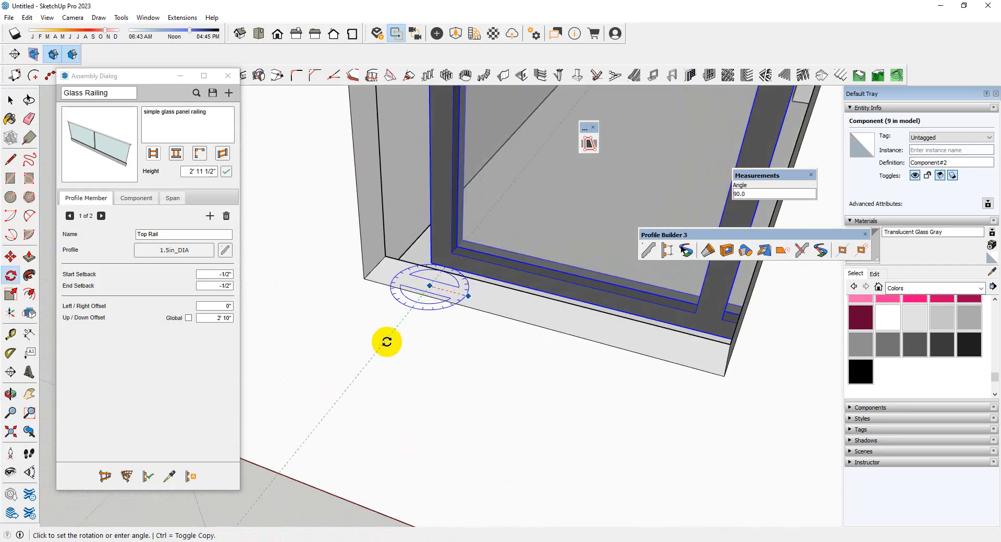
scroll(442, 281, up, 2)
scroll(425, 260, down, 8)
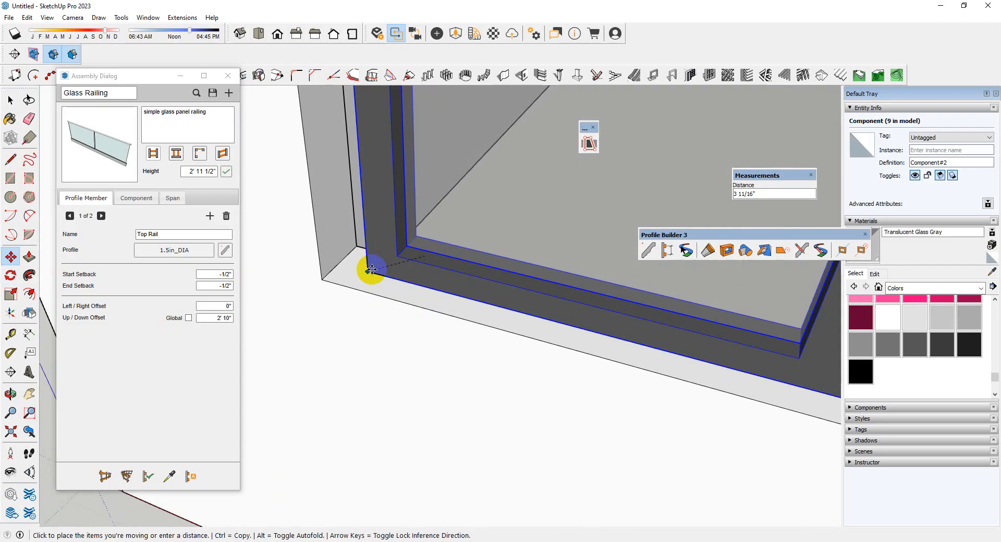
scroll(558, 319, up, 6)
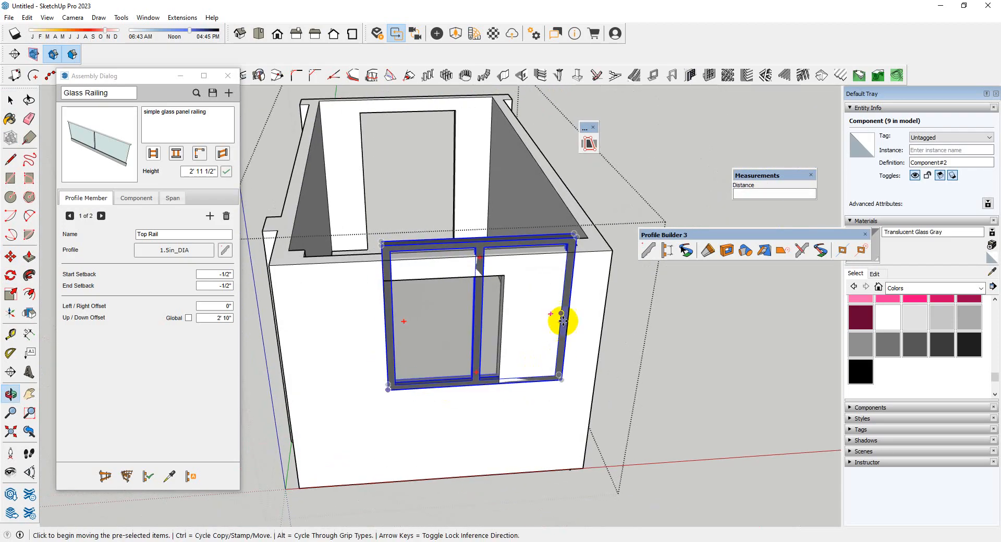
Scale the window's height to about 0.78 and its width to about 0.63 to fit the opening
key(s)
click(431, 214)
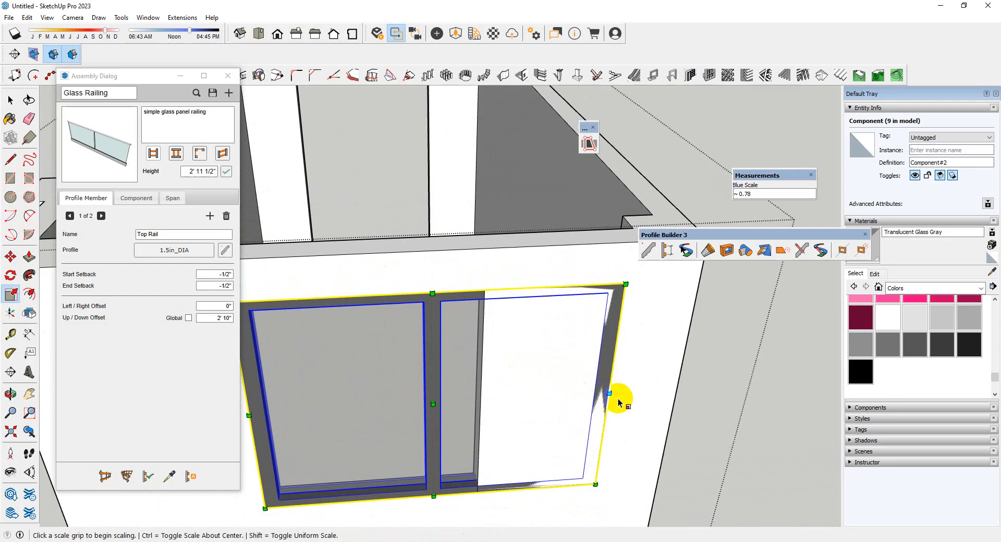
click(605, 387)
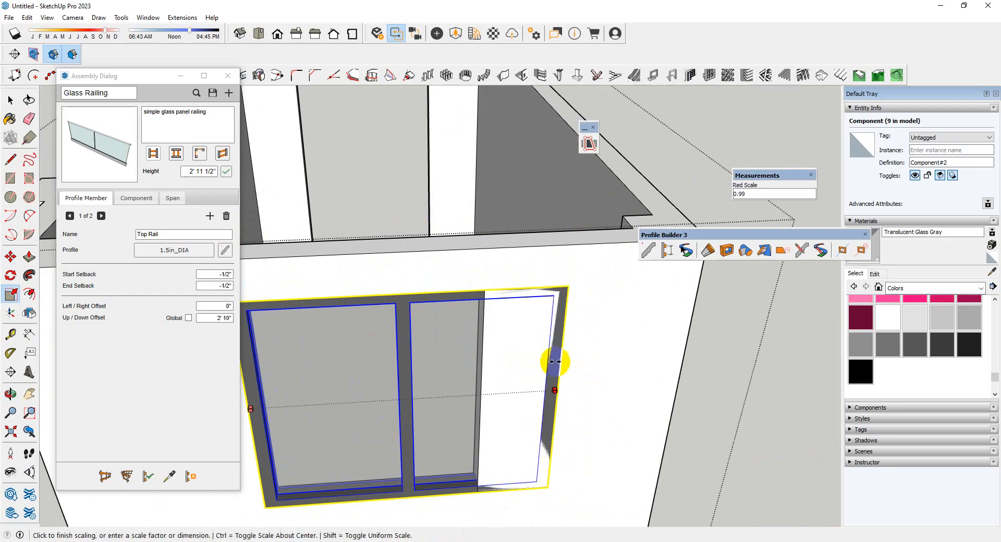
click(485, 293)
key(space)
Lower the sill face of the rooftop room's front window opening with Push/Pull
scroll(486, 289, down, 4)
middle_drag(525, 335, 480, 267)
click(711, 418)
scroll(547, 313, down, 2)
scroll(468, 332, up, 4)
double_click(555, 414)
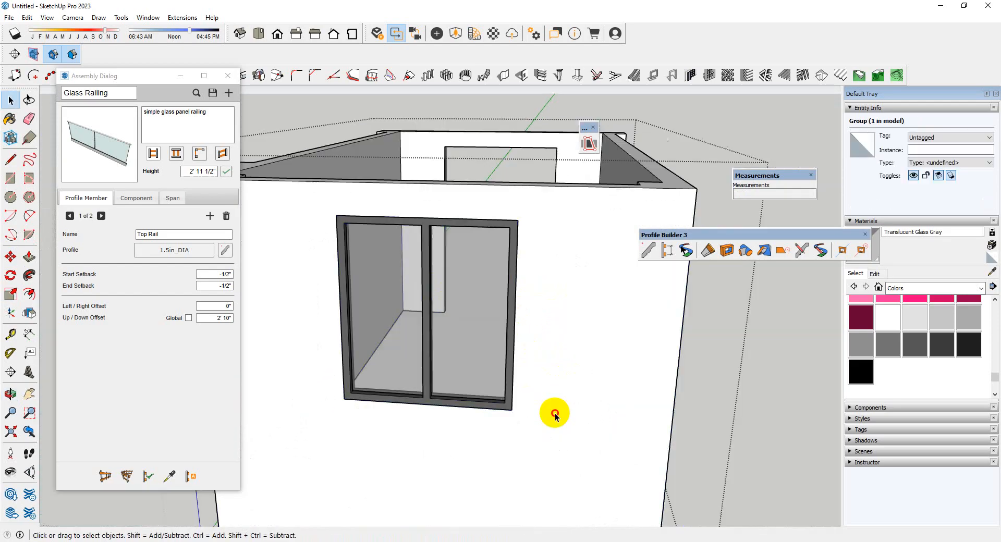
scroll(495, 411, up, 2)
click(480, 434)
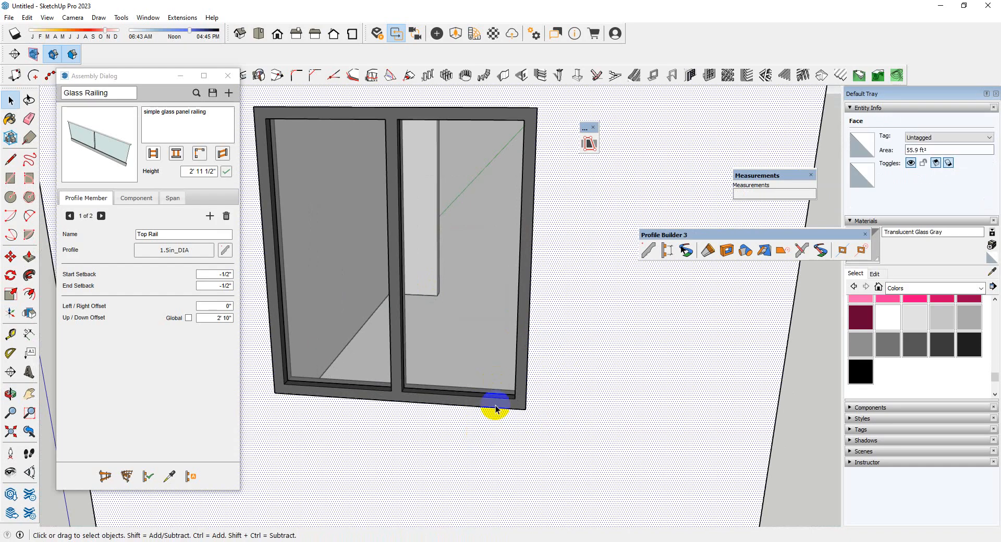
middle_drag(496, 408, 182, 384)
scroll(468, 263, up, 3)
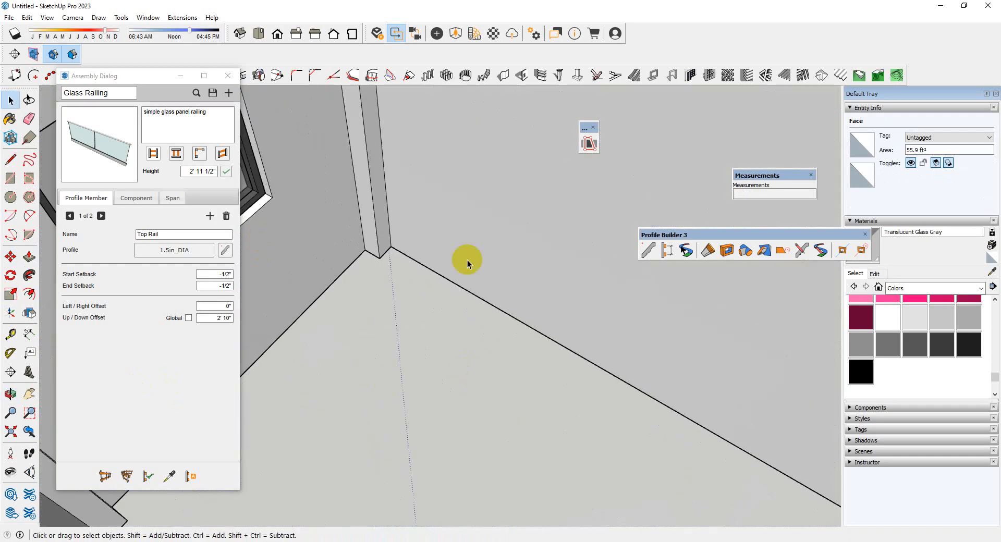
middle_drag(469, 264, 492, 302)
scroll(464, 323, up, 3)
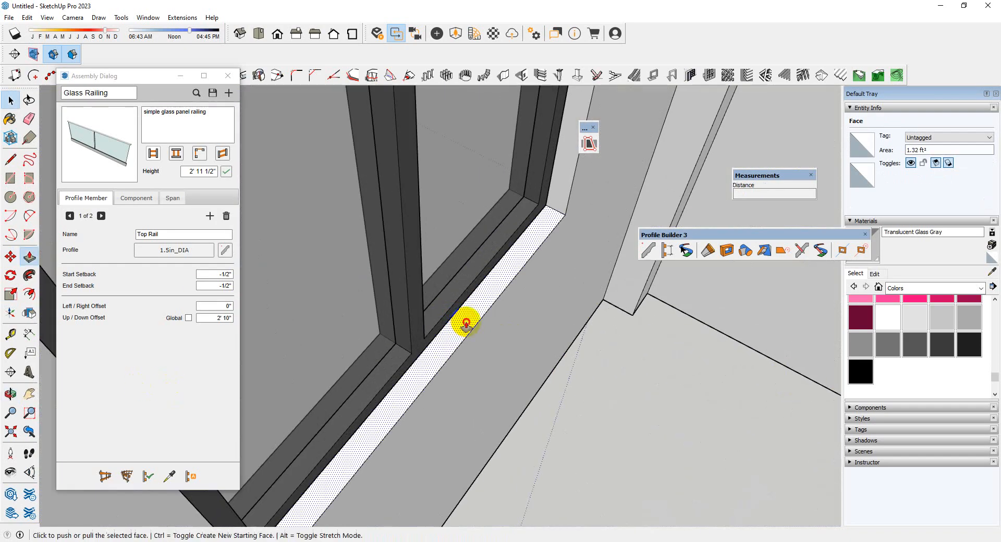
key(Return)
scroll(527, 335, down, 7)
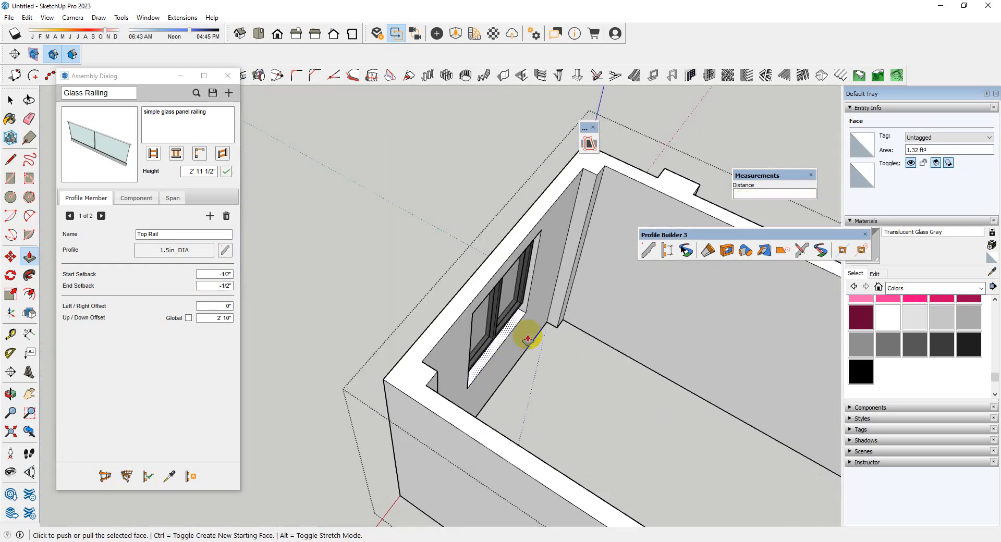
Move the window down so its bottom corner sits on the lowered sill of the opening
middle_drag(329, 352, 417, 334)
key(space)
click(496, 295)
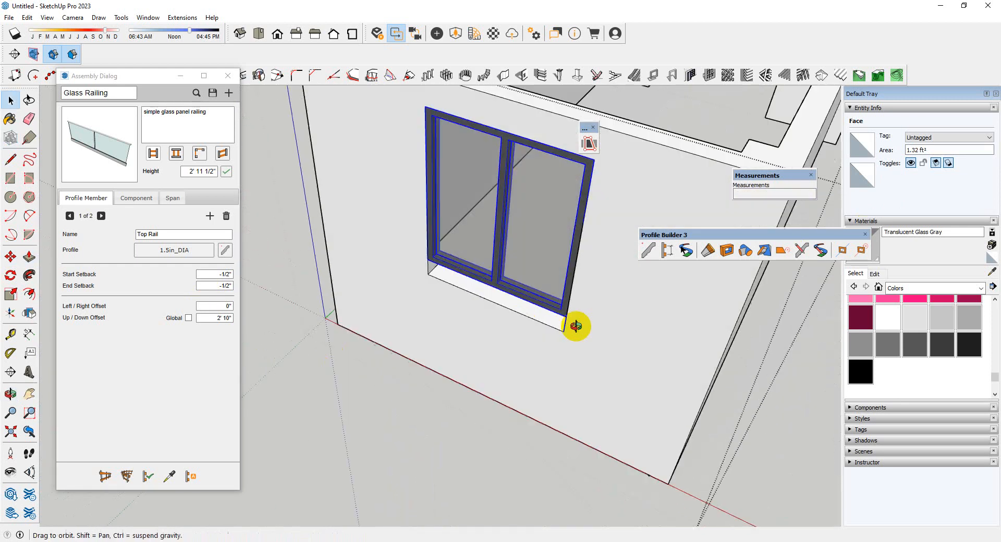
scroll(574, 324, up, 5)
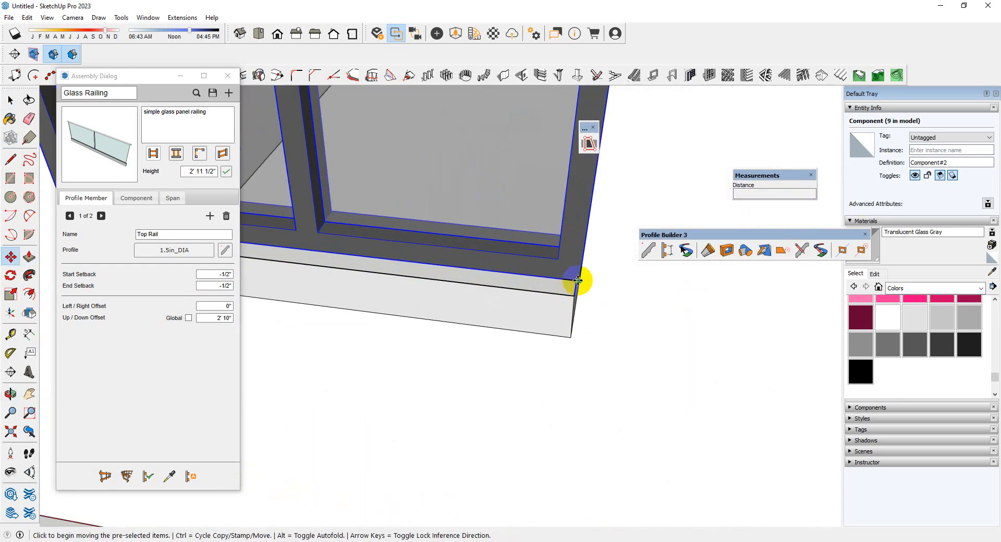
Push/Pull the opening's top face 5" down to the window's top edge and leave the wall group
scroll(577, 280, down, 5)
middle_drag(550, 405, 667, 48)
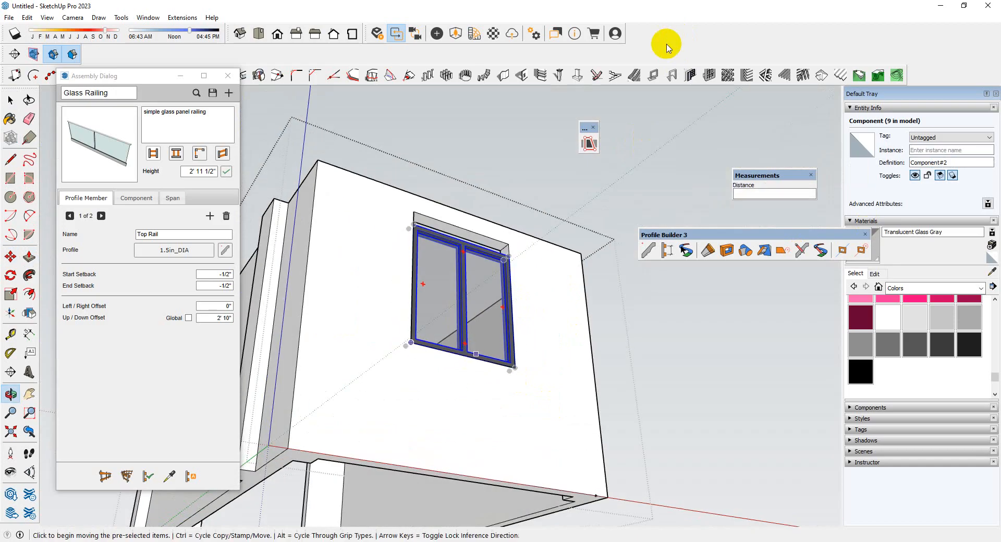
scroll(507, 243, up, 3)
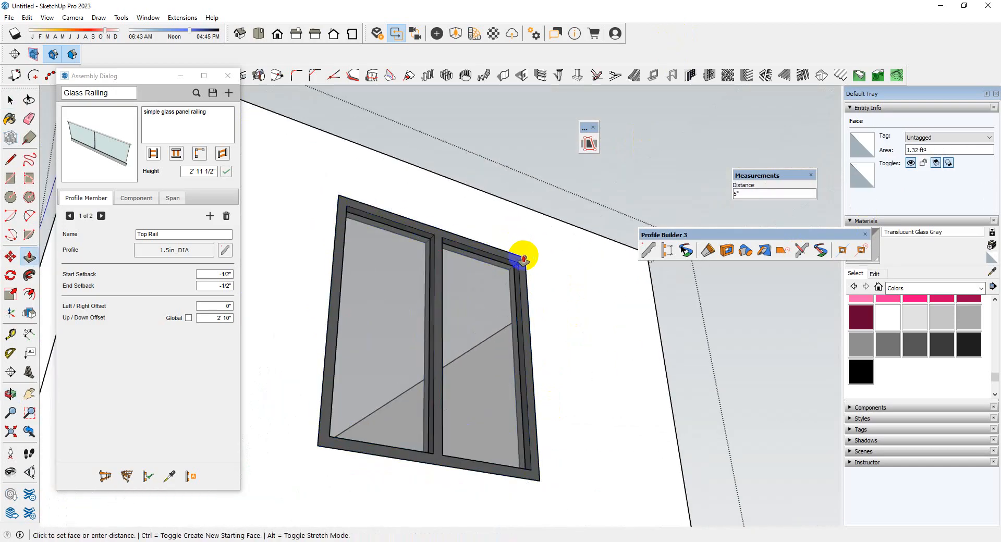
click(524, 258)
scroll(523, 258, down, 3)
middle_drag(526, 260, 394, 344)
scroll(392, 345, down, 4)
key(space)
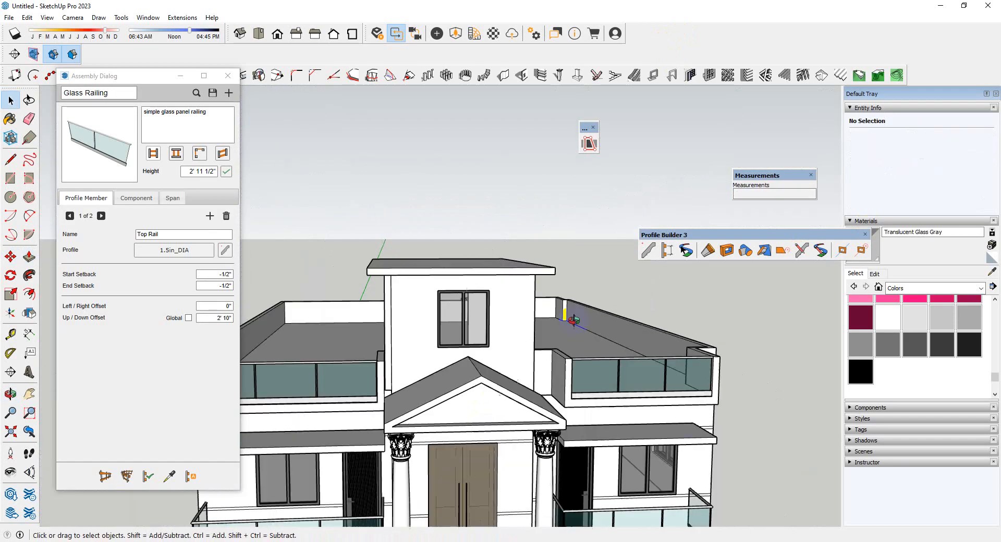
Draw a rectangle over the rooftop room's front window from corner to corner and make it a group
scroll(496, 339, up, 6)
key(r)
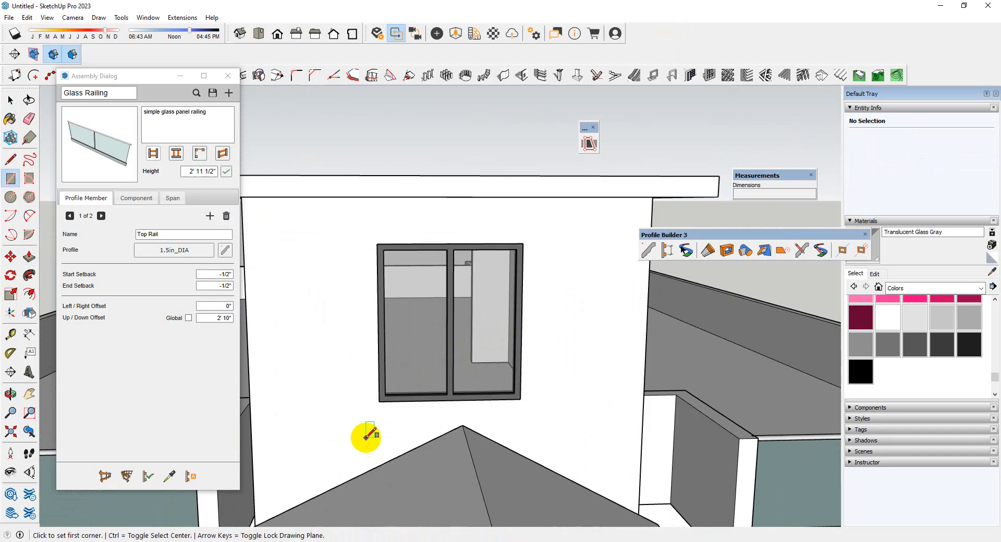
click(523, 244)
key(space)
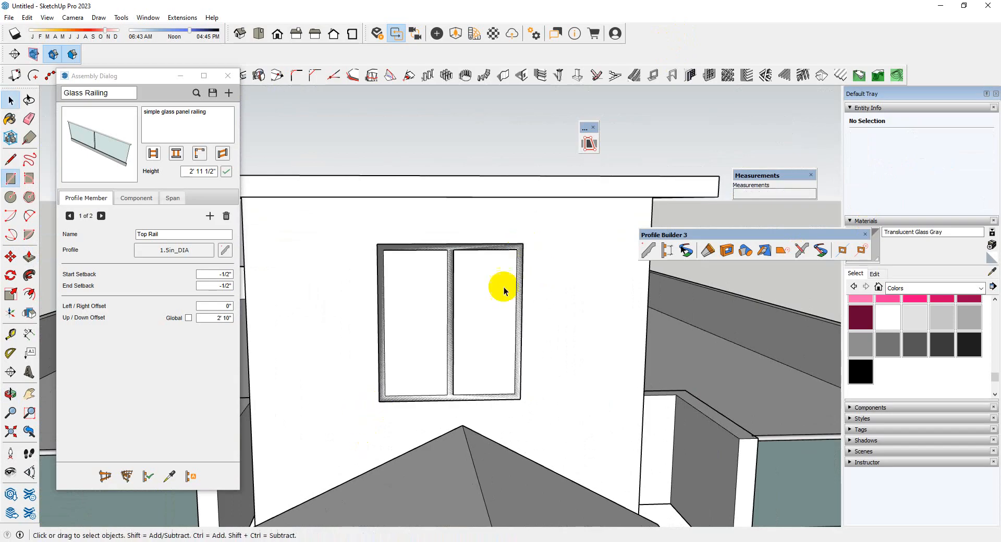
double_click(495, 293)
right_click(494, 293)
click(539, 388)
Offset the rectangle's outline 5" outward inside its group
double_click(500, 301)
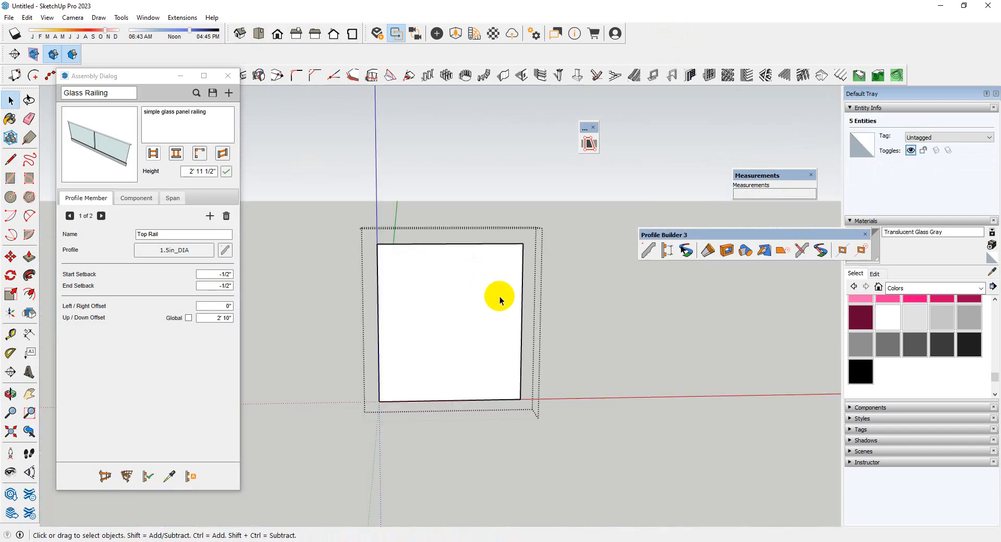
key(f)
click(504, 286)
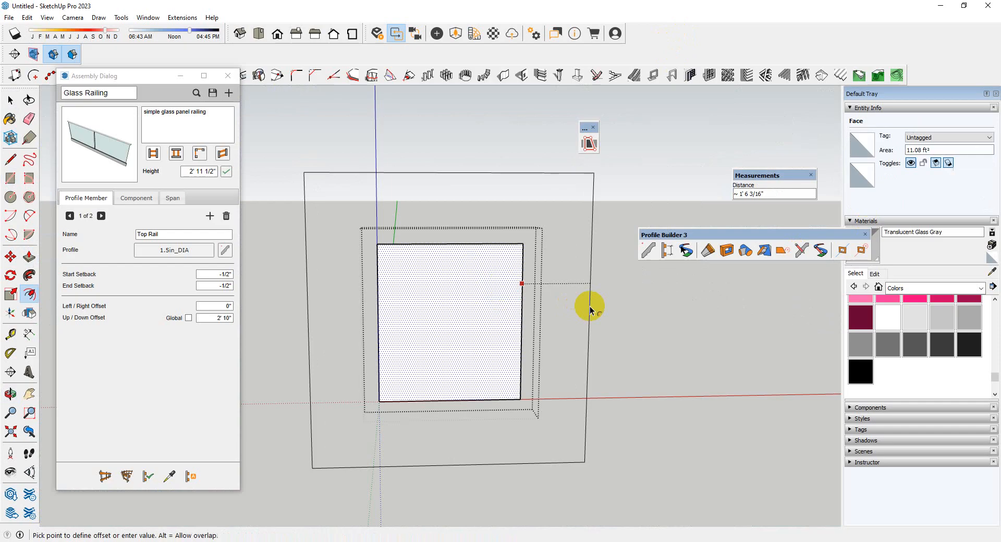
text(5)
key(Return)
Delete the inner face and extrude the remaining border outward from the wall as a window surround
middle_drag(635, 322, 574, 347)
key(space)
click(476, 324)
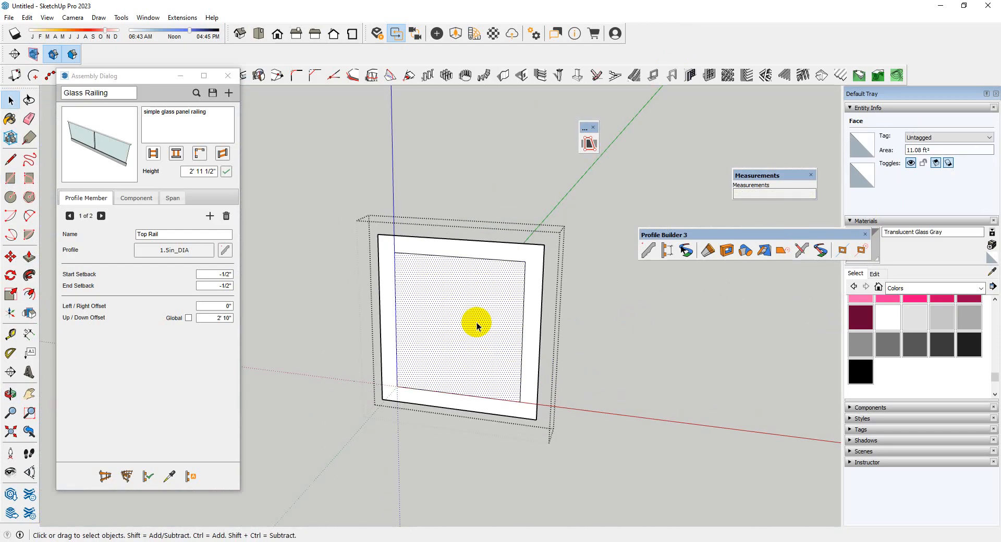
middle_drag(474, 324, 510, 347)
key(Delete)
key(p)
click(514, 347)
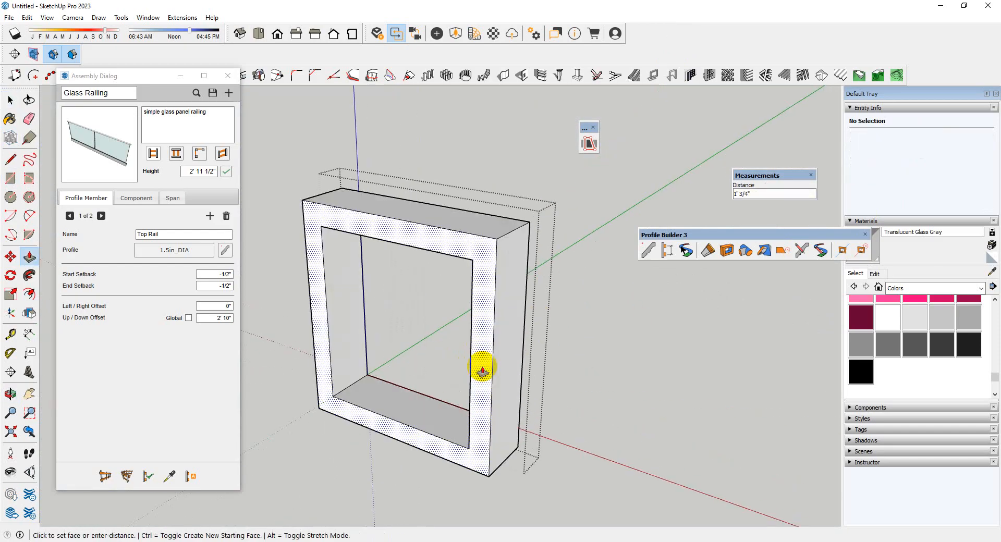
key(Return)
scroll(599, 455, down, 3)
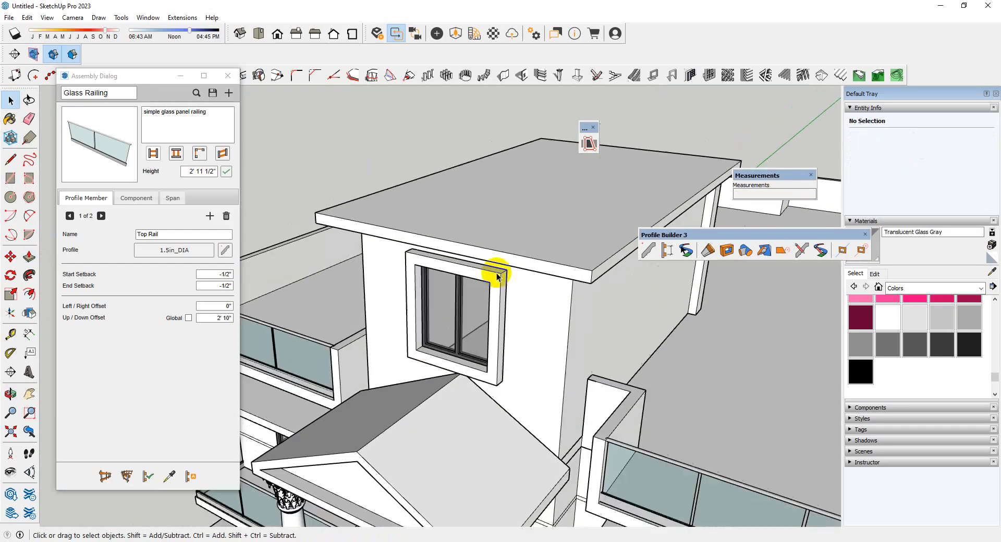
Close the railing assembly dialog
middle_drag(496, 272, 582, 281)
middle_drag(522, 287, 626, 380)
scroll(626, 380, up, 2)
middle_drag(449, 359, 505, 379)
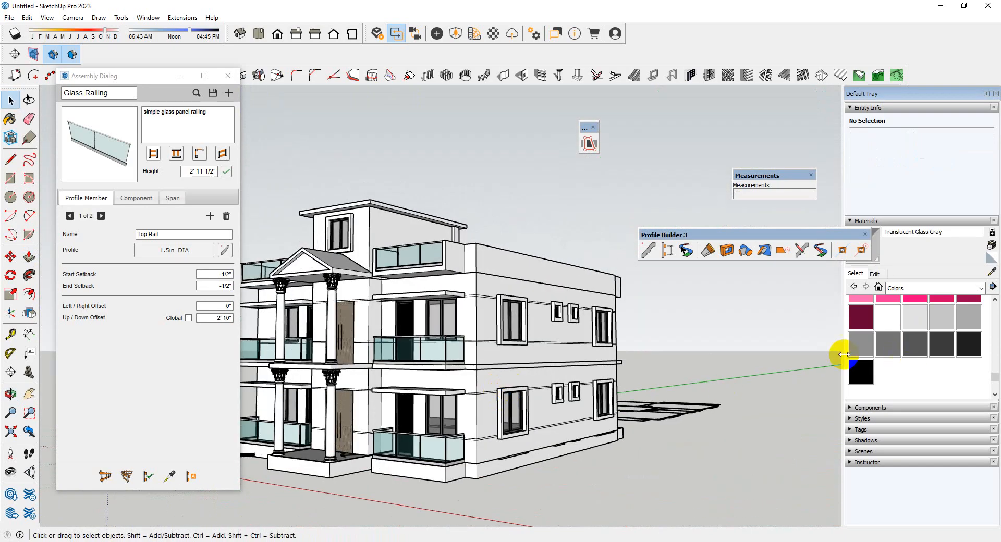
click(231, 80)
Open the ground-floor wall group and paint the lower and upper bands around the right front corner with Color M07
scroll(476, 423, up, 10)
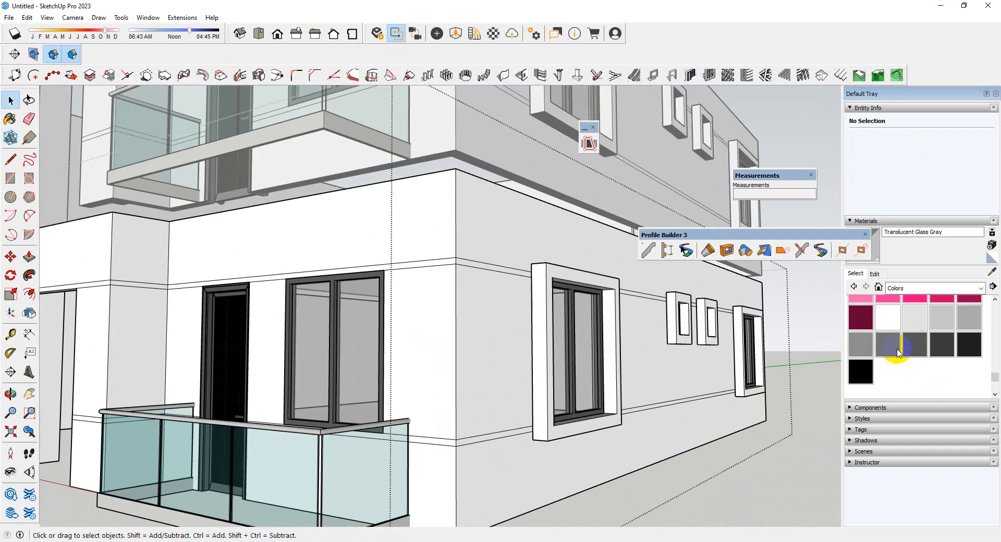
click(888, 344)
scroll(438, 433, up, 6)
key(space)
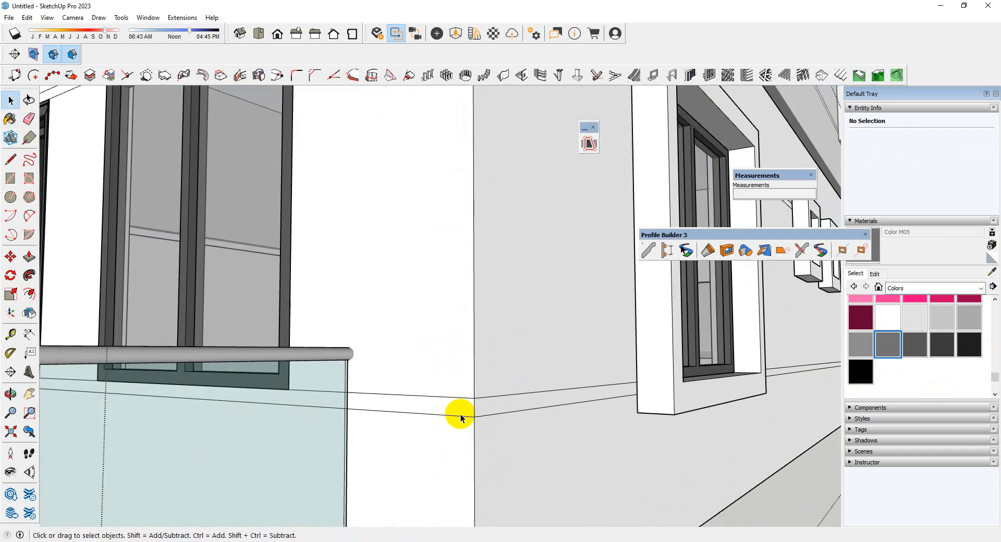
scroll(425, 431, up, 2)
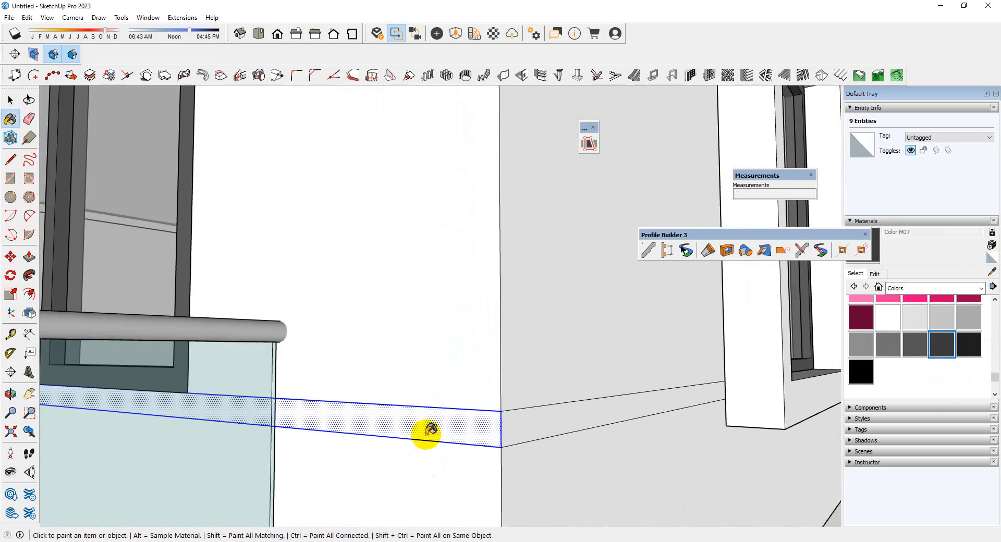
click(424, 431)
click(549, 433)
scroll(433, 414, down, 5)
scroll(424, 415, down, 3)
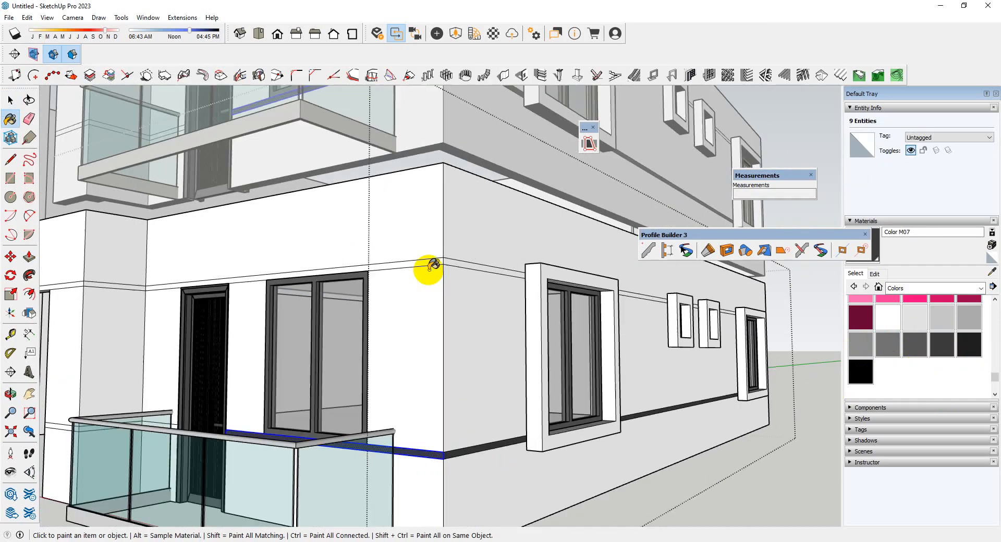
scroll(433, 266, up, 3)
click(449, 256)
scroll(547, 334, down, 5)
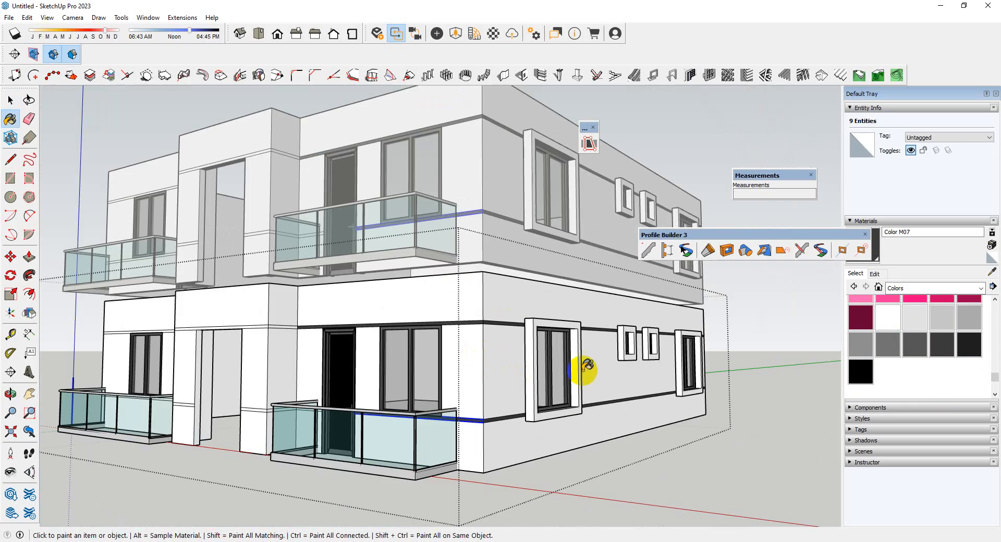
Paint the upper and lower bands around the right entrance pillar and its recess beside the door with Color M07
scroll(282, 331, up, 5)
scroll(423, 313, up, 2)
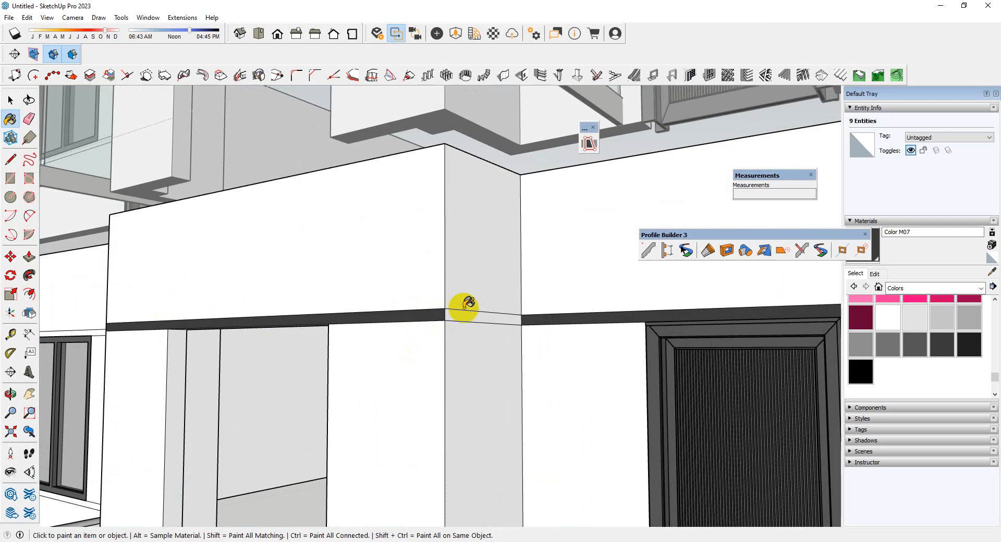
scroll(457, 315, down, 4)
scroll(469, 402, up, 5)
click(471, 403)
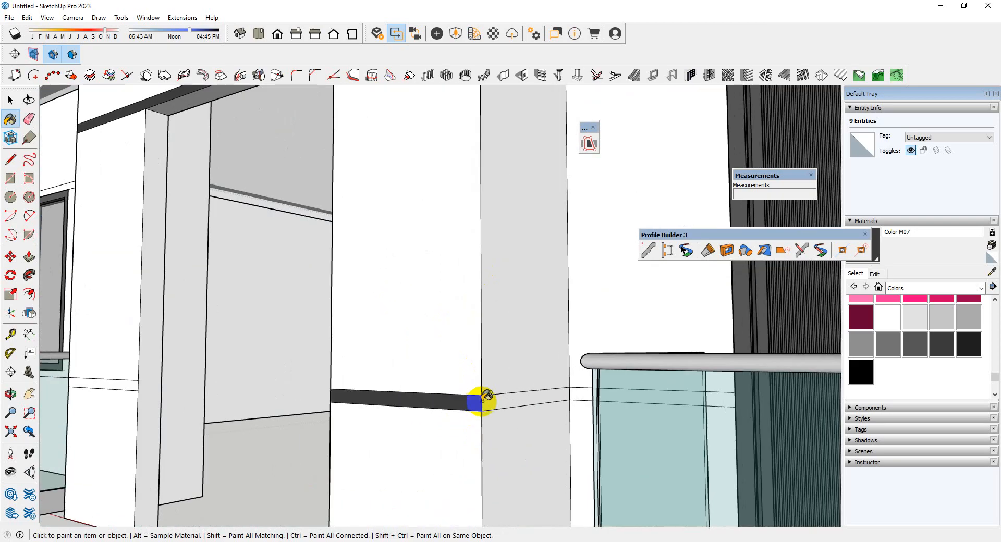
scroll(568, 389, up, 1)
scroll(568, 387, down, 3)
scroll(591, 373, up, 5)
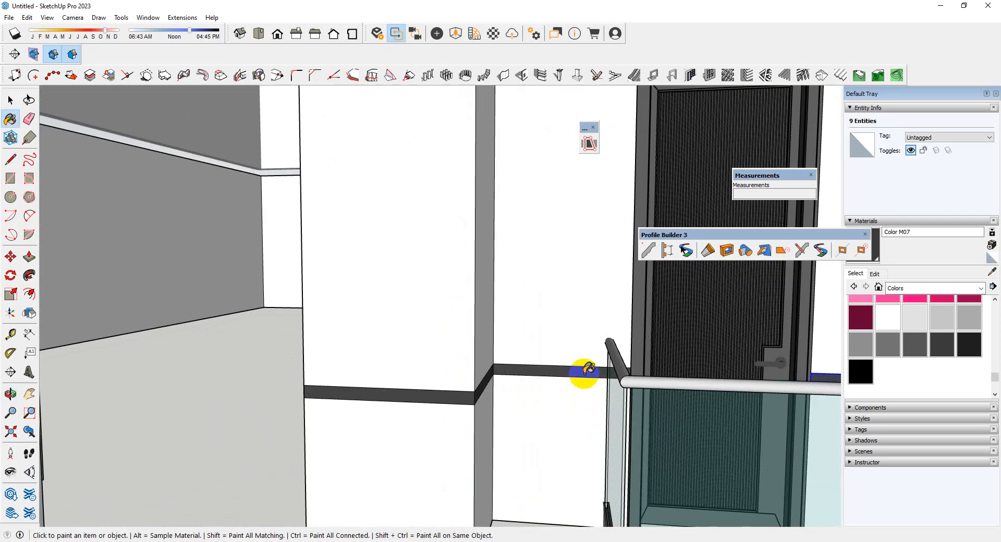
Paint the lower band on the left entrance pillar's front, its side and the adjoining recess with Color M07
scroll(589, 369, down, 3)
shift+middle_drag(693, 369, 374, 380)
scroll(385, 426, up, 3)
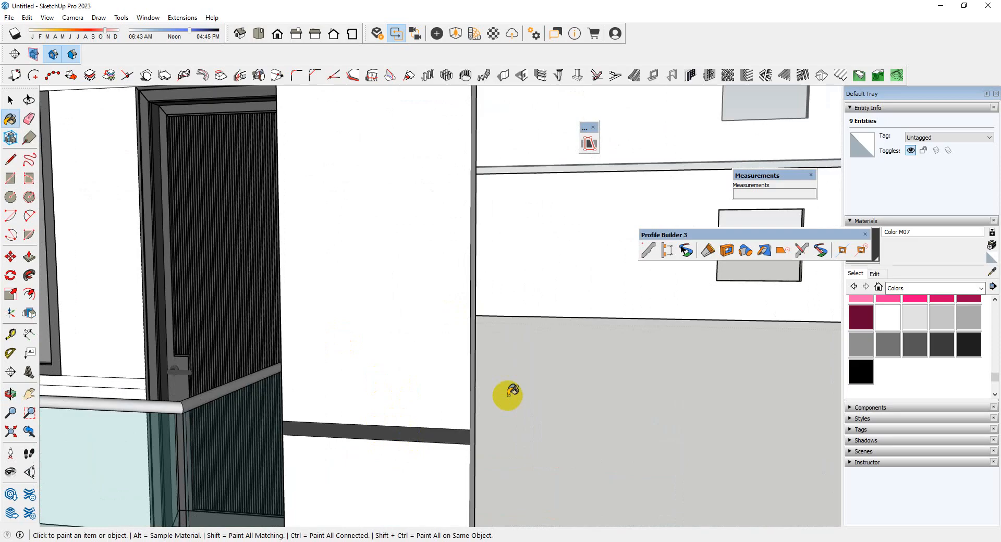
scroll(509, 396, down, 4)
middle_drag(508, 395, 532, 411)
scroll(453, 405, up, 5)
mouse_move(452, 406)
middle_down()
mouse_move(427, 418)
mouse_move(391, 413)
middle_up()
scroll(392, 415, up, 1)
click(394, 420)
click(437, 428)
scroll(520, 443, down, 3)
scroll(585, 404, down, 2)
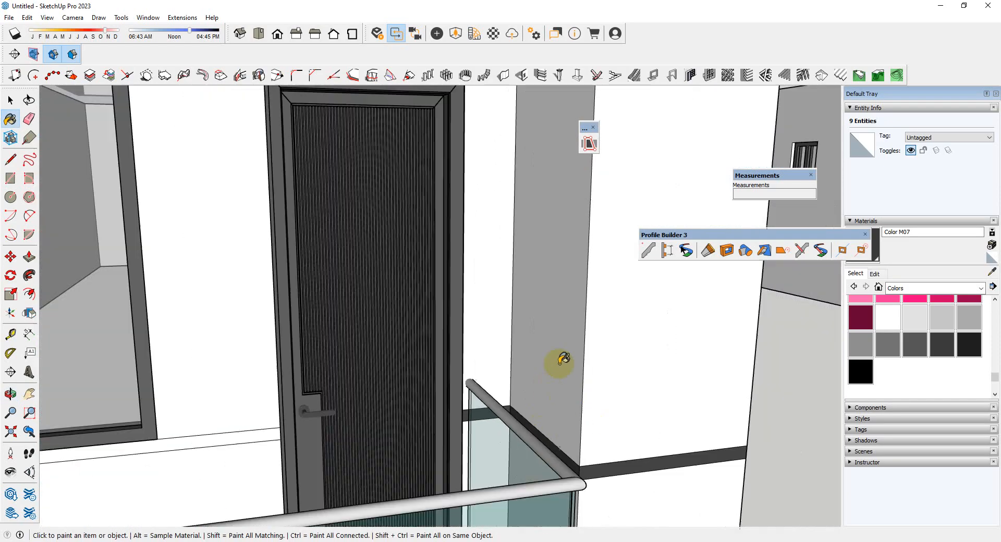
Paint the lower and upper bands along the left balcony wall and the upper band on the pillar side with Color M07
scroll(559, 364, down, 3)
scroll(310, 419, up, 3)
click(291, 423)
scroll(441, 449, down, 5)
scroll(448, 312, up, 5)
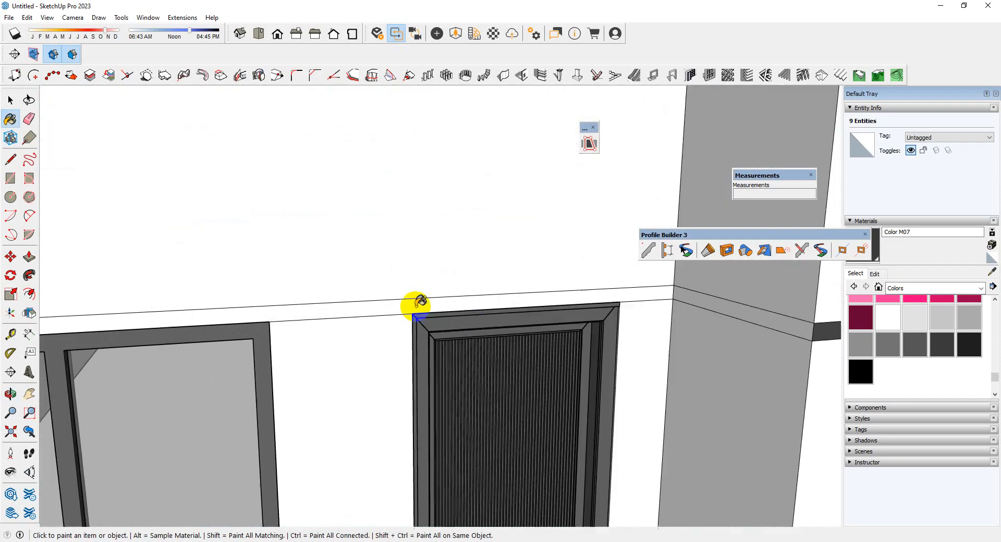
click(417, 307)
click(701, 297)
scroll(357, 277, down, 10)
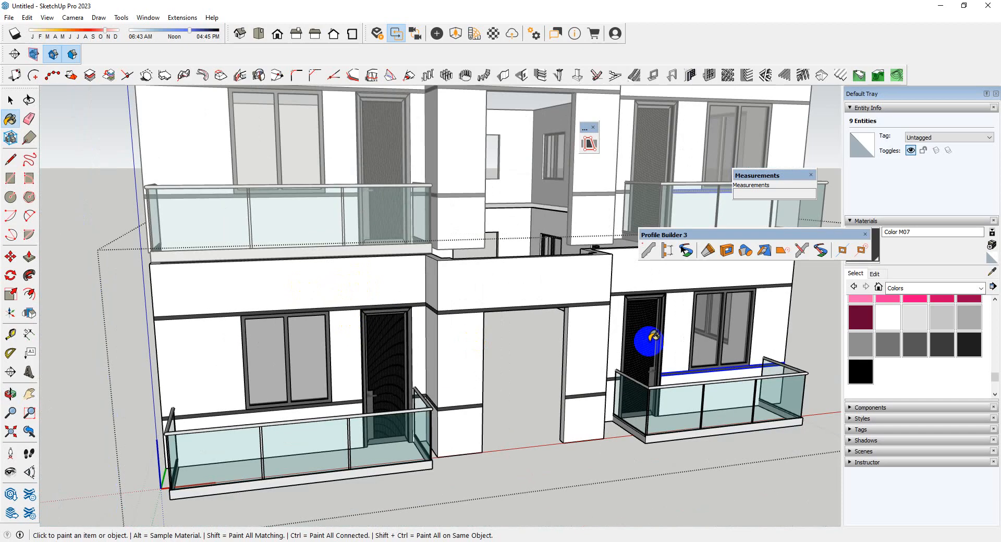
Reopen the ground-floor wall group, select all of its connected geometry and paint it with Color M01
key(space)
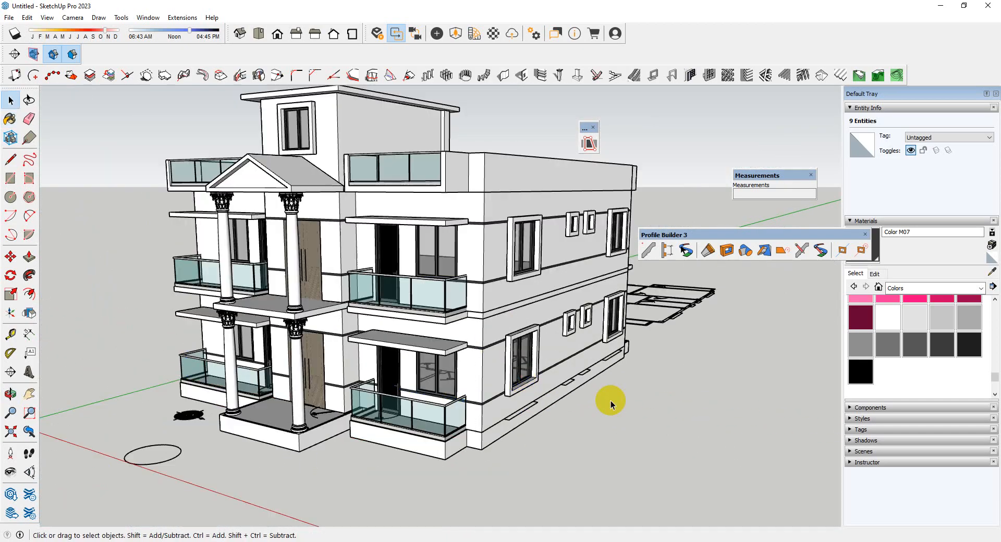
middle_drag(608, 400, 462, 381)
double_click(456, 379)
triple_click(455, 379)
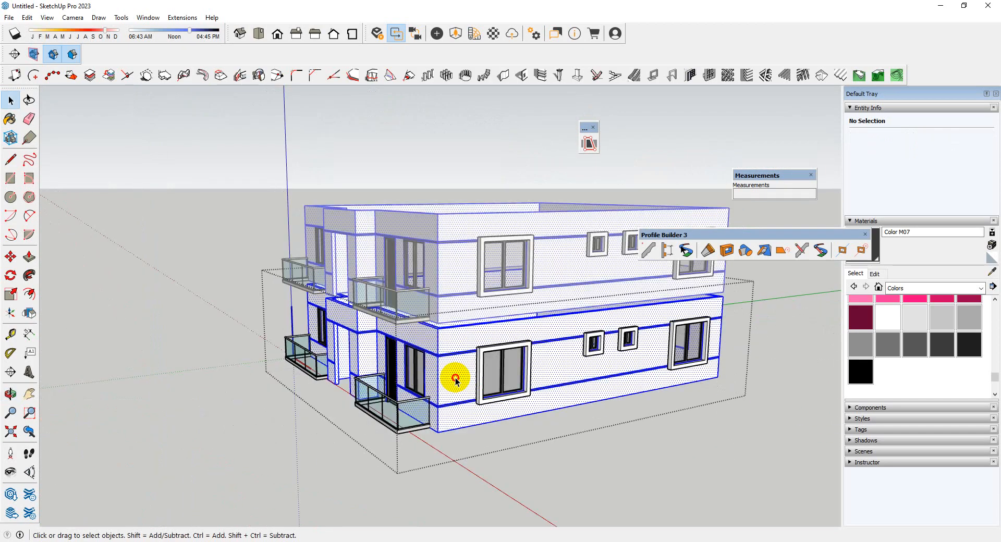
scroll(906, 328, up, 3)
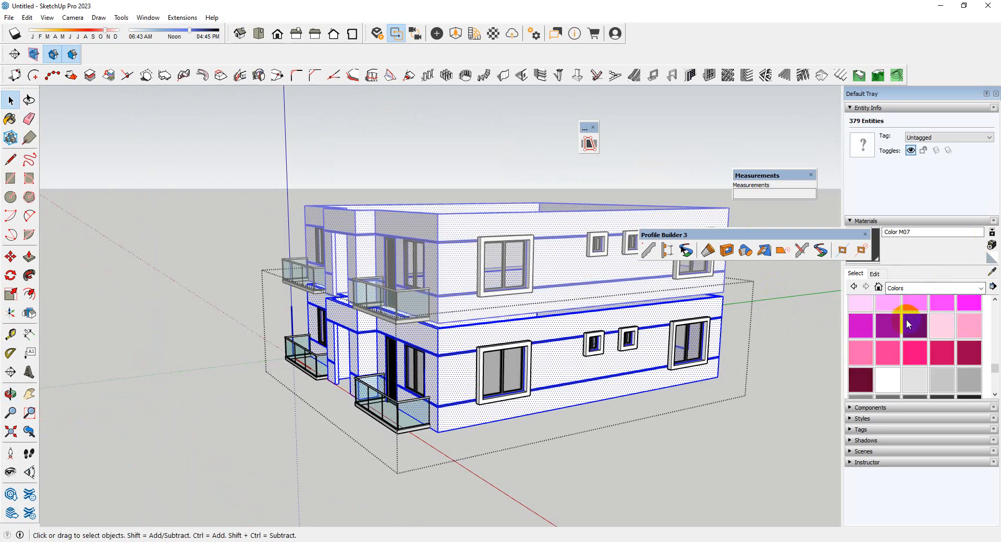
click(911, 382)
scroll(490, 388, up, 4)
click(435, 371)
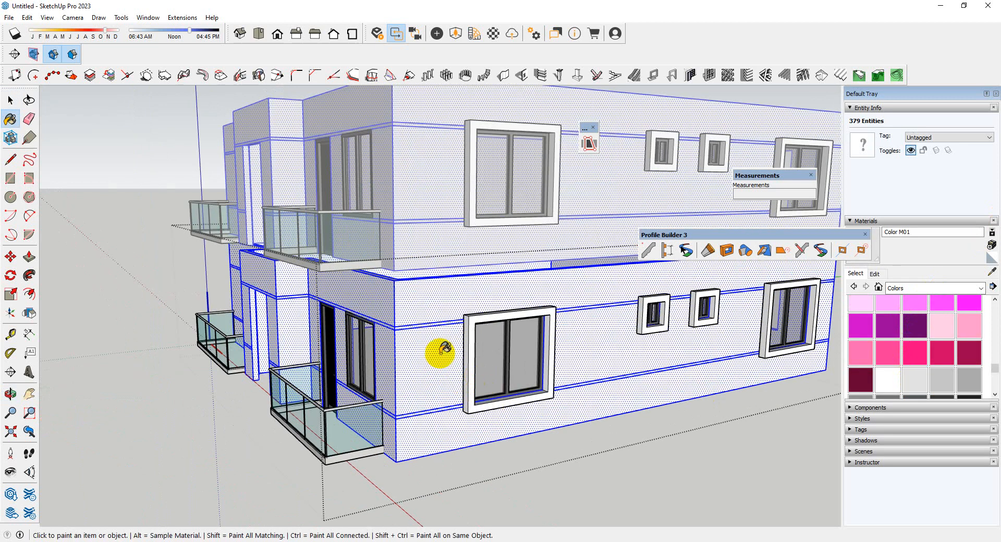
Try Color M07 on the upper band beside the right front corner and sample the wall's material
middle_drag(373, 387, 485, 395)
scroll(427, 352, up, 4)
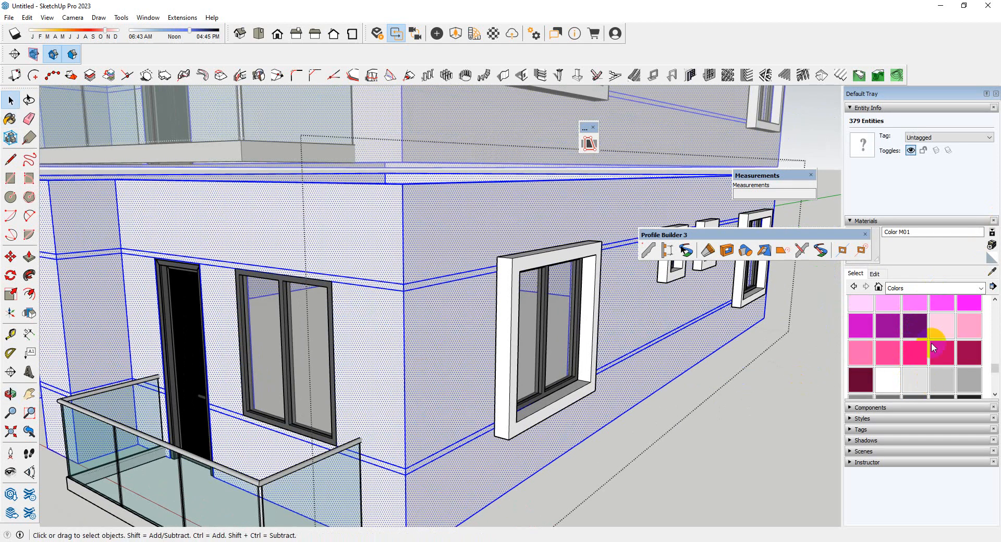
scroll(933, 348, down, 4)
scroll(907, 340, up, 2)
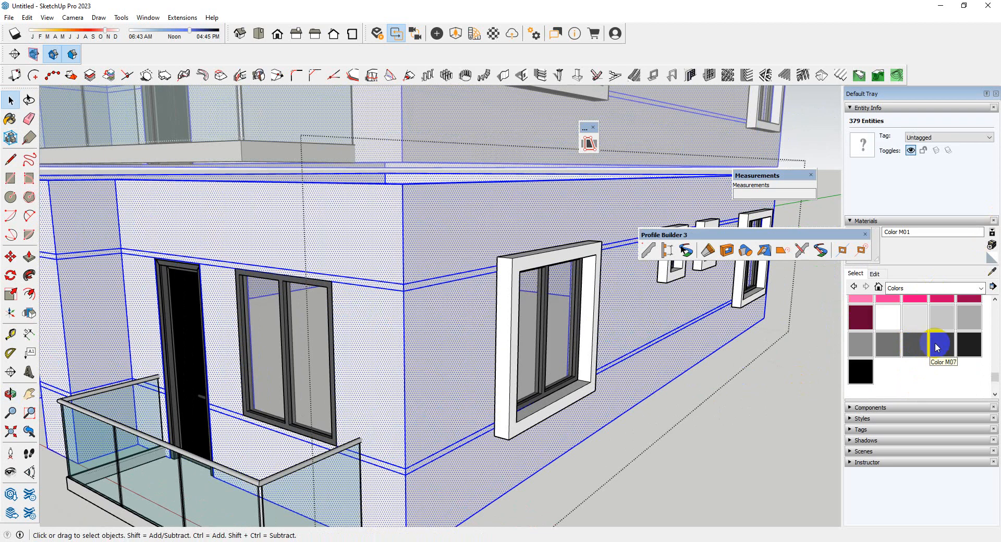
click(937, 347)
scroll(394, 328, up, 3)
key(space)
scroll(488, 330, up, 4)
click(437, 284)
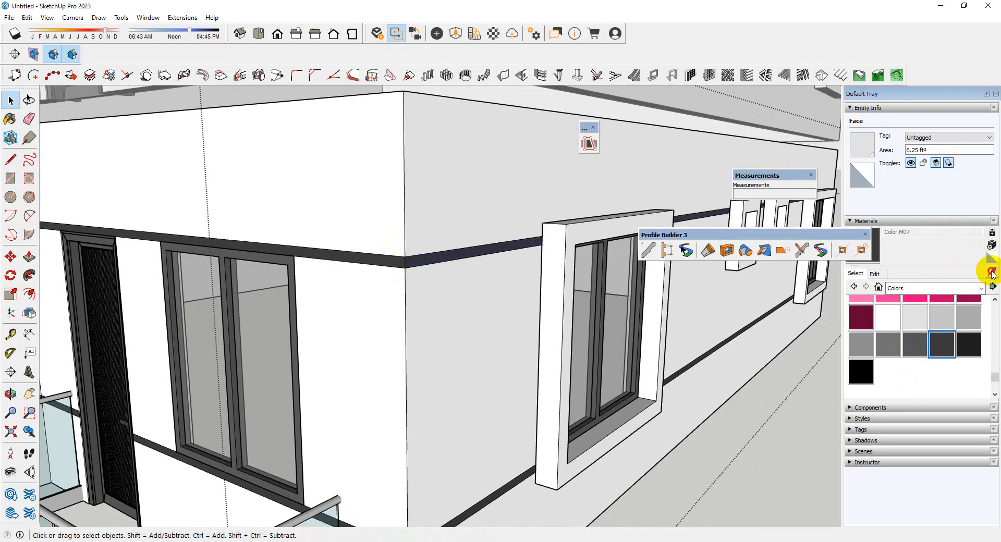
click(417, 162)
Move the Profile Builder 3 toolbar off the upper facade, paint all connected wall geometry with Color M01 and leave the group
drag(824, 240, 745, 361)
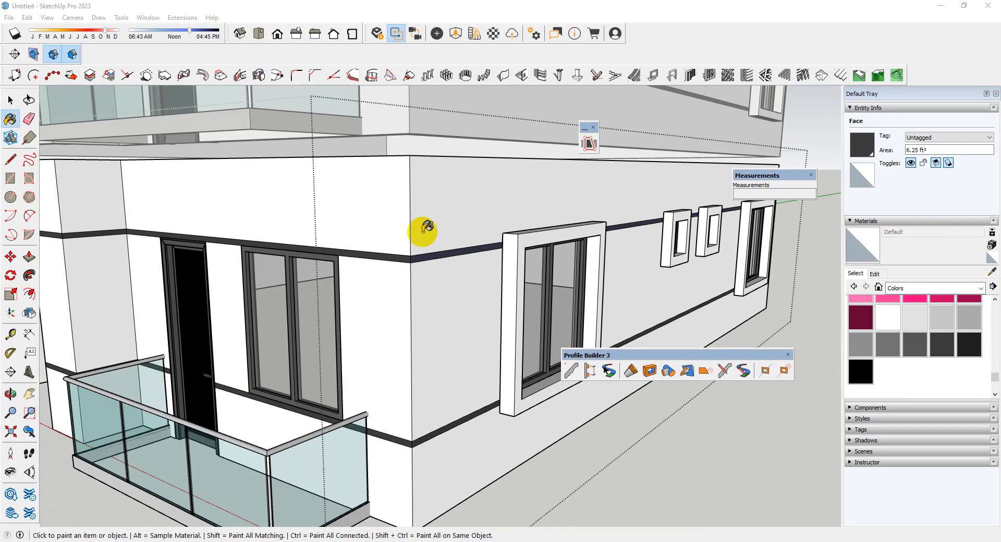
click(910, 316)
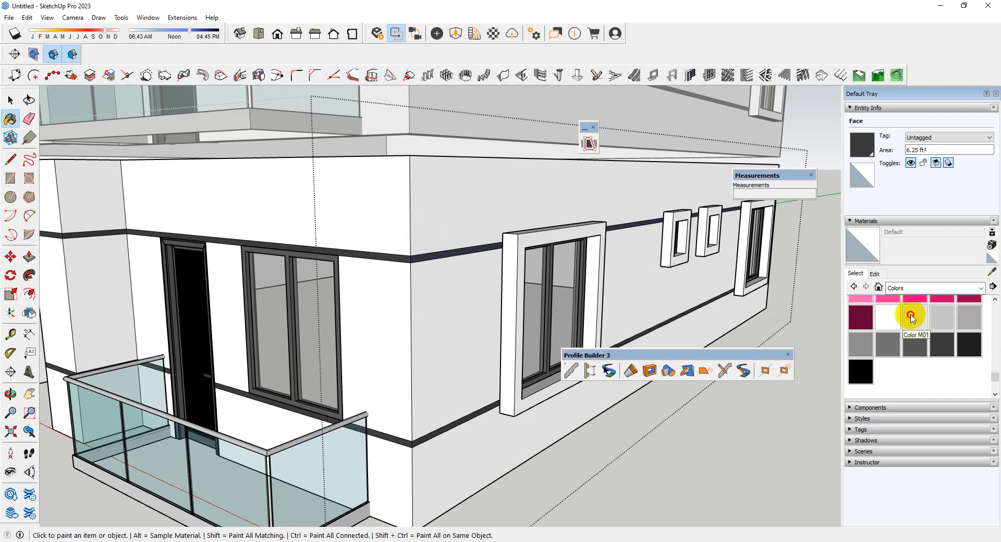
key(space)
triple_click(443, 211)
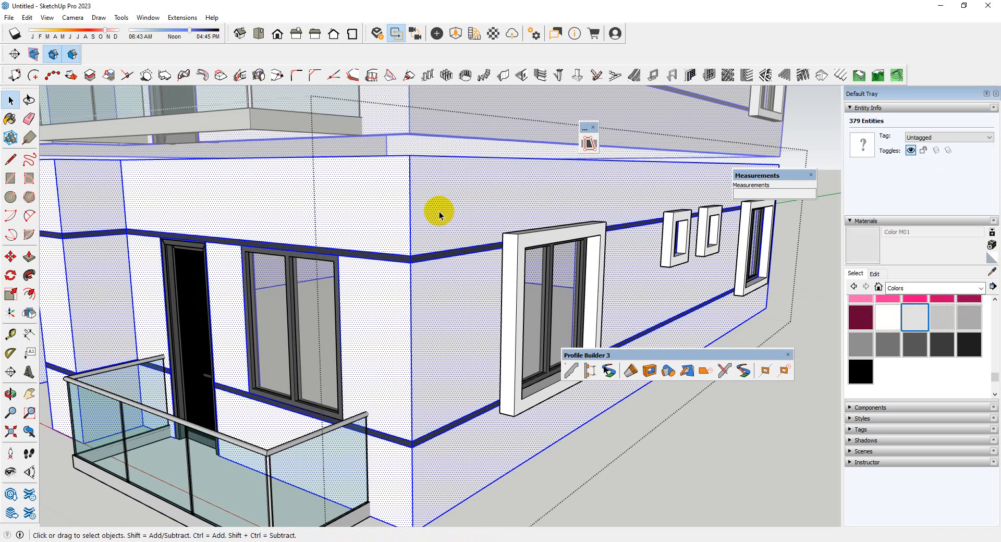
key(b)
click(439, 210)
key(space)
scroll(417, 224, down, 4)
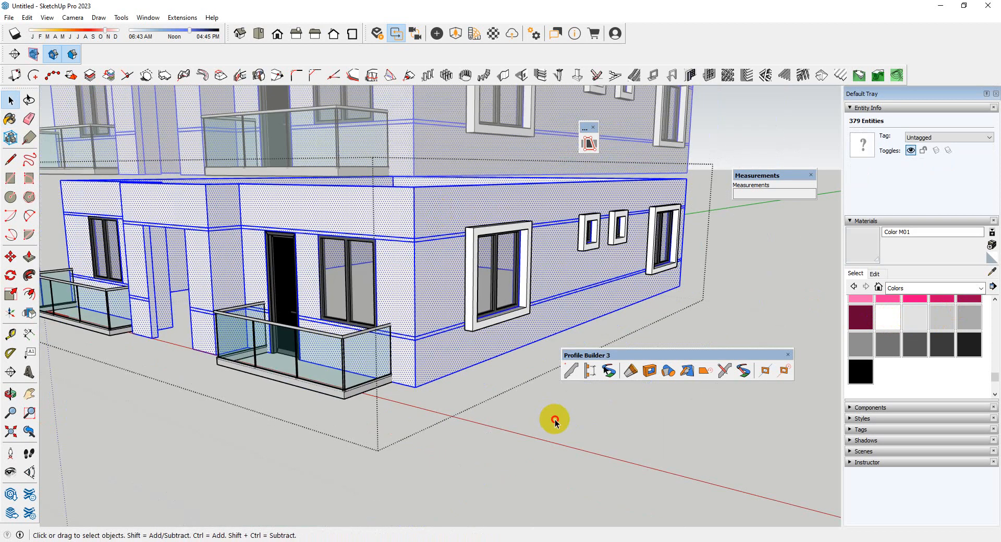
click(554, 421)
Reopen the wall group and paint the upper and lower bands on both sides of the right front corner with Color M07
scroll(442, 286, up, 4)
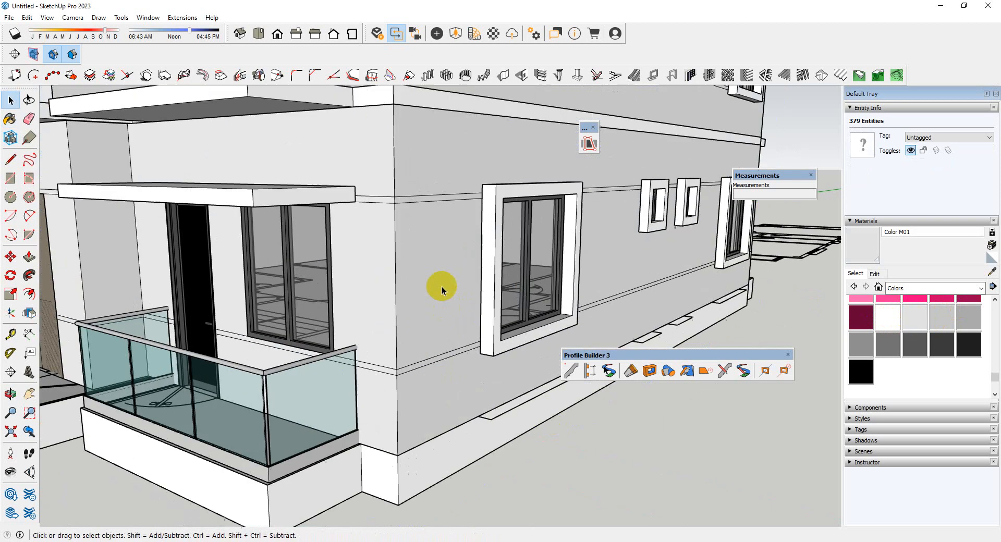
click(943, 346)
key(space)
scroll(438, 271, up, 6)
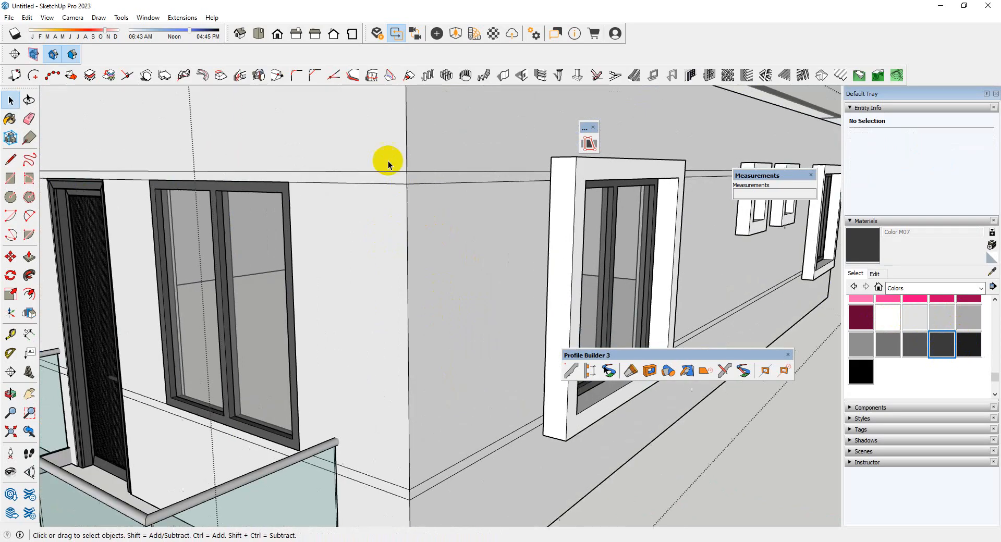
scroll(396, 186, up, 2)
click(395, 187)
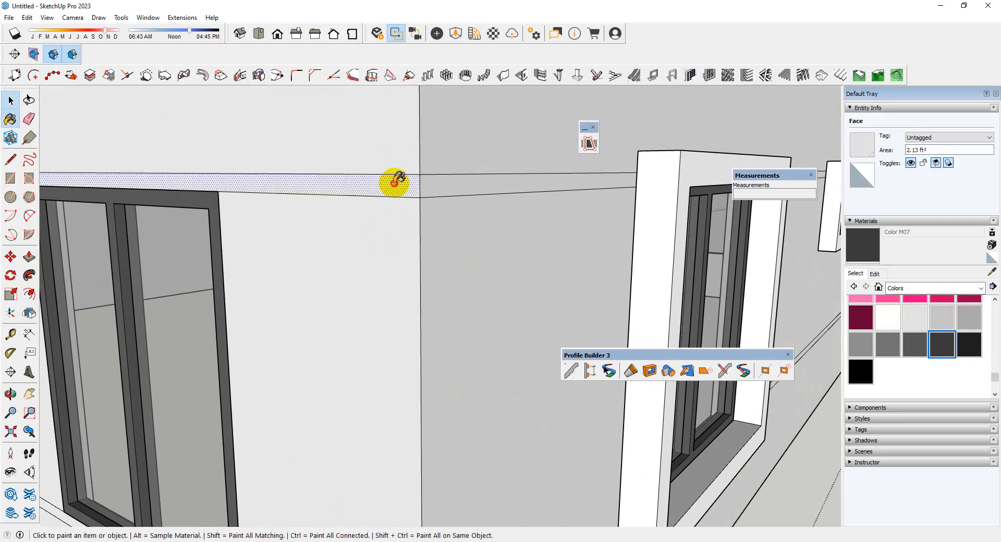
click(395, 183)
click(450, 190)
scroll(407, 152, down, 6)
scroll(407, 360, up, 4)
click(396, 364)
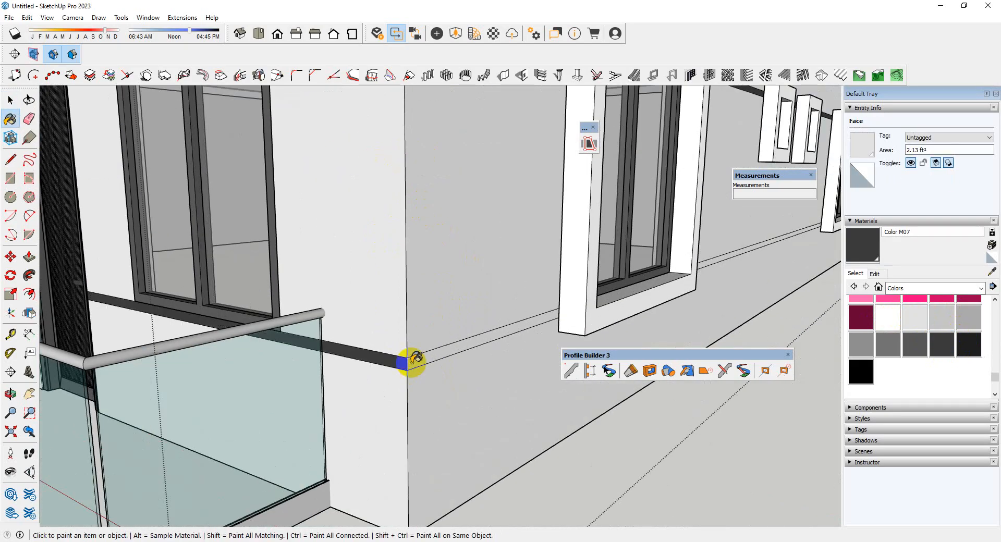
scroll(494, 355, down, 6)
scroll(391, 428, up, 7)
Paint the lower band beside the right balcony door and on the adjoining entrance pillar's side with Color M07
middle_drag(391, 429, 469, 427)
scroll(245, 385, up, 2)
scroll(246, 384, up, 2)
click(229, 392)
click(293, 389)
scroll(296, 390, down, 6)
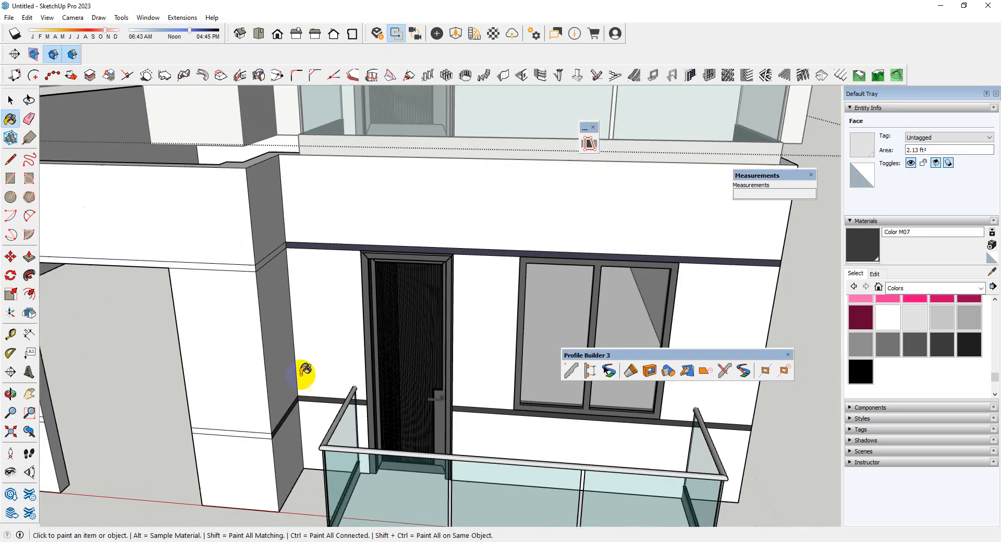
Paint the upper band on the right pillar's side and across the entrance, plus the pillar's lower front band, with Color M07
scroll(256, 251, up, 4)
scroll(261, 245, up, 1)
click(263, 253)
click(196, 288)
scroll(440, 163, down, 5)
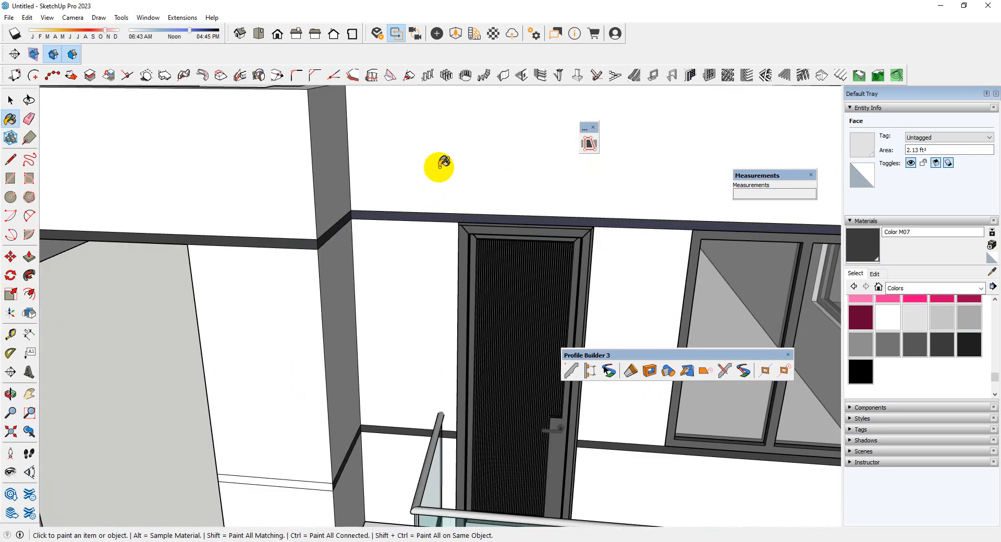
scroll(401, 336, up, 5)
click(394, 338)
Paint the lower band on the left entrance pillar's front, side and adjoining recess with Color M07
scroll(395, 338, down, 5)
scroll(368, 391, up, 5)
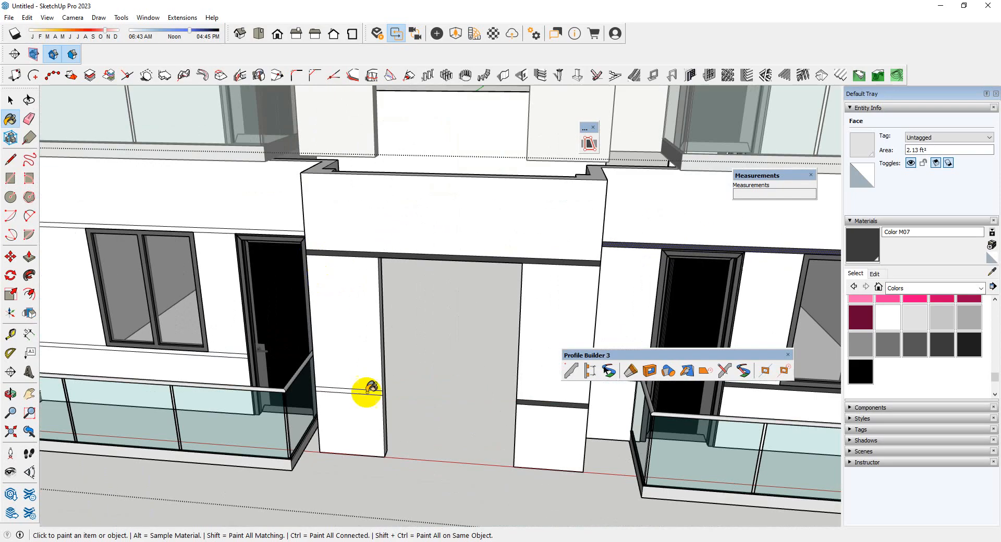
scroll(493, 365, down, 5)
scroll(424, 352, up, 6)
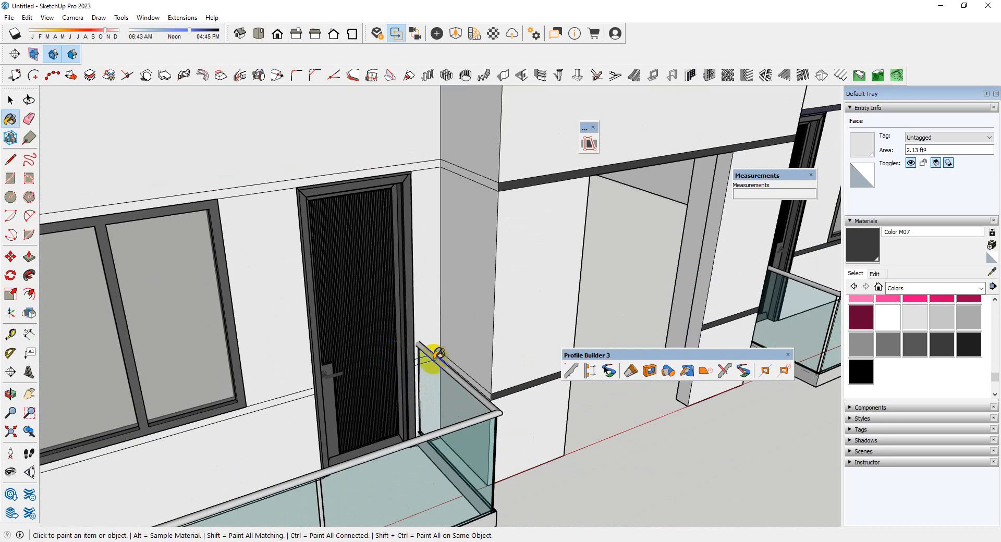
click(447, 355)
scroll(476, 391, down, 5)
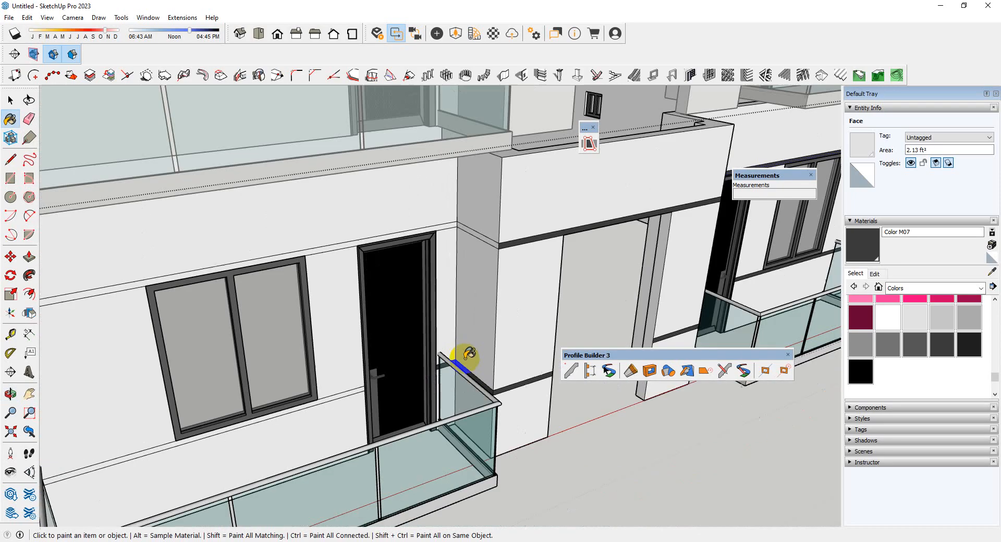
Paint the upper band on the left pillar's side and wall, plus the lower band below the left window, with Color M07
scroll(464, 357, up, 5)
click(473, 266)
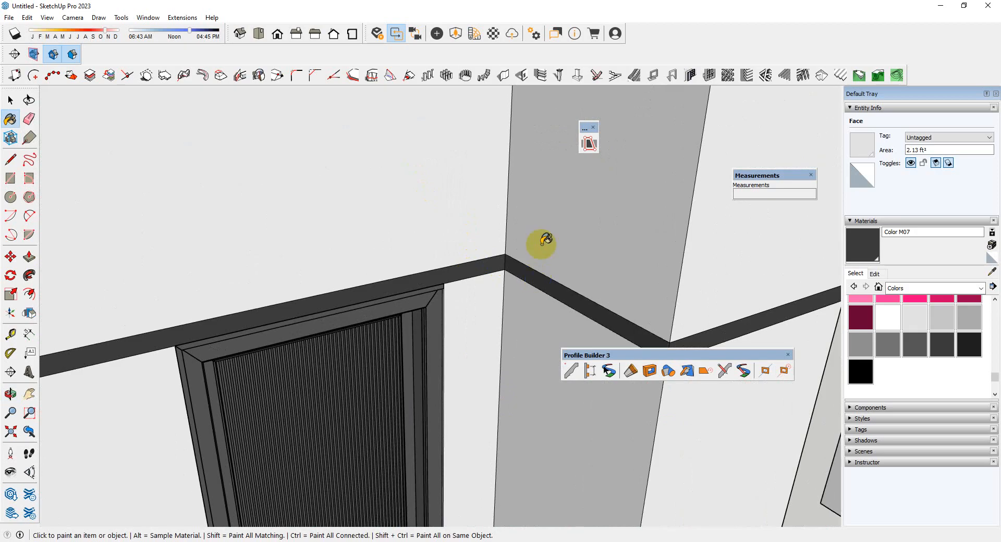
scroll(487, 326, down, 5)
scroll(404, 369, up, 6)
click(415, 398)
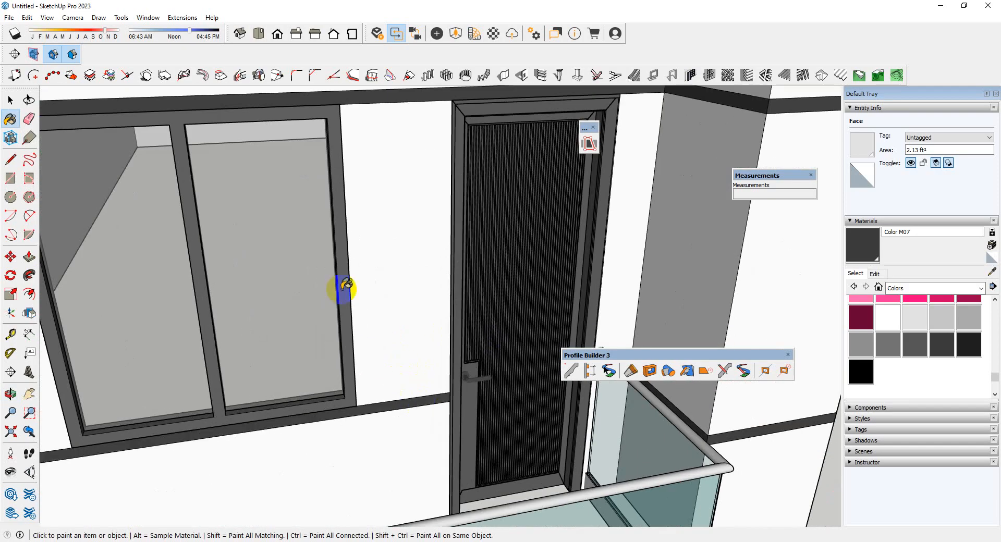
Try painting the entire roof slab and parapet geometry with Color M07
scroll(346, 285, down, 7)
key(space)
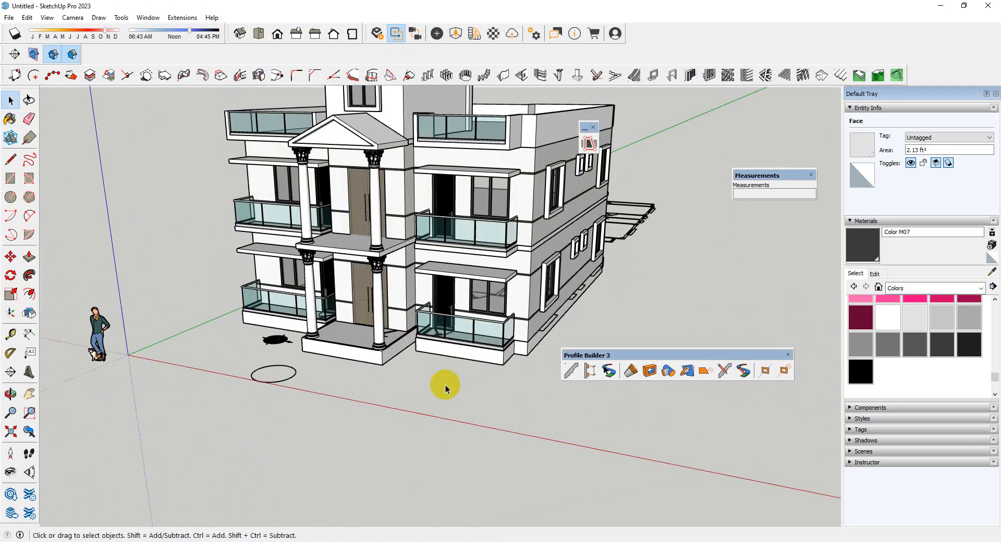
click(446, 389)
middle_drag(277, 440, 458, 293)
scroll(521, 258, up, 3)
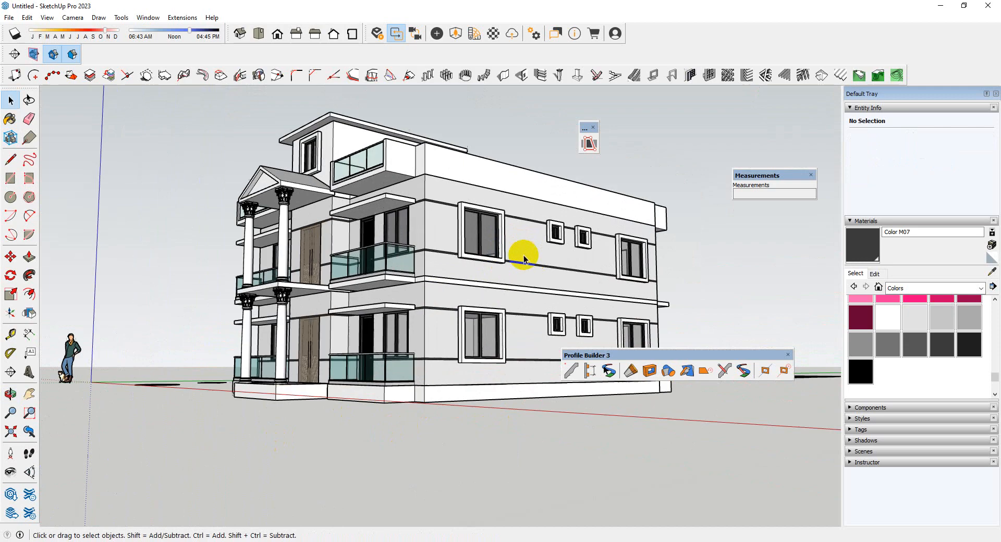
middle_drag(524, 260, 527, 272)
double_click(486, 147)
triple_click(484, 151)
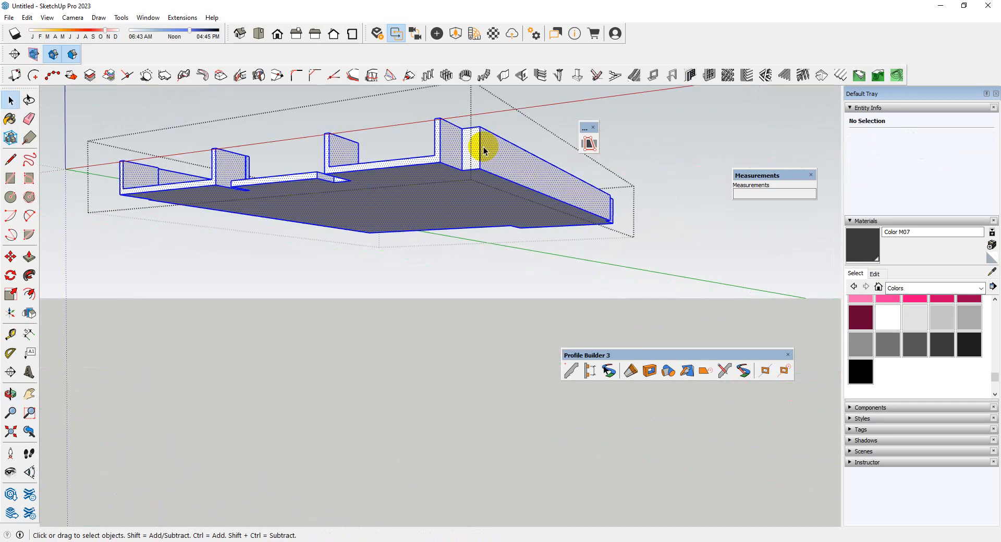
click(459, 269)
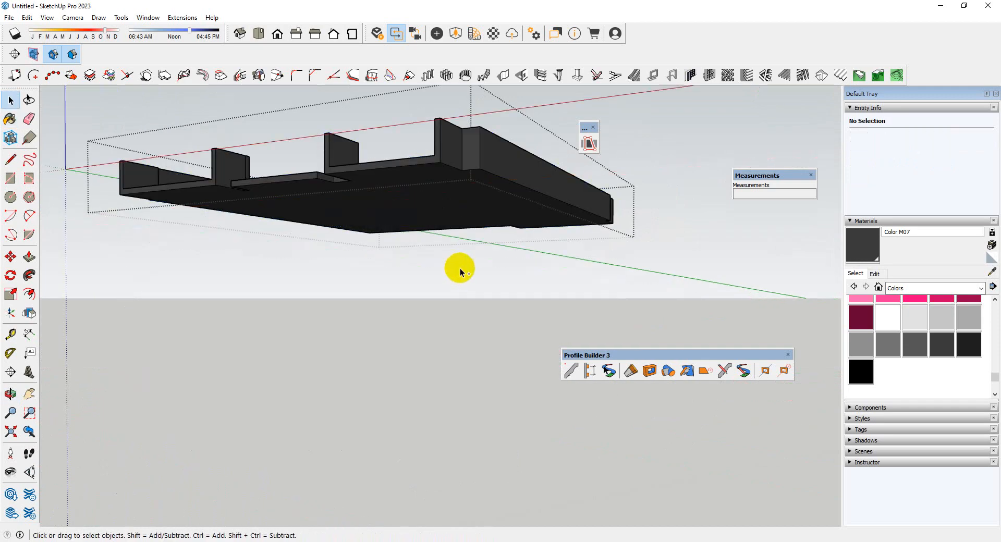
middle_drag(477, 255, 482, 258)
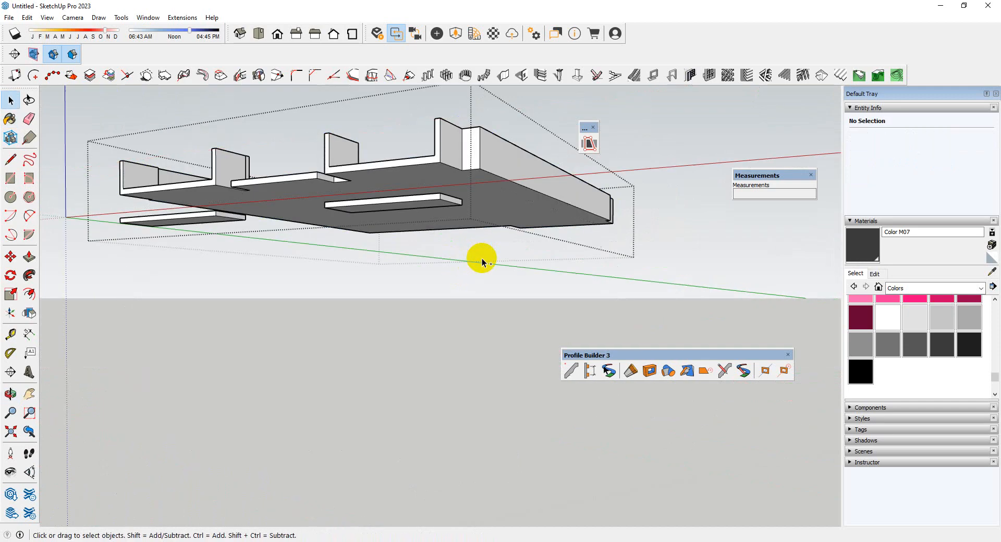
click(458, 339)
Sample Color M01 from the wall and paint all of the roof slab and parapet geometry with it
middle_drag(487, 295, 474, 334)
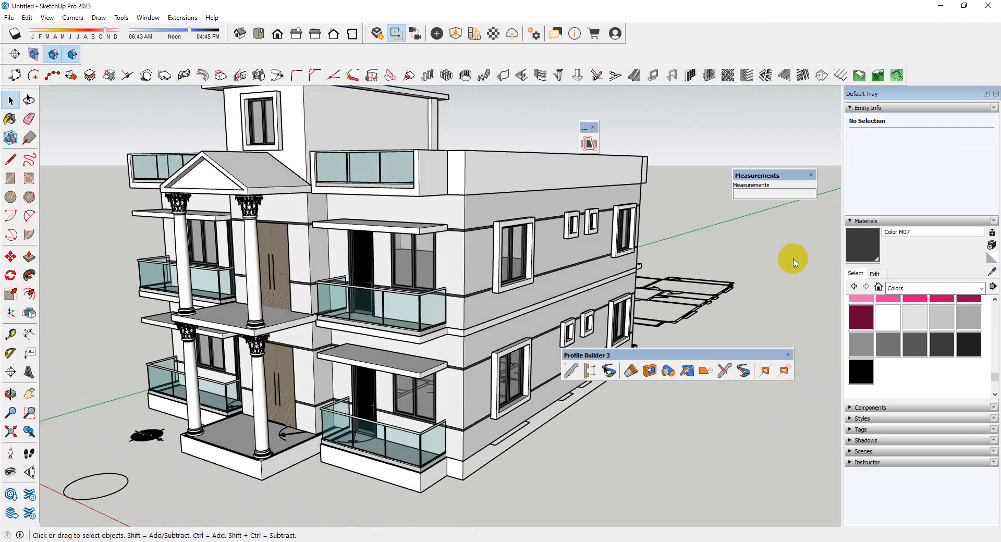
click(990, 273)
scroll(595, 224, up, 2)
click(535, 208)
key(space)
double_click(484, 162)
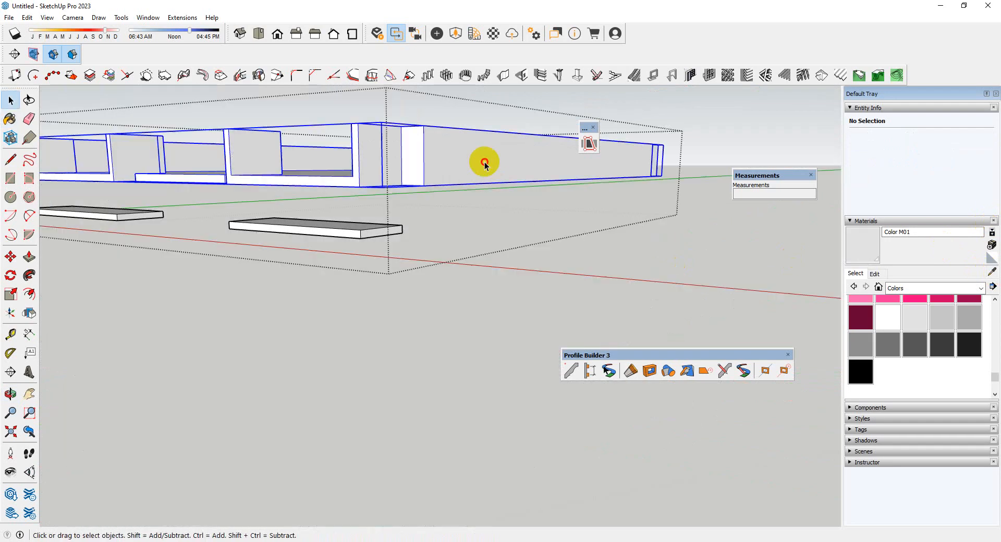
triple_click(485, 162)
key(b)
click(485, 164)
key(space)
click(442, 258)
scroll(357, 269, down, 4)
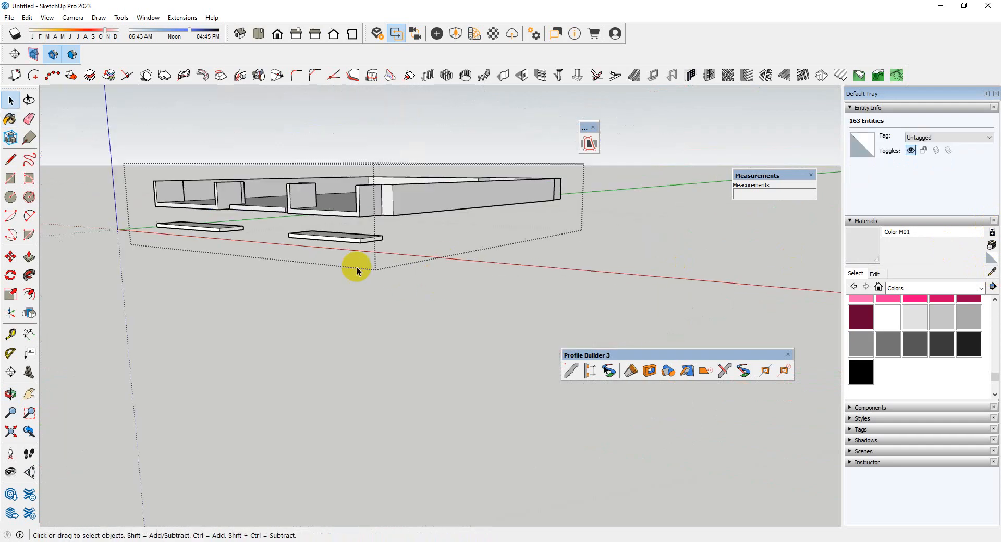
click(367, 384)
click(368, 385)
Examine the roof terrace, its parapet and the front balcony railings from above
scroll(412, 329, up, 5)
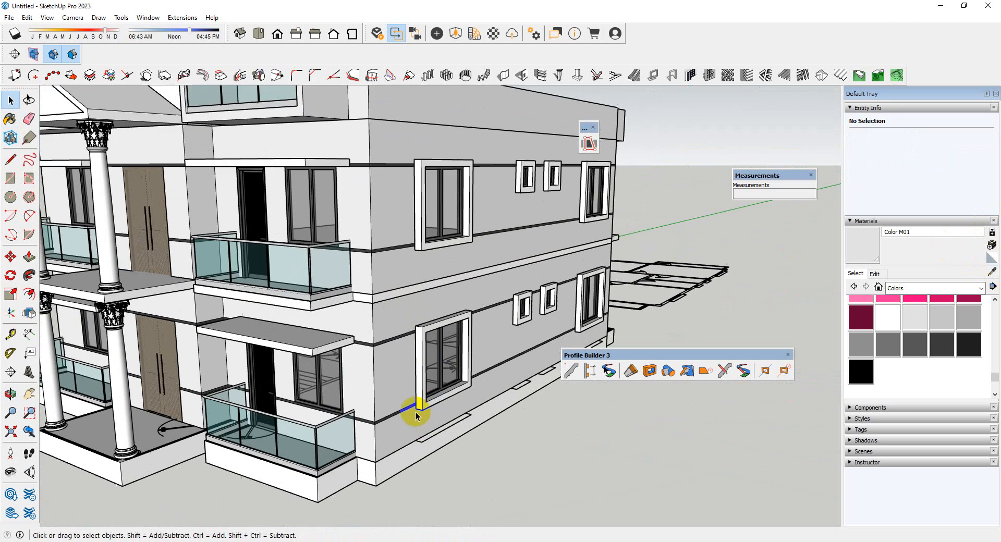
scroll(460, 224, down, 3)
mouse_move(460, 223)
middle_down()
mouse_move(406, 357)
mouse_move(353, 268)
middle_up()
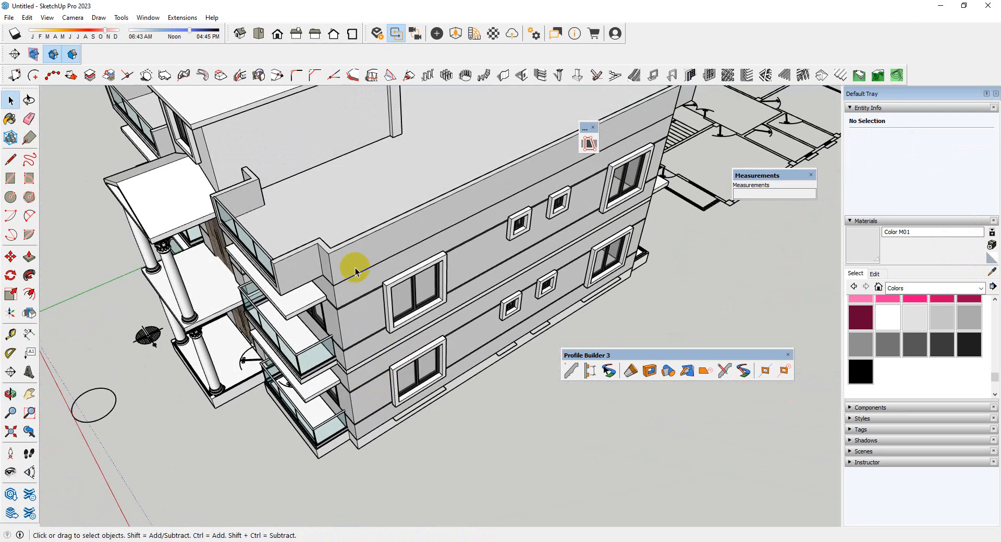
scroll(352, 241, up, 4)
scroll(392, 300, up, 1)
scroll(392, 300, down, 2)
middle_drag(392, 301, 485, 287)
scroll(260, 197, up, 4)
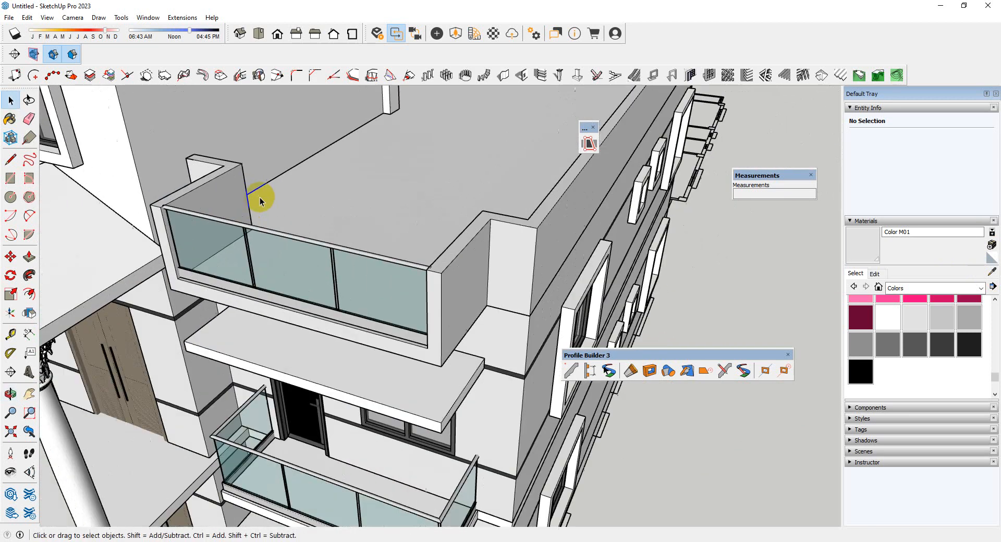
scroll(265, 258, up, 3)
scroll(287, 297, down, 5)
scroll(473, 171, up, 2)
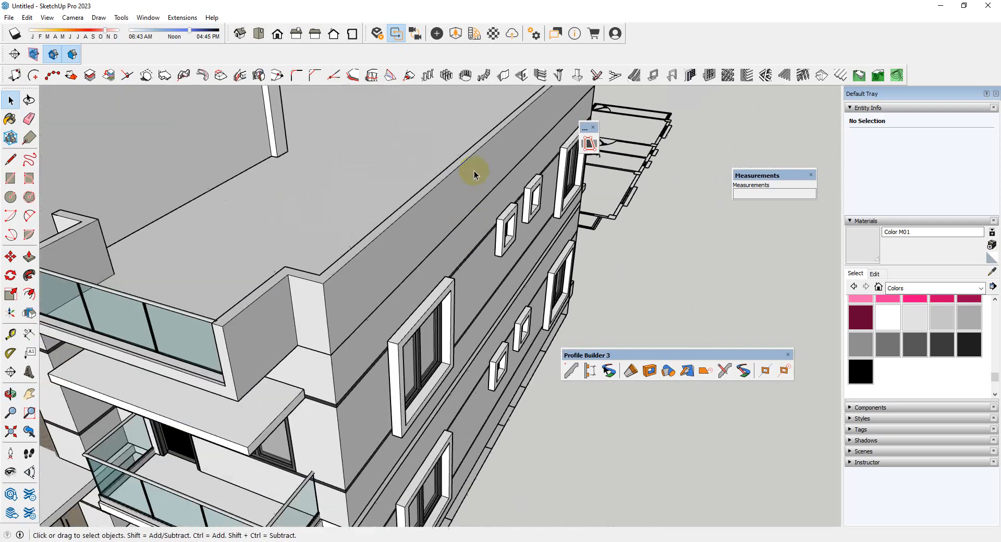
Copy the vertical edge at the front inner corner of the right-side roof parapet a short distance along the parapet
middle_drag(474, 170, 224, 264)
scroll(644, 152, down, 5)
scroll(224, 264, up, 4)
middle_drag(604, 259, 753, 253)
scroll(385, 240, up, 5)
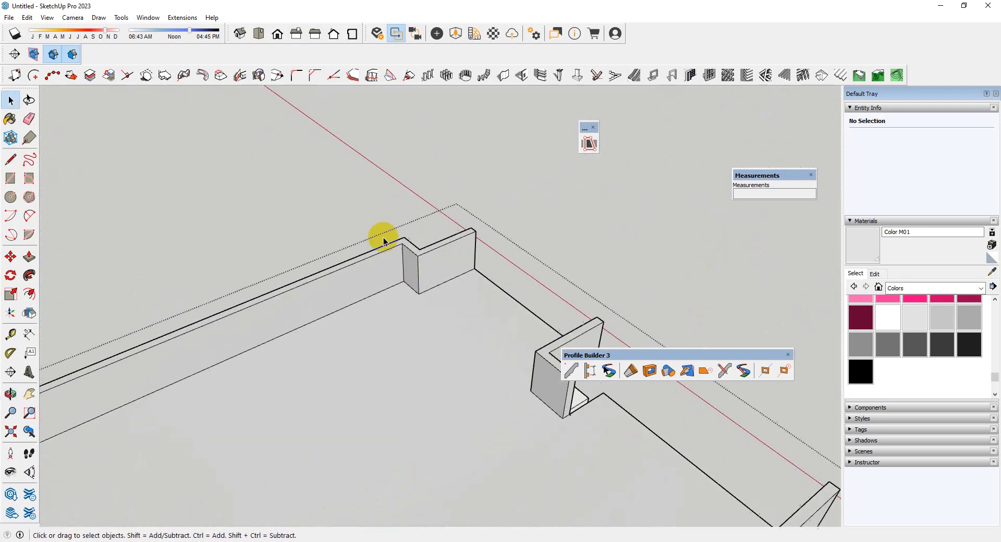
scroll(405, 256, up, 1)
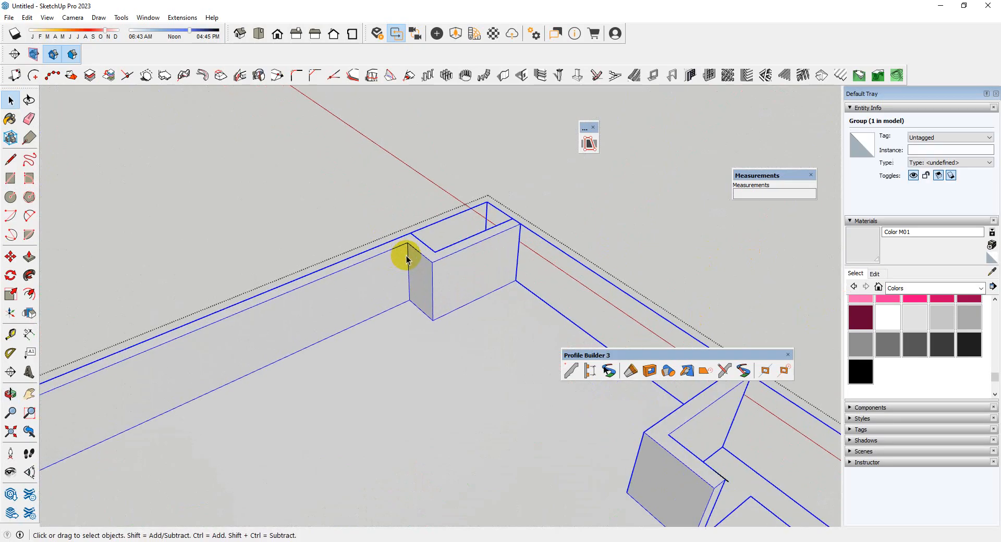
double_click(407, 261)
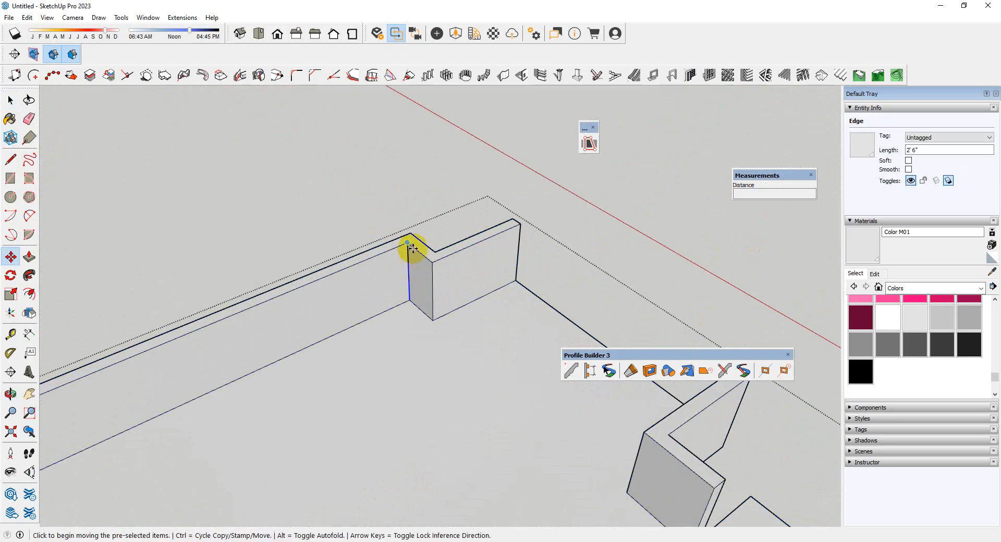
click(411, 247)
key(ctrl)
scroll(563, 204, down, 7)
middle_drag(453, 260, 328, 276)
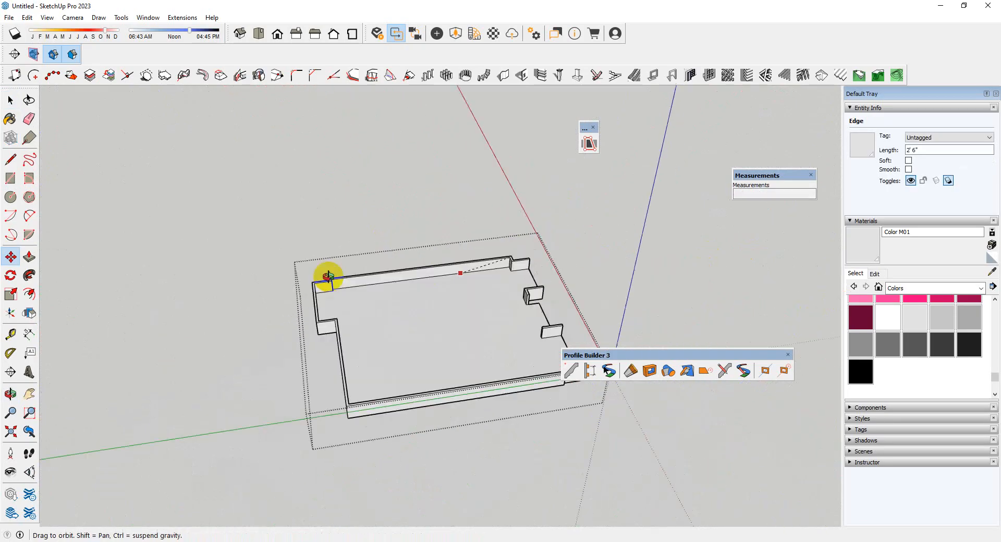
scroll(382, 283, up, 4)
scroll(630, 248, up, 2)
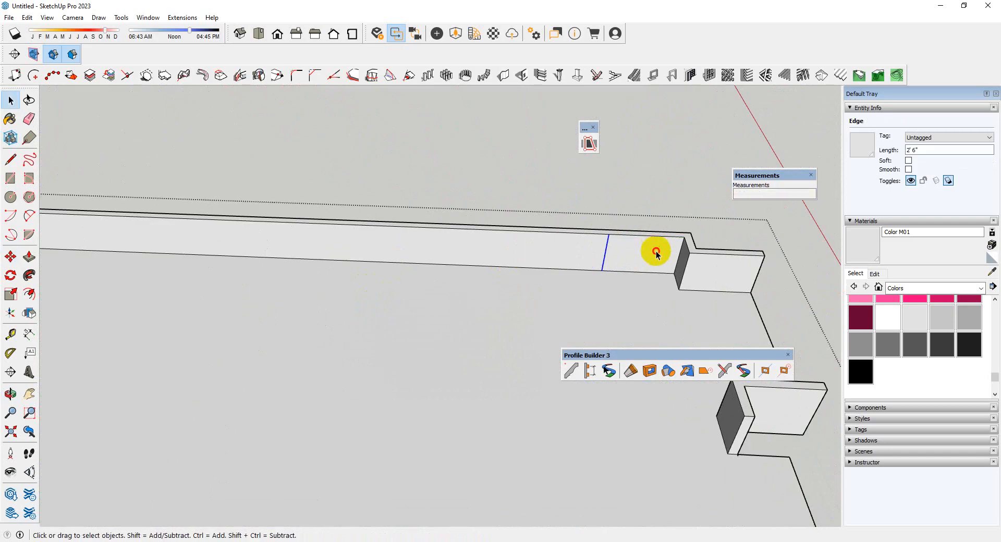
Copy the marked-off parapet section to the rear end of the right-side parapet and divide the span into 3 equal spacings
key(m)
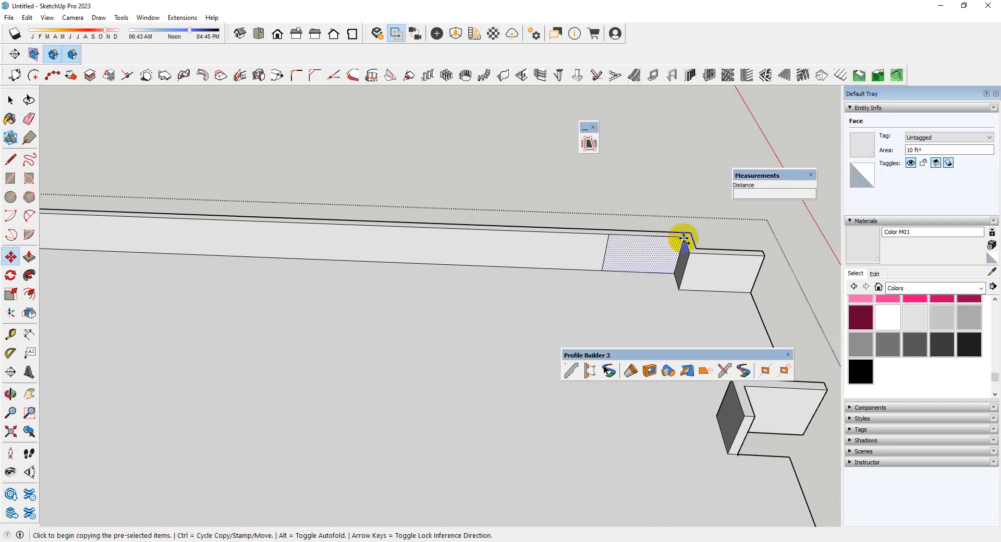
click(610, 233)
scroll(662, 259, down, 5)
scroll(464, 257, up, 4)
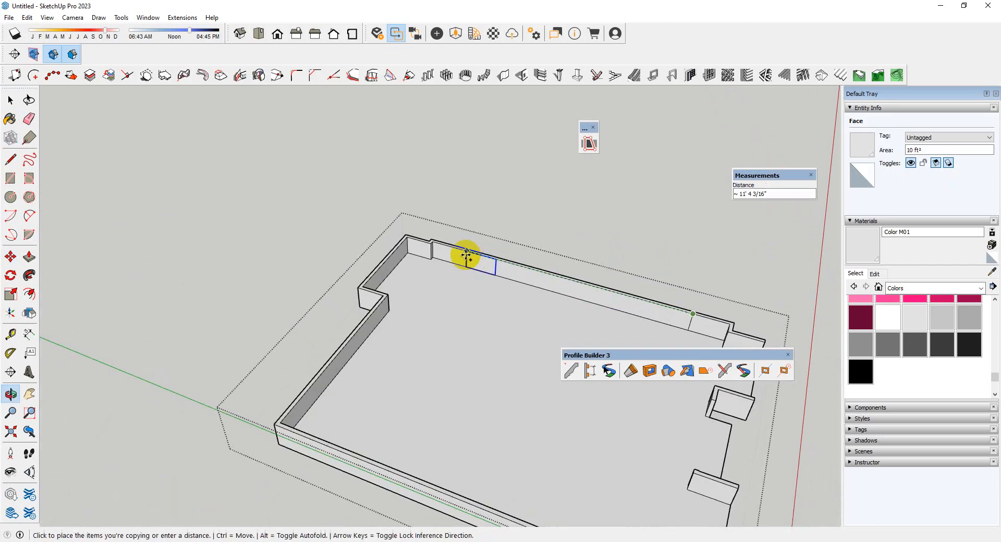
click(408, 226)
scroll(290, 198, down, 2)
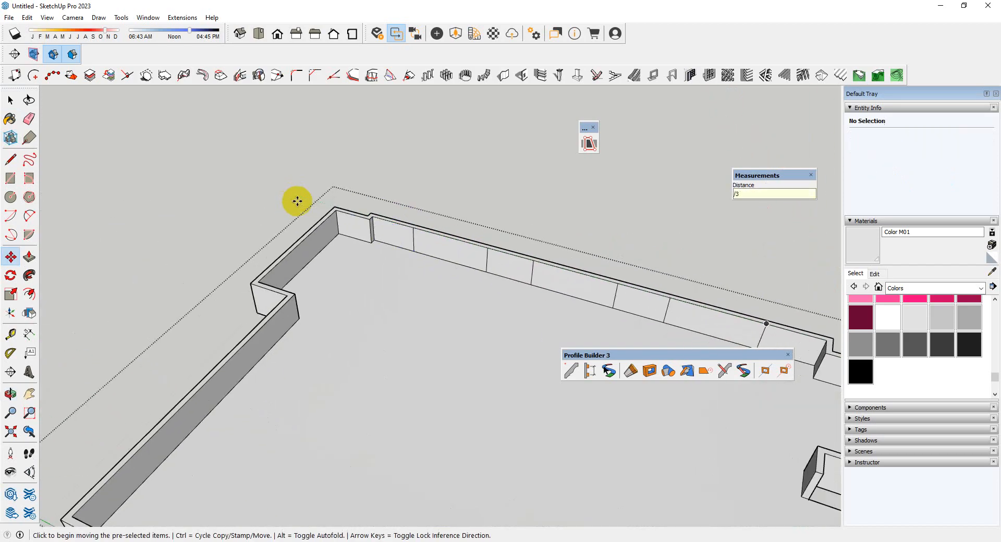
Push the wide section nearest the front 5" through the right-side parapet to cut an opening
key(space)
scroll(514, 283, up, 4)
click(538, 262)
scroll(290, 163, down, 3)
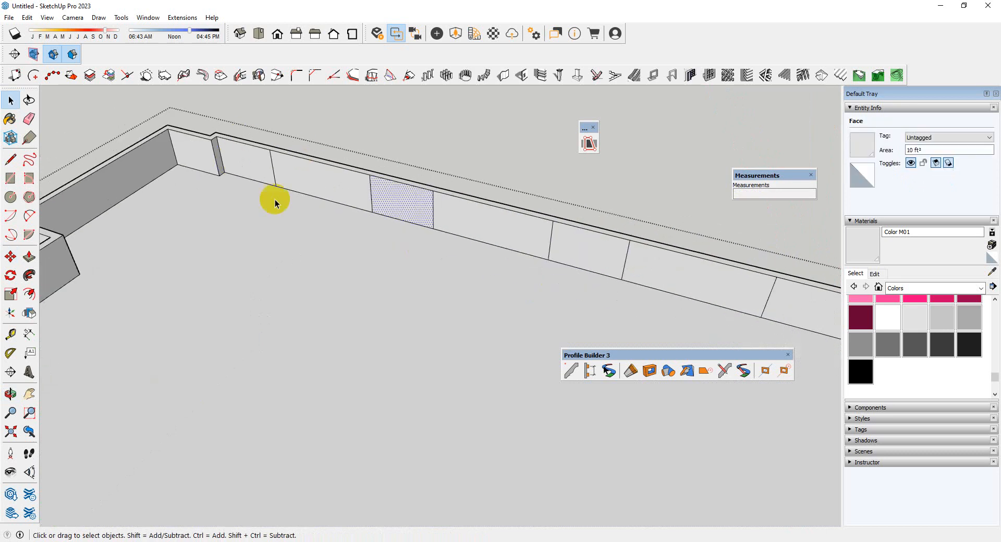
scroll(275, 203, down, 3)
scroll(494, 215, up, 4)
scroll(522, 192, up, 3)
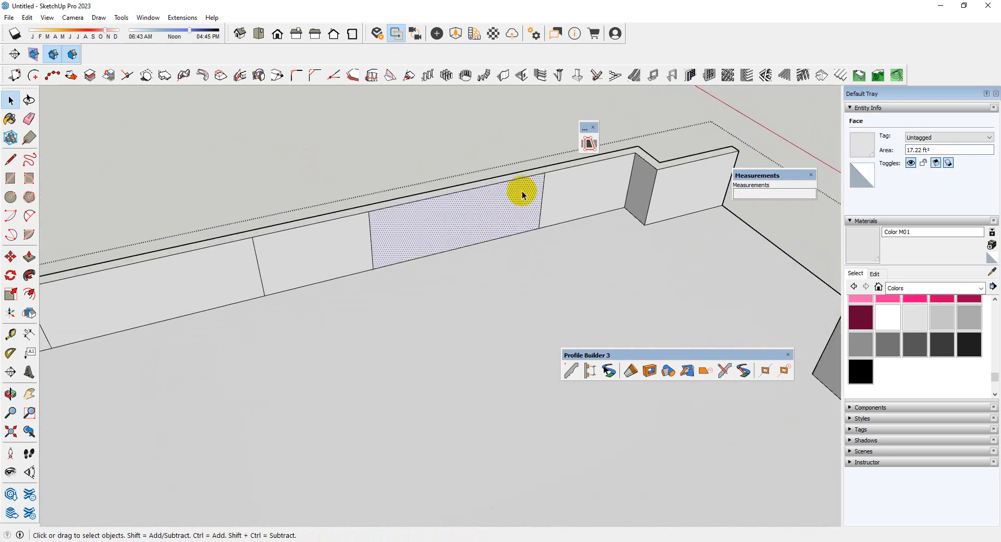
click(504, 202)
click(532, 134)
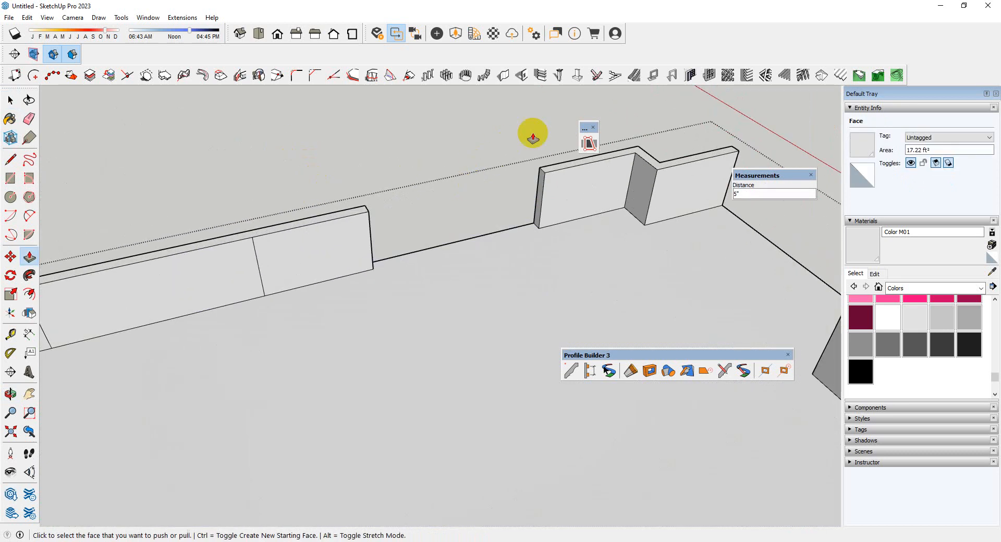
Push the middle and rear wide sections through the right-side parapet to cut the two remaining openings
scroll(531, 134, down, 2)
scroll(520, 167, down, 2)
scroll(204, 226, up, 2)
click(211, 235)
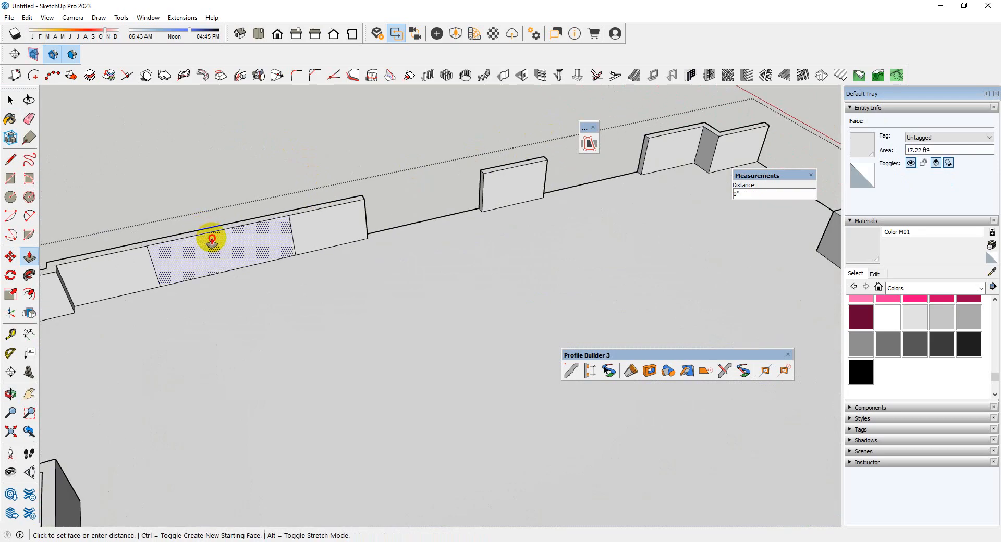
click(306, 198)
scroll(306, 197, down, 3)
scroll(205, 154, down, 2)
middle_drag(618, 178, 273, 201)
key(space)
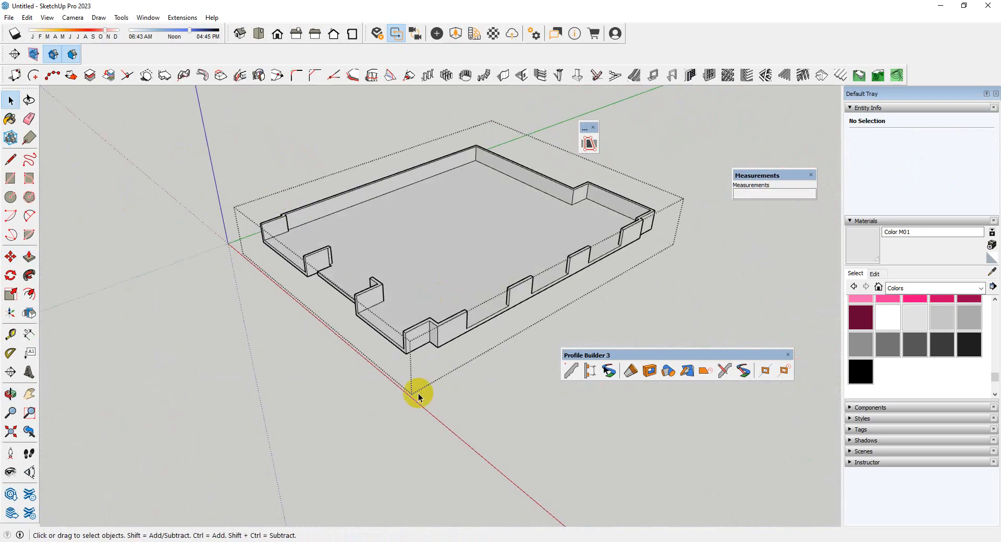
Build a Profile Builder Glass Railing assembly across the front opening of the right-side parapet
scroll(415, 385, up, 5)
middle_drag(487, 266, 297, 308)
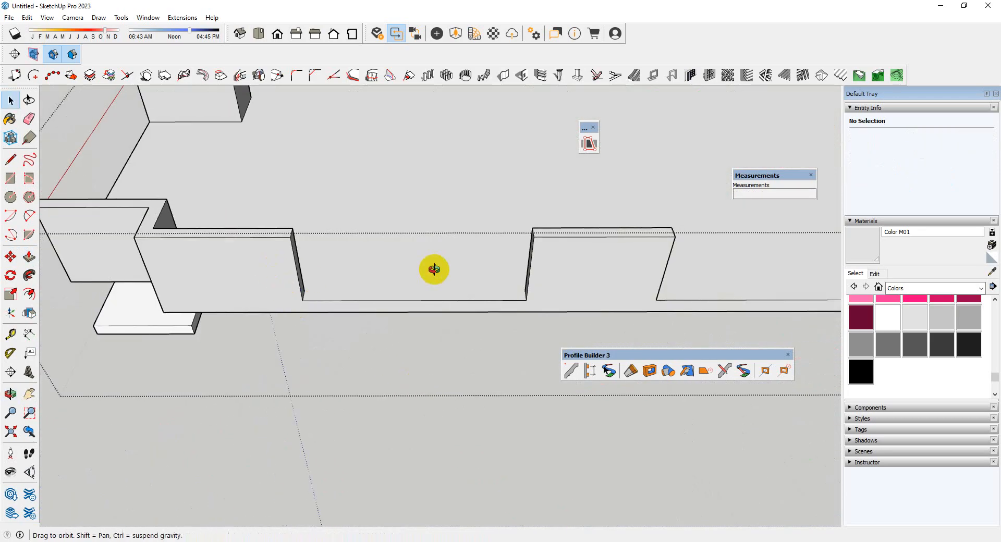
middle_drag(434, 269, 498, 286)
click(593, 371)
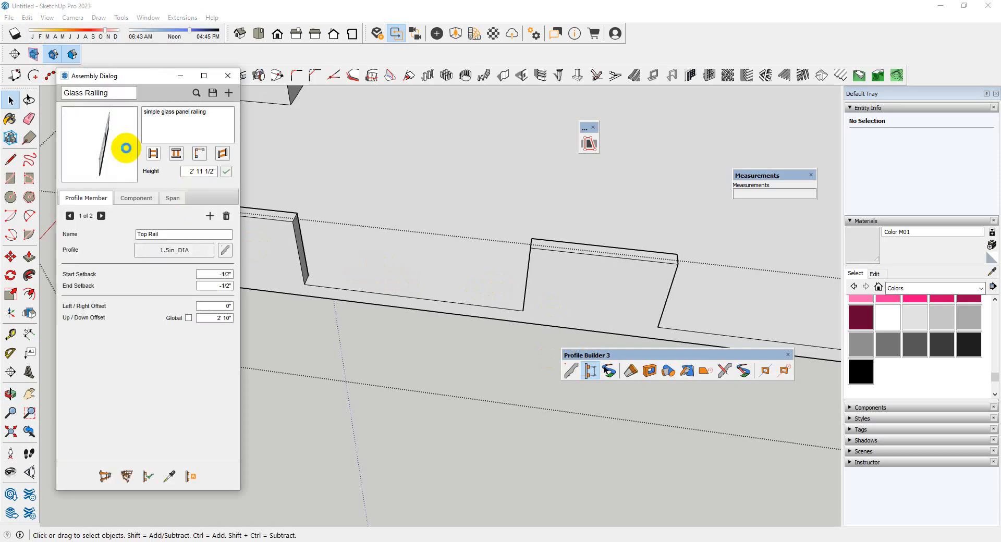
click(104, 476)
scroll(328, 264, up, 4)
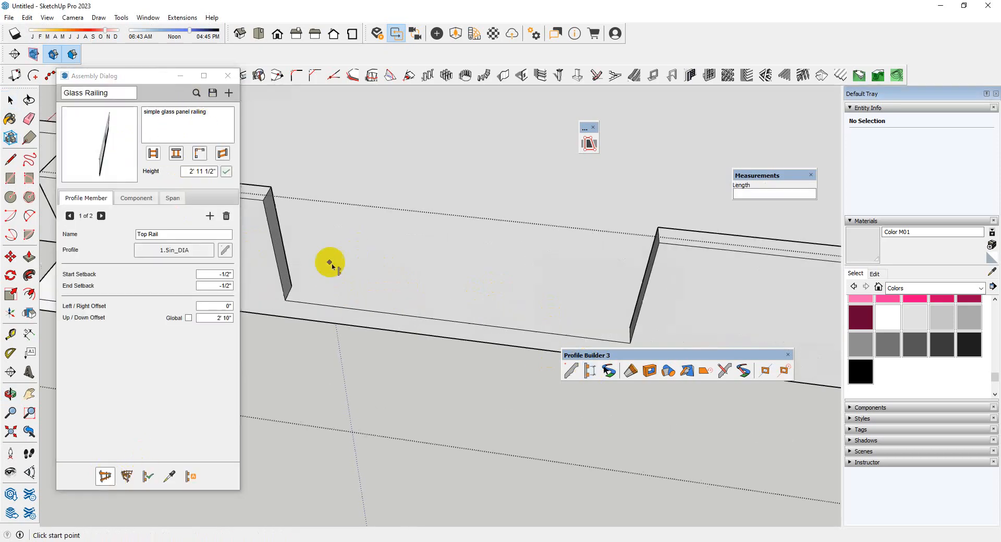
scroll(282, 302, up, 4)
scroll(305, 313, down, 5)
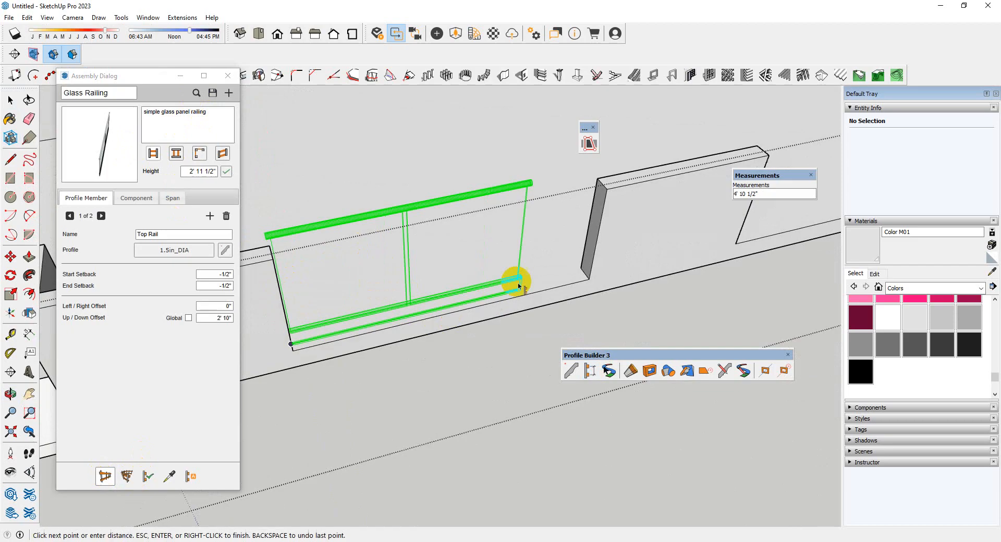
scroll(598, 273, up, 3)
click(619, 272)
key(Return)
Build a Glass Railing assembly across the middle opening of the right-side parapet
scroll(333, 307, down, 5)
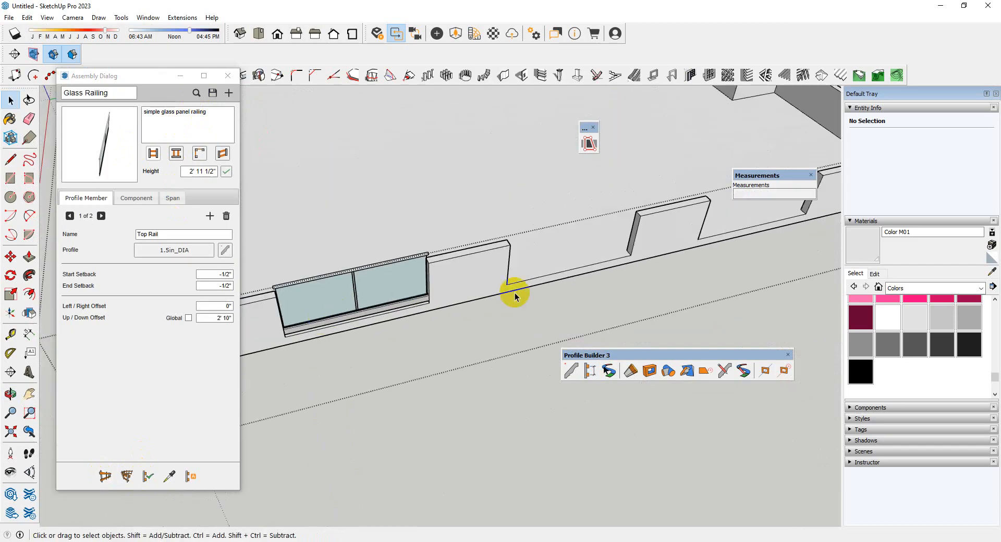
scroll(588, 267, up, 4)
middle_drag(586, 264, 424, 293)
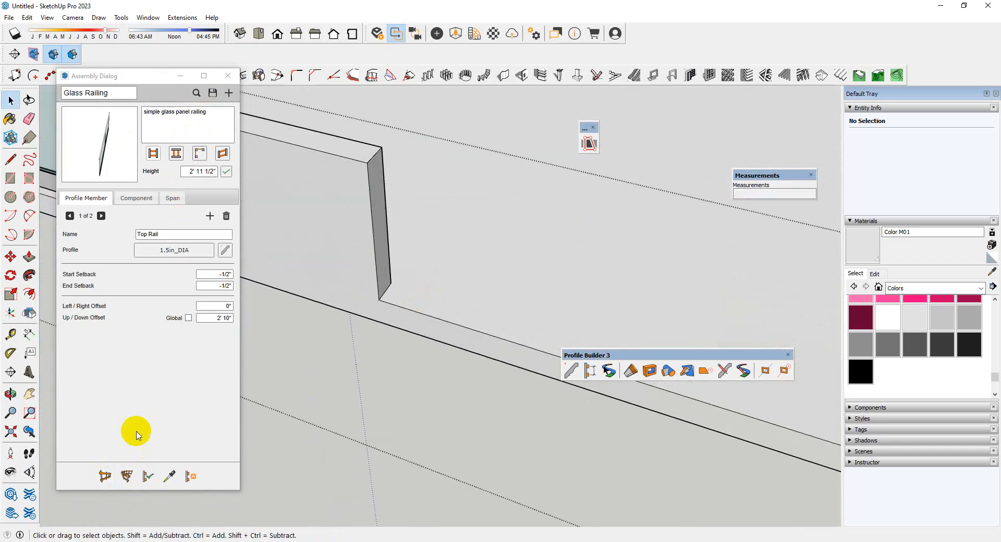
click(104, 476)
scroll(386, 295, down, 5)
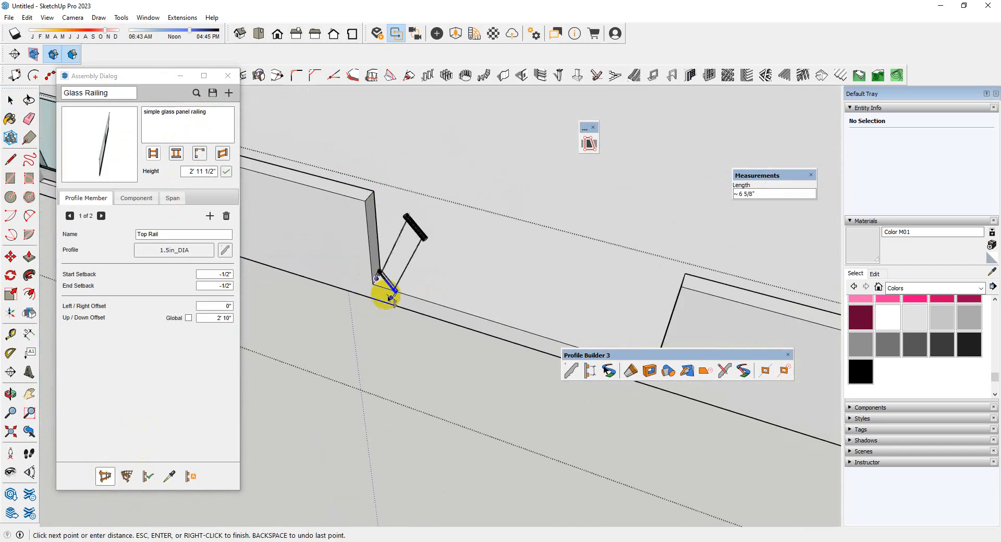
scroll(618, 256, up, 3)
click(626, 265)
key(Return)
Build a Glass Railing assembly across the rear opening of the right-side parapet
scroll(386, 326, down, 4)
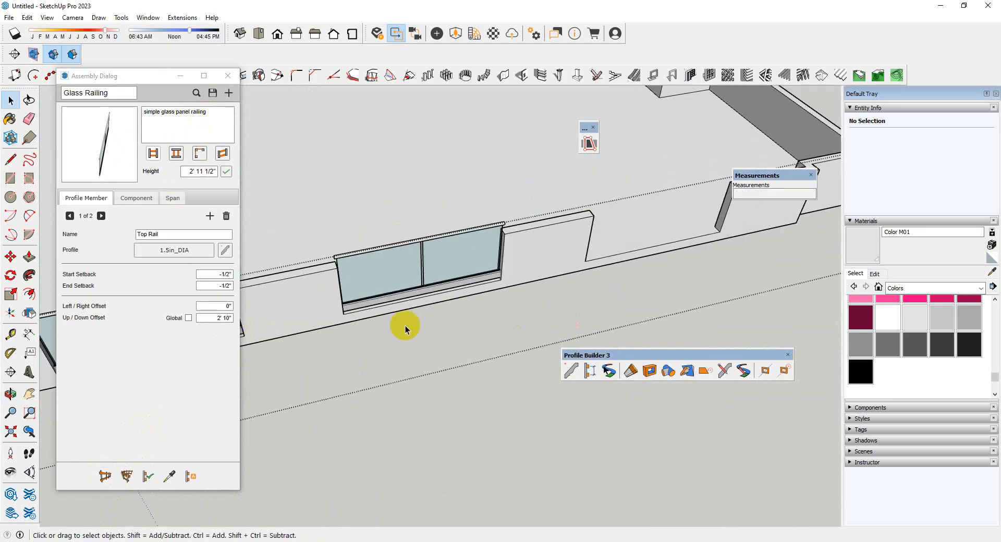
scroll(605, 260, up, 4)
middle_drag(678, 250, 435, 266)
scroll(426, 269, down, 4)
scroll(485, 313, up, 3)
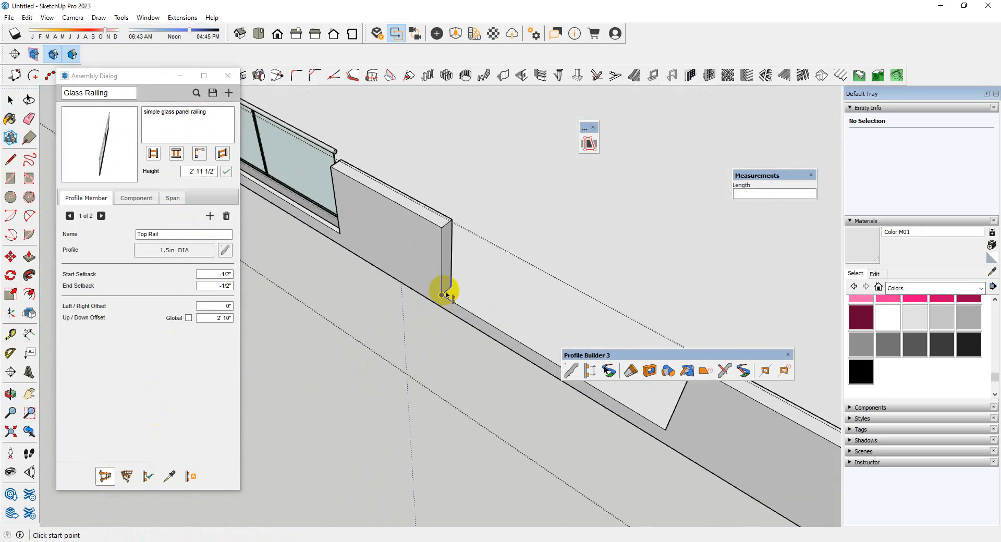
scroll(448, 293, up, 2)
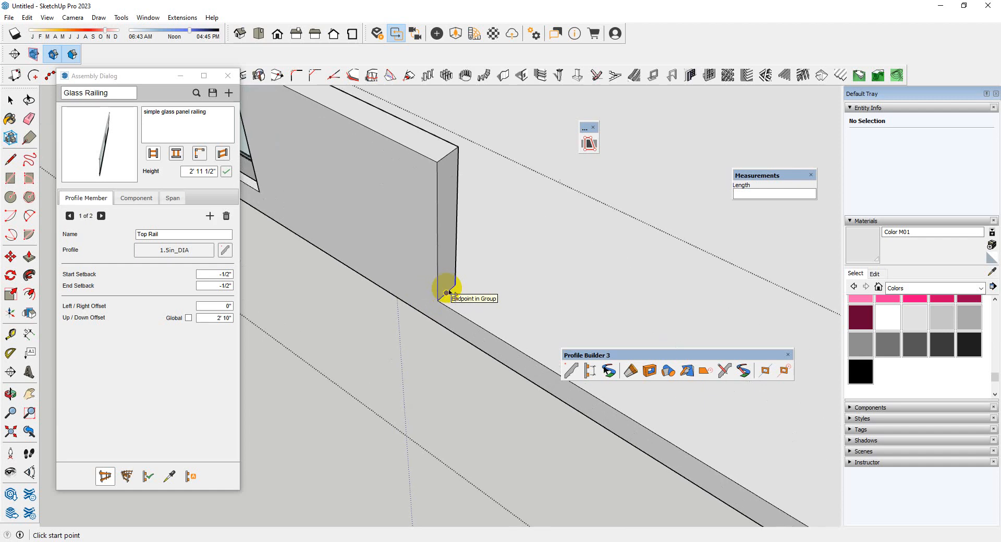
scroll(420, 278, down, 4)
middle_drag(421, 278, 704, 277)
scroll(605, 217, up, 2)
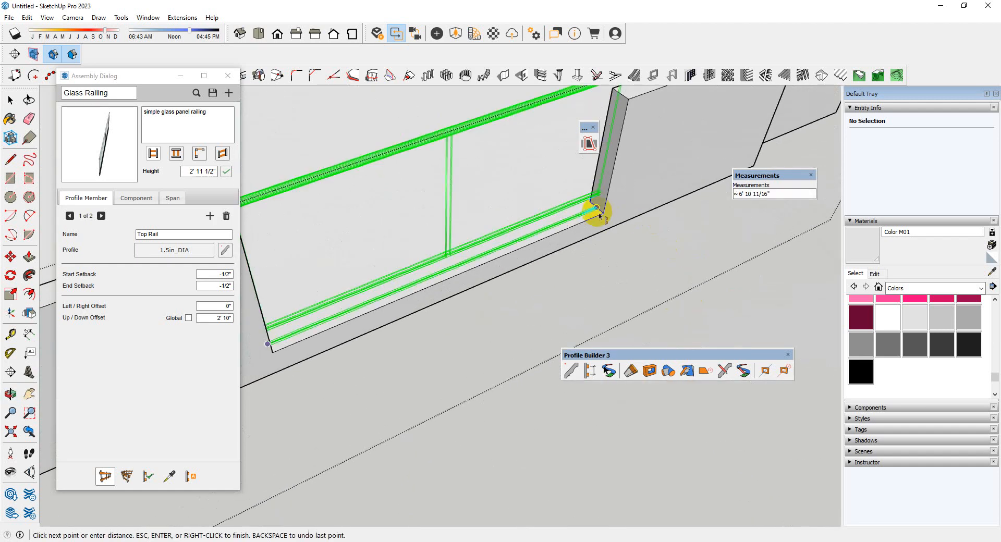
click(598, 214)
key(Return)
scroll(605, 216, down, 6)
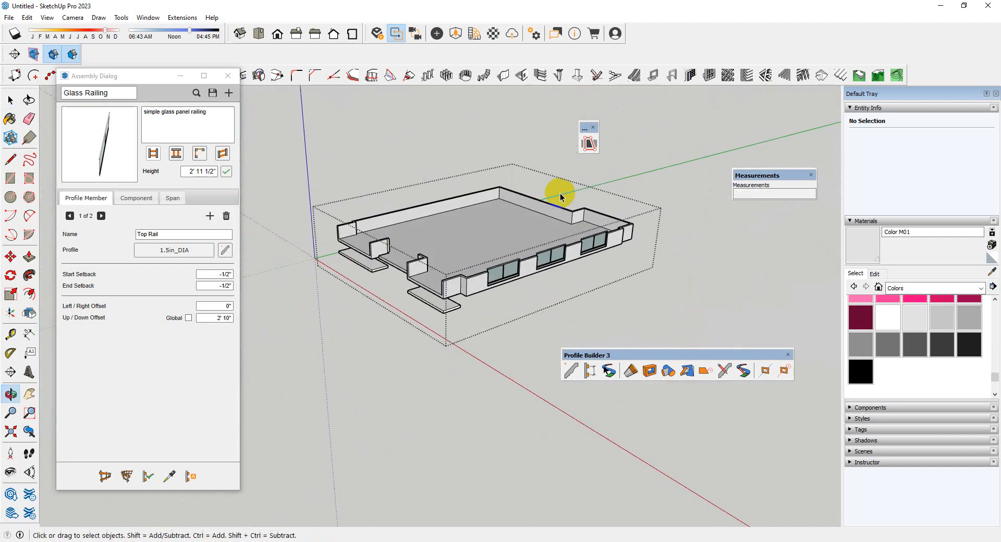
Try to scale the three right-side glass railings vertically down to the top of the parapet
scroll(485, 266, up, 3)
scroll(570, 217, up, 2)
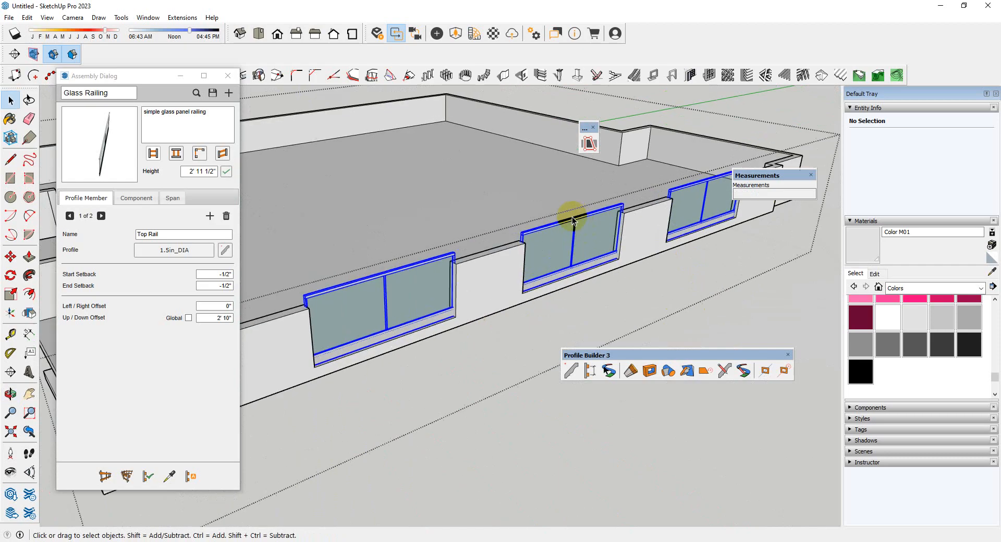
click(571, 216)
scroll(571, 216, up, 2)
key(s)
scroll(576, 216, up, 3)
click(577, 217)
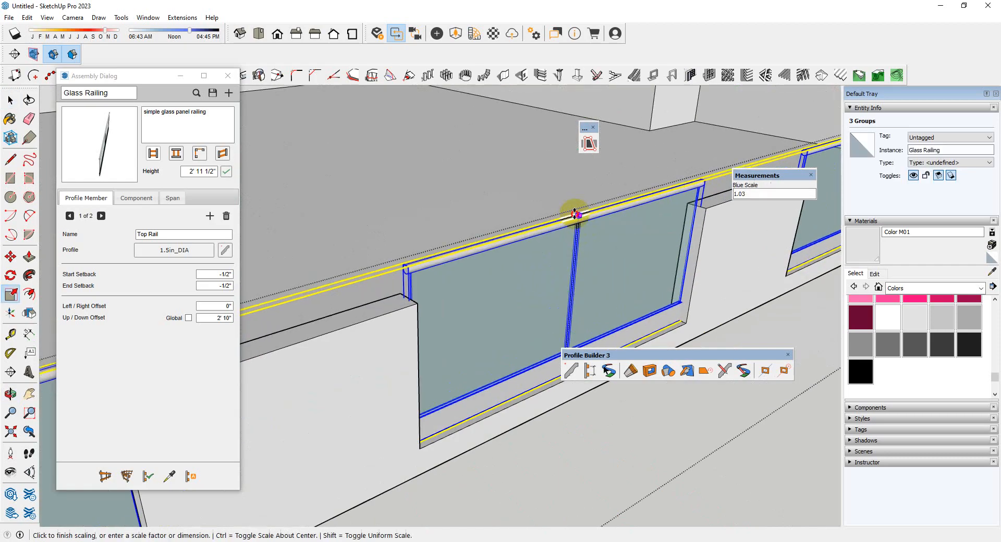
click(409, 304)
key(space)
scroll(464, 261, down, 3)
Undo the scaling of the railings and remove the railing in the rear opening
key(ctrl+z)
key(ctrl+z)
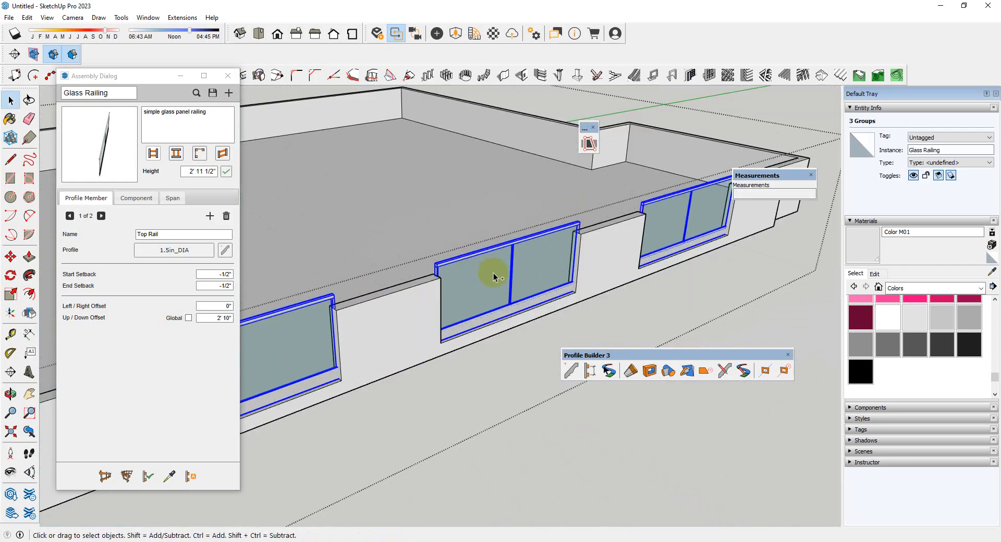
middle_drag(612, 266, 490, 261)
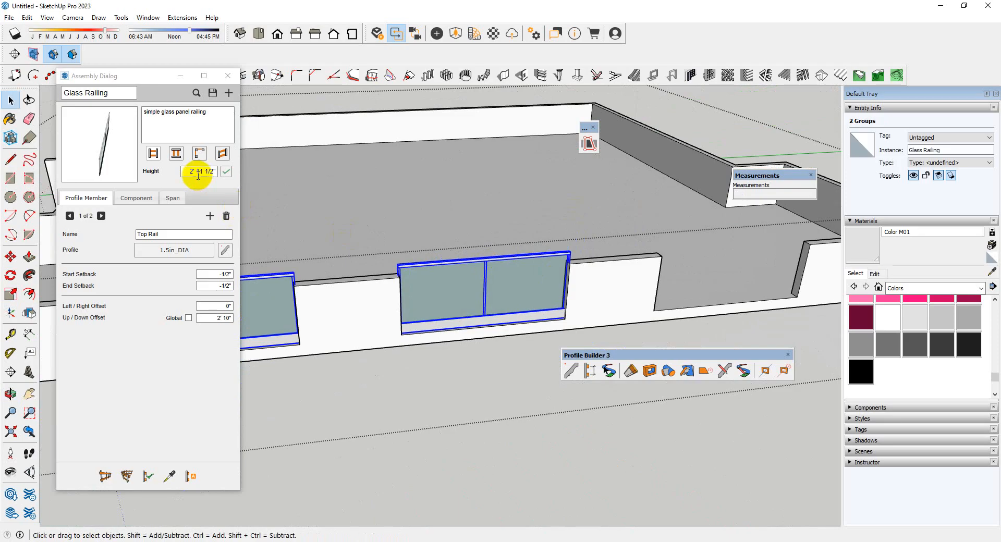
Set the Glass Railing assembly height to 2' 6" and build it across the rear opening of the right-side parapet
click(198, 173)
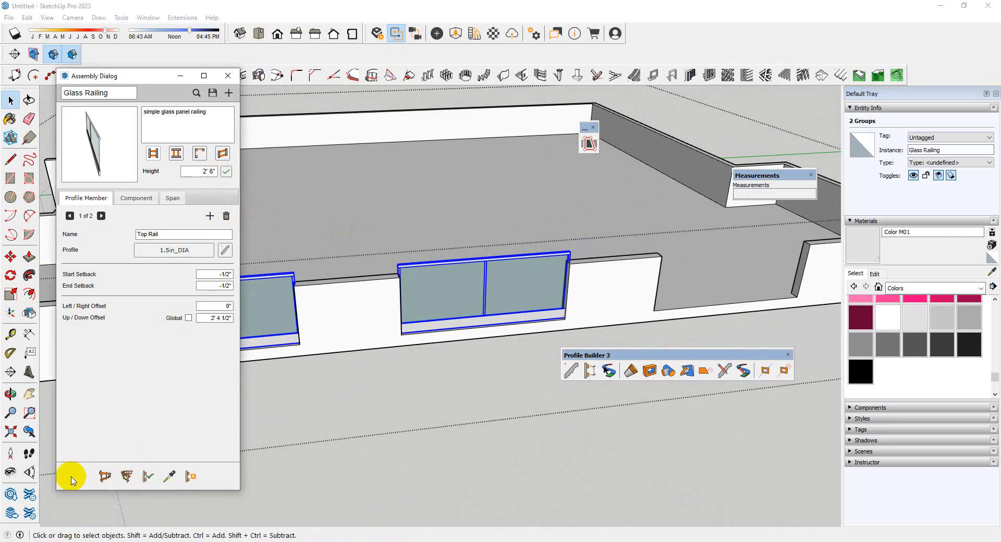
click(105, 477)
middle_drag(510, 290, 273, 268)
scroll(273, 268, down, 3)
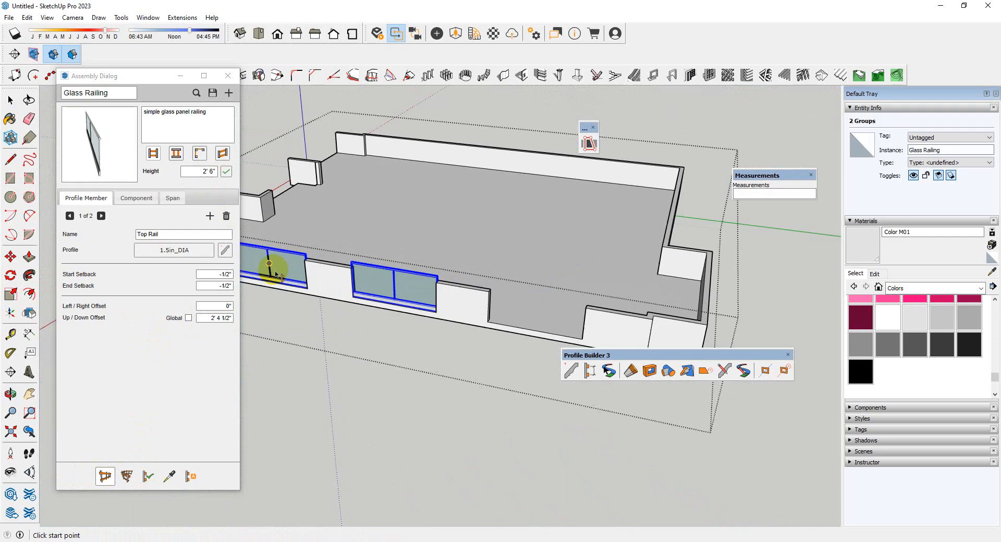
scroll(511, 298, up, 6)
scroll(507, 300, up, 4)
middle_drag(340, 227, 321, 259)
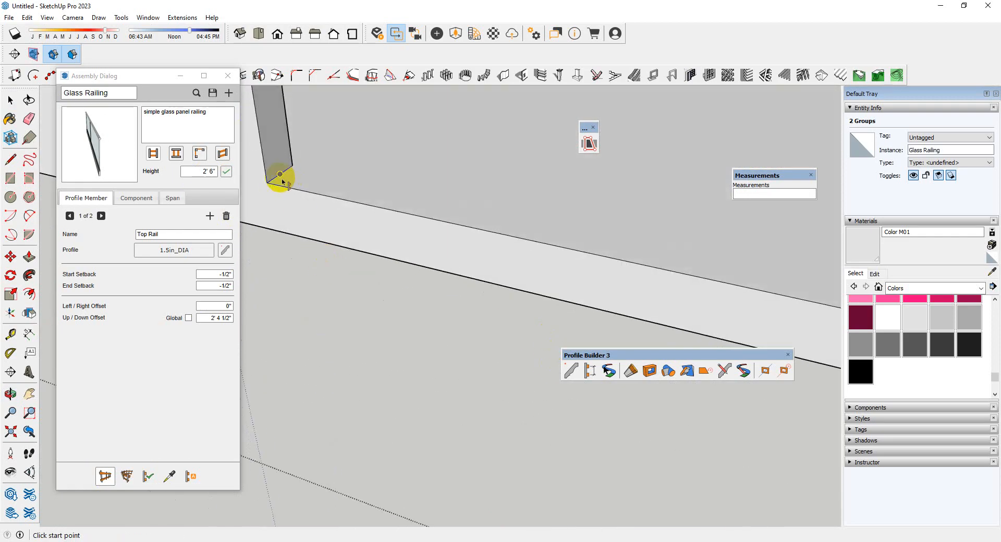
scroll(299, 205, down, 6)
middle_drag(313, 213, 508, 287)
middle_drag(391, 283, 339, 307)
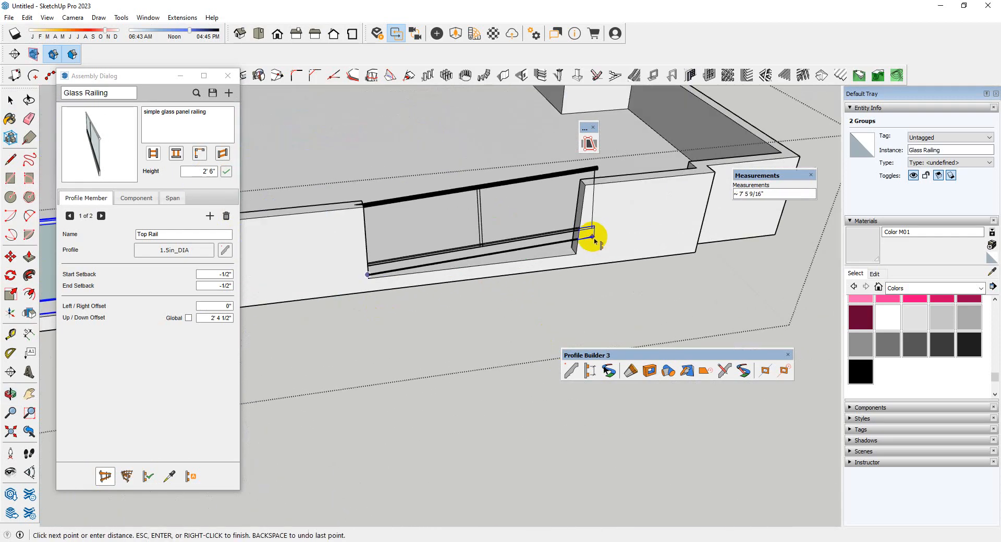
click(574, 251)
key(space)
scroll(587, 159, up, 1)
scroll(657, 270, down, 5)
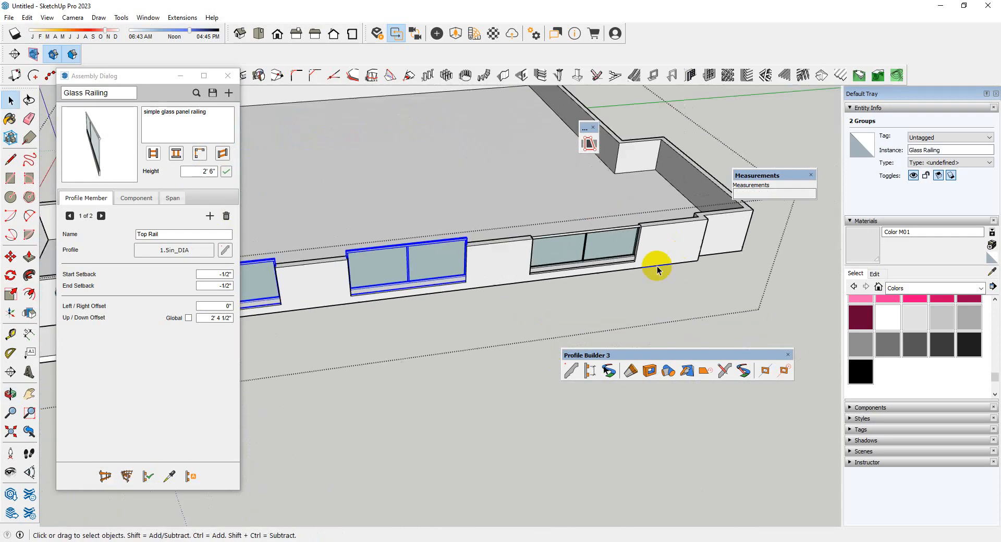
Scale the front and middle right-side glass railings vertically down to the top of the parapet
middle_drag(385, 268, 357, 241)
scroll(424, 267, up, 4)
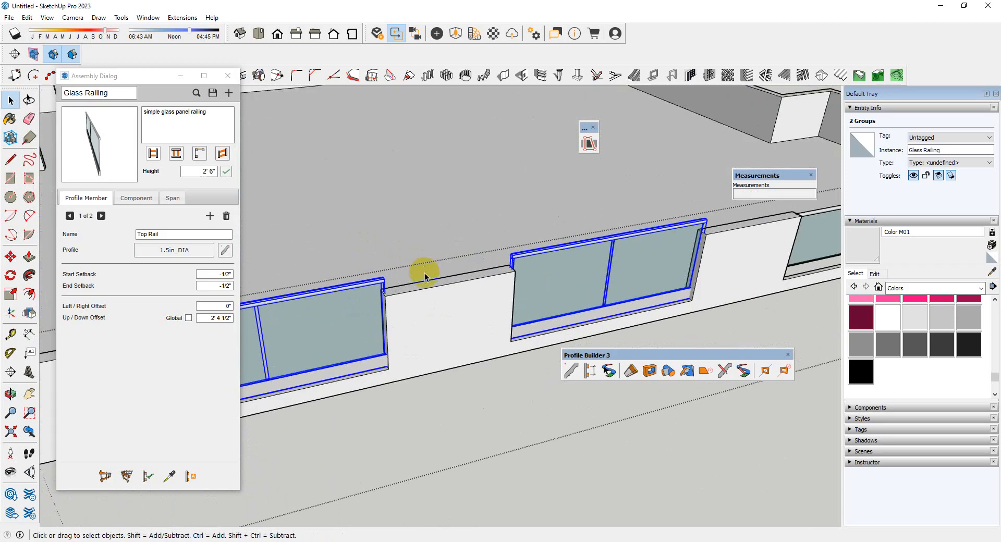
key(s)
scroll(449, 266, up, 2)
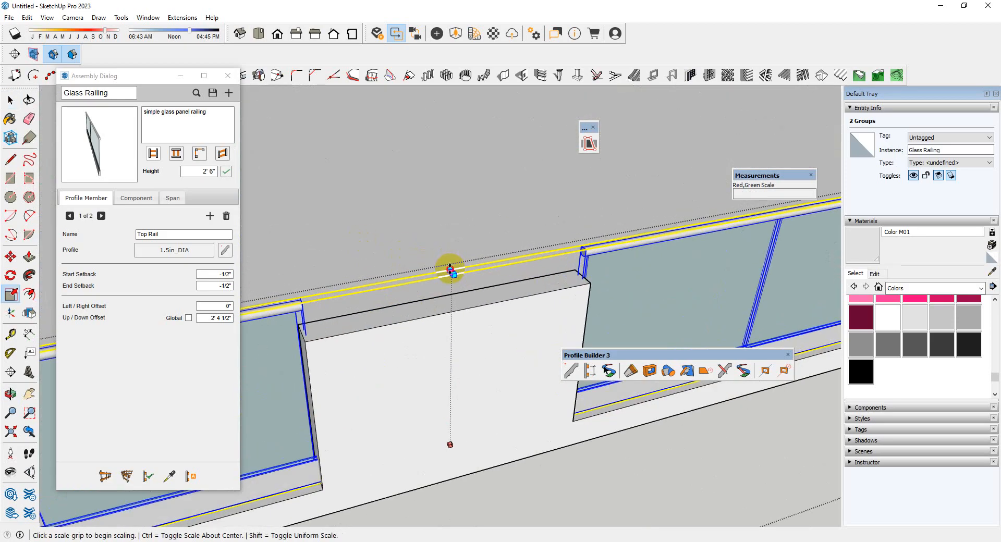
drag(450, 269, 387, 330)
scroll(432, 312, down, 5)
key(space)
click(469, 398)
scroll(459, 381, down, 1)
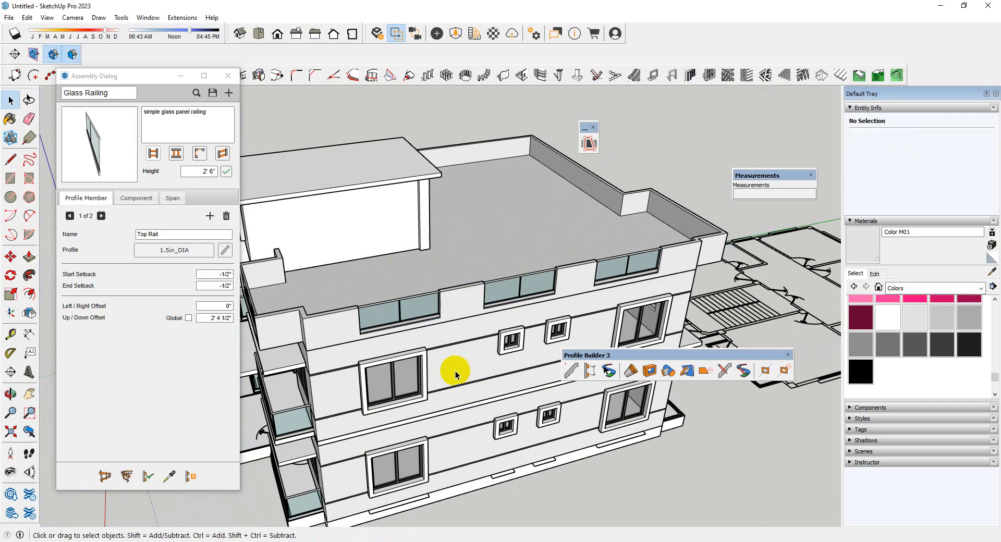
Open the roof group and paint its floor face with Marble Carrara Floor Tile from the Tile collection
middle_drag(455, 375, 541, 210)
scroll(537, 224, down, 2)
middle_drag(455, 284, 465, 469)
scroll(474, 262, up, 4)
middle_drag(472, 266, 449, 332)
double_click(486, 277)
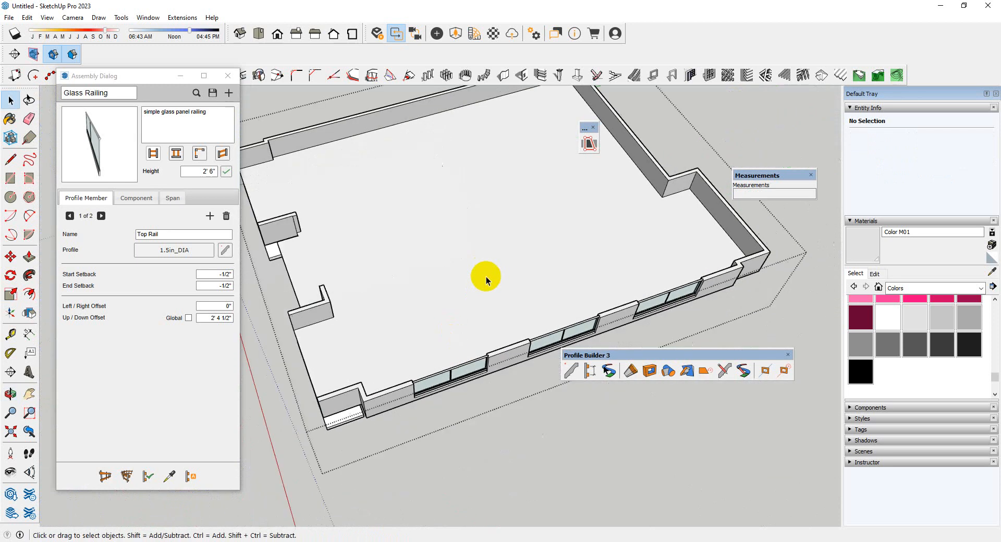
scroll(485, 282, down, 3)
middle_drag(485, 281, 480, 266)
scroll(471, 272, up, 3)
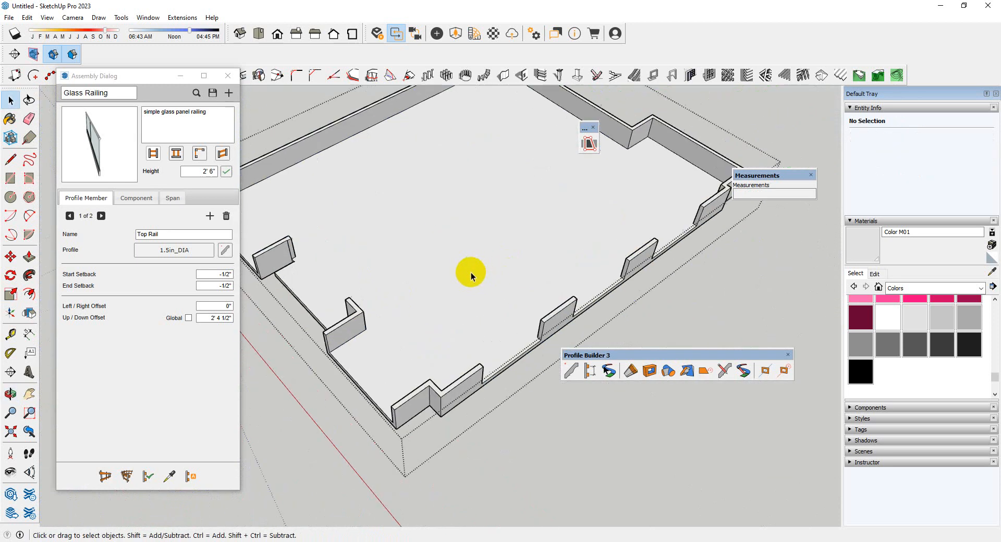
click(496, 284)
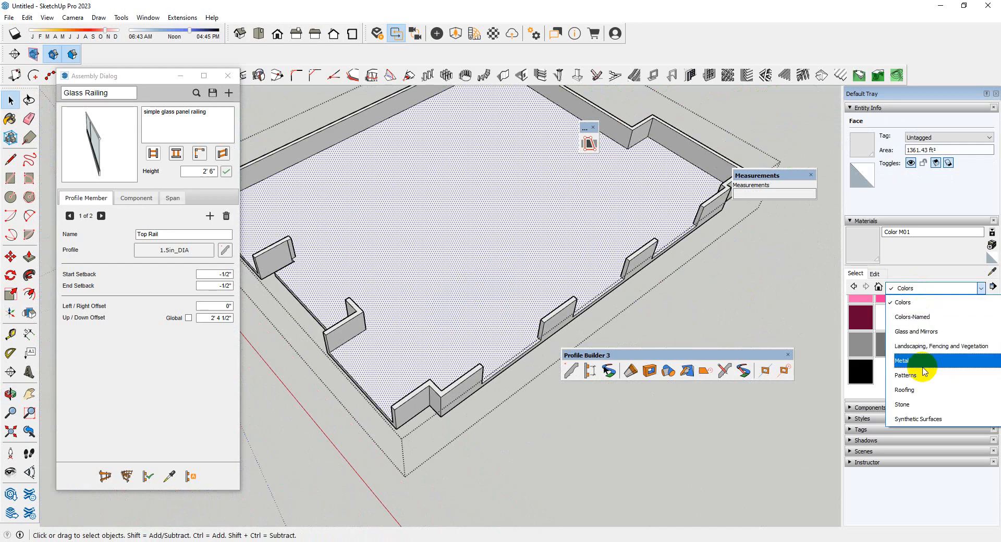
click(925, 347)
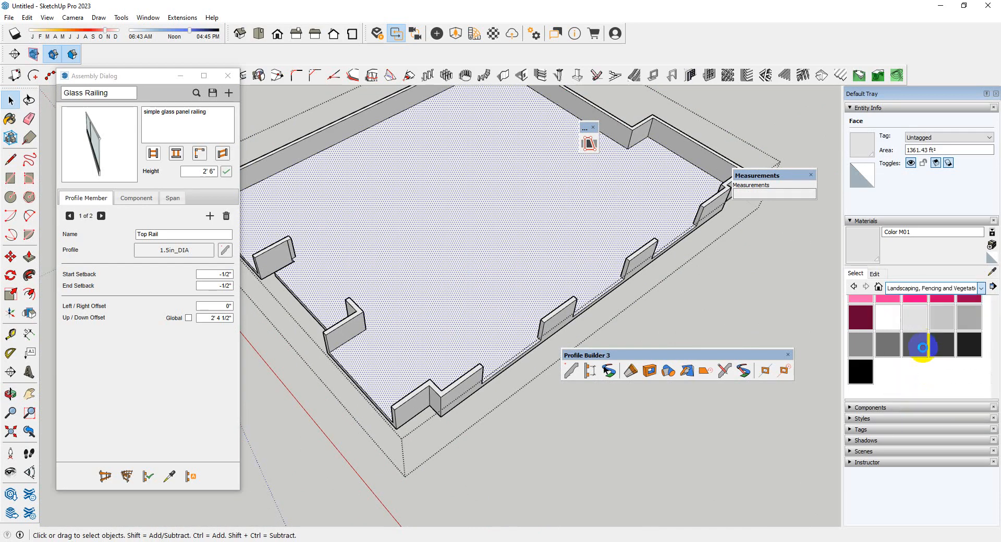
click(925, 289)
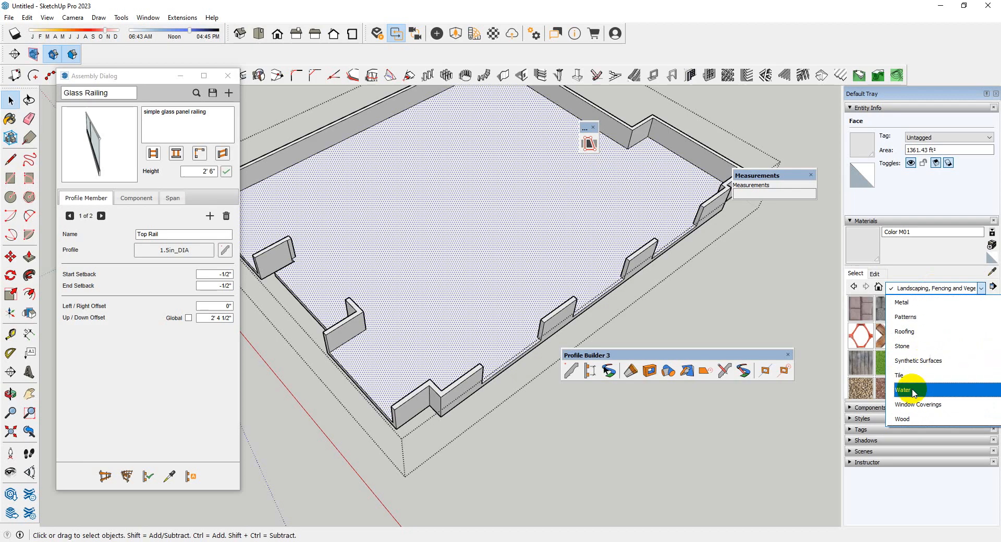
click(911, 377)
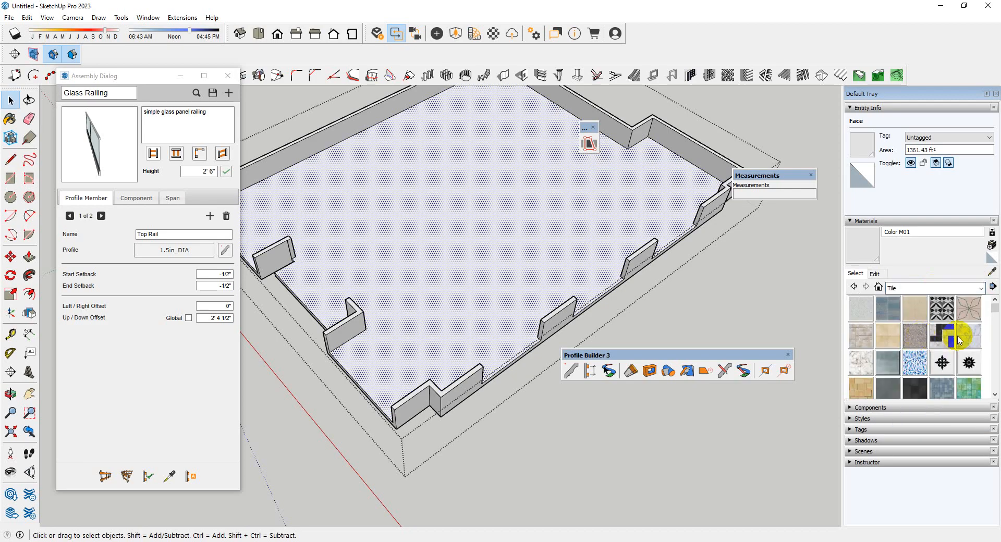
middle_drag(498, 323, 489, 300)
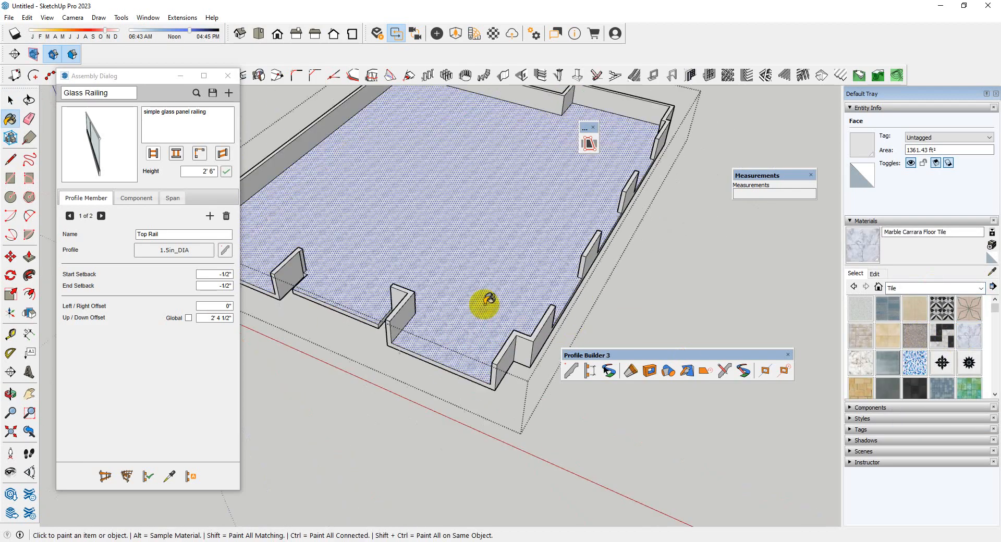
middle_drag(547, 449, 443, 326)
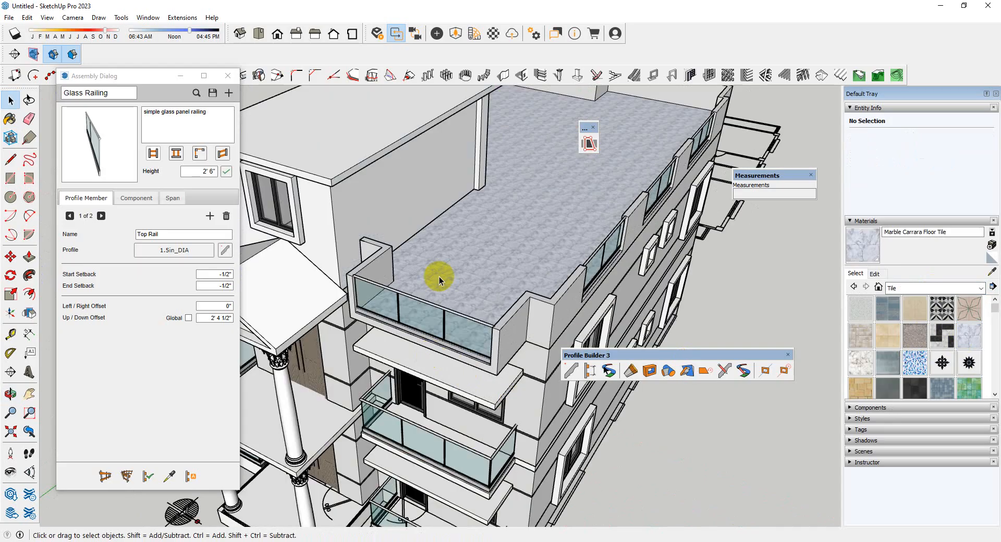
Paint the top face of the first-floor slab, including the balcony areas, with Marble Carrara Floor Tile
scroll(439, 281, down, 3)
middle_drag(439, 280, 468, 359)
scroll(469, 360, up, 3)
scroll(454, 429, up, 8)
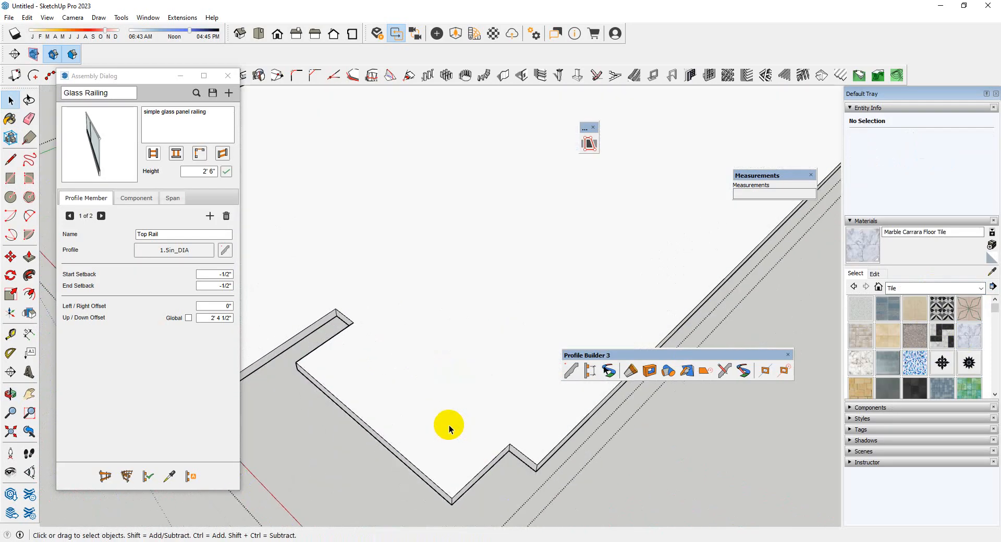
scroll(449, 428, down, 5)
click(473, 355)
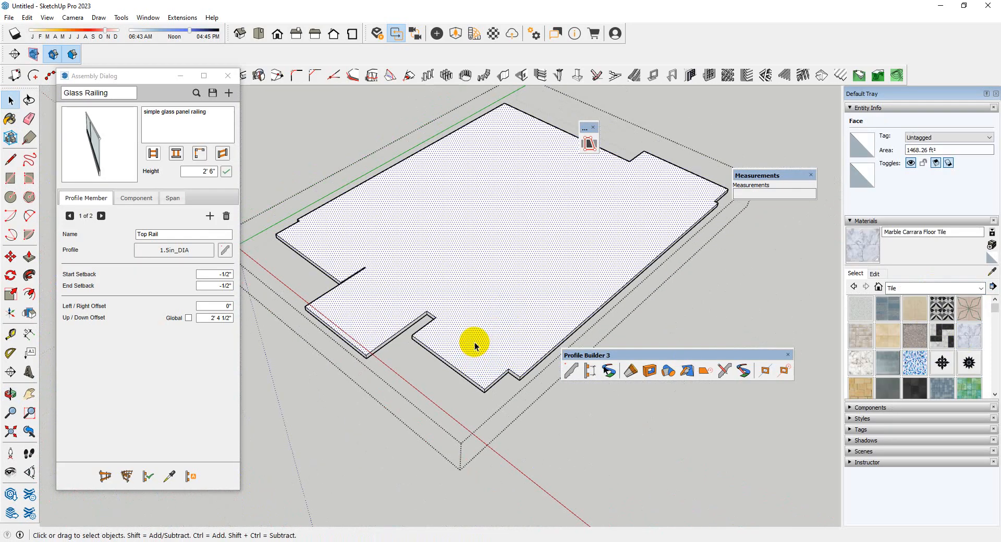
key(b)
click(475, 341)
key(space)
scroll(476, 341, down, 2)
click(502, 451)
Open the ground-floor slab group and paint its top face with Marble Carrara Floor Tile
scroll(476, 422, up, 3)
click(441, 455)
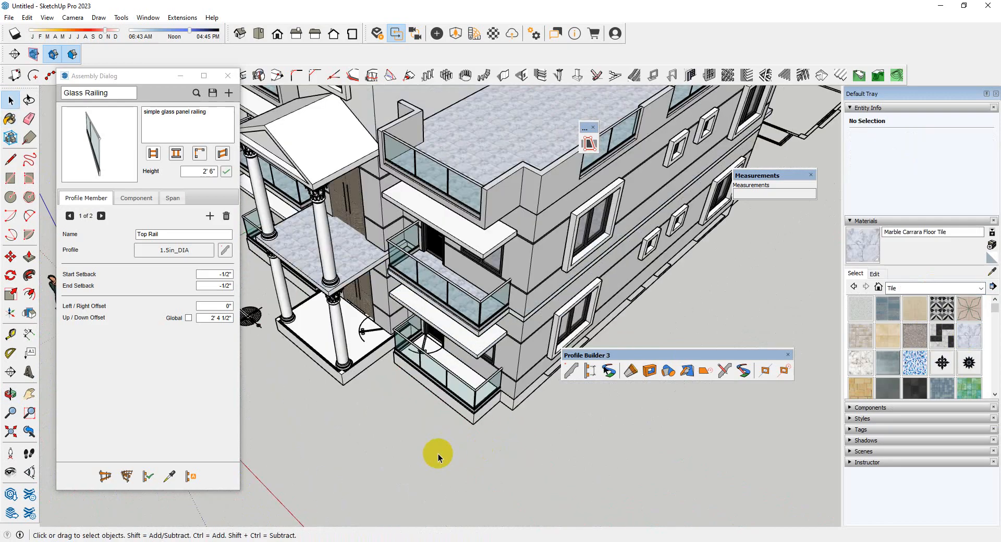
scroll(476, 357, up, 8)
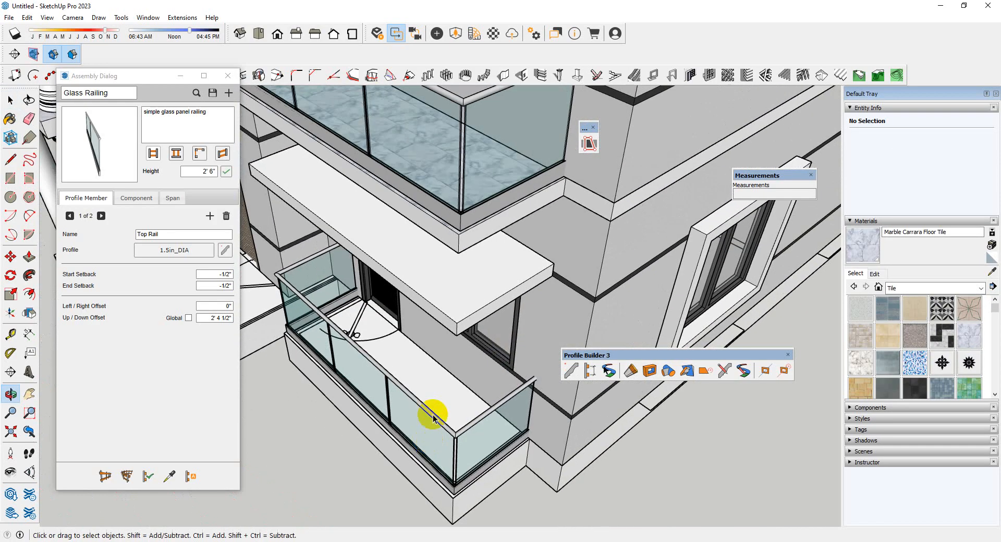
double_click(444, 396)
triple_click(505, 367)
scroll(506, 367, down, 3)
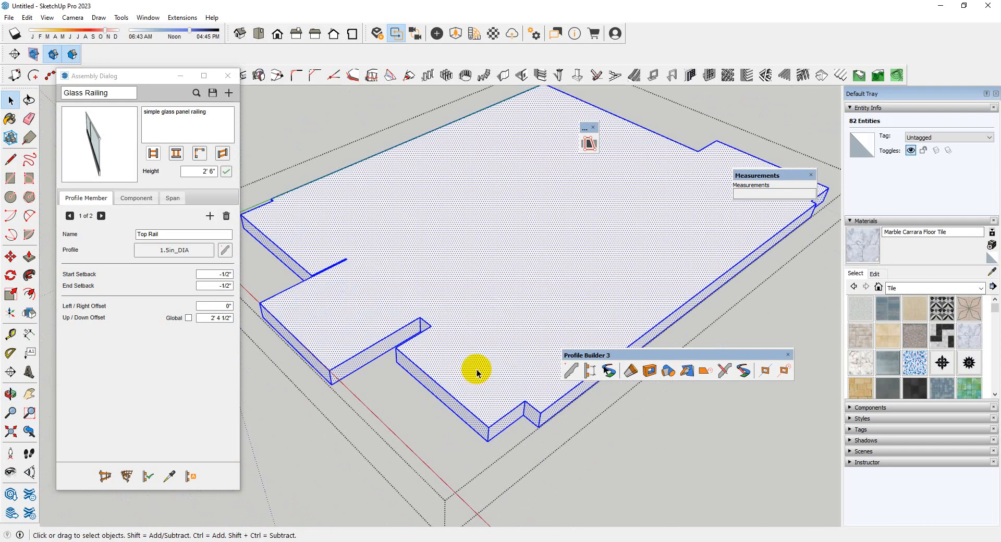
scroll(478, 373, up, 1)
click(480, 374)
scroll(476, 320, down, 3)
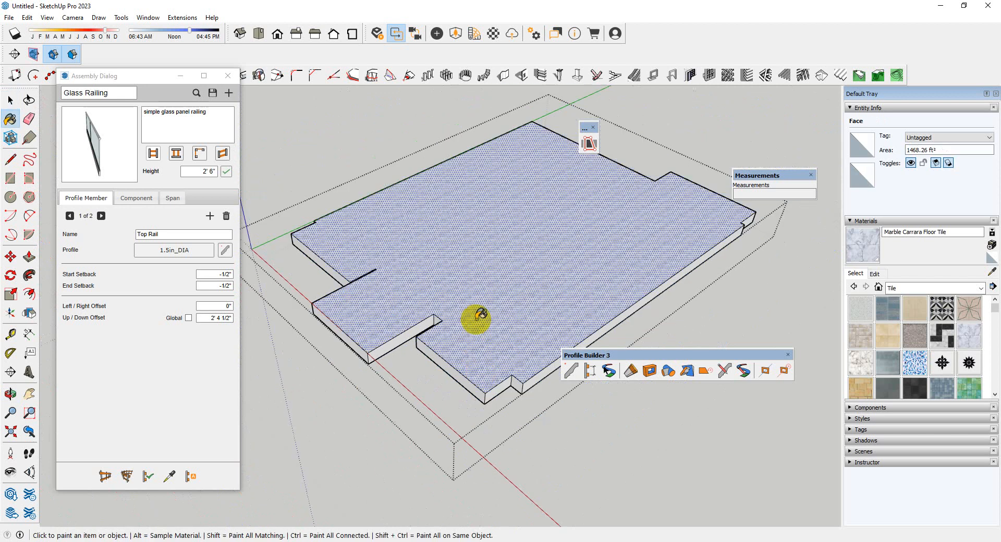
key(space)
click(543, 492)
mouse_move(542, 492)
middle_down()
mouse_move(539, 365)
mouse_move(526, 342)
middle_up()
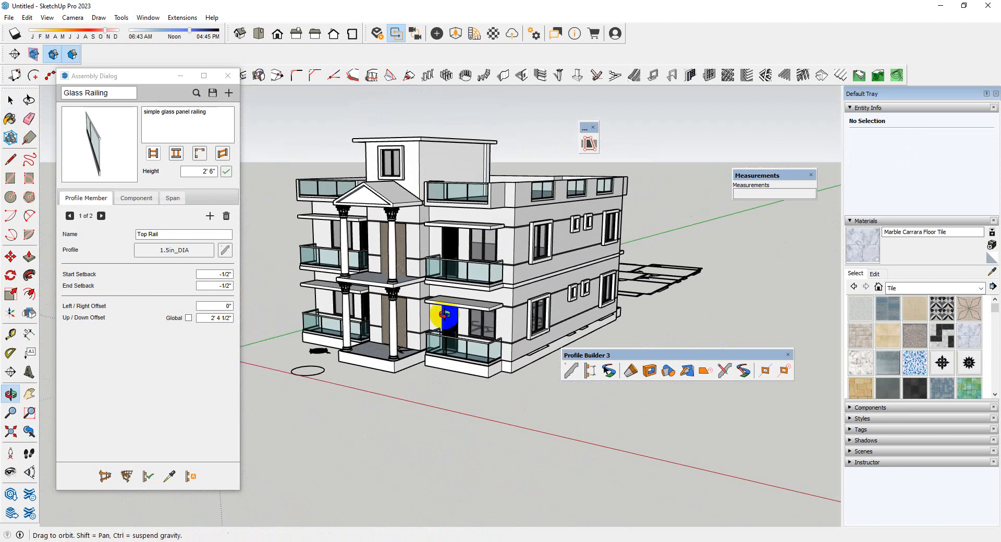
middle_drag(440, 328, 785, 425)
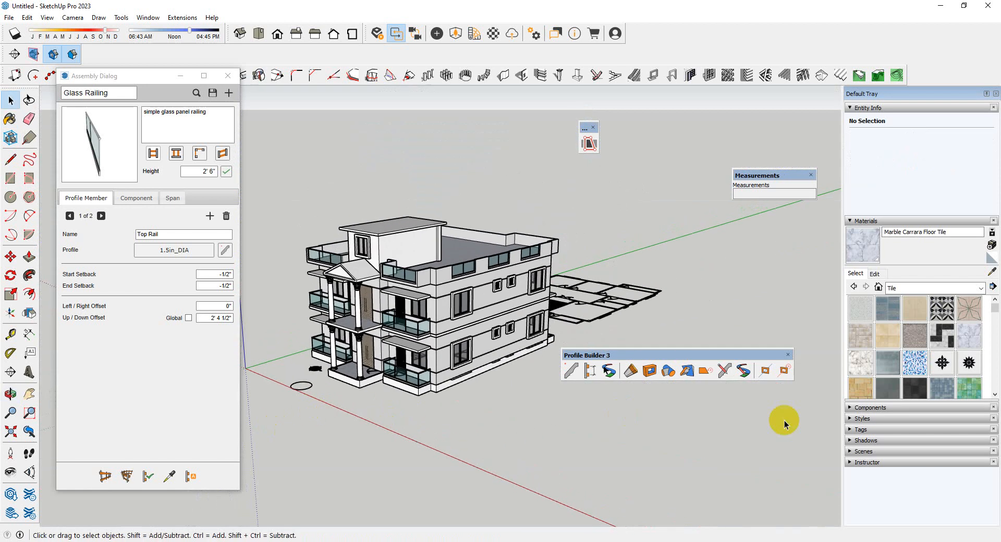
scroll(405, 417, up, 8)
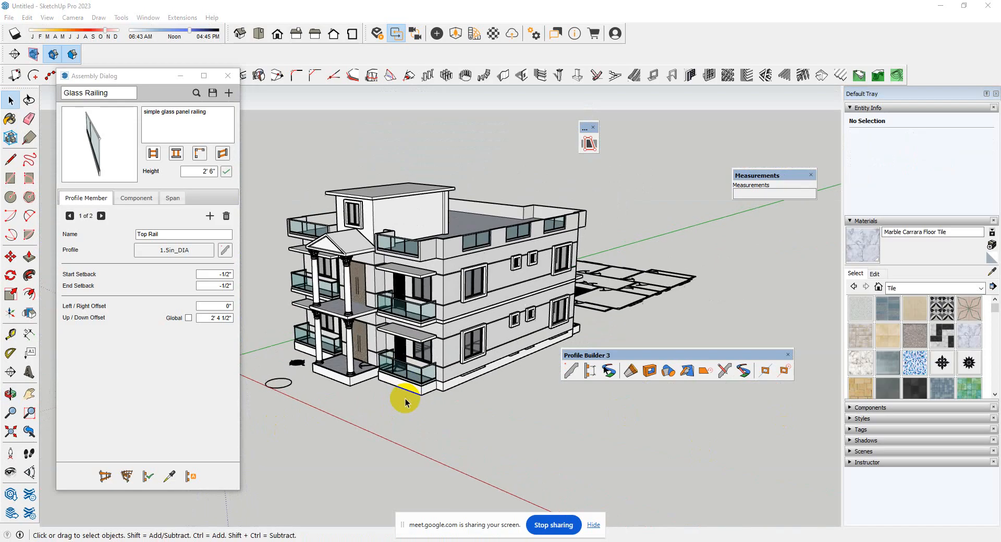
middle_drag(434, 347, 496, 470)
scroll(491, 424, down, 4)
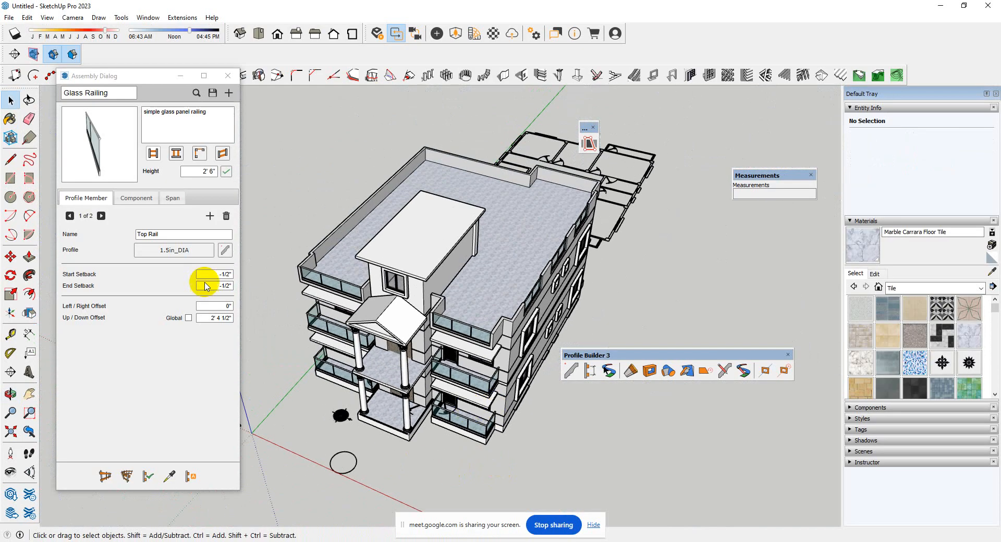
Close the Glass Railing assembly settings without saving the current assembly
click(224, 76)
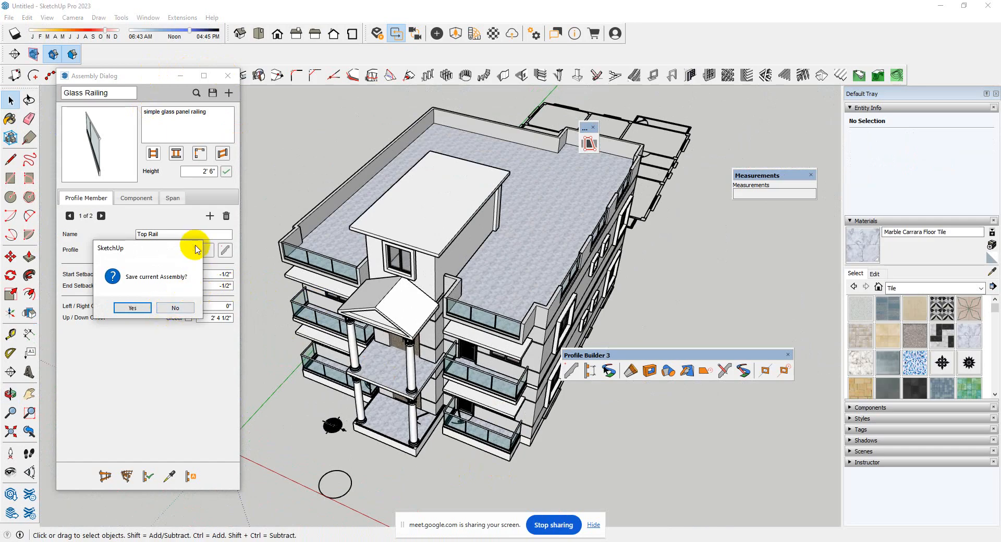
click(175, 308)
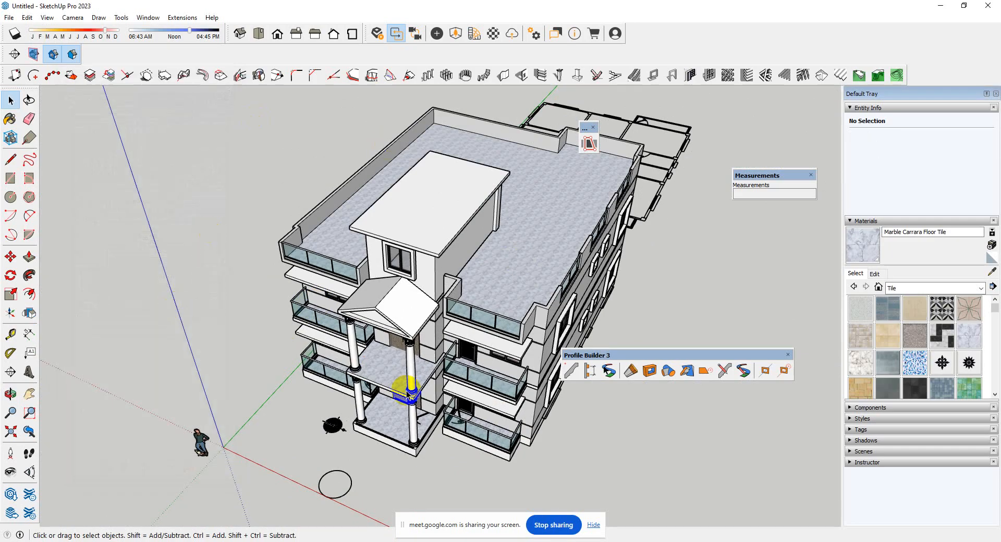
Move the two stacked Corinthian columns on the portico's left side slightly inward from the slab edge
scroll(406, 390, up, 10)
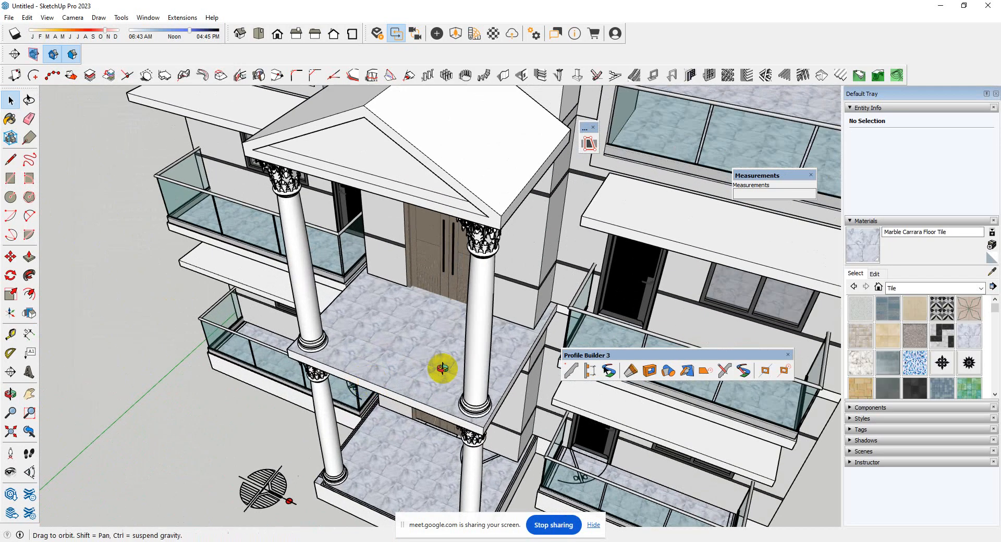
middle_drag(441, 369, 572, 398)
scroll(533, 498, up, 3)
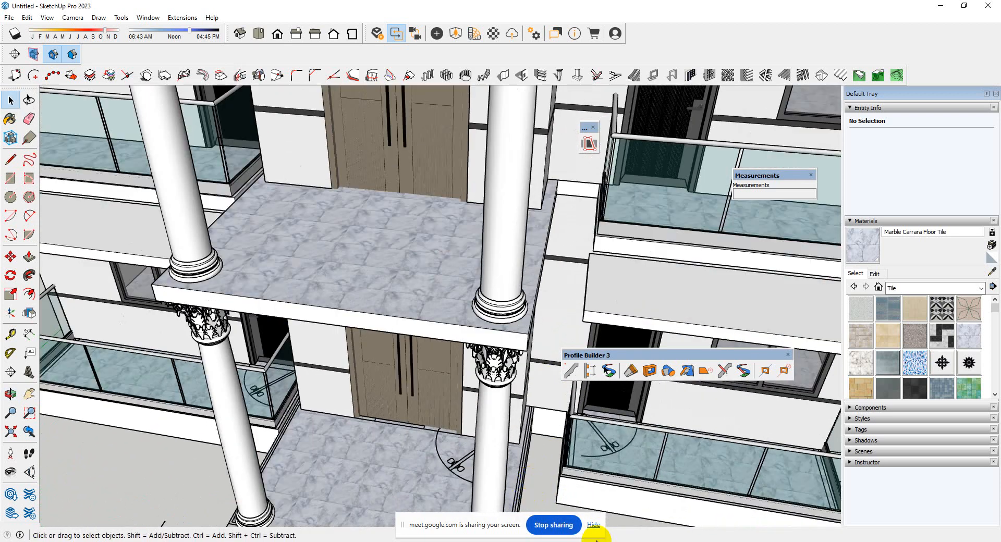
scroll(488, 291, down, 3)
middle_drag(320, 273, 532, 309)
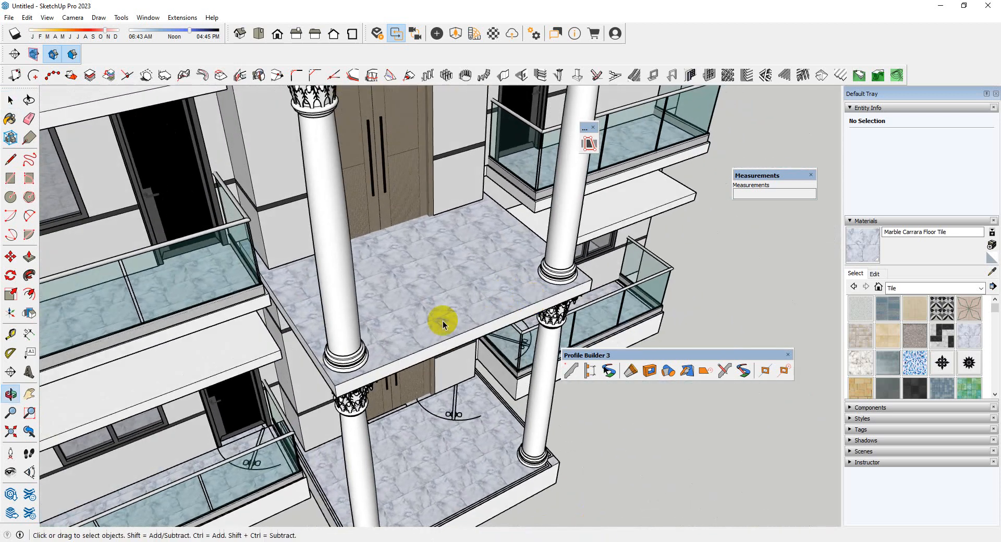
scroll(443, 313, up, 3)
scroll(463, 189, down, 3)
scroll(486, 316, up, 3)
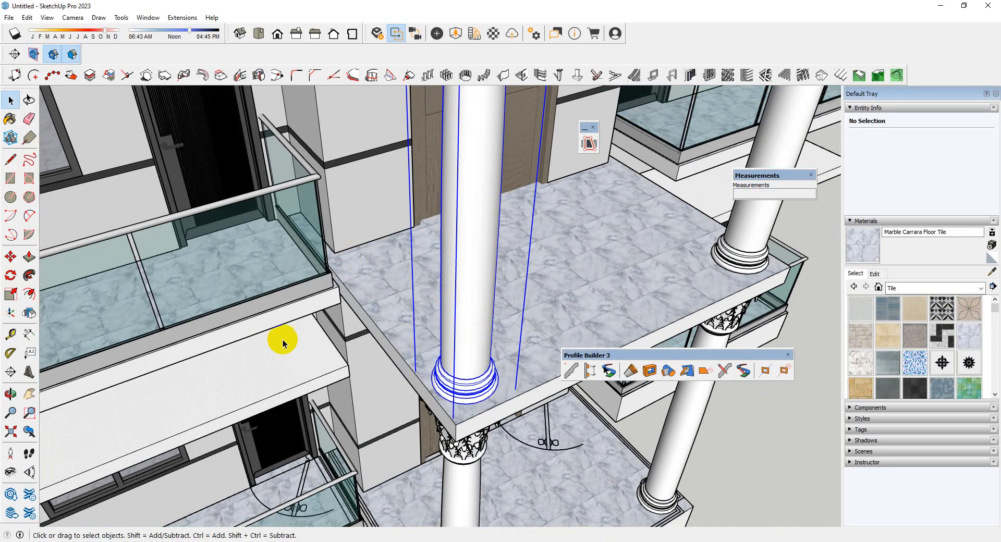
scroll(282, 344, down, 2)
scroll(378, 358, up, 4)
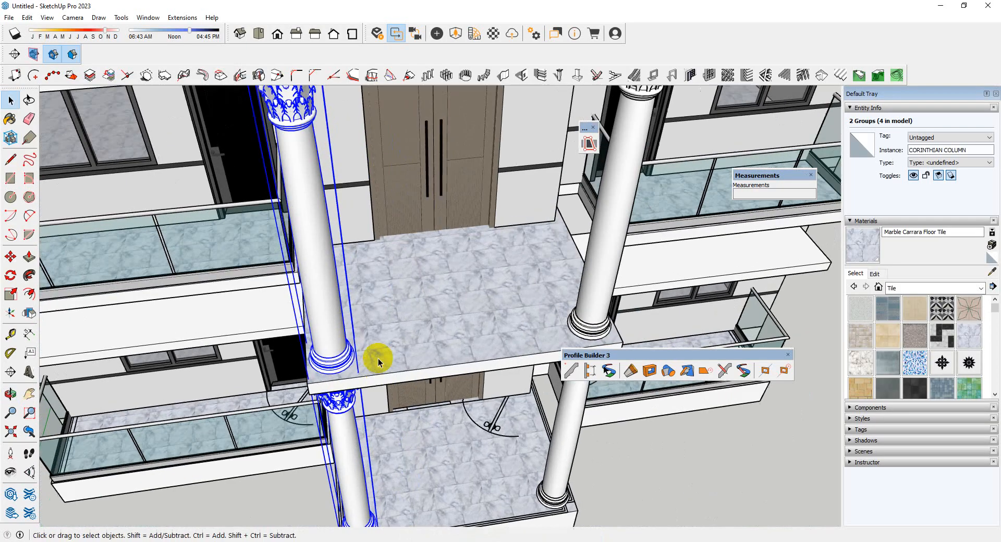
key(m)
click(365, 361)
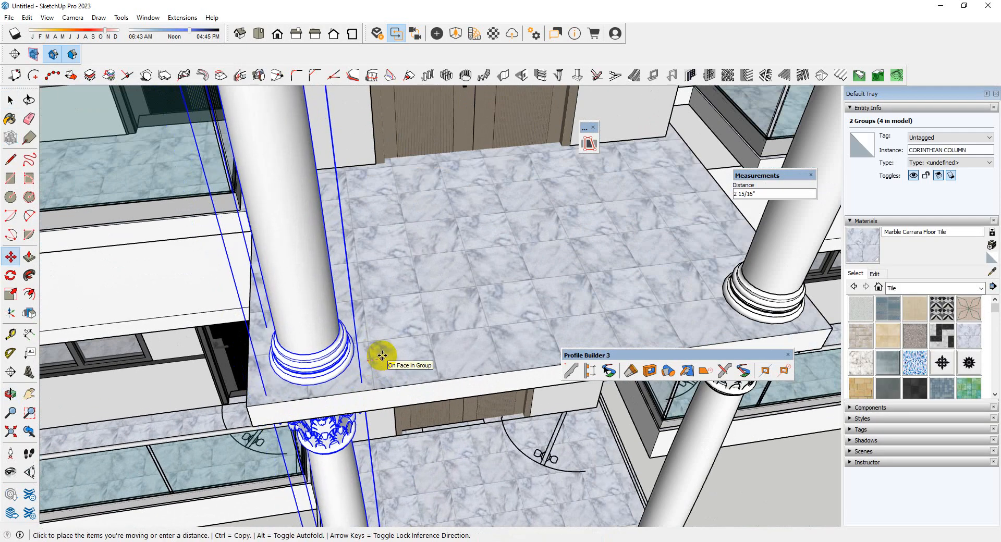
key(Return)
Move the two stacked Corinthian columns on the portico's right side 3" inward from the slab edge
scroll(279, 357, down, 3)
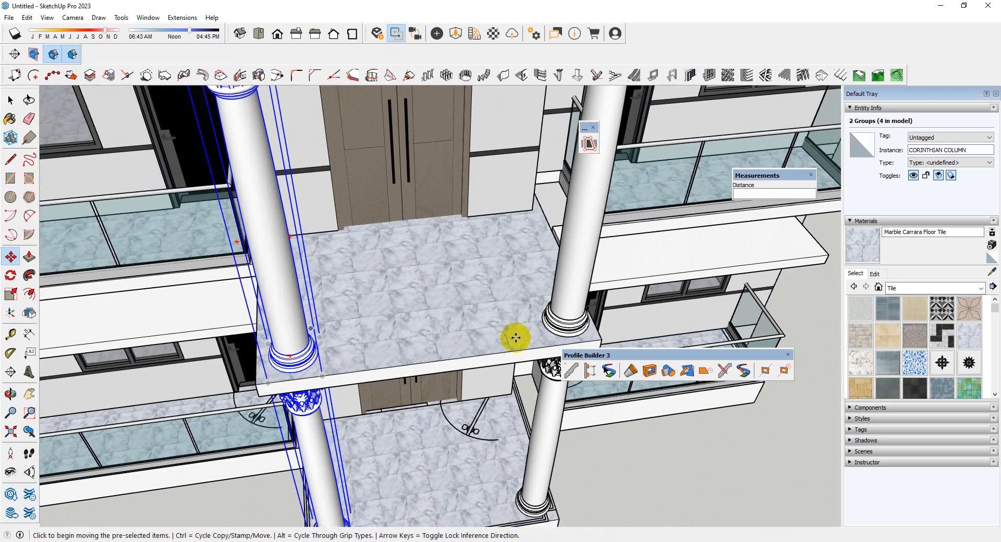
scroll(547, 329, up, 2)
key(space)
click(567, 320)
ctrl+click(541, 386)
scroll(518, 334, up, 3)
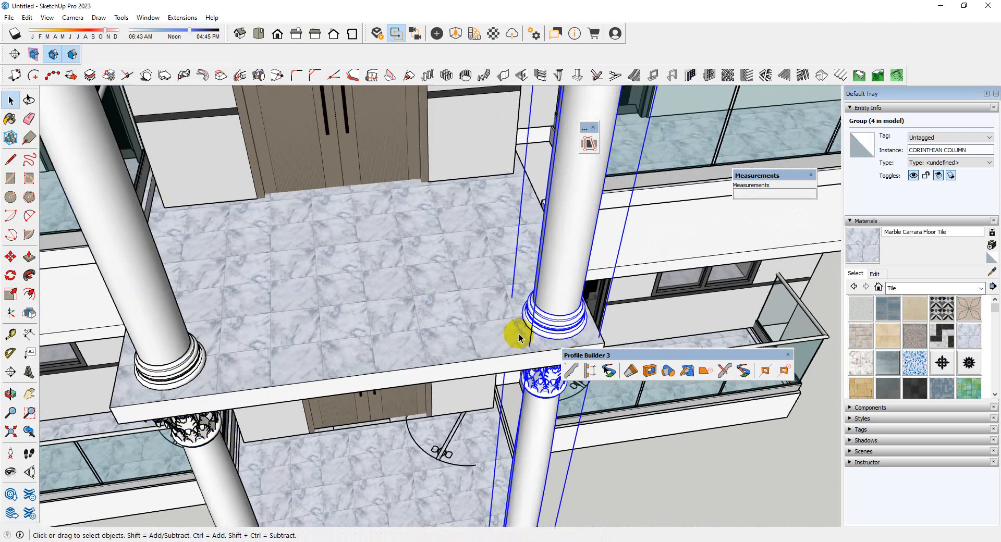
key(m)
click(504, 337)
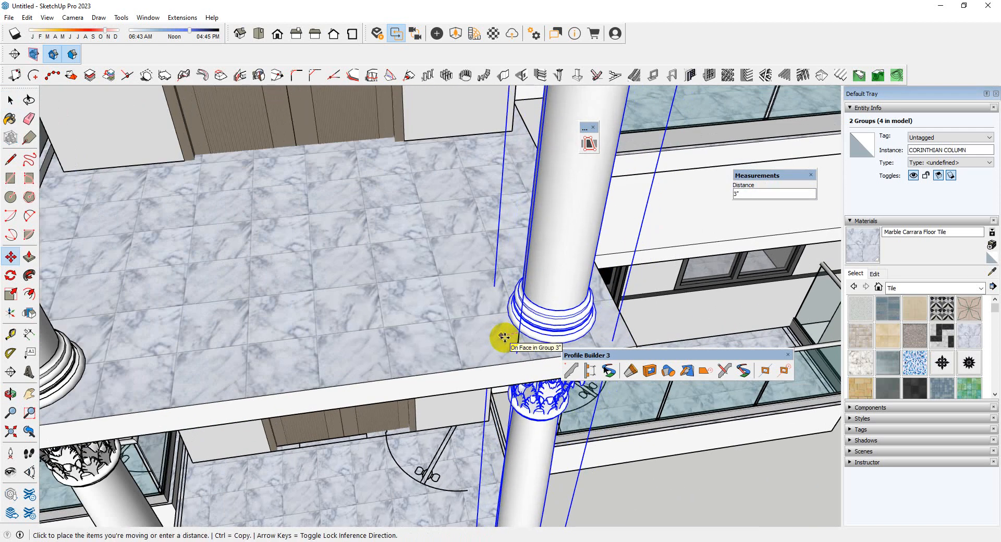
key(Return)
Start a 3' high Glass Railing assembly on the first-floor portico slab with a 4" segment out from the left wall corner
scroll(393, 280, down, 4)
middle_drag(511, 319, 420, 342)
drag(421, 342, 423, 343)
scroll(464, 346, down, 2)
middle_drag(464, 346, 530, 287)
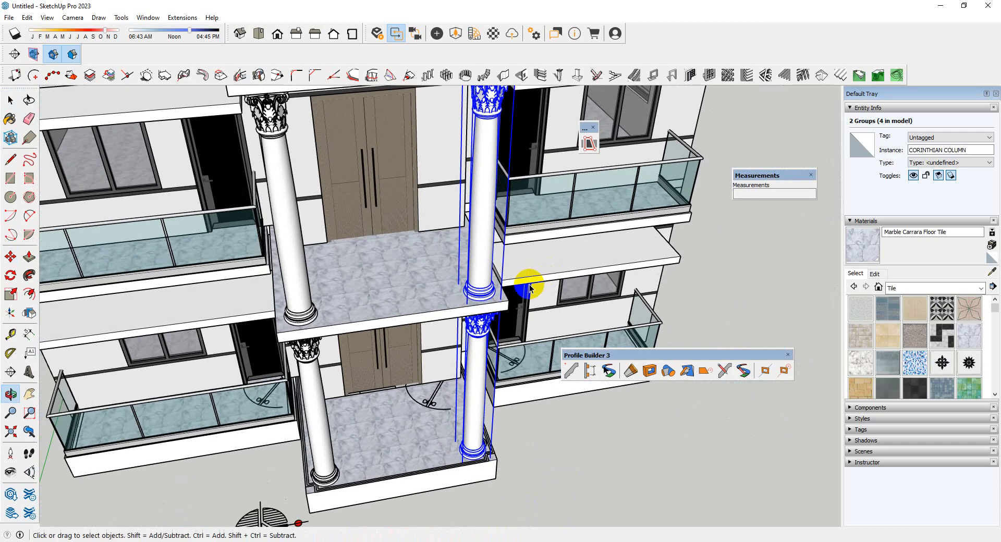
scroll(530, 286, up, 3)
click(591, 372)
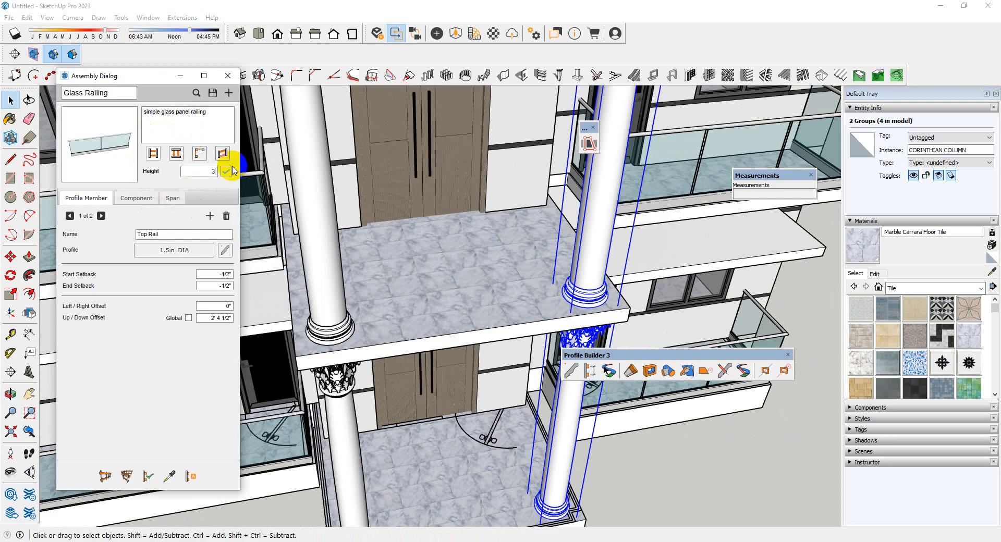
click(108, 476)
middle_drag(551, 268, 325, 282)
scroll(347, 249, up, 5)
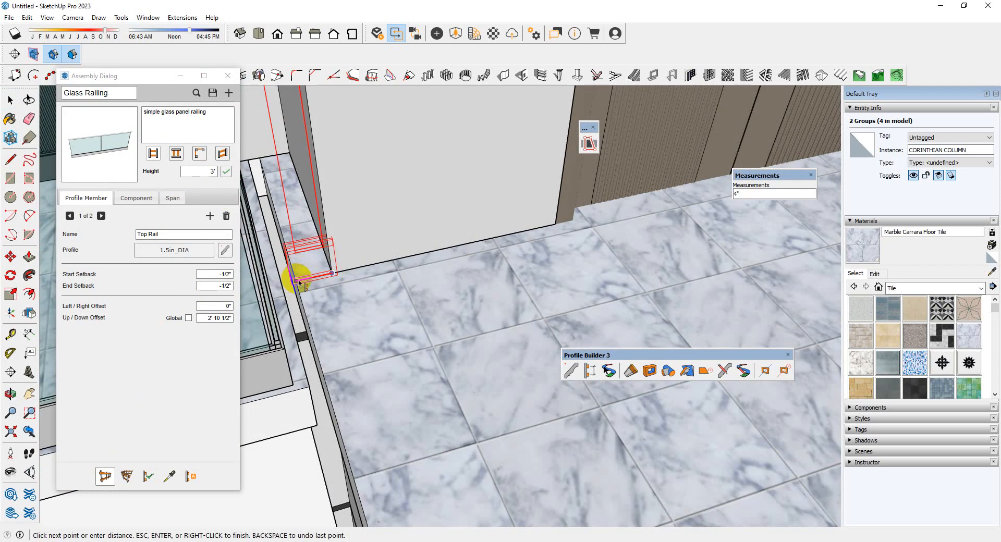
Run the glass railing along the portico slab's left side and across its front to the front-right corner
scroll(330, 204, down, 6)
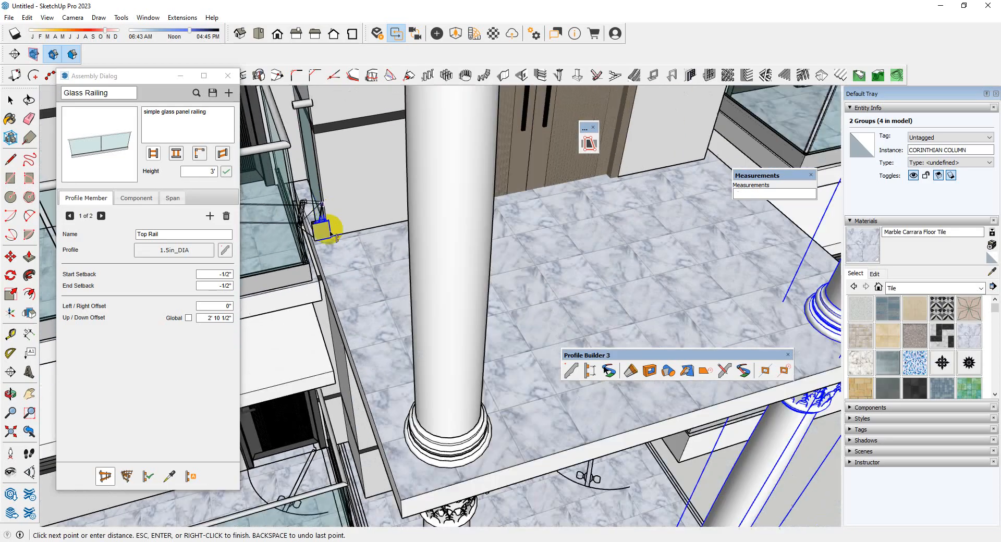
scroll(394, 447, up, 2)
click(405, 481)
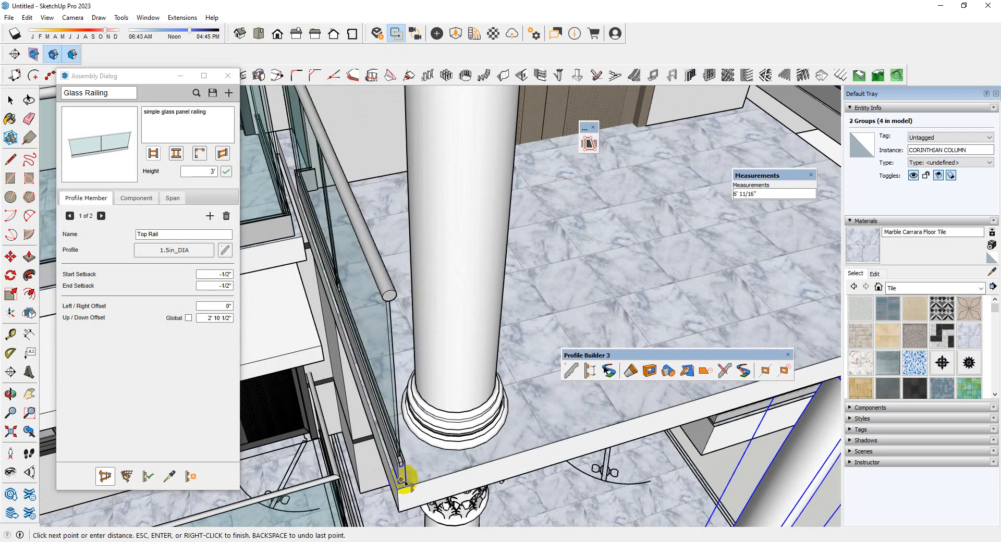
scroll(537, 482, down, 5)
middle_drag(533, 419, 286, 358)
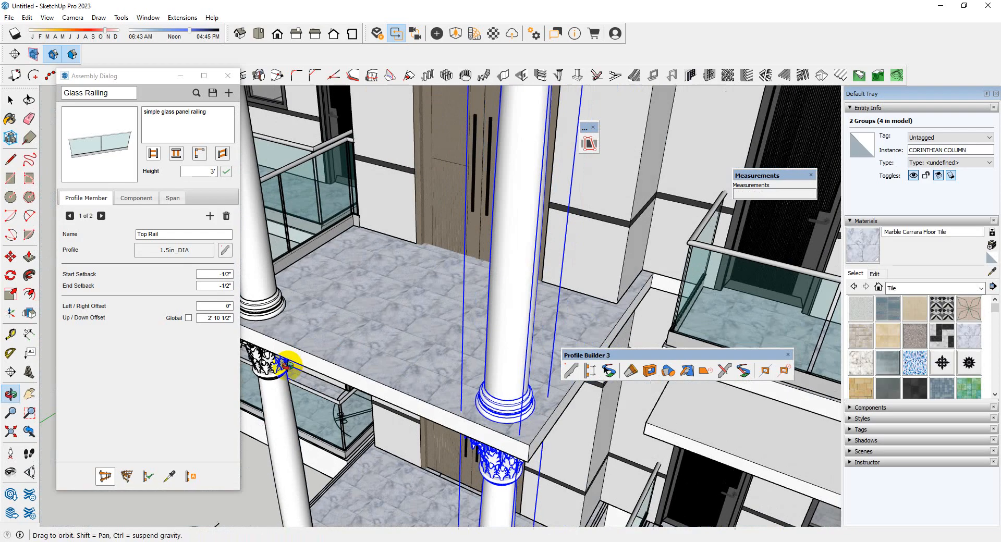
scroll(509, 463, up, 6)
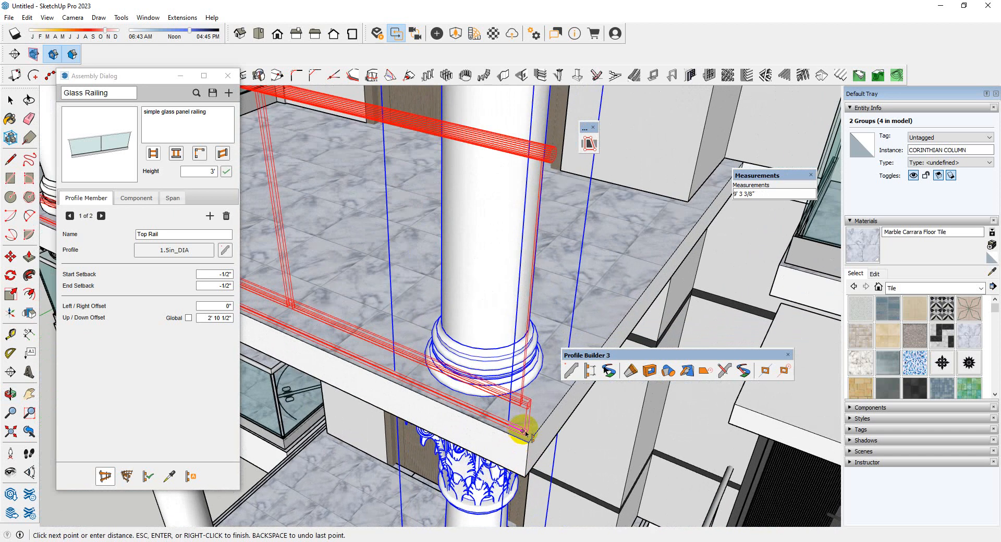
click(525, 432)
Continue the glass railing along the portico slab's right side and finish it with a short return to the wall
middle_drag(530, 424, 320, 440)
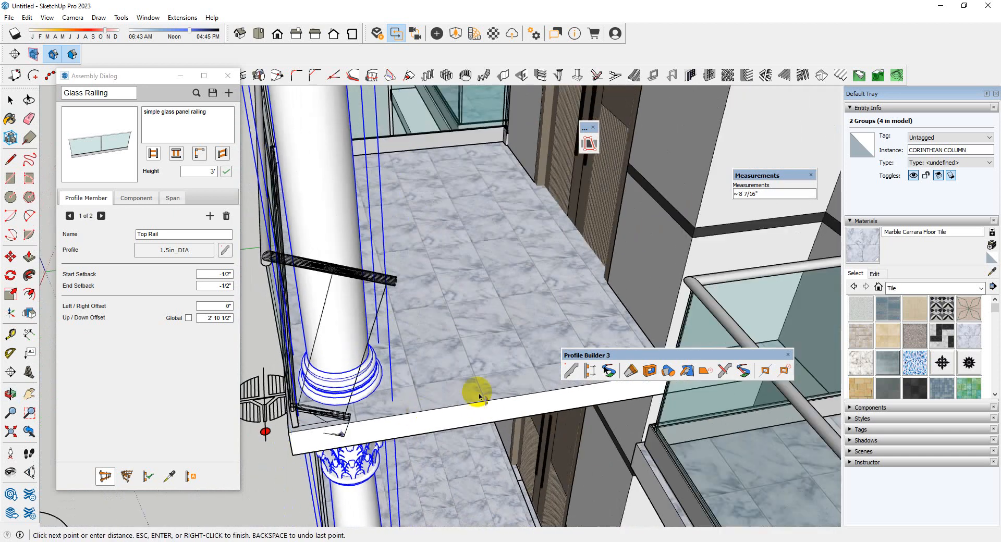
middle_drag(478, 396, 697, 359)
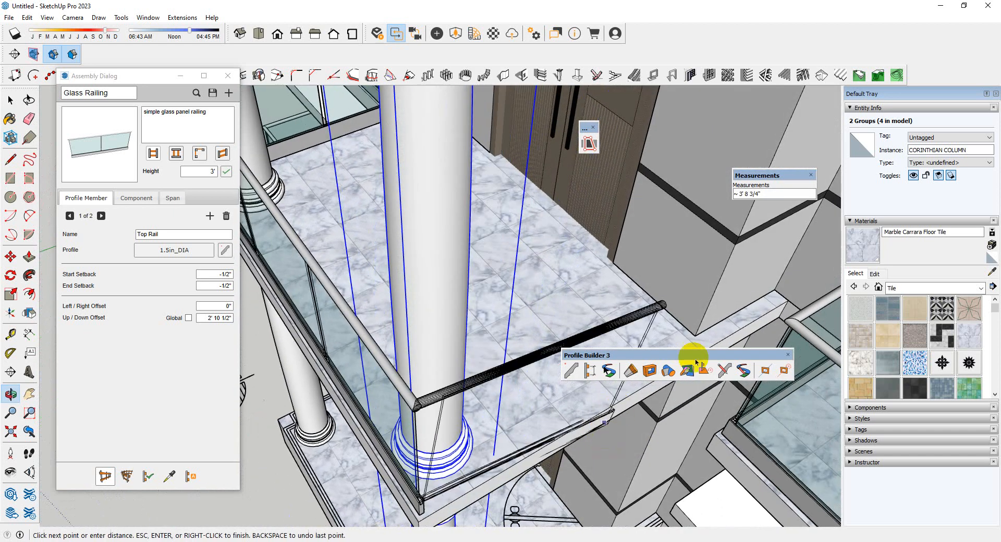
scroll(741, 337, up, 4)
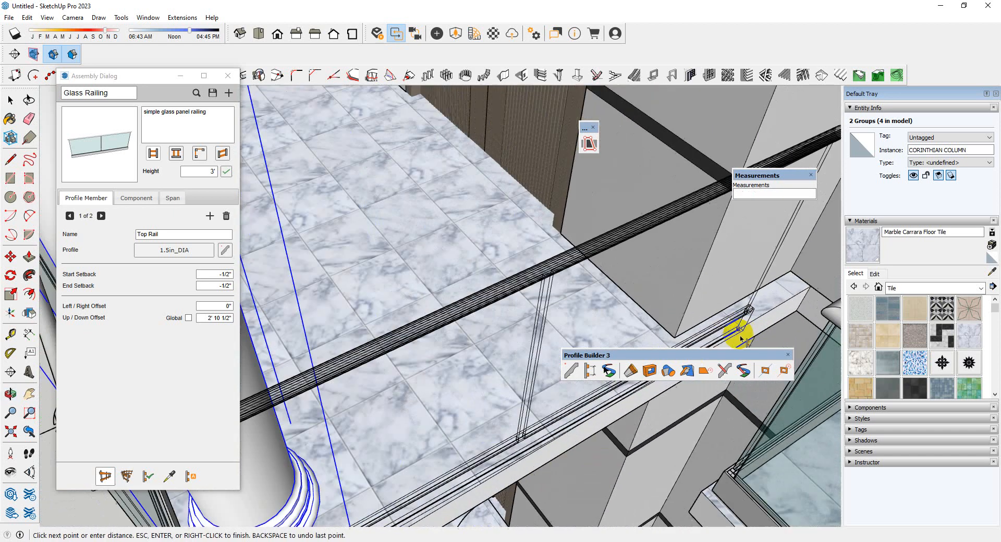
click(699, 347)
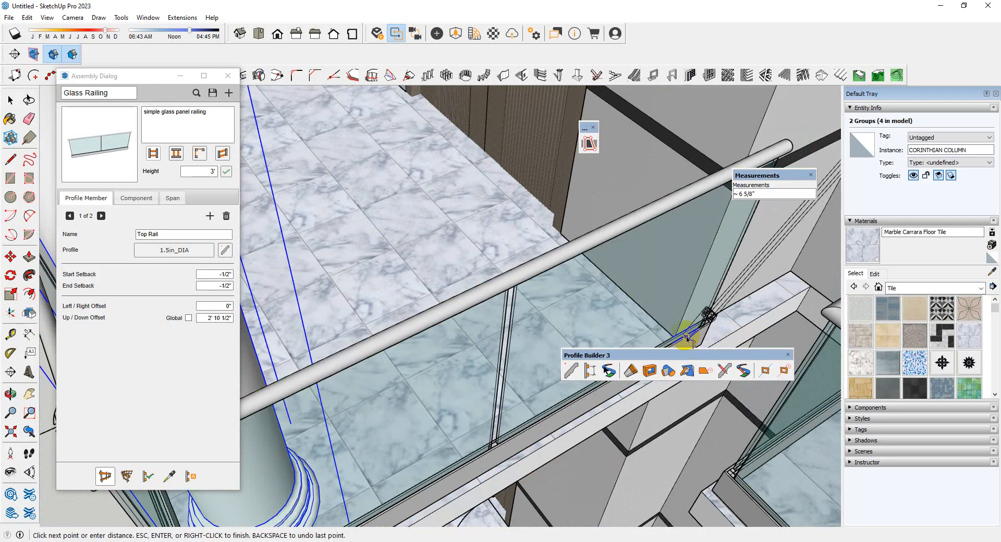
middle_drag(634, 323, 659, 463)
scroll(671, 398, up, 2)
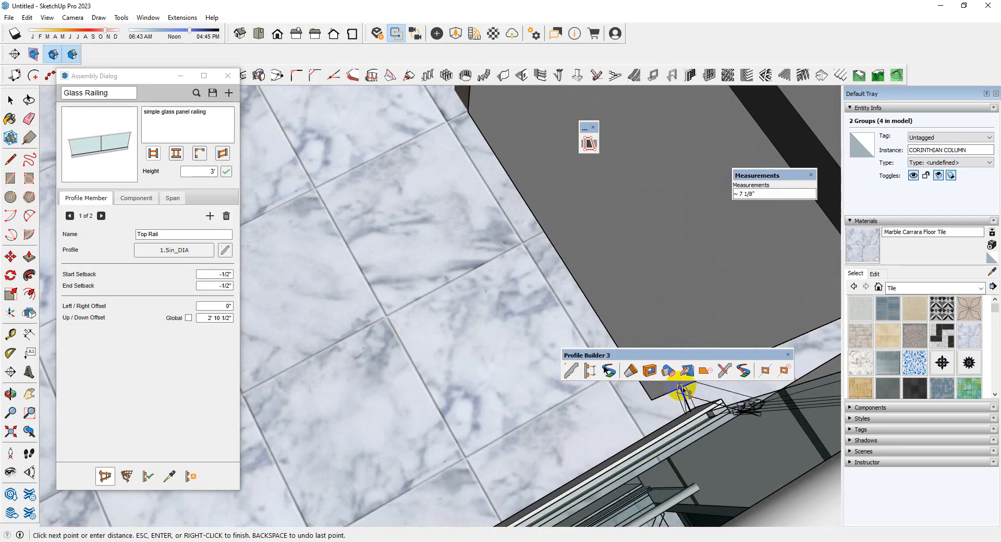
scroll(680, 403, up, 2)
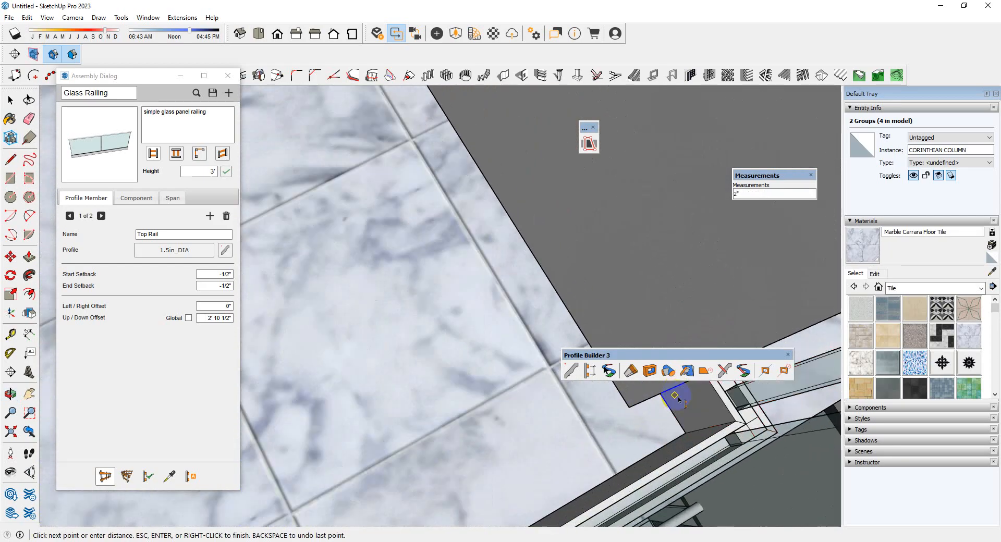
key(space)
Examine the new portico railing up close and against the whole front and side of the house
scroll(527, 374, down, 5)
middle_drag(558, 416, 587, 244)
scroll(630, 308, down, 3)
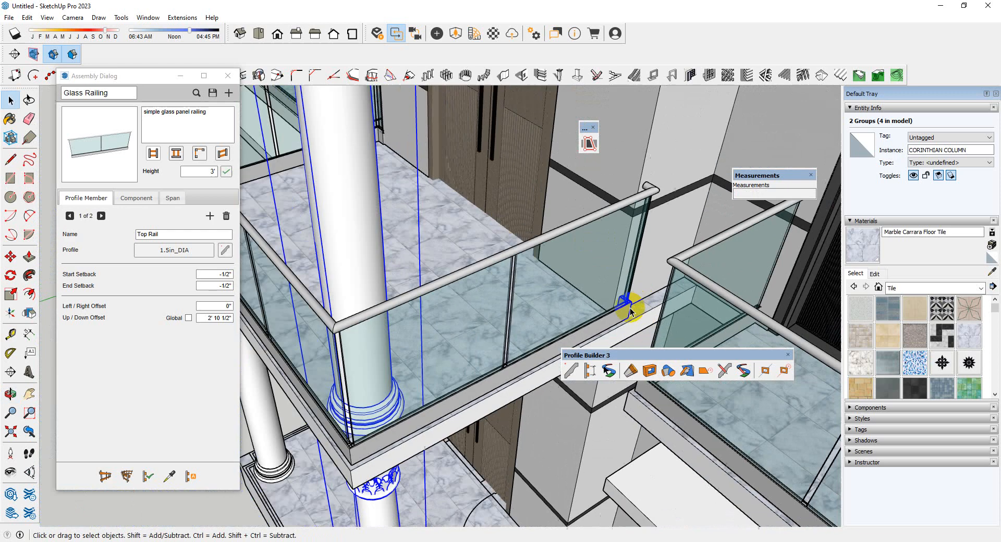
scroll(630, 307, down, 5)
middle_drag(581, 287, 618, 169)
scroll(384, 299, down, 4)
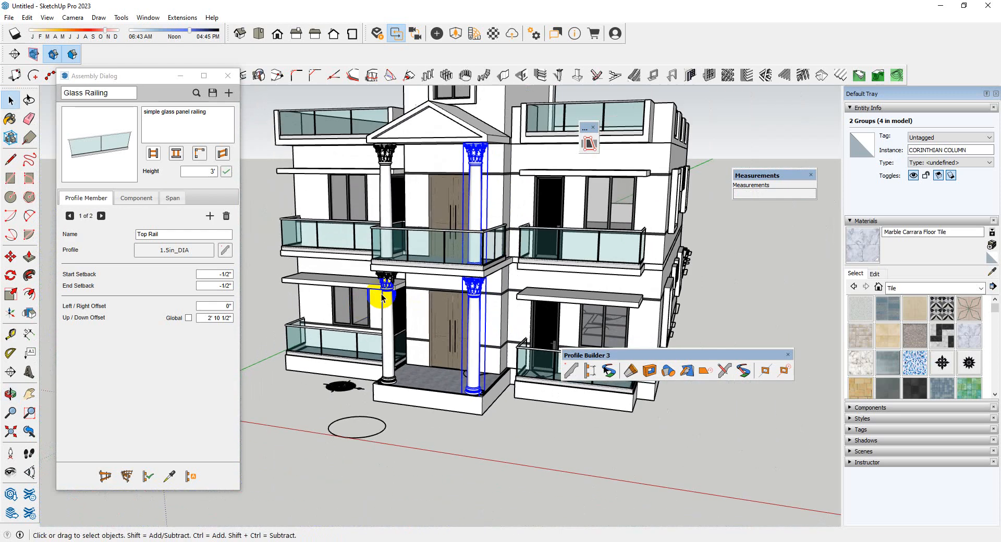
scroll(381, 293, down, 2)
middle_drag(447, 280, 421, 268)
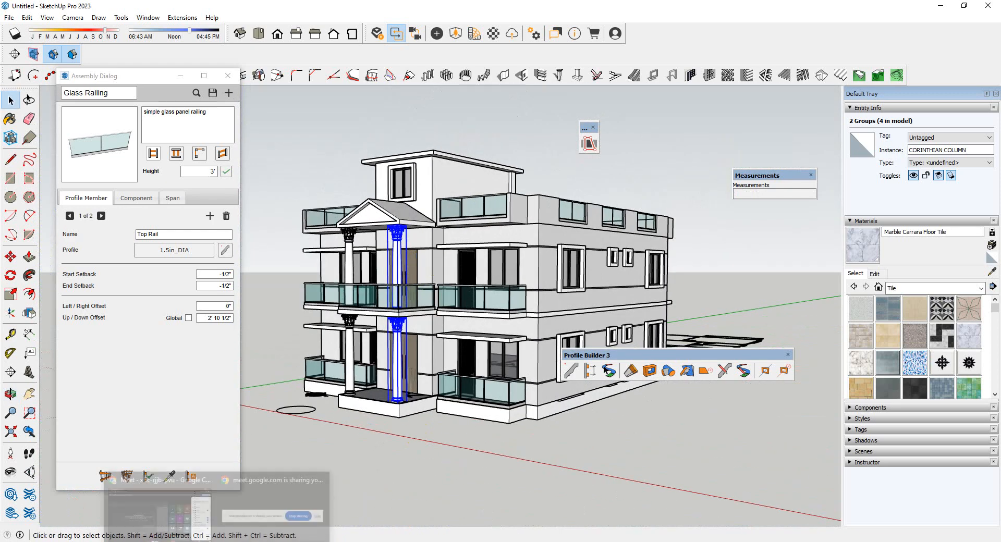
click(197, 510)
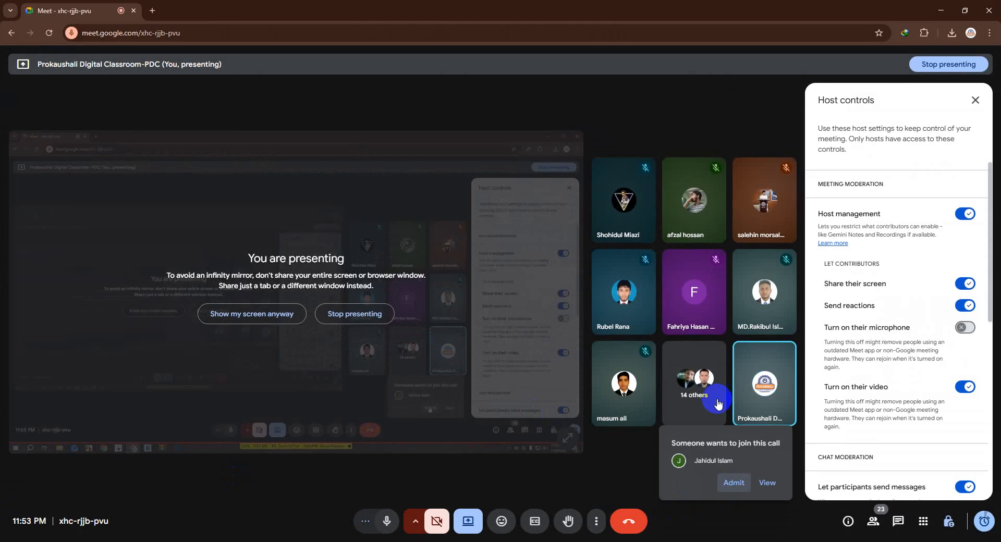
click(942, 9)
Close the floating Profile Builder 3 toolbar to clear the model view
scroll(509, 289, down, 2)
middle_drag(509, 289, 428, 348)
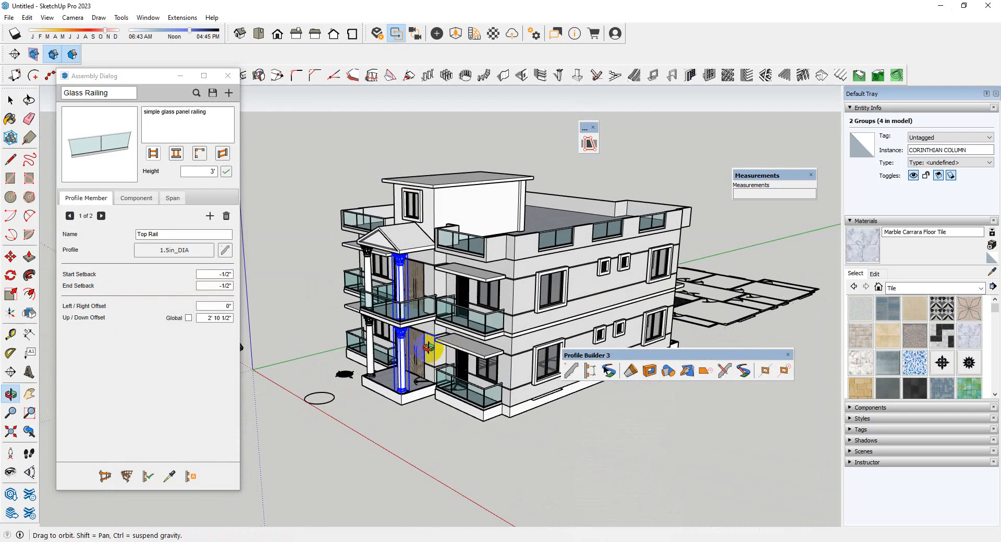
scroll(409, 217, up, 3)
scroll(801, 406, up, 3)
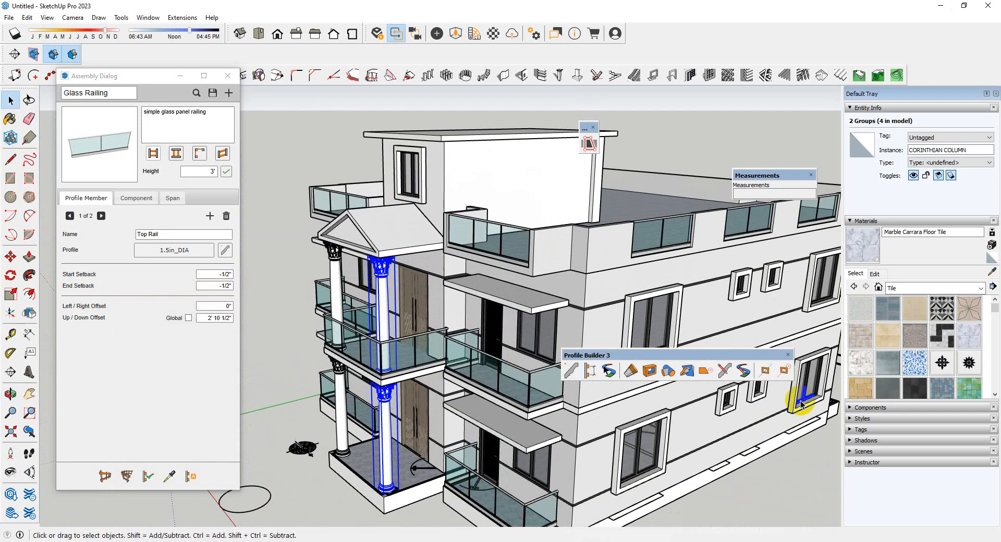
click(792, 356)
Examine the house from the side and the front, ending close up on the portico entrance
middle_drag(588, 402, 627, 370)
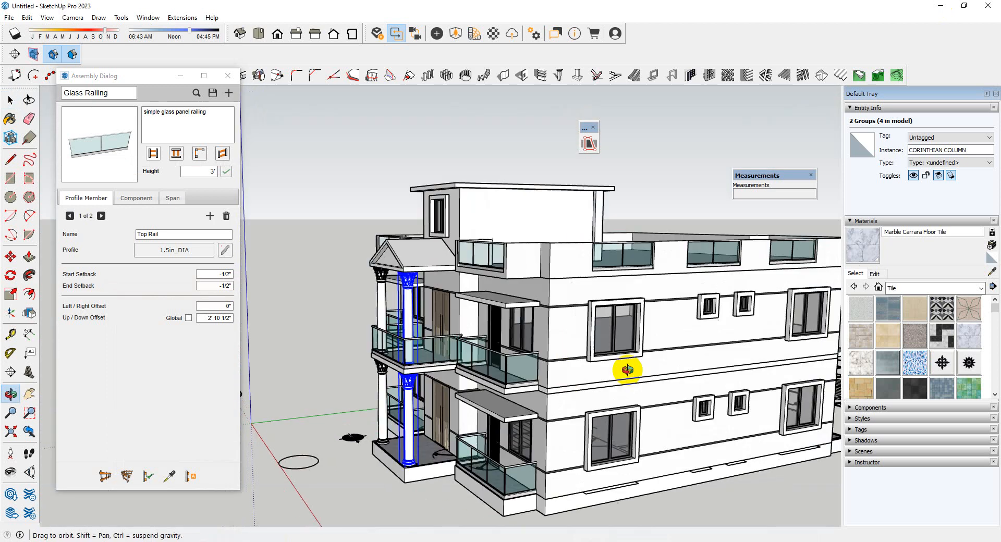
scroll(627, 370, down, 2)
scroll(693, 409, up, 6)
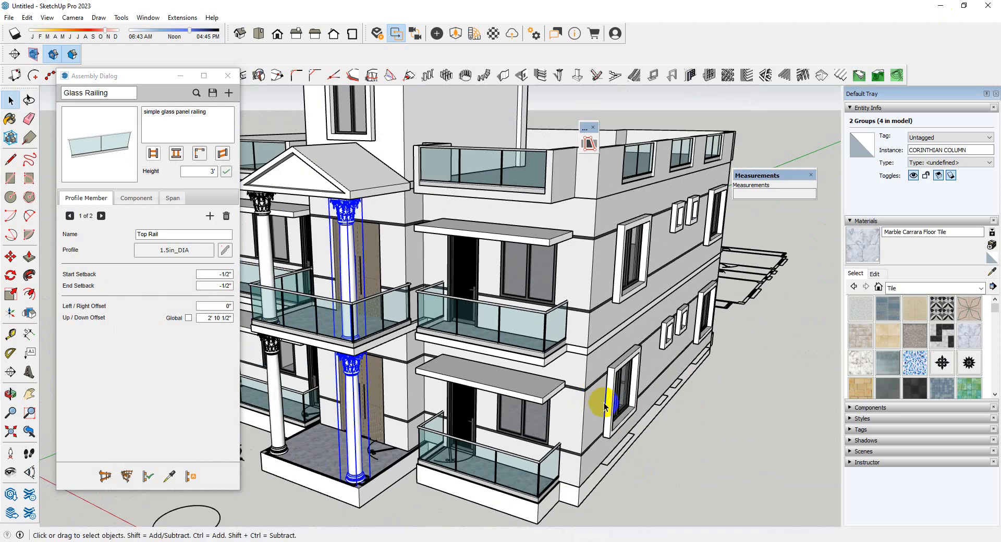
scroll(605, 407, down, 2)
scroll(458, 407, down, 3)
middle_drag(511, 421, 627, 476)
scroll(438, 427, up, 2)
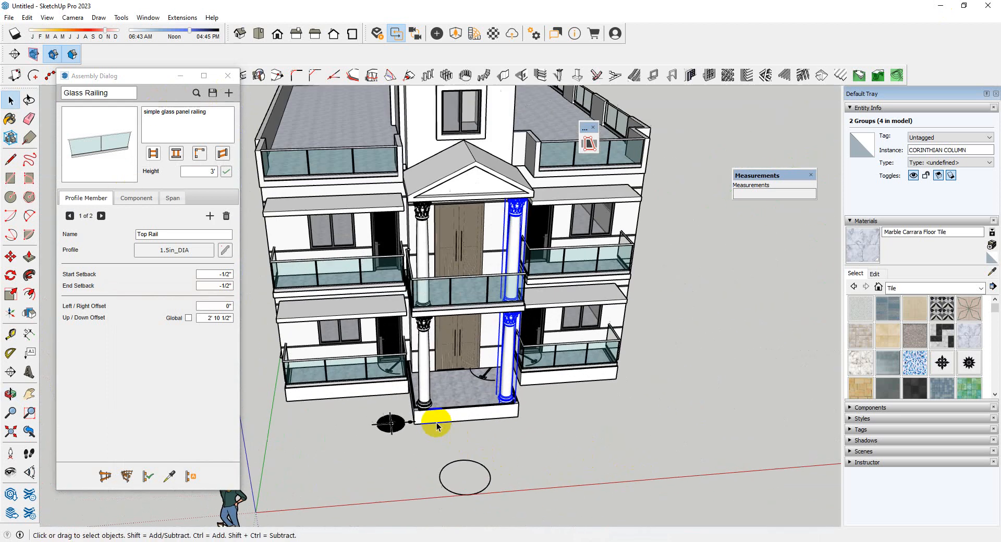
scroll(437, 427, up, 6)
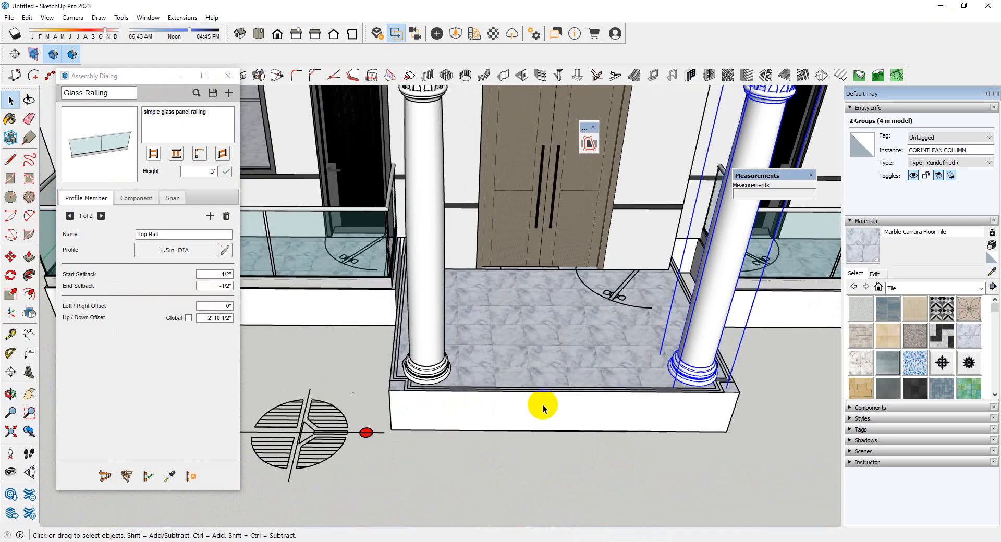
Minimize the Assembly Dialog and draw a rectangle covering the whole front face of the porch base
click(181, 76)
scroll(323, 326, down, 2)
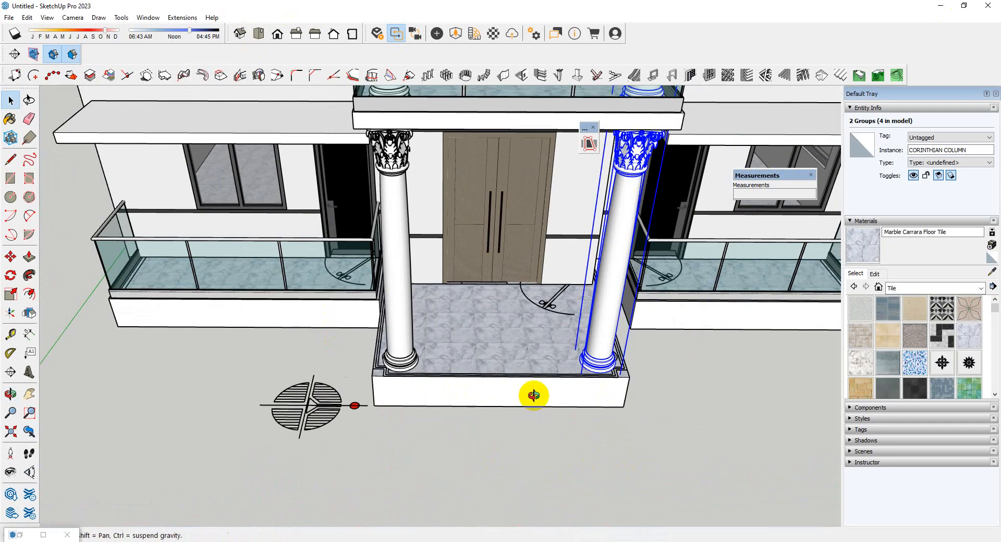
middle_drag(532, 395, 407, 409)
scroll(407, 407, up, 5)
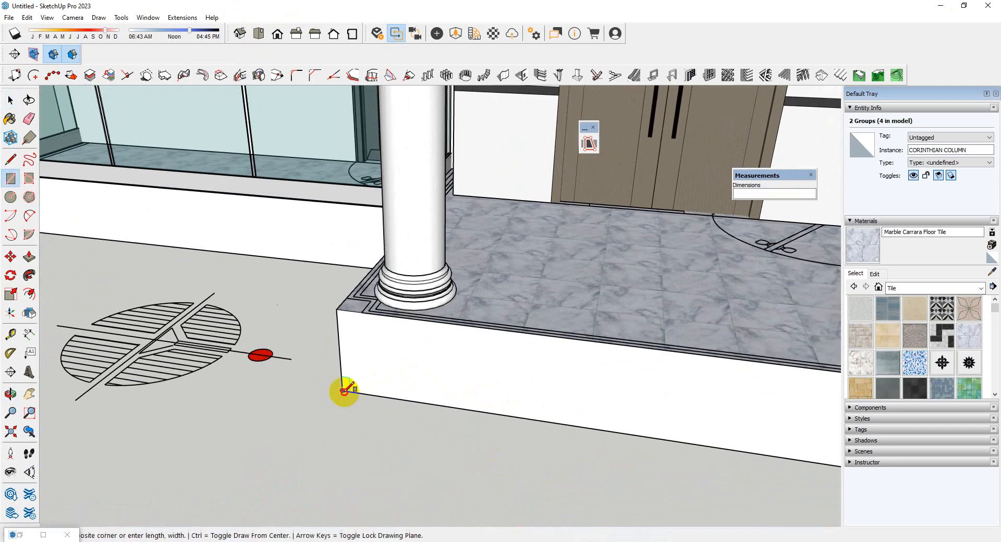
scroll(347, 391, down, 3)
scroll(714, 394, up, 3)
click(545, 403)
Group the new rectangle together with its bounding edges
key(space)
double_click(547, 411)
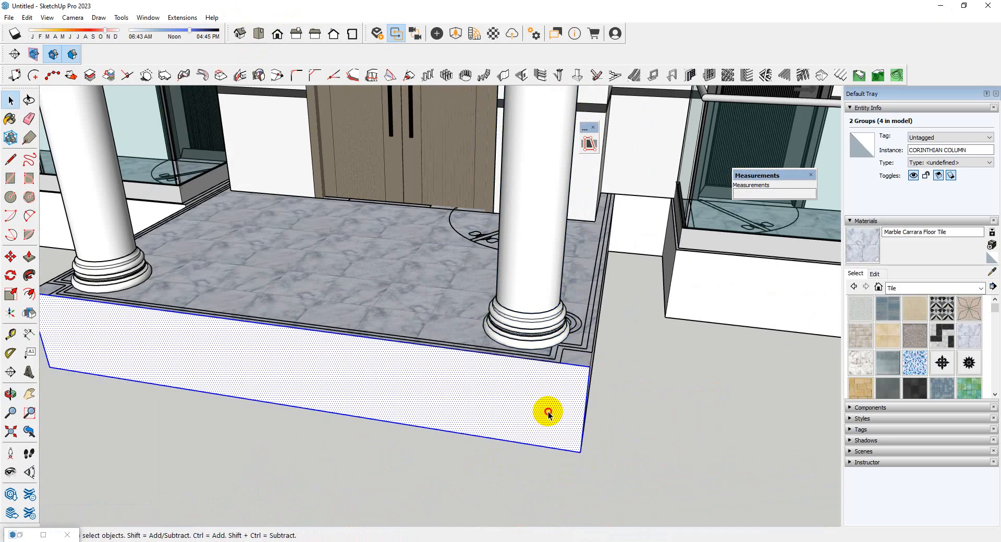
right_click(547, 411)
click(597, 277)
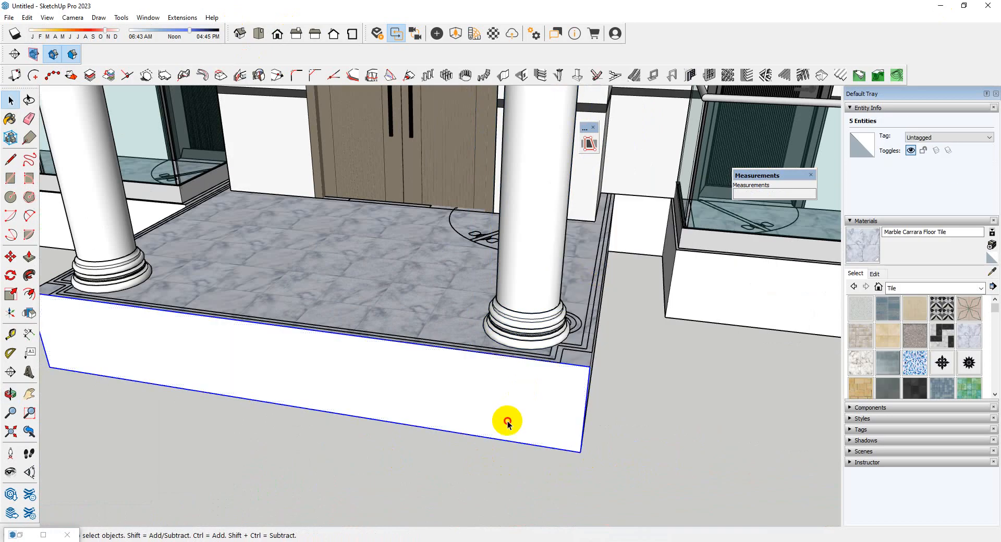
Divide the grouped rectangle into three equal horizontal strips by copying its long edge
double_click(446, 420)
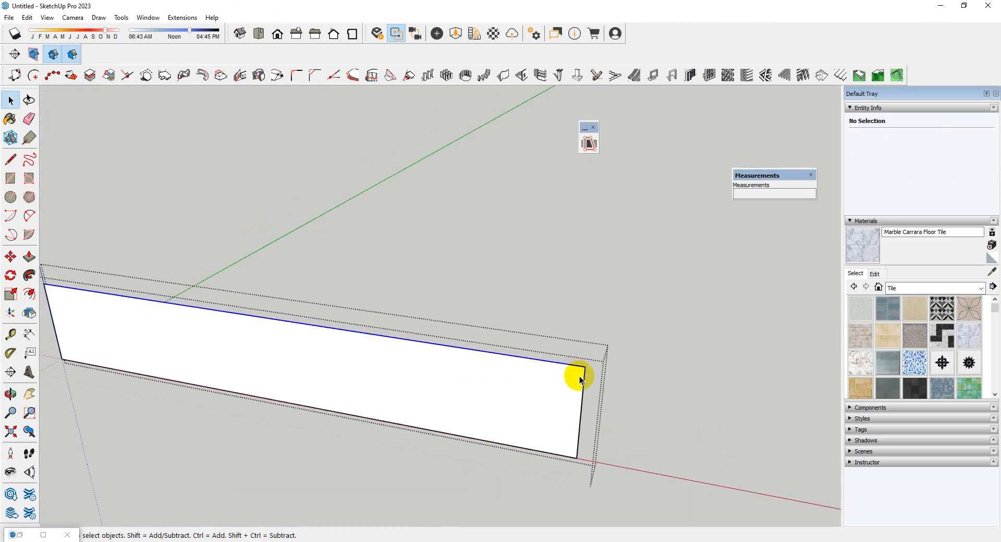
middle_drag(582, 426, 538, 393)
click(573, 410)
scroll(576, 375, down, 3)
key(space)
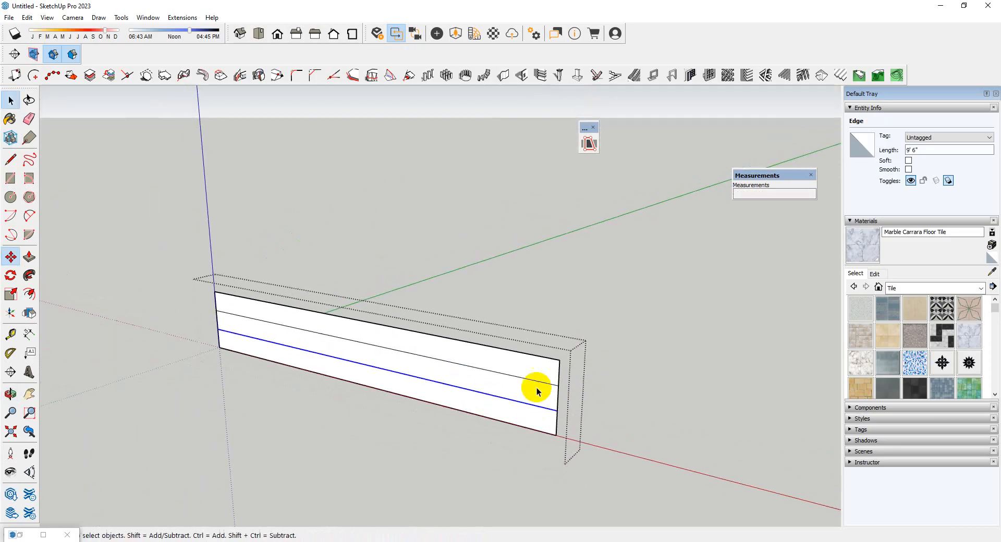
Extrude all three strips of the rectangle forward by 10"
scroll(537, 390, up, 3)
click(548, 388)
key(p)
click(548, 388)
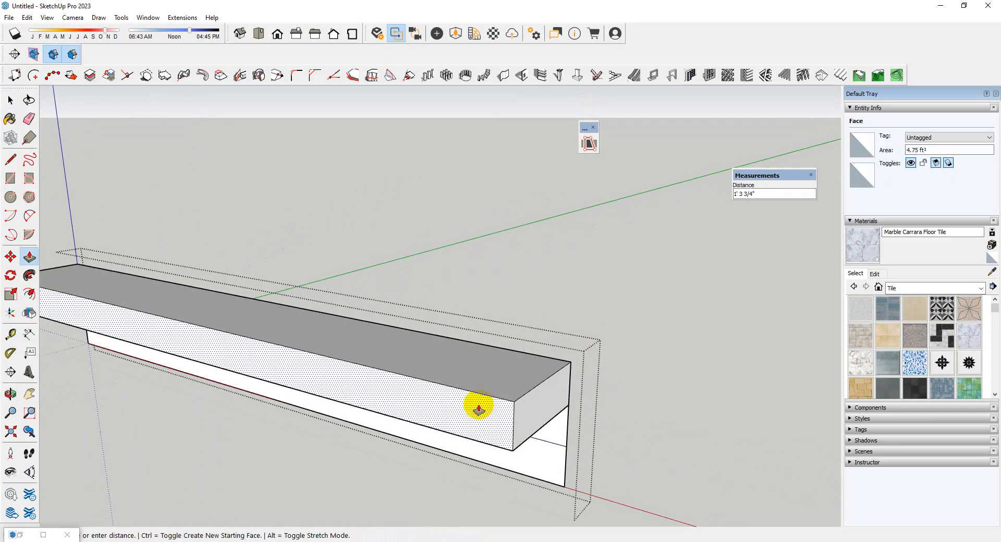
key(Return)
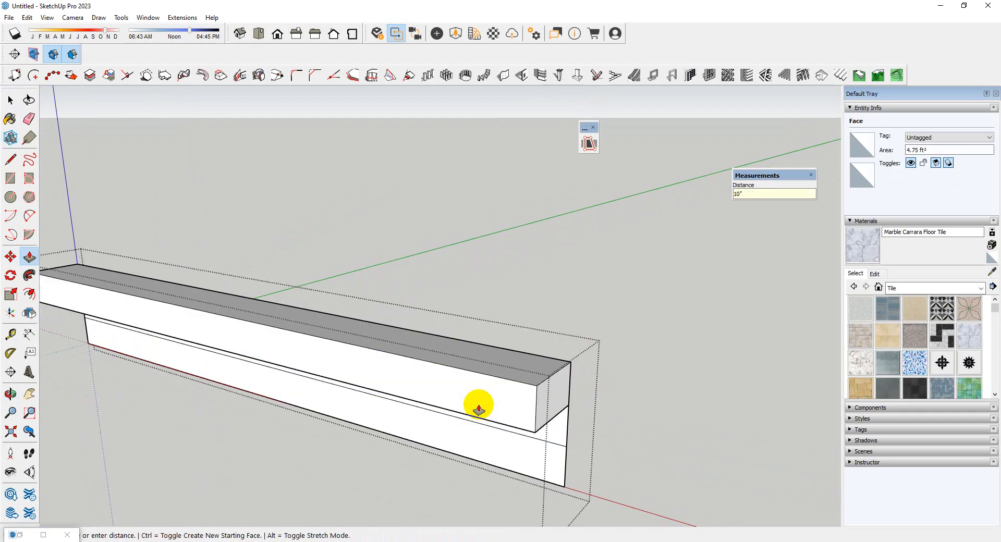
scroll(479, 407, down, 2)
middle_drag(479, 409, 530, 392)
click(491, 374)
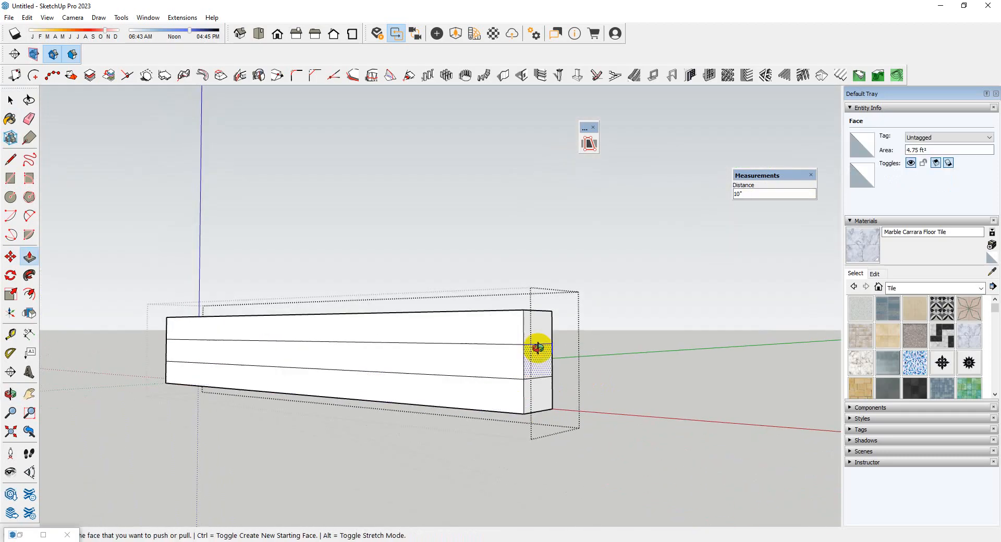
Extend the two lower strips a further 10" and the bottom strip another 10" to form three entrance steps
middle_drag(537, 345, 507, 375)
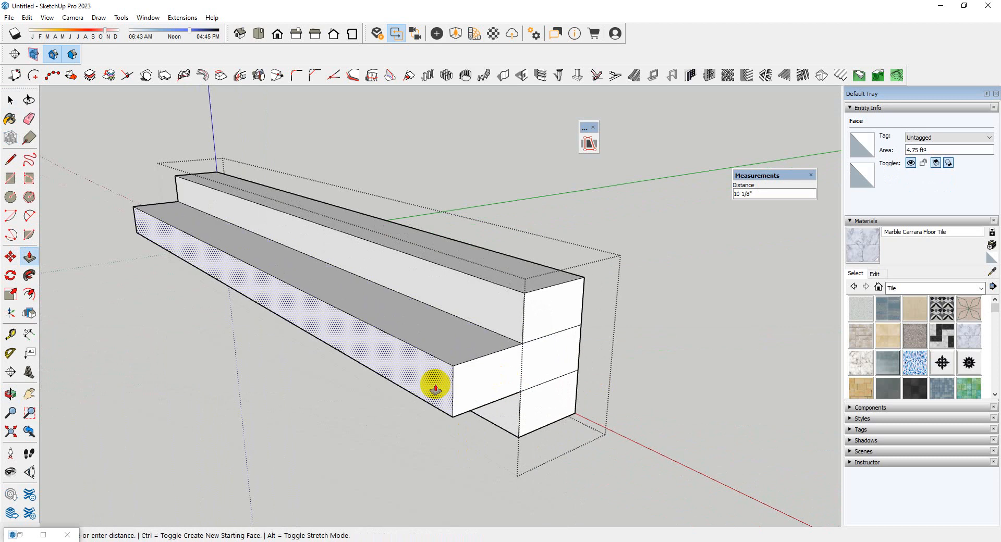
key(Return)
click(513, 410)
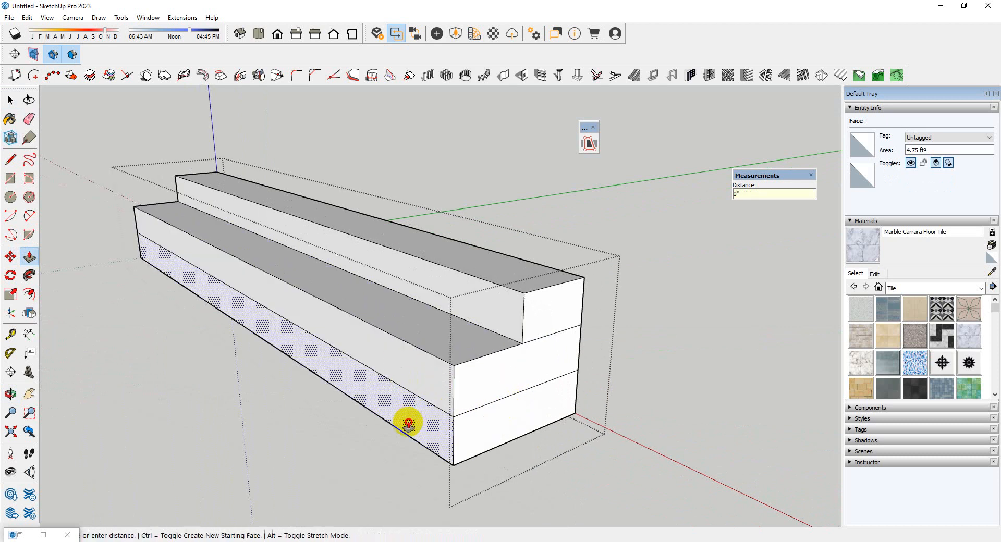
text(1)
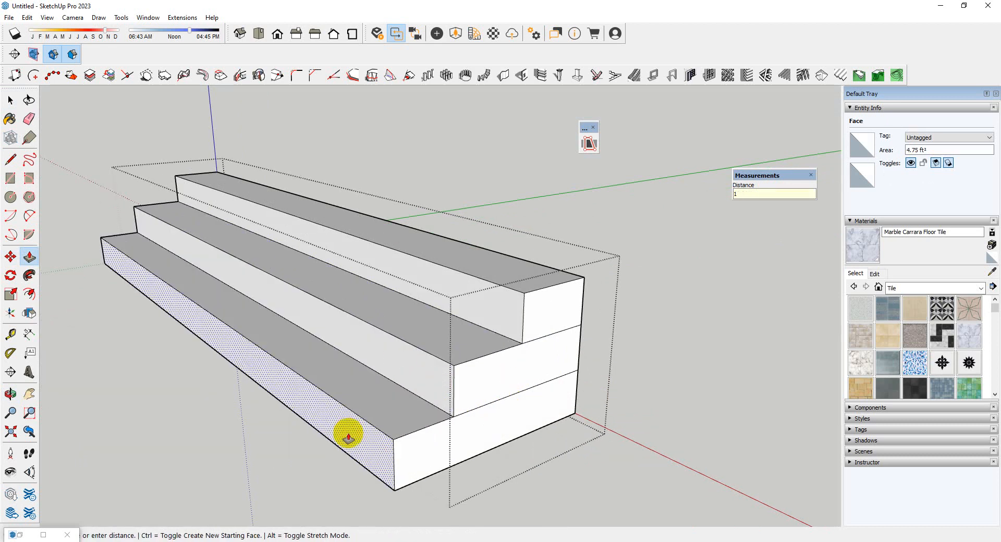
text(0)
key(Return)
Erase the leftover dividing lines on both side faces of the steps and leave the group
scroll(349, 435, down, 3)
middle_drag(351, 433, 541, 518)
key(space)
middle_drag(617, 370, 430, 219)
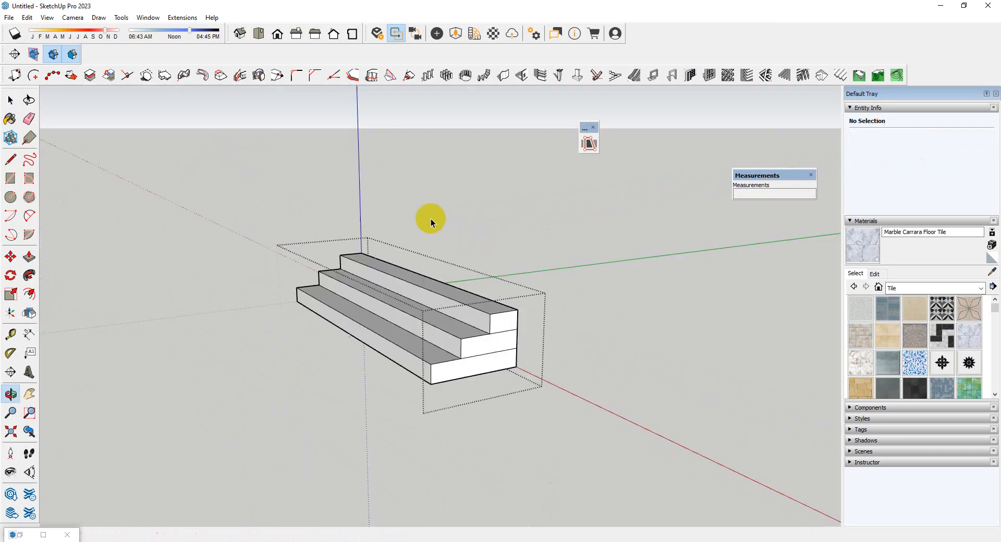
scroll(478, 323, up, 4)
key(e)
middle_drag(460, 441, 312, 427)
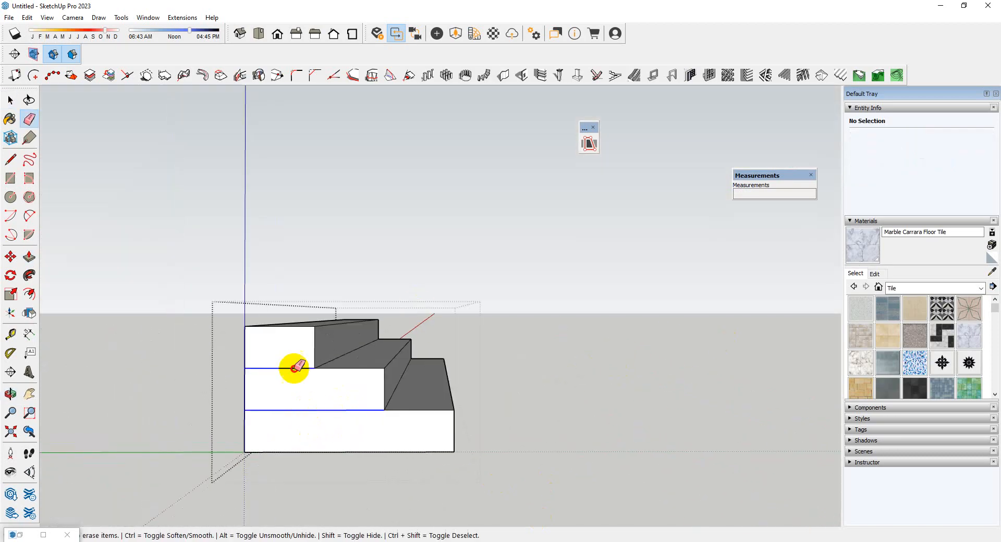
middle_drag(295, 368, 496, 379)
key(space)
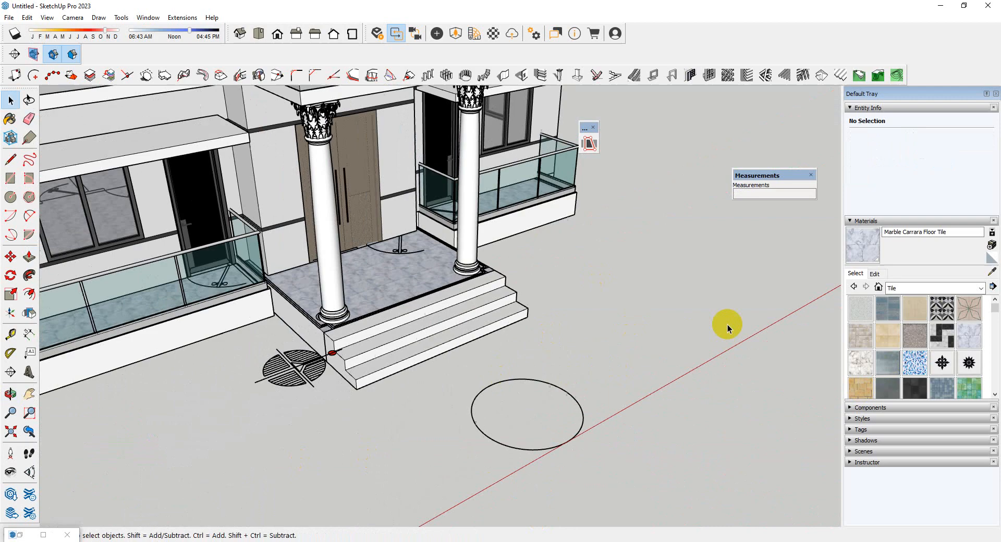
middle_drag(726, 325, 244, 286)
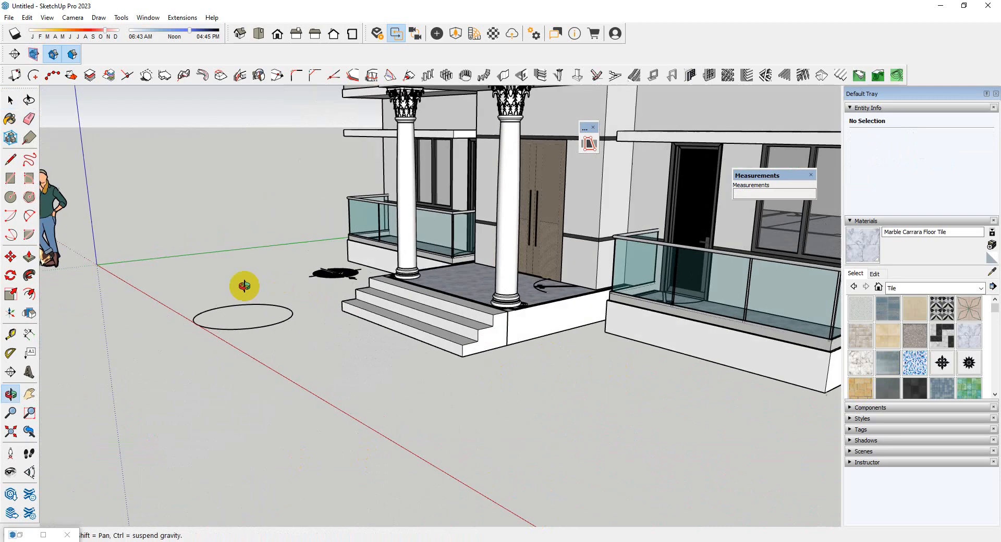
Paint the treads and risers of the entrance steps with Marble Carrara Floor Tile, then leave the group
scroll(507, 261, up, 5)
middle_drag(536, 306, 496, 407)
scroll(509, 424, up, 4)
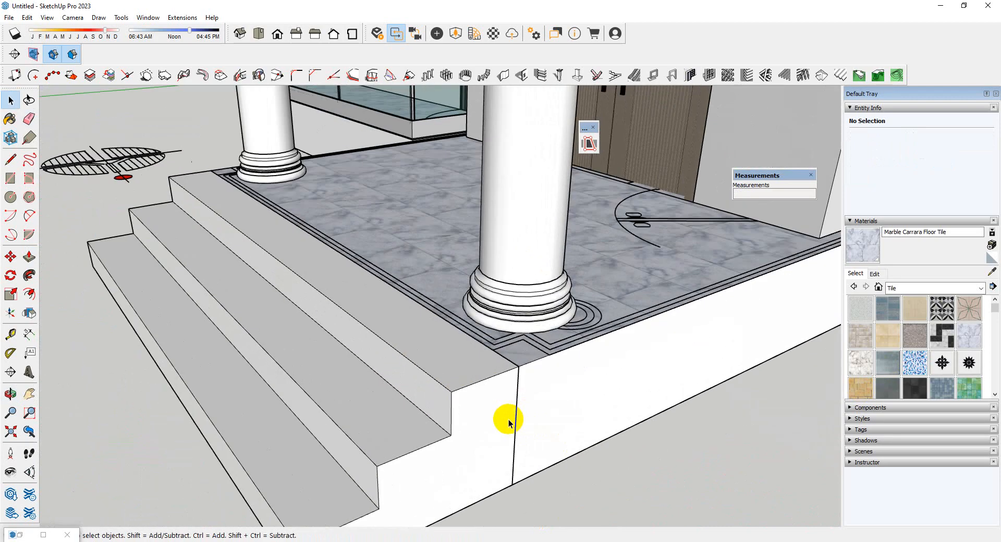
scroll(504, 417, down, 3)
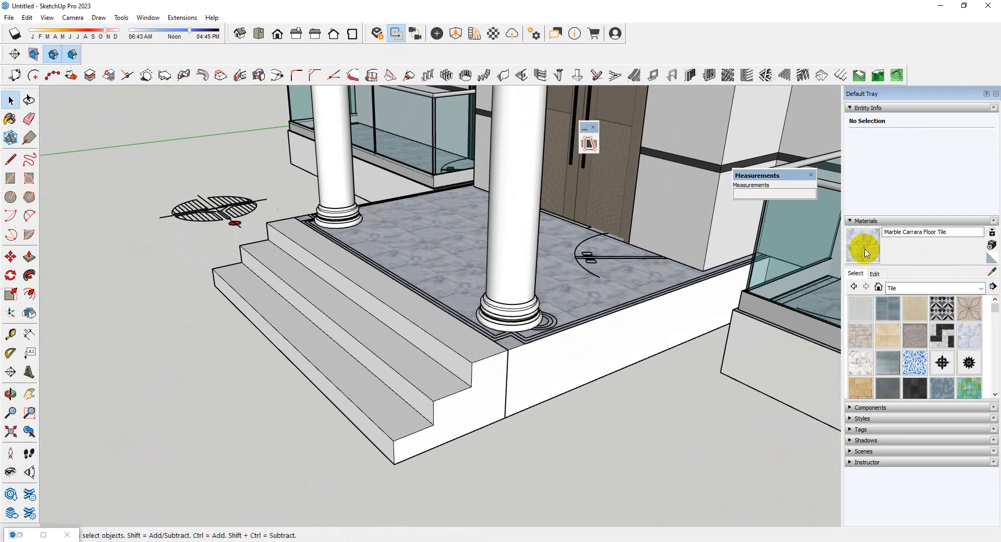
middle_drag(368, 309, 543, 392)
key(space)
double_click(599, 331)
scroll(462, 344, down, 4)
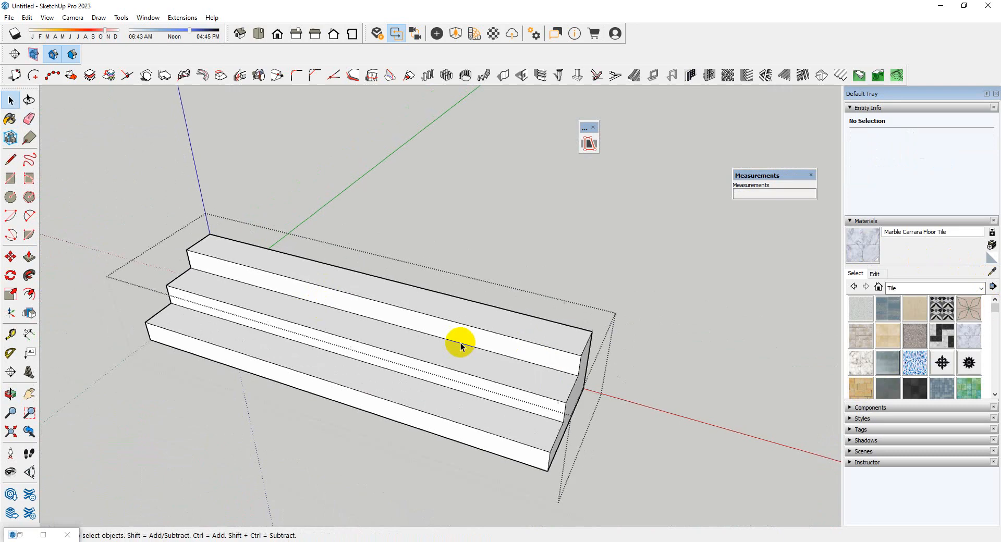
middle_drag(620, 337, 463, 365)
scroll(462, 366, up, 2)
click(514, 384)
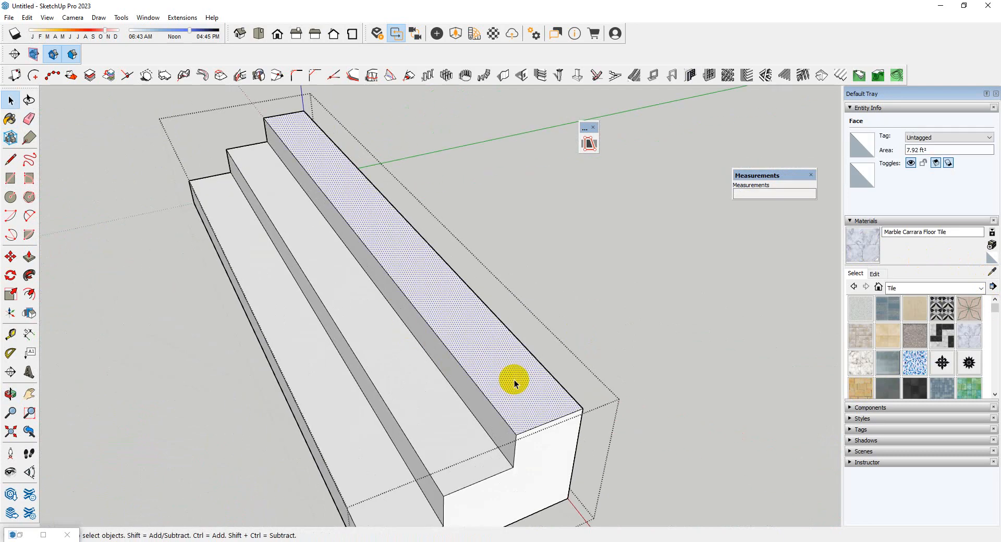
key(b)
click(513, 386)
click(467, 425)
click(402, 449)
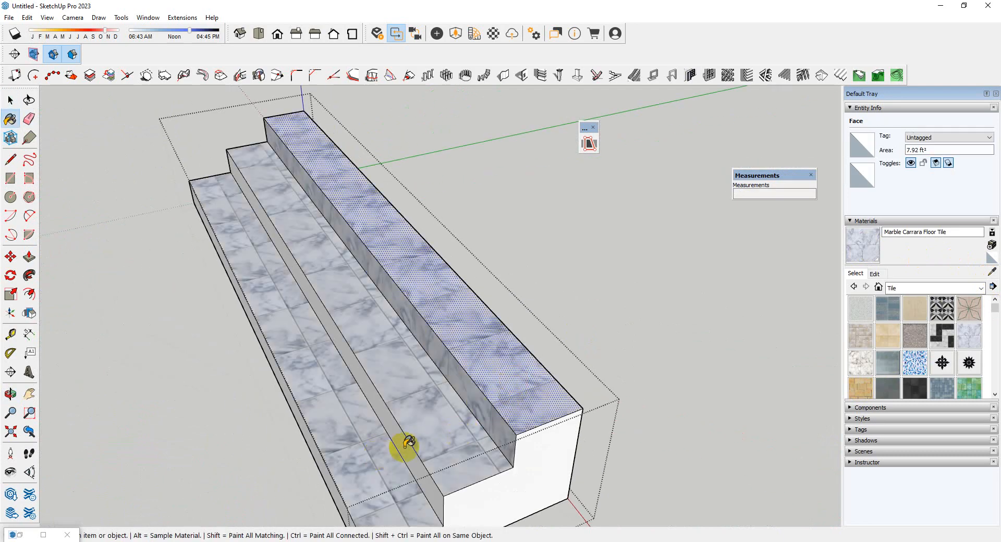
middle_drag(402, 447, 751, 378)
key(space)
click(374, 456)
Examine the tiled entrance steps and the white plinth along the front and side of the house
scroll(318, 369, down, 4)
middle_drag(363, 398, 320, 326)
scroll(274, 284, up, 3)
middle_drag(274, 284, 699, 346)
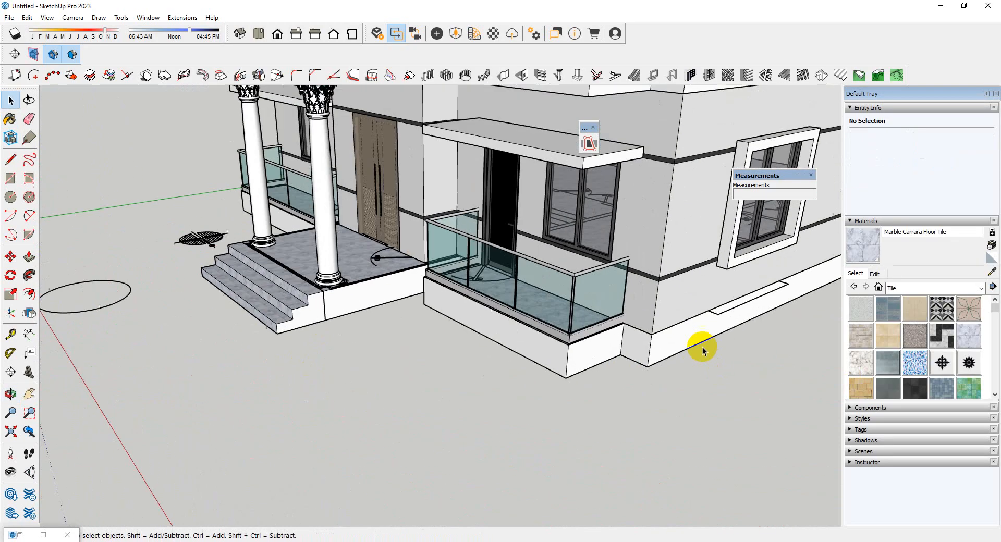
scroll(619, 350, up, 5)
mouse_move(619, 351)
middle_down()
mouse_move(675, 253)
mouse_move(608, 358)
middle_up()
scroll(547, 376, down, 7)
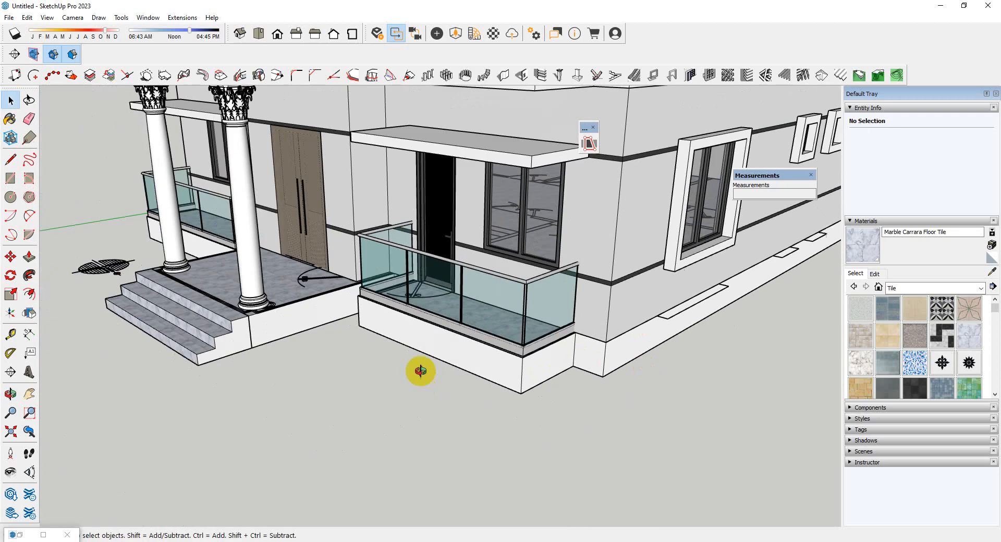
middle_drag(420, 371, 286, 348)
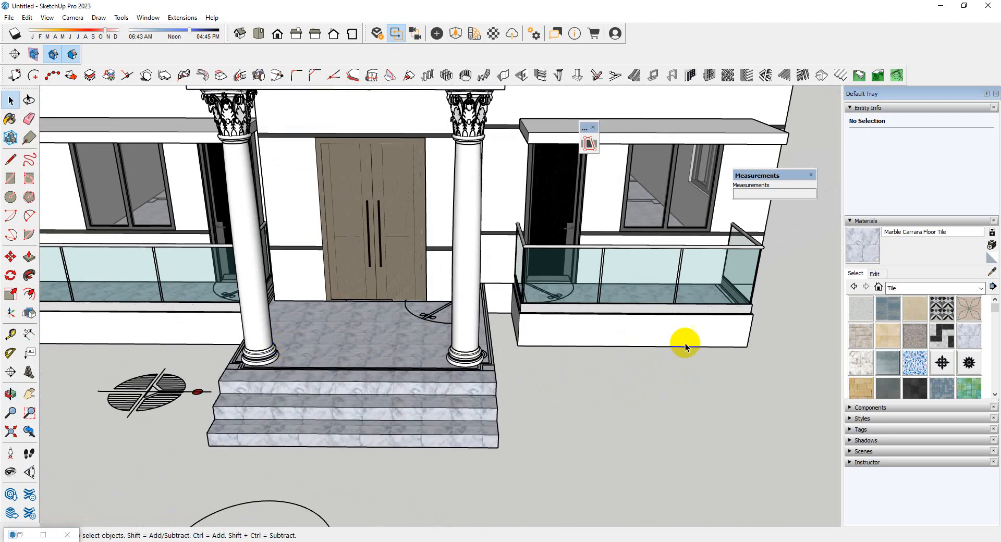
middle_drag(685, 348, 275, 327)
scroll(274, 327, down, 3)
scroll(904, 366, down, 10)
scroll(911, 328, up, 10)
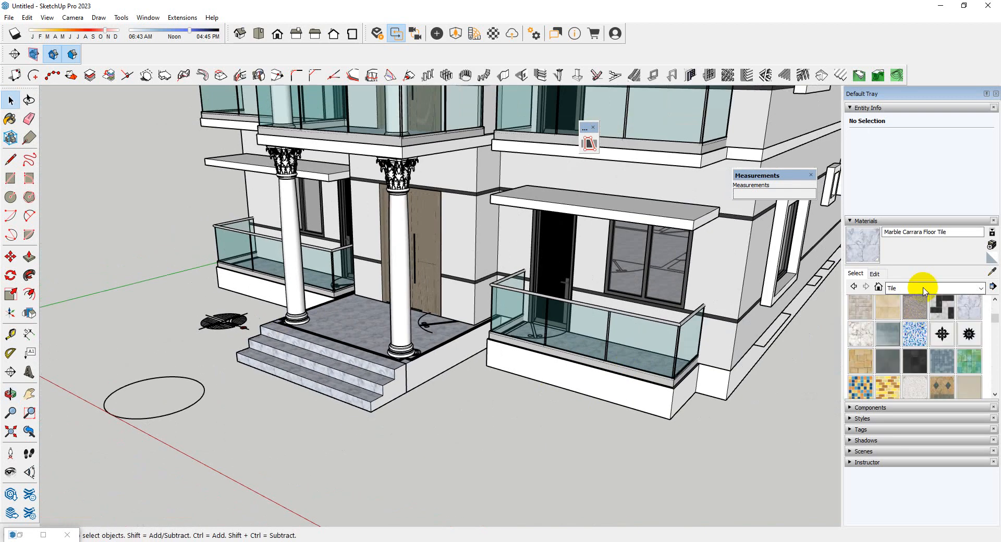
Choose the colour 0133_Gray from the Colors-Named material collection
click(918, 288)
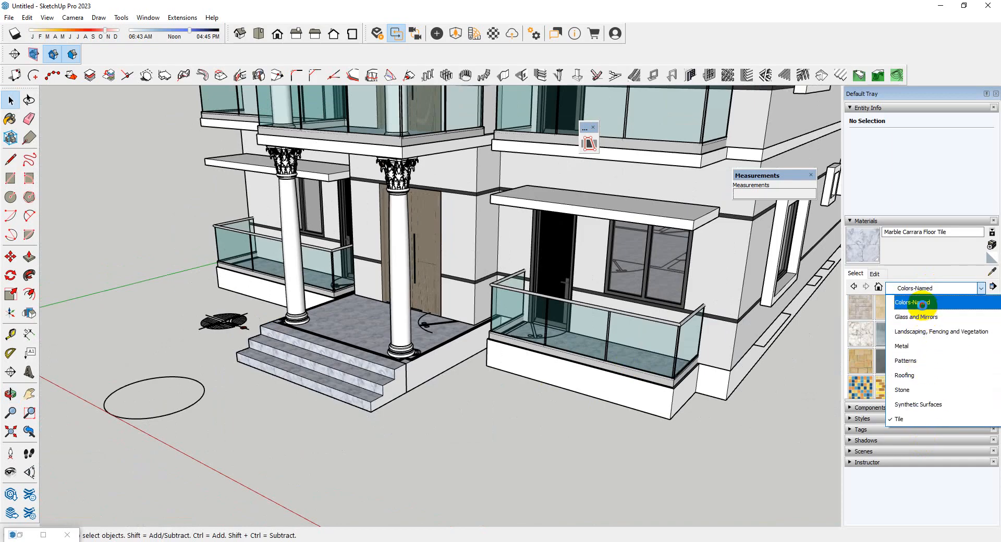
click(921, 304)
scroll(918, 342, down, 10)
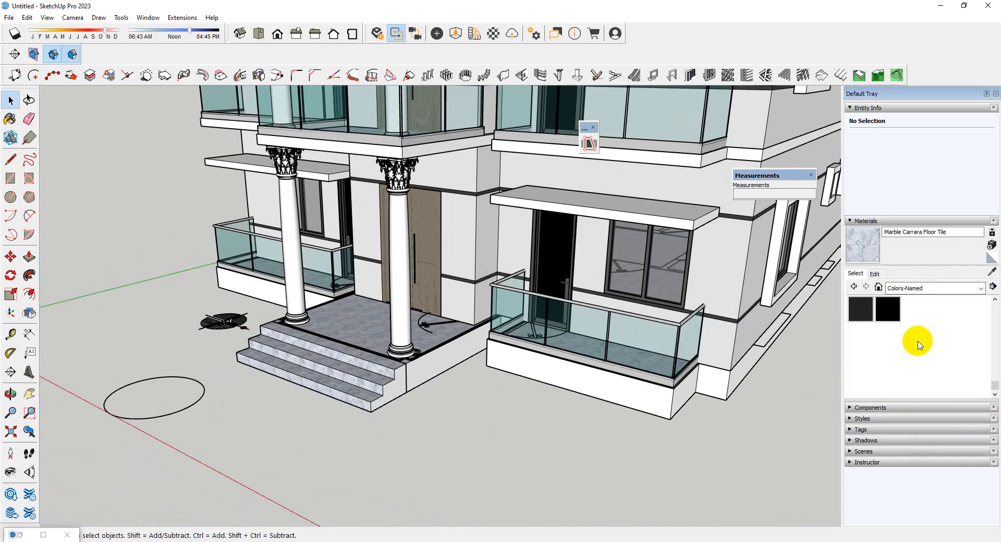
scroll(902, 338, up, 2)
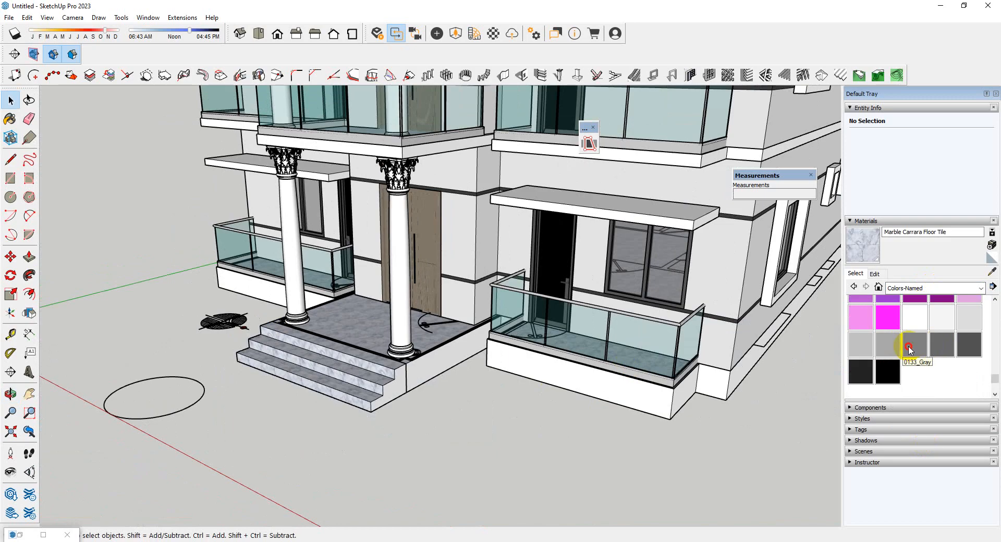
click(908, 351)
Open the plinth slab group and paint the vertical faces around its front corner and long side with 0133_Gray
scroll(453, 392, down, 3)
middle_drag(453, 393, 621, 358)
scroll(568, 374, up, 3)
key(space)
triple_click(567, 376)
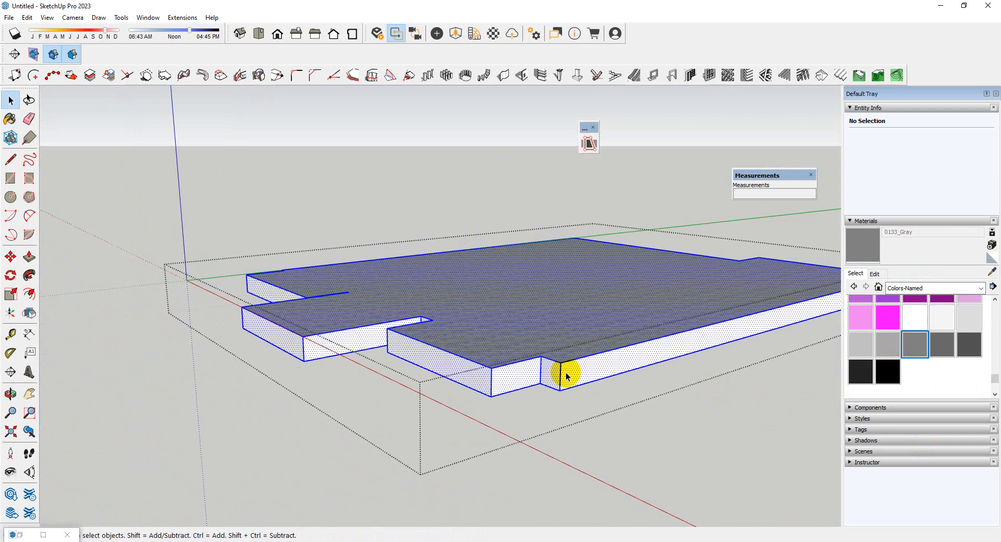
scroll(496, 375, up, 3)
click(503, 384)
key(b)
click(496, 380)
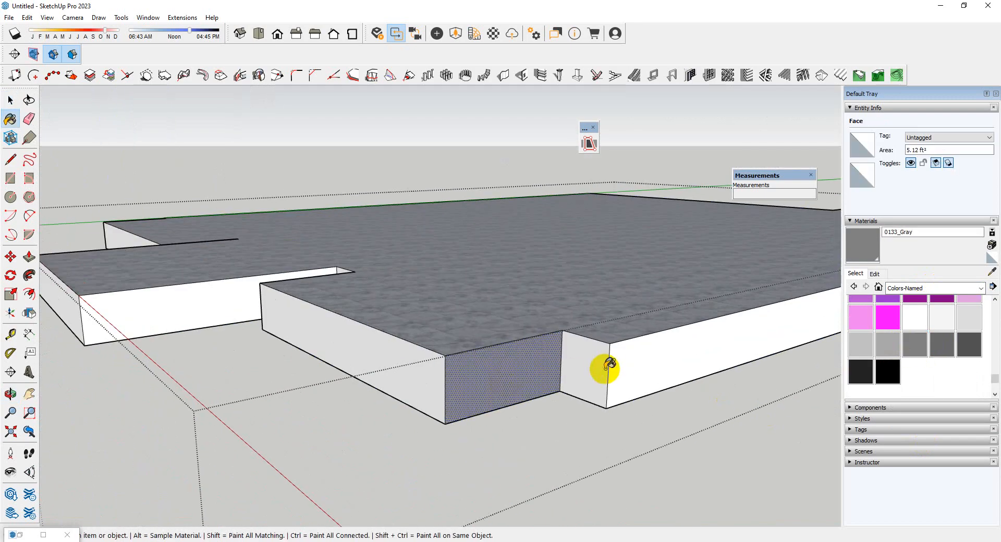
click(607, 368)
click(624, 372)
Paint the slab faces around the recess beside the portico projection with 0133_Gray
scroll(264, 404, down, 3)
middle_drag(263, 404, 404, 396)
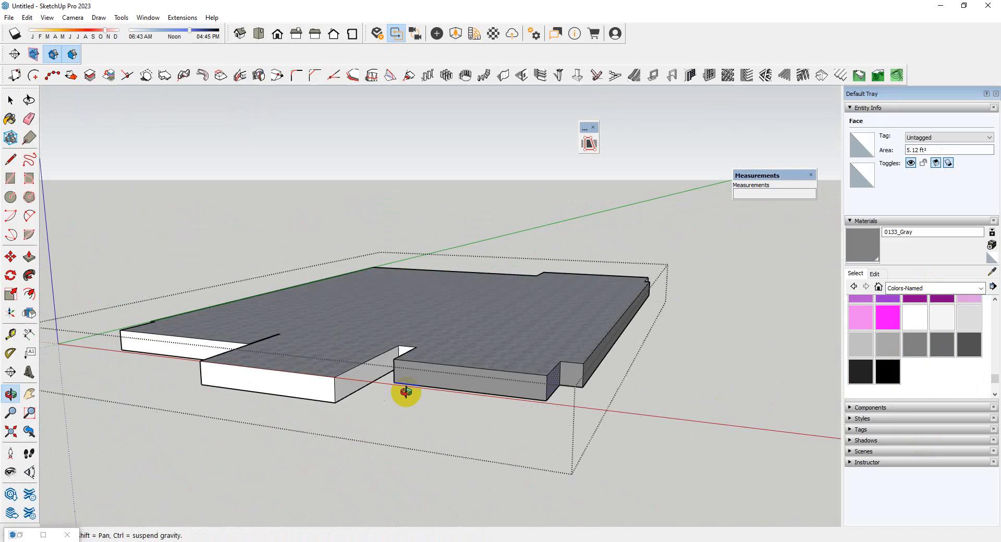
scroll(480, 357, up, 6)
click(497, 327)
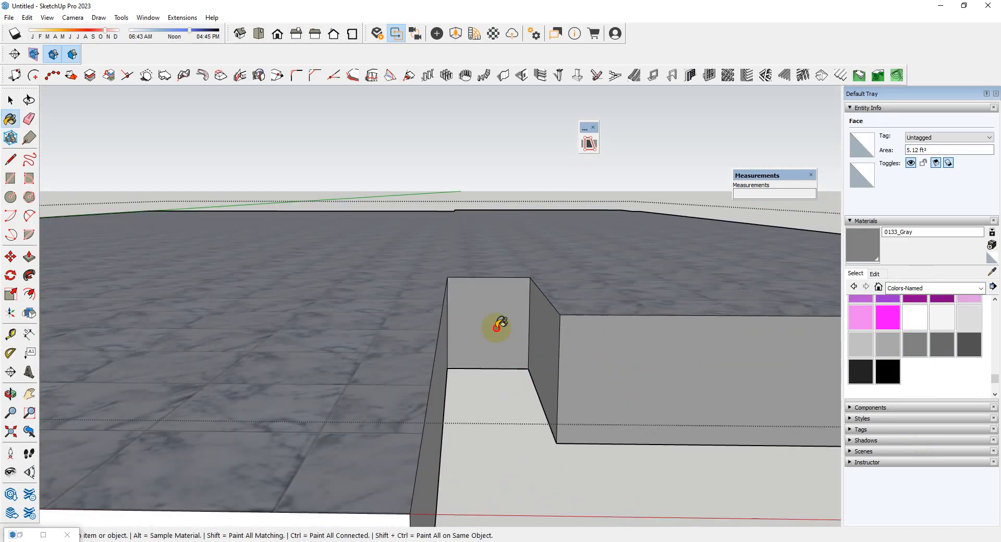
click(440, 374)
click(547, 362)
Paint the portico projection's front and side faces and the adjoining front face of the slab with 0133_Gray
scroll(552, 331, down, 3)
mouse_move(552, 331)
middle_down()
mouse_move(348, 391)
mouse_move(438, 348)
mouse_move(578, 345)
middle_up()
click(361, 374)
scroll(359, 377, down, 4)
scroll(364, 342, up, 3)
click(364, 342)
scroll(474, 332, down, 2)
middle_drag(473, 332, 292, 362)
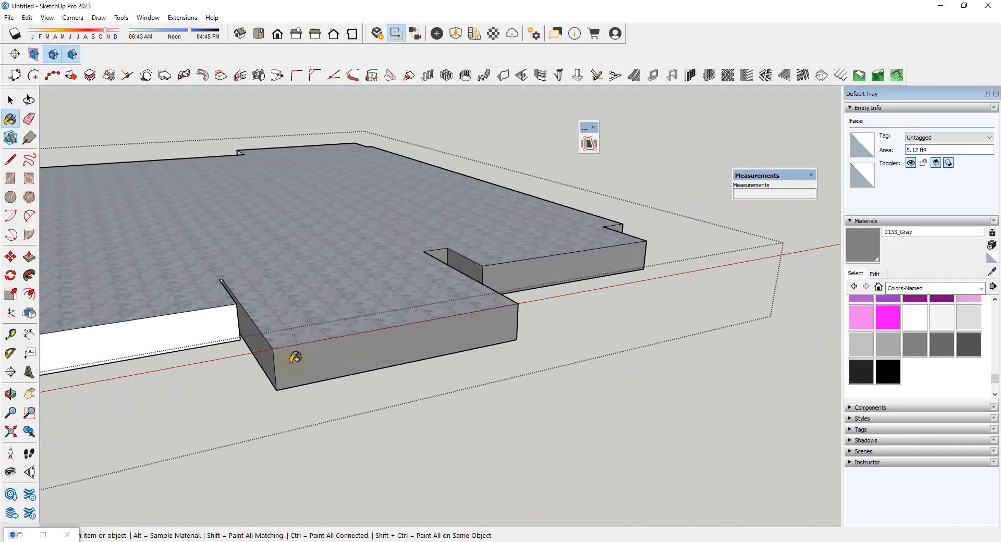
scroll(328, 319, up, 3)
click(165, 341)
Paint the slab's opposite long side, including its corner face and narrow return, with 0133_Gray, then leave the group
scroll(798, 217, down, 4)
middle_drag(227, 318, 332, 309)
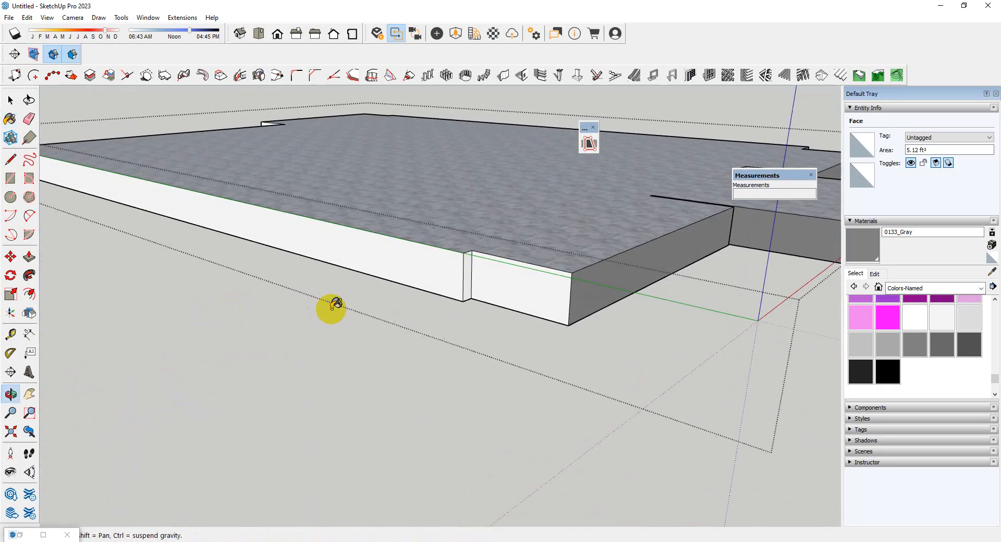
click(501, 293)
click(417, 283)
scroll(268, 331, down, 4)
scroll(332, 314, up, 3)
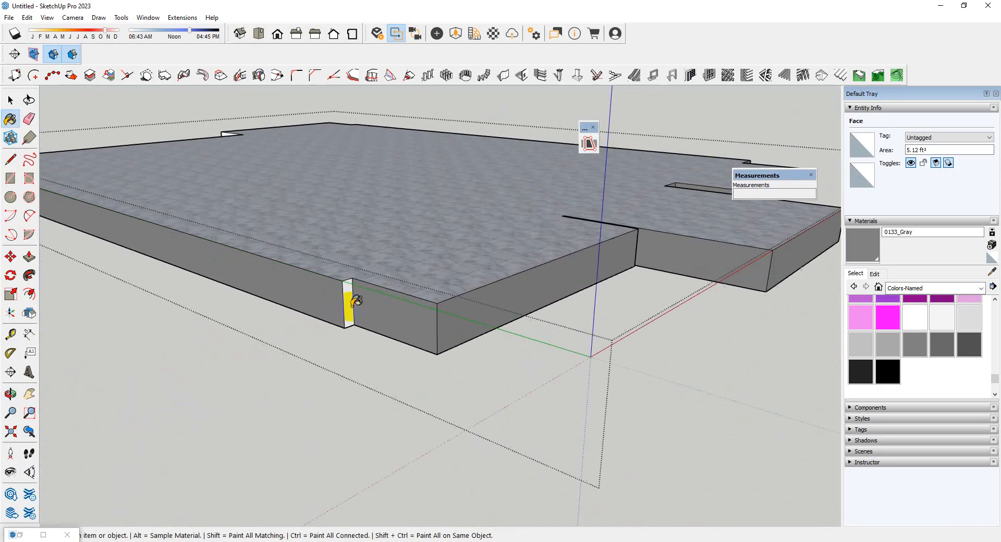
scroll(352, 306, up, 2)
click(348, 309)
scroll(279, 344, down, 4)
middle_drag(424, 340, 187, 265)
scroll(266, 273, down, 5)
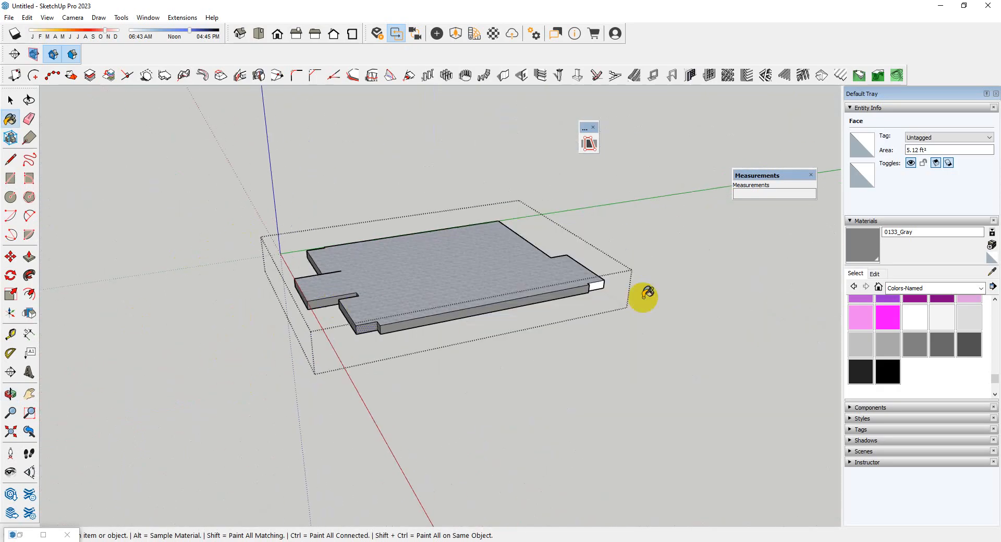
middle_drag(643, 298, 826, 271)
key(space)
scroll(772, 313, down, 2)
click(442, 384)
Open the entrance steps group and paint the white stepped end face with 0133_Gray
scroll(445, 346, up, 3)
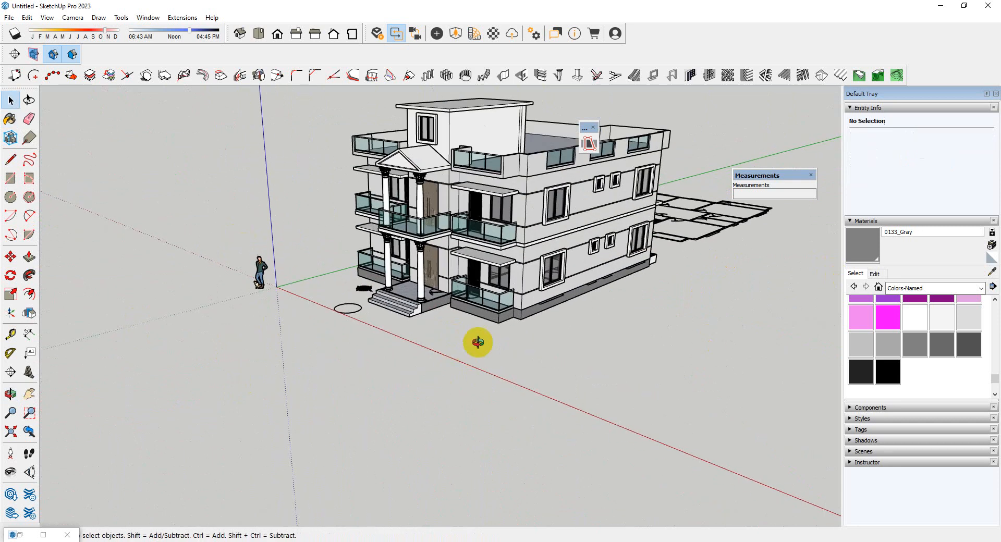
middle_drag(478, 342, 505, 335)
scroll(487, 280, up, 3)
middle_drag(486, 280, 464, 264)
scroll(418, 306, up, 5)
double_click(419, 318)
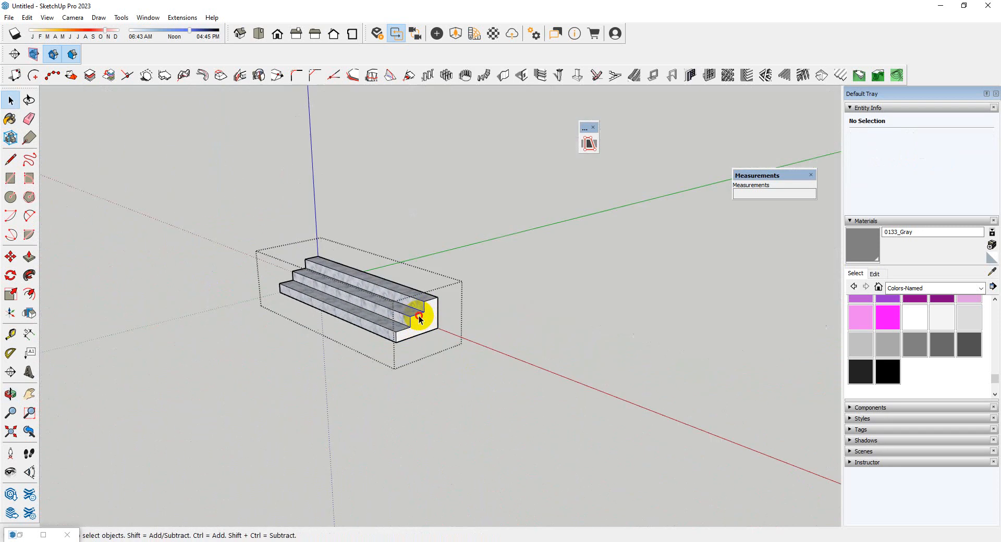
scroll(429, 317, up, 3)
click(430, 318)
key(b)
click(431, 320)
scroll(281, 320, down, 2)
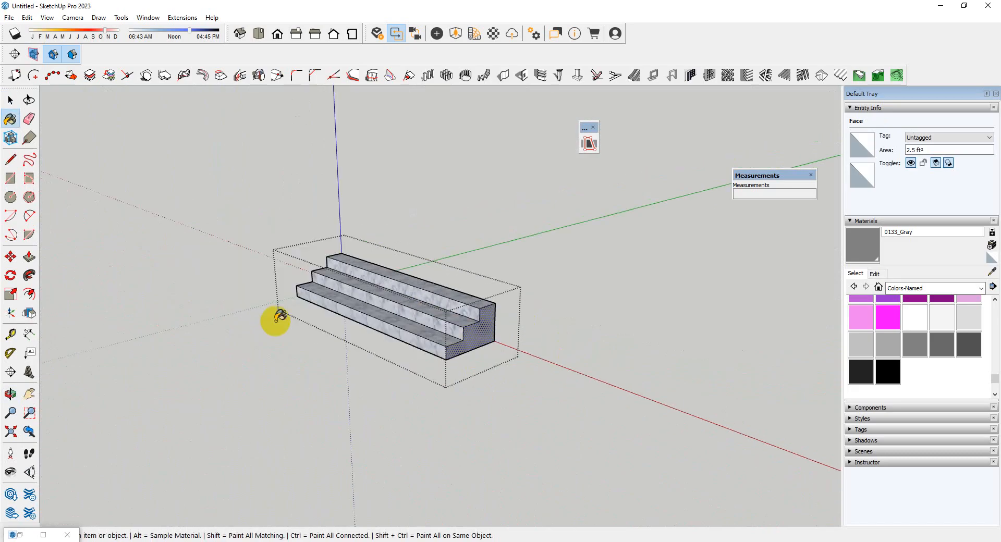
Paint the opposite stepped end face of the entrance steps with 0133_Gray and leave the group
middle_drag(275, 320, 487, 368)
scroll(420, 406, up, 2)
click(420, 407)
middle_drag(420, 407, 312, 319)
middle_drag(521, 318, 397, 333)
key(space)
click(326, 402)
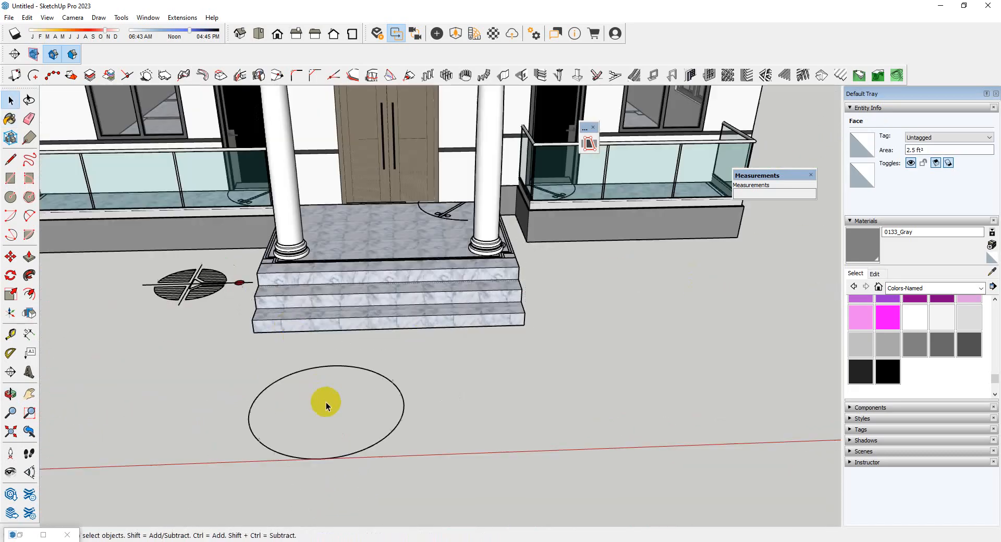
Hide the pdc.dwg floor plan component lying under the house
scroll(528, 297, down, 3)
middle_drag(527, 297, 474, 257)
scroll(461, 267, up, 3)
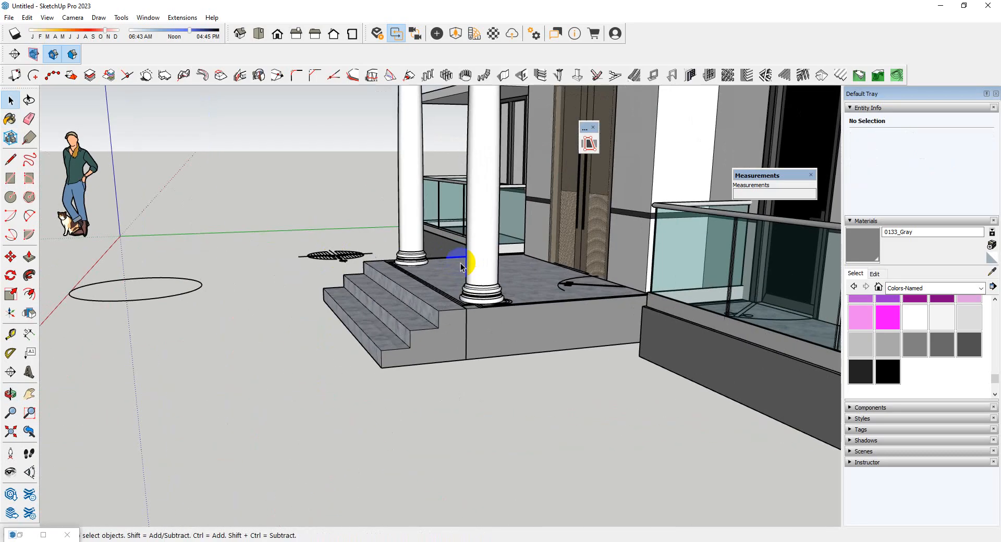
scroll(415, 272, down, 4)
middle_drag(355, 313, 438, 407)
scroll(344, 306, up, 1)
click(346, 285)
right_click(349, 279)
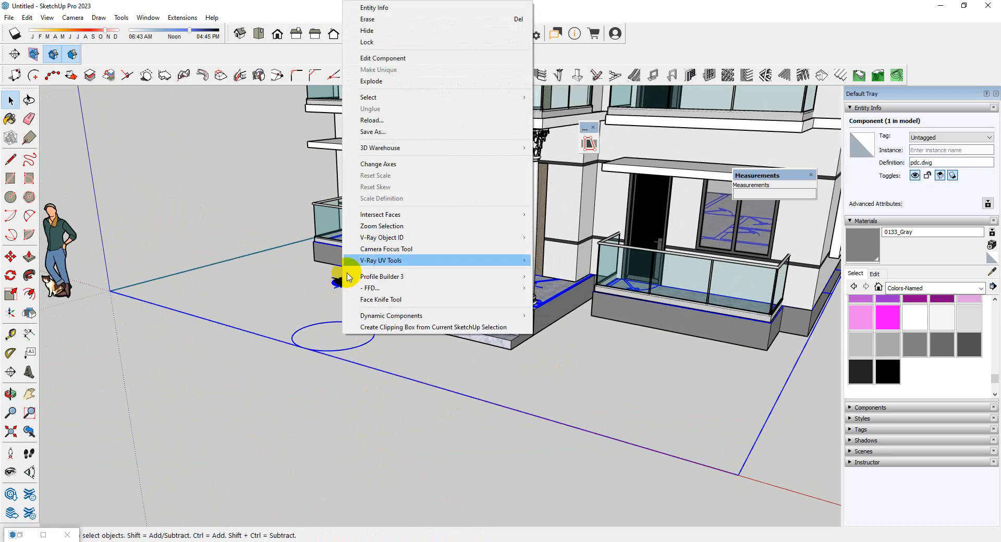
click(379, 38)
Examine the house's front and side elevations, balconies, roof terrace and grey plinth from several angles
scroll(351, 297, down, 5)
middle_drag(351, 297, 492, 395)
scroll(540, 221, up, 2)
scroll(541, 191, up, 2)
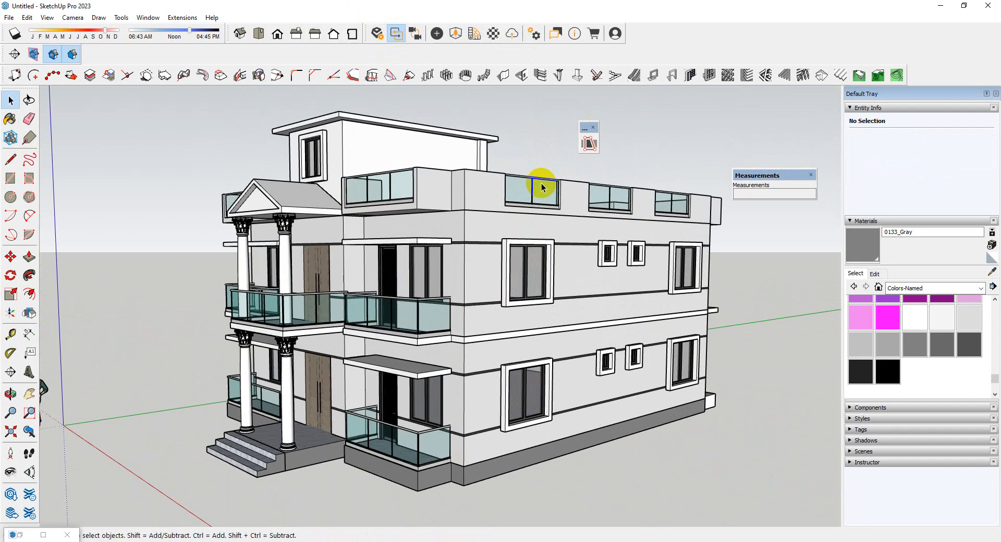
middle_drag(542, 188, 492, 317)
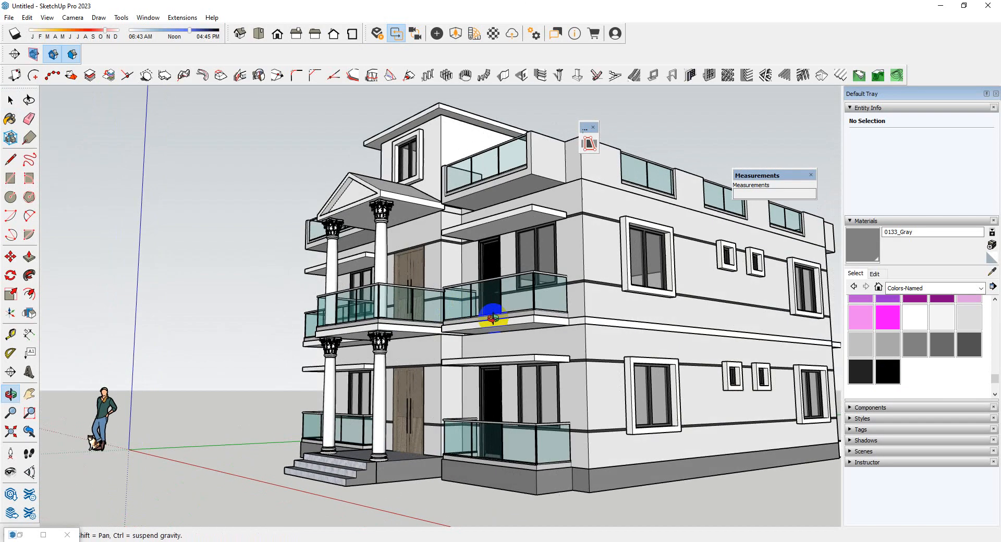
scroll(291, 346, down, 4)
middle_drag(291, 346, 531, 416)
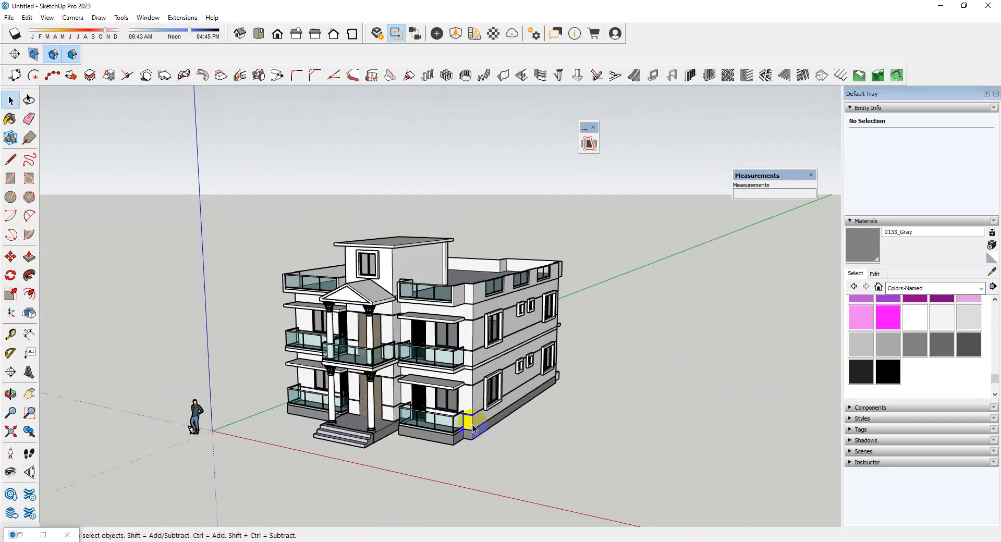
scroll(440, 351, up, 5)
middle_drag(478, 353, 498, 442)
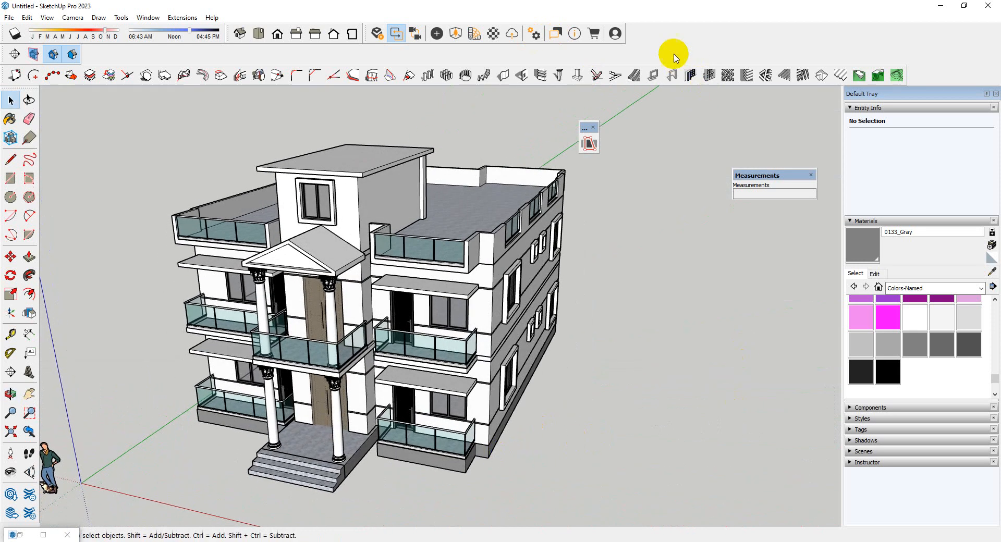
Hide the Views toolbar and show it again
right_click(639, 45)
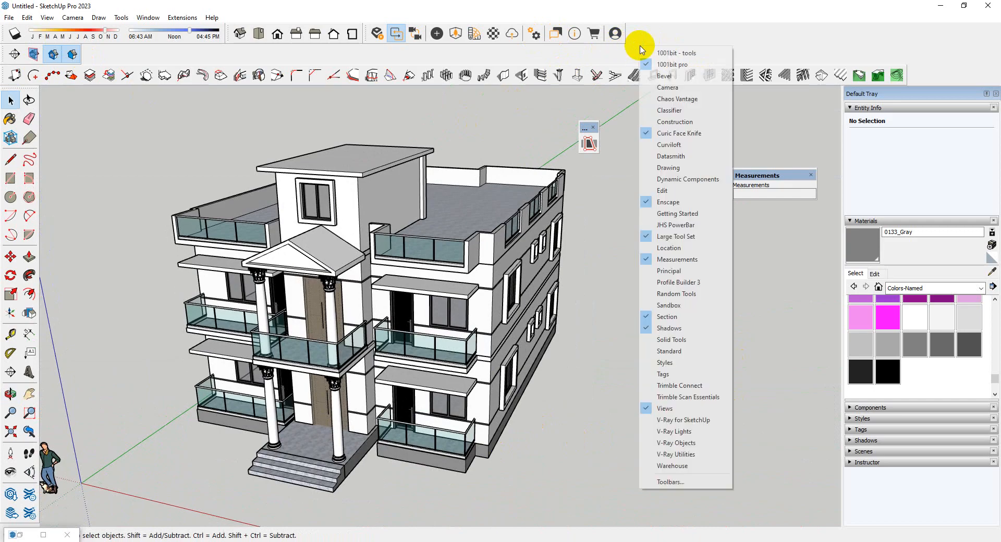
click(666, 408)
right_click(588, 44)
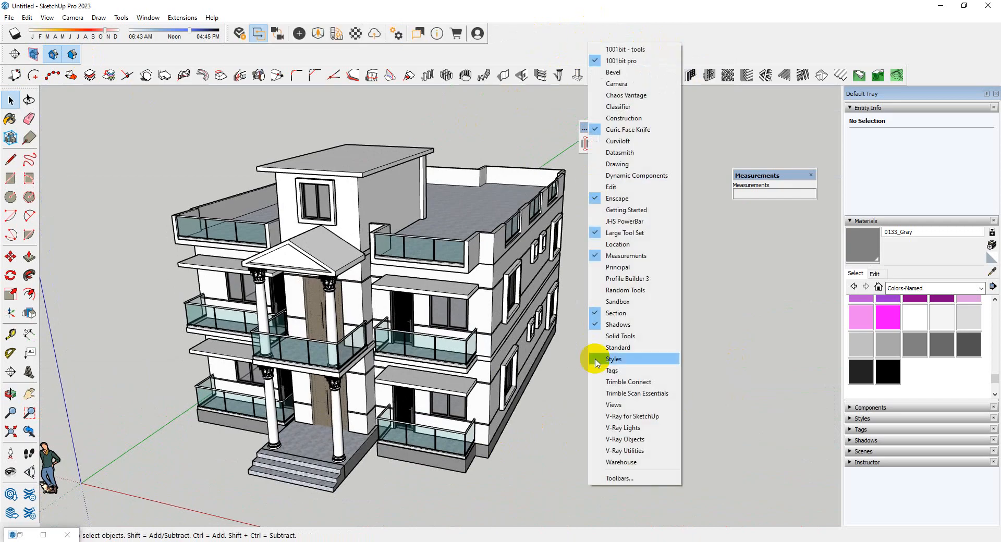
click(608, 407)
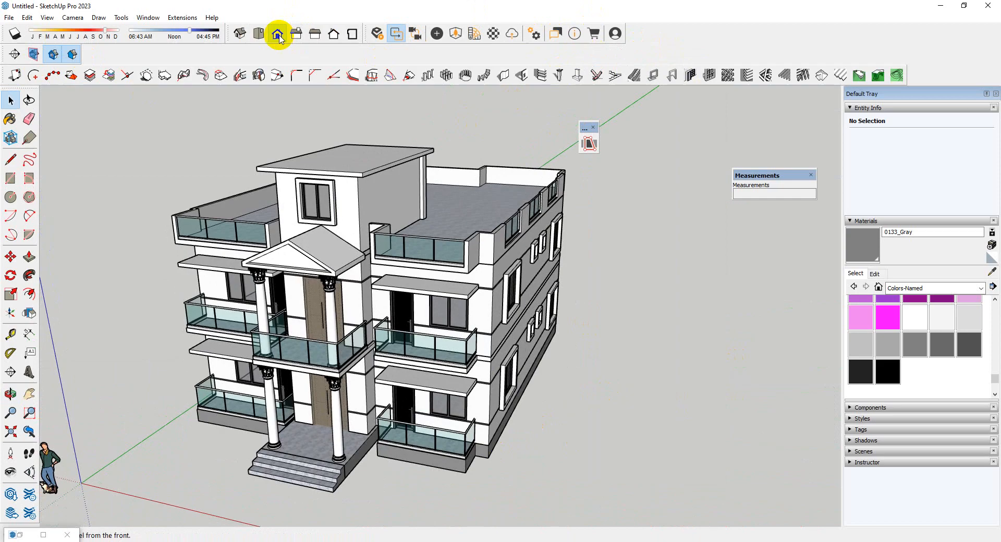
Try the Front and Iso standard views, and add a scene showing the house from an elevated front-corner angle
click(278, 35)
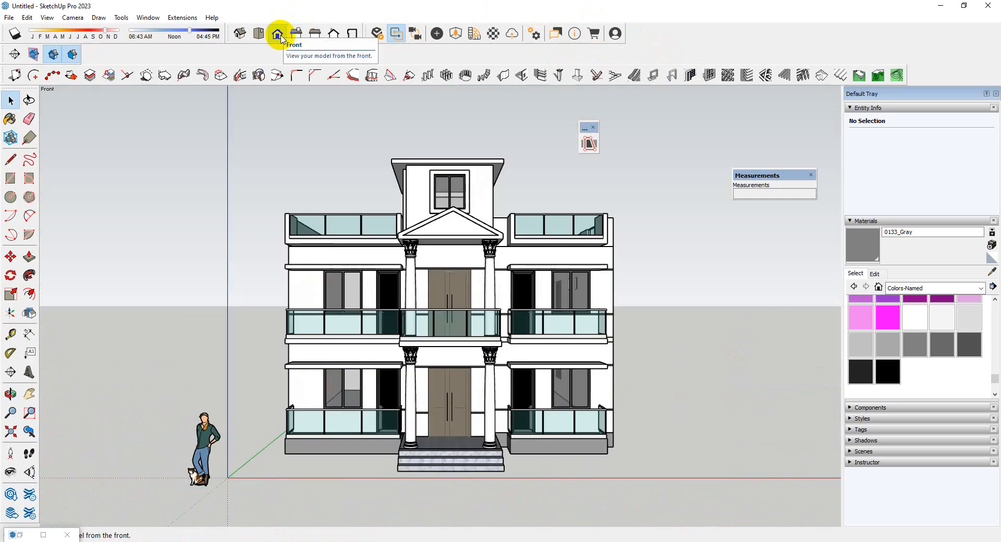
click(242, 37)
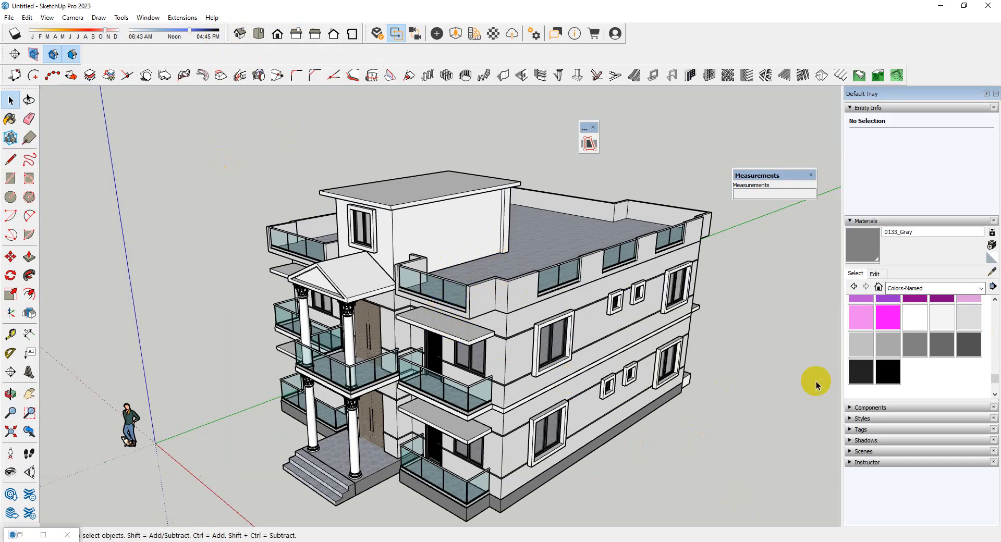
click(47, 18)
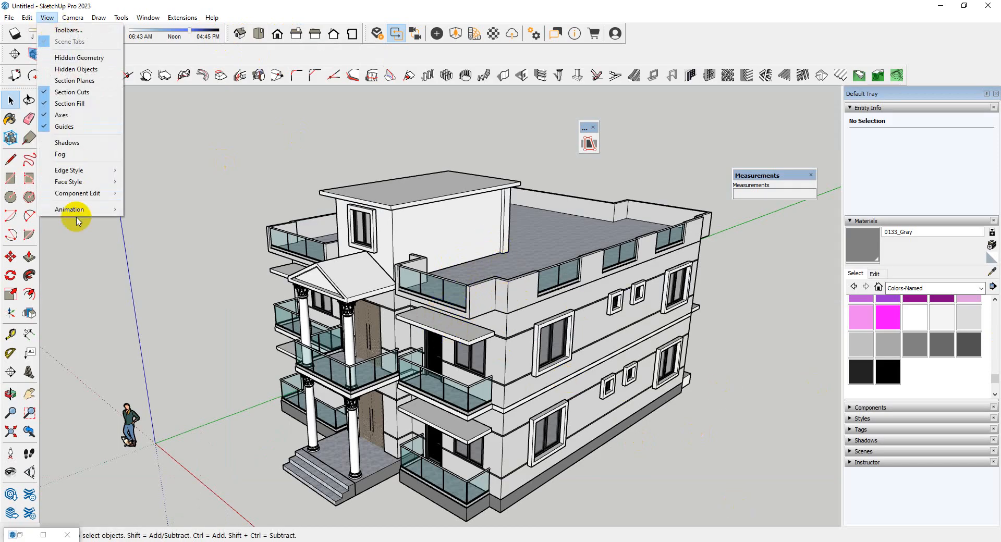
mouse_move(99, 209)
click(144, 208)
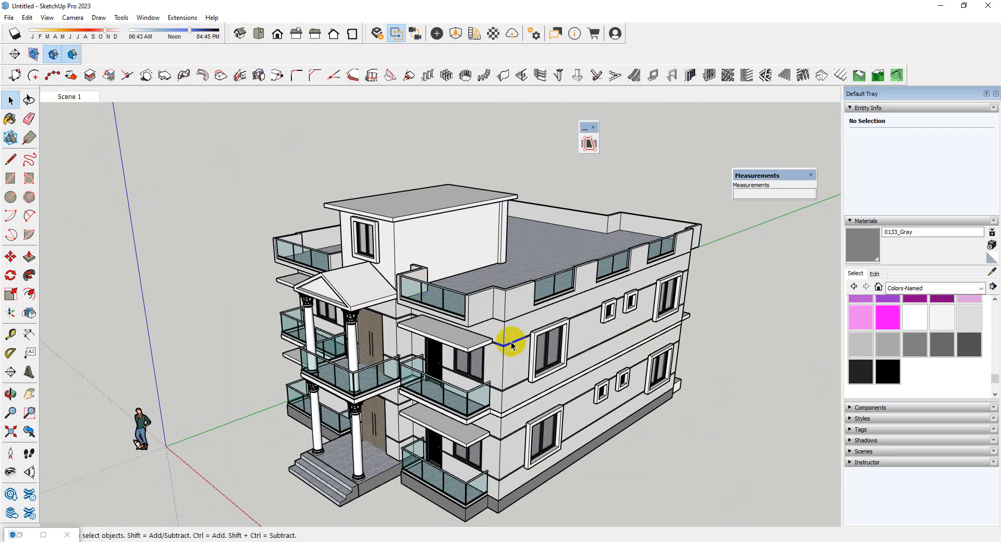
Set the Look Around eye height to 5' and turn the camera up to frame the whole house
click(9, 473)
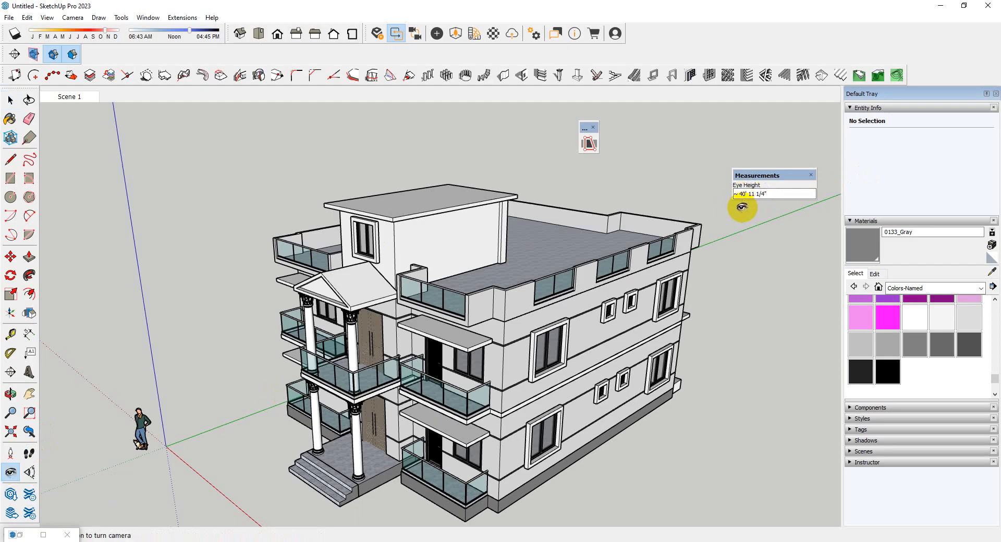
key(Return)
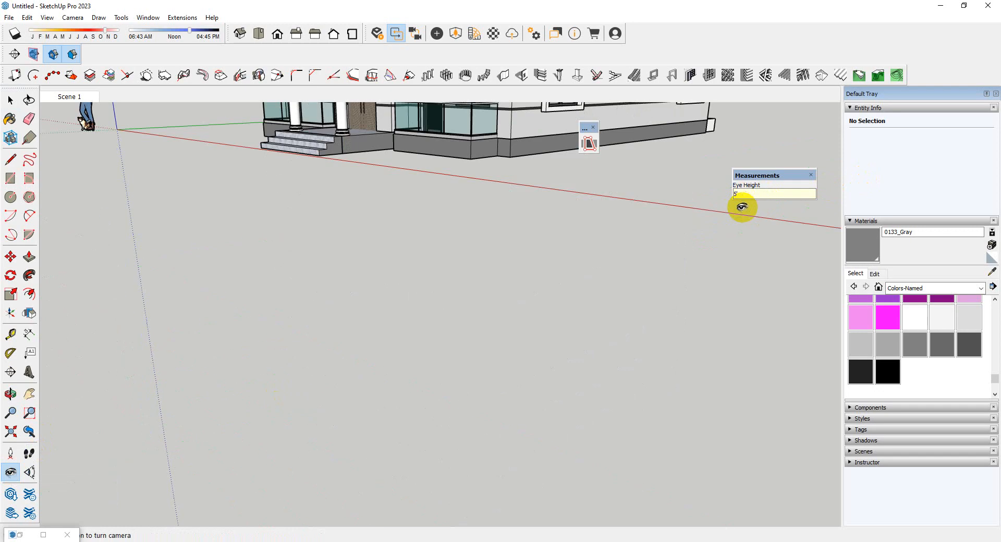
drag(420, 266, 485, 101)
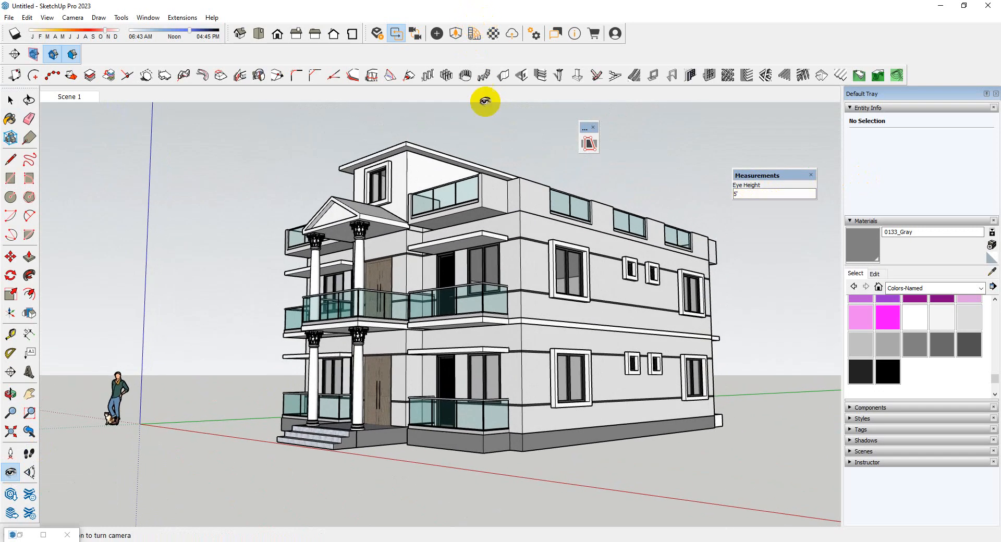
mouse_move(510, 274)
mouse_down()
mouse_move(514, 246)
mouse_move(523, 261)
mouse_up()
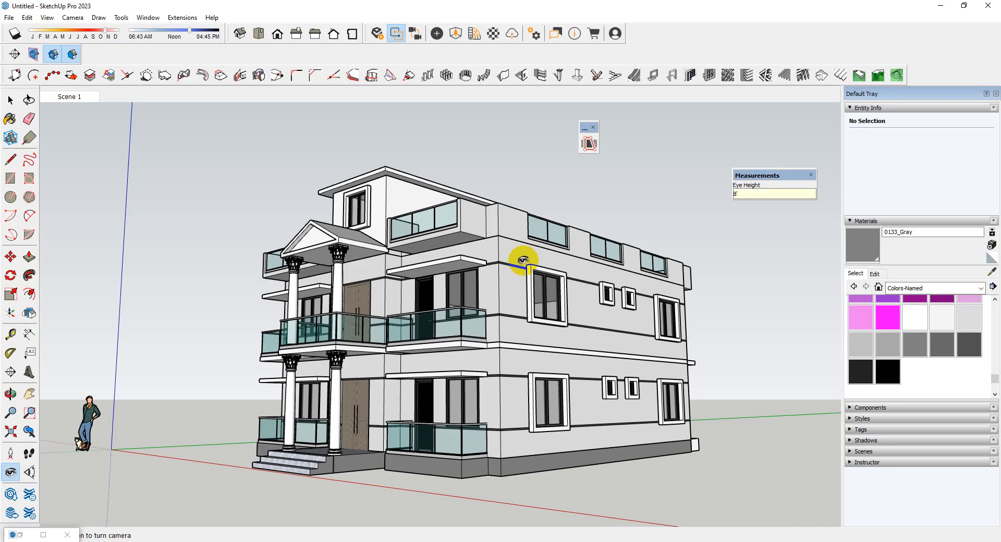
Set the eye height to 8', re-aim the camera at the house and add the view as a second scene
drag(523, 260, 522, 260)
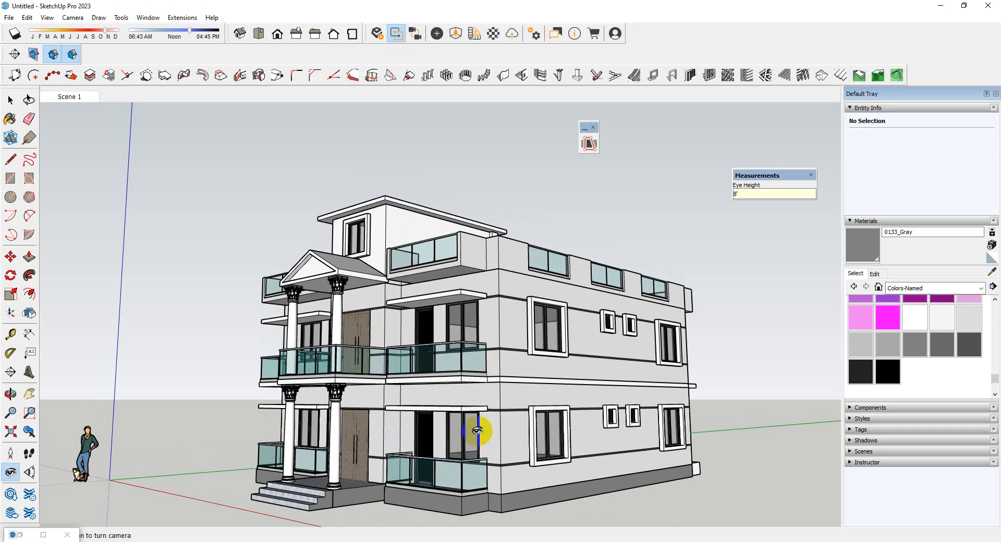
drag(477, 430, 477, 431)
key(space)
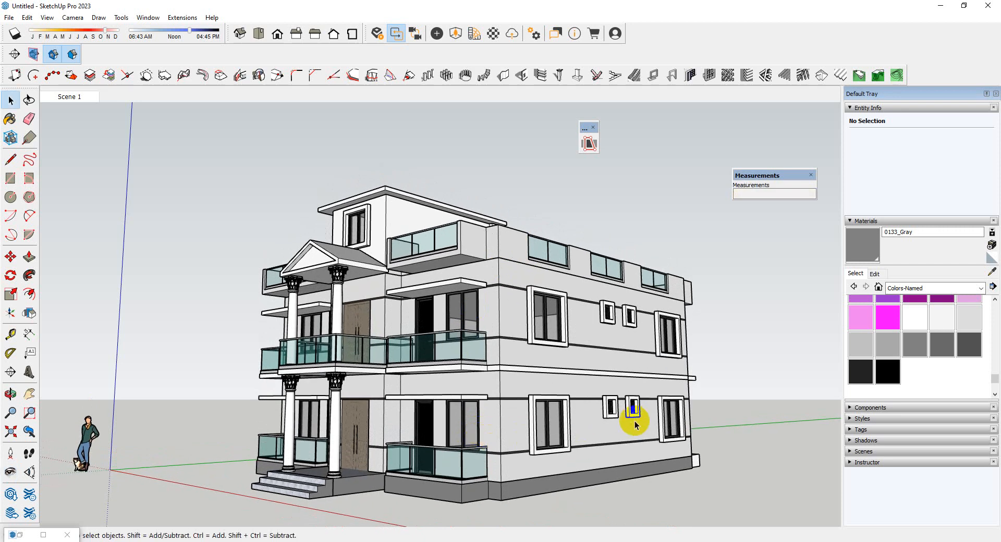
click(46, 18)
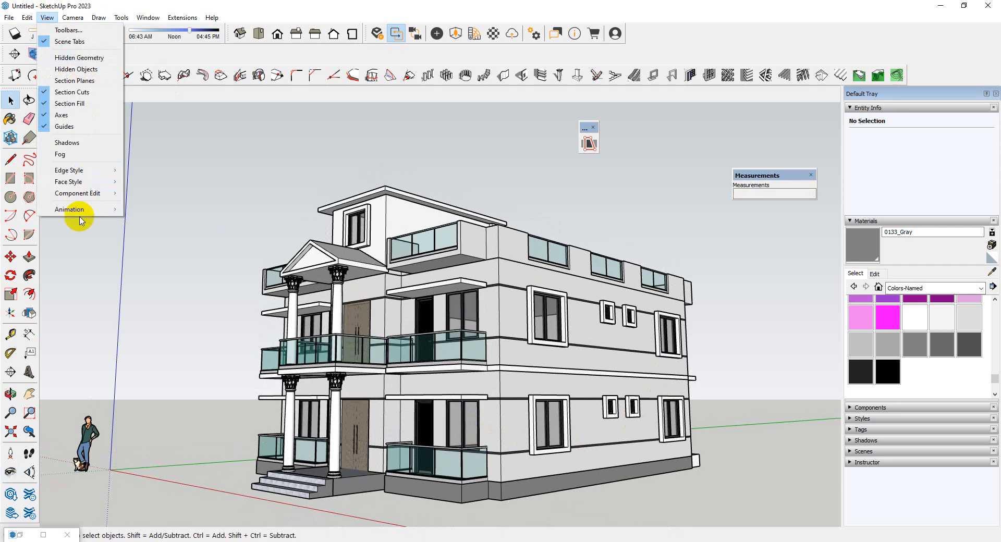
mouse_move(80, 209)
click(169, 210)
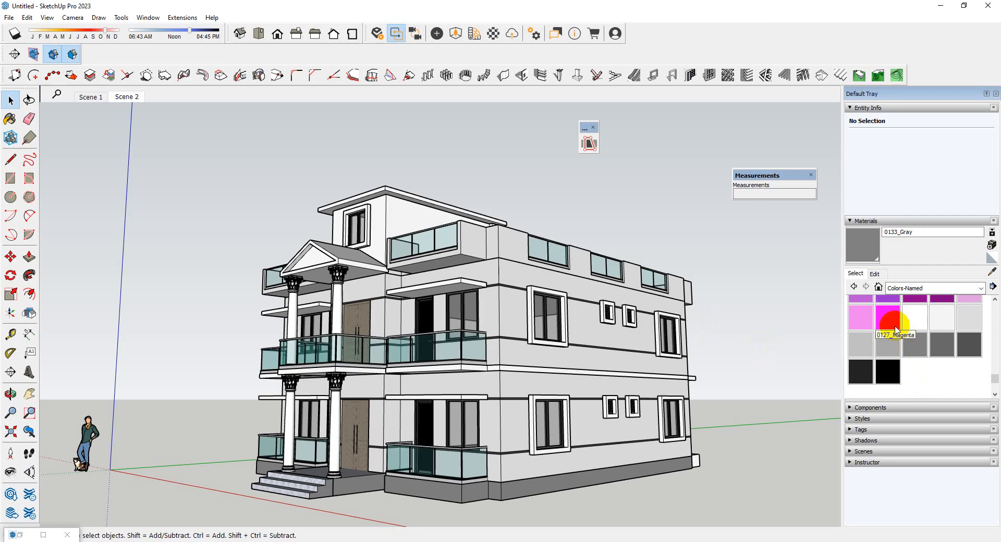
Paint the surround of the large upper-floor side window nearest the front corner with 0132_LightGray, then leave its group
scroll(896, 331, up, 1)
scroll(911, 364, down, 1)
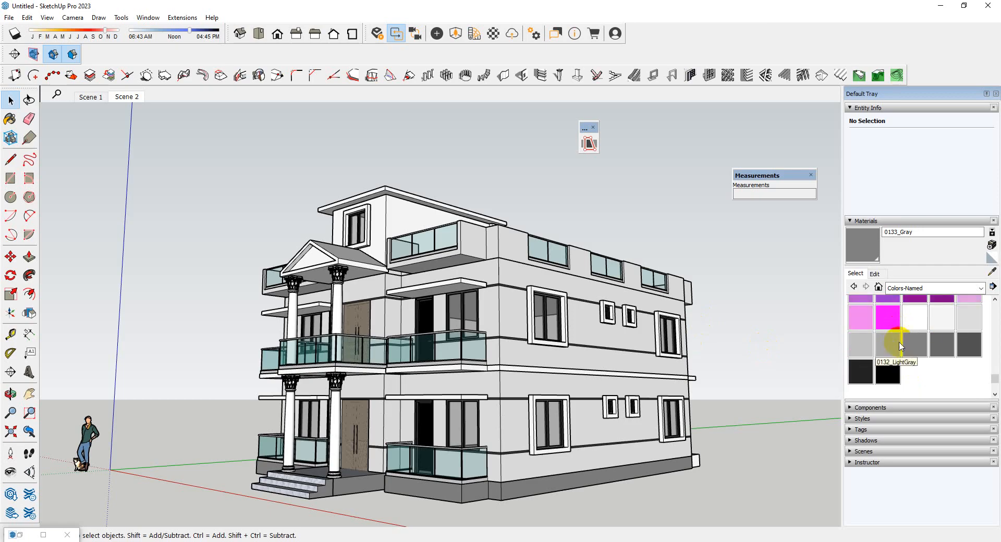
click(894, 346)
scroll(532, 334, up, 4)
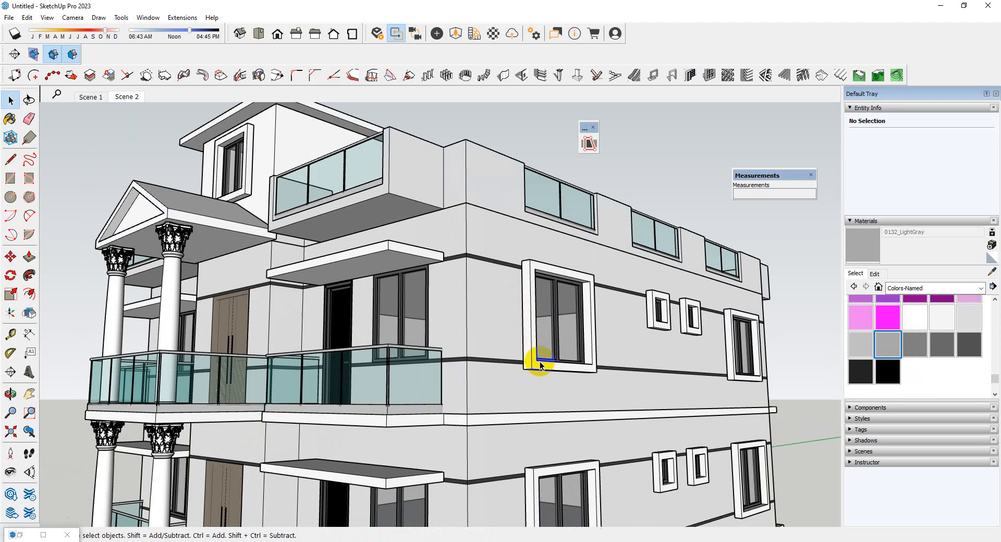
double_click(539, 360)
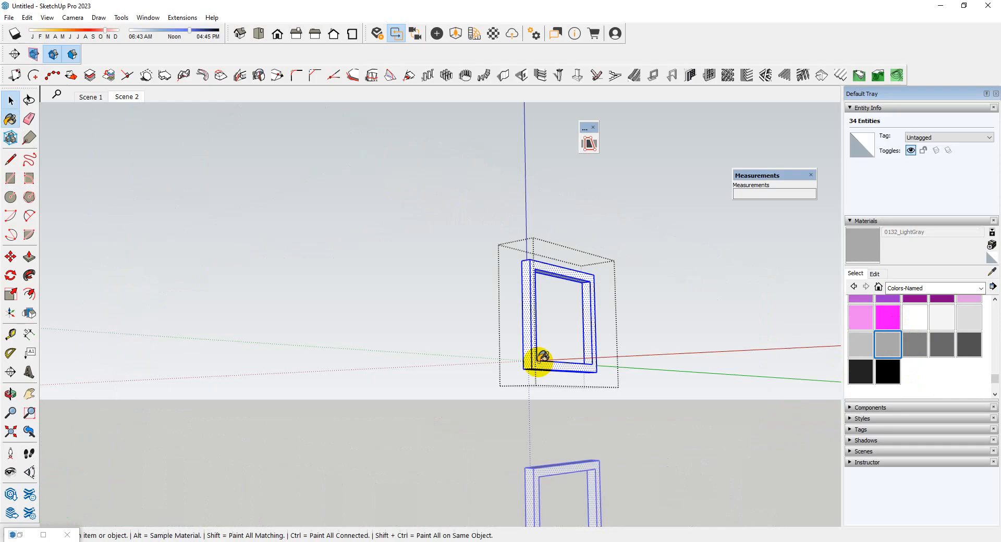
click(539, 360)
scroll(367, 326, down, 3)
middle_drag(367, 326, 599, 432)
key(space)
click(599, 433)
scroll(545, 336, up, 4)
scroll(609, 245, up, 3)
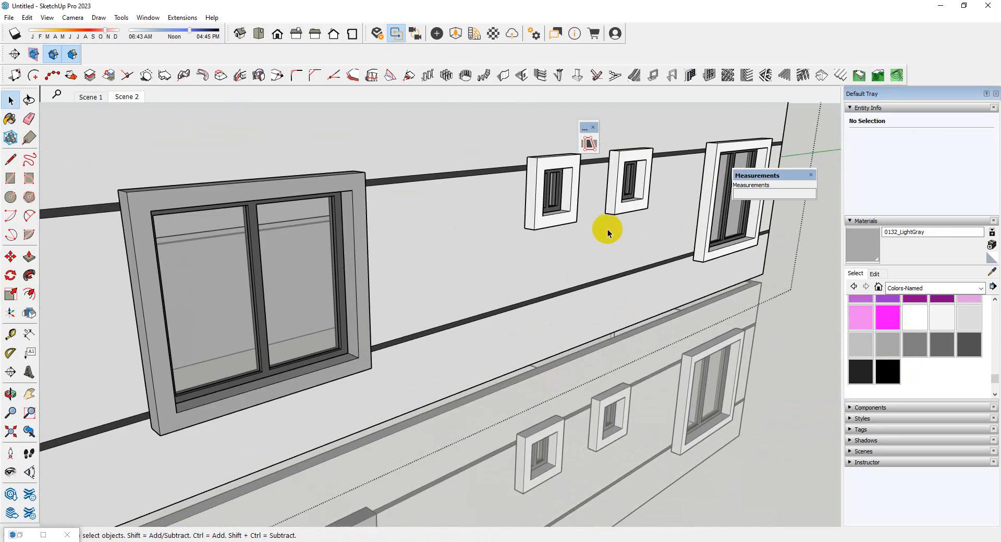
Paint the surround of the small upper-floor side window nearest the front corner with 0132_LightGray, then leave its group
double_click(567, 222)
key(b)
click(570, 213)
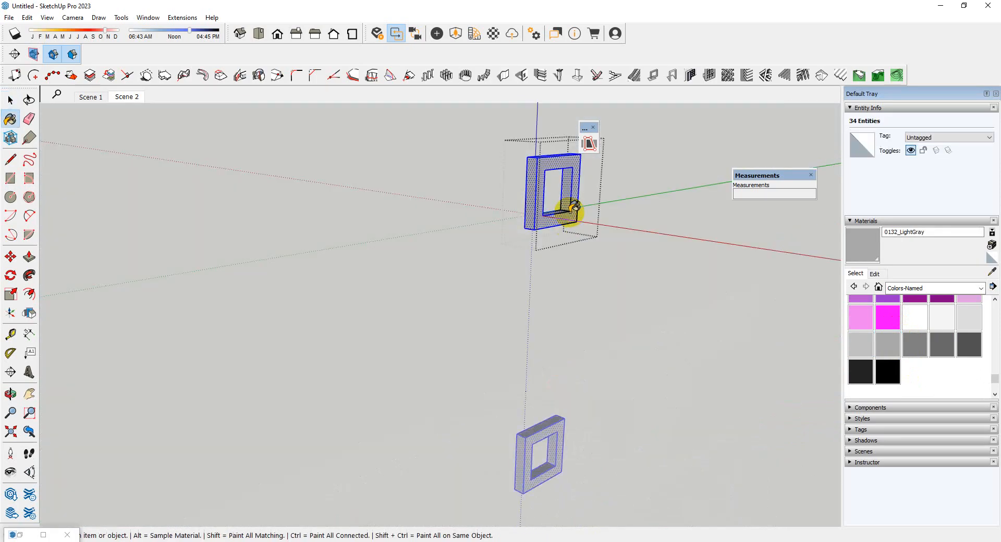
key(space)
click(344, 306)
Paint the second small upper-floor side window's surround with 0132_LightGray and leave its group
scroll(342, 306, down, 3)
scroll(567, 238, up, 4)
scroll(437, 237, up, 3)
double_click(365, 236)
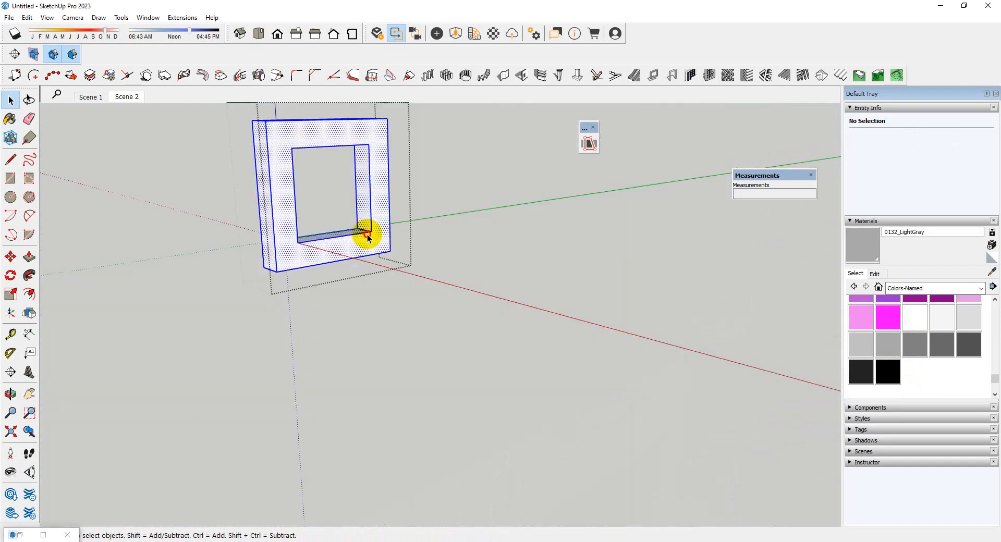
key(b)
click(368, 234)
key(space)
click(437, 355)
Paint the surround of the large upper-floor side window at the far end with 0132_LightGray and leave its group
scroll(201, 234, down, 2)
scroll(453, 307, up, 4)
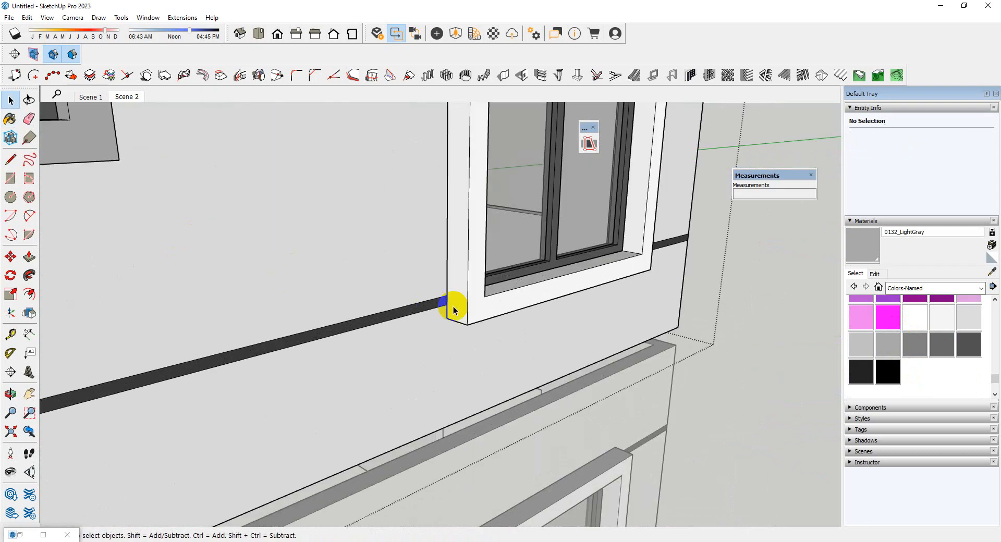
double_click(467, 308)
triple_click(468, 309)
key(b)
click(467, 307)
key(space)
scroll(465, 307, down, 2)
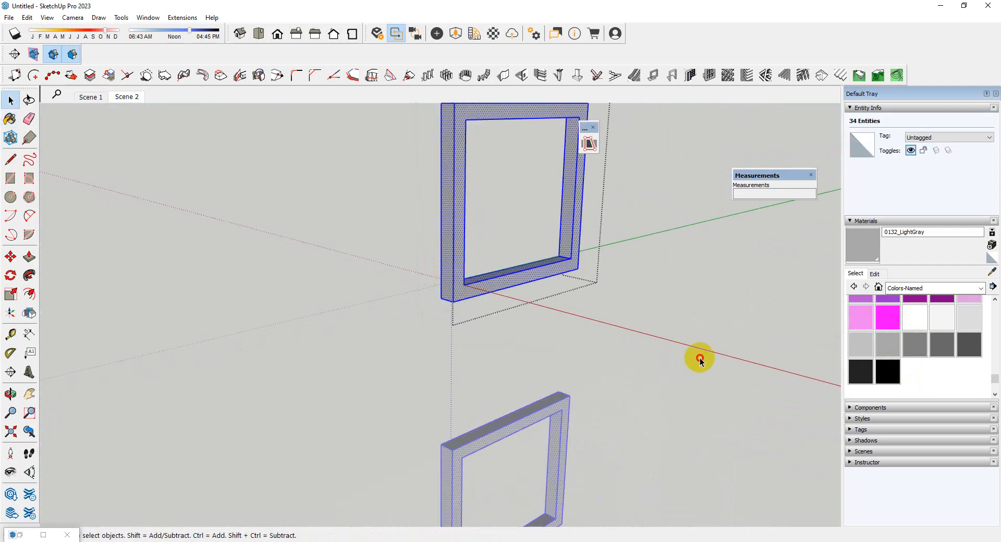
click(699, 359)
Paint the surround of the rooftop room's front window with 0132_LightGray and leave its group
scroll(671, 263, down, 3)
scroll(672, 263, down, 3)
middle_drag(339, 362, 370, 346)
scroll(355, 340, up, 3)
scroll(609, 243, down, 6)
click(249, 400)
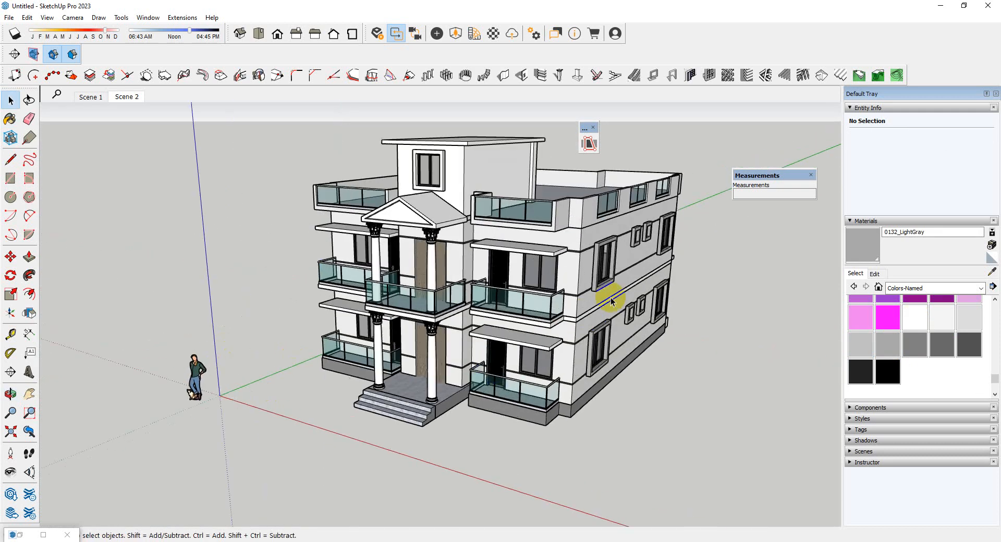
scroll(612, 297, up, 3)
scroll(393, 143, up, 4)
double_click(392, 143)
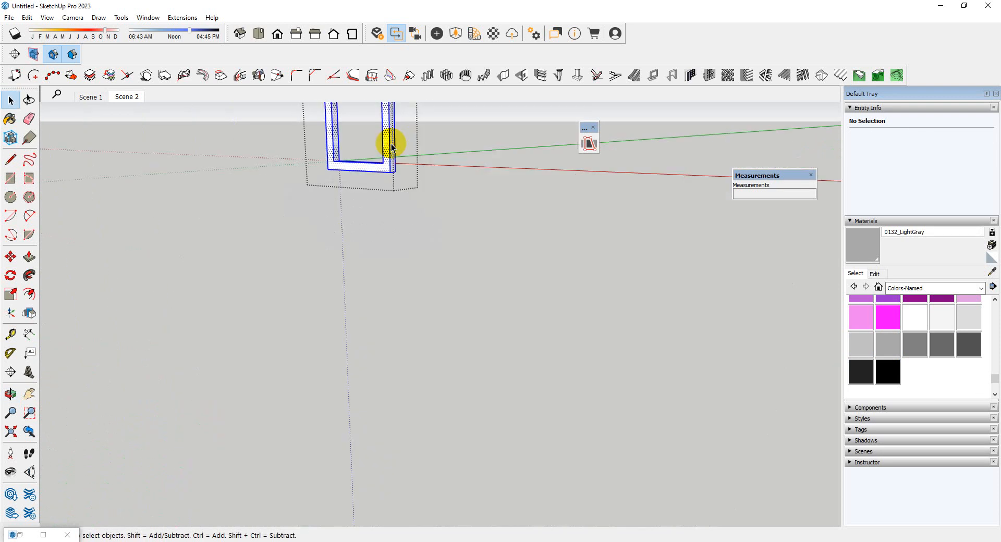
key(b)
click(388, 154)
key(space)
click(328, 224)
Examine the front and side facades, including the window surrounds and the wall areas between the dark horizontal strips
scroll(306, 230, down, 4)
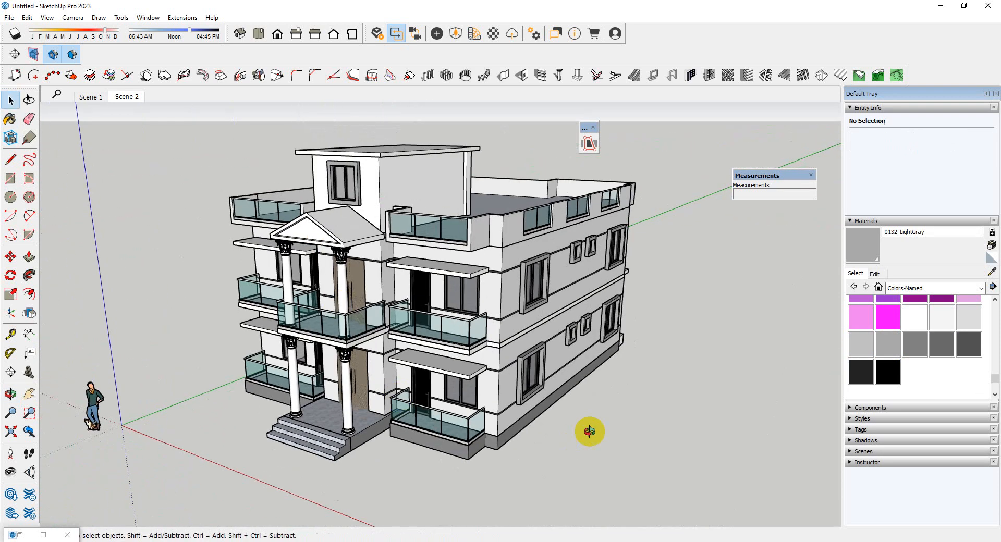
middle_drag(589, 432, 556, 317)
scroll(543, 295, up, 5)
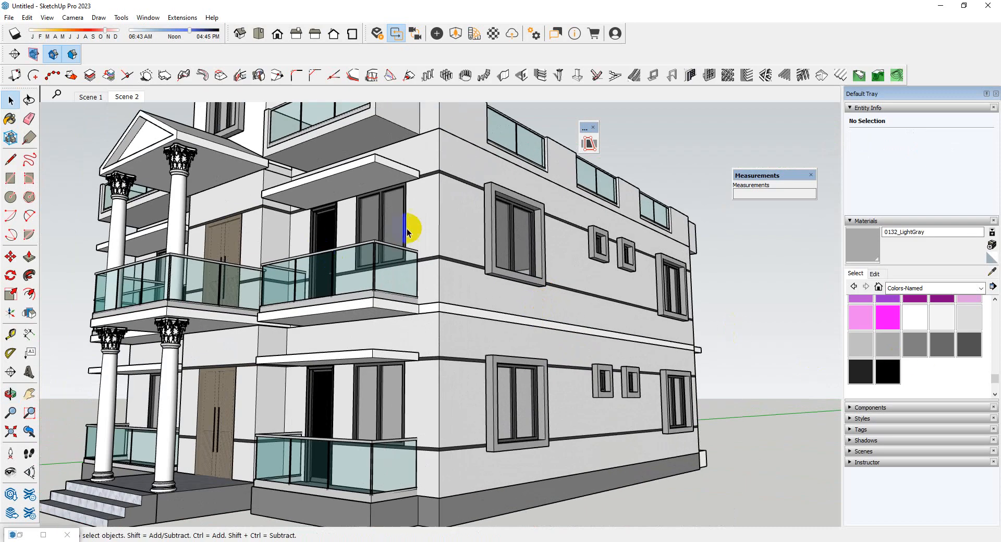
scroll(403, 224, up, 3)
scroll(741, 297, down, 3)
middle_drag(530, 325, 542, 404)
scroll(492, 369, down, 2)
scroll(549, 421, up, 2)
scroll(549, 421, up, 2)
scroll(532, 404, down, 2)
scroll(386, 395, down, 2)
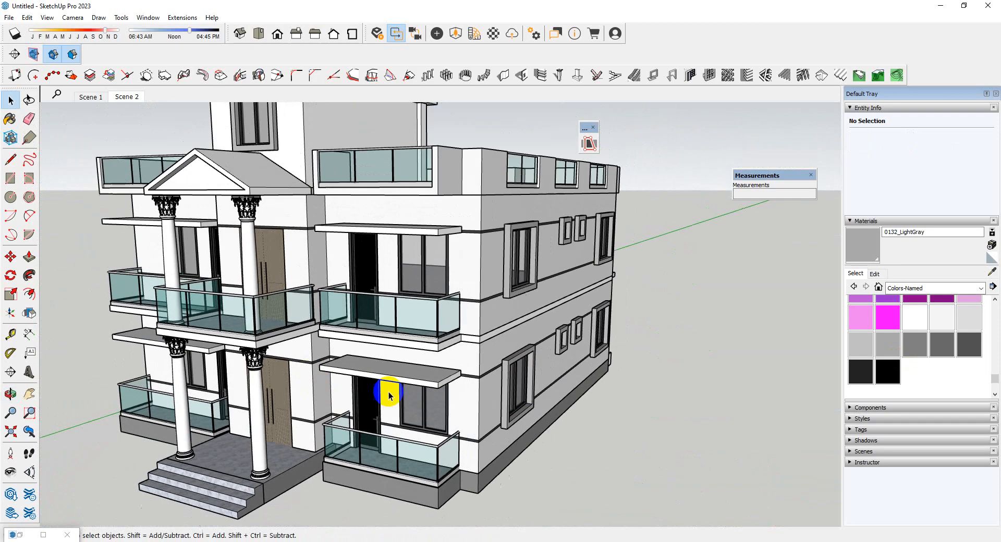
scroll(476, 411, up, 5)
scroll(485, 344, up, 2)
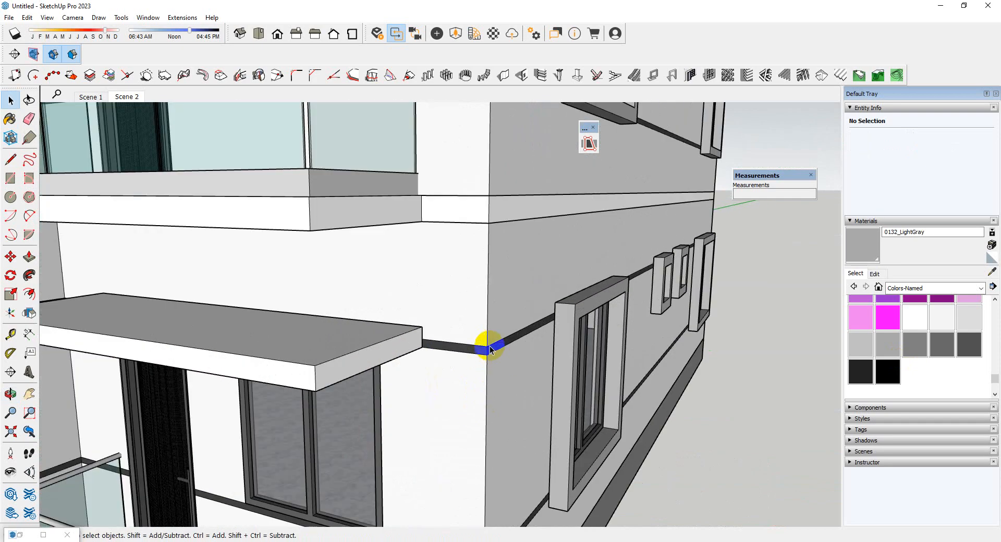
scroll(487, 406, down, 3)
scroll(476, 326, up, 2)
scroll(492, 380, down, 2)
Open the ground-floor component and paint the side and front wall faces at the corner between the dark strips with 0110_LightSlateGray
click(493, 380)
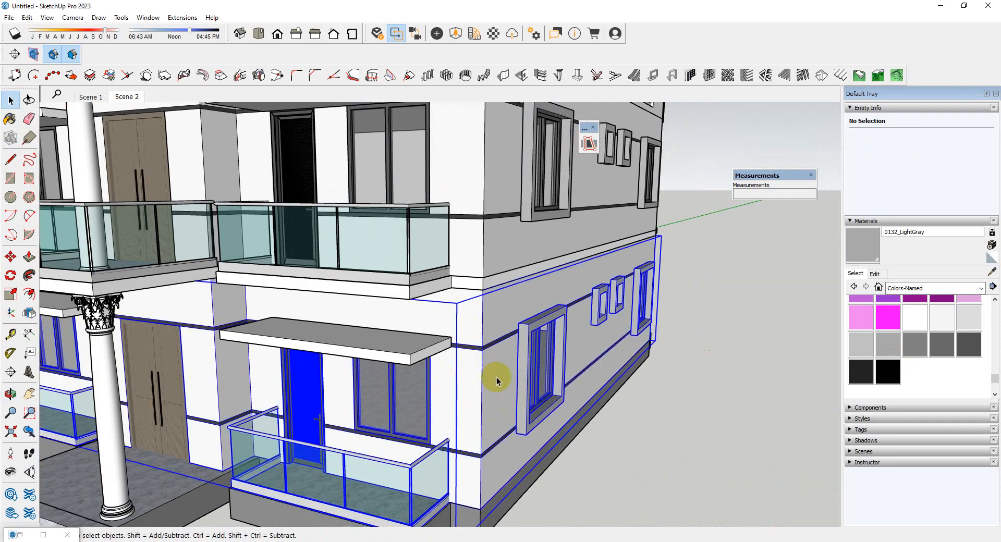
double_click(494, 384)
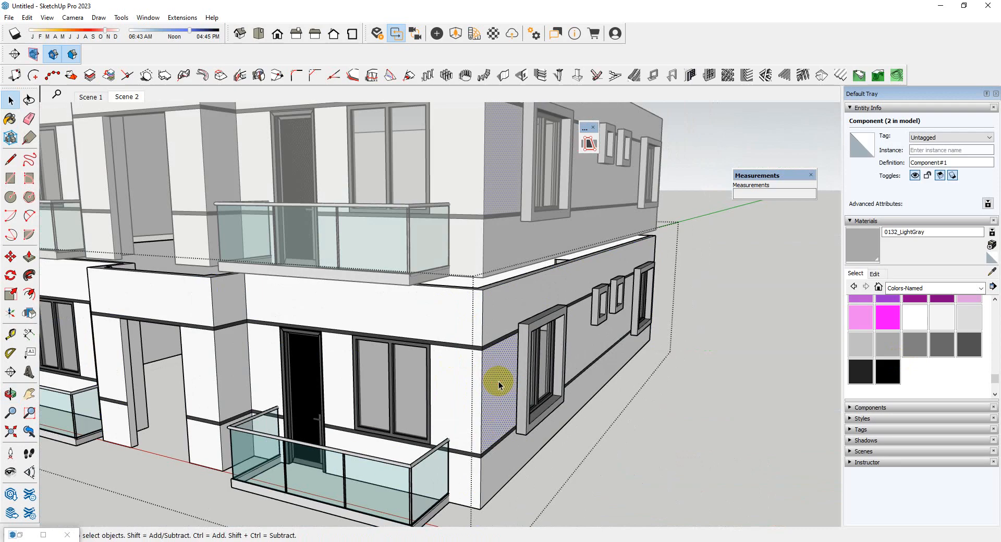
scroll(912, 376, up, 3)
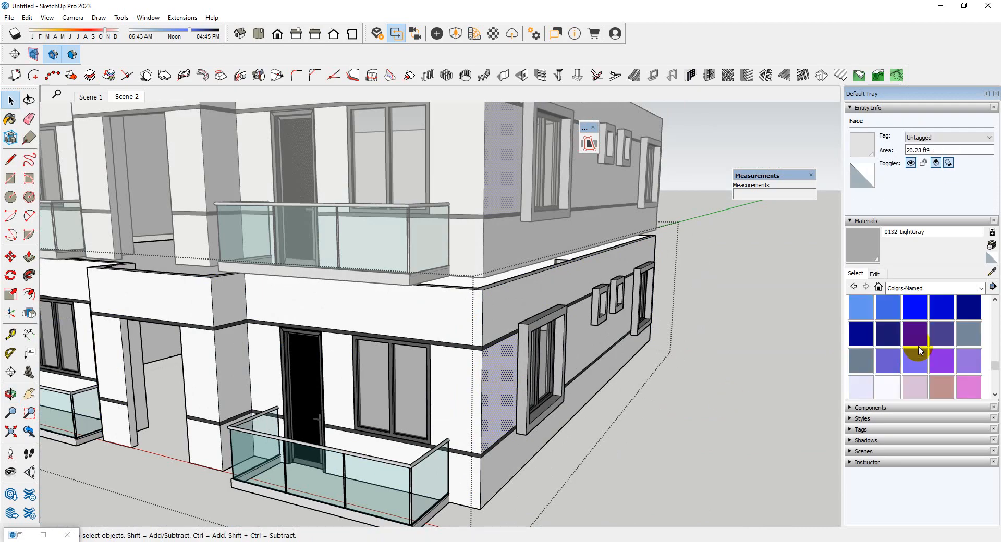
click(967, 339)
scroll(522, 401, up, 3)
click(462, 394)
click(408, 393)
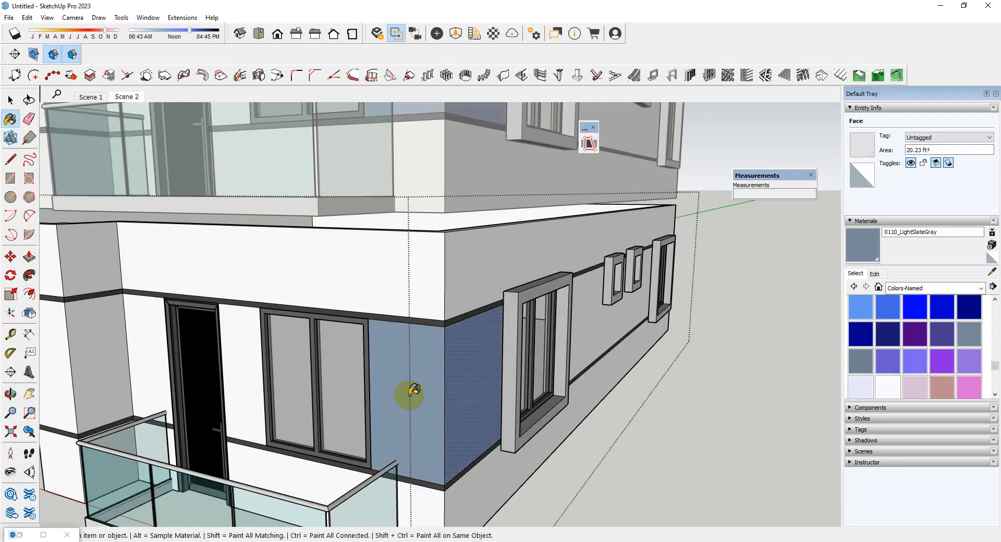
Paint the side wall between the two large windows, within the dark strips, with 0110_LightSlateGray
middle_drag(409, 394, 431, 365)
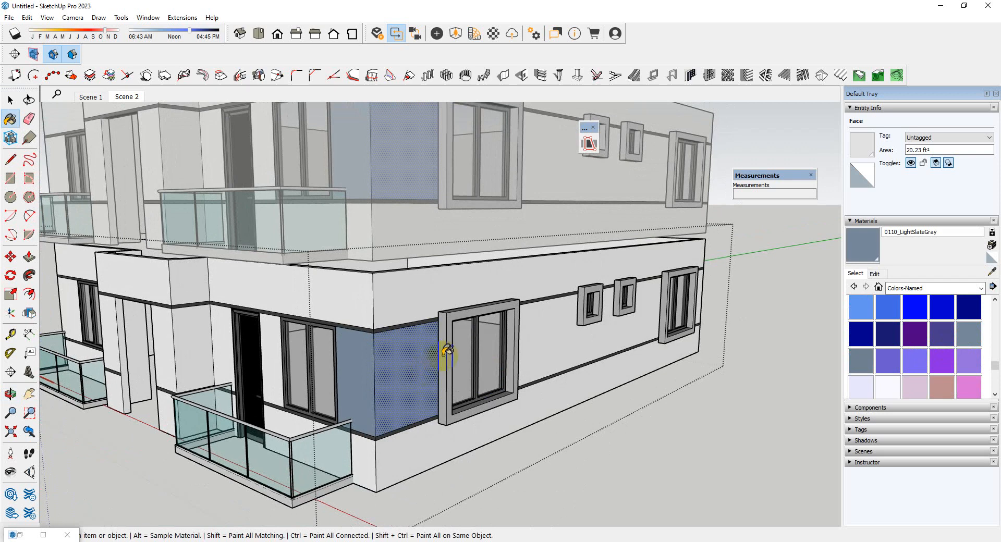
scroll(537, 338, up, 3)
click(537, 337)
scroll(539, 354, down, 4)
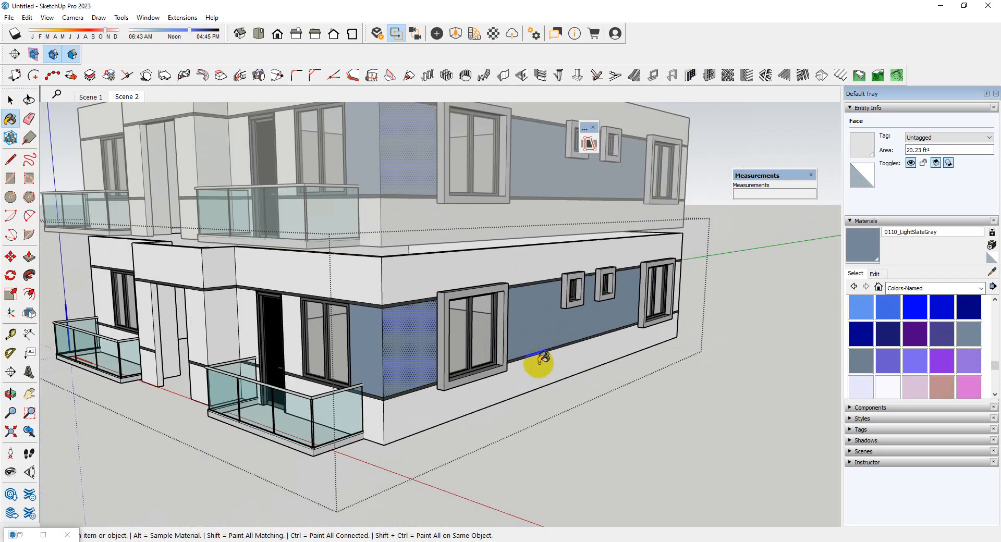
Paint the front wall faces beside the door of the corner balcony and on the adjoining entrance pier with 0110_LightSlateGray
middle_drag(541, 362, 313, 296)
scroll(312, 305, down, 3)
scroll(630, 320, up, 3)
scroll(641, 316, down, 5)
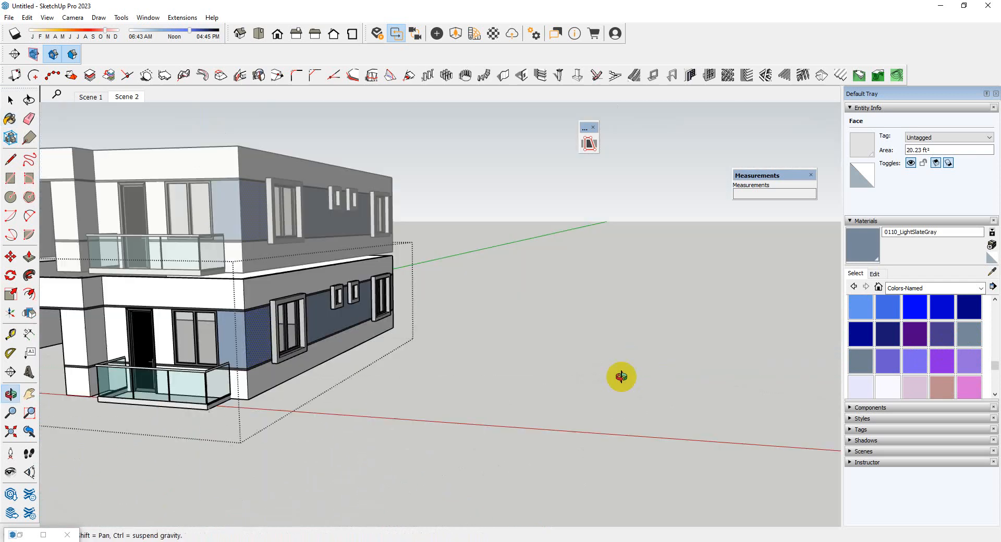
scroll(217, 346, up, 3)
scroll(213, 350, down, 1)
scroll(217, 347, up, 2)
click(300, 338)
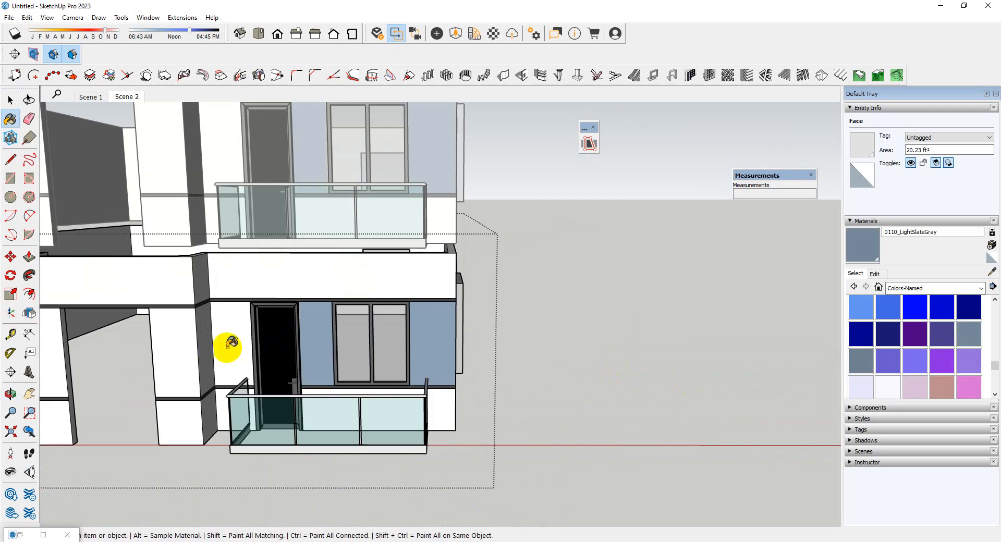
scroll(227, 347, up, 2)
click(126, 379)
scroll(563, 297, down, 6)
scroll(446, 335, up, 5)
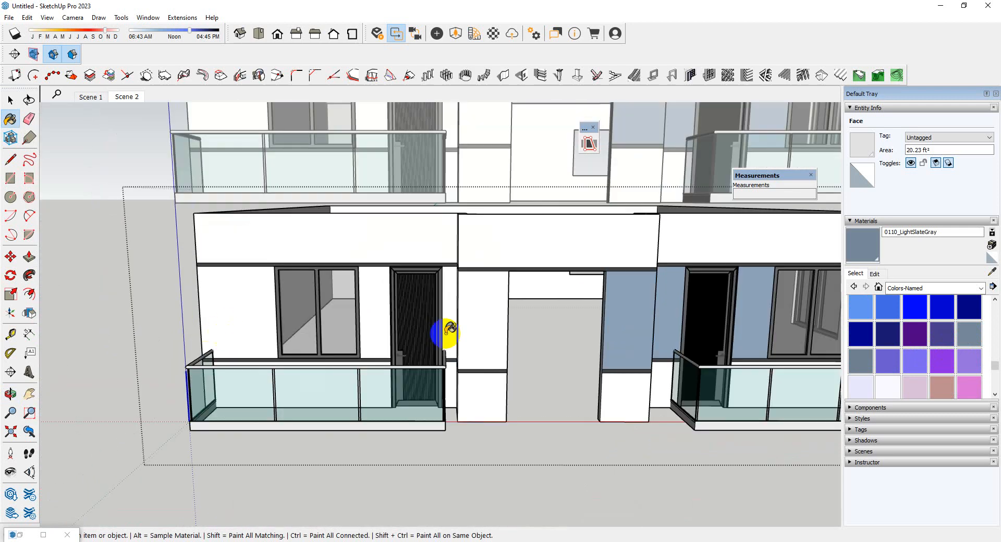
Paint the opposite entrance pier's front and side faces and the narrow wall beside the adjacent balcony door with 0110_LightSlateGray
click(477, 327)
middle_drag(476, 326, 562, 339)
scroll(492, 313, up, 3)
click(466, 313)
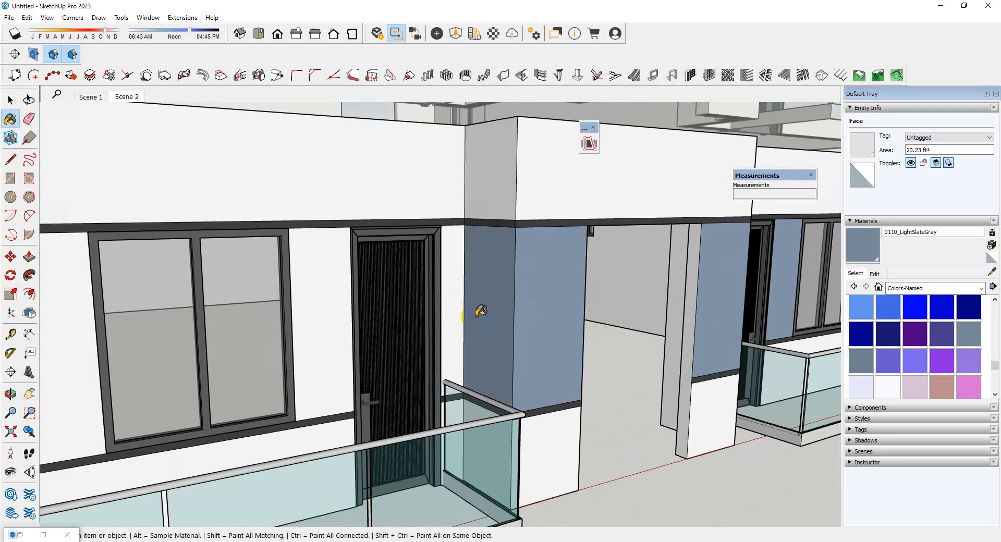
click(453, 308)
Paint the wall faces on both sides of the other front balcony's window with 0110_LightSlateGray, then leave the component and clear the selection
middle_drag(454, 309, 367, 303)
click(397, 301)
scroll(215, 301, up, 2)
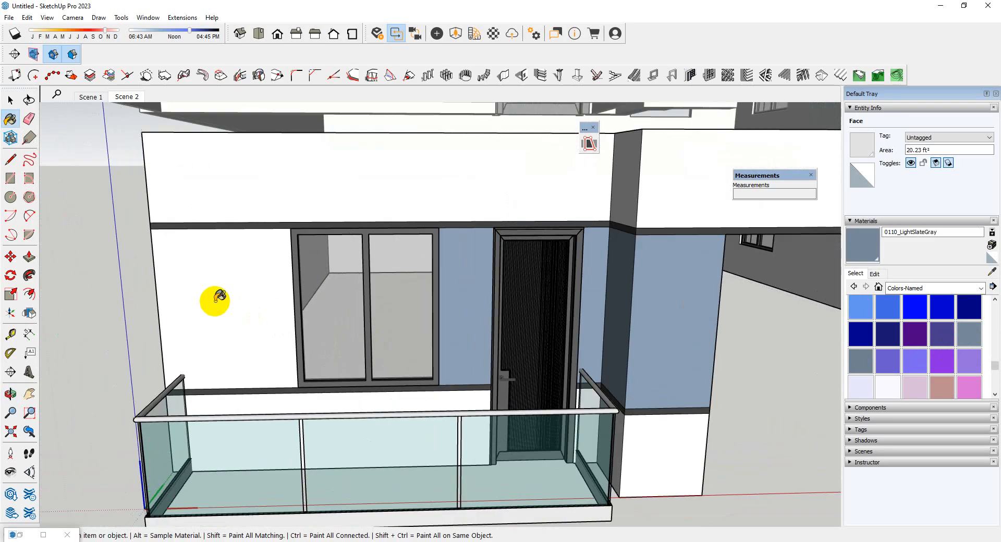
click(214, 302)
scroll(201, 311, down, 6)
middle_drag(615, 267, 506, 250)
key(space)
middle_drag(586, 432, 679, 440)
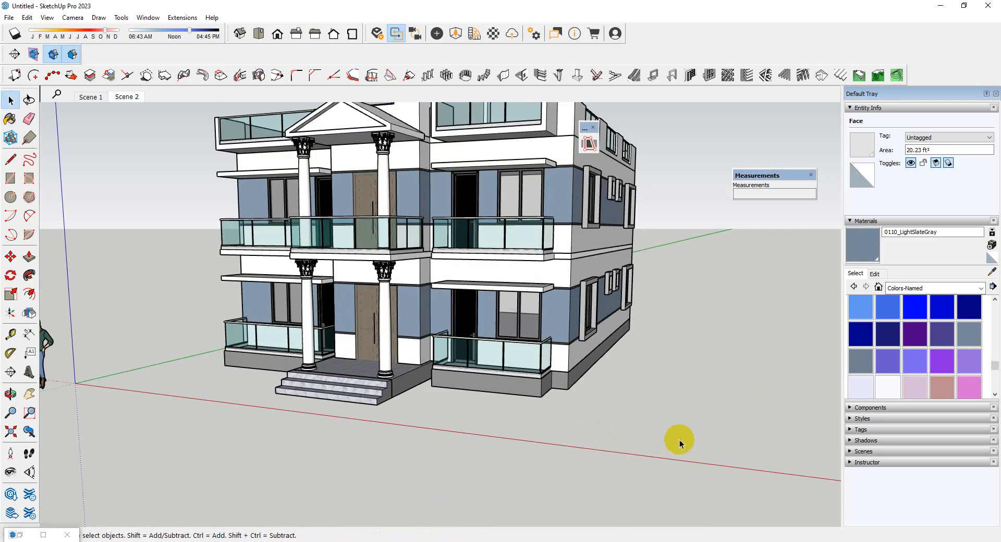
click(680, 440)
Review the painted house from the front corner, in Scene 1 and Scene 2, and from an elevated side angle
middle_drag(460, 440, 543, 369)
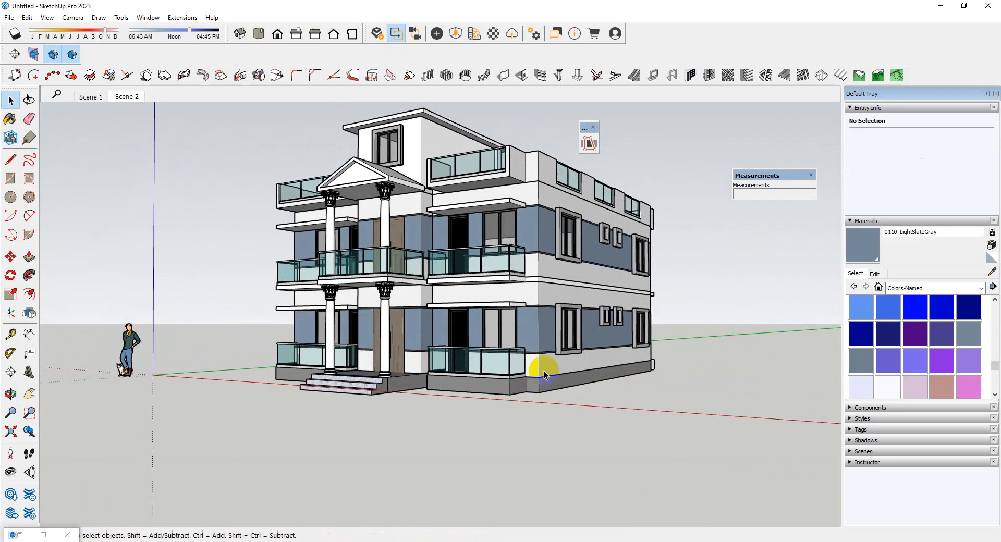
scroll(540, 185, up, 3)
scroll(521, 272, down, 3)
scroll(523, 178, up, 1)
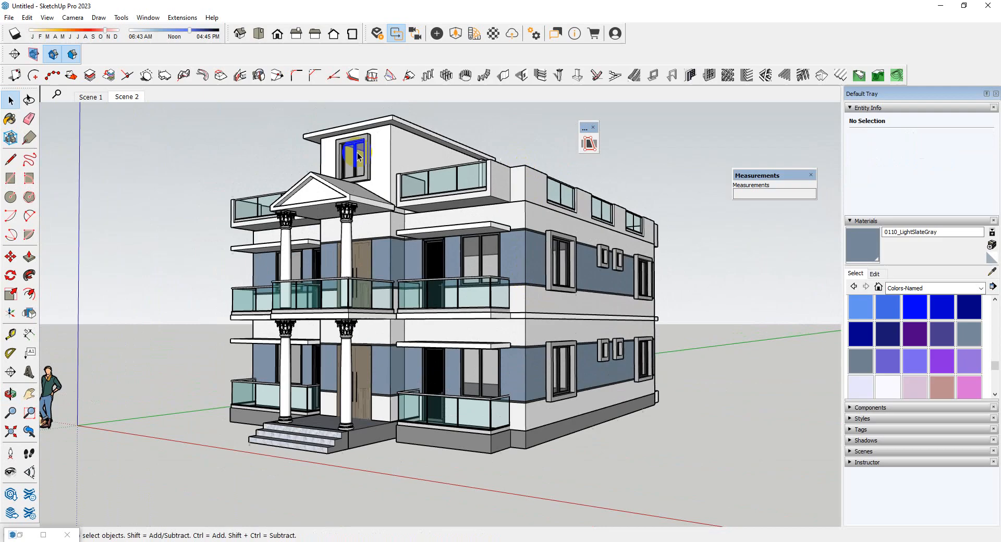
click(84, 97)
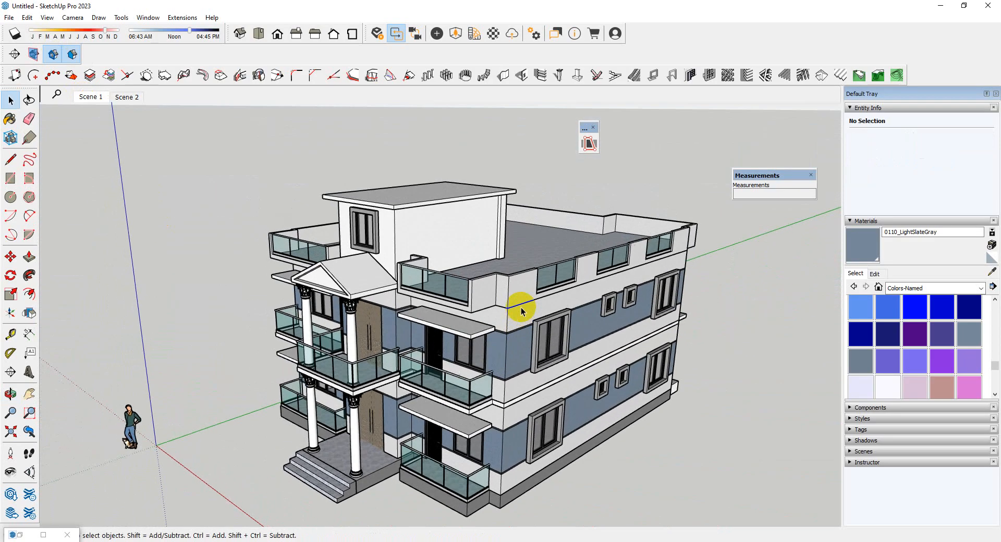
click(124, 97)
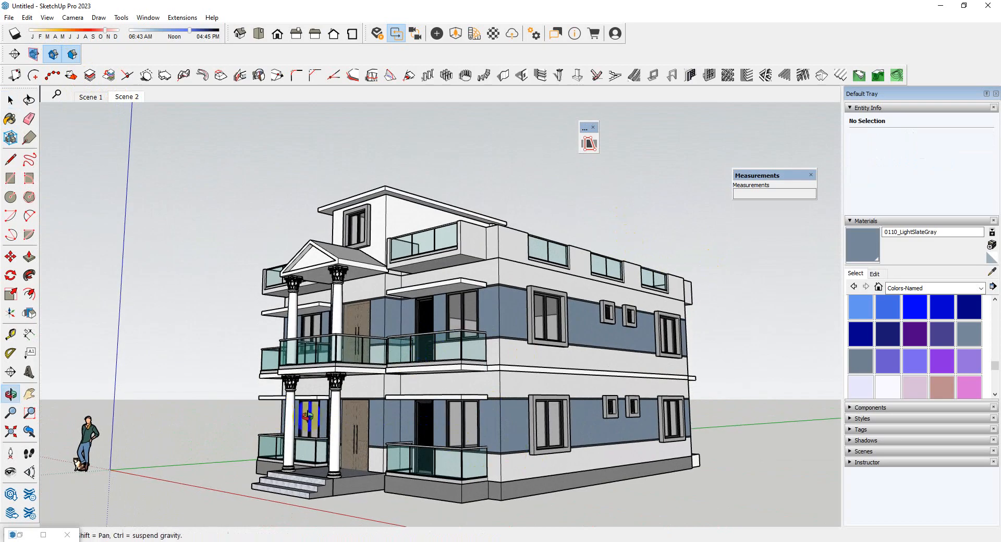
middle_drag(298, 409, 423, 437)
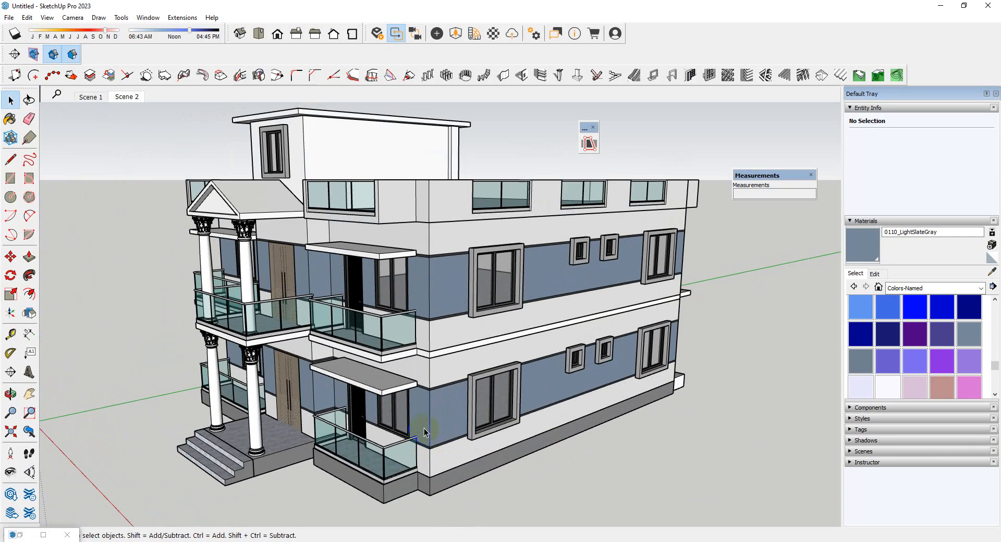